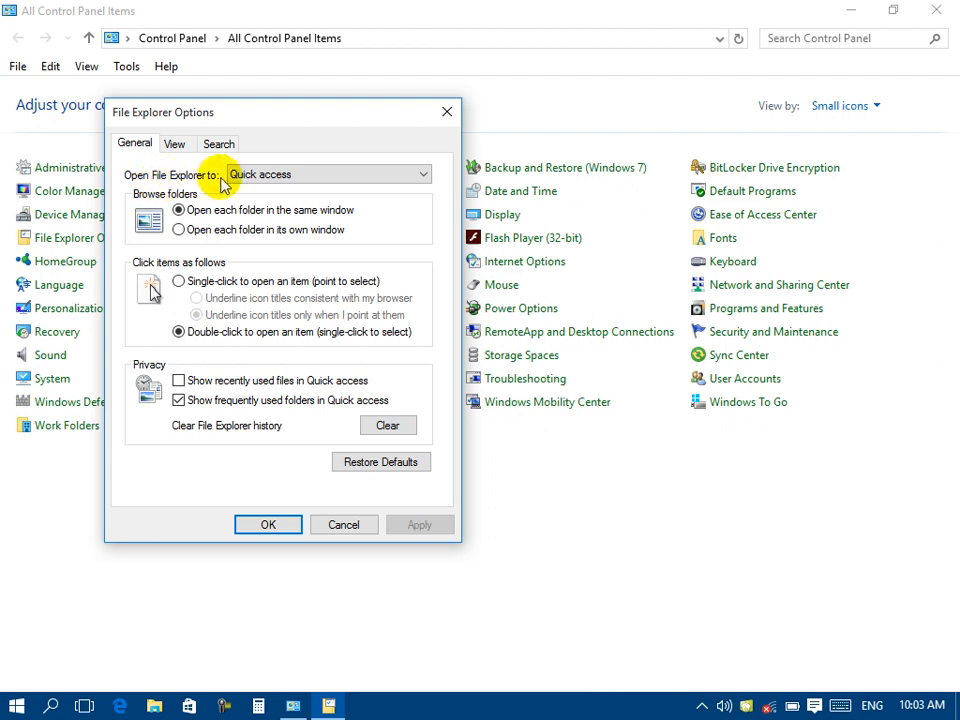
Step: Switch the File Explorer start location between This PC and Quick access, and open File Explorer to check it
click(248, 180)
click(255, 203)
click(250, 176)
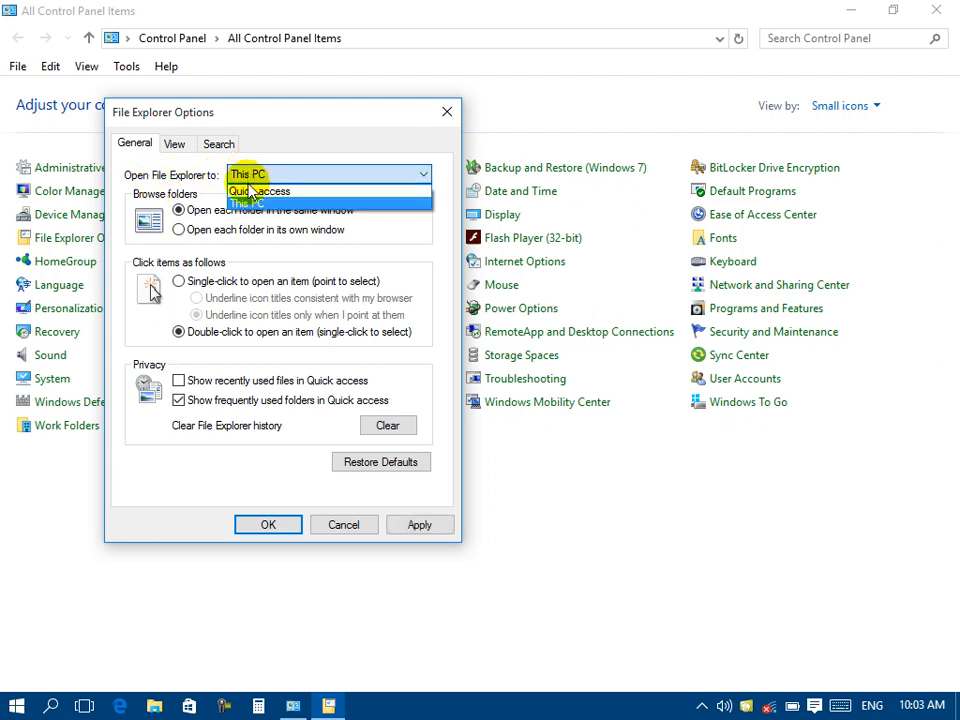
click(251, 192)
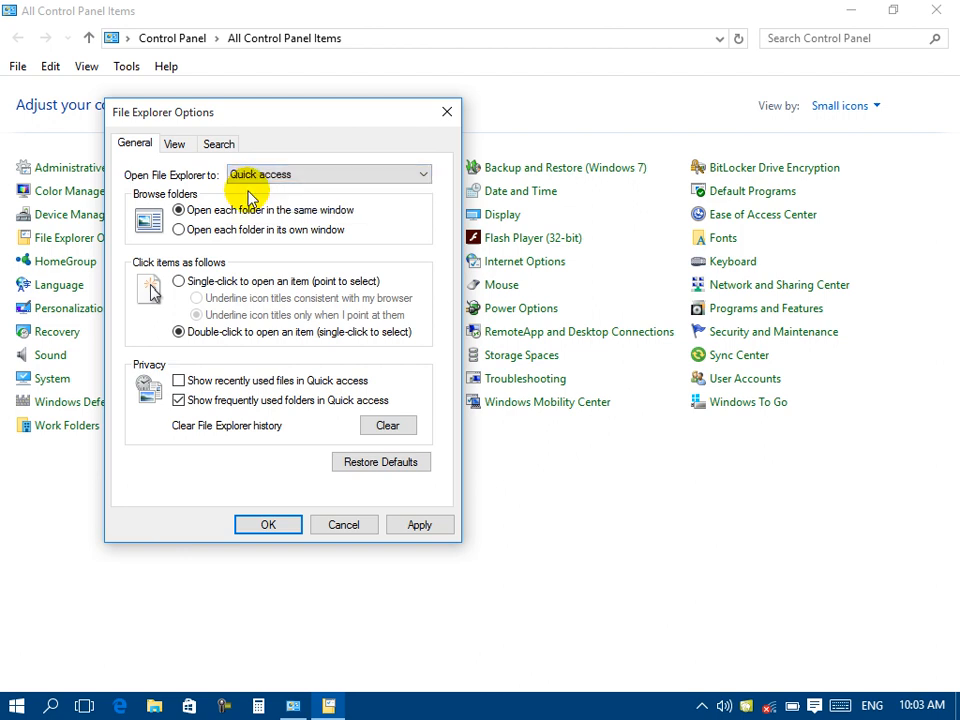
click(251, 180)
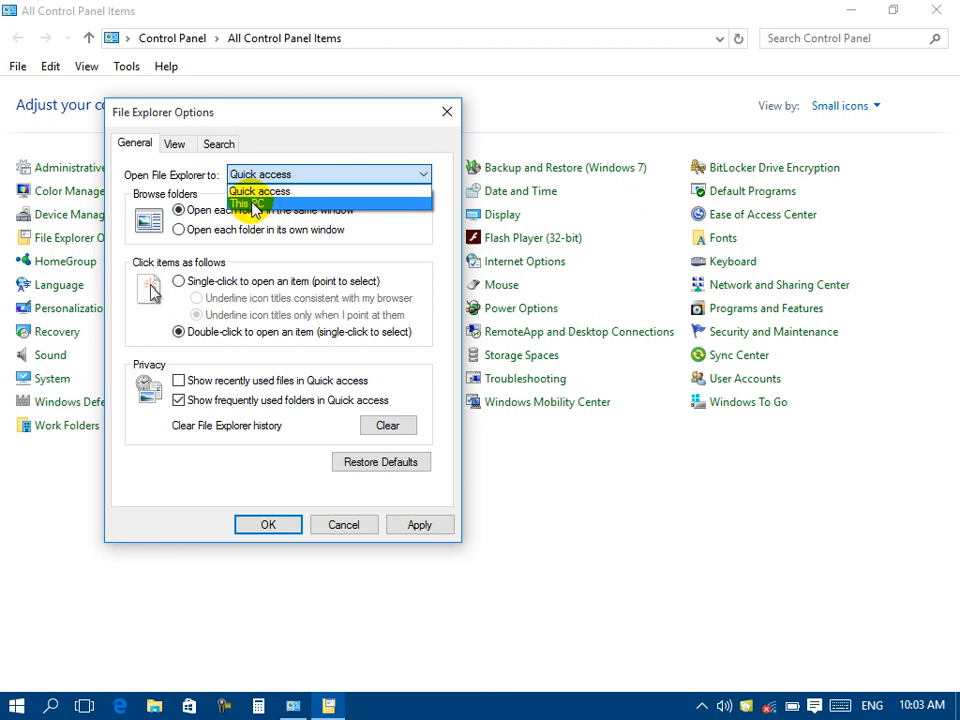
click(253, 206)
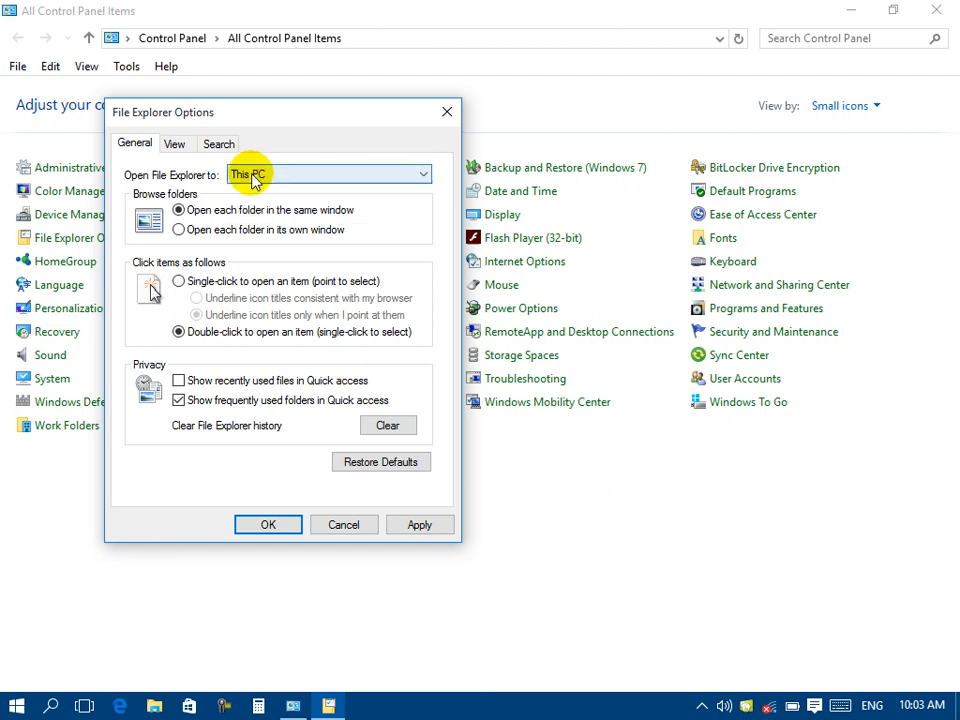
click(253, 180)
click(255, 192)
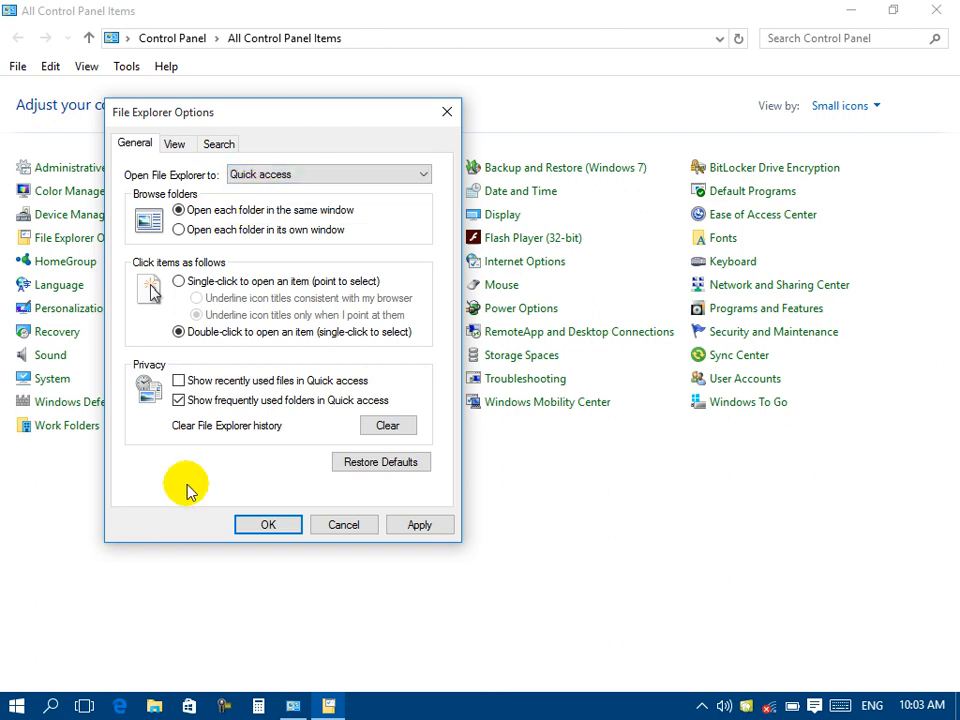
click(155, 706)
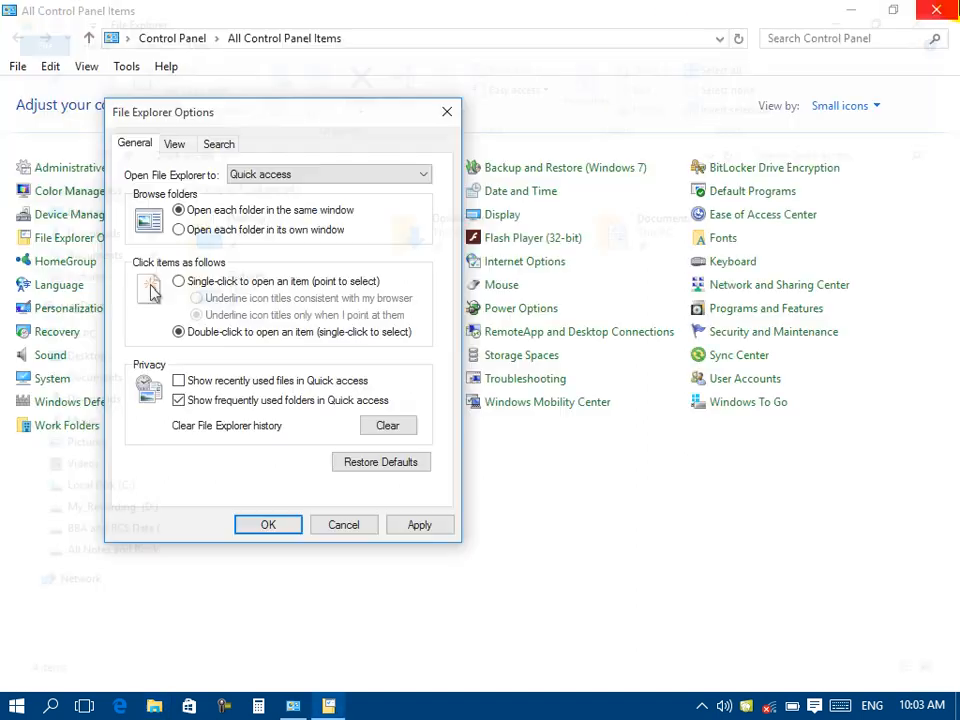
Step: Try This PC again as the File Explorer start location, set it back to Quick access and apply the change
click(349, 167)
click(295, 205)
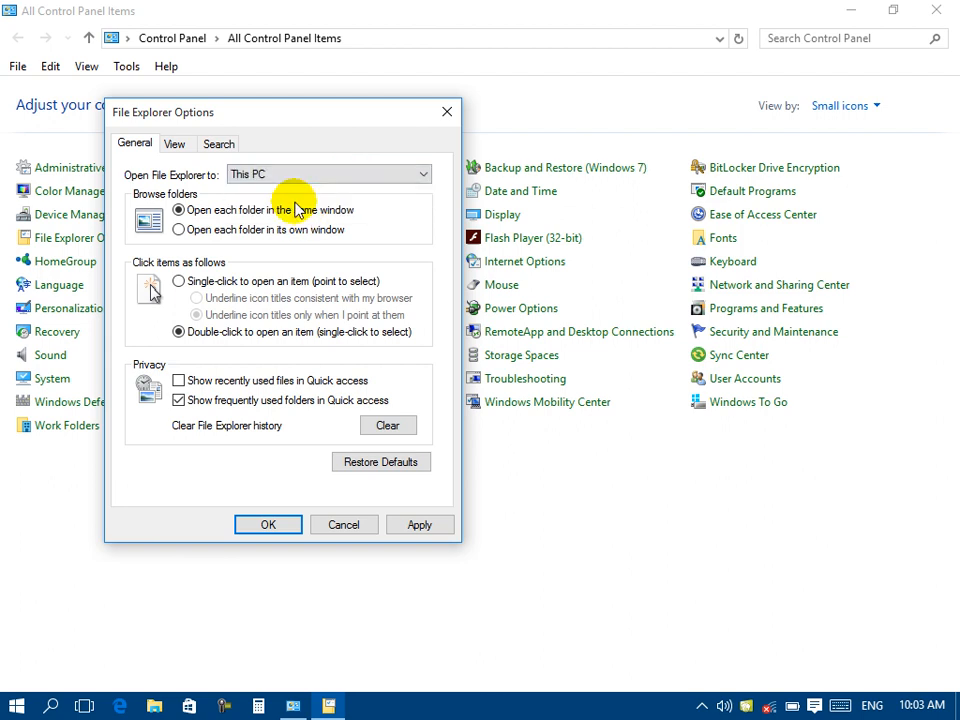
click(289, 178)
click(277, 192)
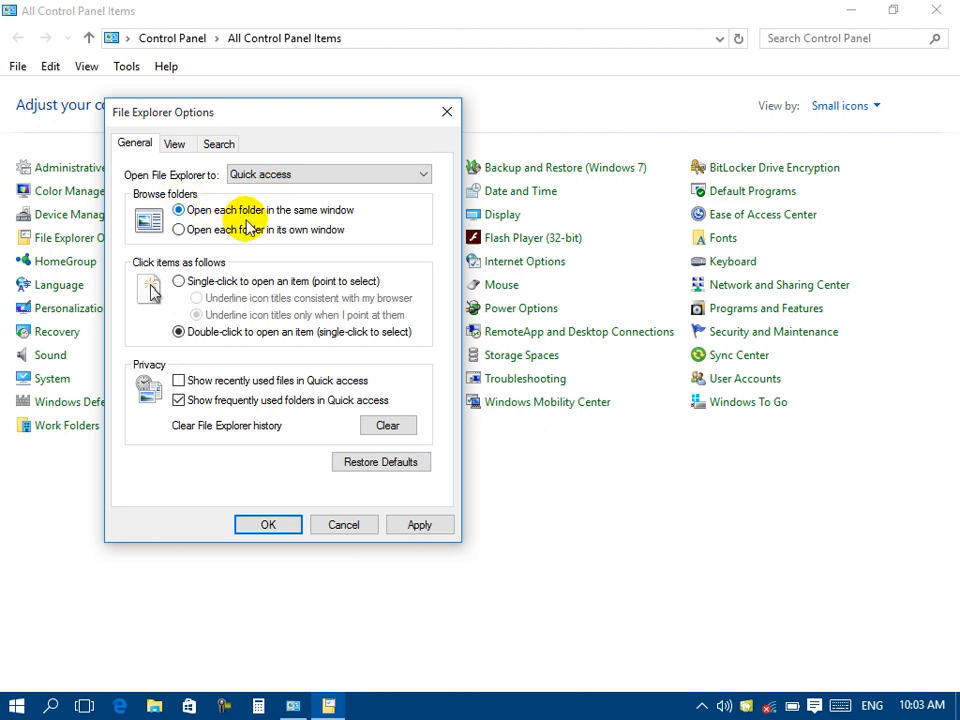
click(434, 527)
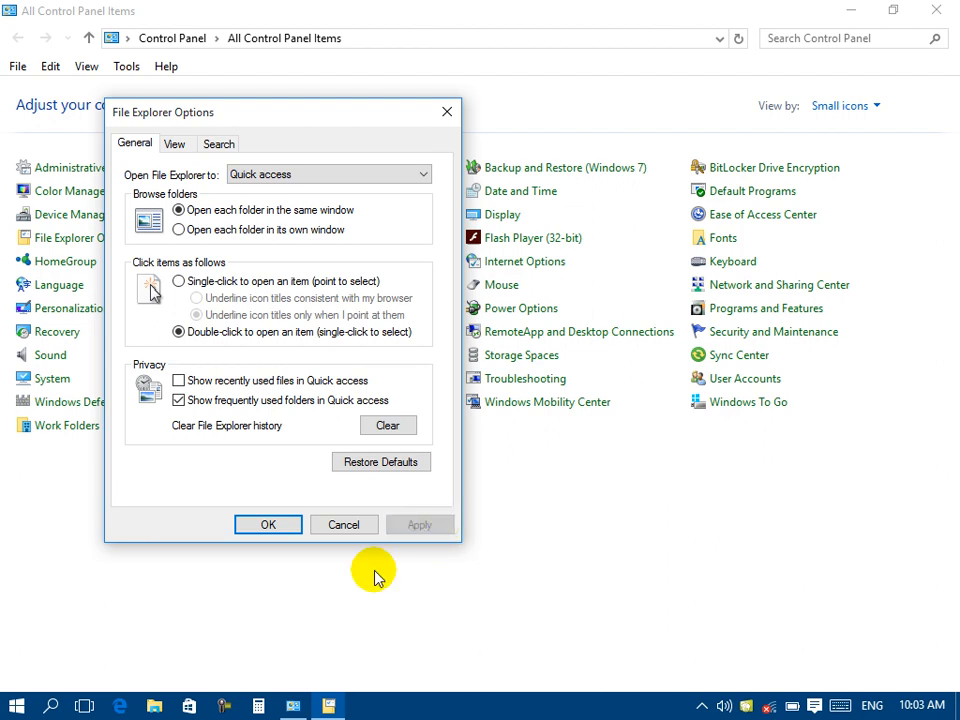
Step: Open File Explorer and browse to the Users folder on Local Disk (C:) to check same-window browsing
click(157, 706)
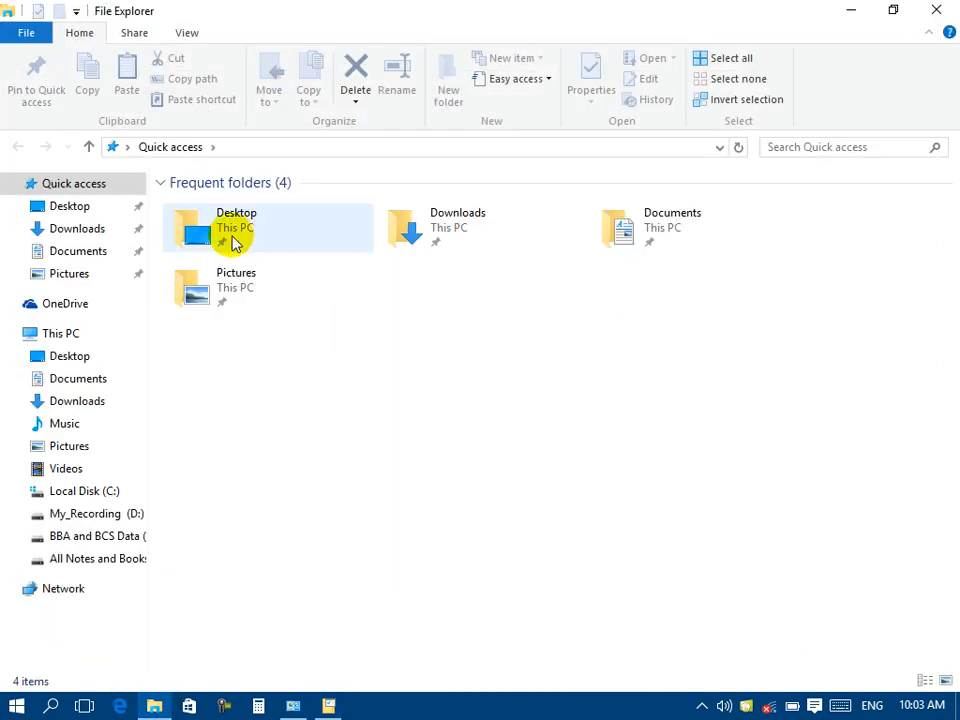
click(72, 500)
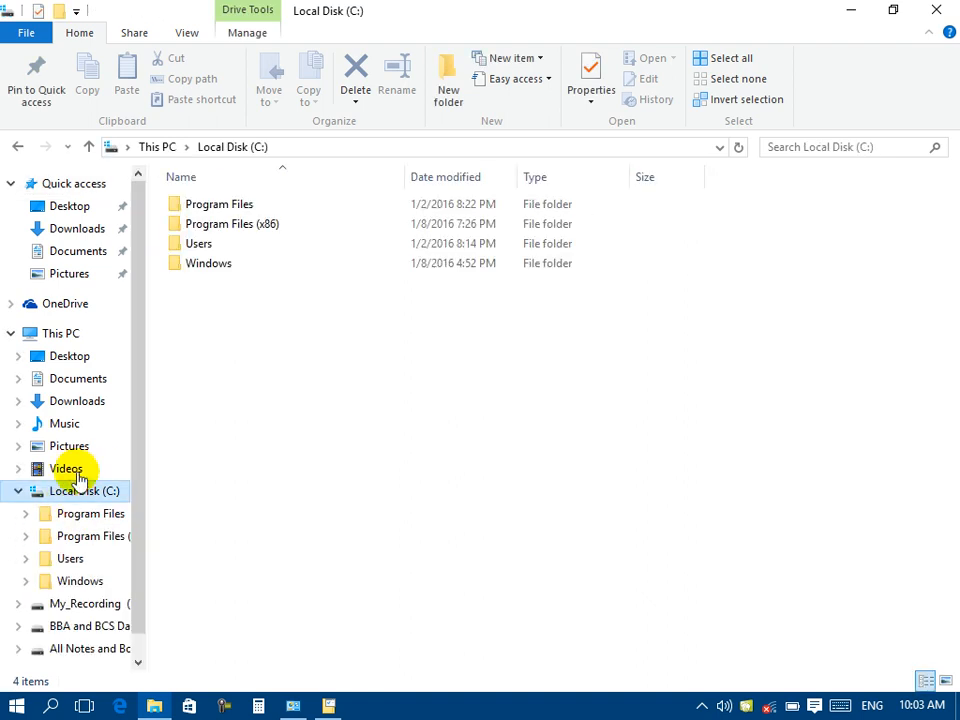
double_click(195, 245)
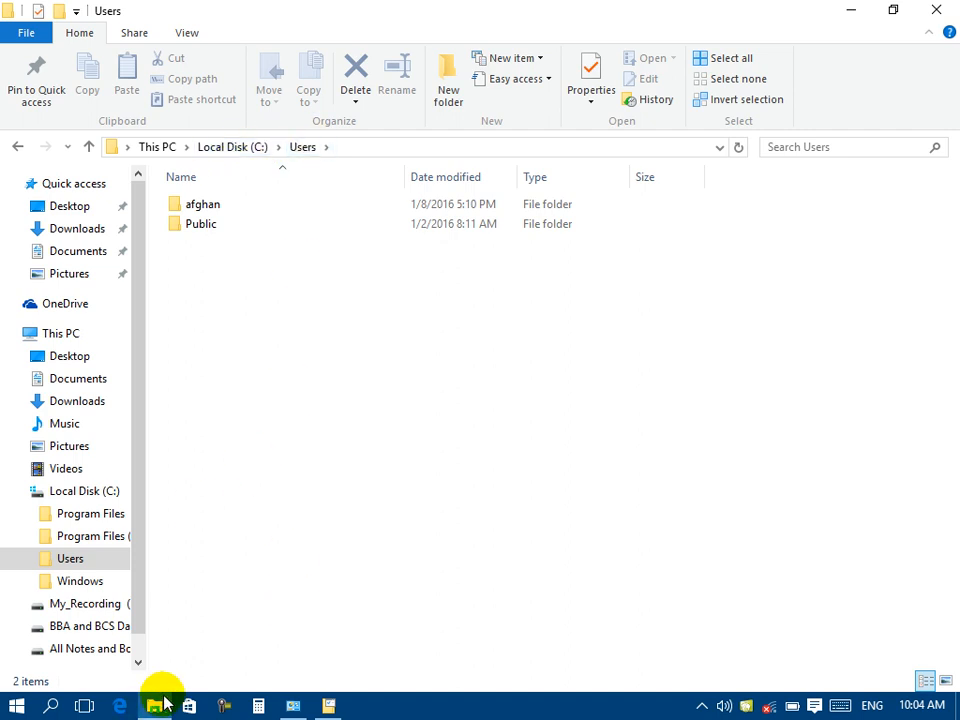
mouse_move(162, 702)
Step: Return to File Explorer Options, set folders to open each in its own window, and apply and confirm the change
click(293, 706)
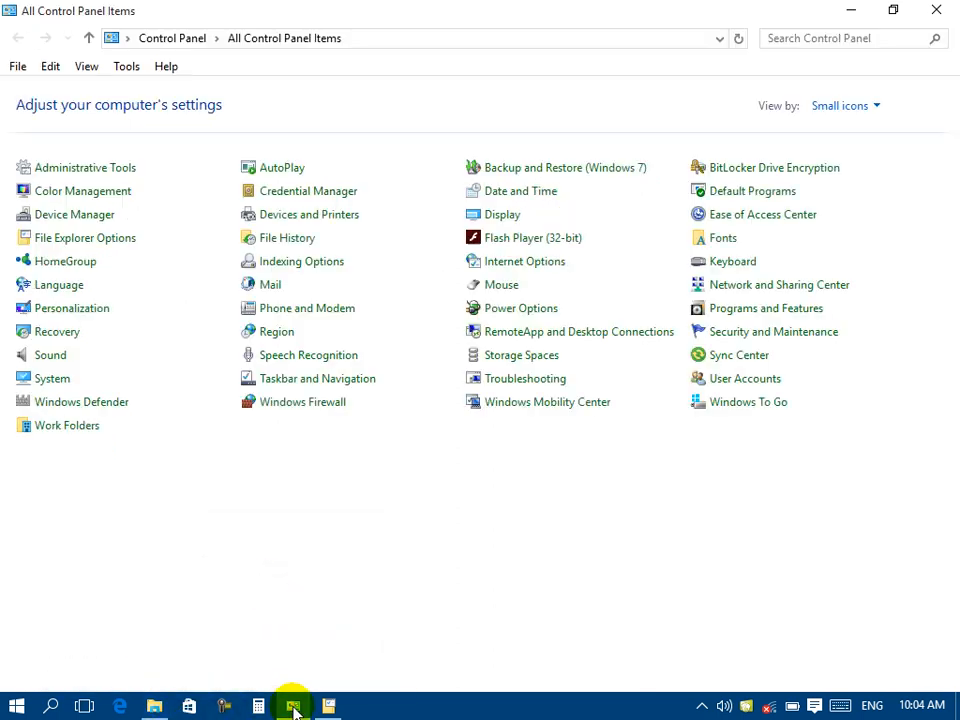
click(328, 706)
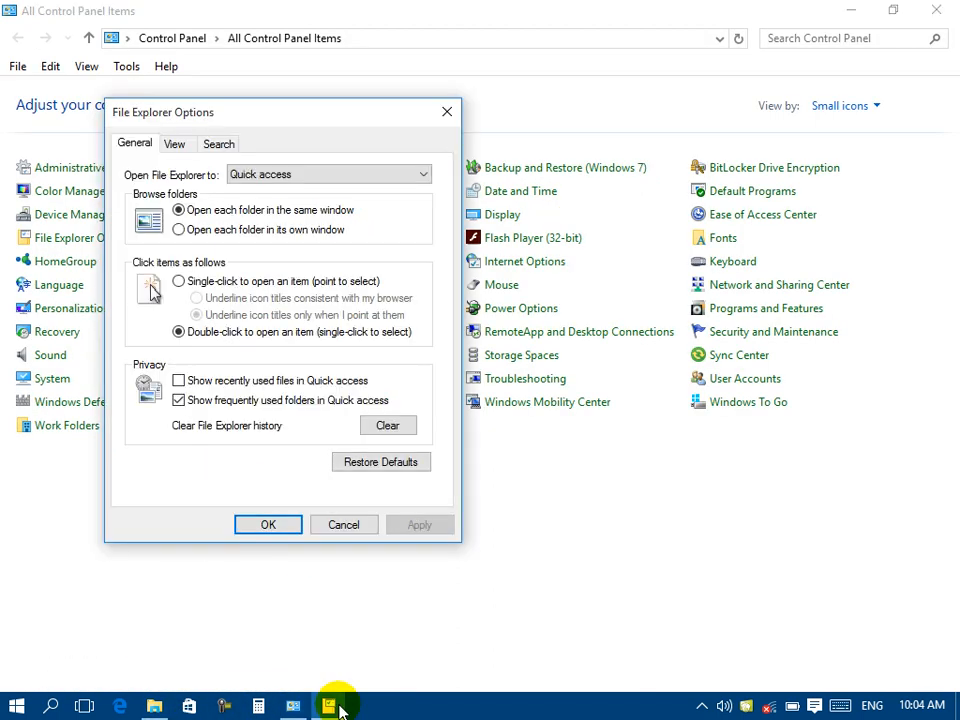
click(180, 229)
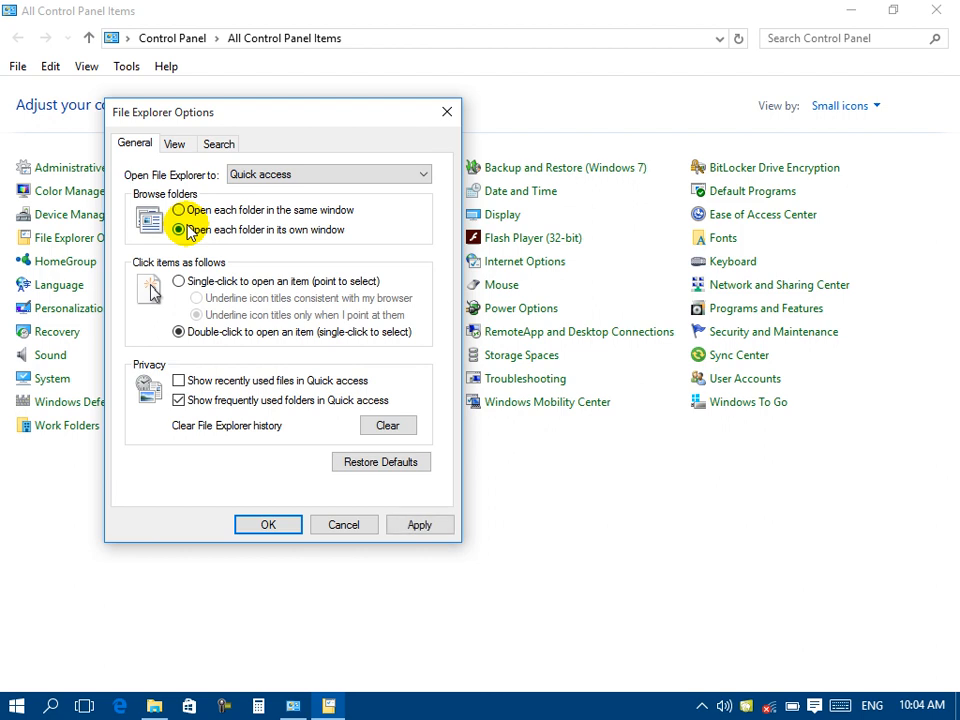
click(420, 525)
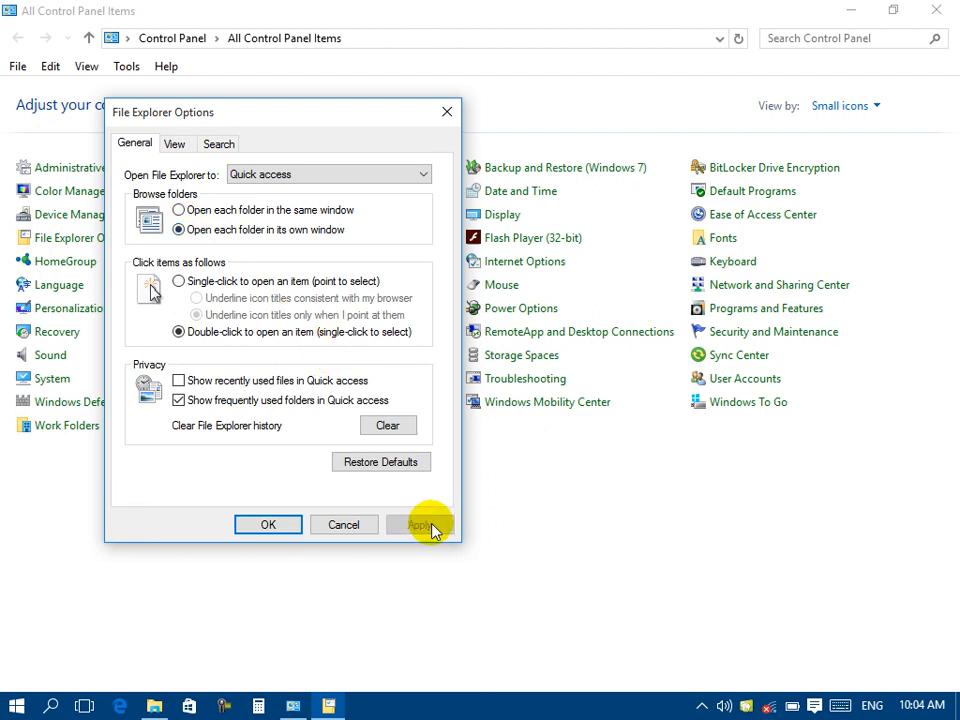
click(285, 527)
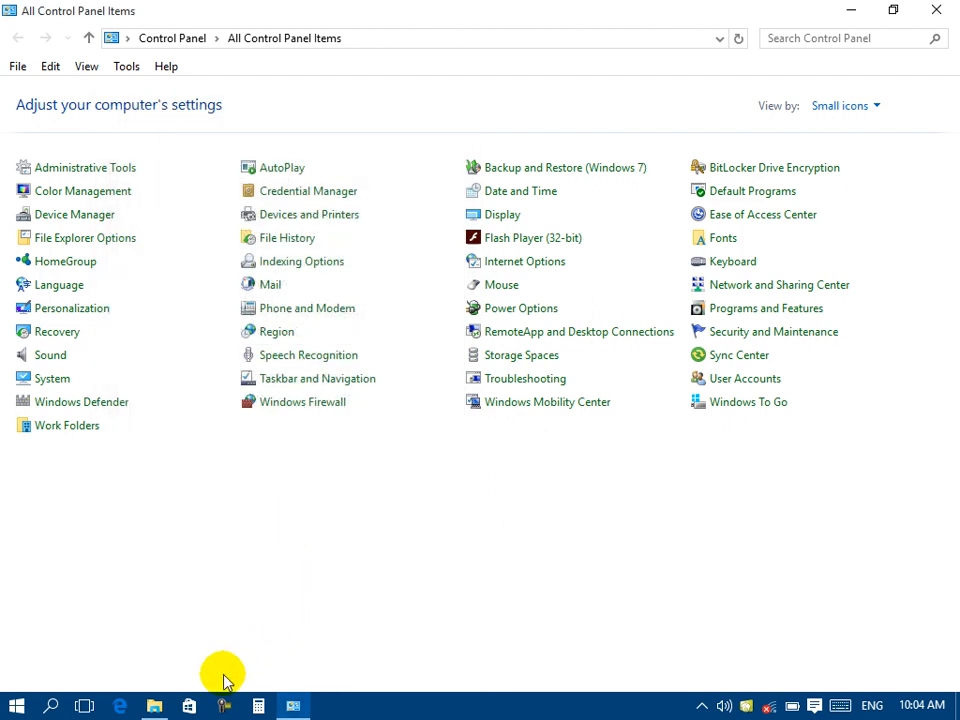
Step: Open the user profile folder inside Users and check that File Explorer uses a separate window for it
click(154, 702)
double_click(203, 203)
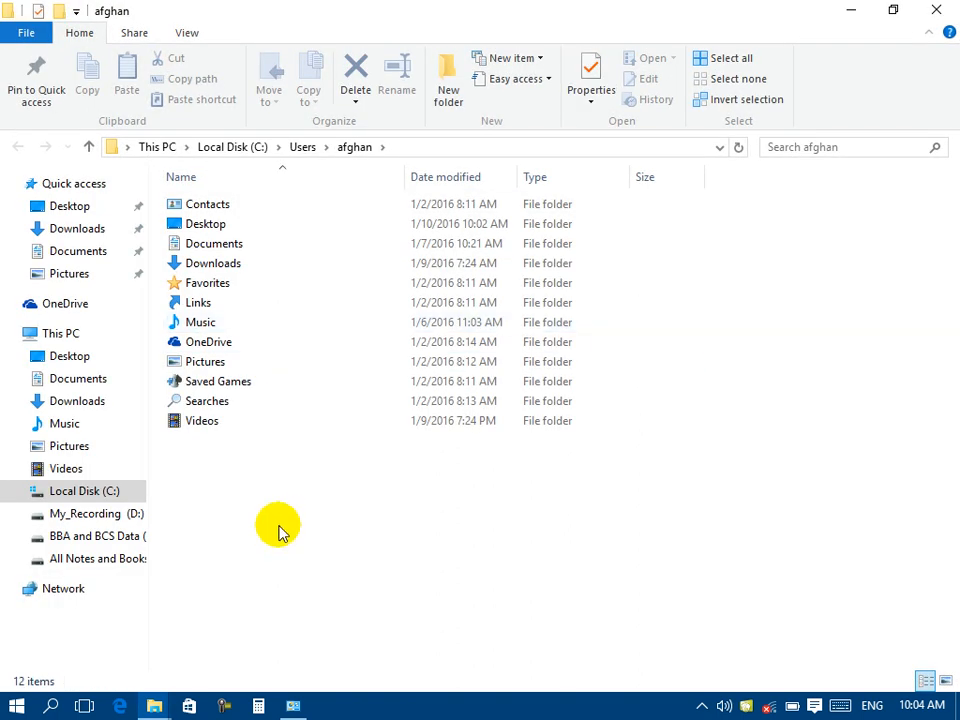
mouse_move(157, 700)
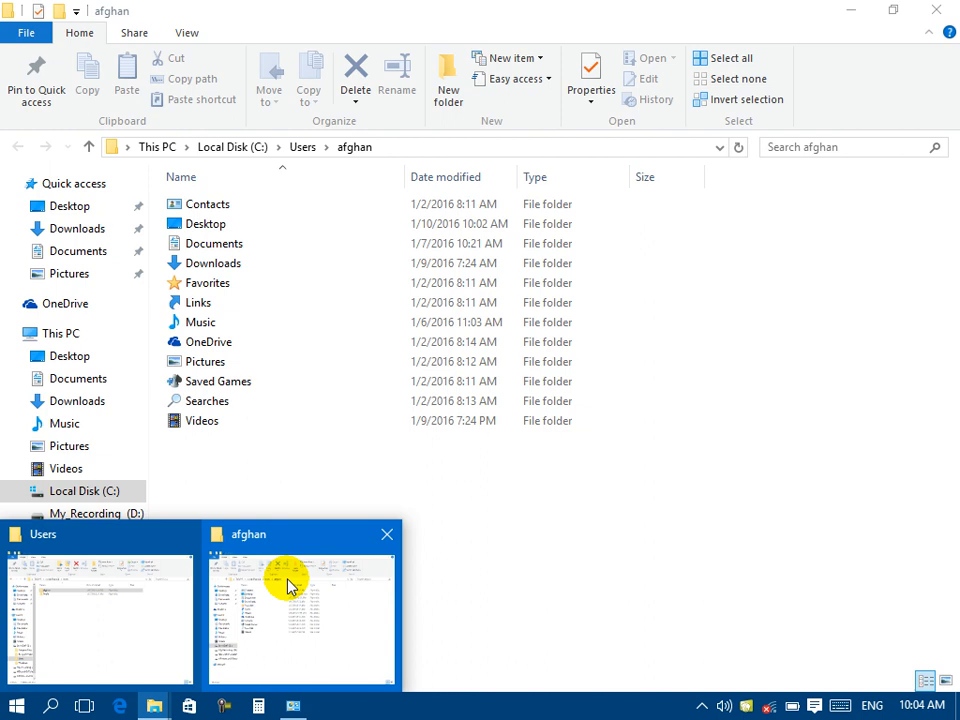
Step: Reopen File Explorer Options from Control Panel, set folders to open in the same window, and apply the change
click(296, 704)
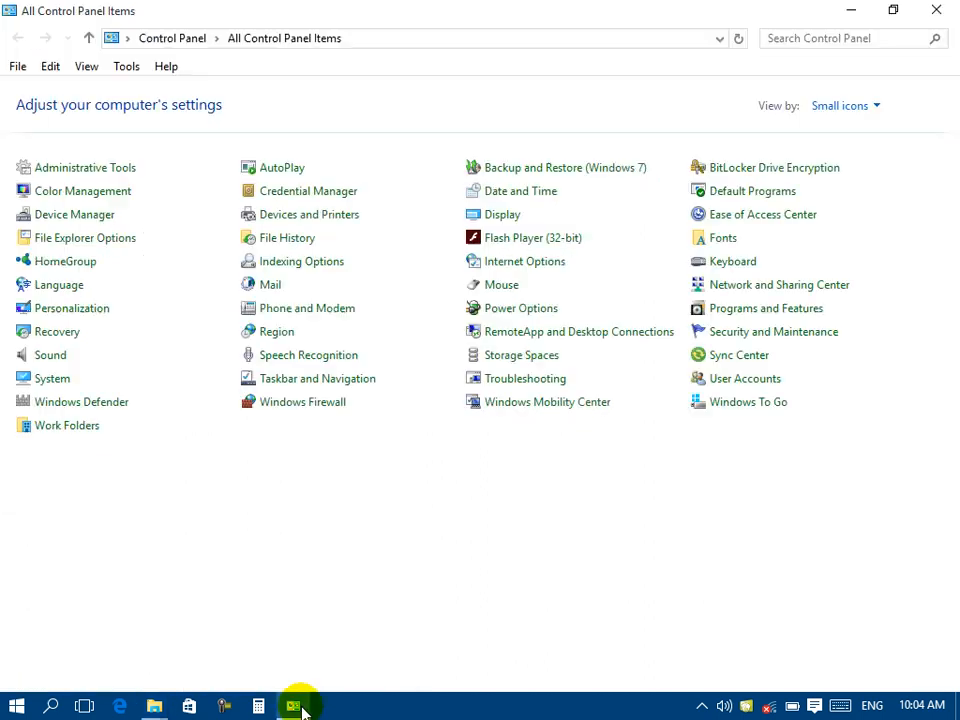
click(84, 244)
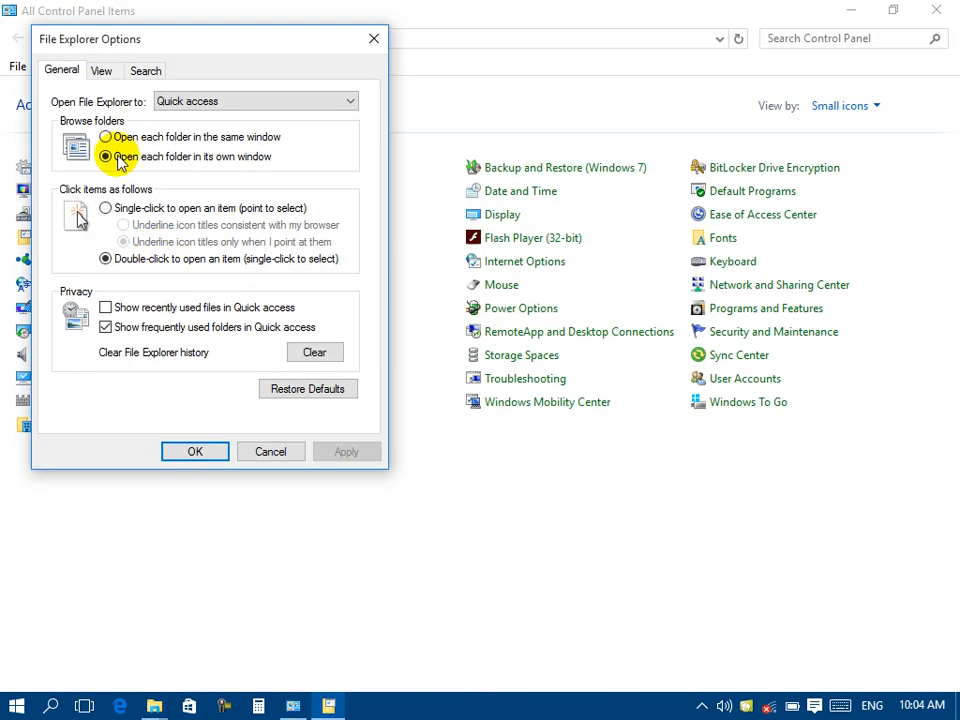
click(116, 139)
click(356, 451)
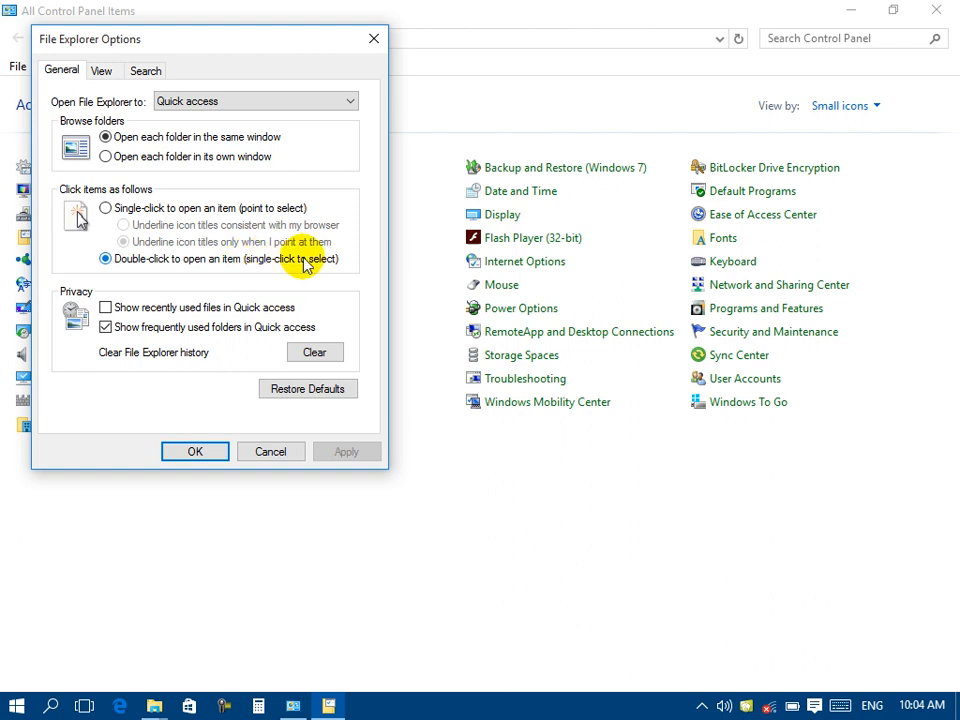
Step: Apply single-click opening of items with icon titles underlined consistent with the browser
click(176, 210)
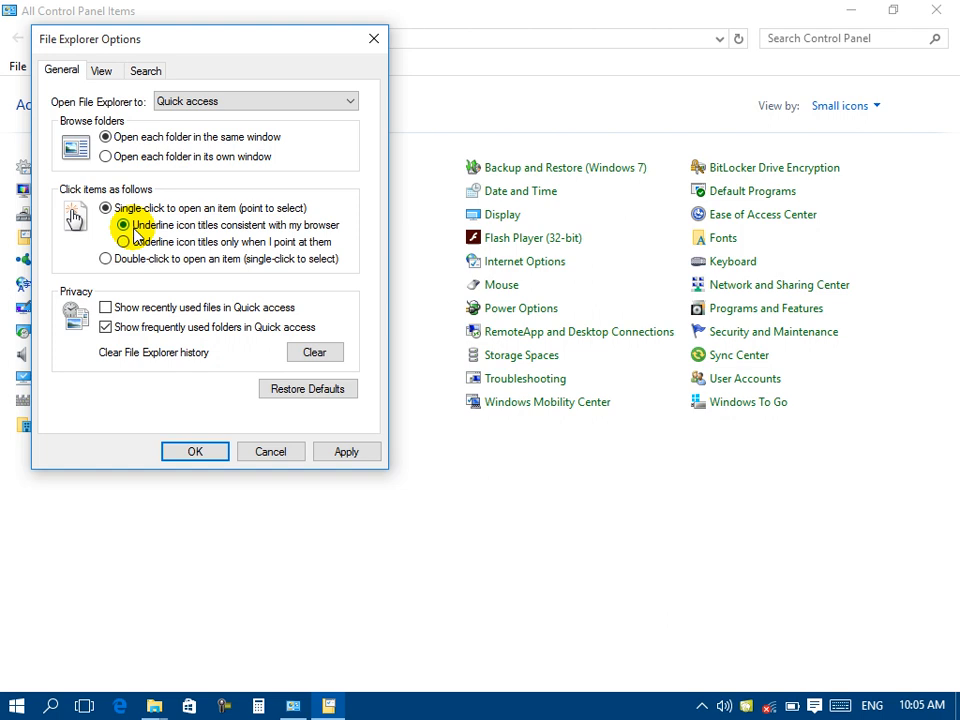
click(344, 452)
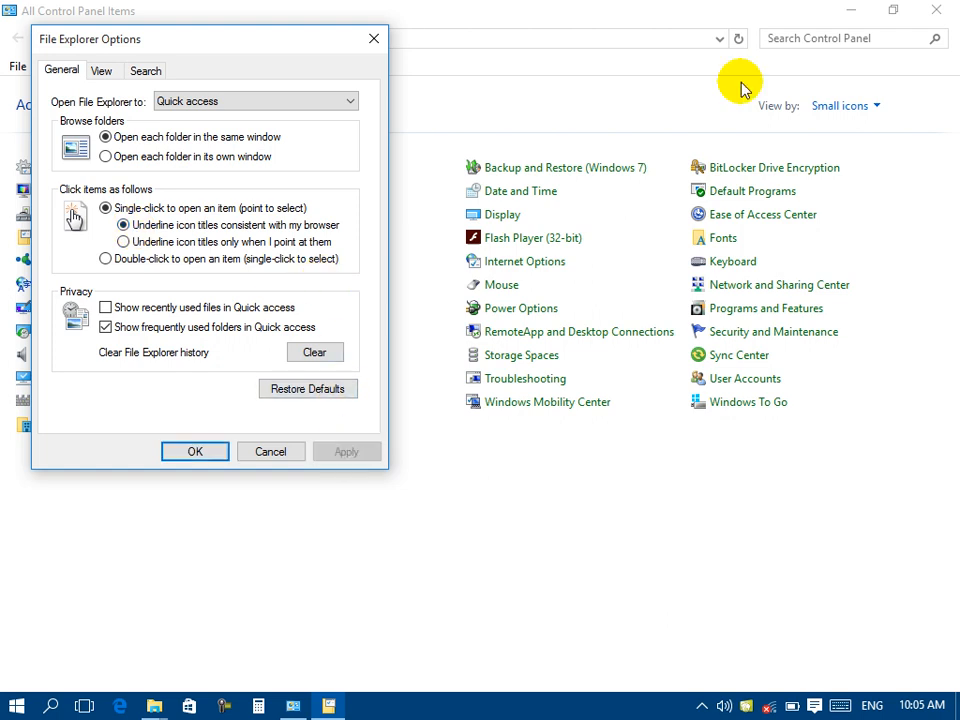
Step: Clear the Control Panel and File Explorer windows off the desktop, and test opening This PC from its desktop icon, closing it again
click(850, 12)
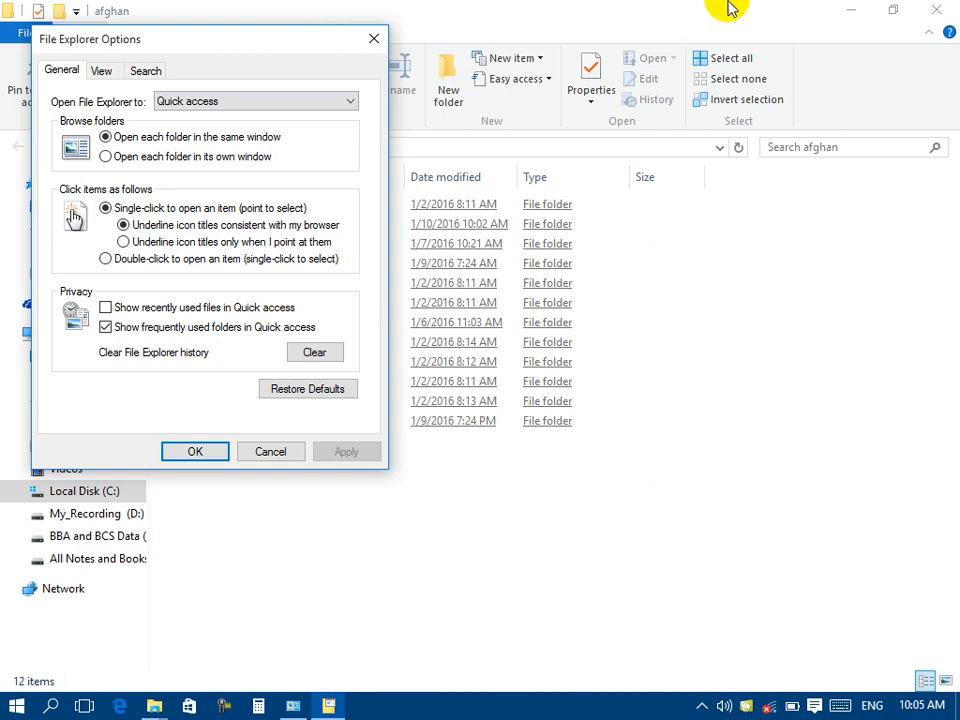
click(936, 10)
click(936, 10)
drag(225, 36, 624, 54)
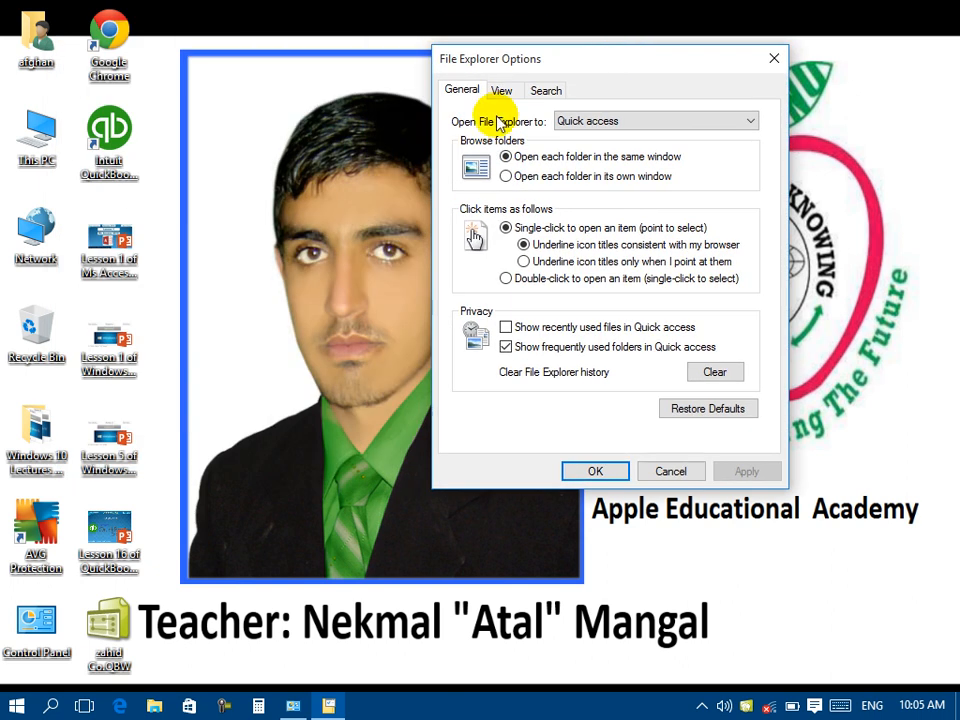
click(42, 163)
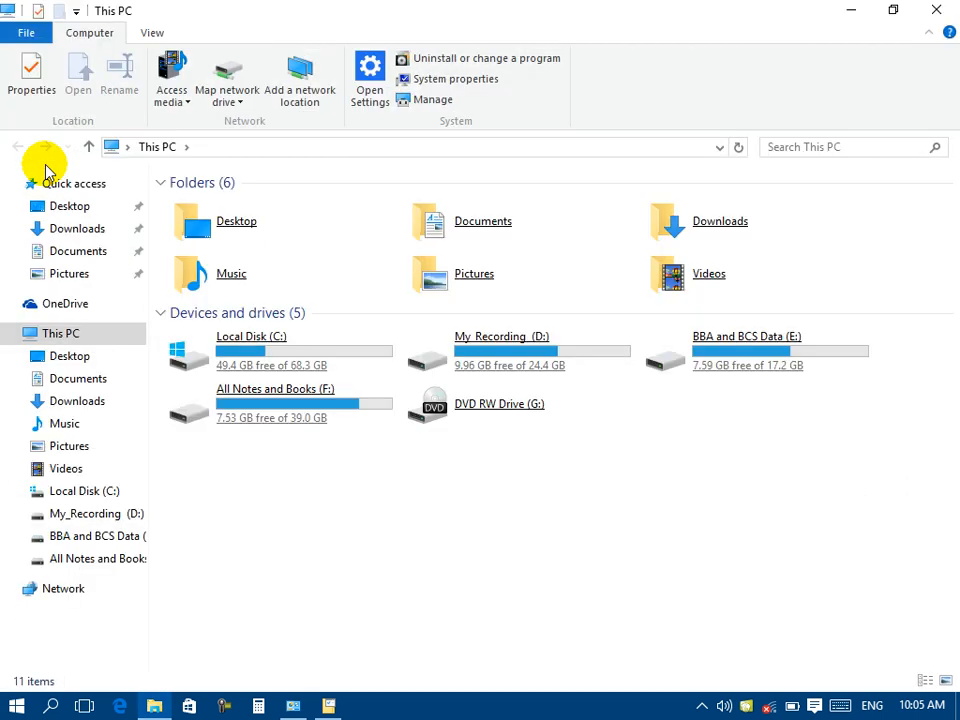
click(935, 9)
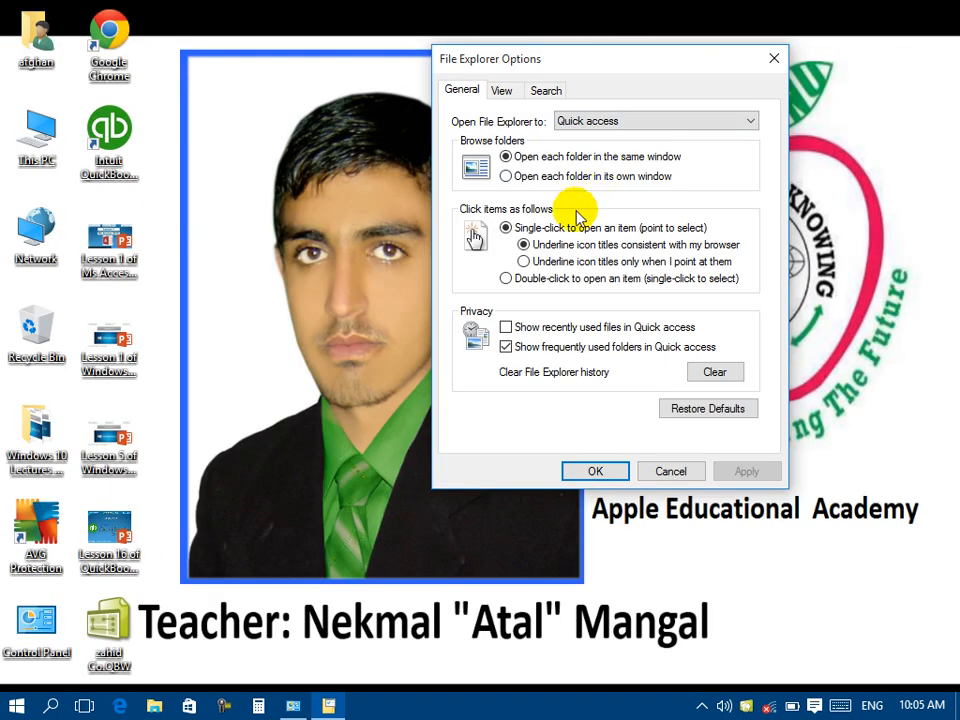
Step: Apply underlining of icon titles only when pointed at, and test it by opening and closing This PC from the desktop
click(553, 262)
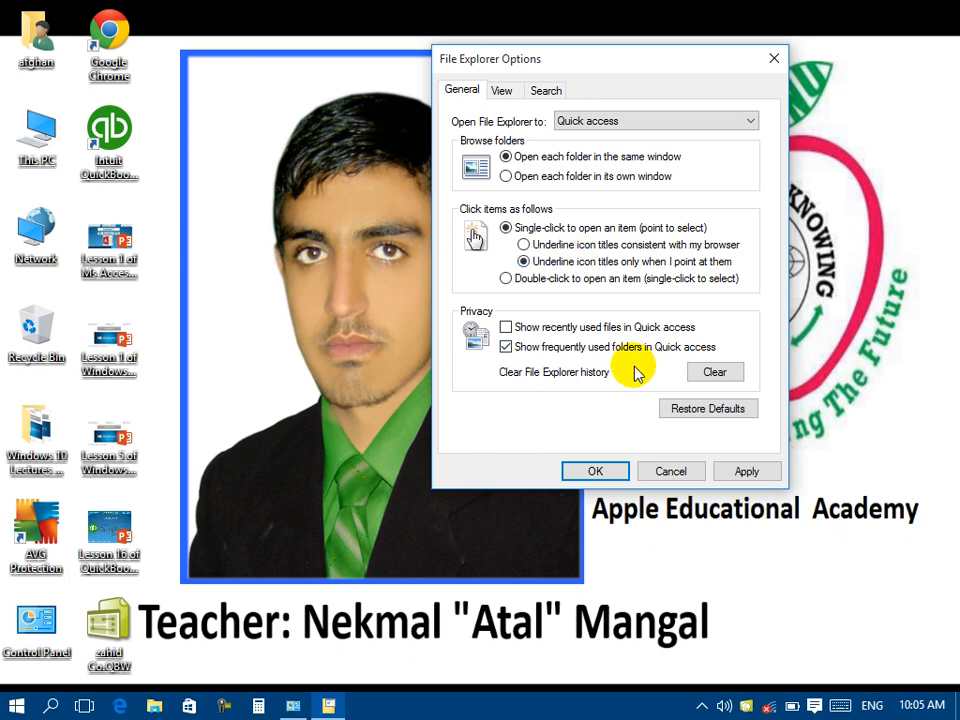
click(740, 476)
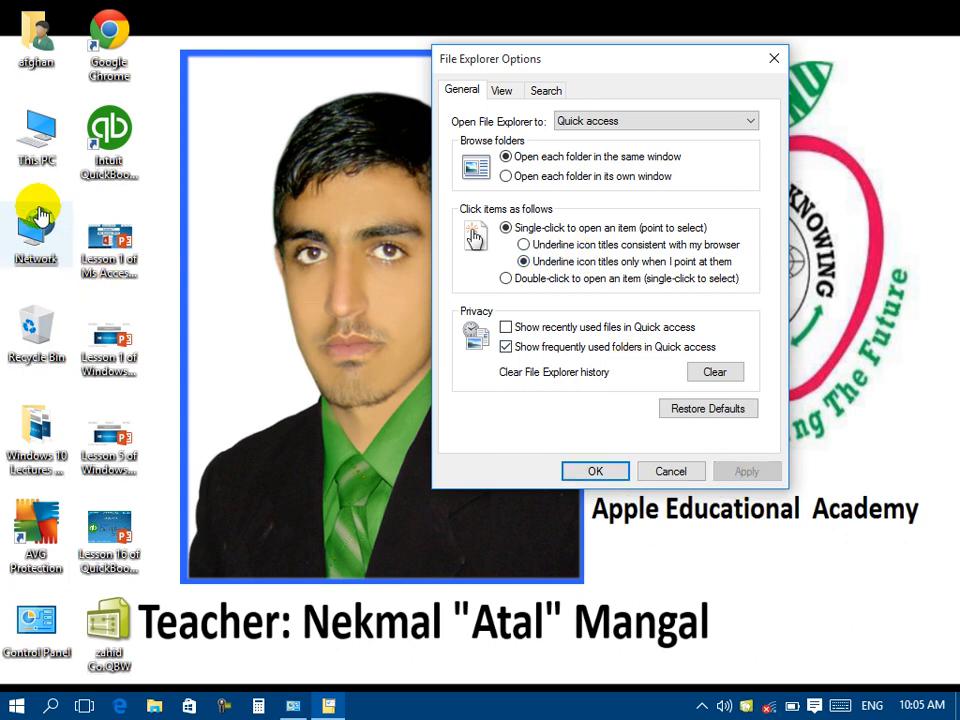
click(44, 138)
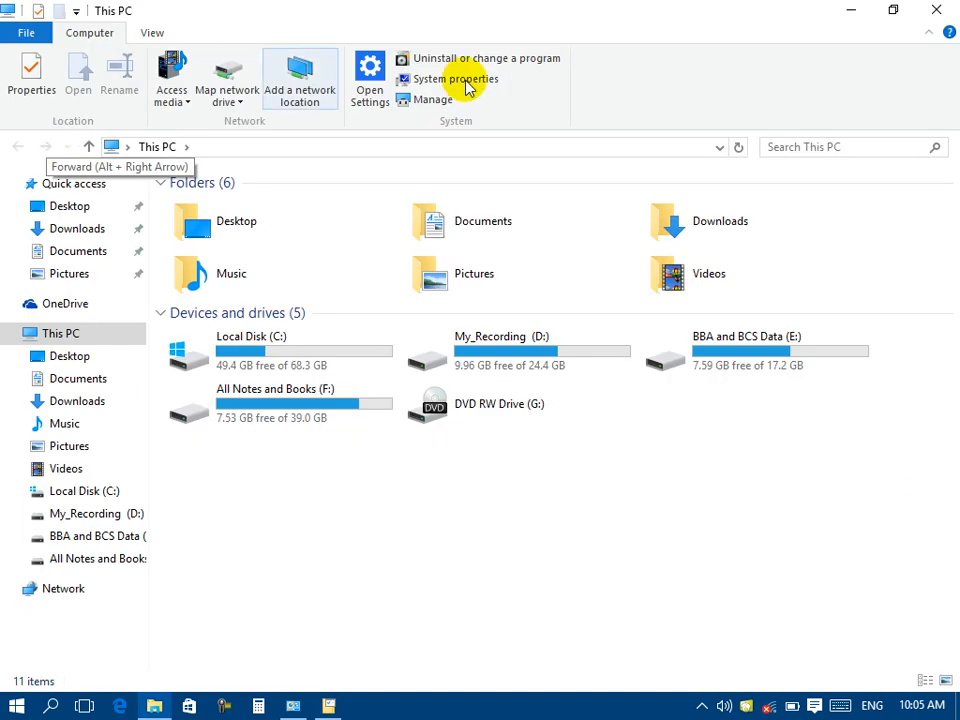
click(930, 11)
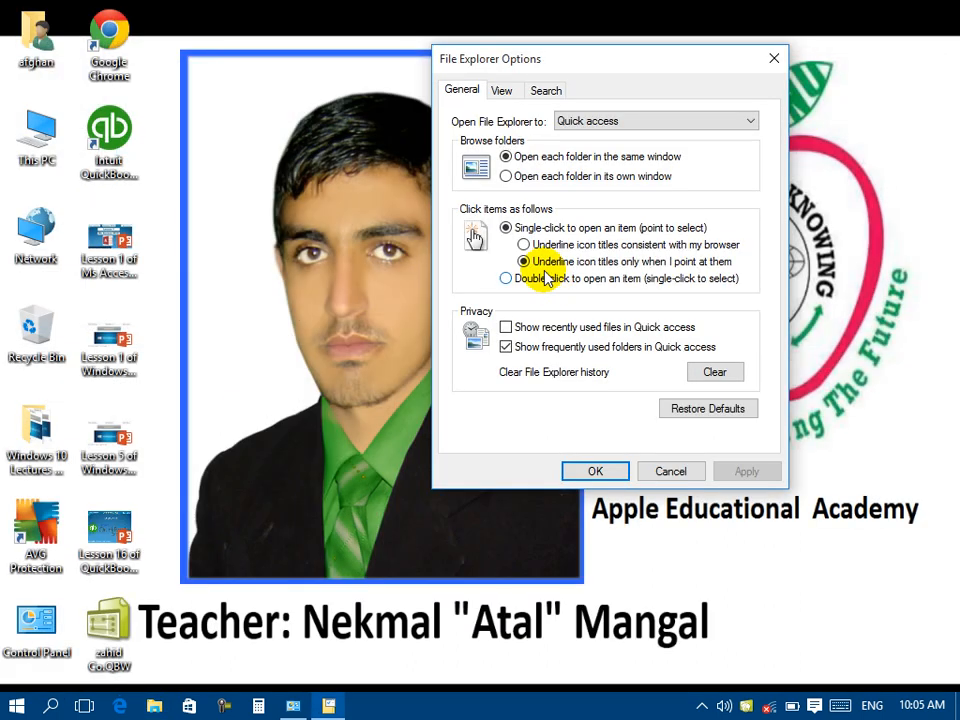
Step: Apply the "Double-click to open an item" option and test it by opening This PC from the desktop
click(545, 278)
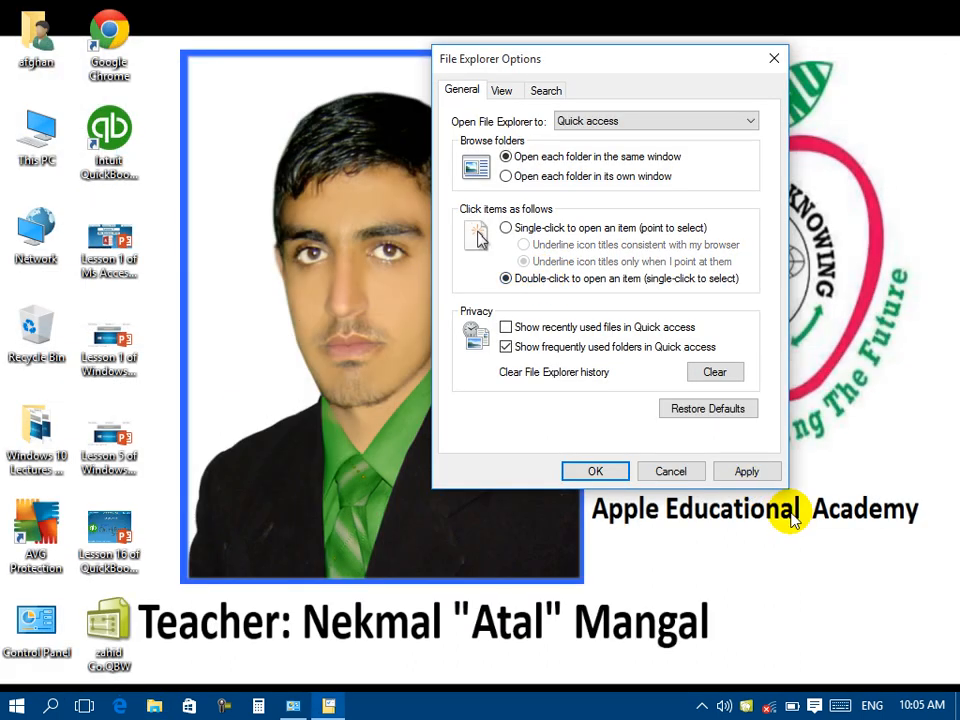
click(740, 476)
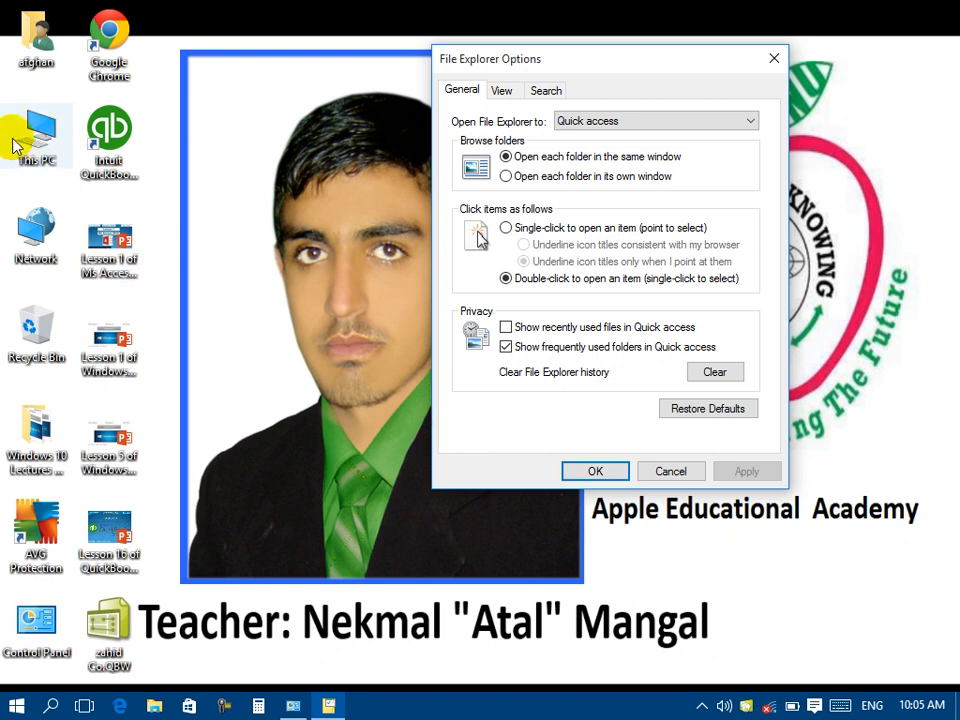
double_click(27, 142)
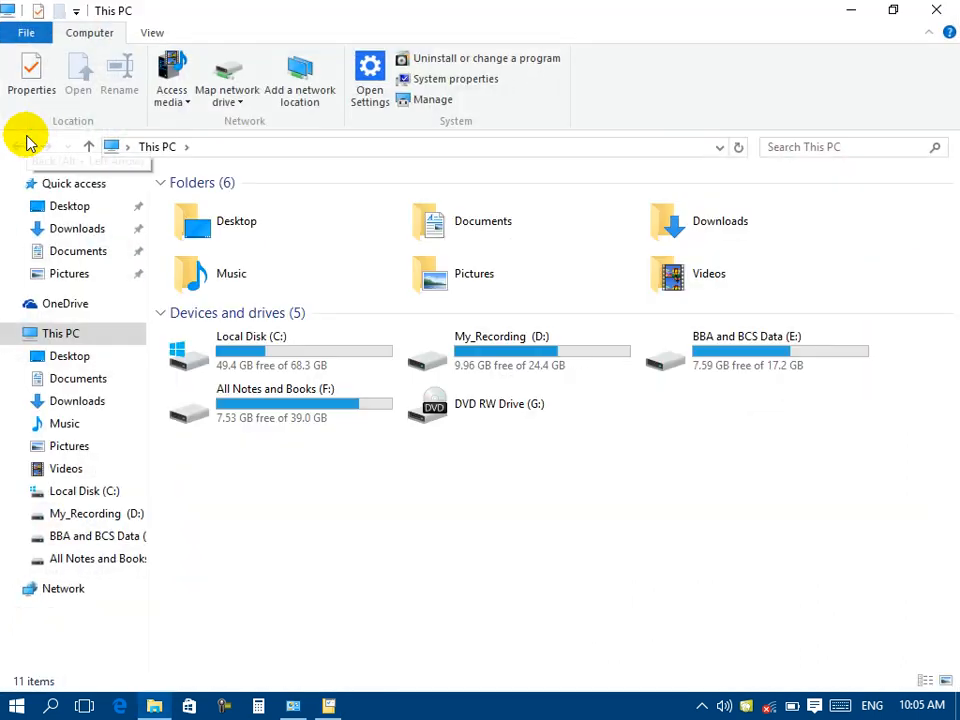
Step: Close This PC and test selecting its desktop icon and displaying its context options, dismissing them again
click(936, 9)
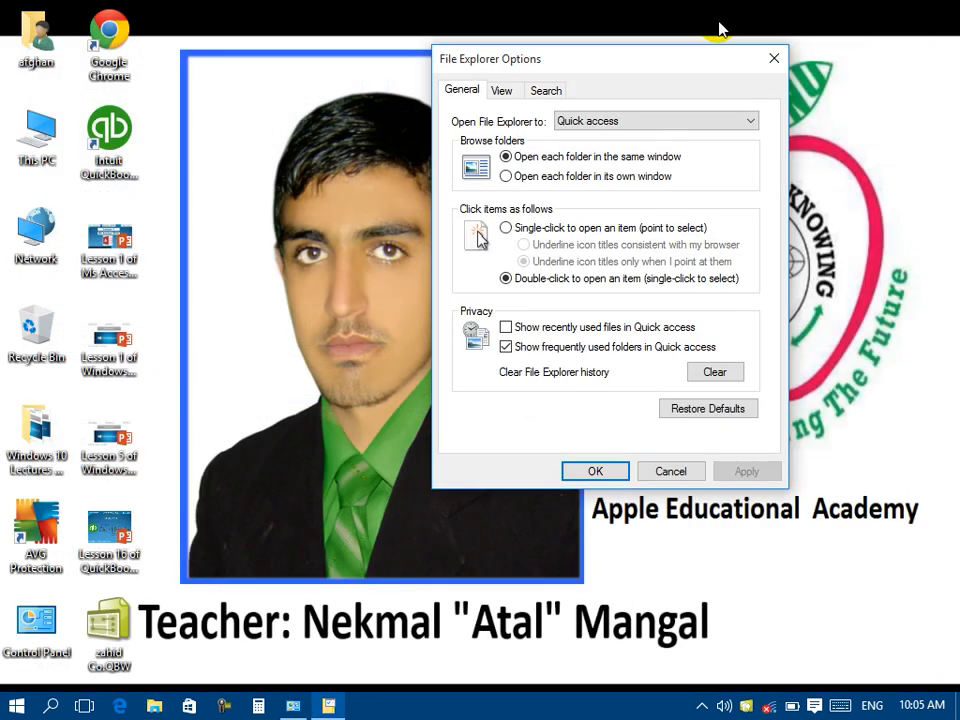
right_click(14, 153)
click(30, 126)
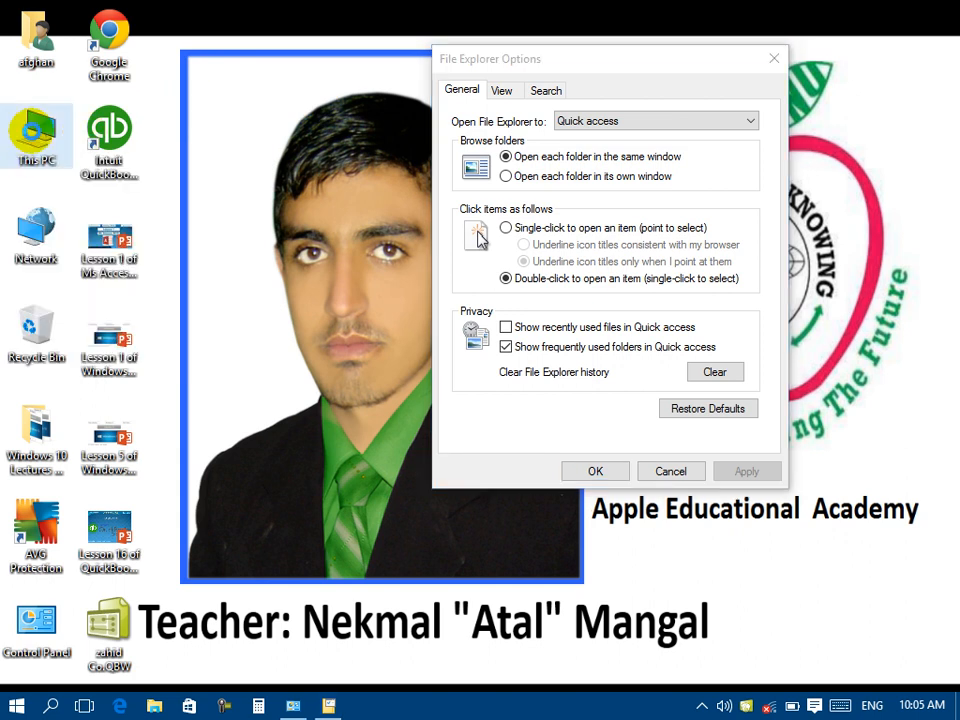
right_click(30, 127)
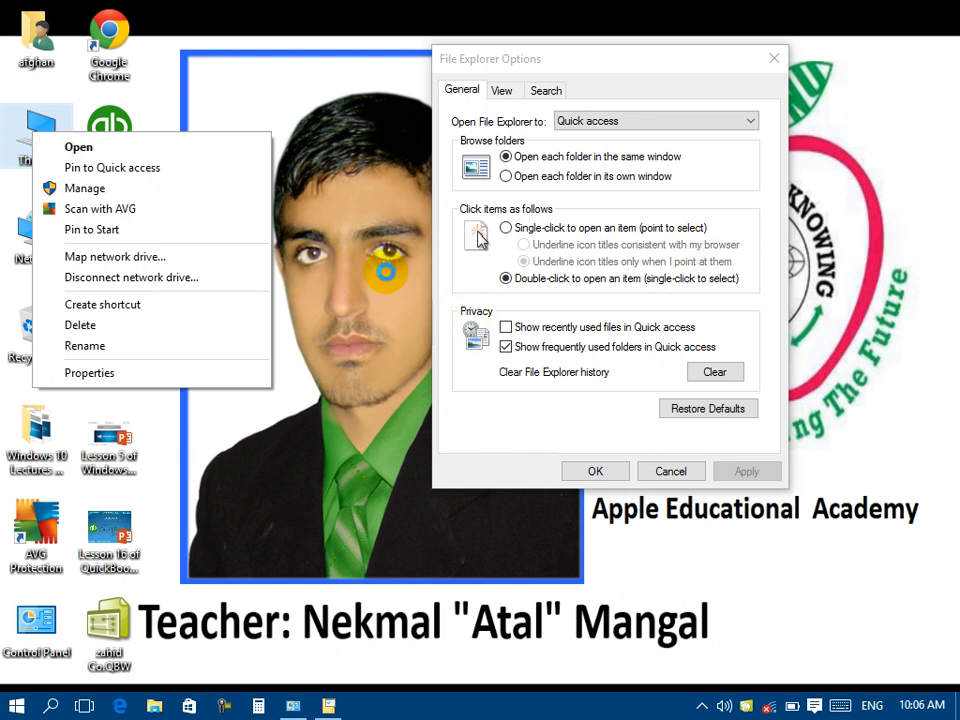
click(330, 150)
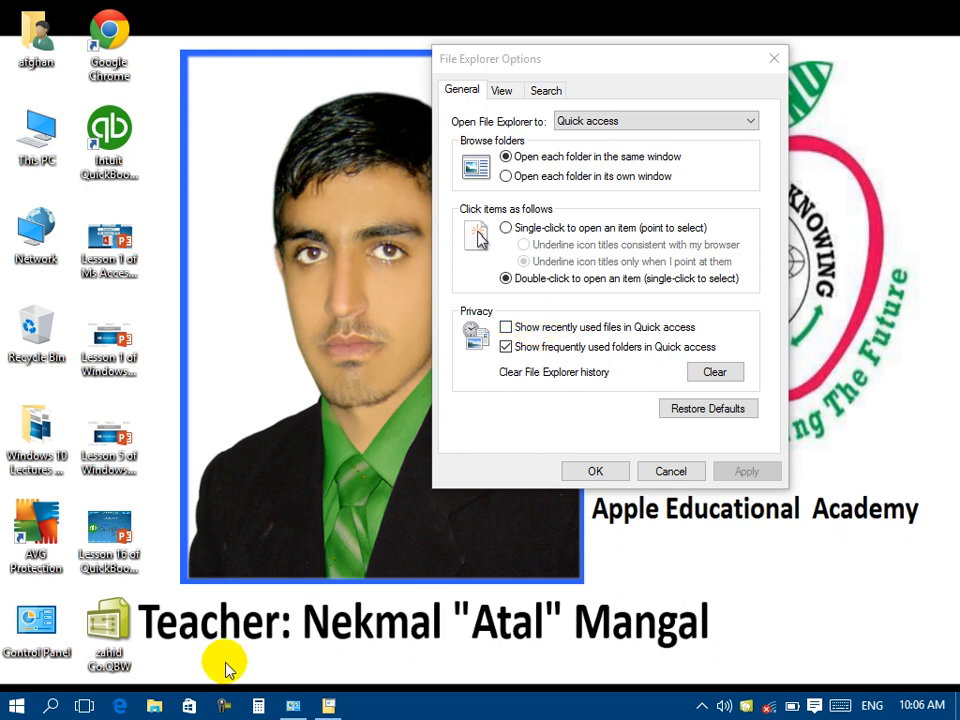
Step: Open File Explorer at Quick access behind the options dialog and apply hiding of frequently used folders in Quick access
click(156, 706)
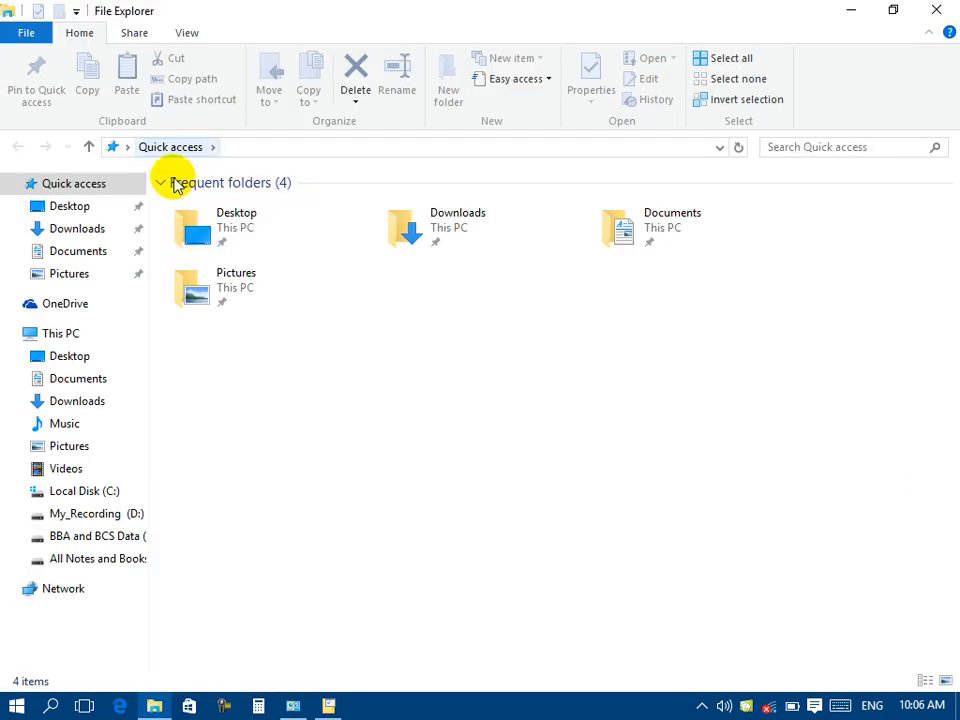
click(328, 705)
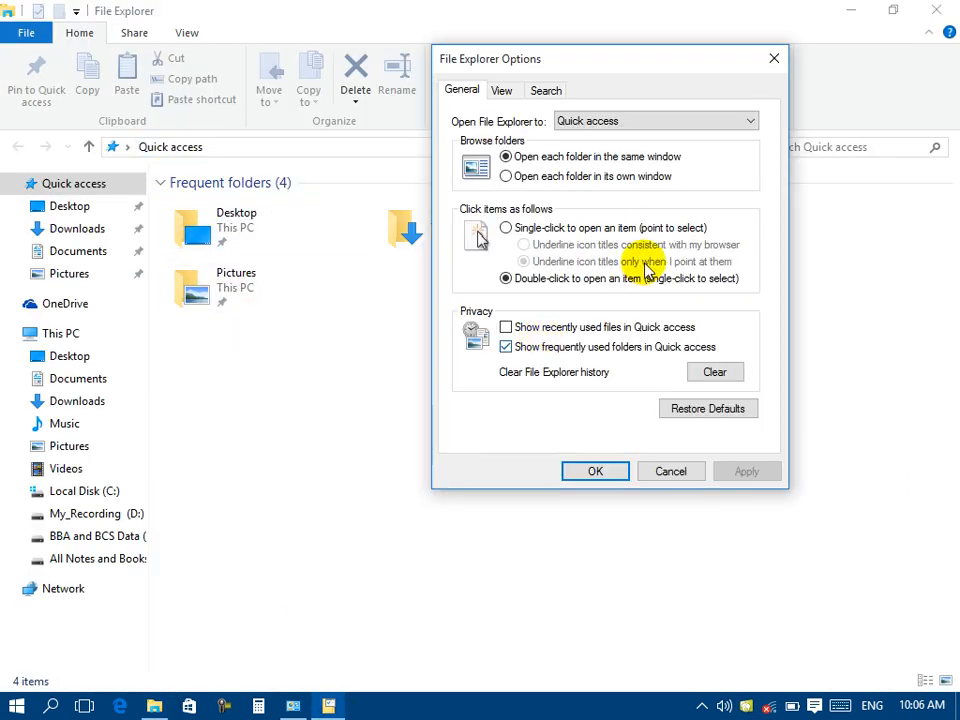
click(561, 330)
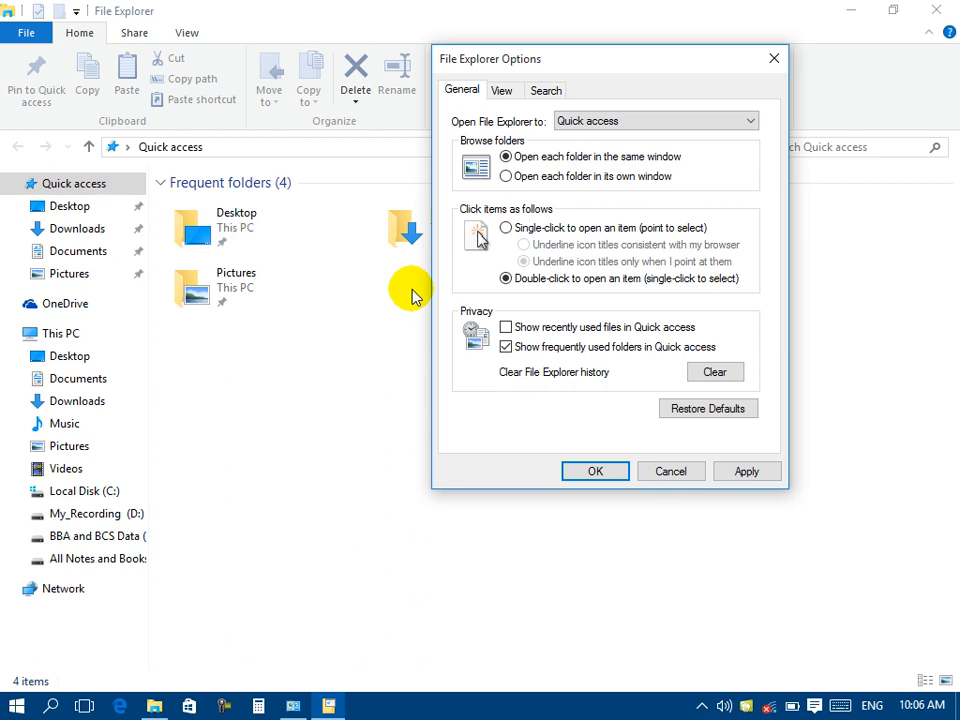
click(506, 346)
click(737, 470)
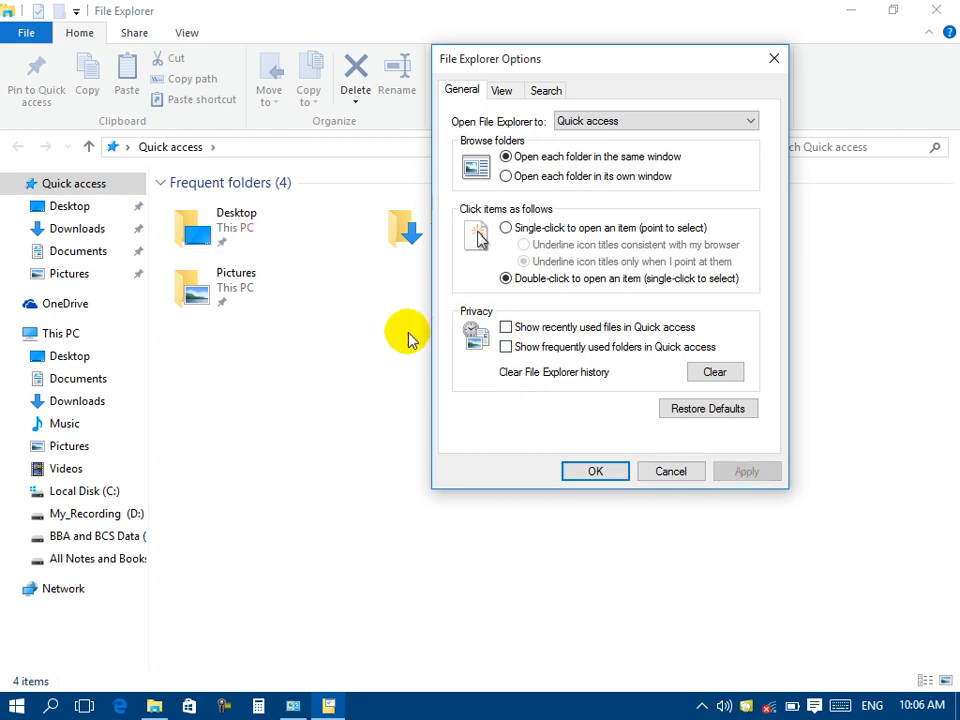
Step: Move the options dialog clear of the folder list, apply showing frequently used folders in Quick access, and clear the File Explorer history
drag(551, 62, 578, 253)
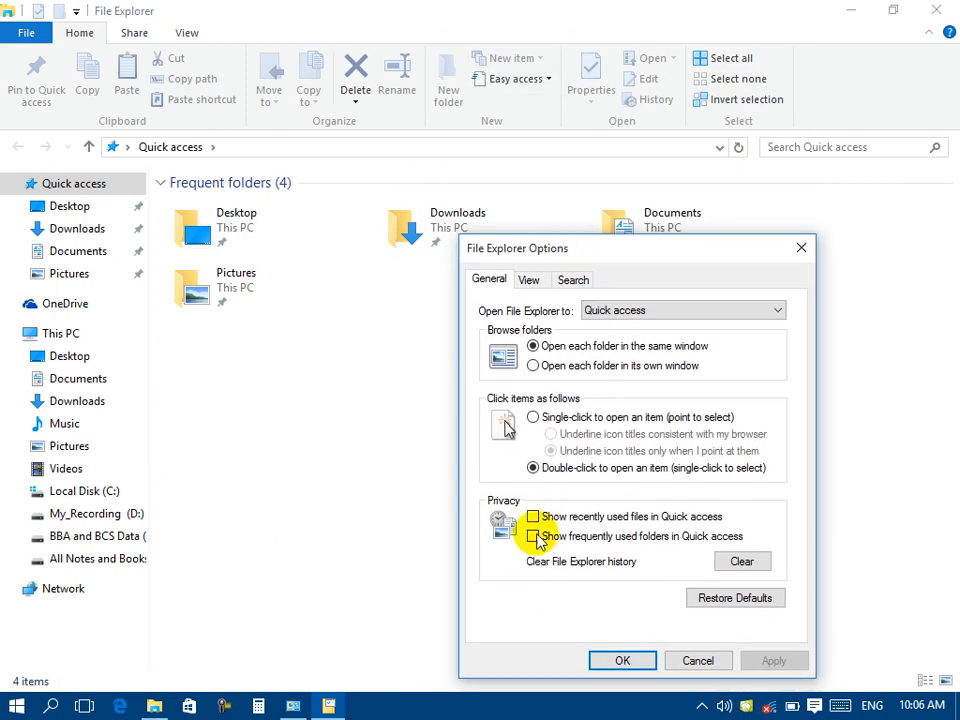
click(533, 536)
click(758, 658)
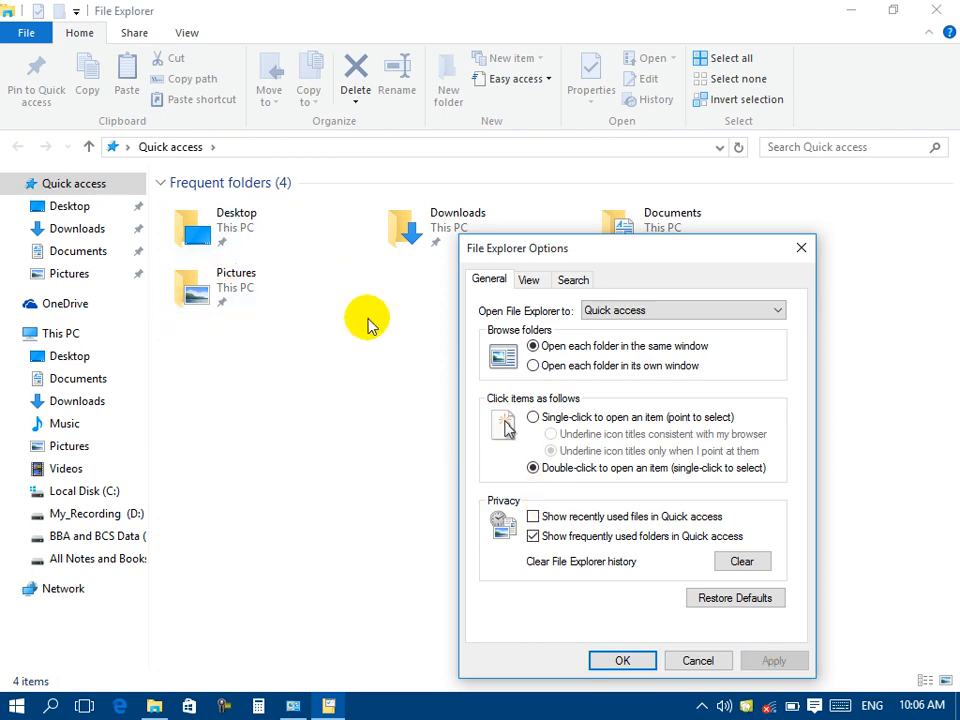
click(739, 576)
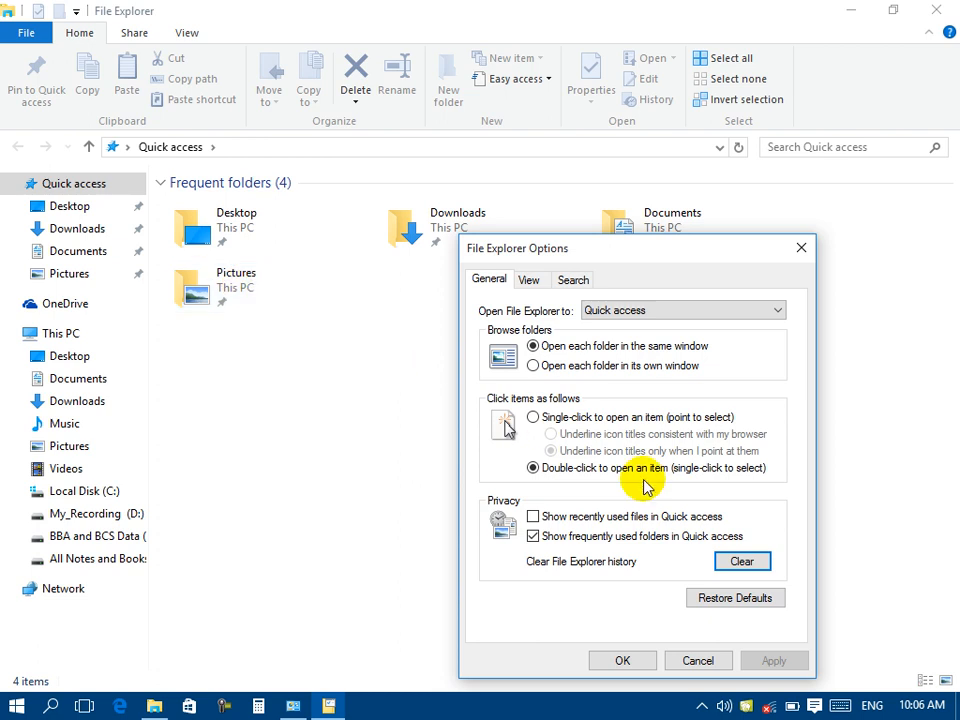
Step: Clear the File Explorer windows off the desktop and move the Windows 10 Lectures Notes folder away from the other icons
click(529, 282)
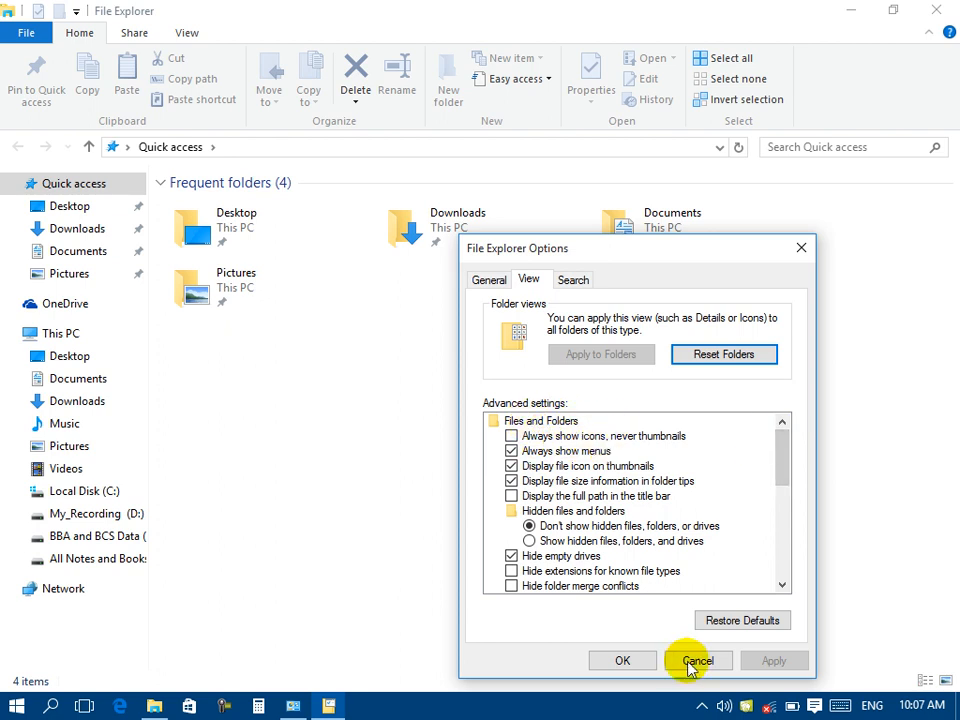
click(636, 661)
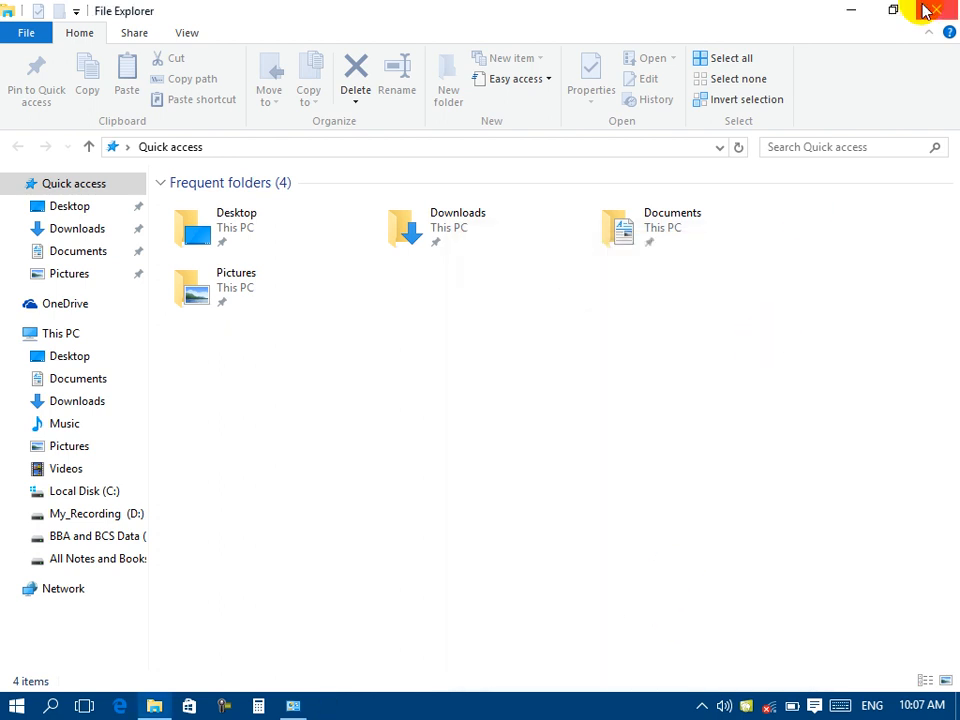
click(851, 9)
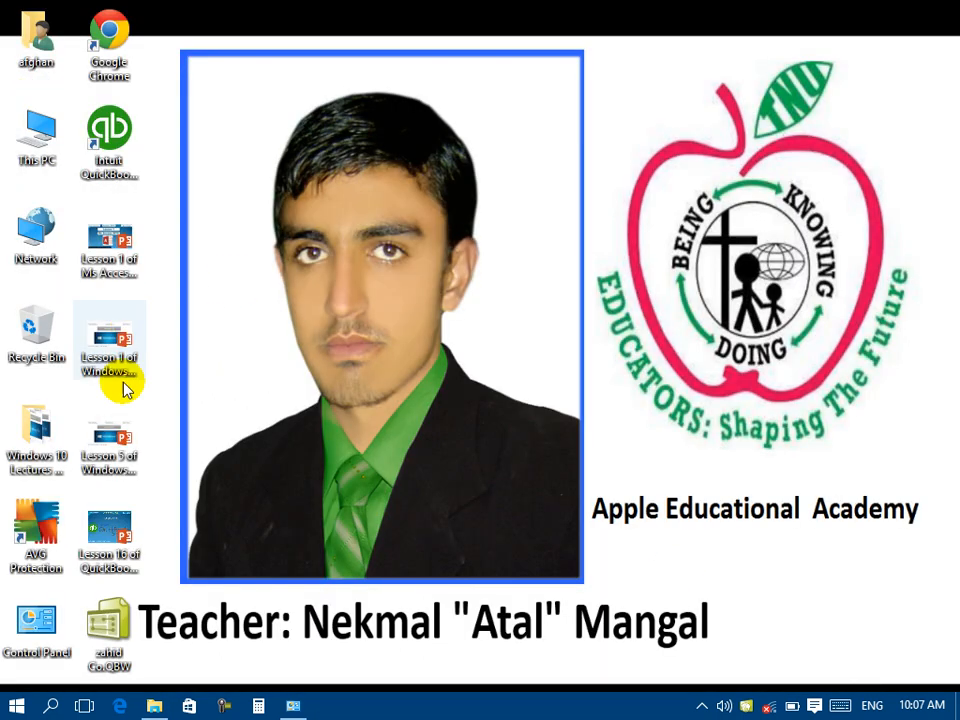
drag(72, 432, 596, 158)
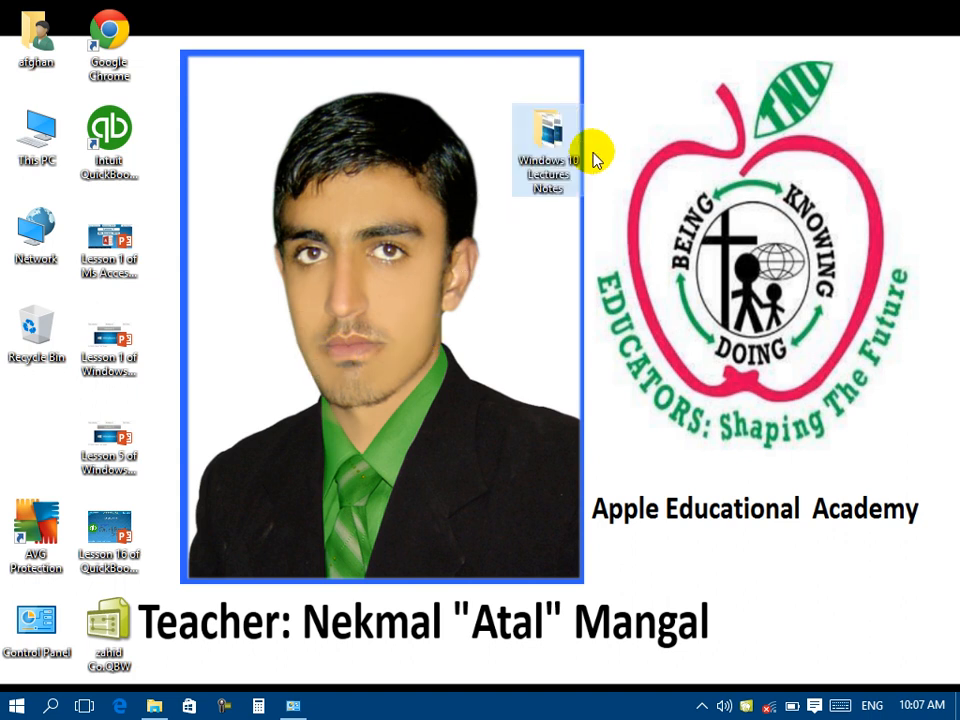
mouse_move(545, 147)
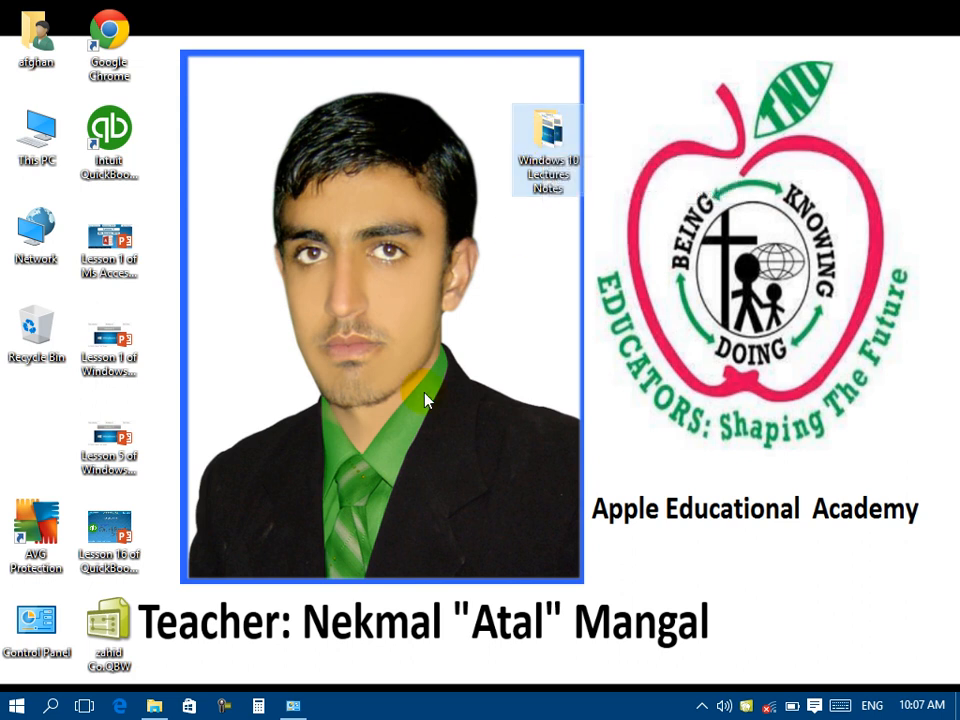
click(300, 705)
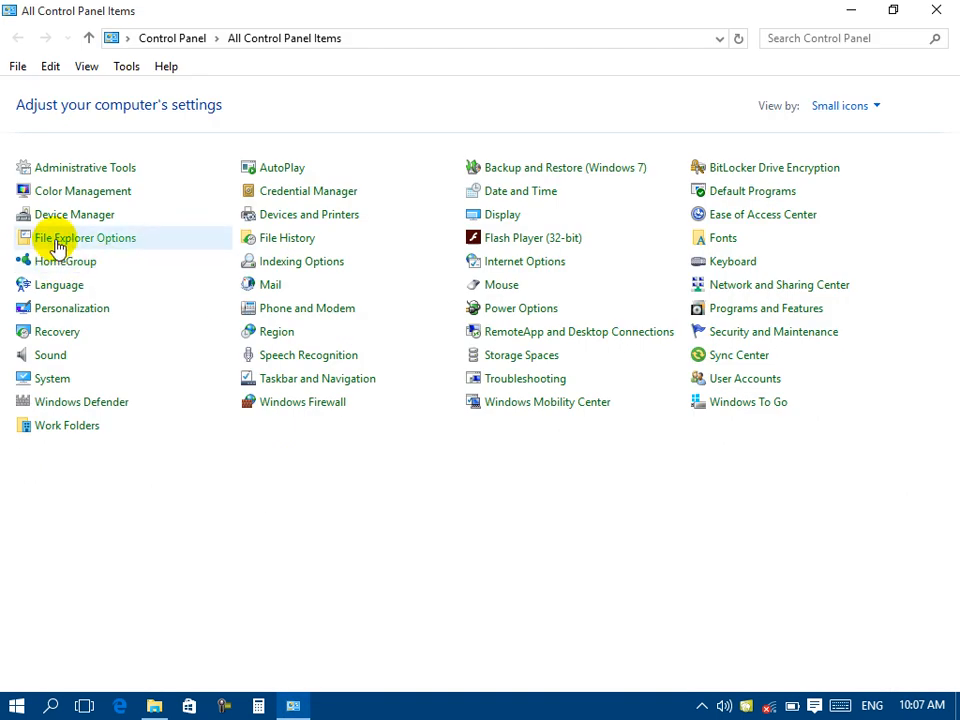
click(60, 245)
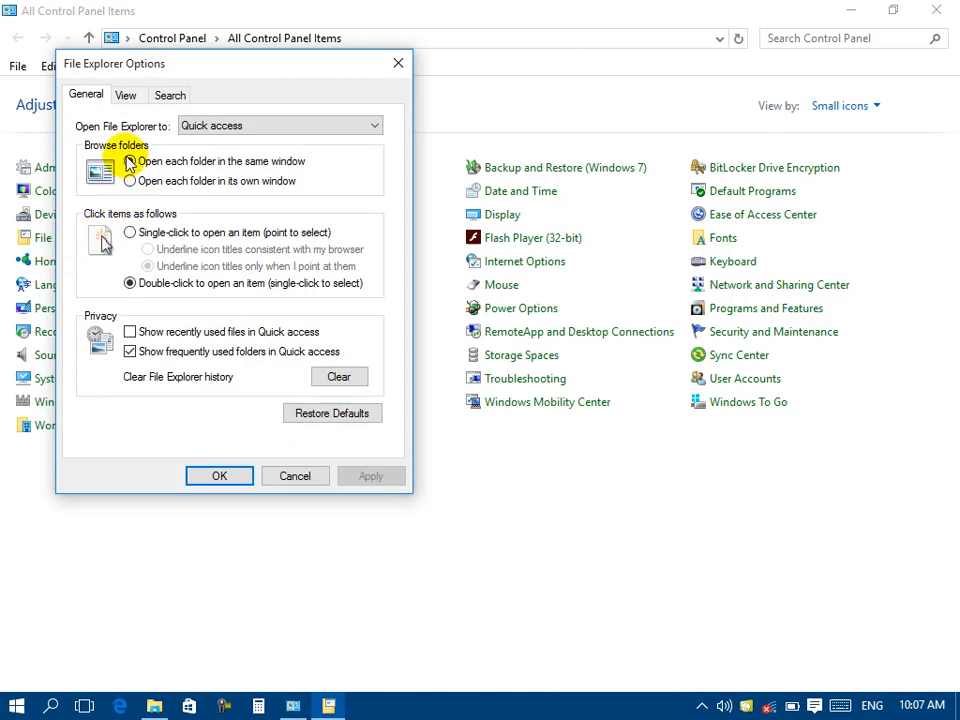
click(127, 93)
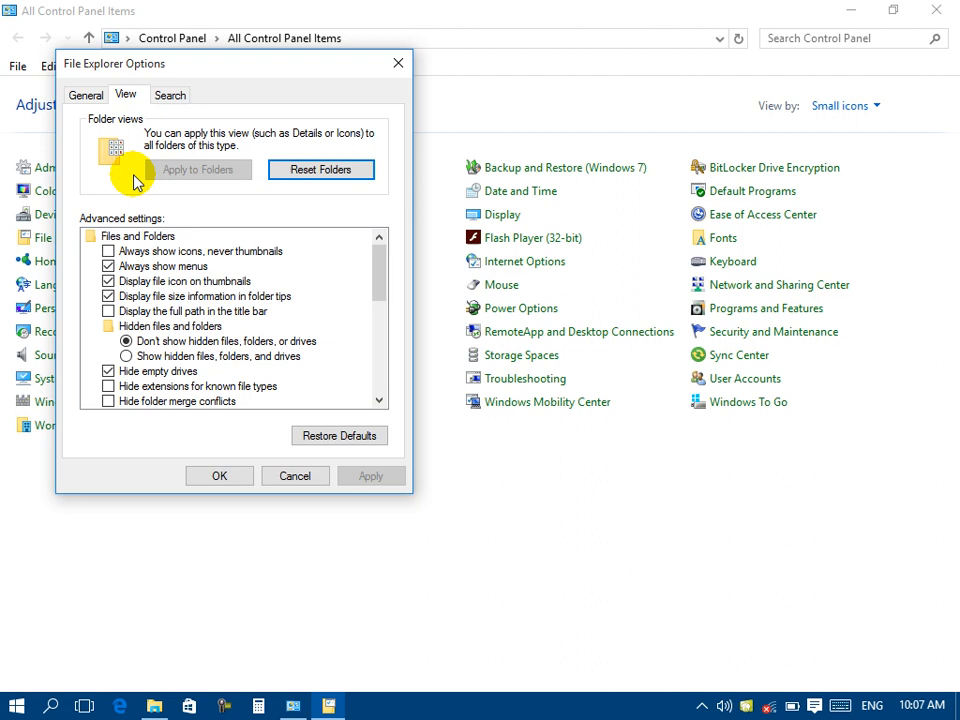
click(108, 251)
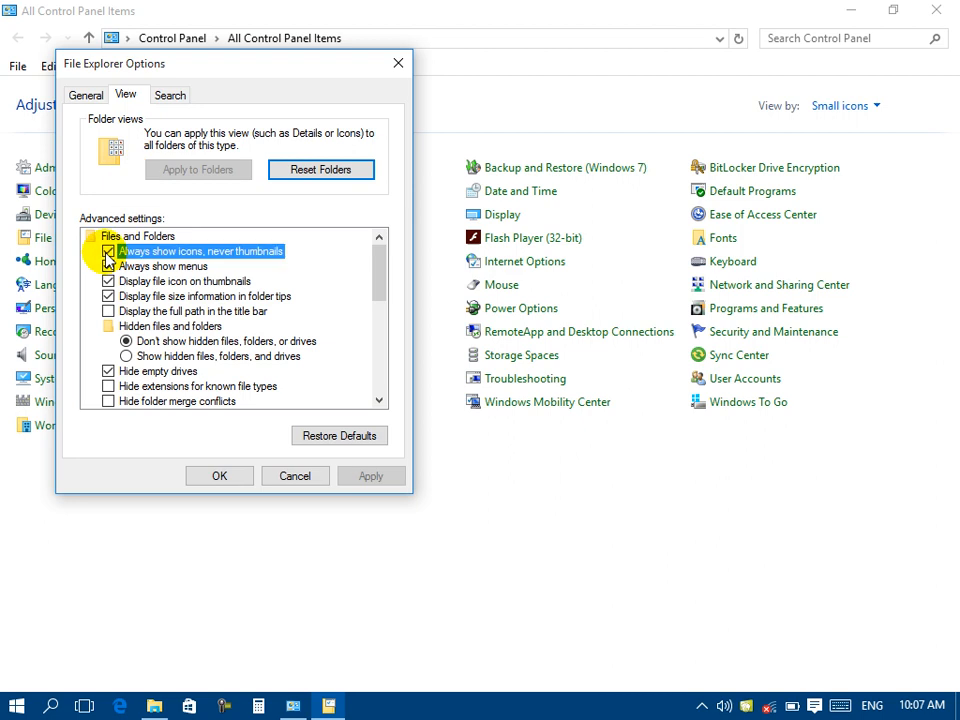
click(317, 476)
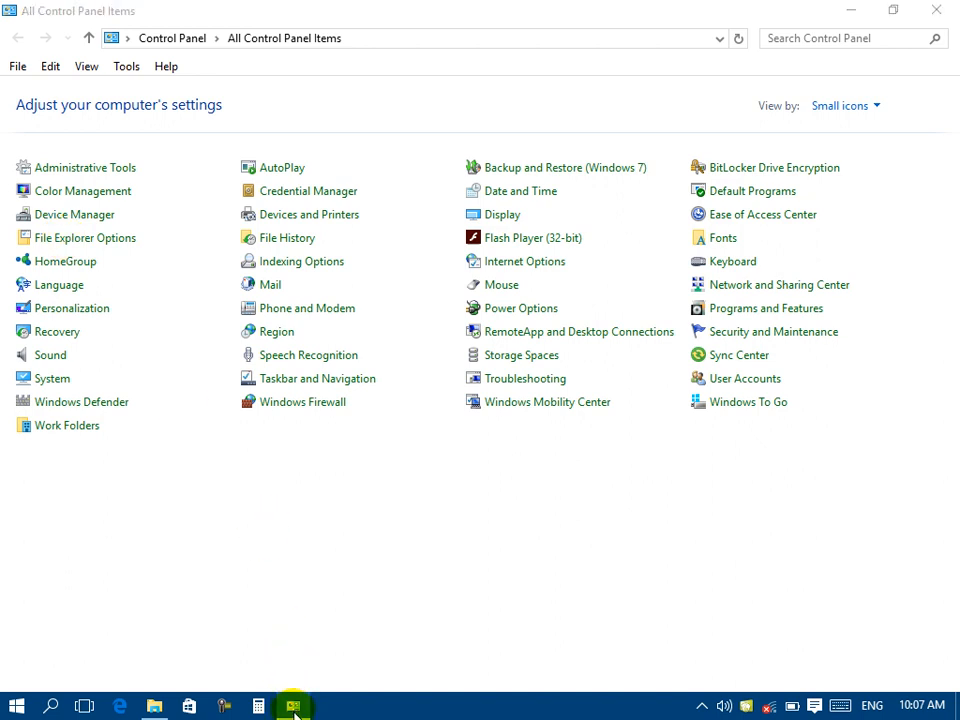
Step: Reopen File Explorer Options from Control Panel and apply the view setting "Always show icons, never thumbnails"
click(294, 706)
click(294, 706)
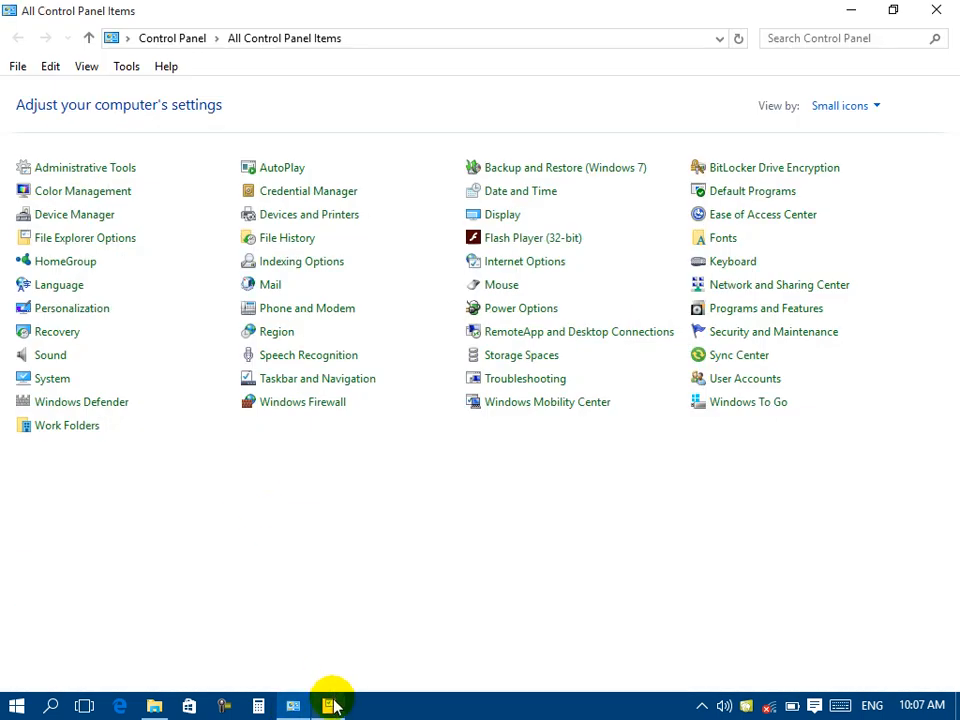
click(332, 704)
click(178, 148)
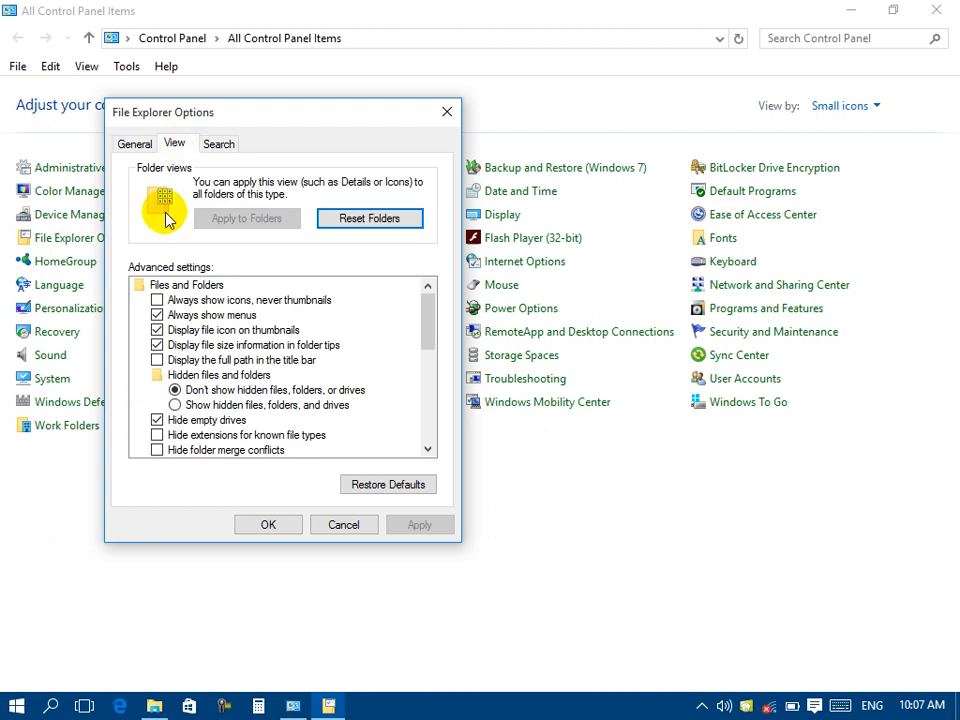
click(160, 300)
click(430, 527)
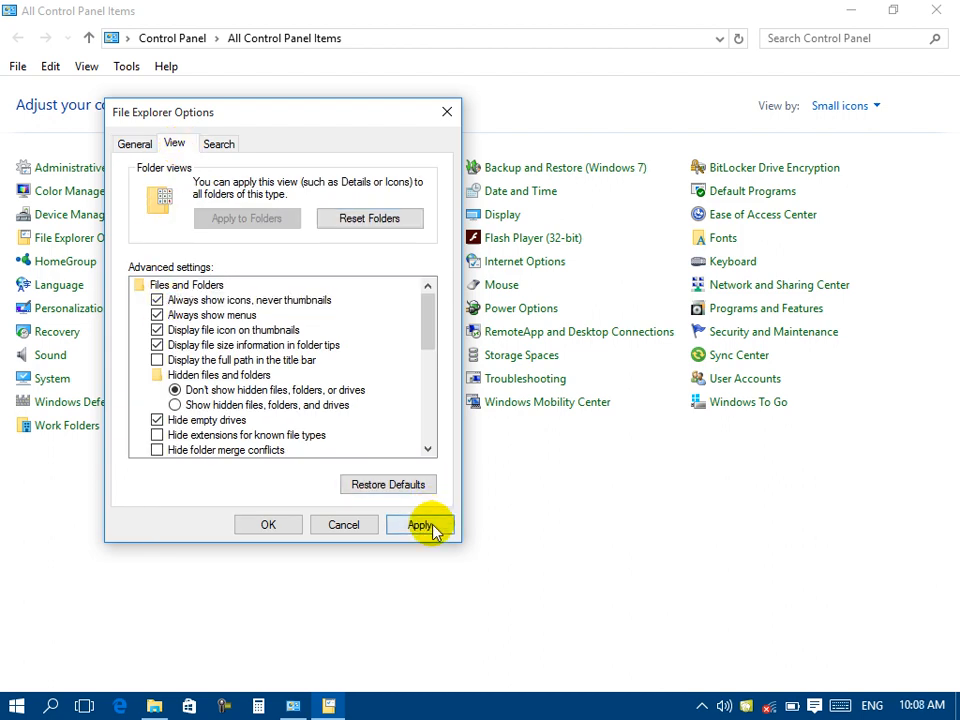
Step: Check the Windows 10 Lectures Notes folder icon on the desktop, and apply "Always show icons, never thumbnails" turned off
click(850, 12)
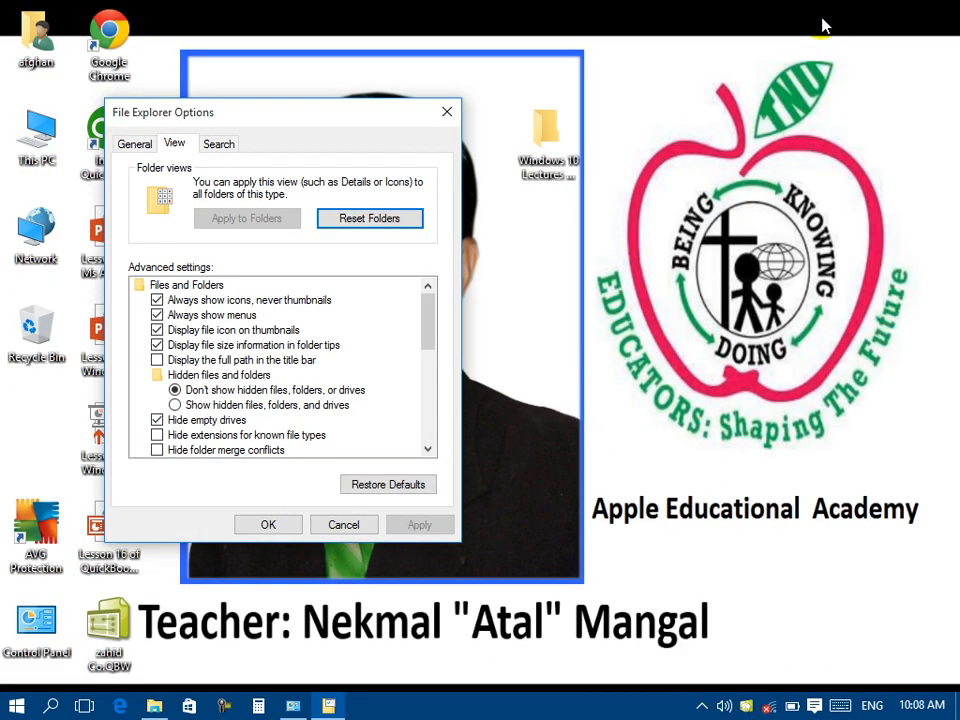
click(558, 143)
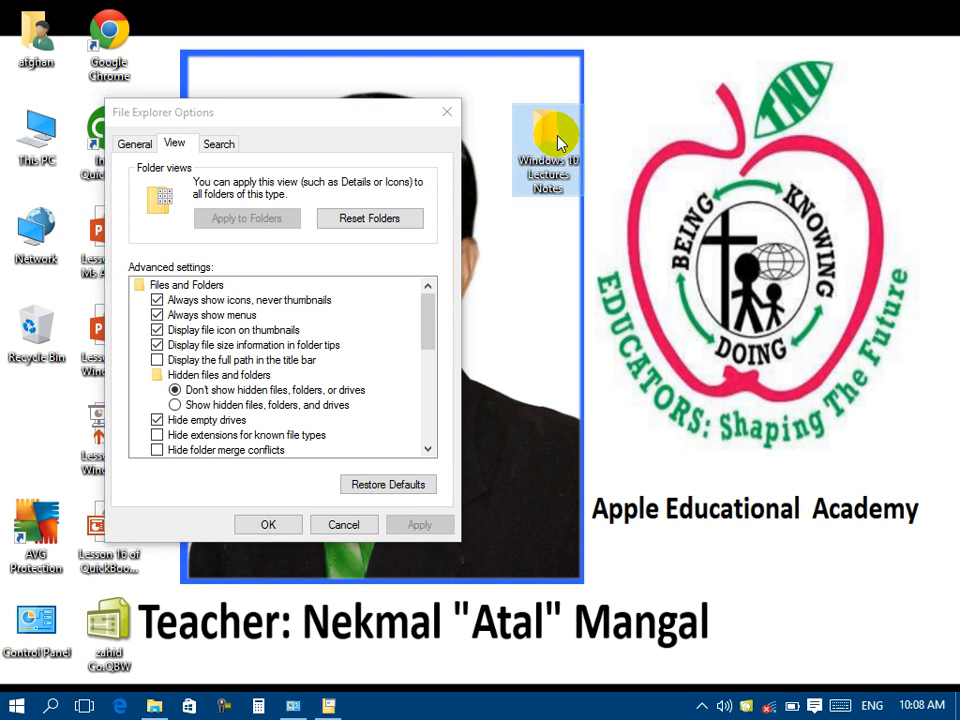
click(180, 303)
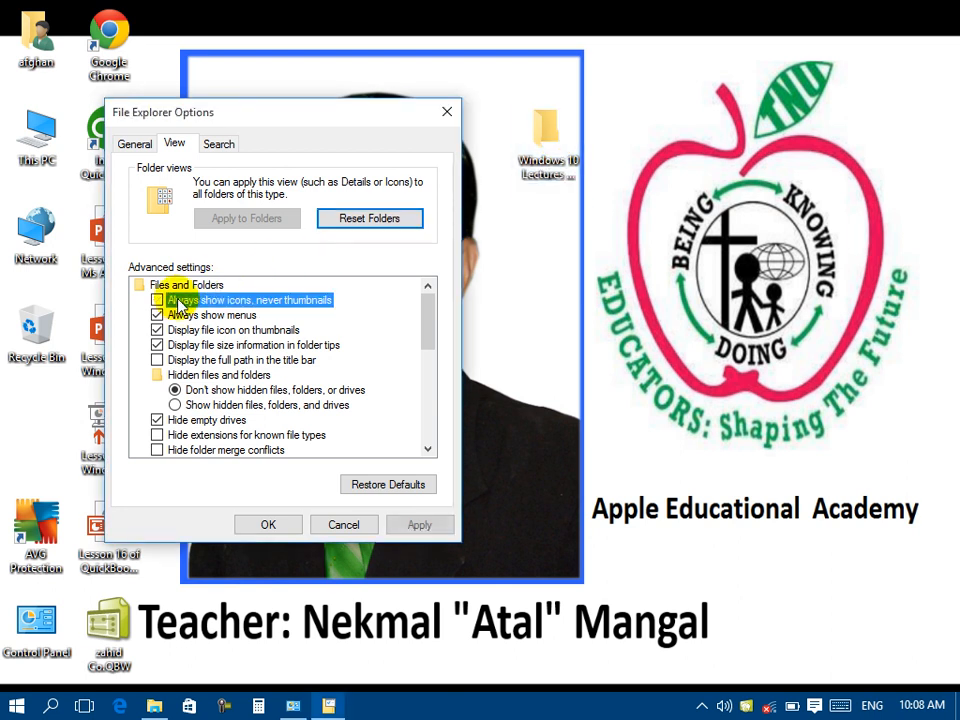
click(415, 526)
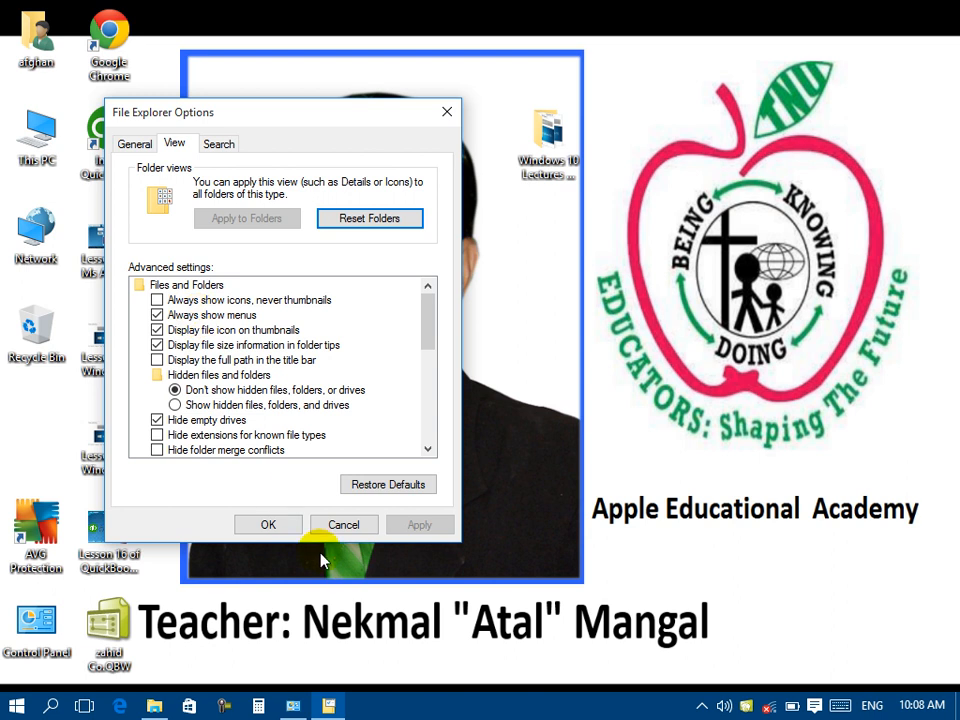
Step: Test "Always show menus" with Control Panel in view by applying it turned off and turned back on
click(291, 705)
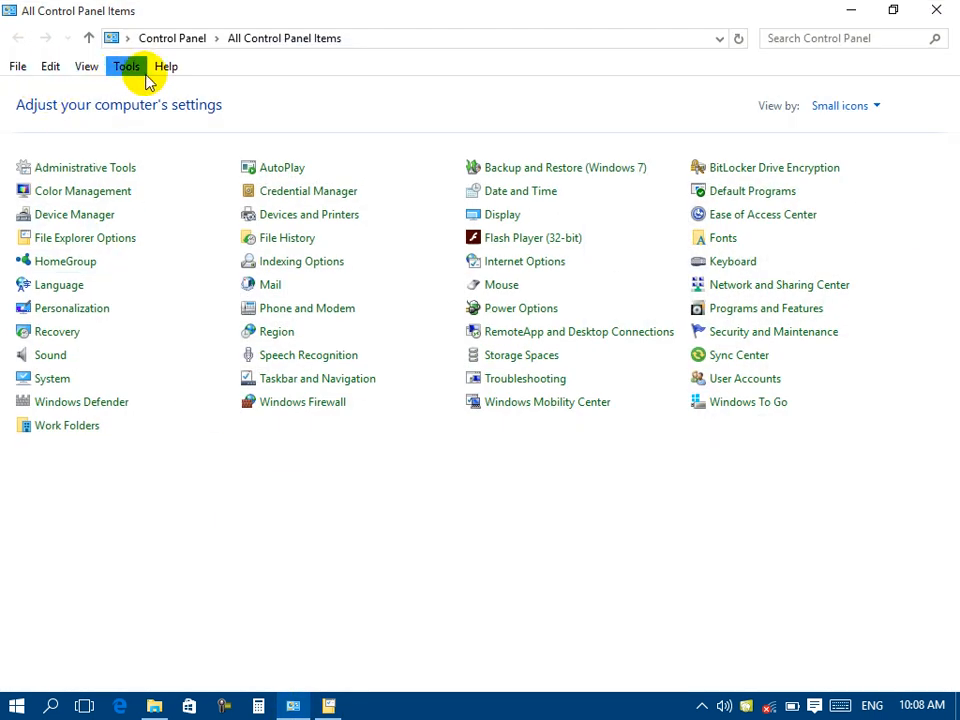
click(329, 705)
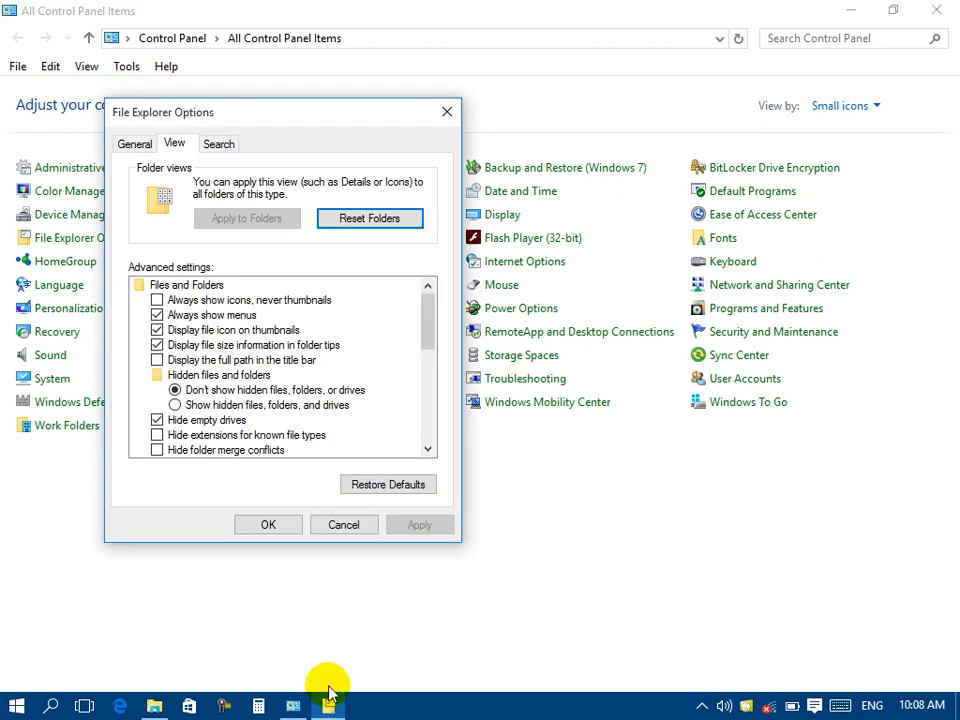
click(188, 316)
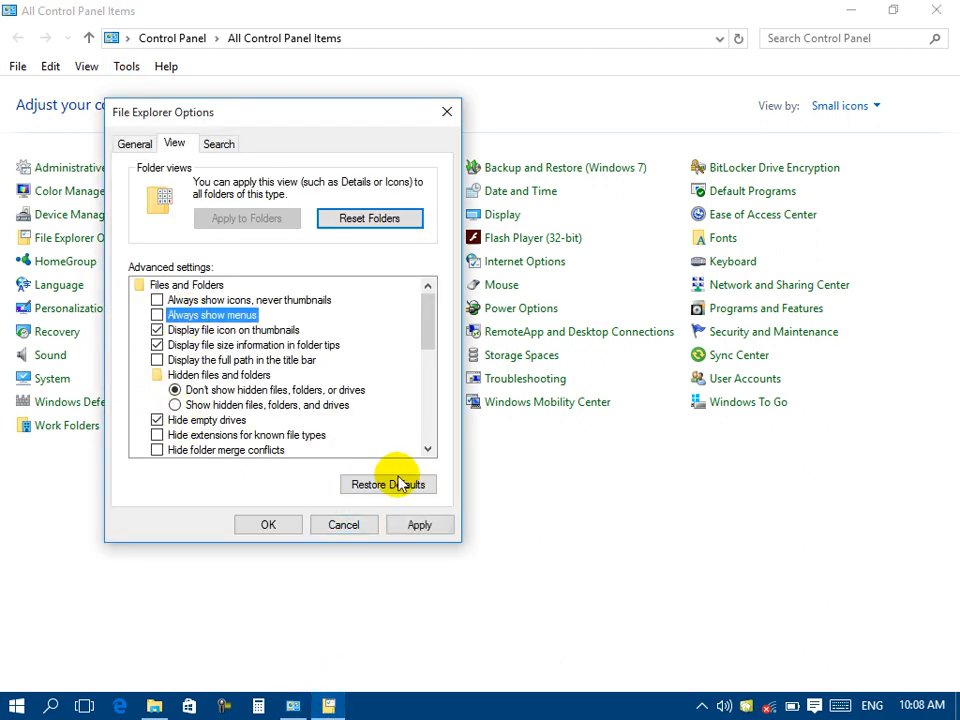
click(416, 525)
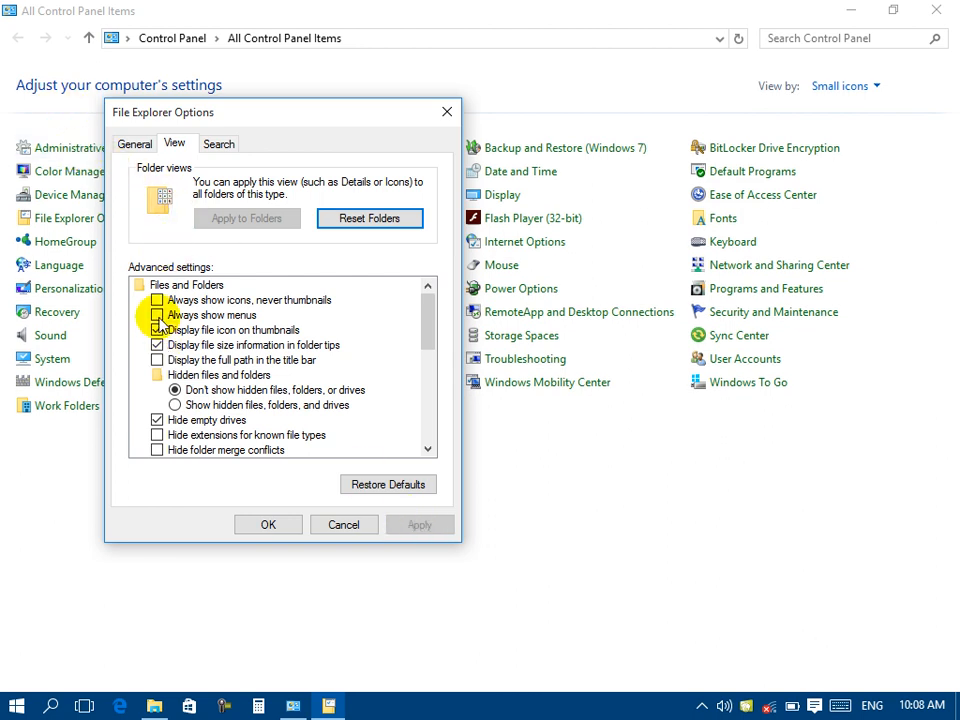
click(157, 315)
click(413, 526)
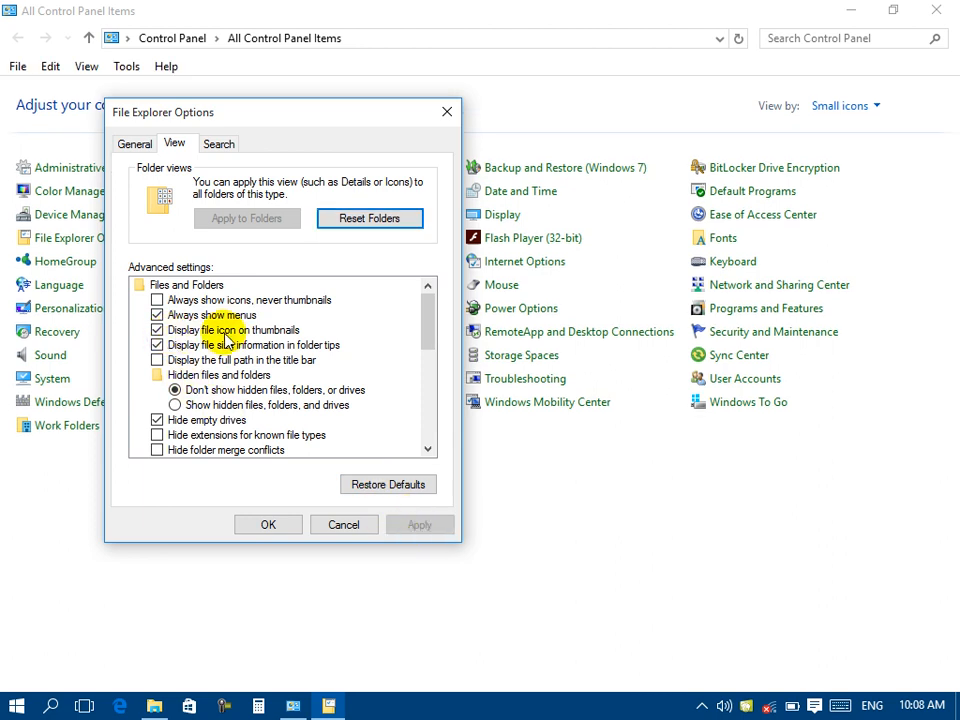
Step: Test "Display file icon on thumbnails" with the desktop in view by applying it turned off and turned back on
click(170, 301)
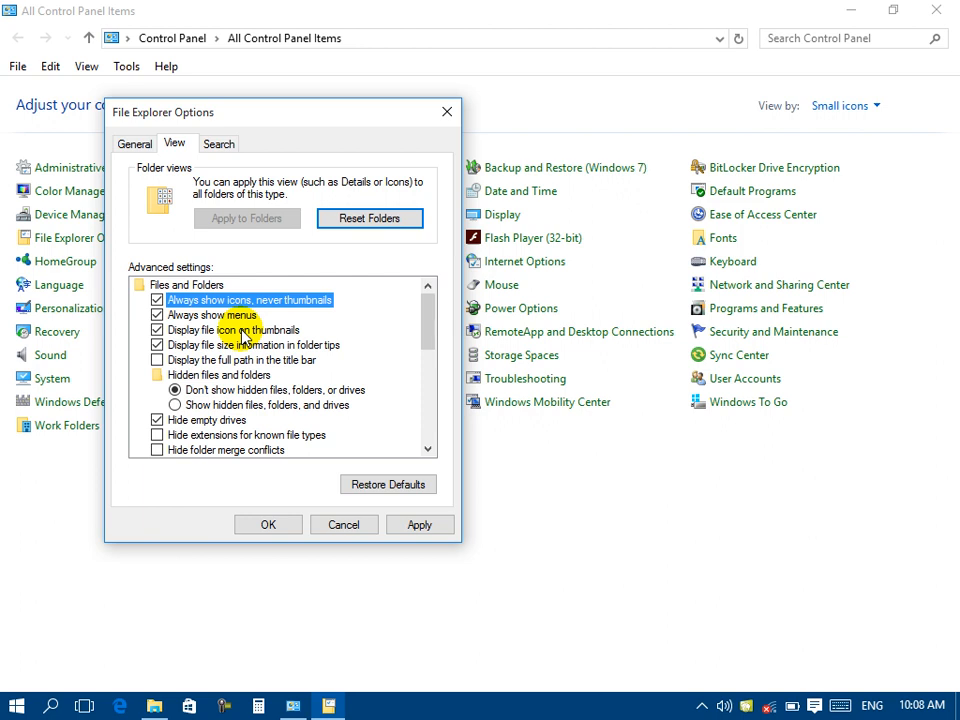
click(849, 10)
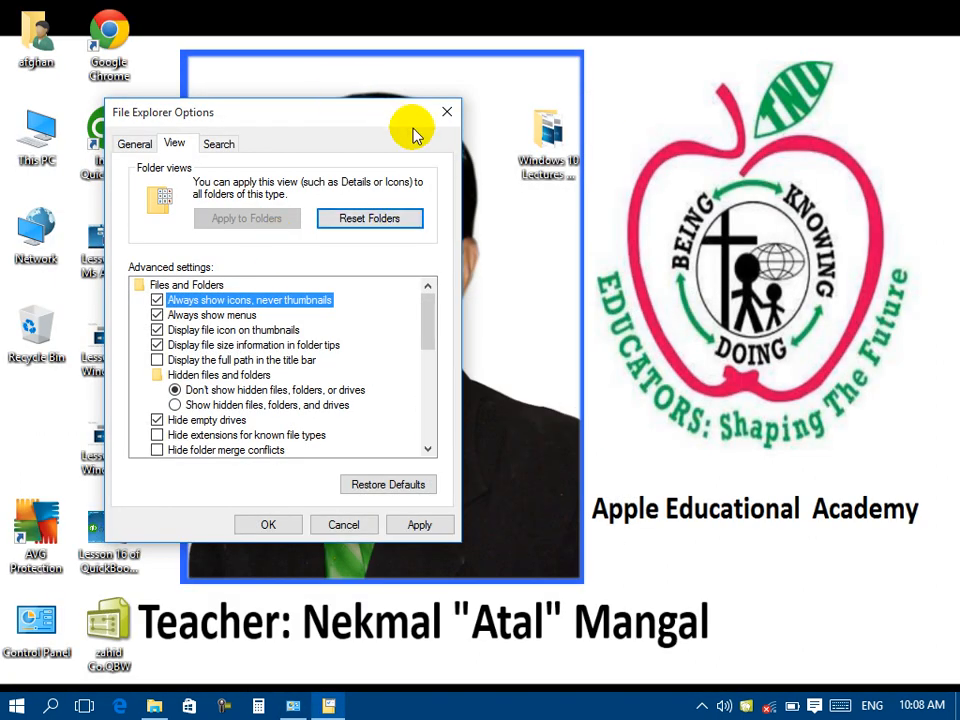
drag(398, 127, 587, 128)
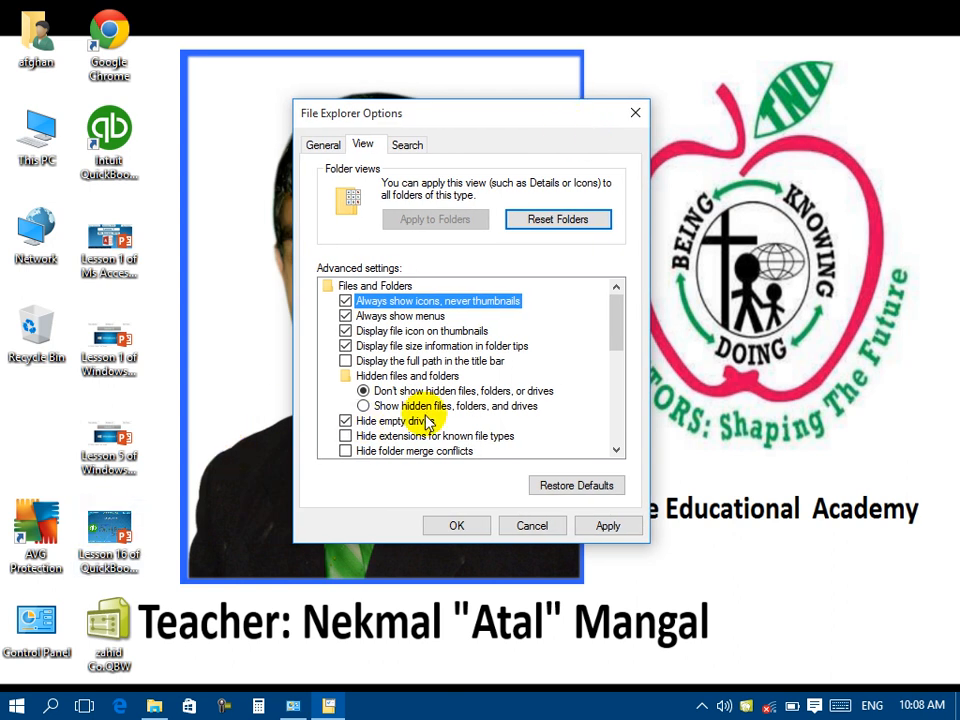
click(379, 333)
click(345, 301)
click(602, 527)
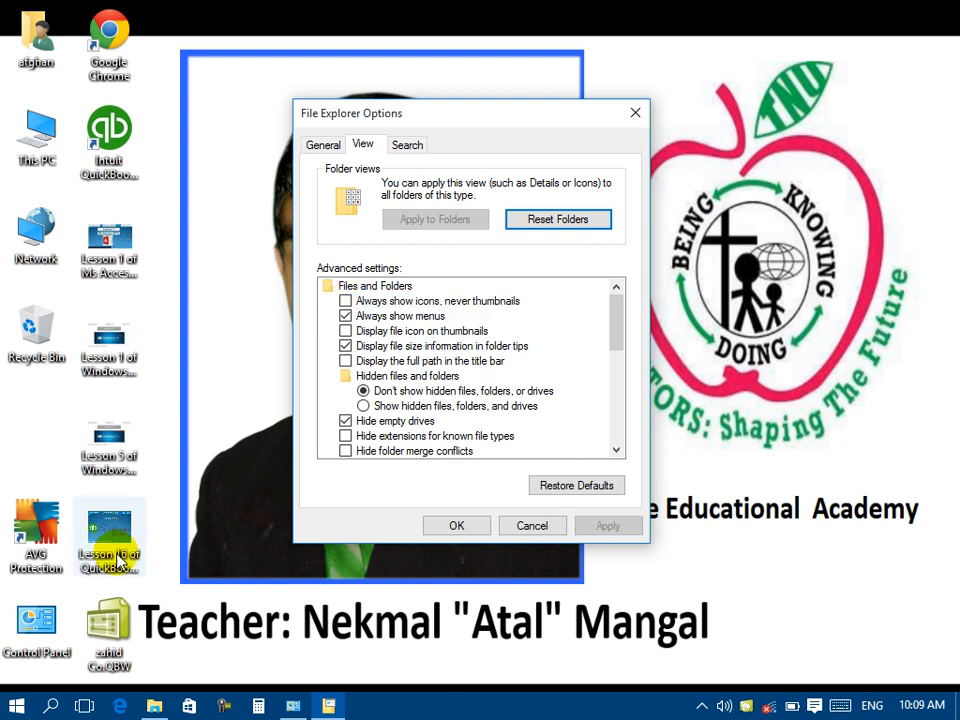
click(345, 330)
click(585, 528)
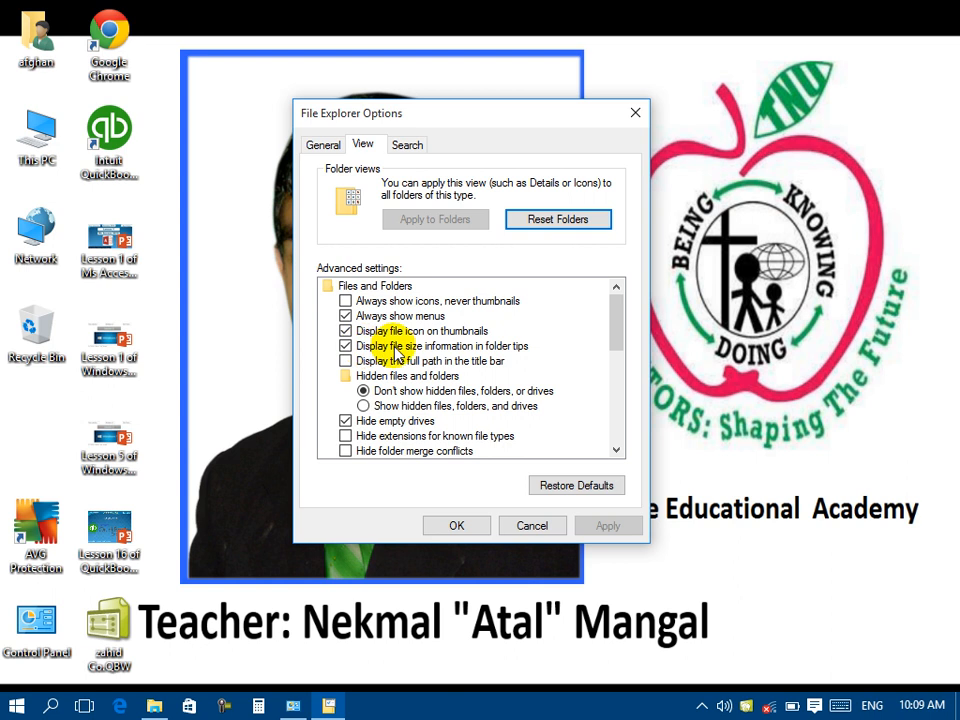
Step: Close File Explorer Options and examine the folder tip of the Windows 10 Lectures Notes folder on the desktop
click(549, 529)
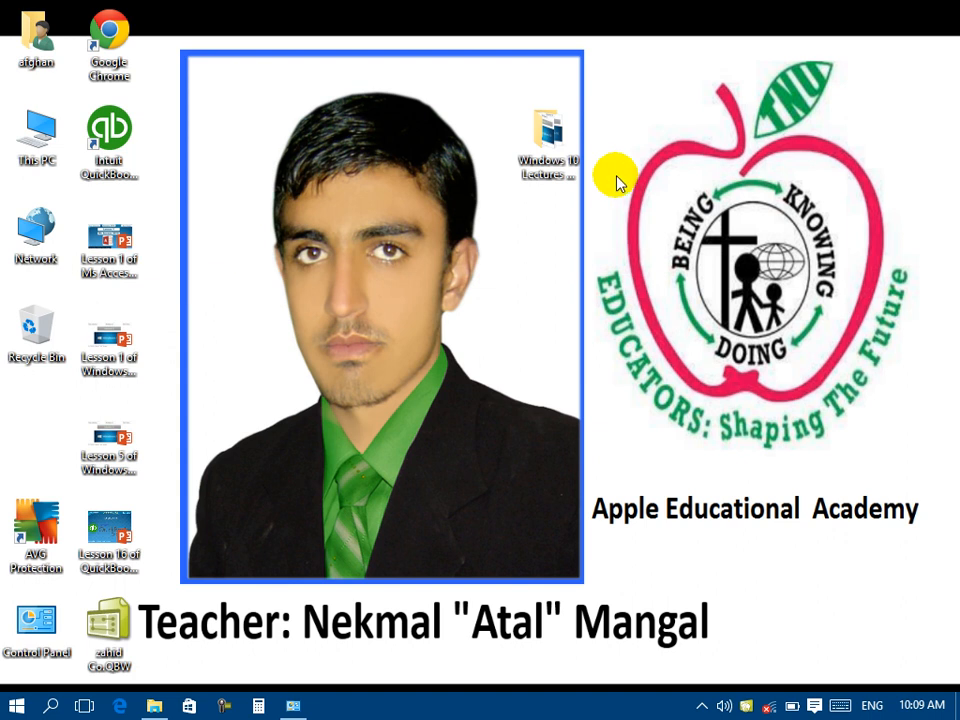
click(558, 176)
mouse_move(553, 176)
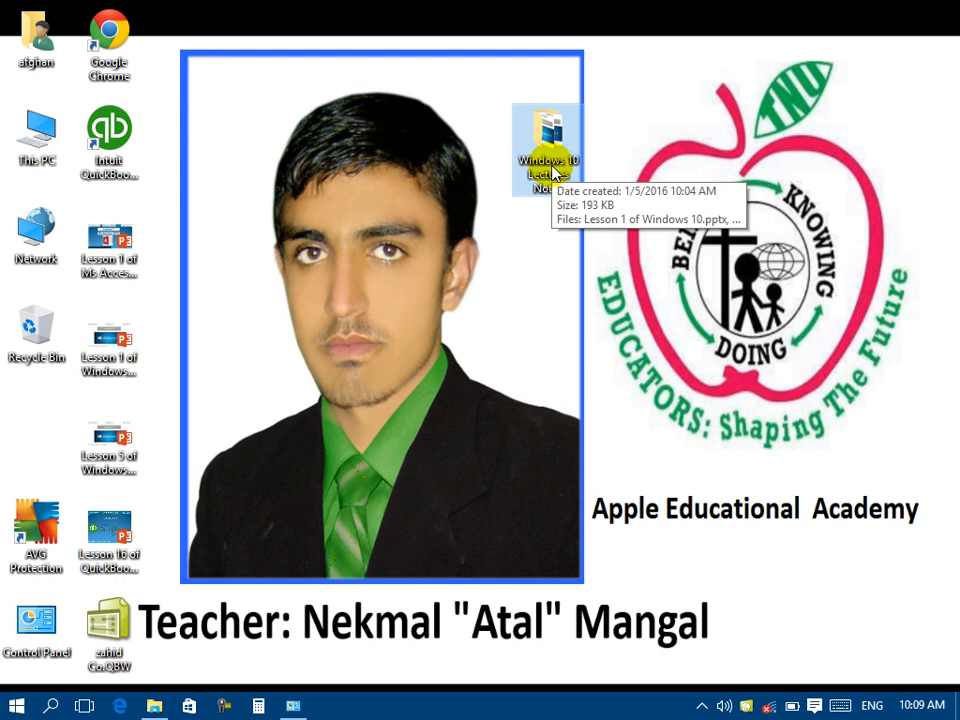
Step: Reopen the view settings of File Explorer Options from Control Panel and apply "Display file size information in folder tips" turned on
click(293, 705)
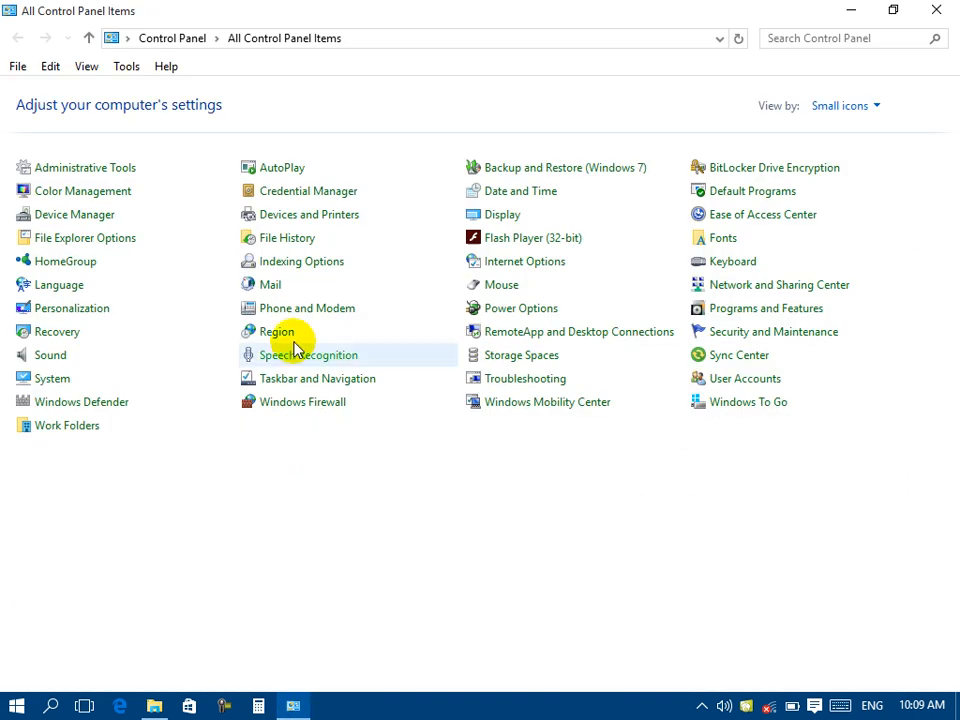
click(348, 332)
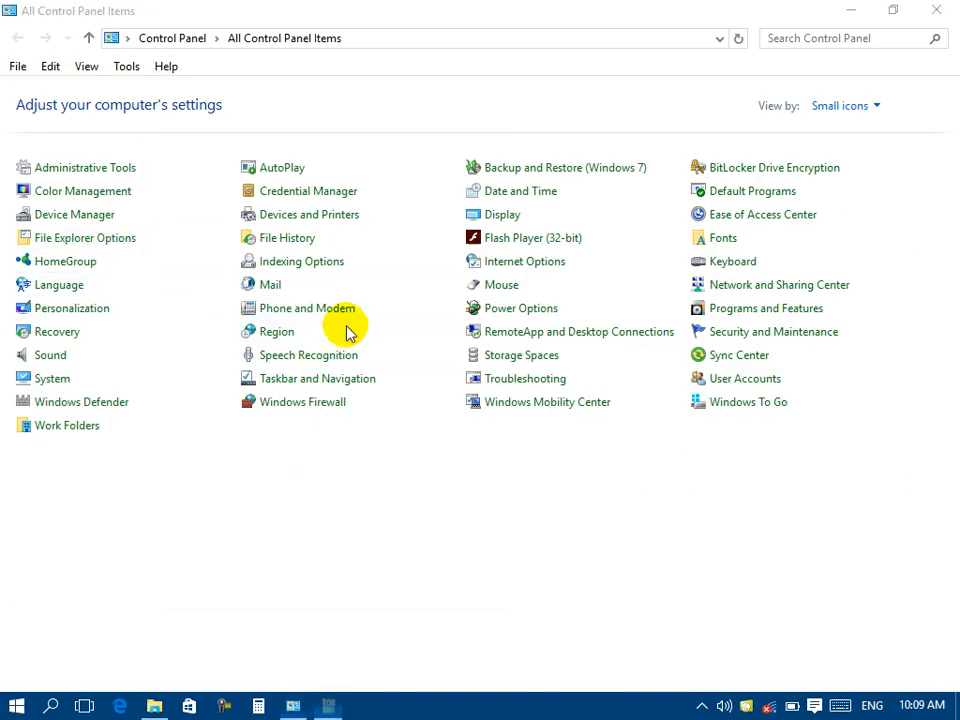
click(223, 195)
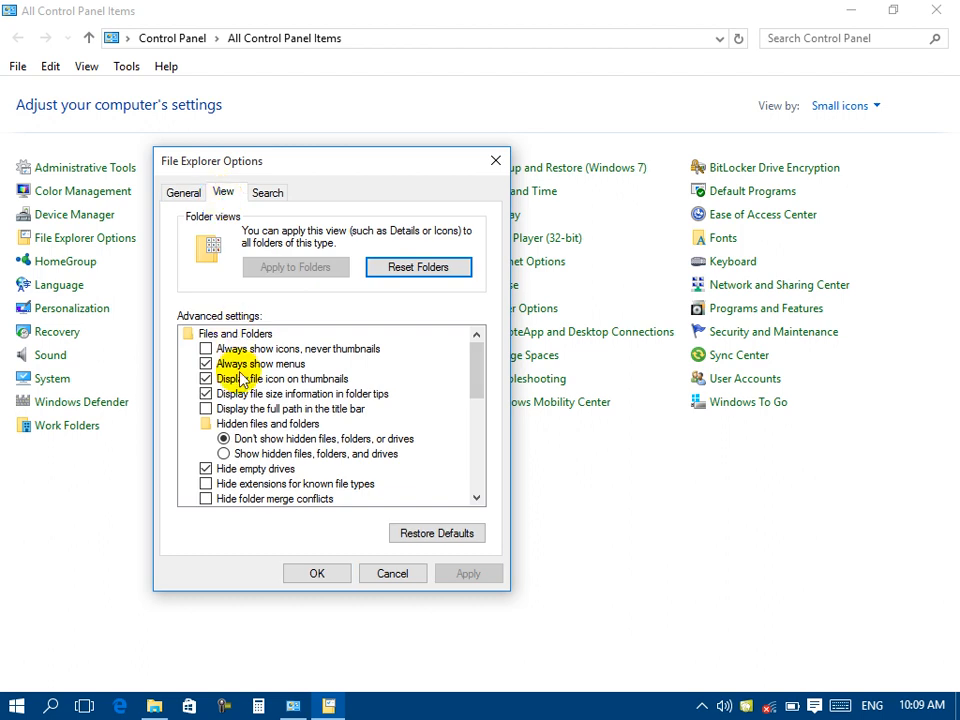
click(237, 395)
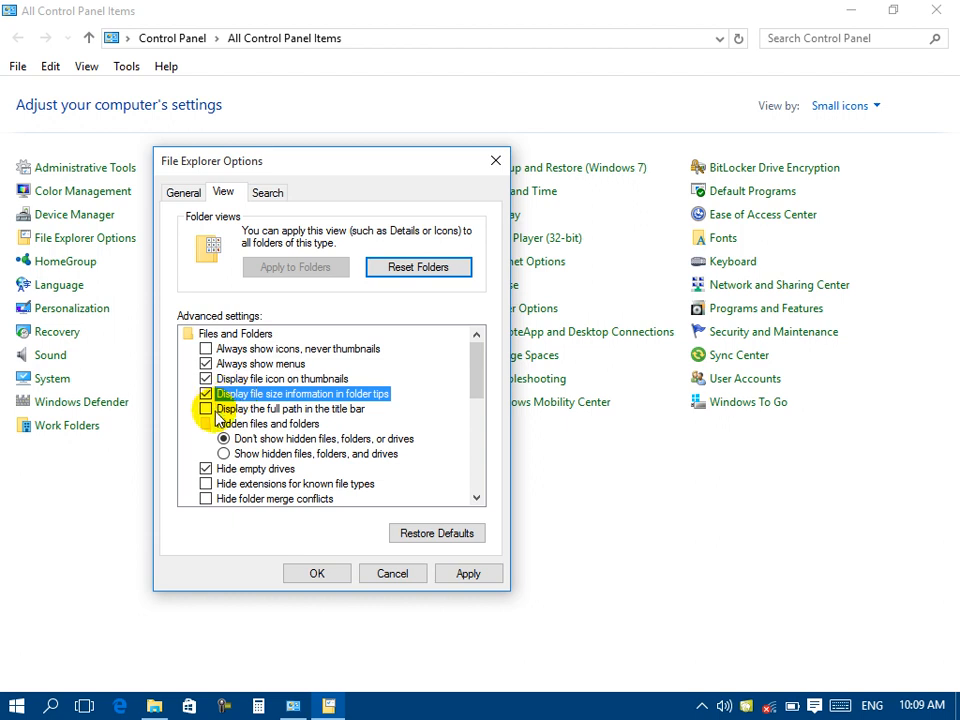
click(463, 576)
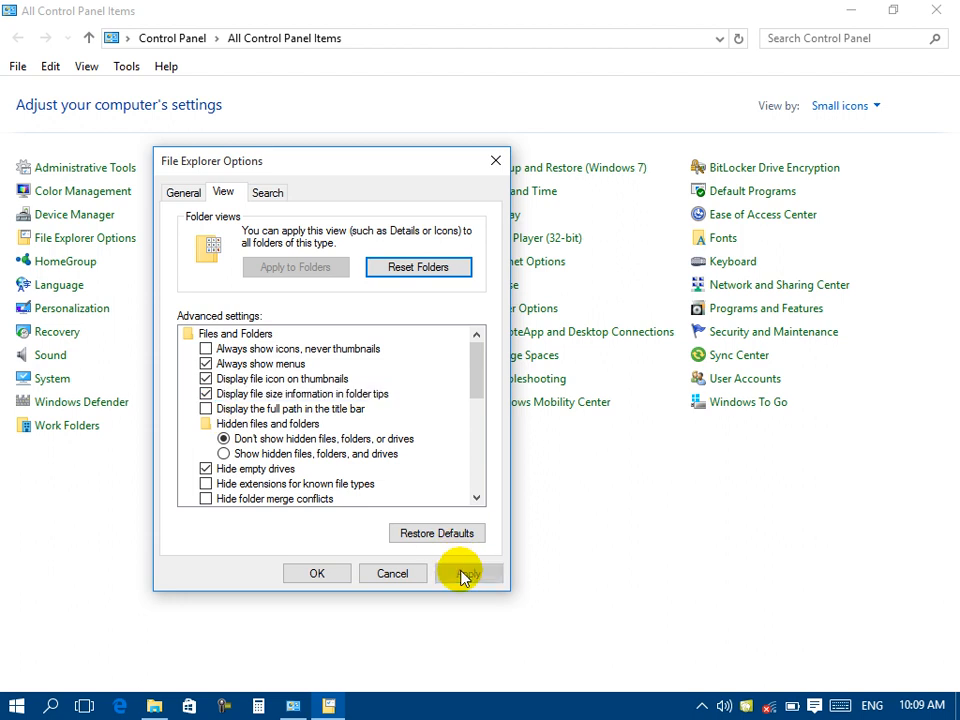
Step: Minimize Control Panel and open the Users folder on Local Disk (C:) through This PC
click(849, 10)
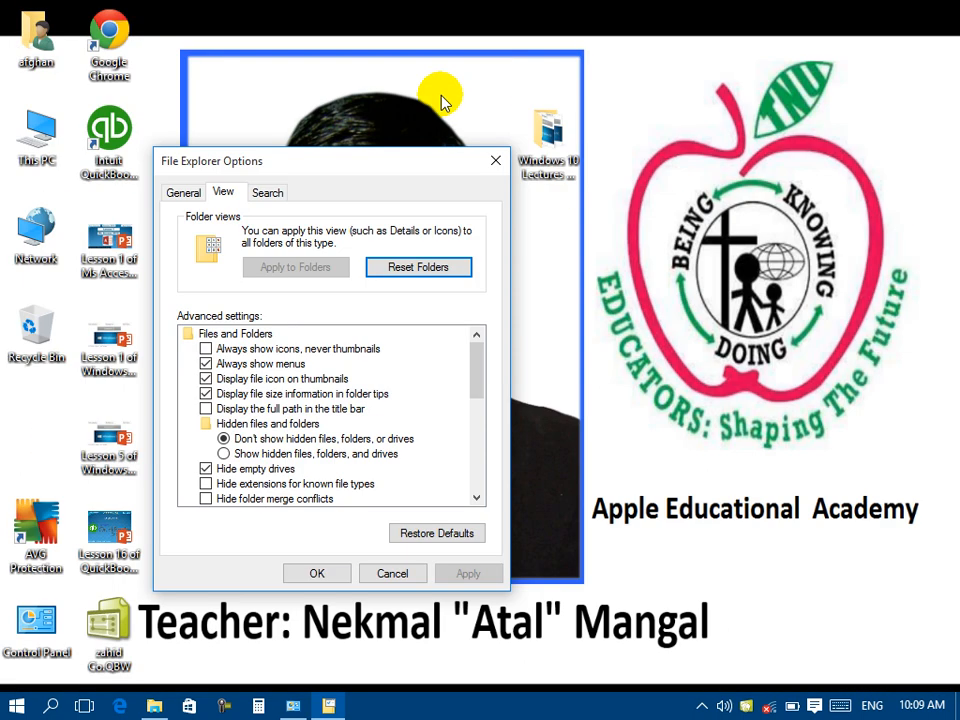
double_click(37, 143)
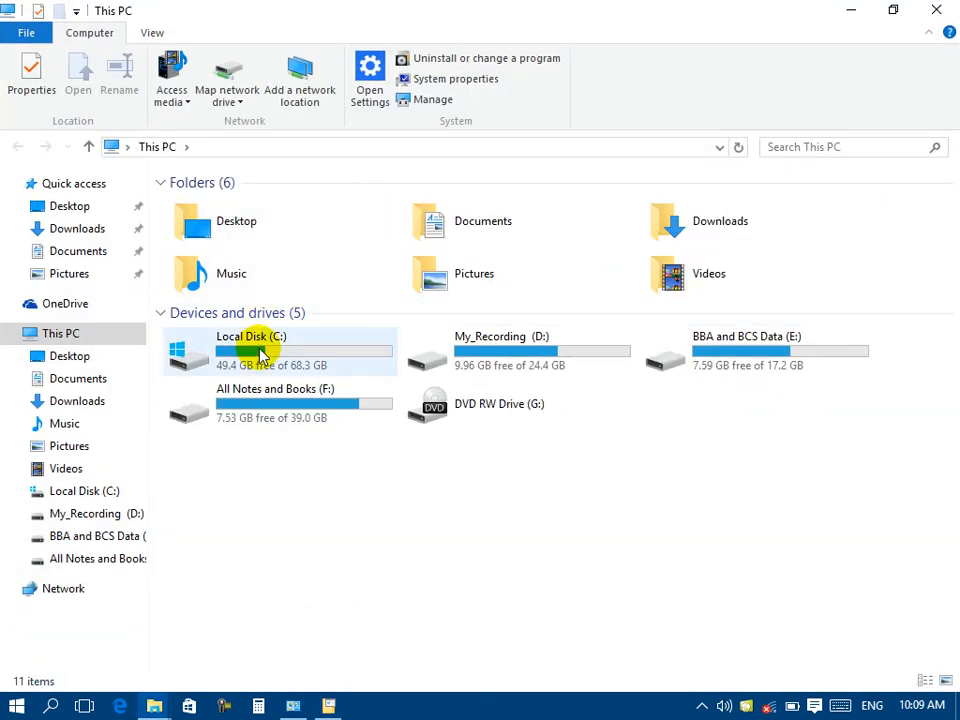
double_click(259, 352)
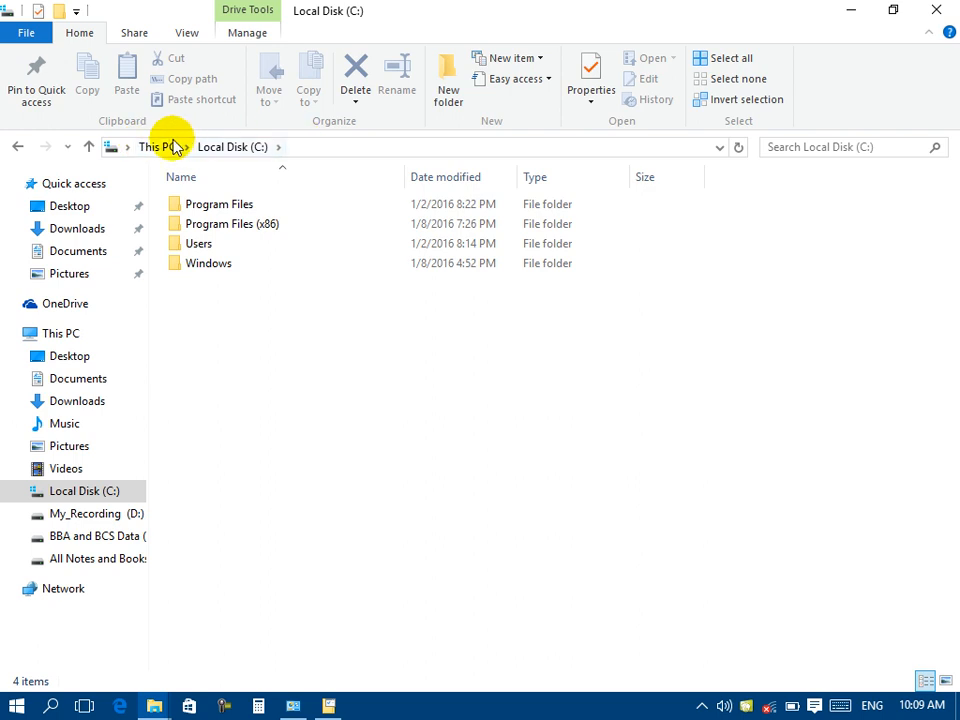
double_click(210, 248)
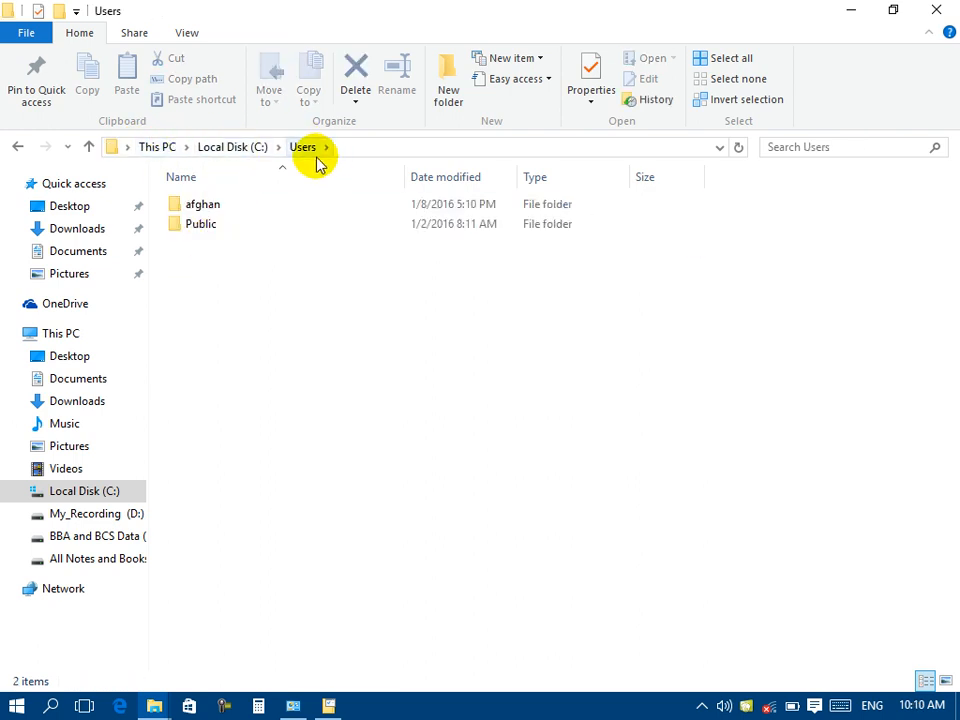
Step: Return to File Explorer Options and apply "Display the full path in the title bar" turned on over the Users window
click(330, 706)
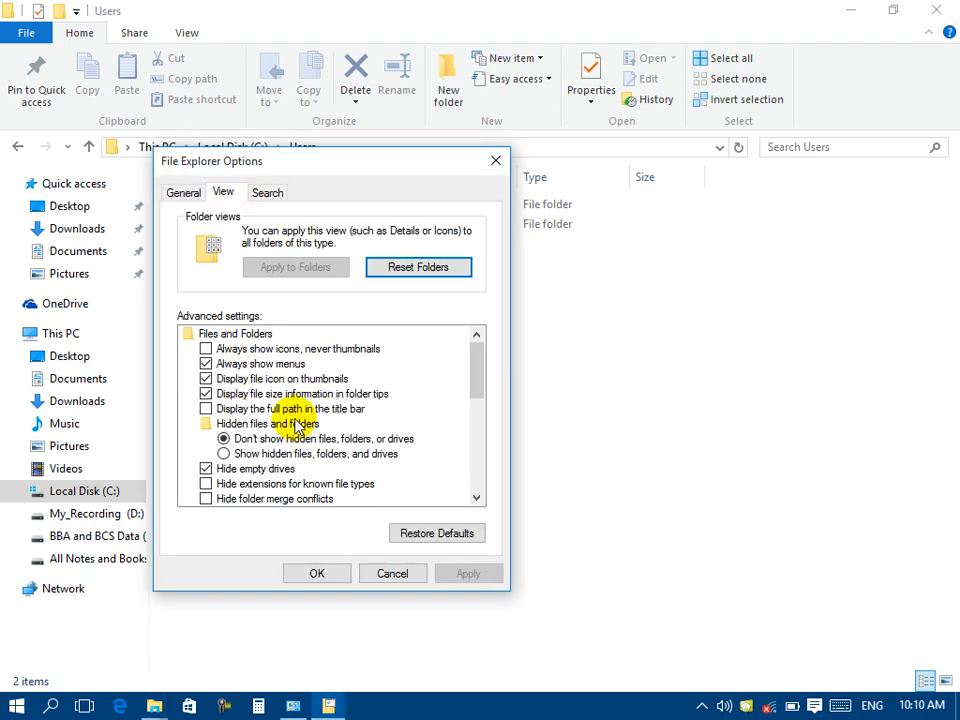
click(272, 409)
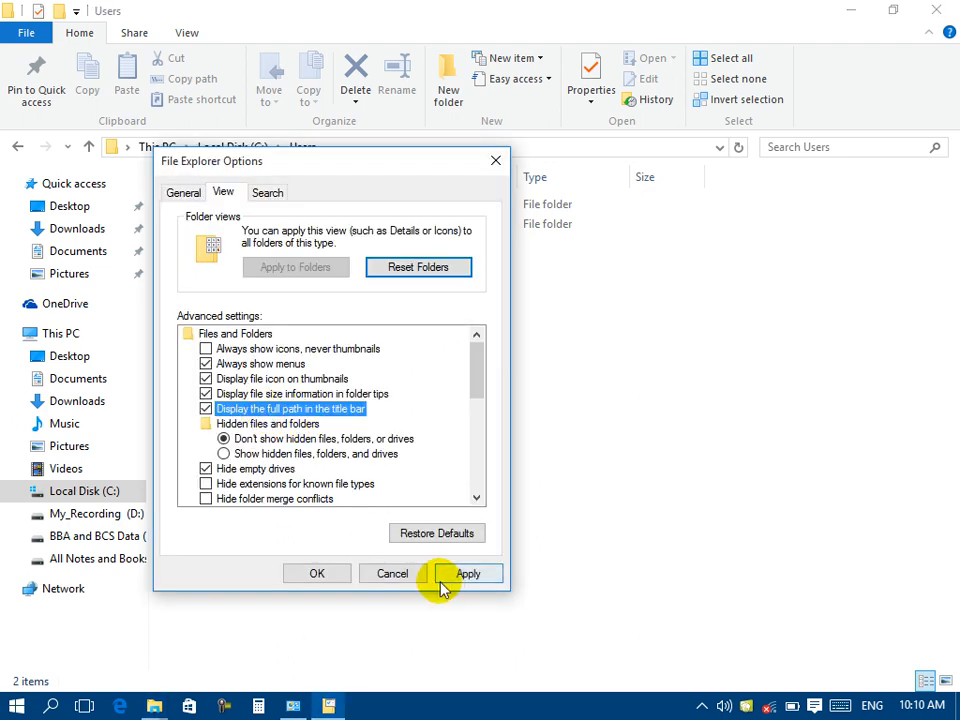
click(450, 582)
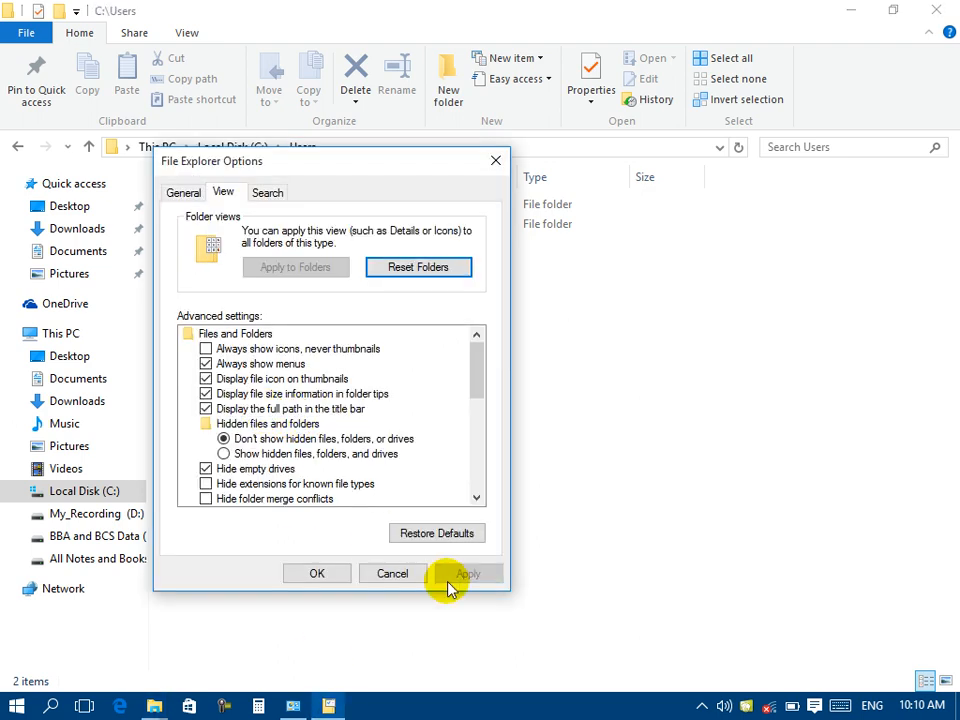
Step: Close File Explorer Options and the Users window, and open the Windows 10 Lectures Notes folder from the desktop
click(338, 570)
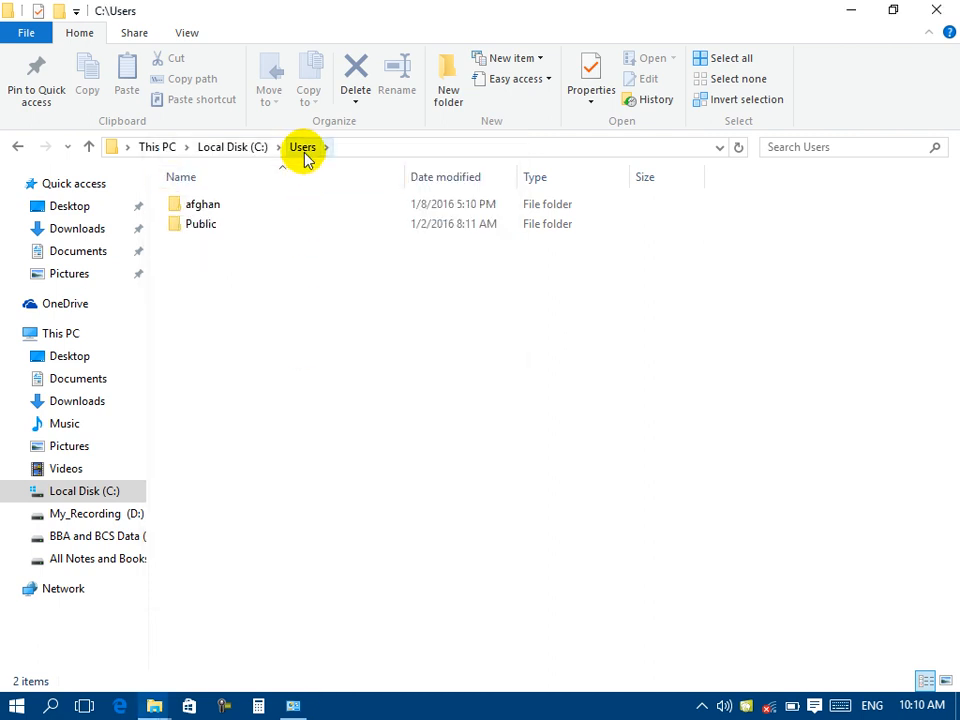
click(932, 10)
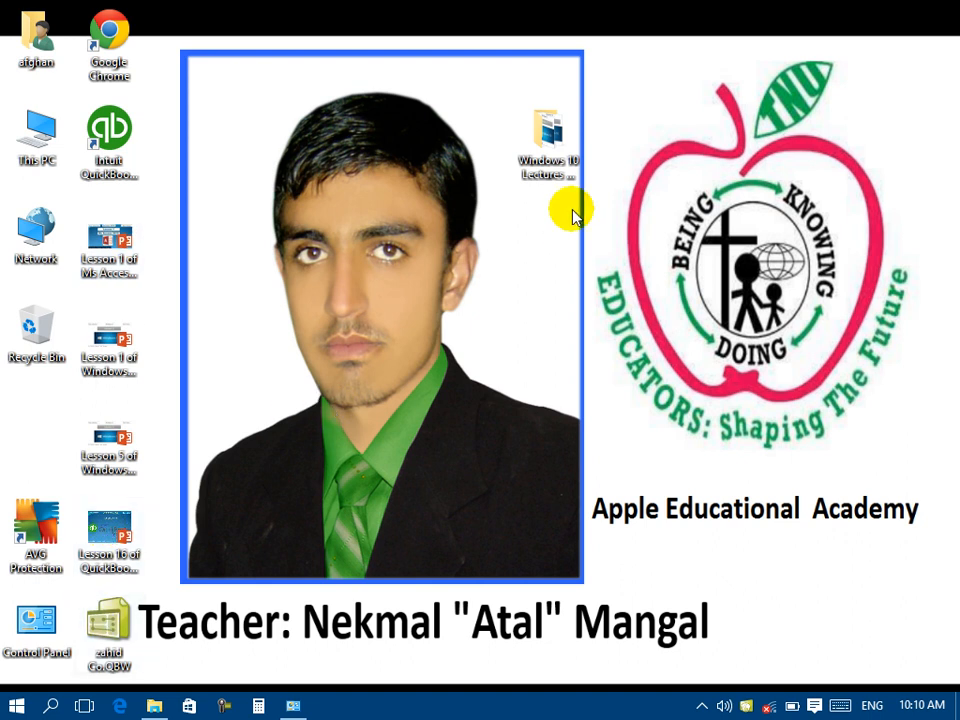
double_click(545, 145)
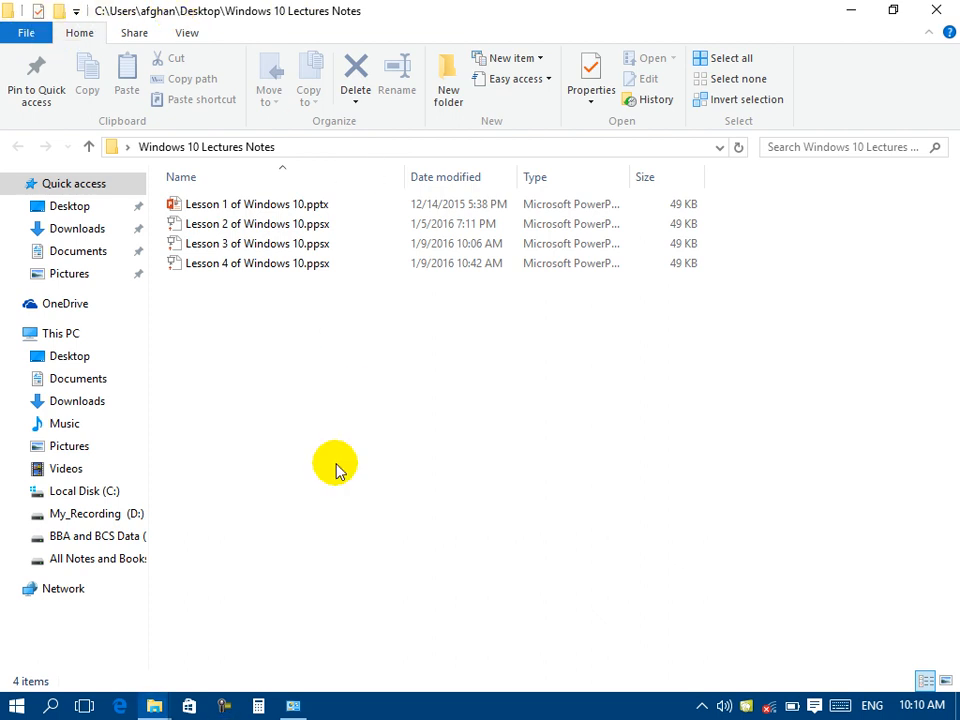
Step: Reopen File Explorer Options, apply "Display the full path in the title bar" turned off, and check the Windows 10 Lectures Notes window title
click(293, 706)
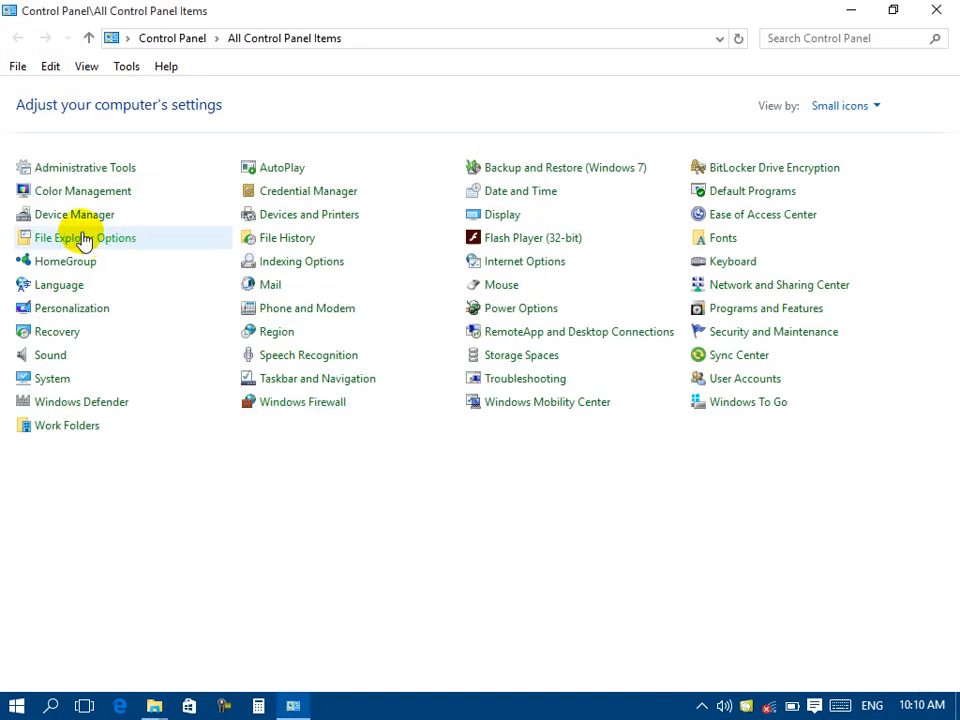
click(93, 240)
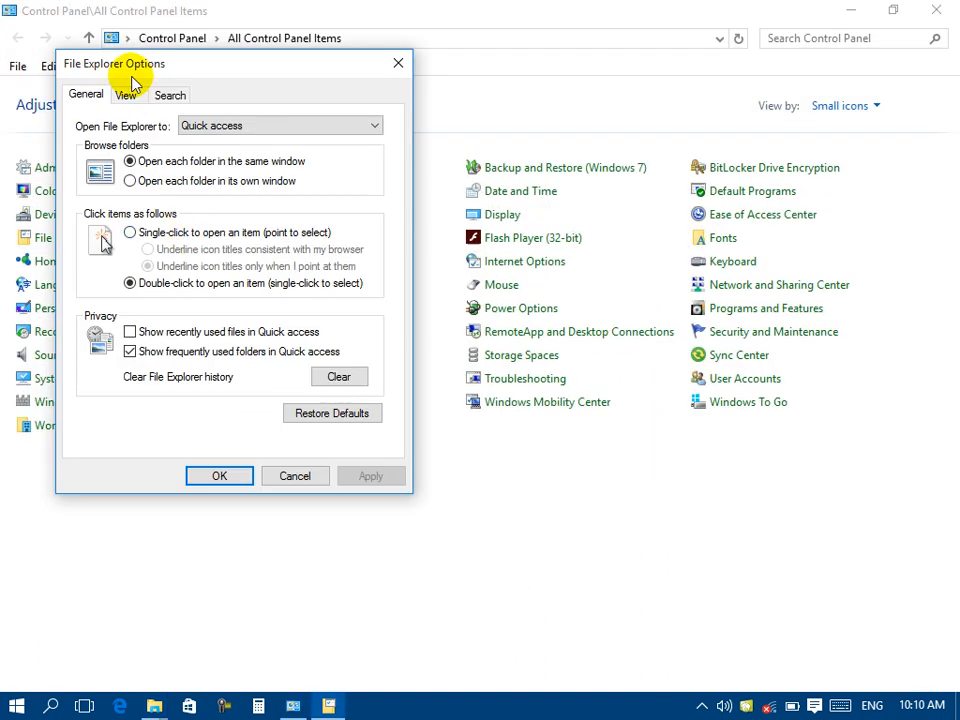
click(128, 95)
click(143, 313)
click(380, 477)
click(233, 481)
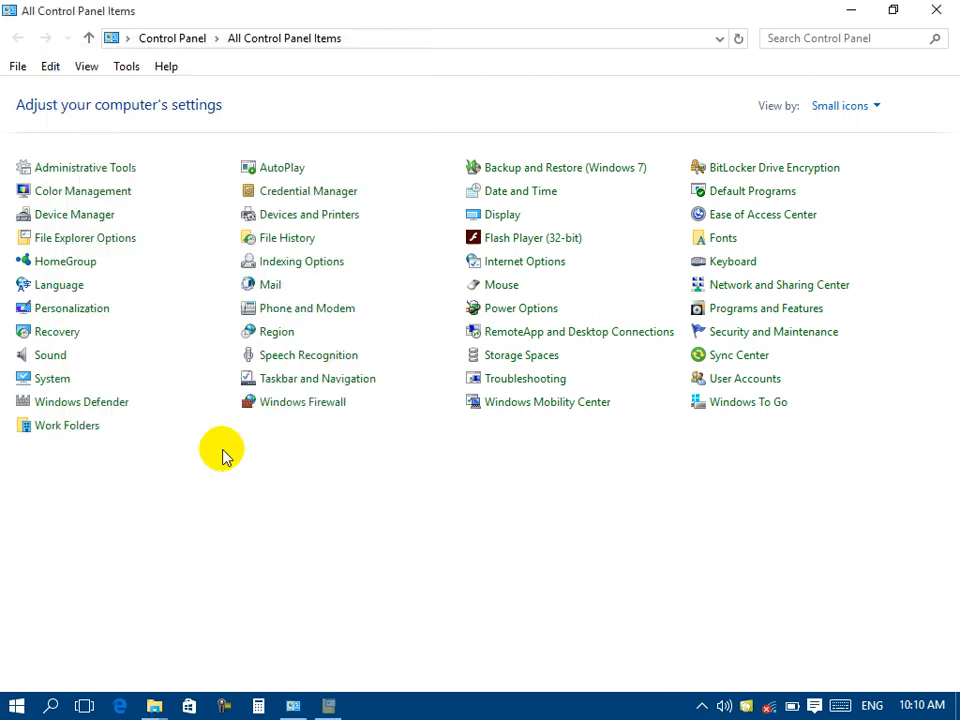
click(850, 10)
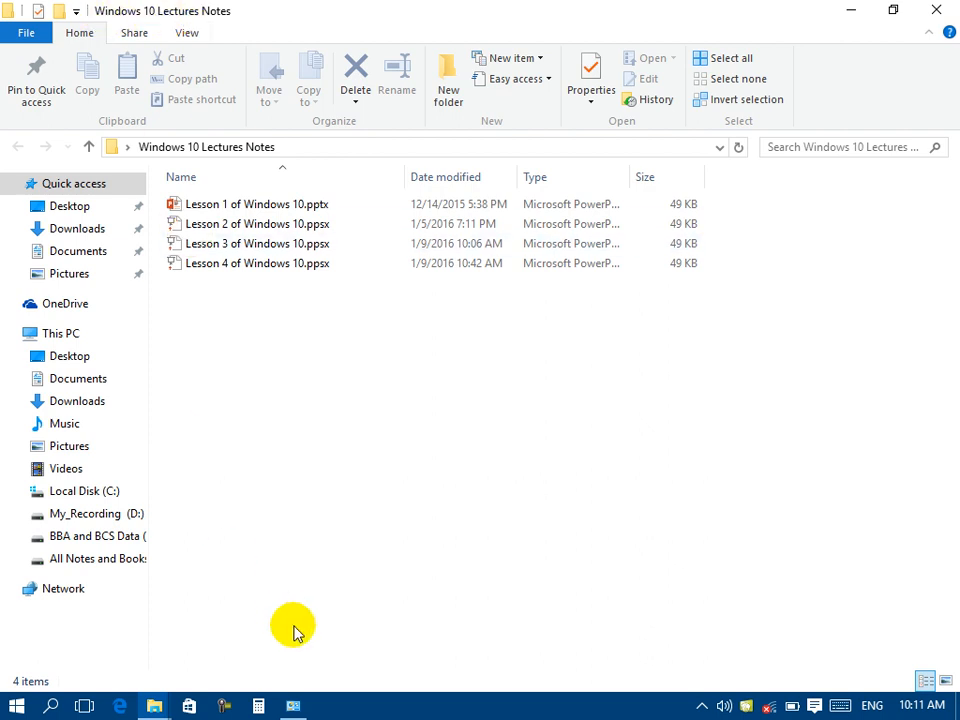
Step: Apply "Display the full path in the title bar" turned on again and bring the Windows 10 Lectures Notes window behind the dialog
click(294, 706)
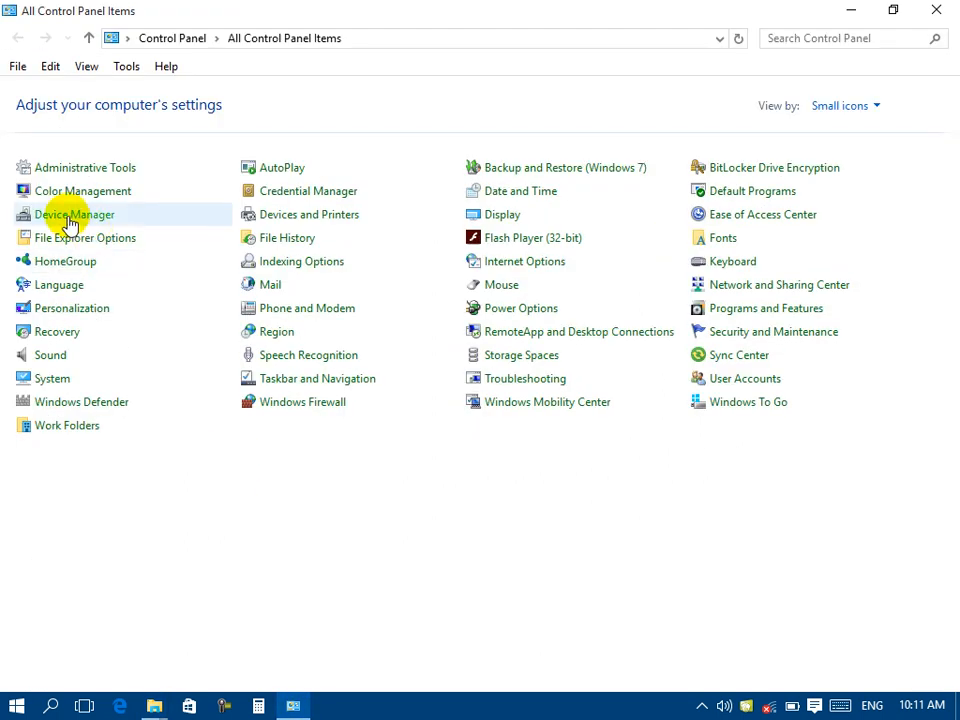
click(70, 248)
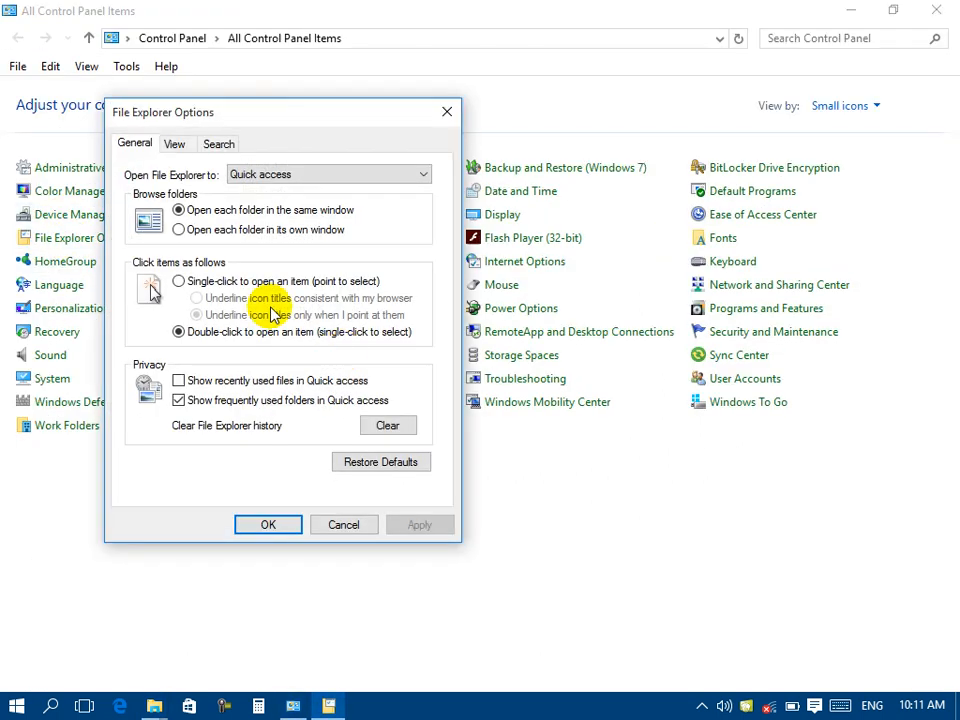
click(178, 144)
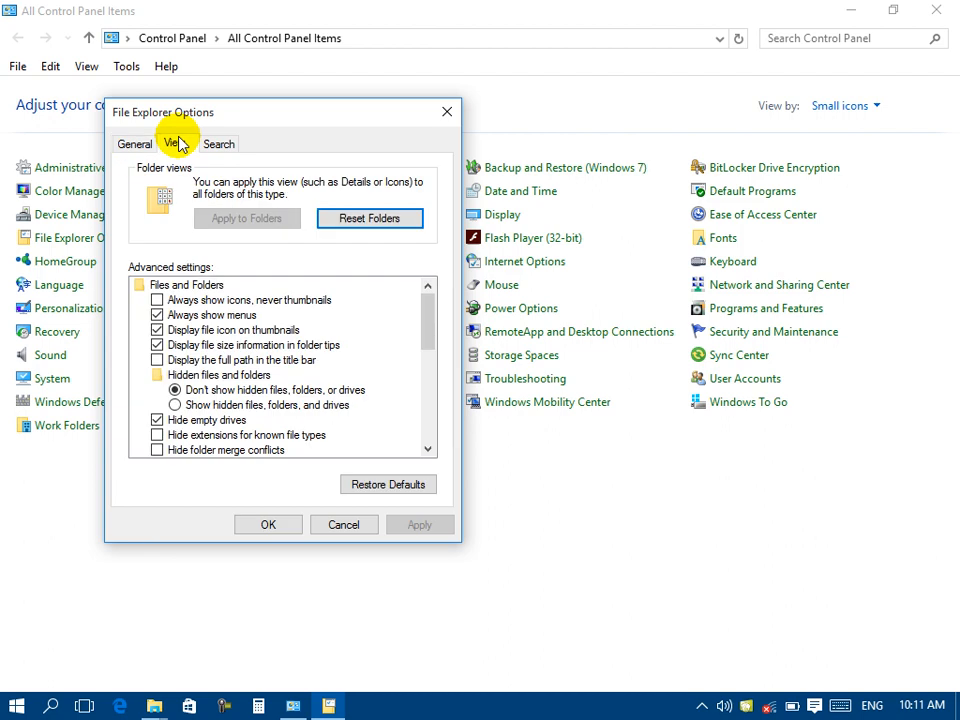
click(183, 360)
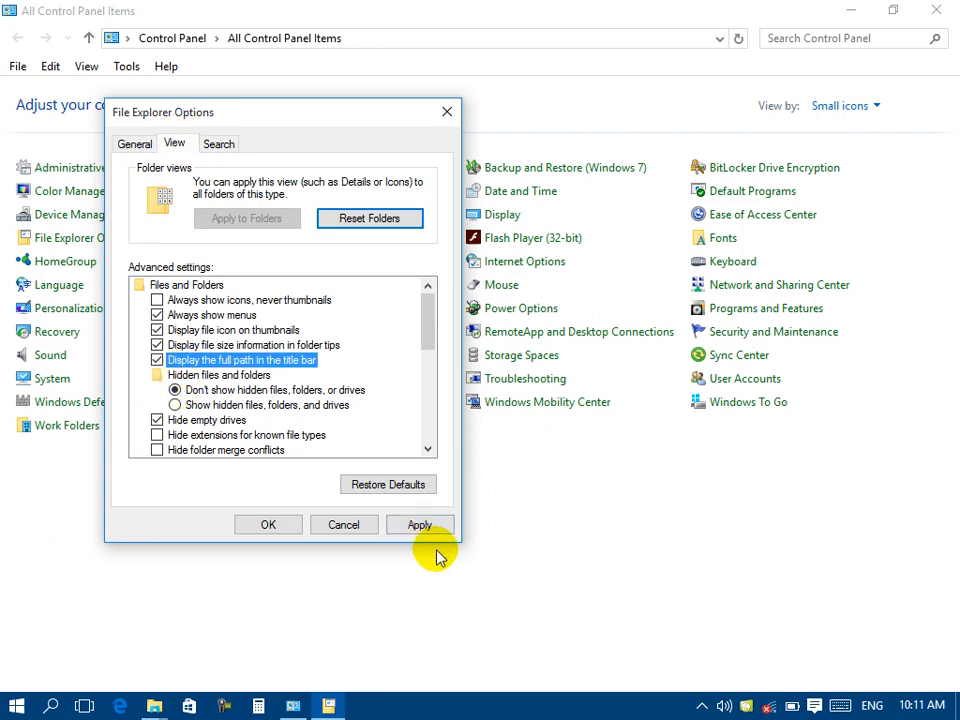
click(430, 535)
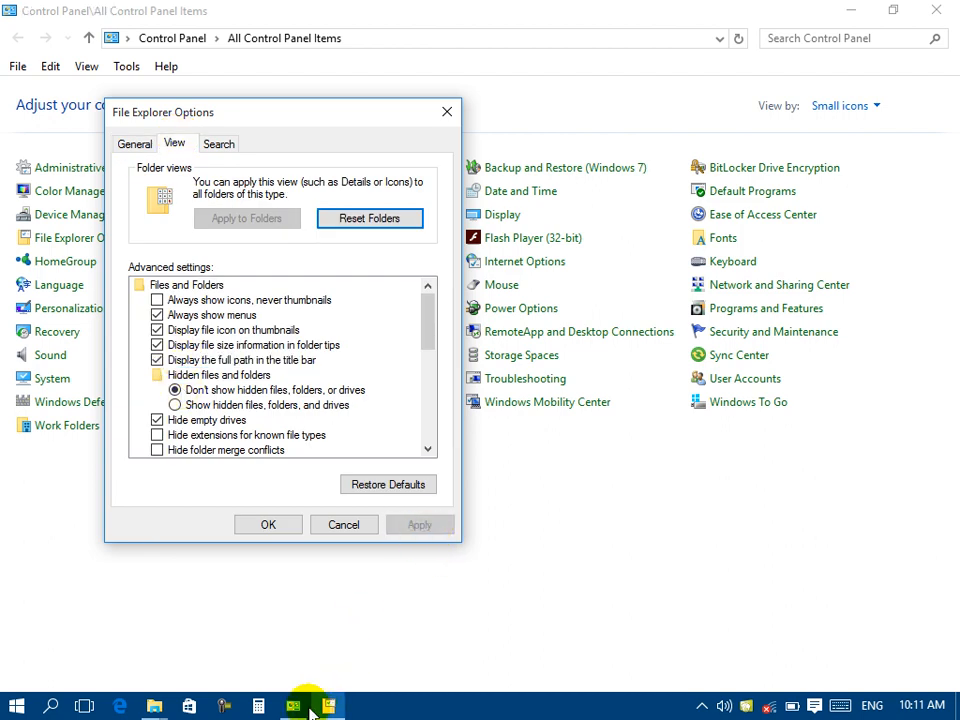
click(851, 9)
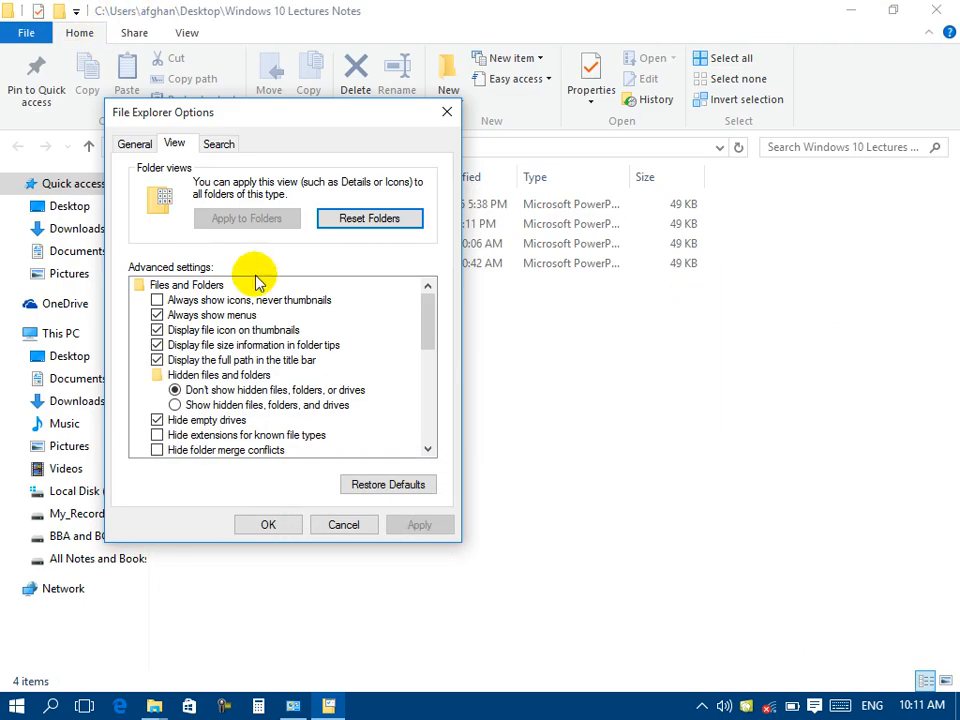
Step: Apply "Display the full path in the title bar" turned off, and close File Explorer Options and the Windows 10 Lectures Notes window
click(205, 362)
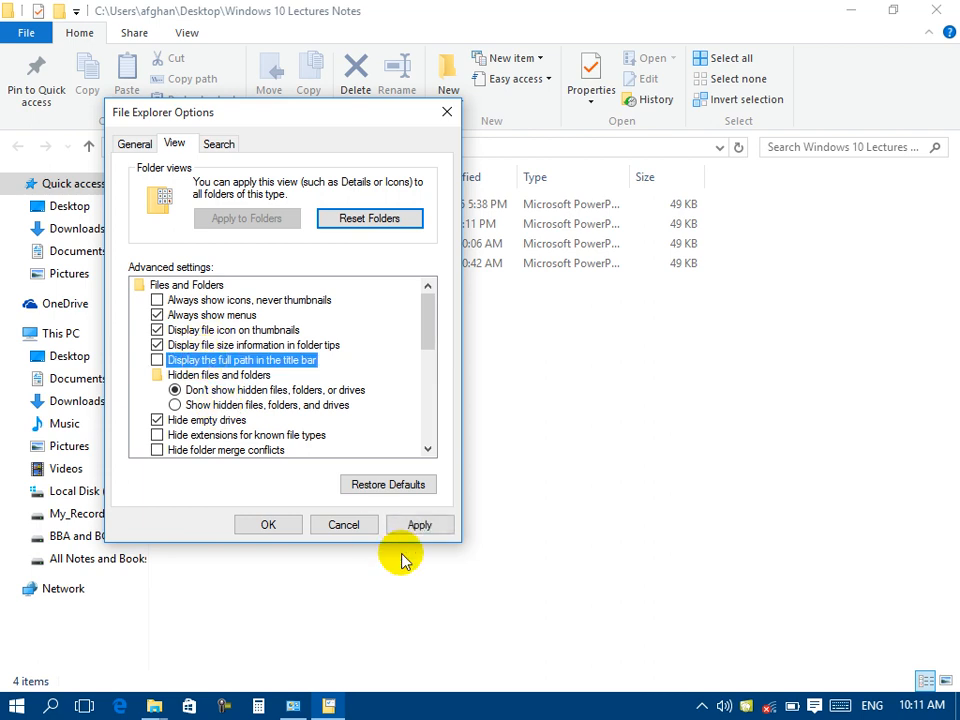
click(418, 525)
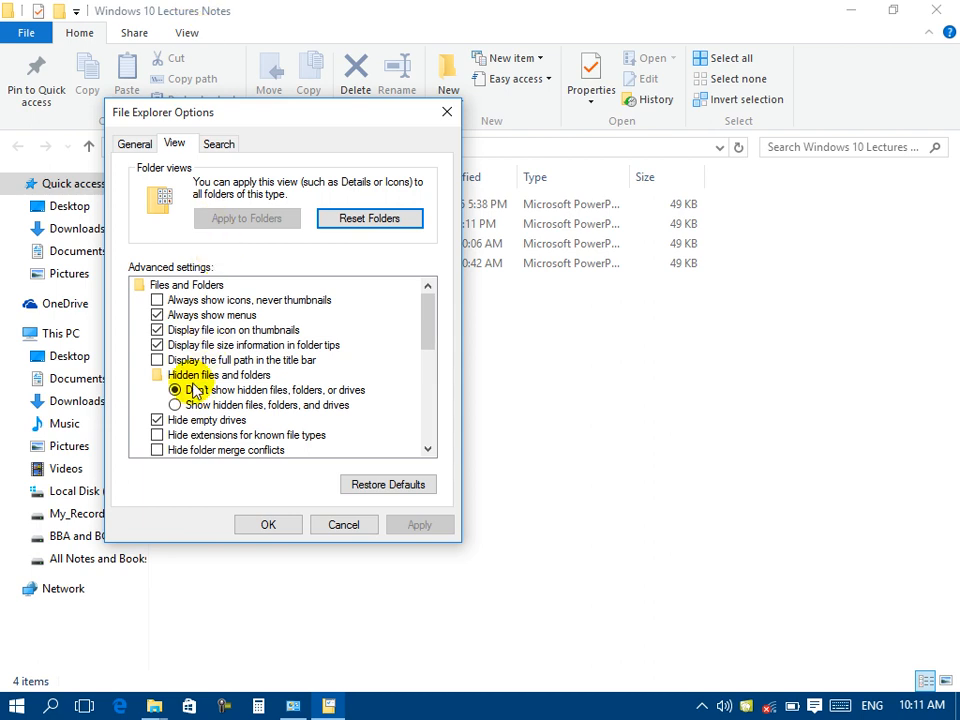
click(343, 525)
click(938, 12)
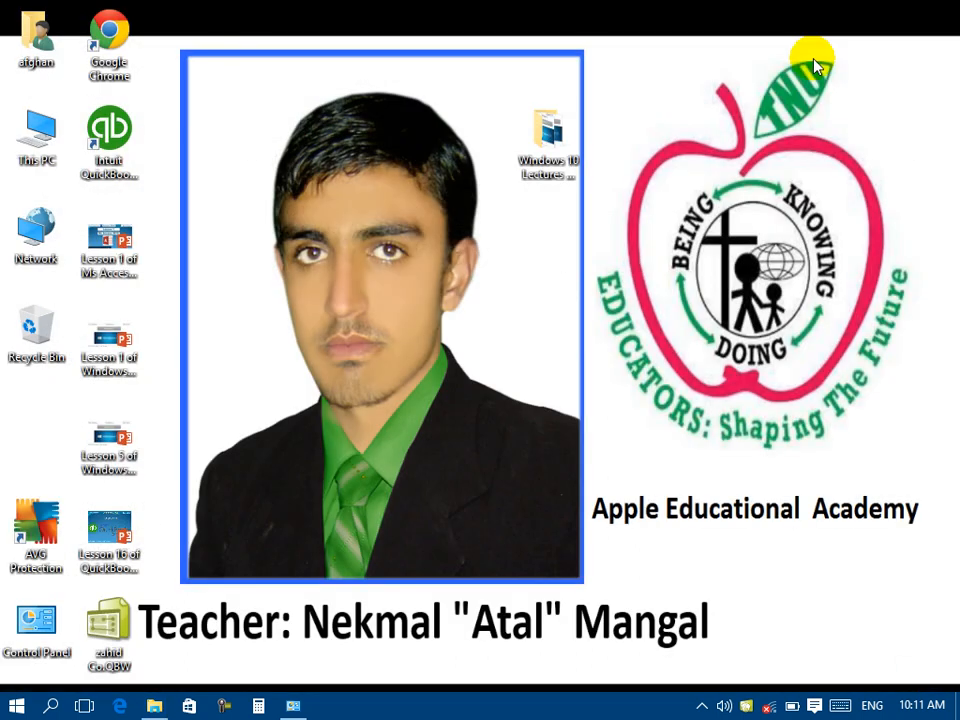
Step: Create a new folder named Data on the desktop
right_click(778, 133)
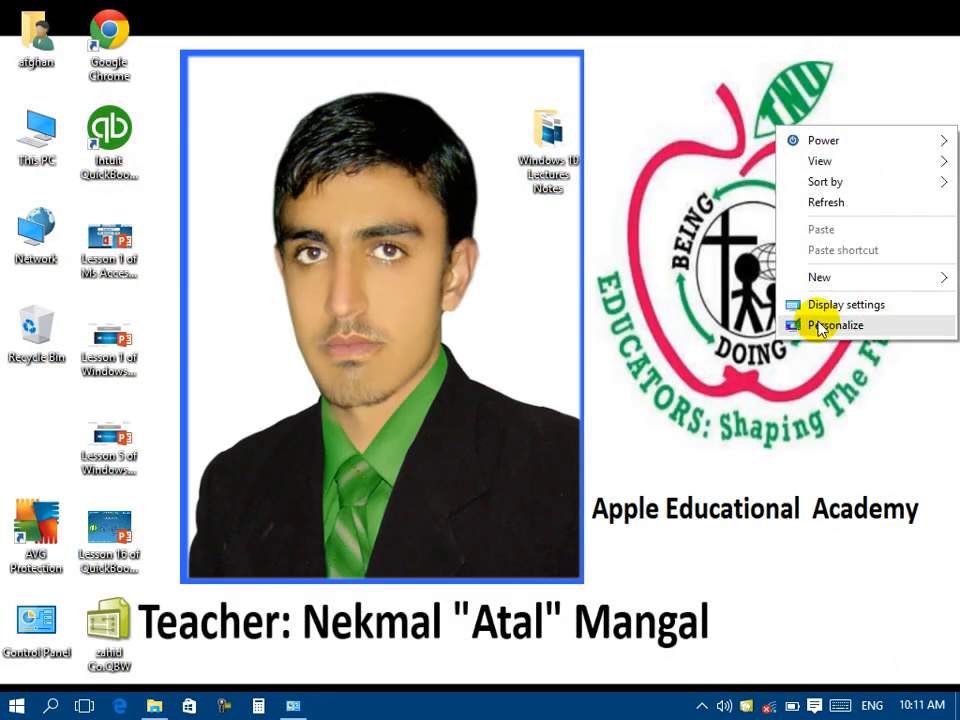
mouse_move(789, 280)
click(727, 288)
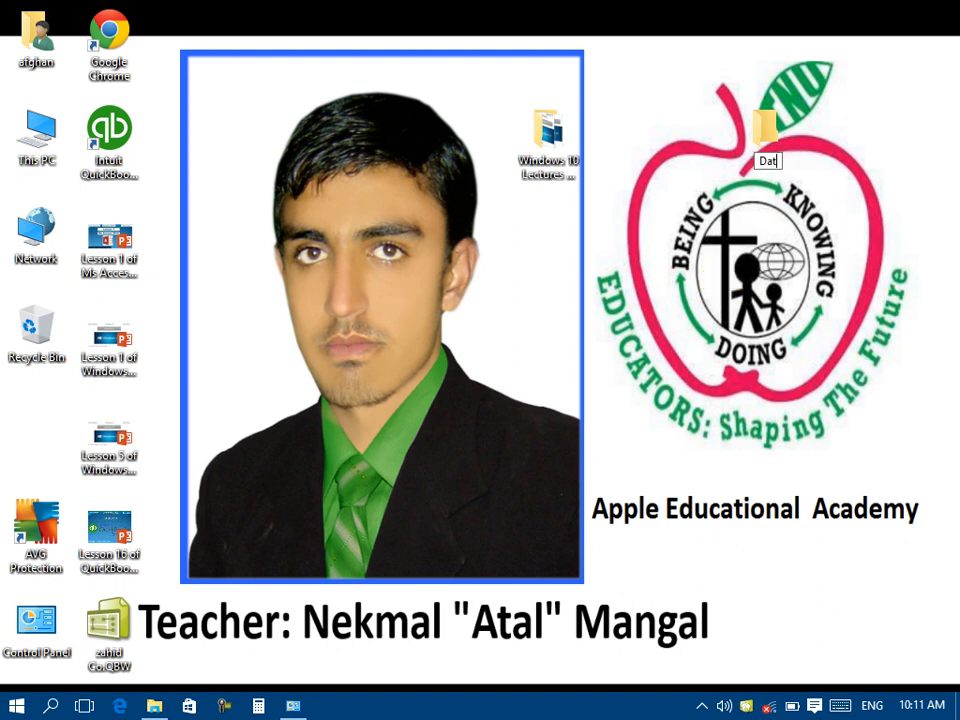
key(Return)
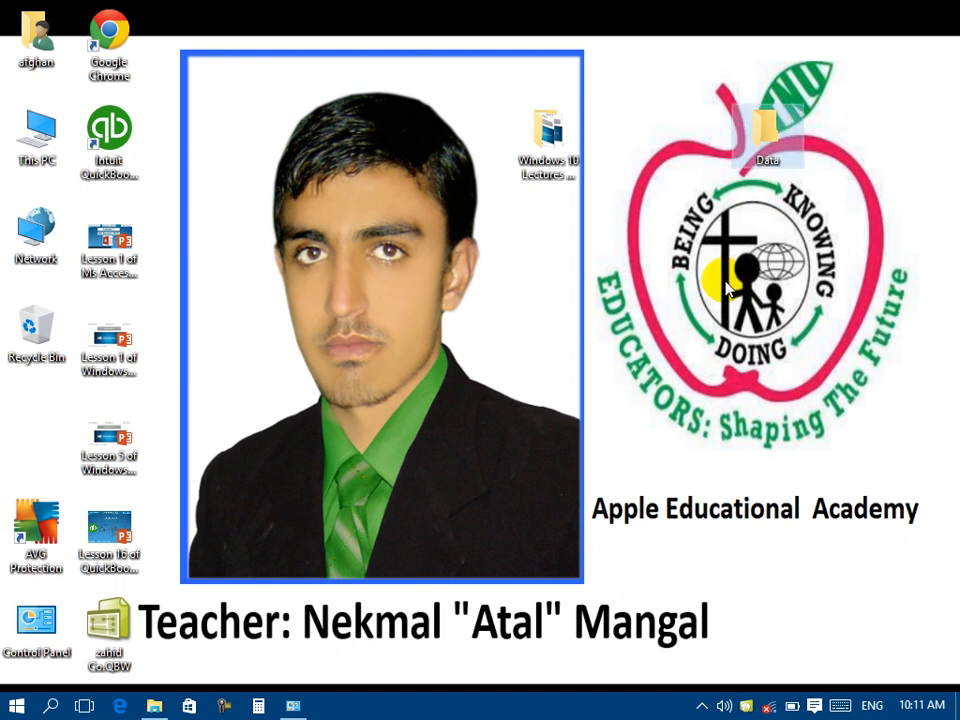
Step: Open the Data folder and create a new Microsoft Word document in it, keeping the default name
double_click(767, 160)
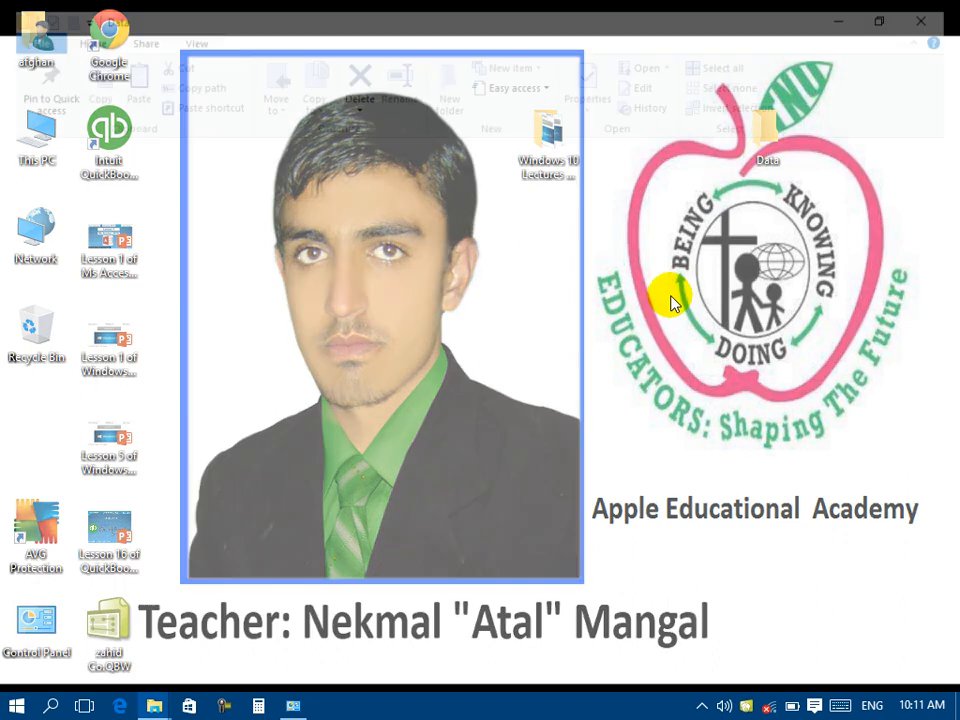
right_click(671, 298)
click(720, 523)
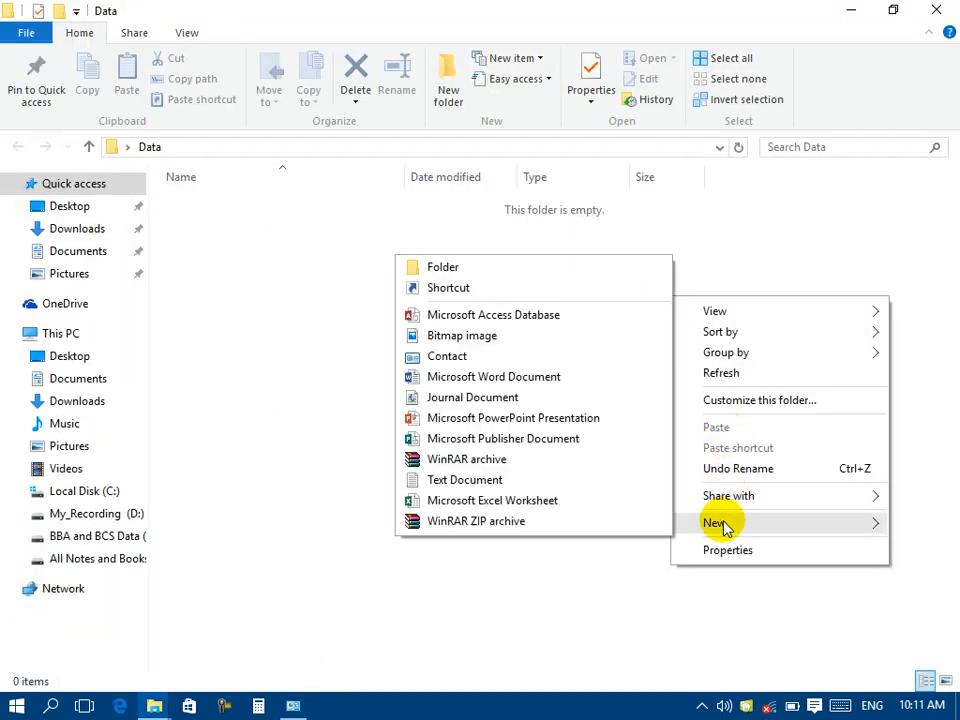
click(470, 377)
click(278, 232)
Step: Make eight copies of the new Word document inside the Data folder, and close the folder window
click(272, 213)
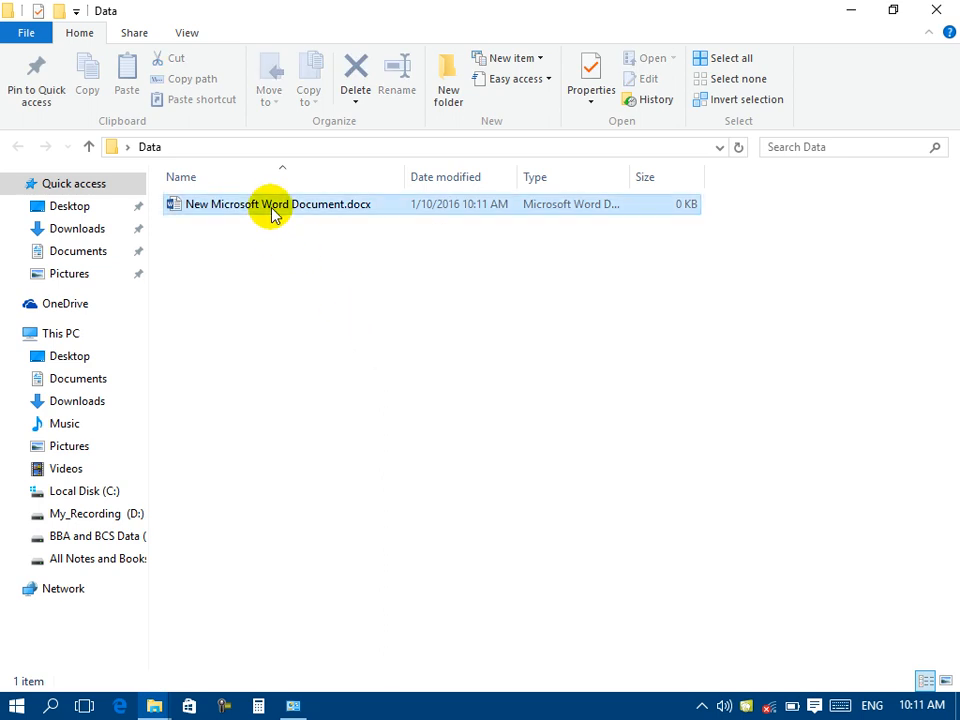
key(ctrl+v)
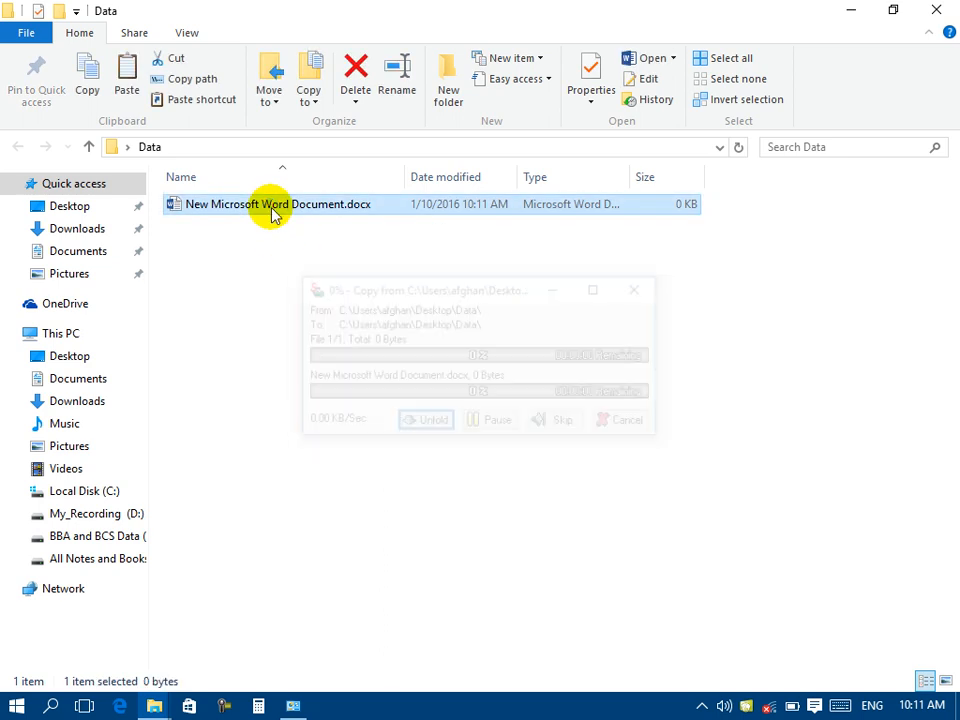
key(ctrl+v)
key(ctrl+v)
key(ctrl+v)
key(ctrl+v)
key(ctrl+v)
key(ctrl+v)
key(ctrl+v)
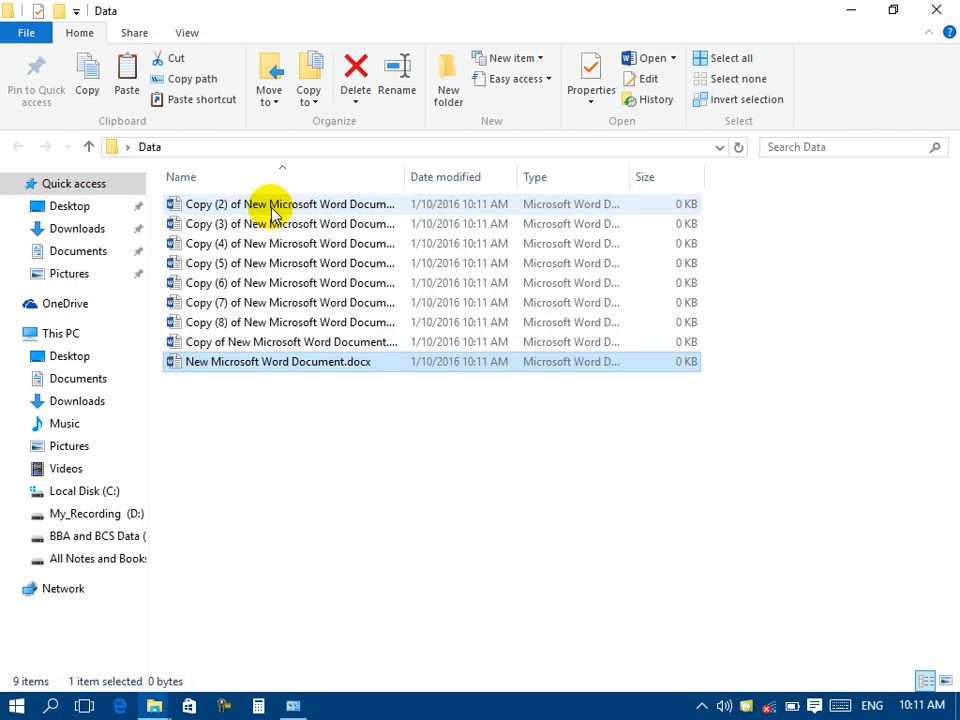
click(942, 8)
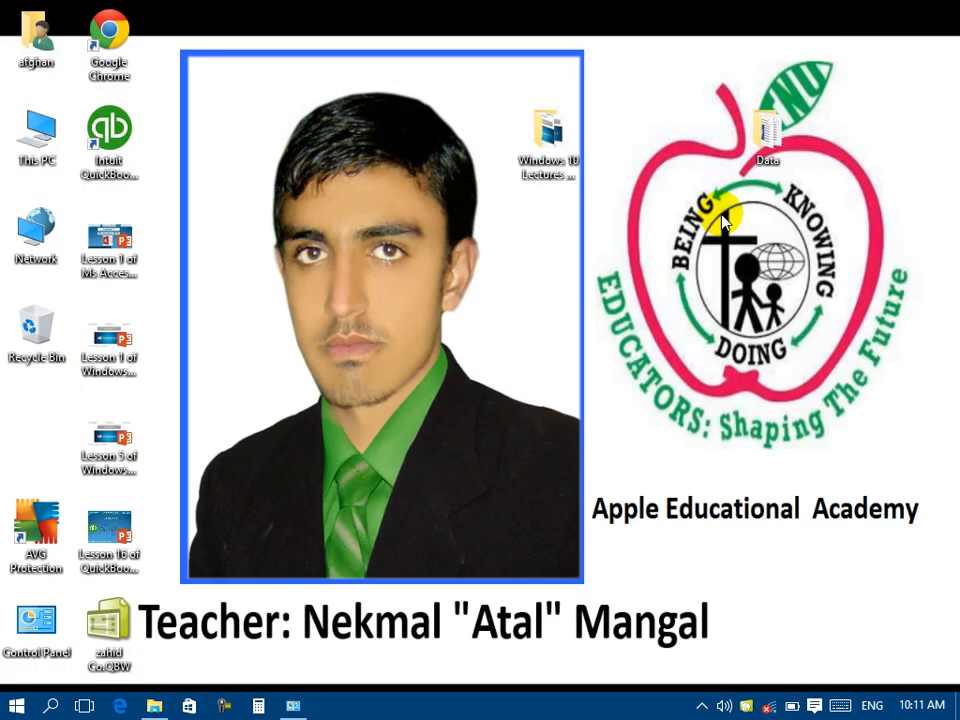
Step: Set the Hidden attribute on the desktop's Data folder, applying it to the folder, subfolders and files
right_click(768, 138)
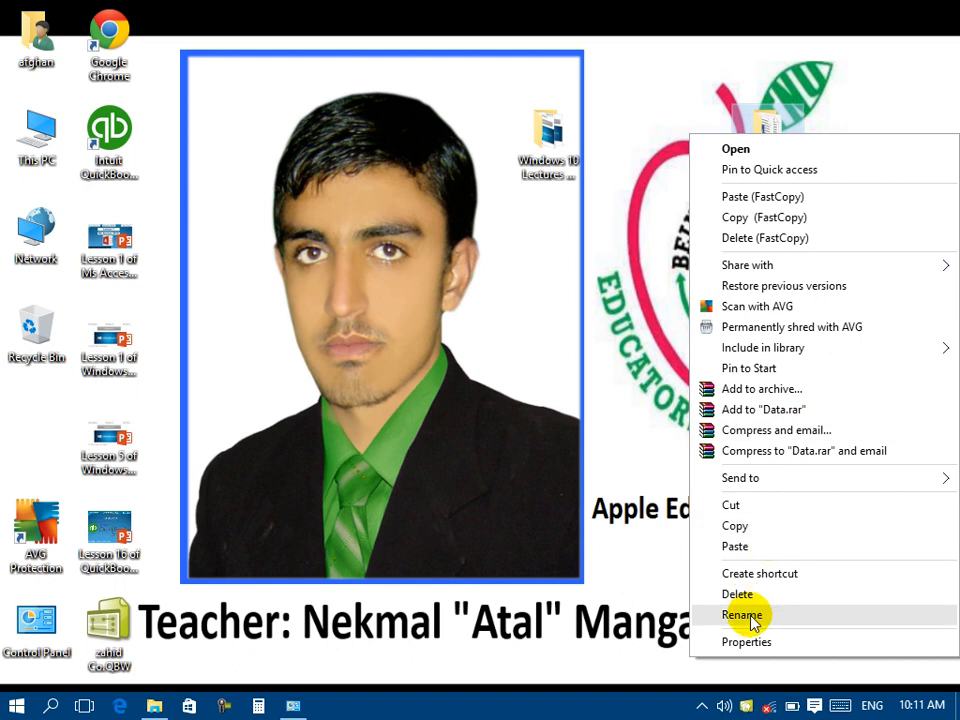
click(750, 643)
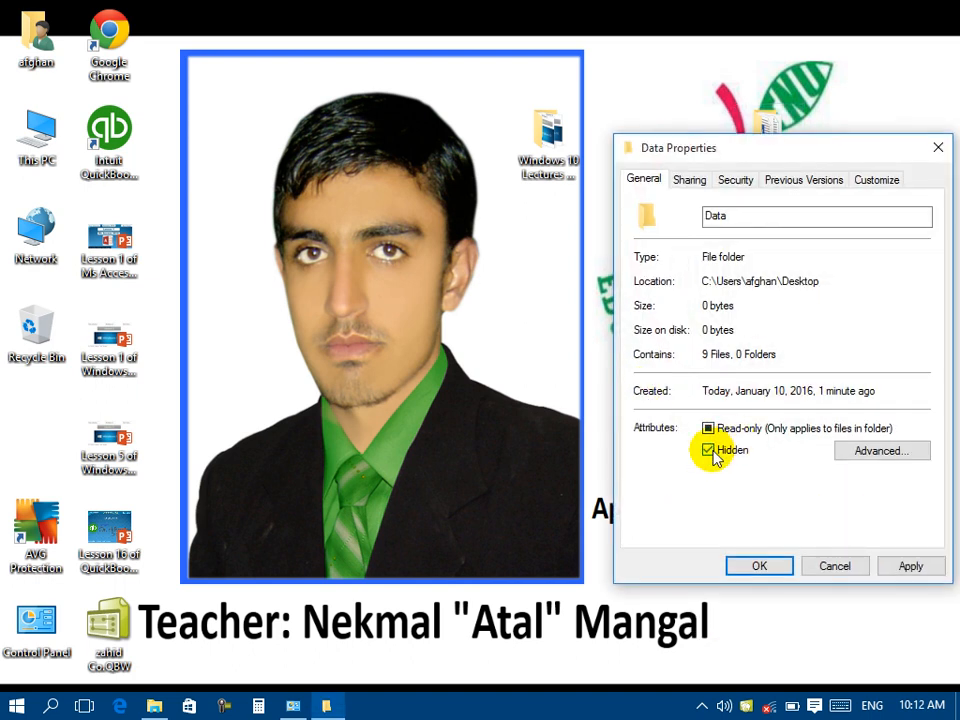
click(909, 566)
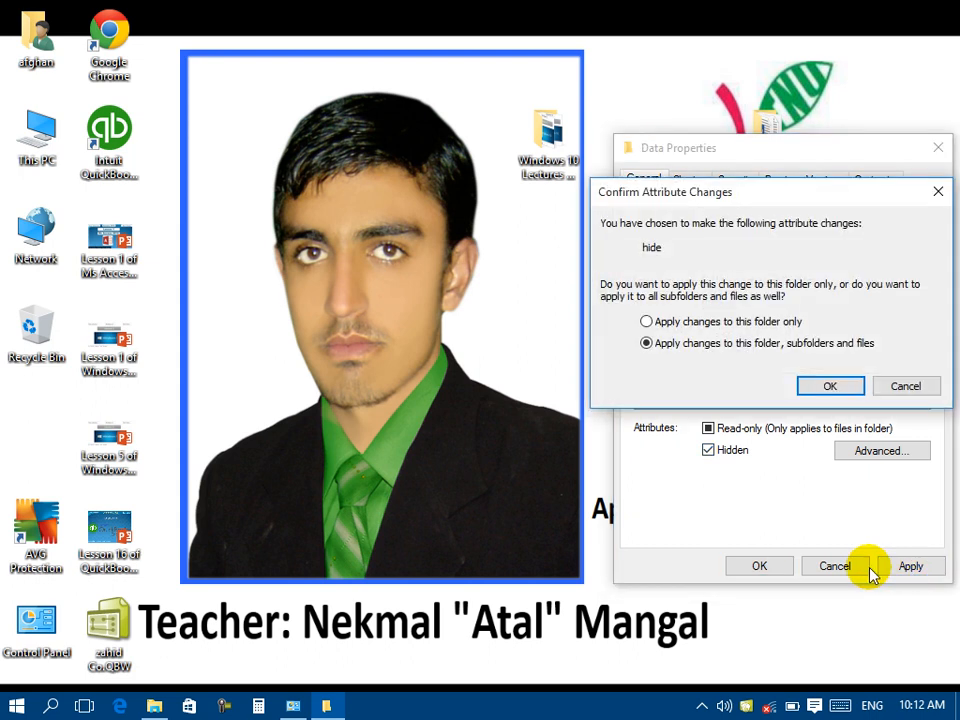
click(840, 388)
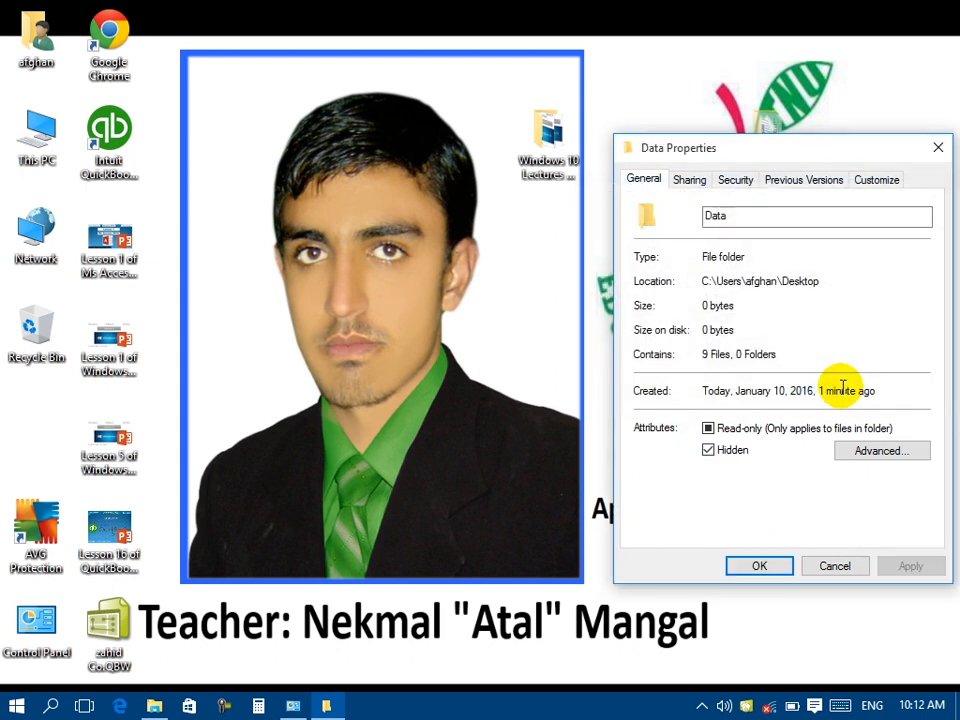
click(763, 566)
drag(724, 99, 802, 197)
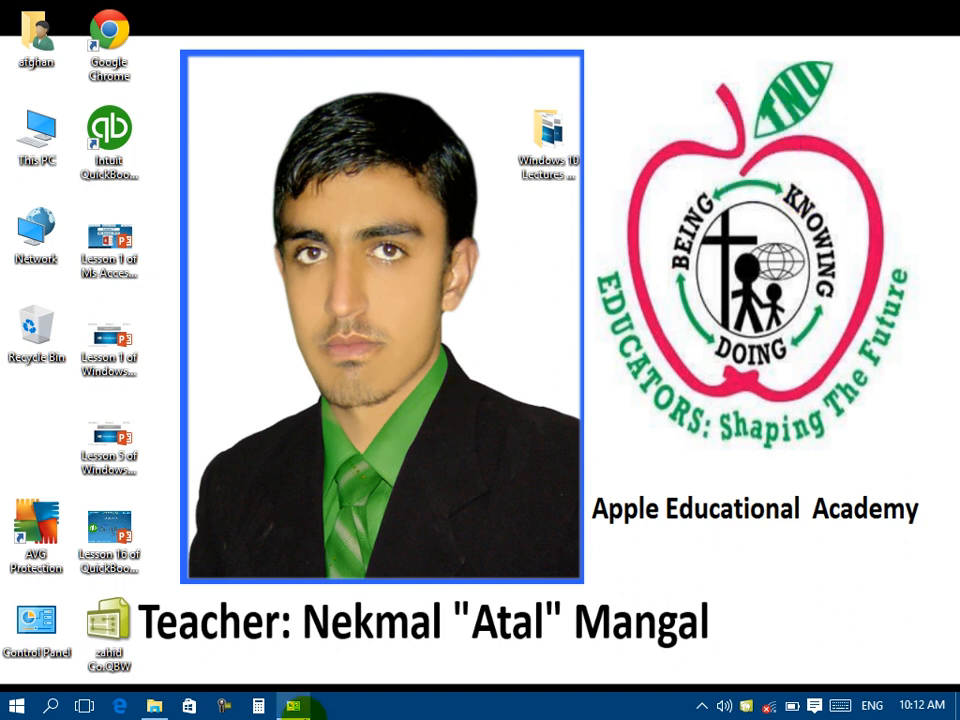
Step: In File Explorer Options, apply "Show hidden files, folders, and drives", and minimize Control Panel to see the desktop
click(296, 708)
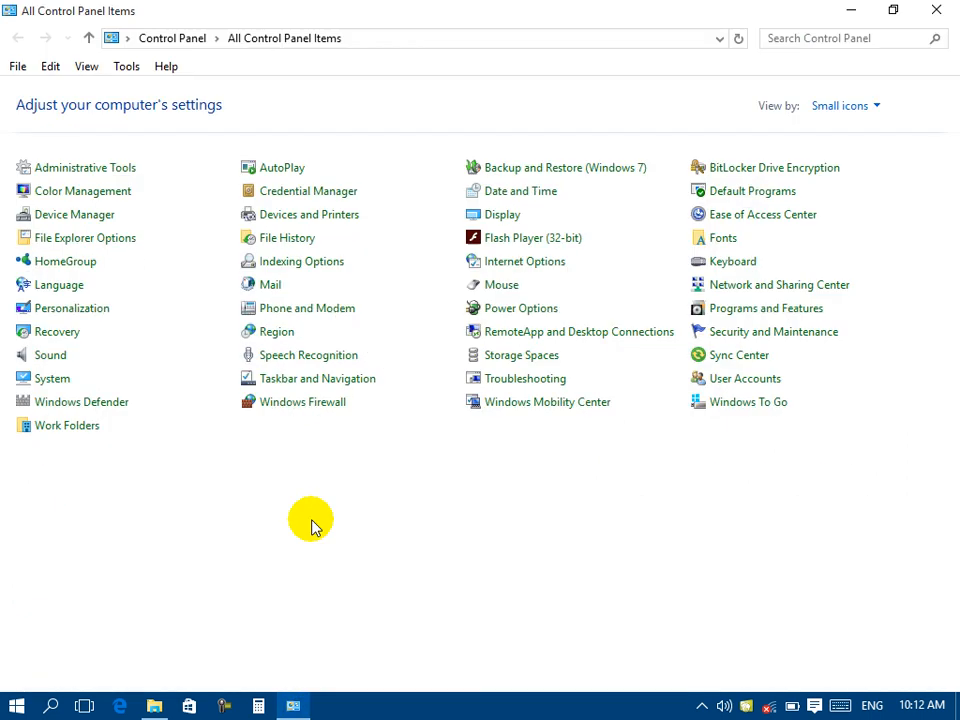
click(79, 240)
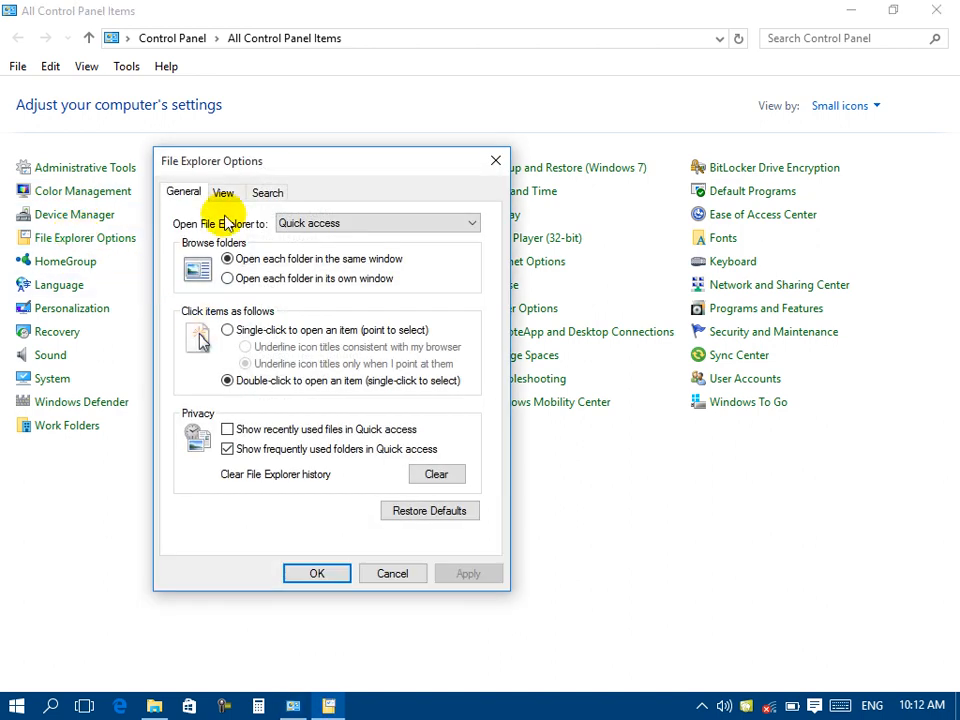
click(224, 195)
click(247, 457)
click(458, 572)
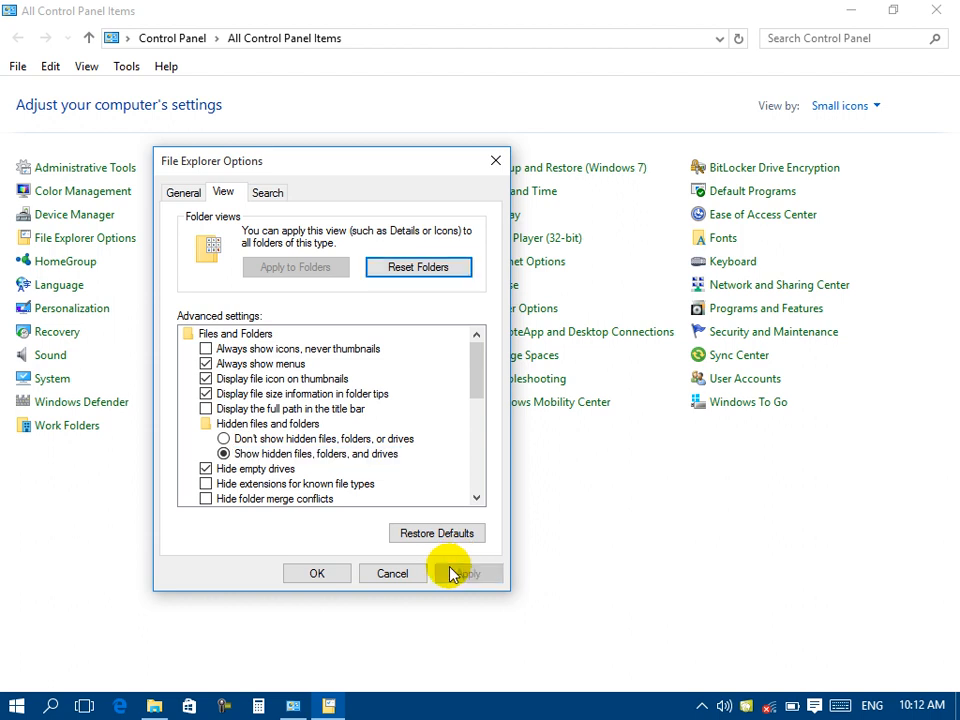
click(340, 570)
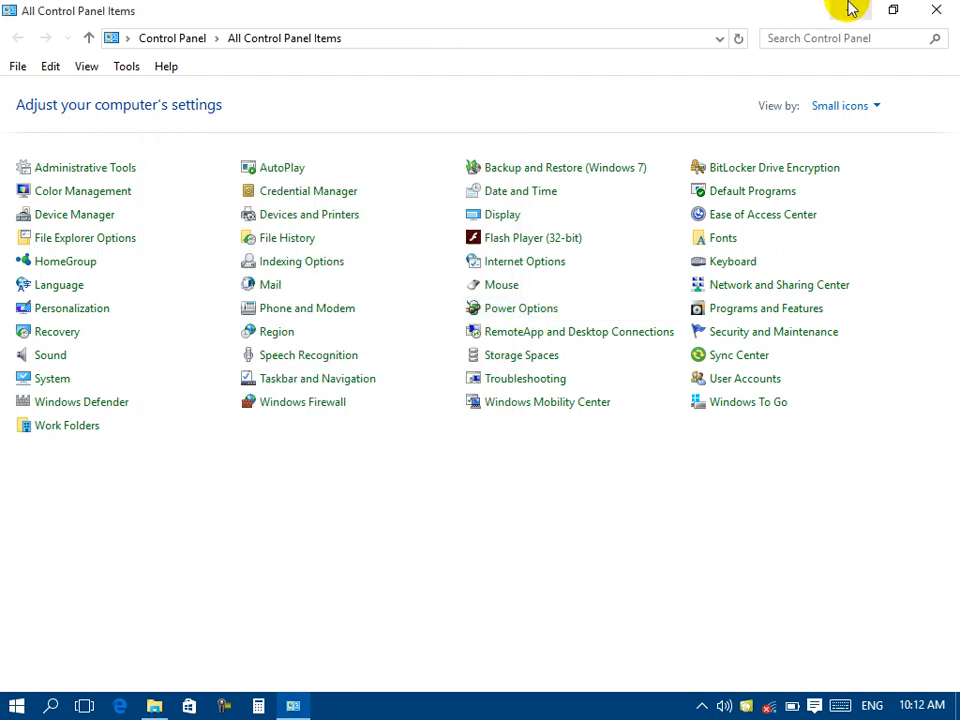
click(849, 9)
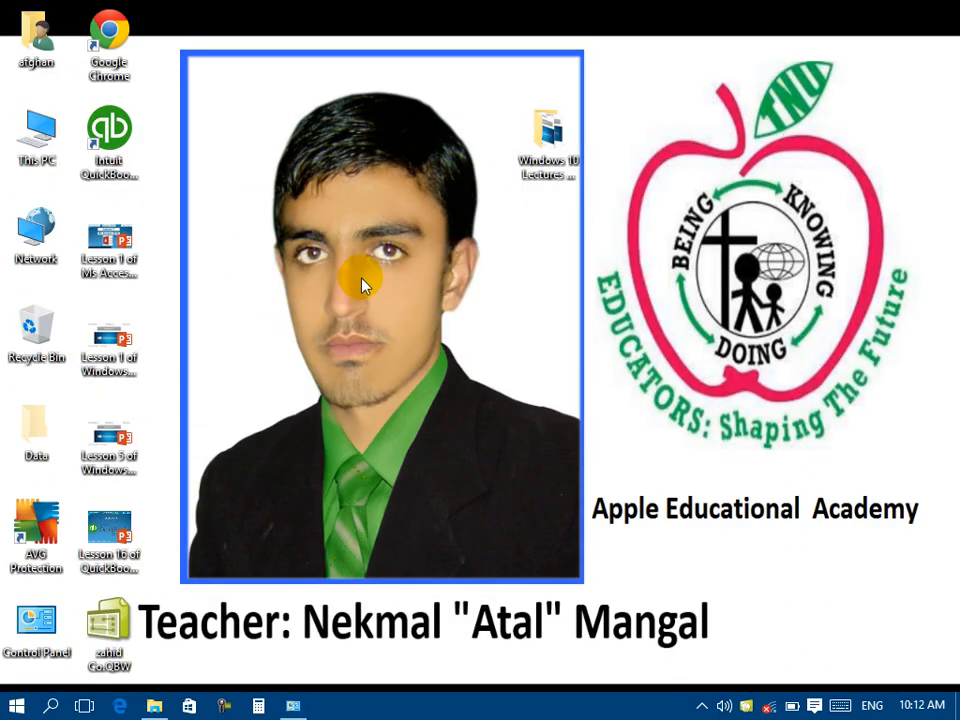
Step: Create a new folder on the desktop beside the apple logo and place the hidden Data folder next to it for comparison
drag(30, 433, 628, 84)
right_click(639, 183)
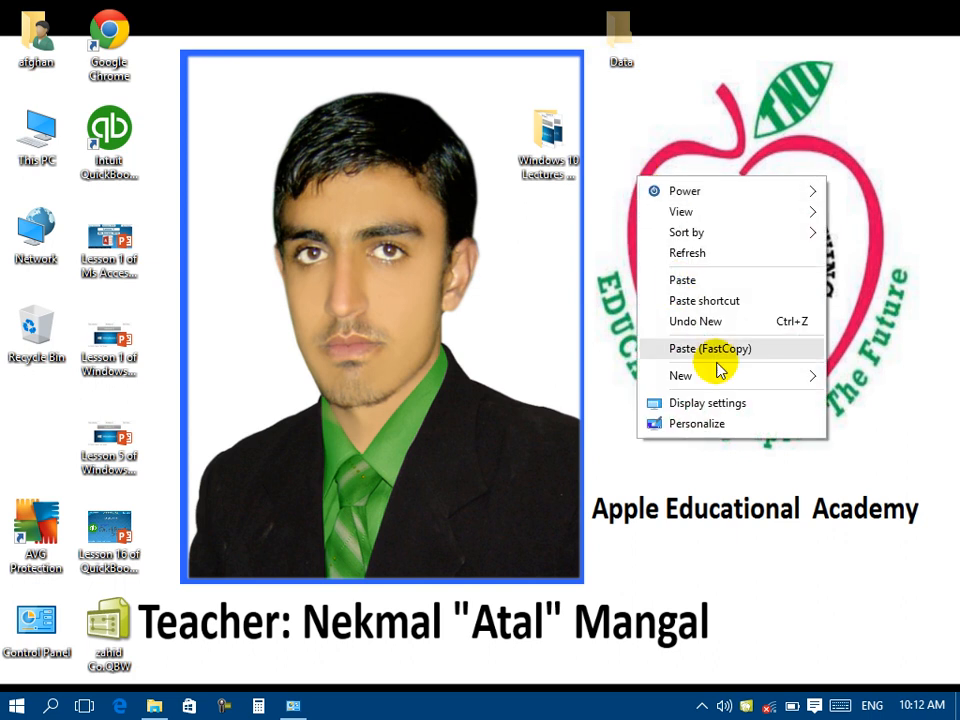
mouse_move(729, 375)
click(409, 376)
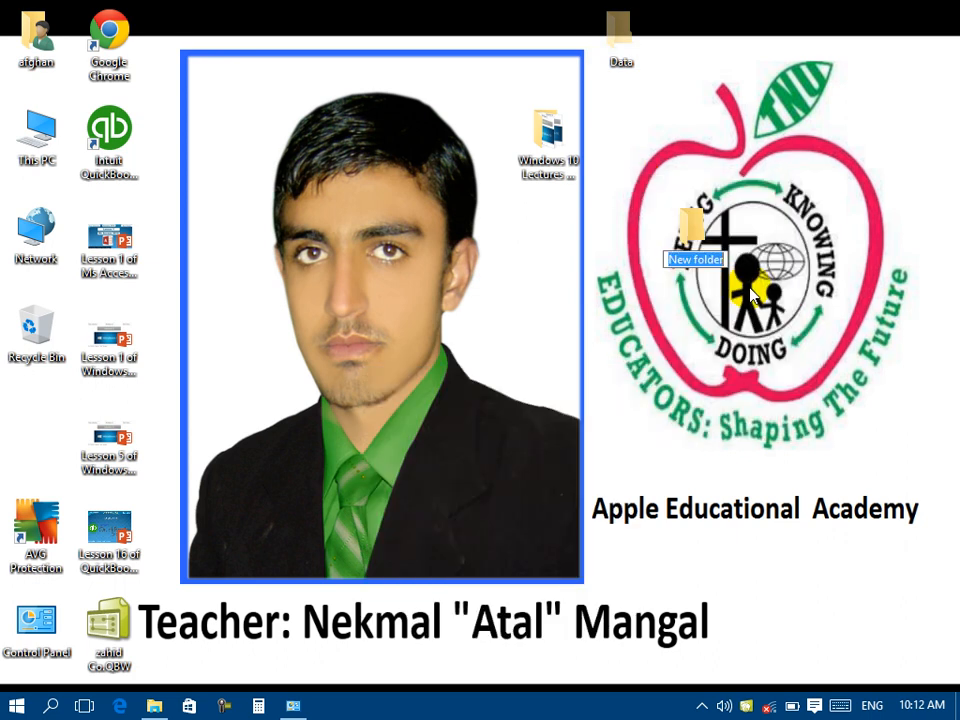
drag(621, 32, 617, 214)
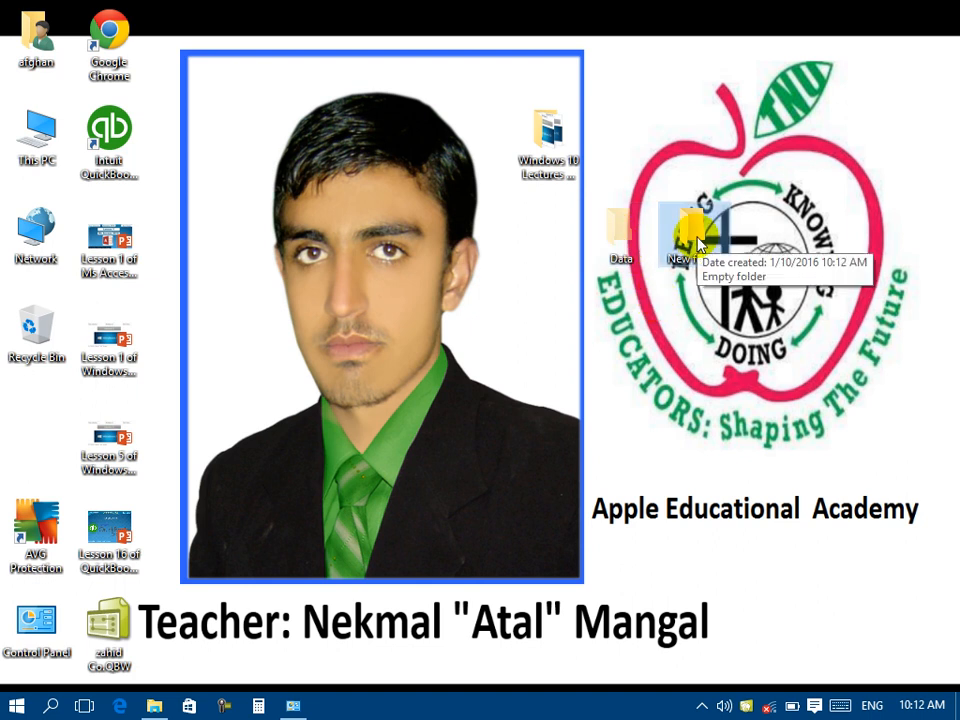
Step: Remove the Hidden attribute from the Data folder in its properties, and close the properties window
right_click(620, 224)
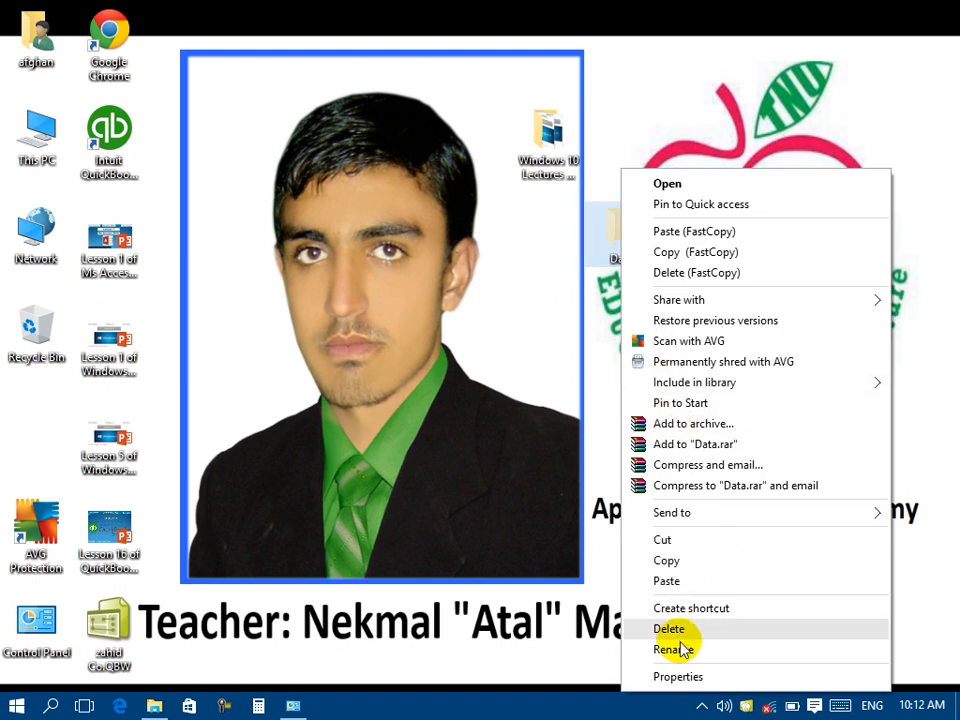
click(684, 676)
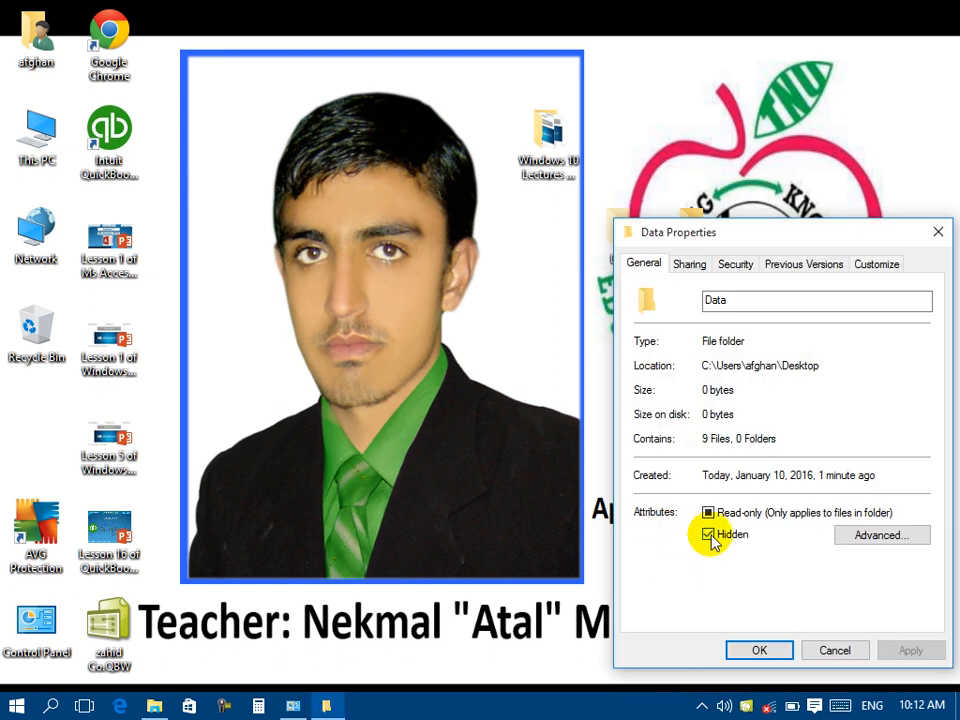
drag(716, 246, 238, 234)
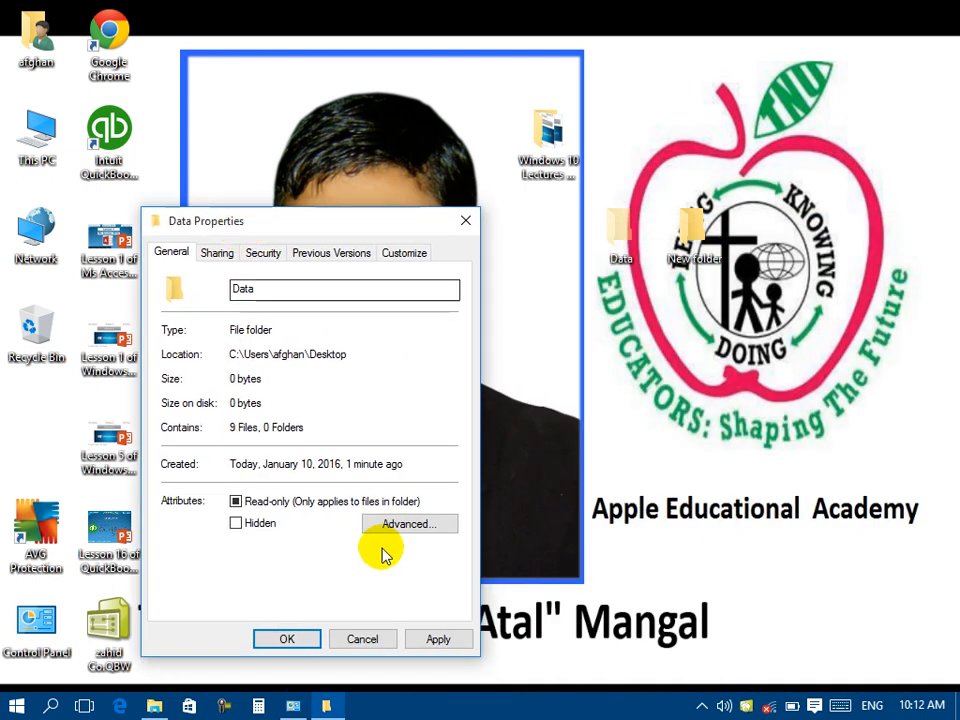
click(435, 640)
click(401, 458)
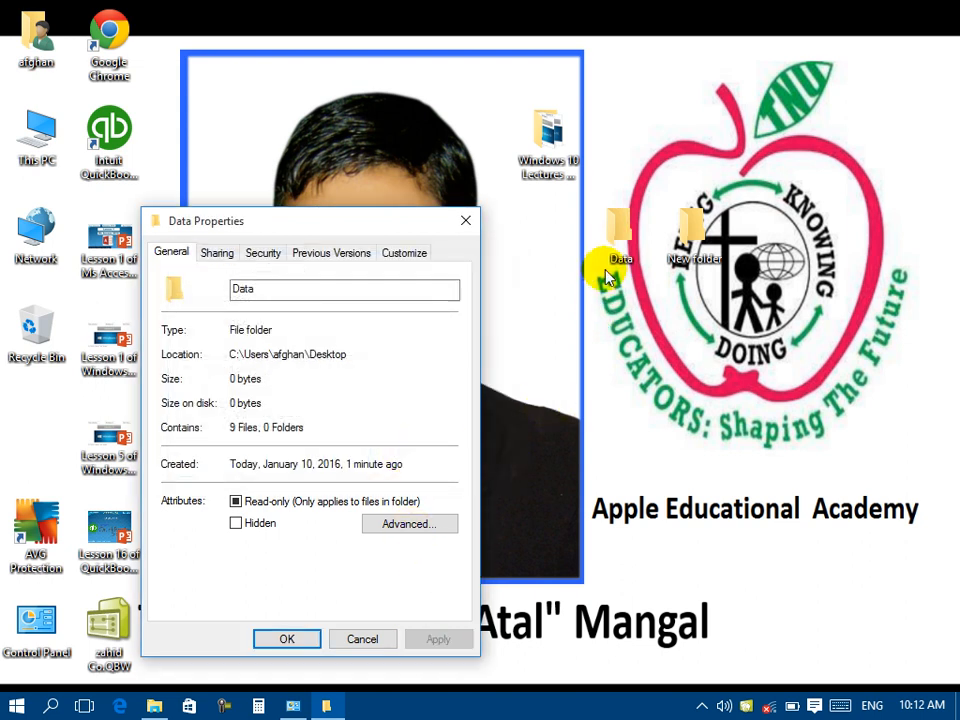
click(464, 221)
drag(618, 222, 608, 251)
Step: Reopen the View settings of File Explorer Options, and minimize Control Panel to open This PC and check its drives
click(293, 706)
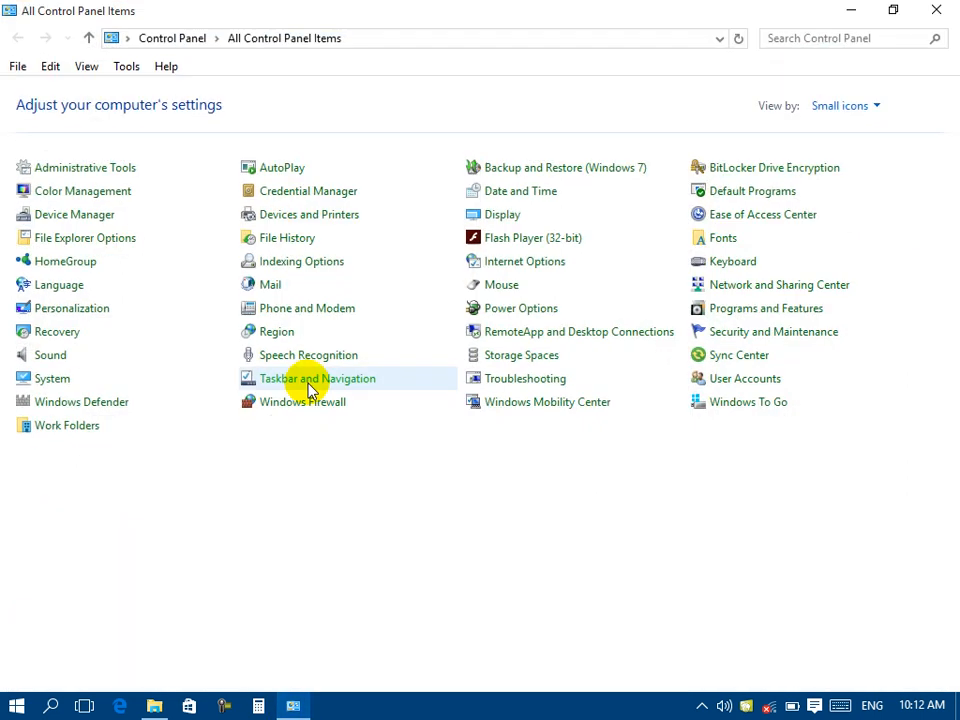
click(37, 243)
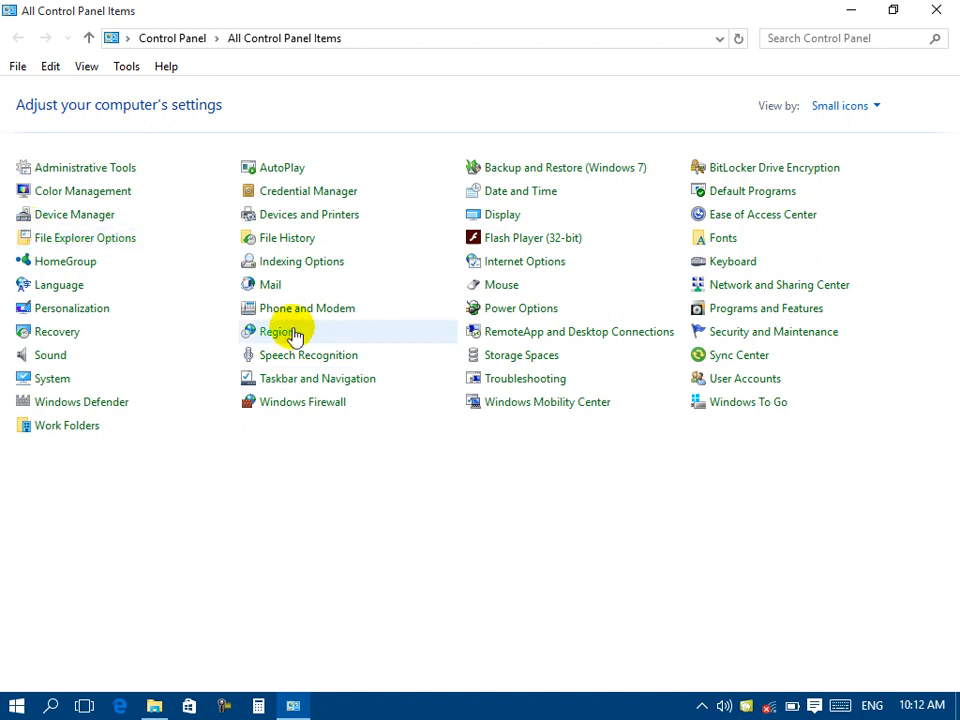
click(125, 97)
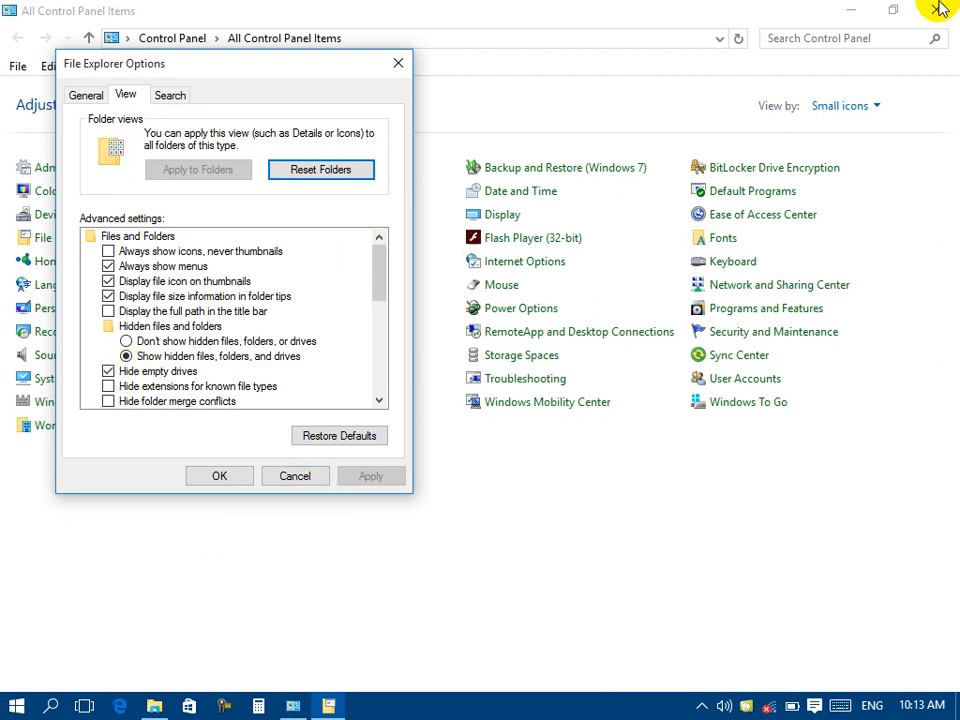
click(848, 10)
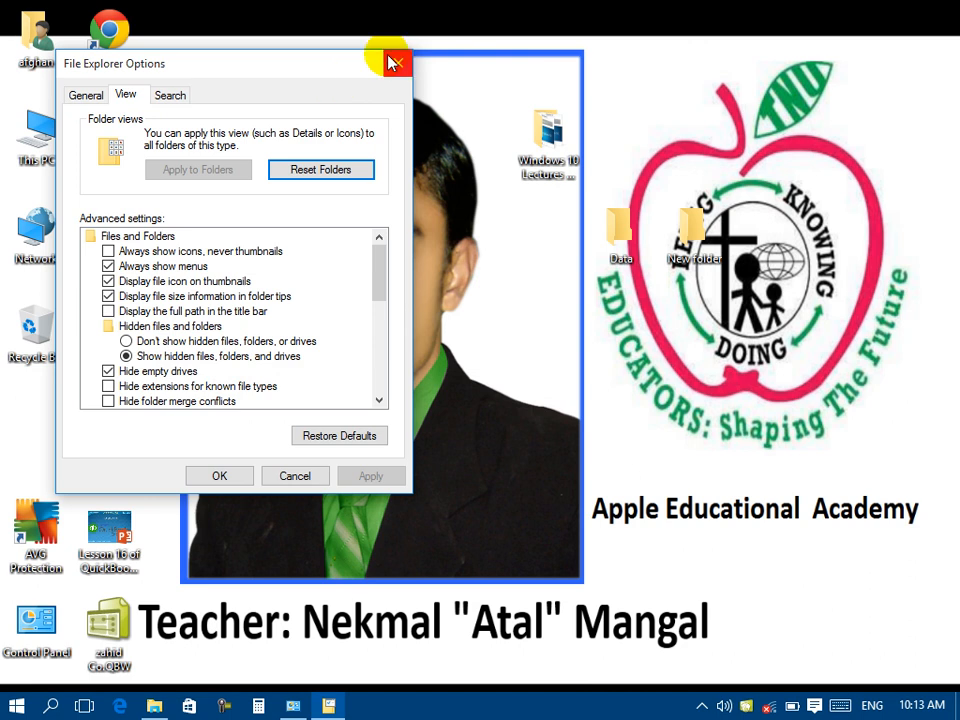
double_click(45, 125)
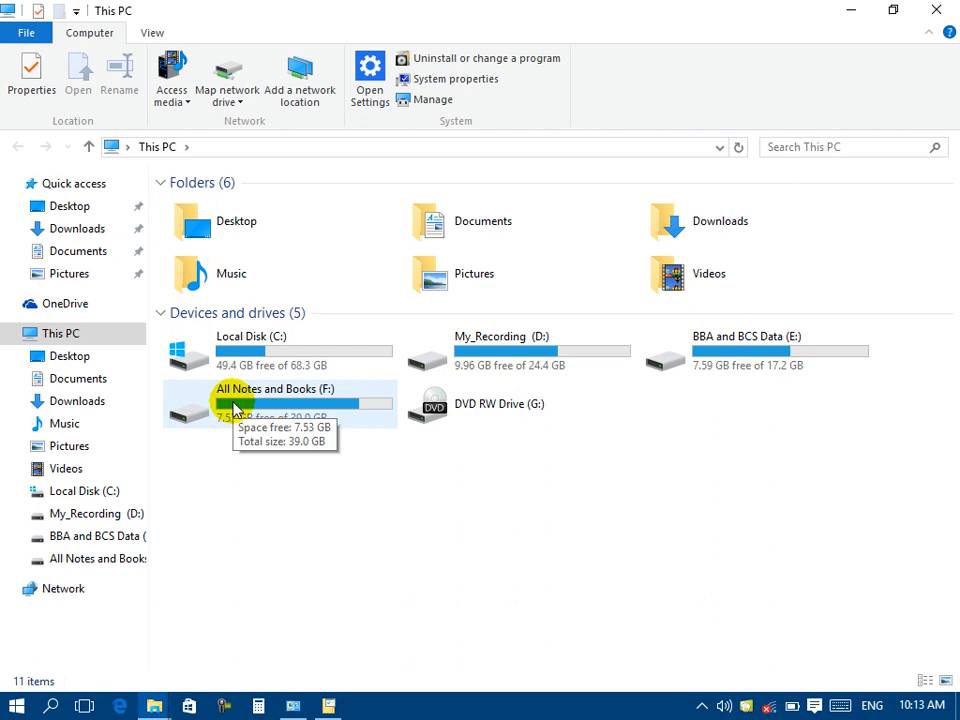
Step: Apply "Hide empty drives" turned on, close This PC and move the File Explorer Options dialog aside
click(328, 705)
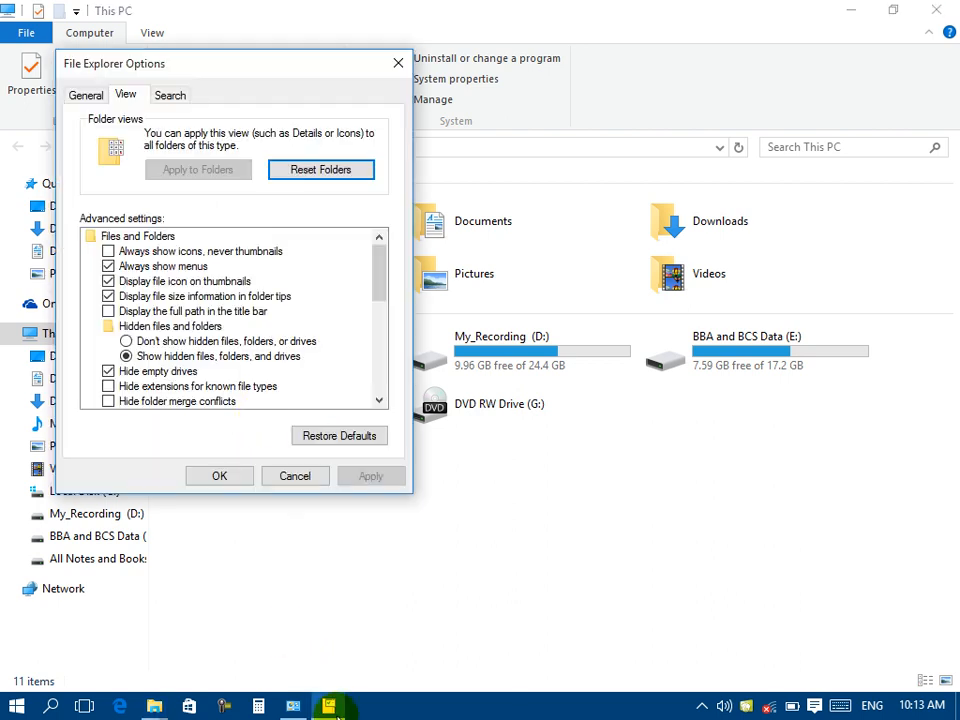
click(146, 373)
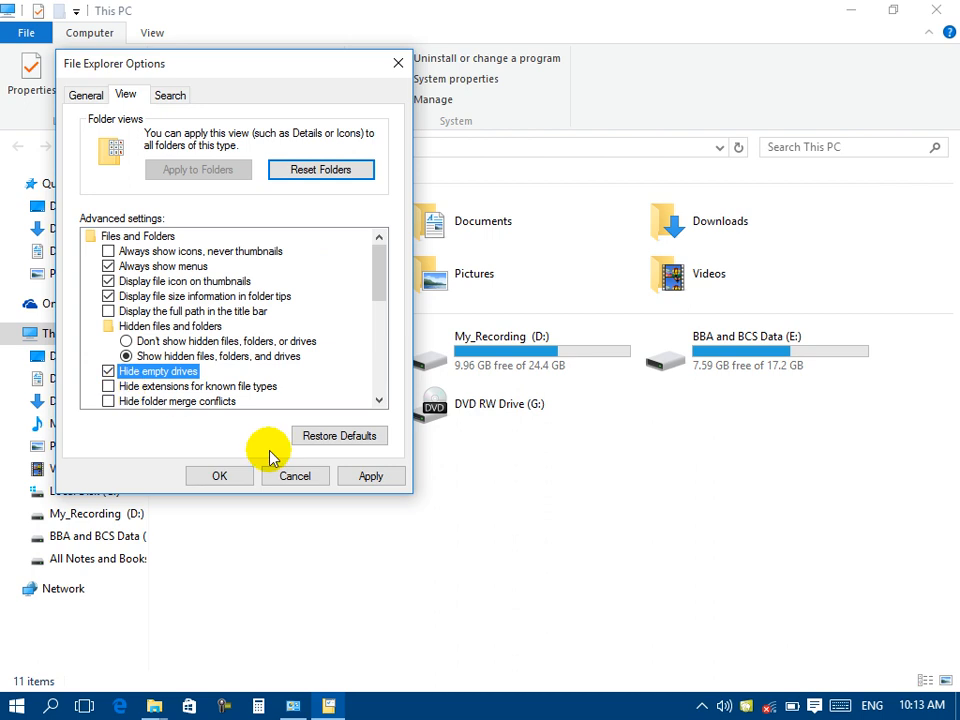
click(367, 478)
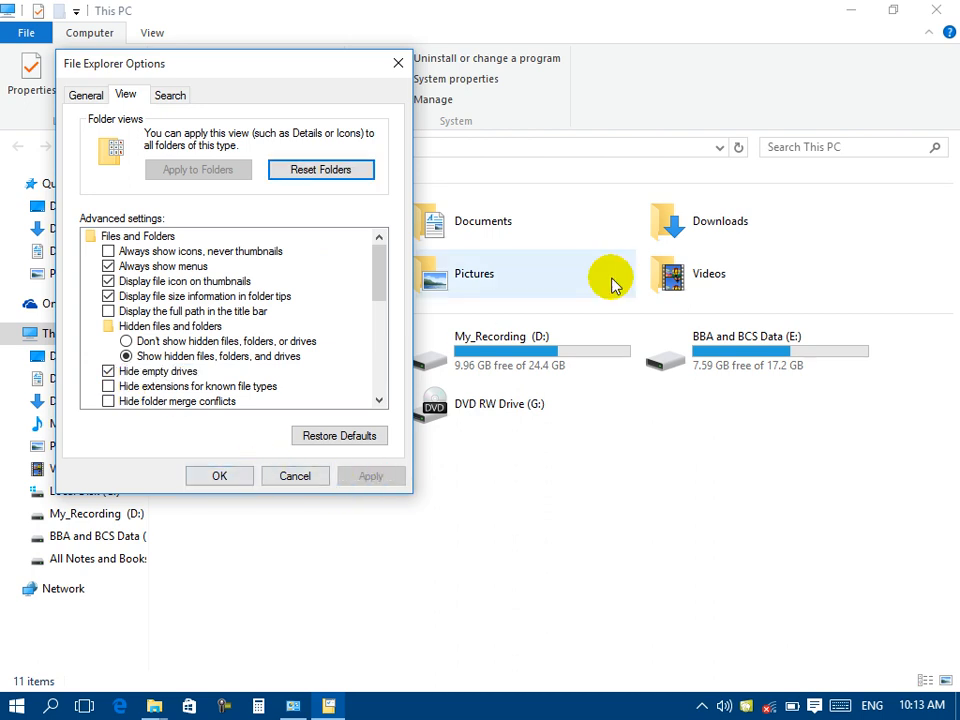
click(936, 10)
drag(364, 64, 727, 15)
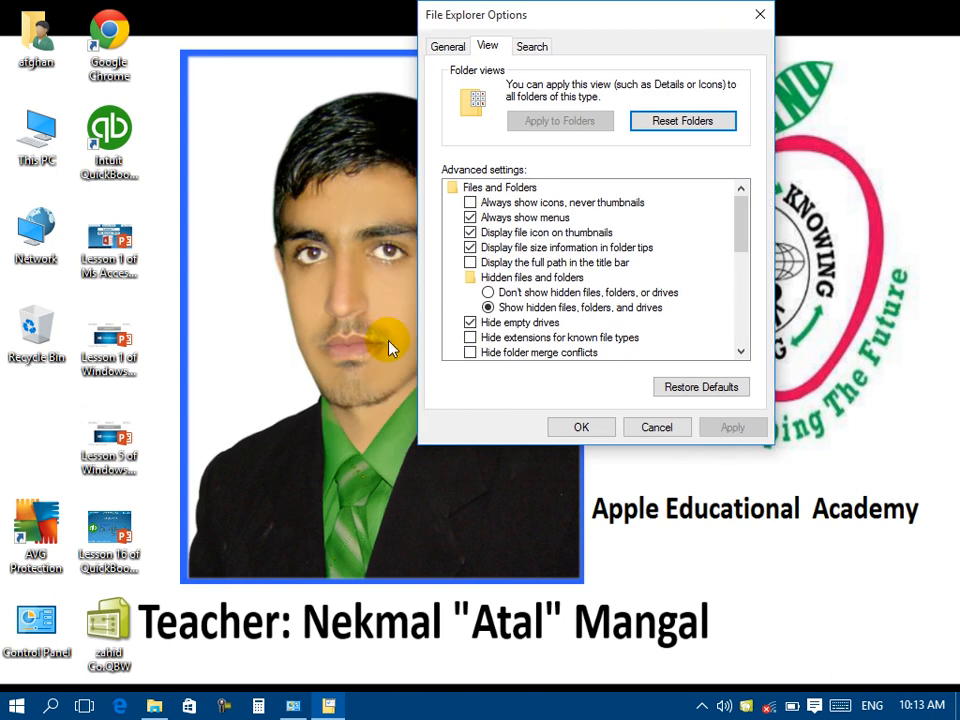
Step: Open Notepad through the Run dialog and write the script line msgbox "Hi" in the empty document
click(98, 533)
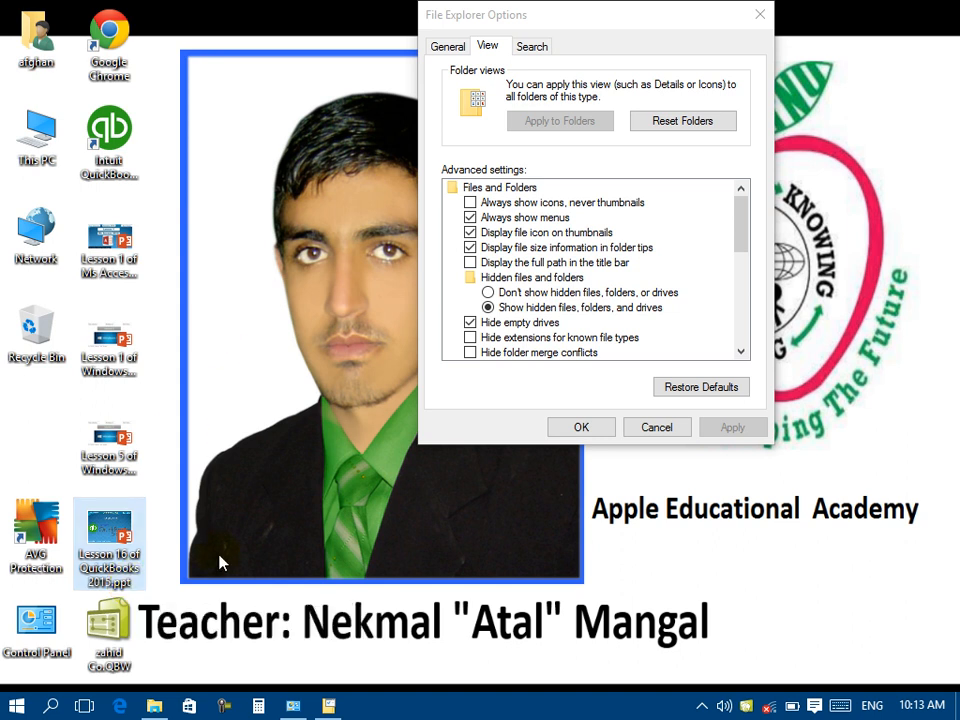
key(super+r)
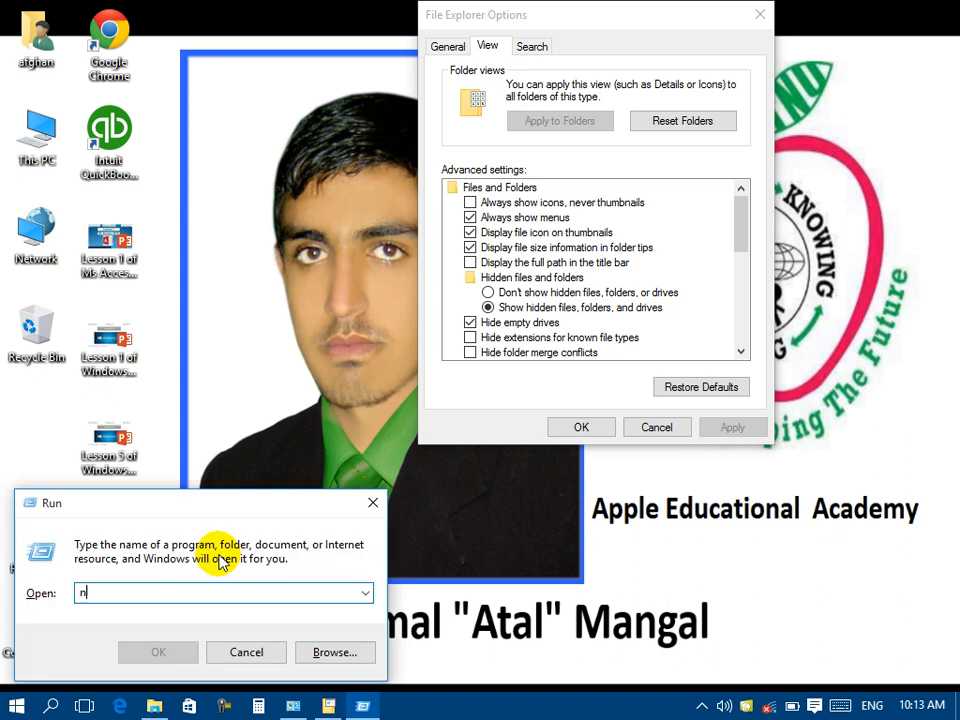
text(notepad)
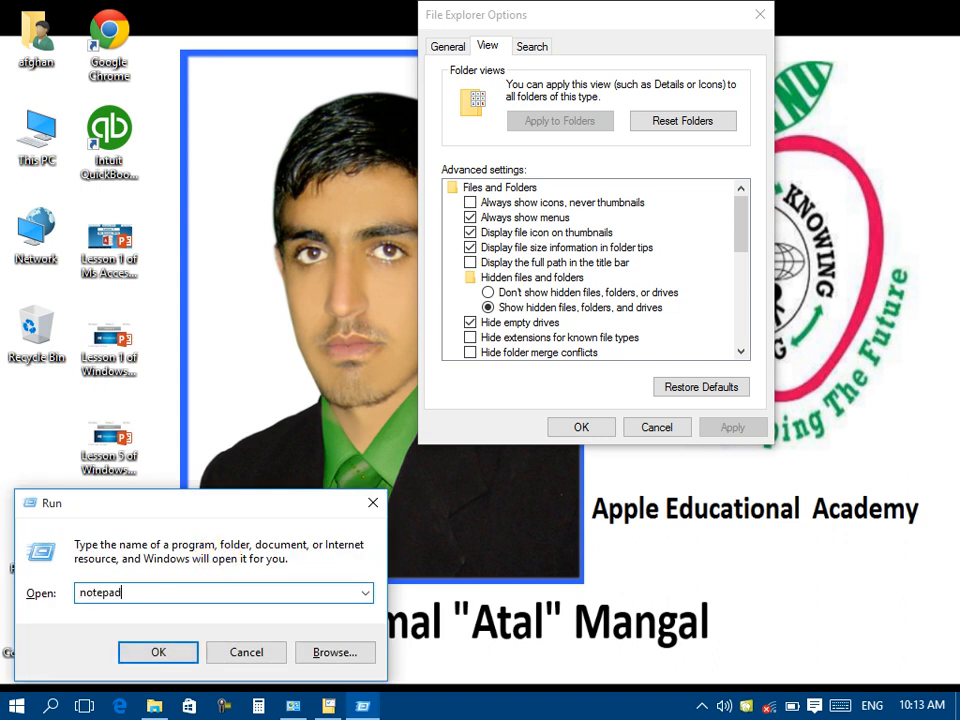
key(Return)
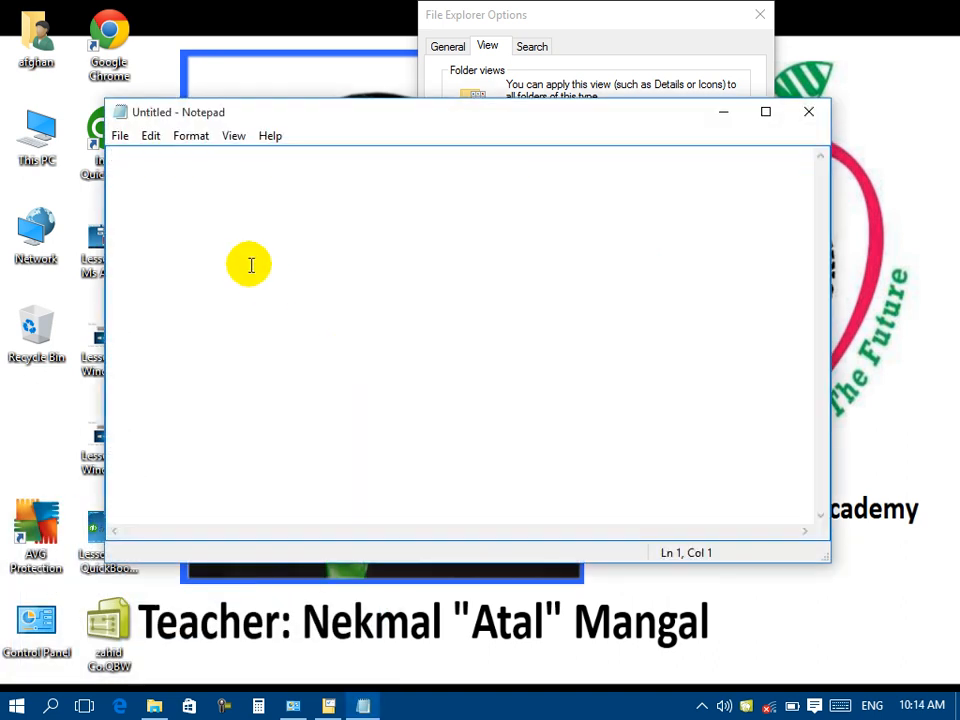
text(msgbox)
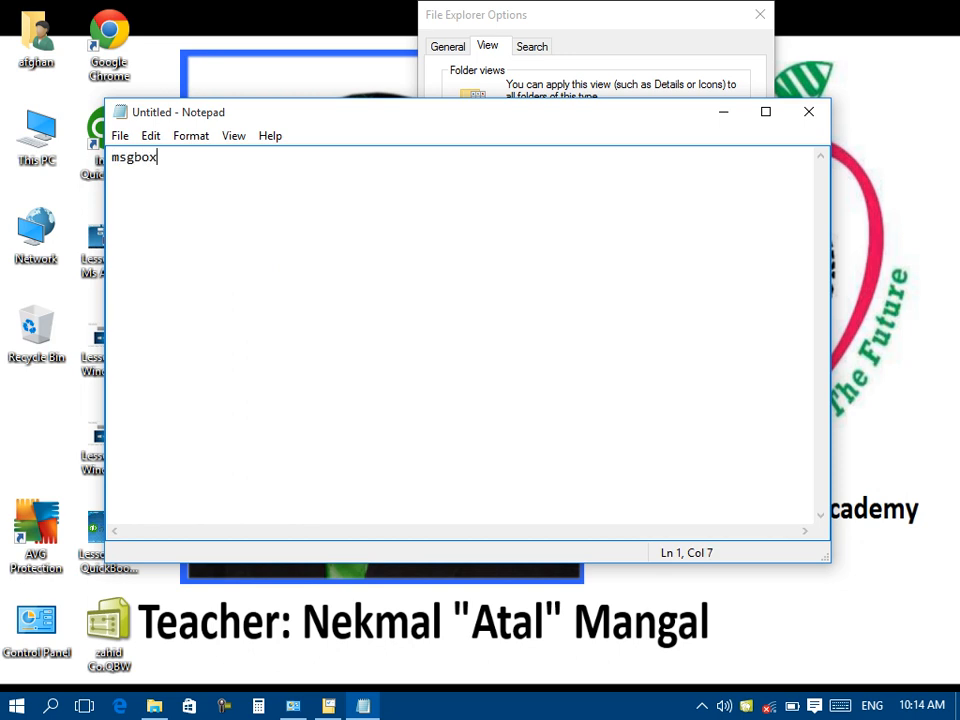
text( "Hi":)
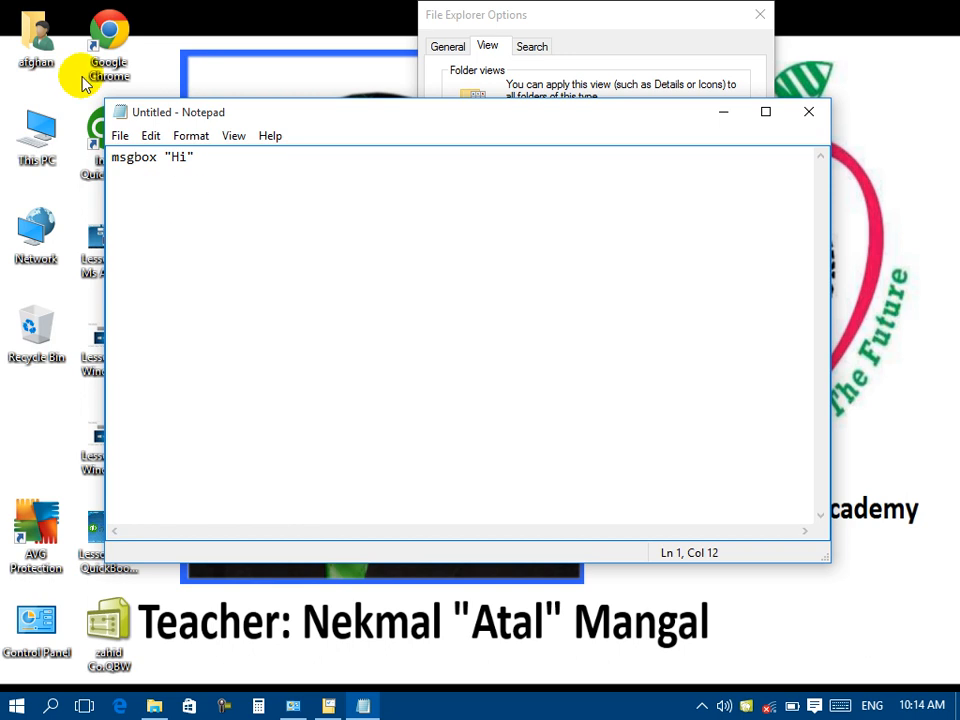
Step: Save the script to the Desktop as 1.VBS
click(119, 135)
click(148, 206)
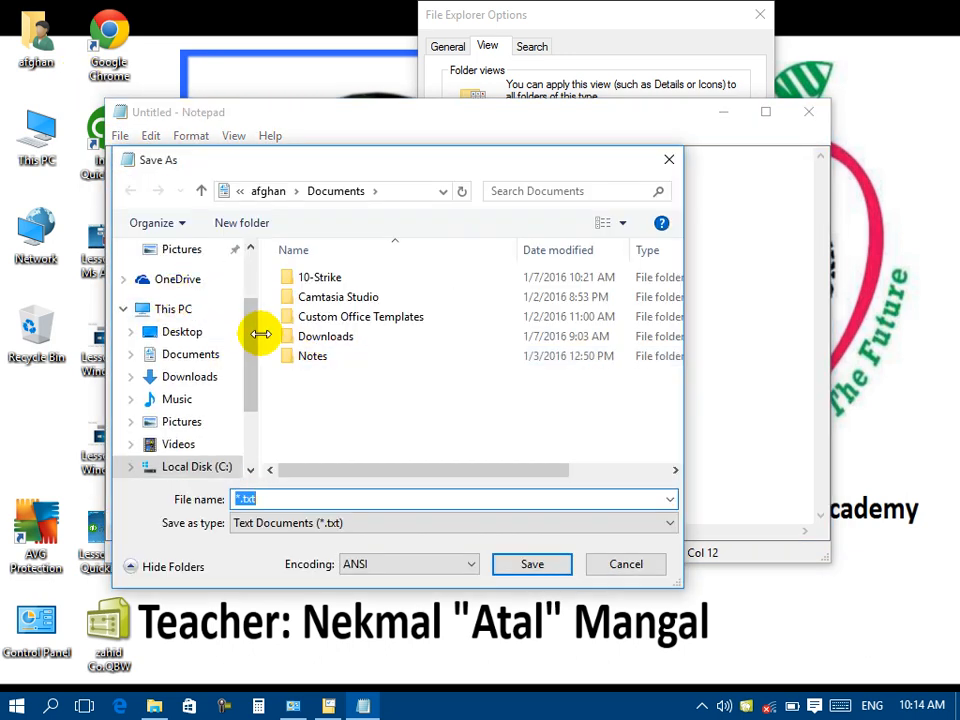
drag(251, 321, 255, 256)
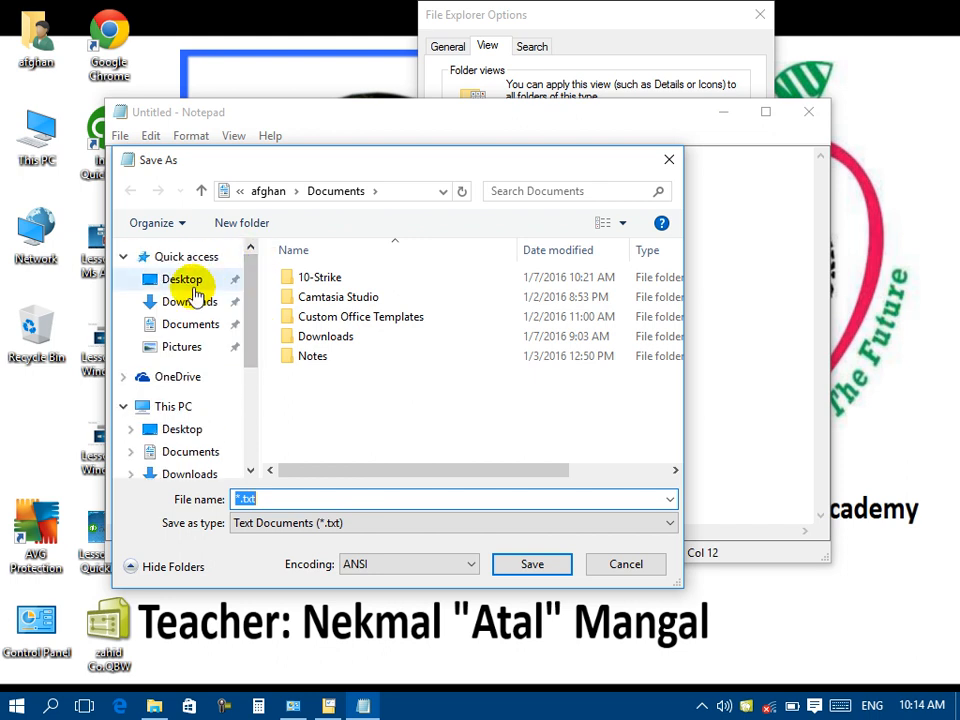
click(185, 280)
click(284, 504)
text(1)
text(1)
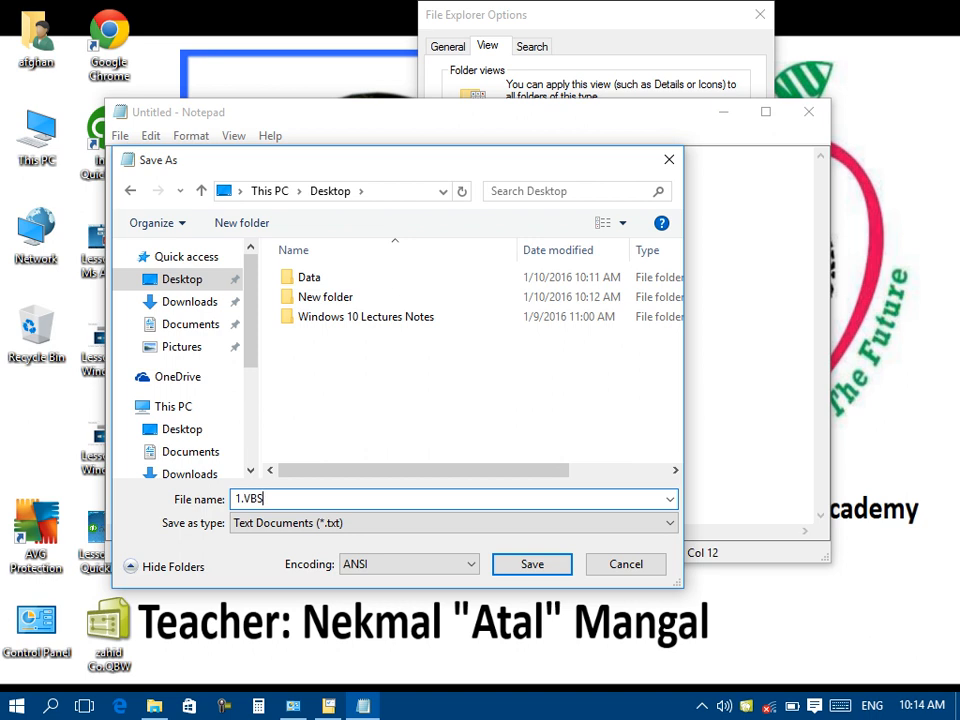
drag(272, 499, 245, 495)
click(540, 561)
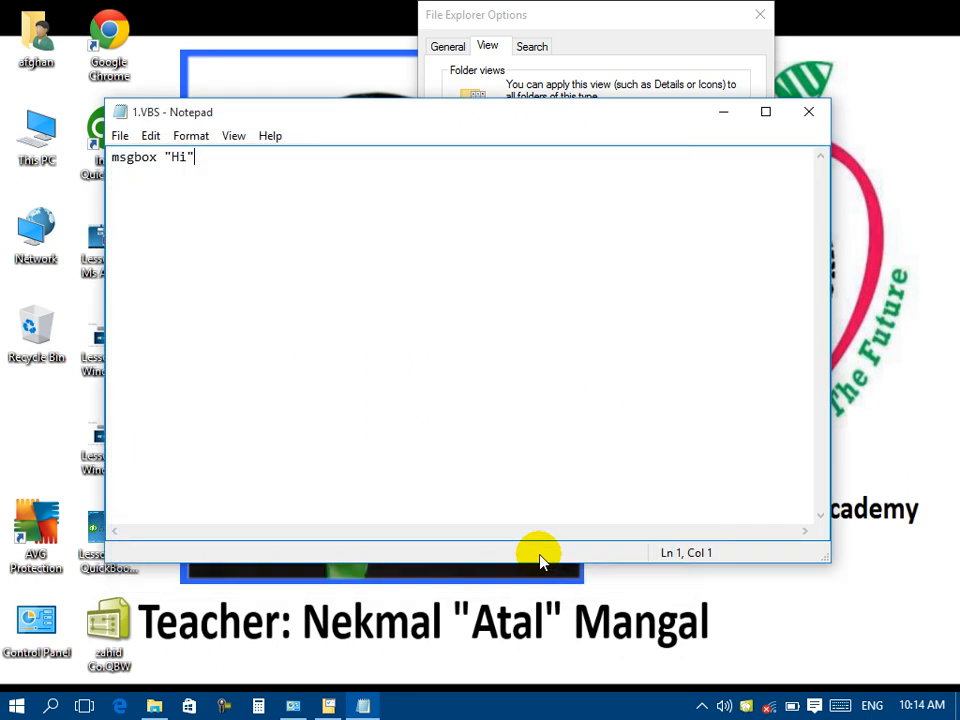
Step: Save a copy of the script on the Desktop as 2.BAT and close Notepad
click(117, 136)
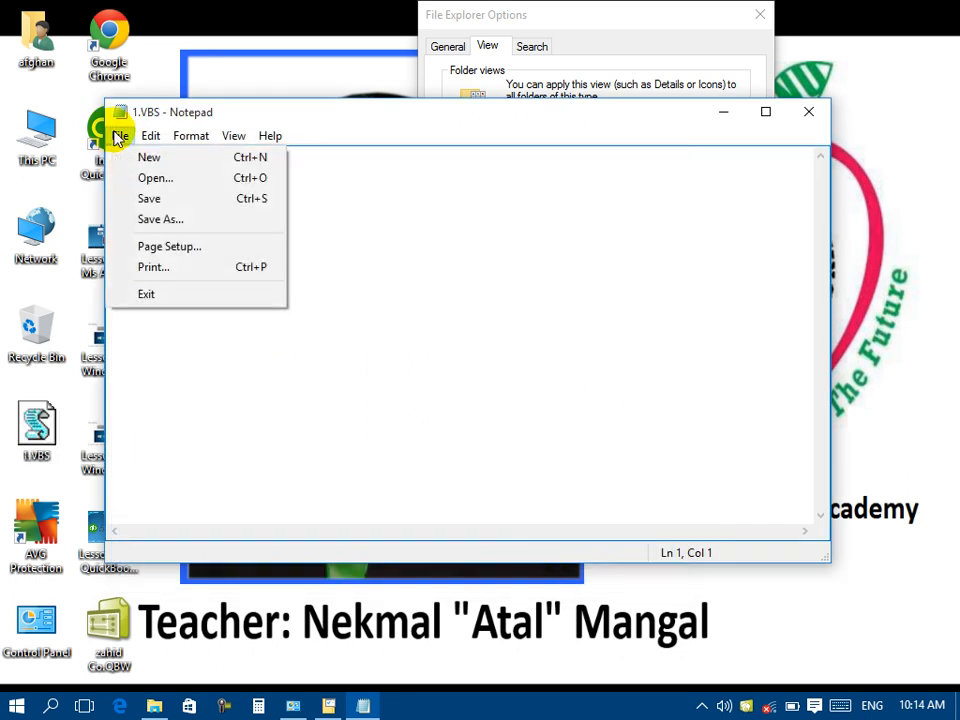
click(129, 216)
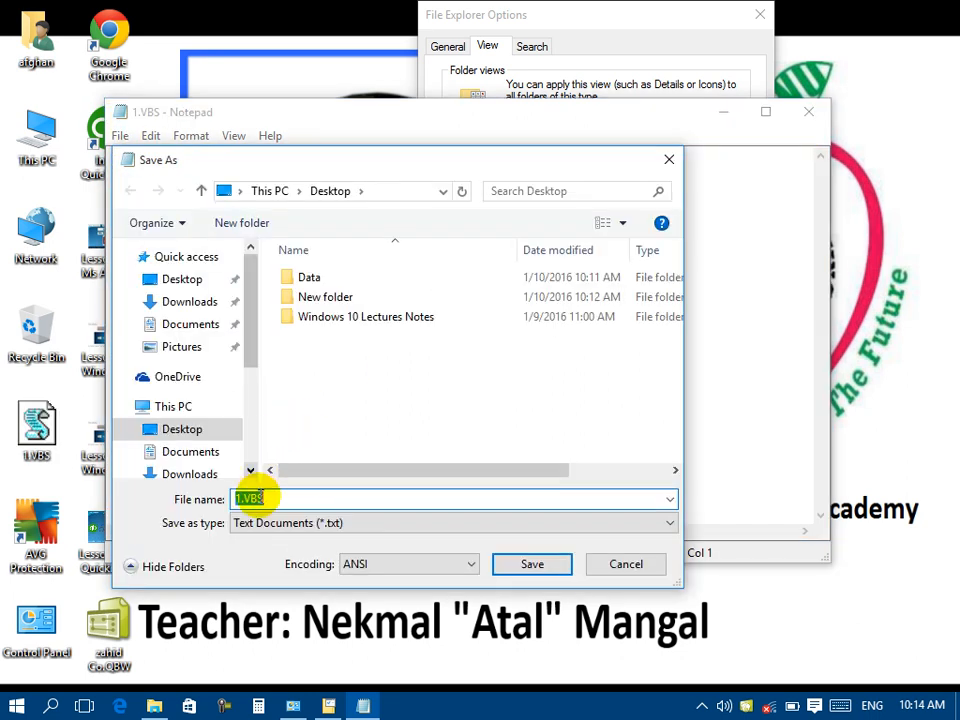
click(241, 498)
key(BackSpace)
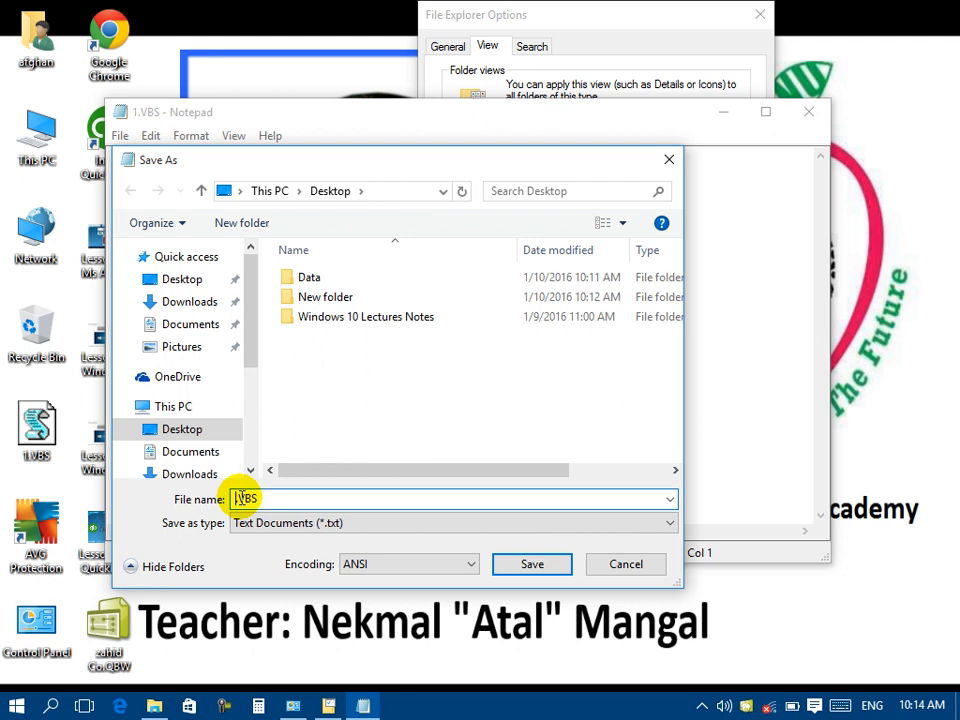
text(2)
key(BackSpace)
key(BackSpace)
text(B)
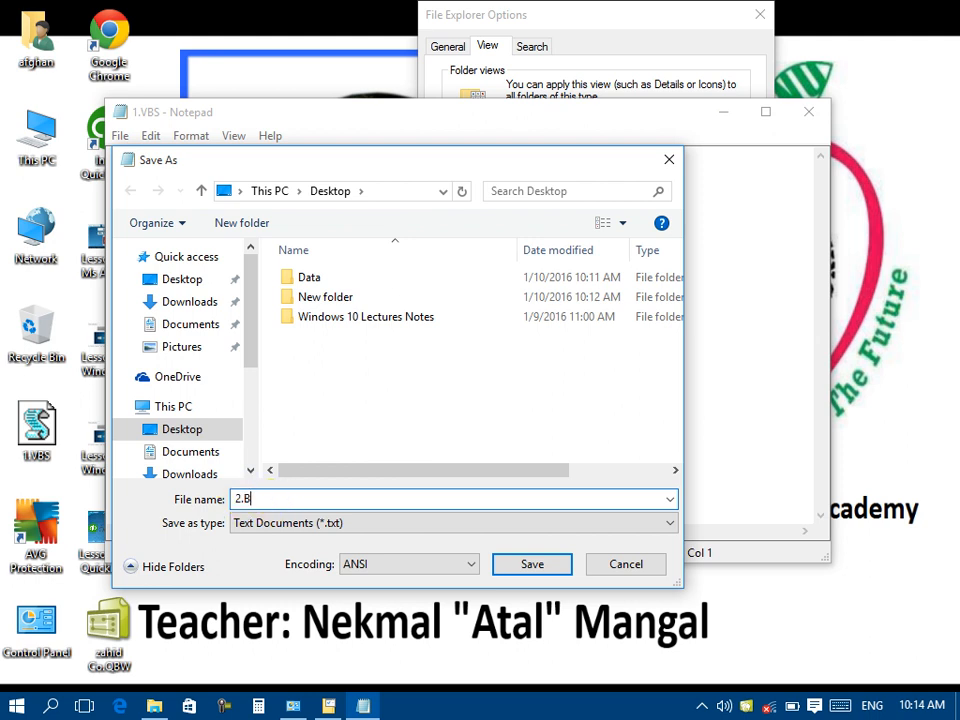
text(AT)
click(509, 563)
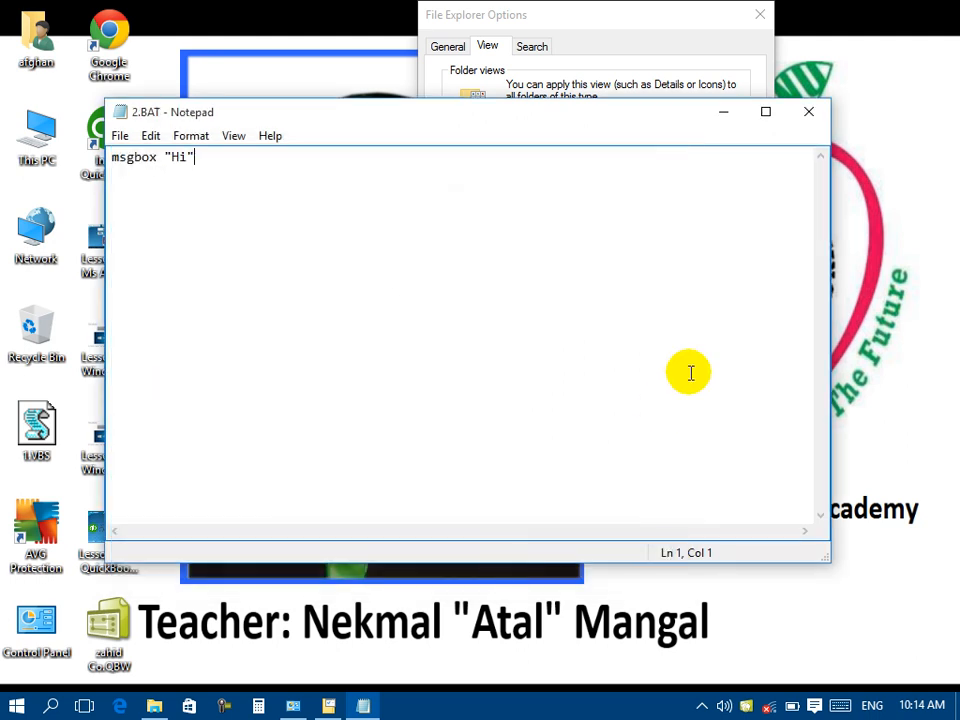
click(808, 118)
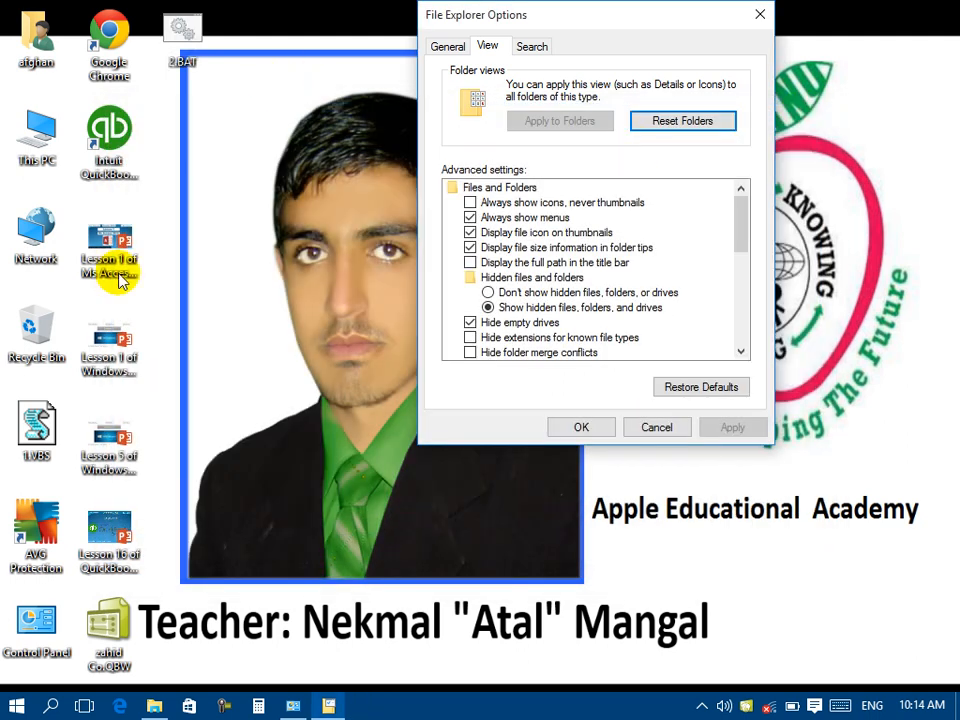
Step: Place the 1.VBS file directly below 2.BAT on the desktop, run it and dismiss its message box
drag(34, 415, 172, 95)
drag(228, 8, 180, 207)
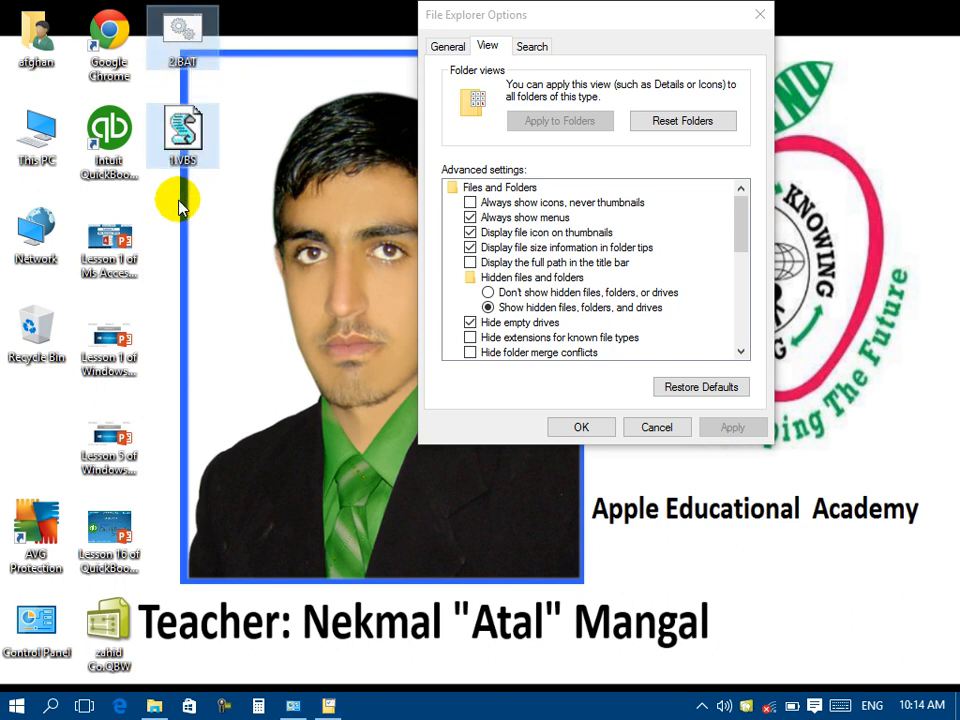
click(186, 126)
double_click(186, 126)
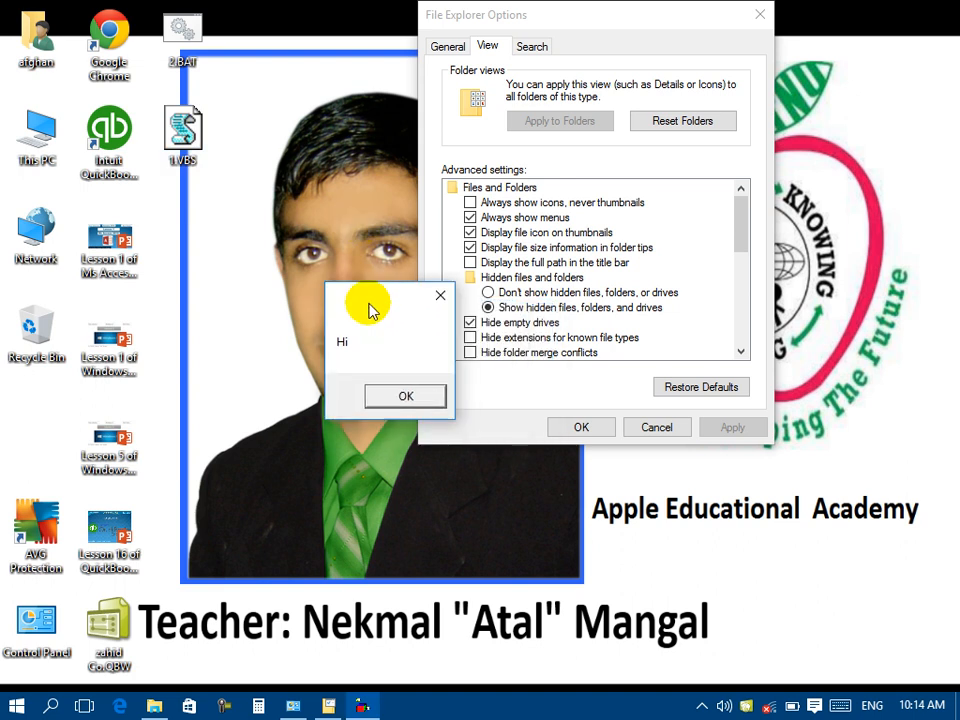
click(408, 396)
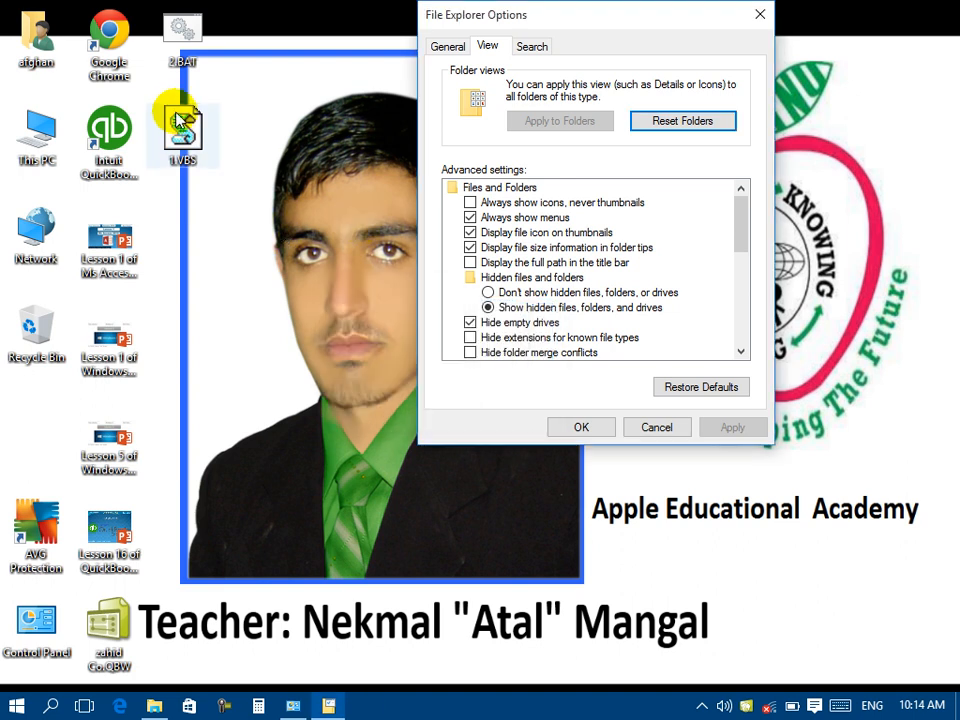
Step: Run 2.BAT, and select 1.VBS and 2.BAT on the desktop to compare their file extensions
double_click(188, 36)
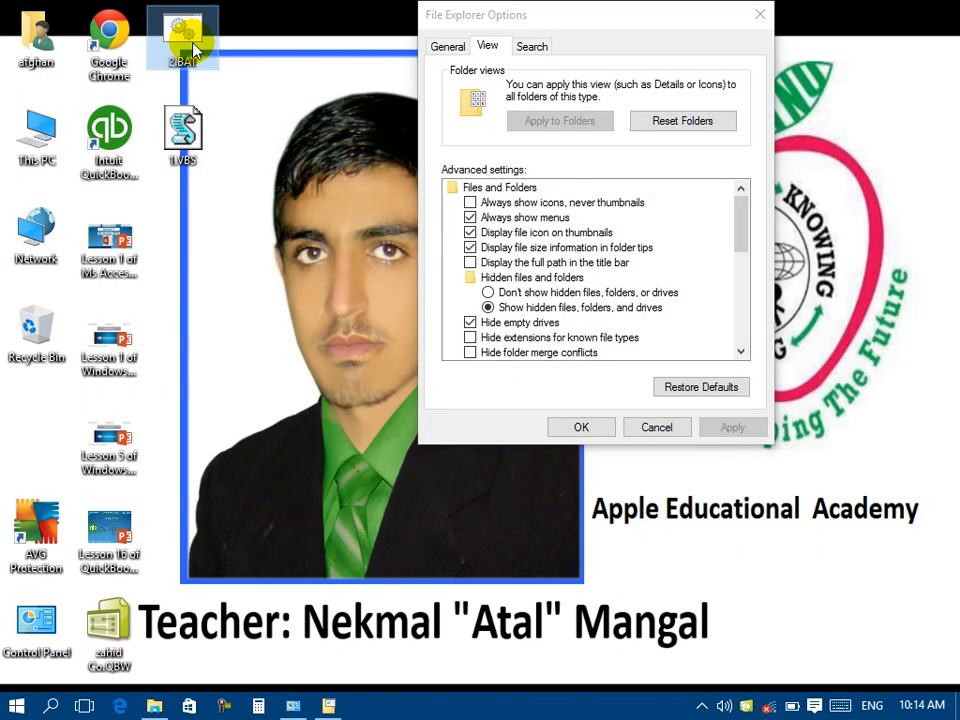
double_click(193, 44)
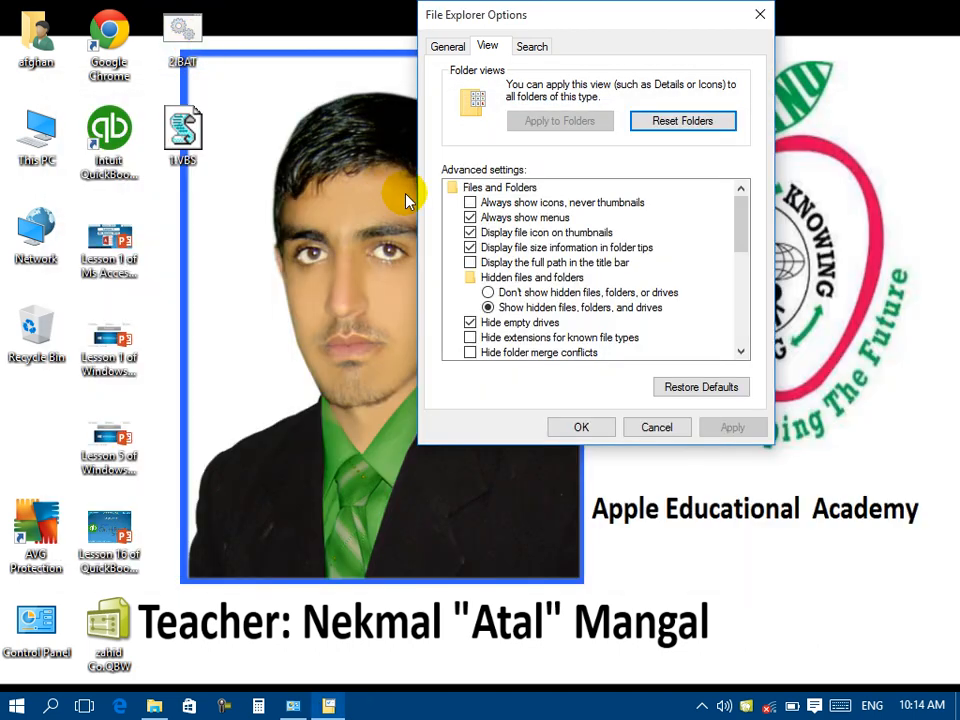
click(187, 163)
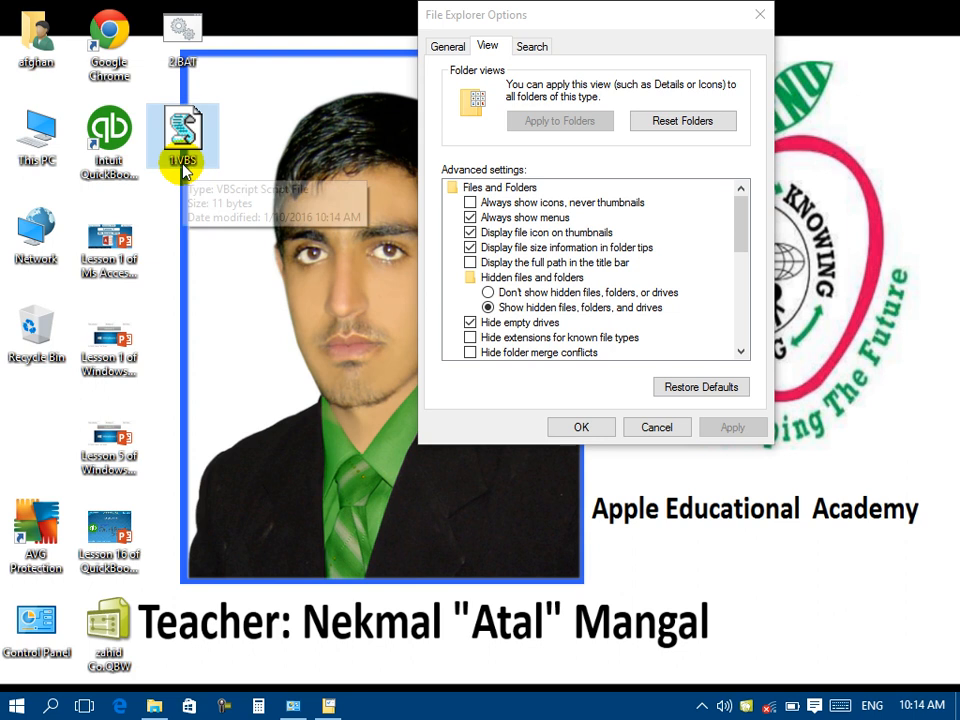
click(175, 50)
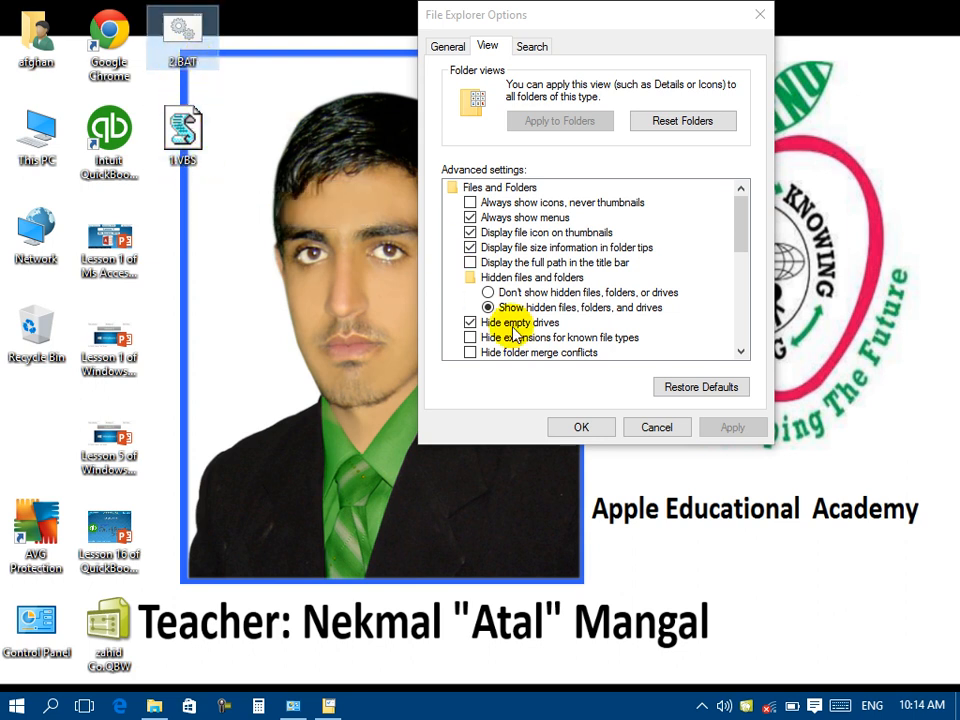
Step: Apply "Hide extensions for known file types" turned on and check the names of the two script files on the desktop
click(470, 337)
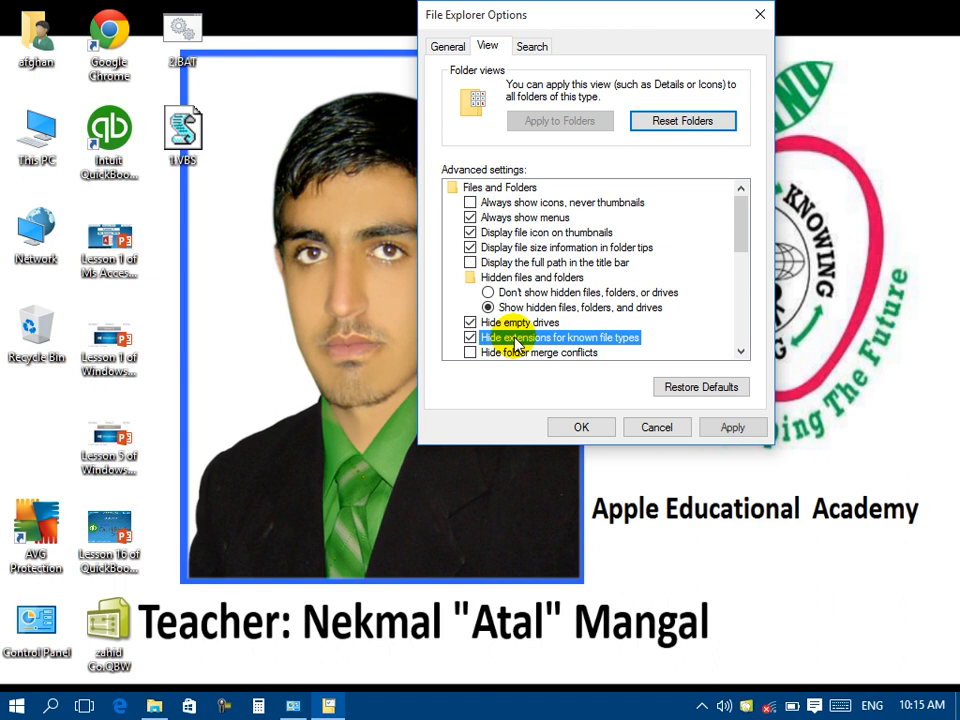
click(735, 425)
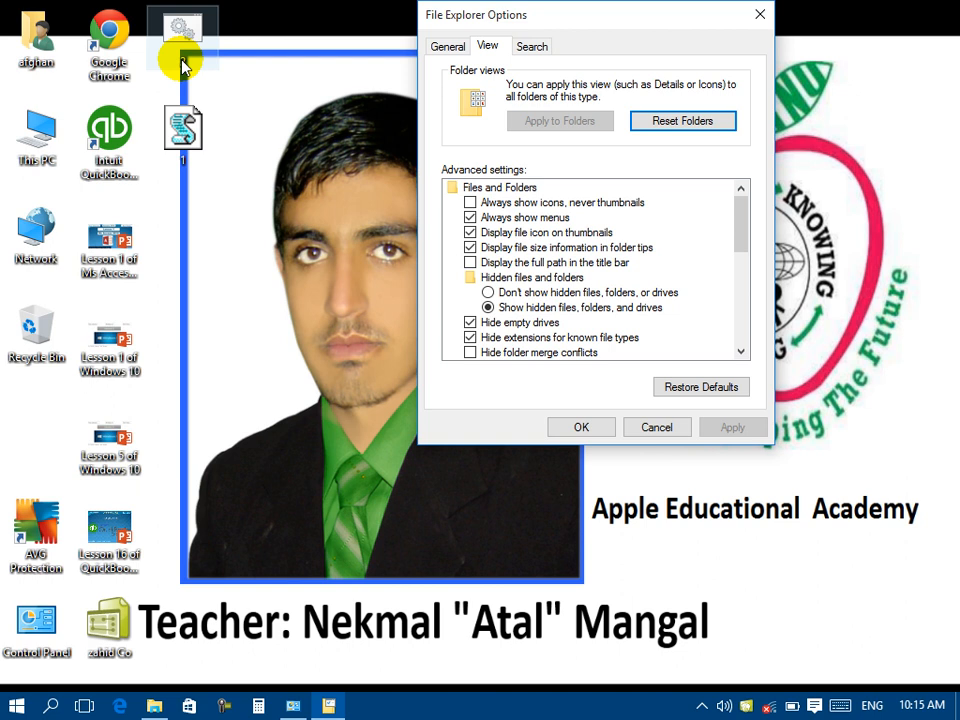
click(242, 140)
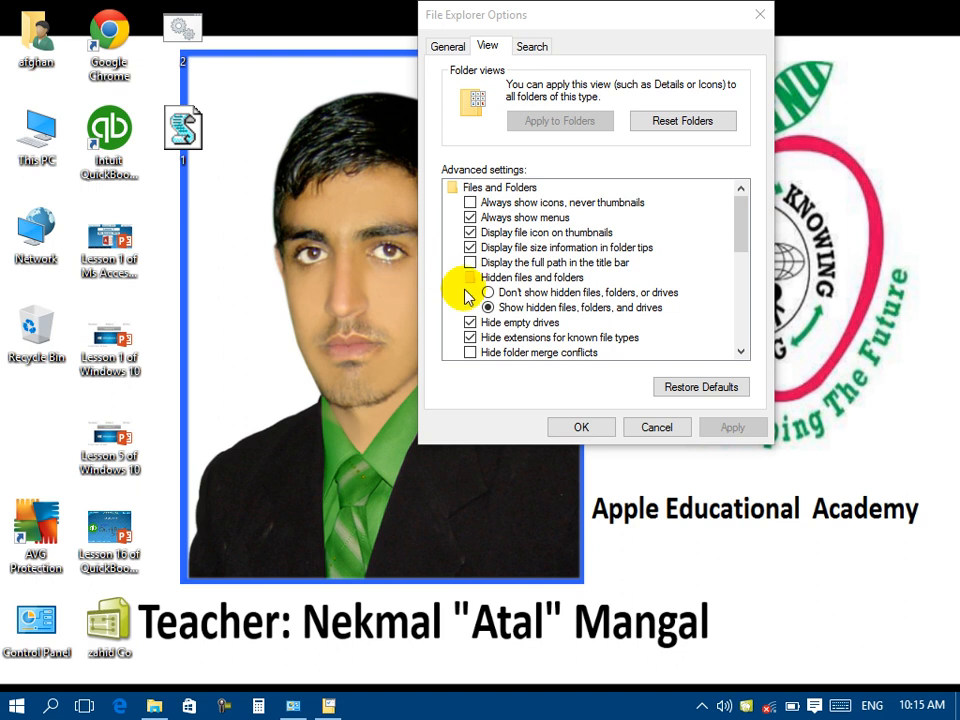
Step: Apply "Hide extensions for known file types" turned off and select the VBS file on the desktop to check its name
click(470, 337)
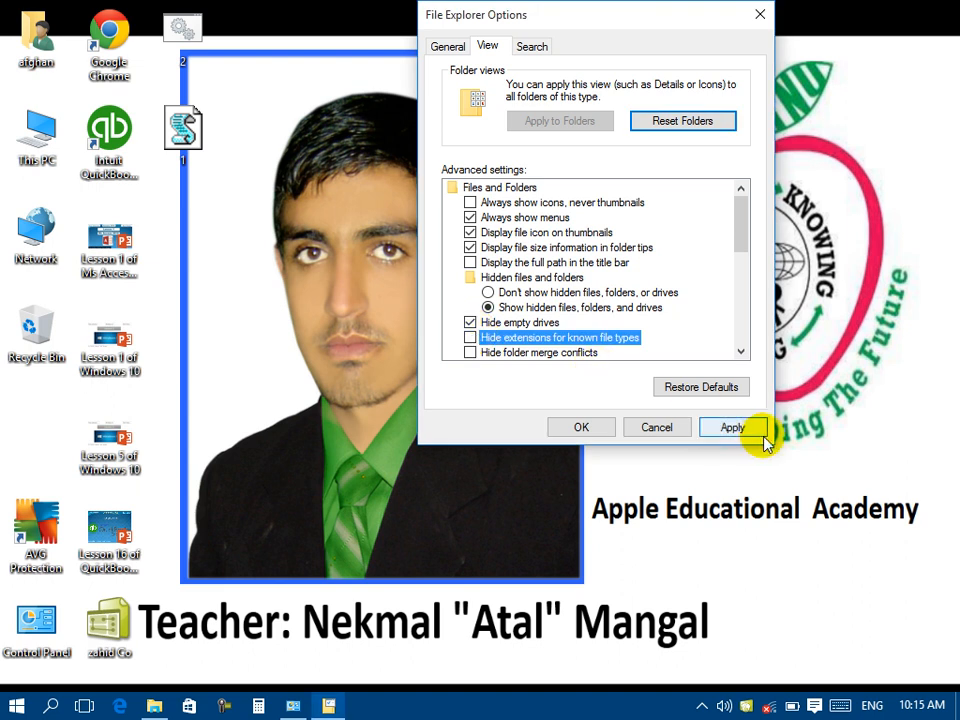
click(735, 428)
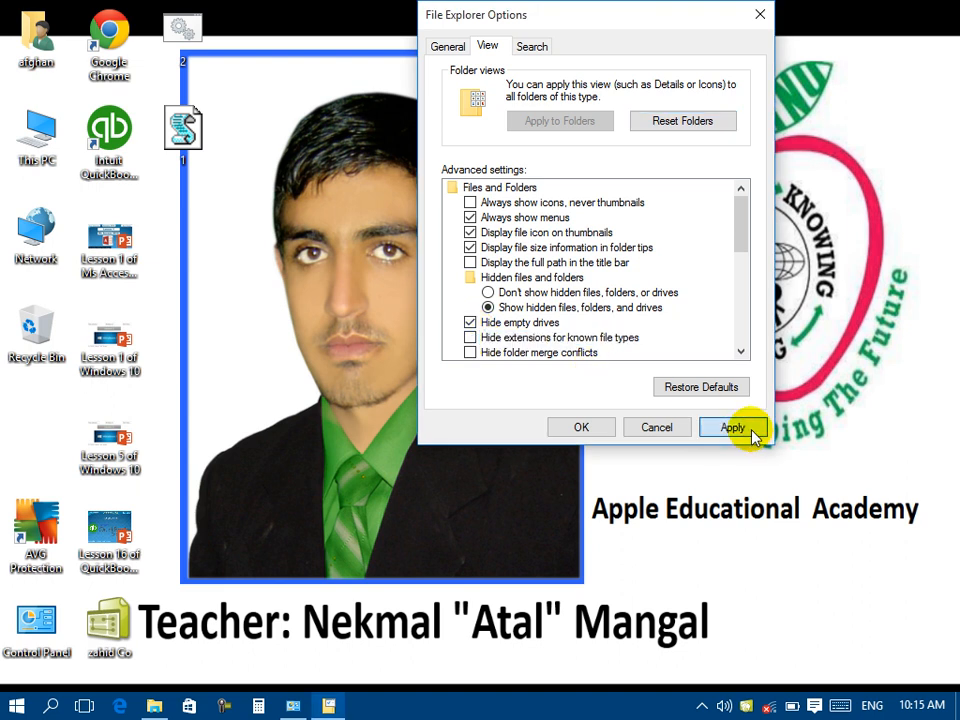
click(181, 165)
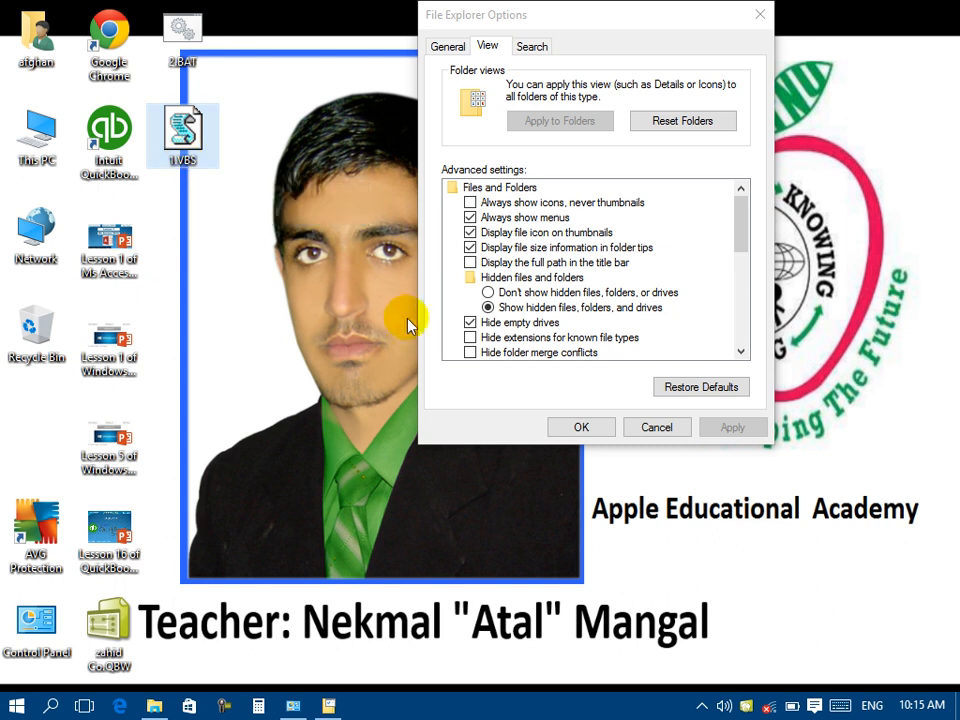
Step: Turn on "Hide folder merge conflicts" and "Hide extensions for known file types" in the advanced settings and apply both
click(741, 351)
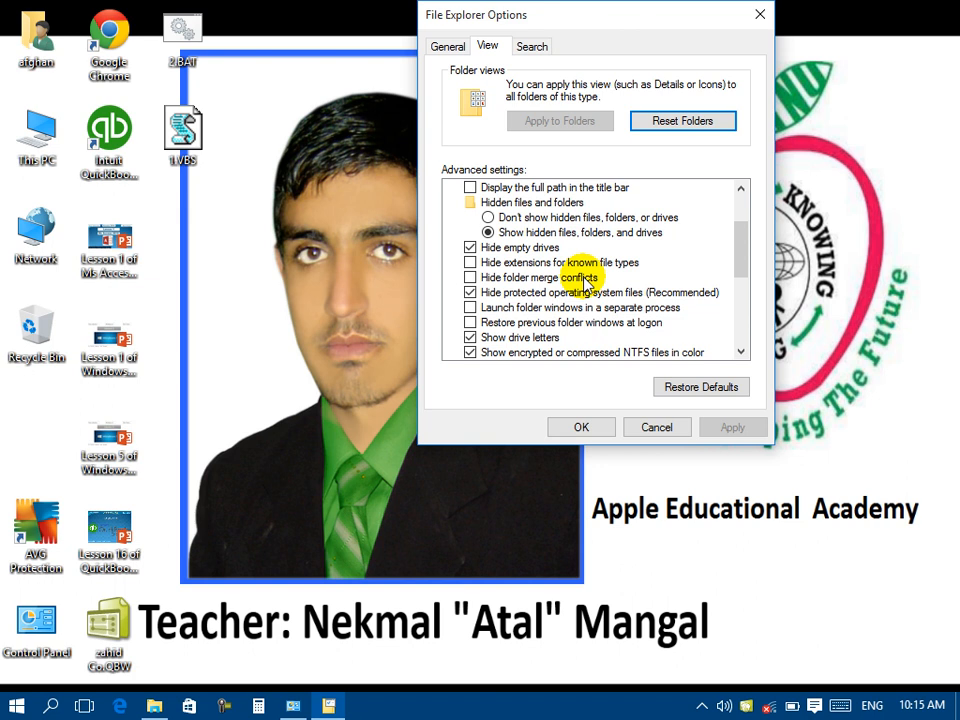
click(508, 266)
click(470, 277)
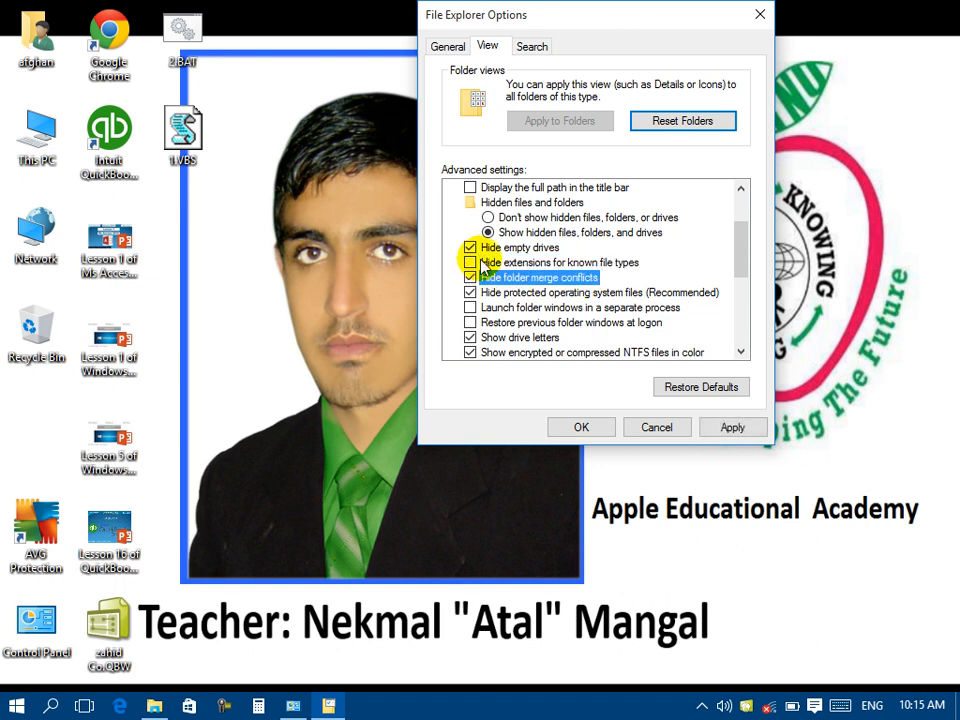
click(471, 263)
click(733, 427)
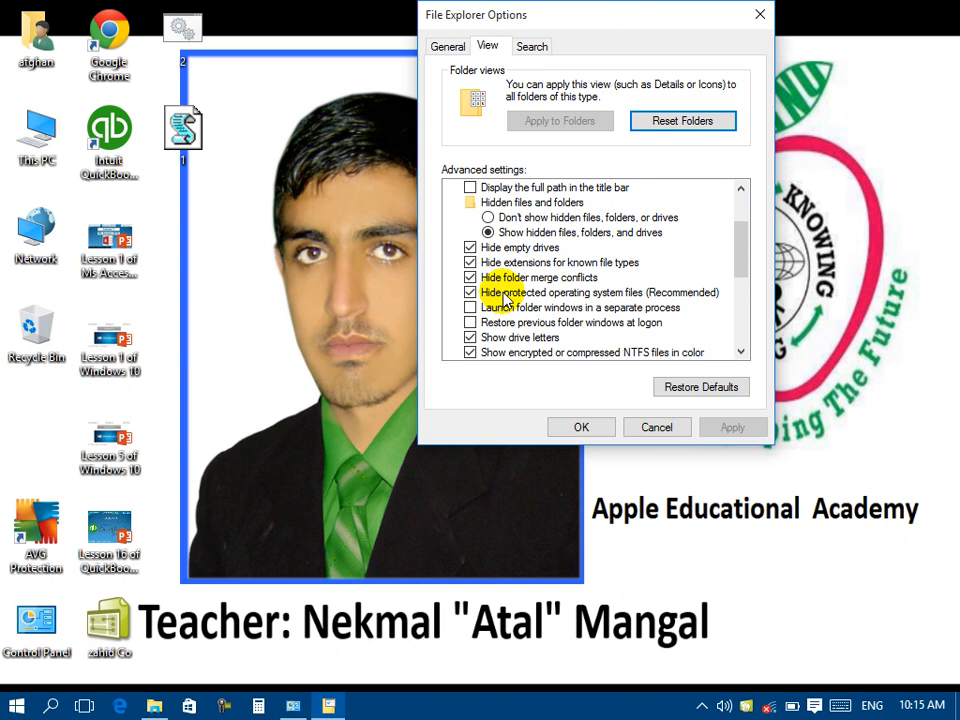
Step: Try to turn off "Hide protected operating system files (Recommended)", and decline displaying the protected files
click(41, 537)
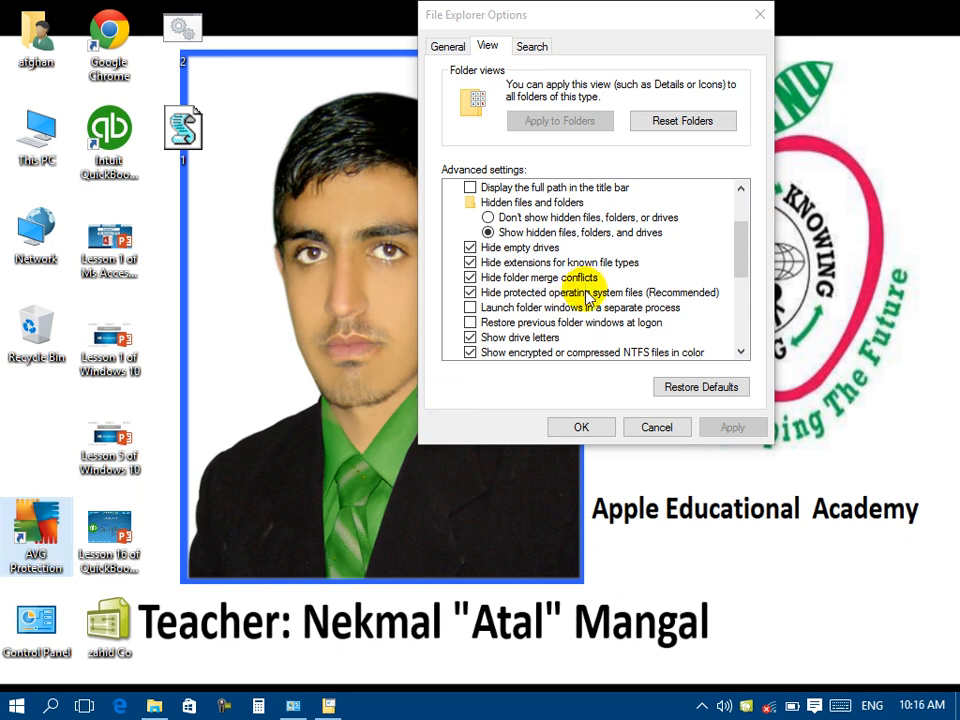
click(485, 296)
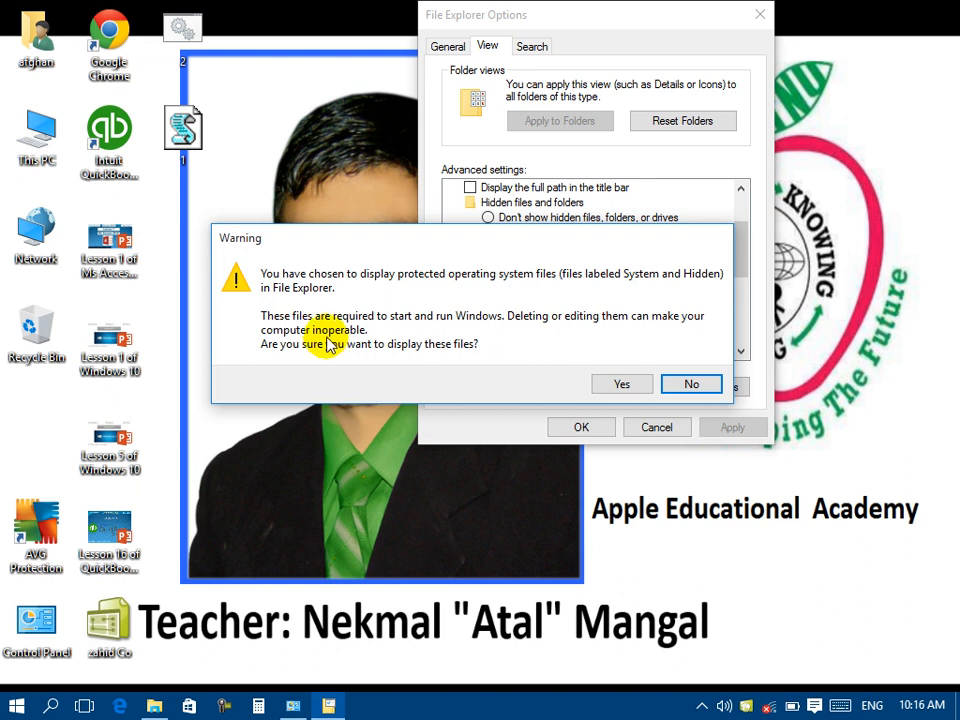
click(690, 388)
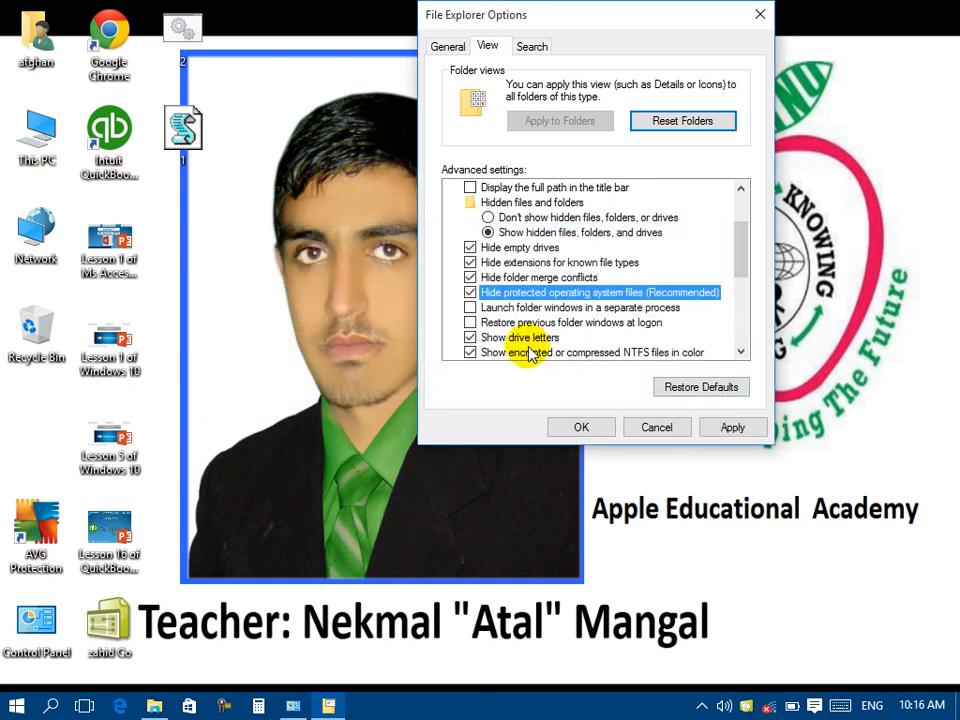
Step: Try again to turn off "Hide protected operating system files (Recommended)", decline displaying the files and apply the settings
click(470, 292)
click(681, 380)
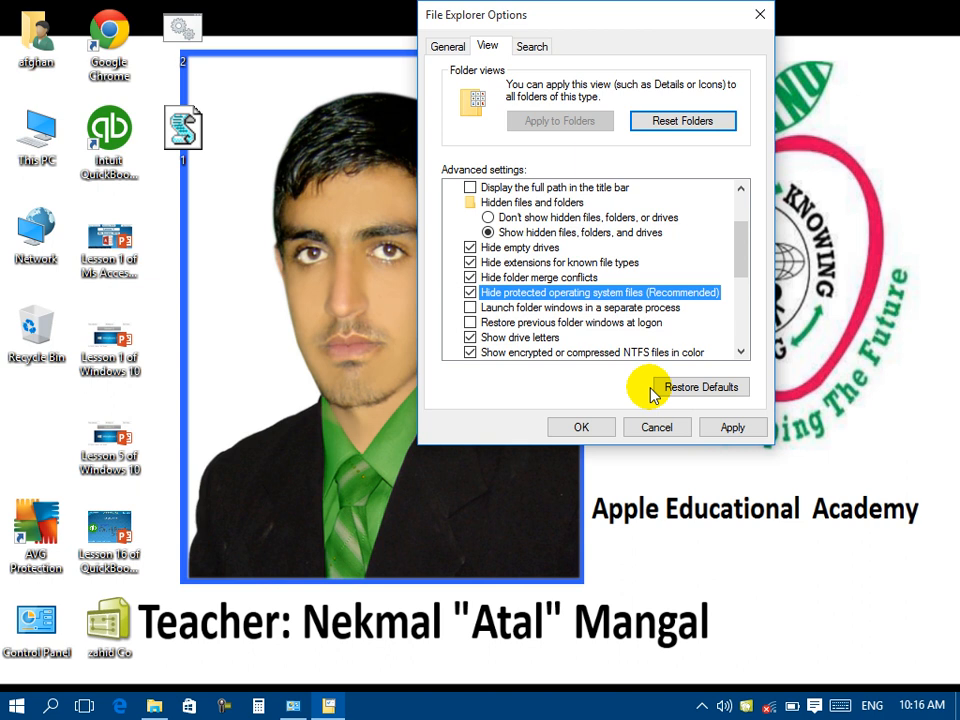
click(733, 429)
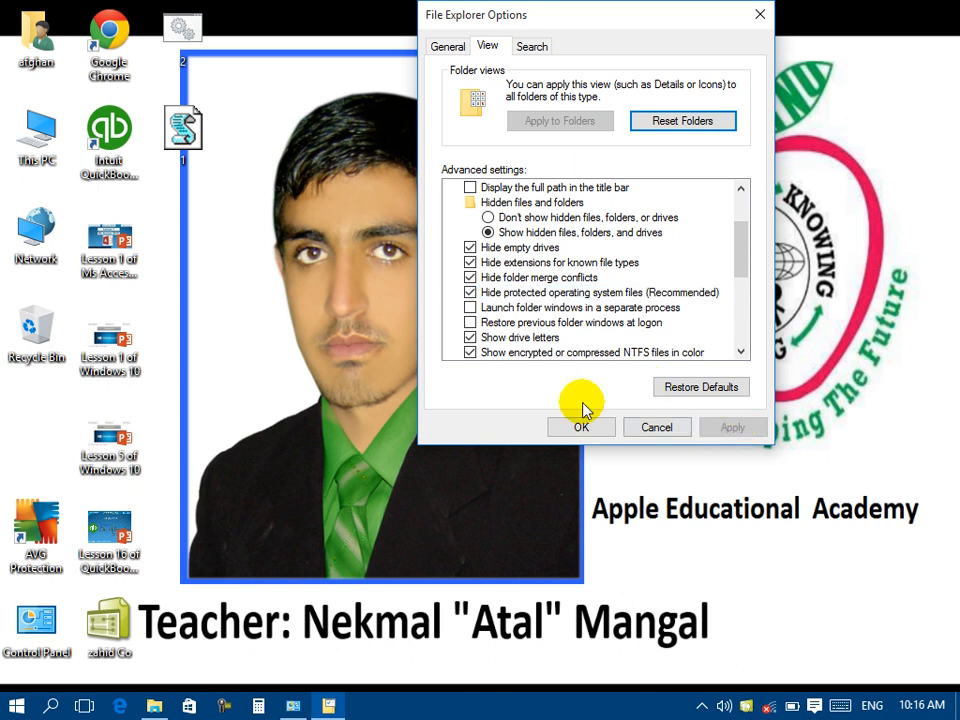
Step: Apply "Hide protected operating system files (Recommended)" turned off, accepting the display of protected files, and select the desktop configuration file beside the script files
click(470, 292)
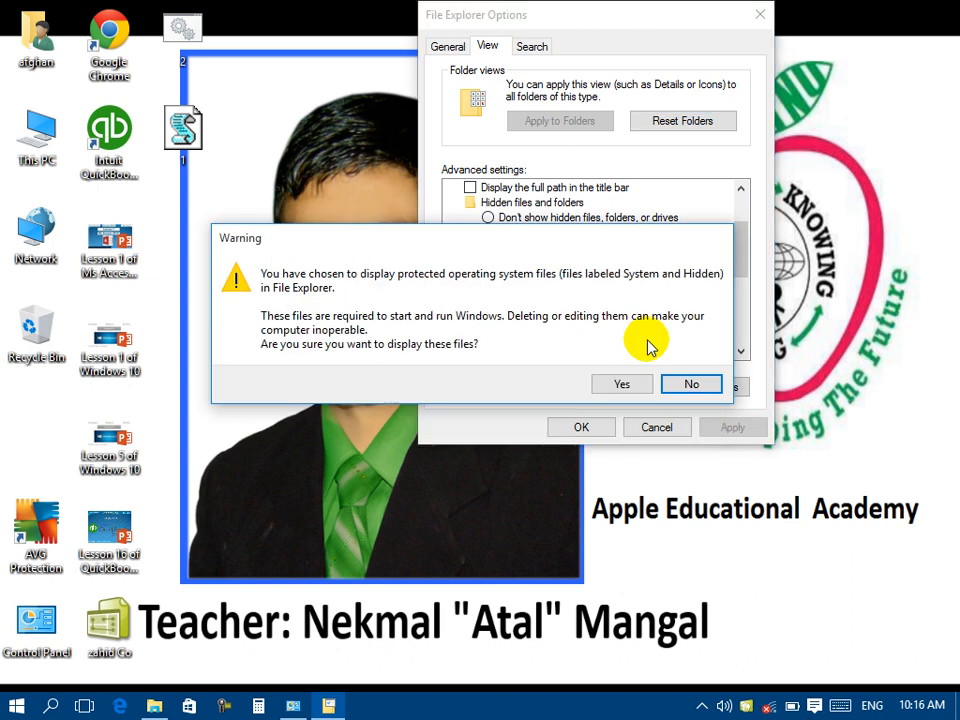
click(622, 385)
click(731, 427)
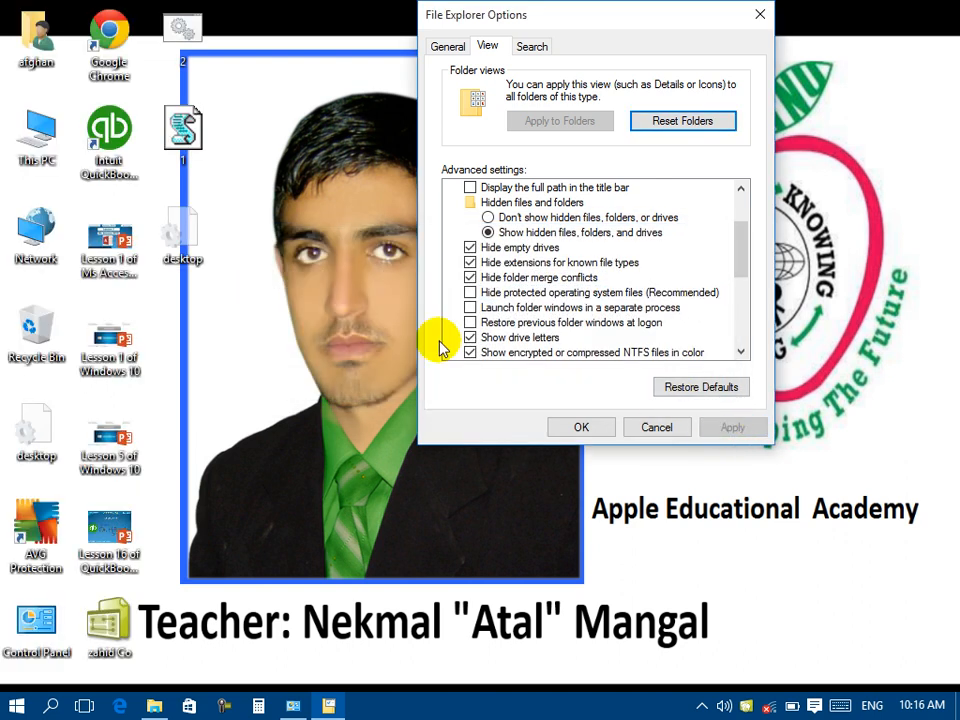
click(203, 250)
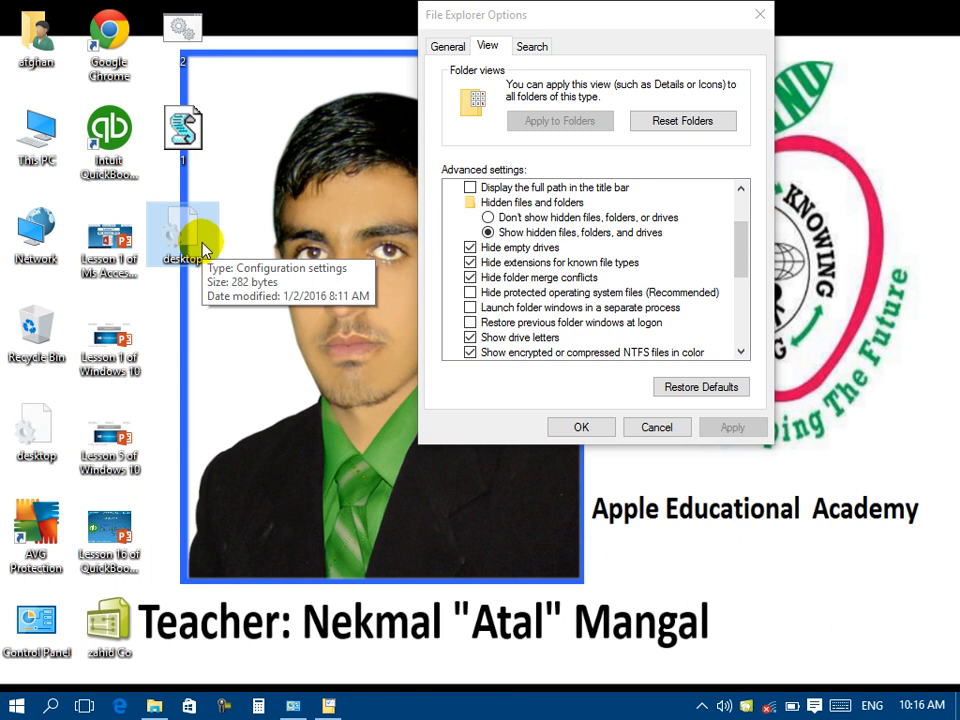
Step: Apply "Hide protected operating system files (Recommended)" turned on, and turn on "Restore previous folder windows at logon", leaving "Launch folder windows in a separate process" off
click(470, 292)
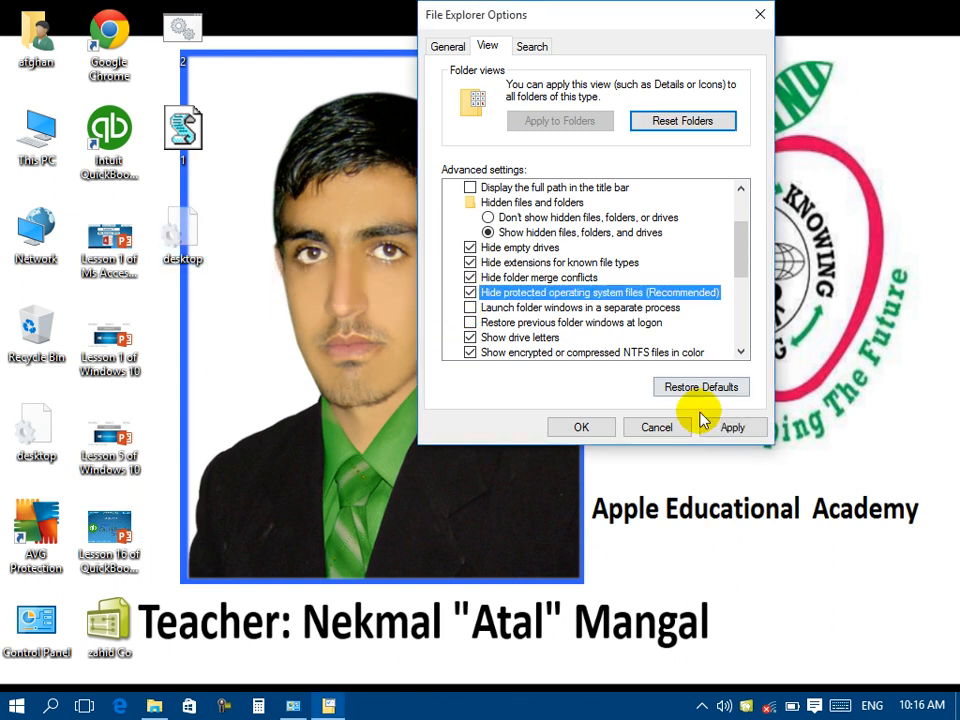
click(727, 428)
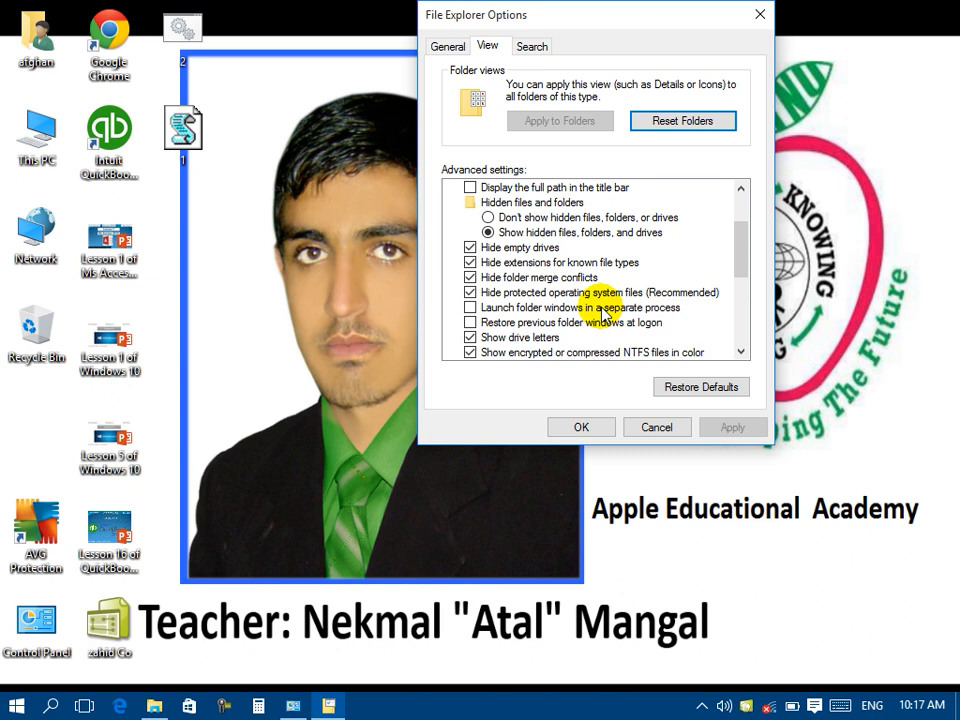
click(470, 322)
click(470, 308)
click(470, 322)
click(470, 308)
click(525, 323)
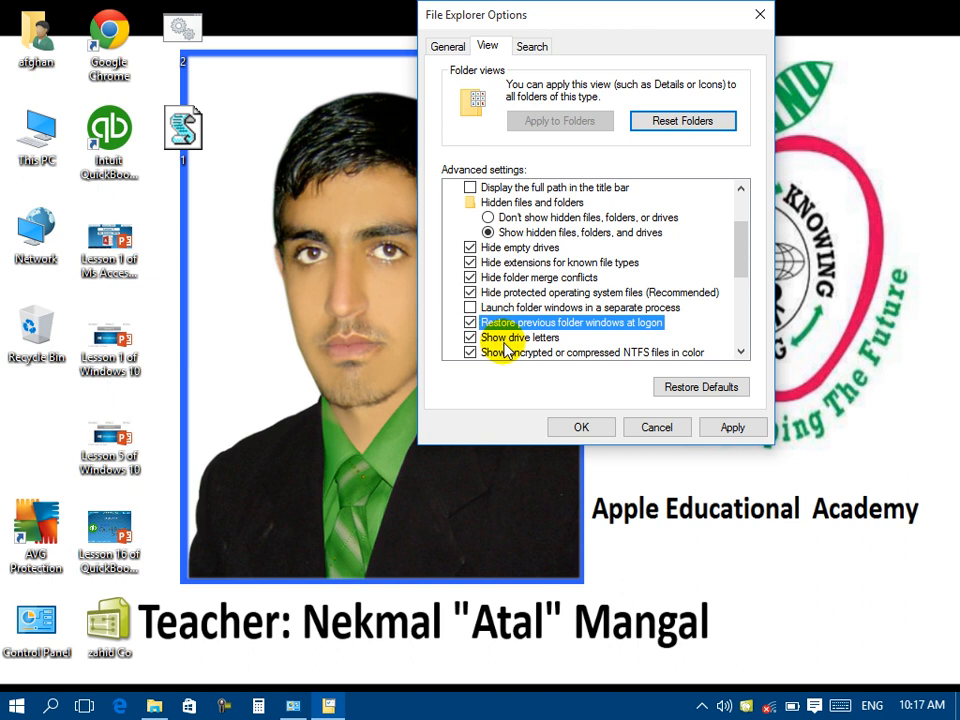
Step: Check the drive names in This PC before and after applying "Show drive letters" turned off
double_click(30, 144)
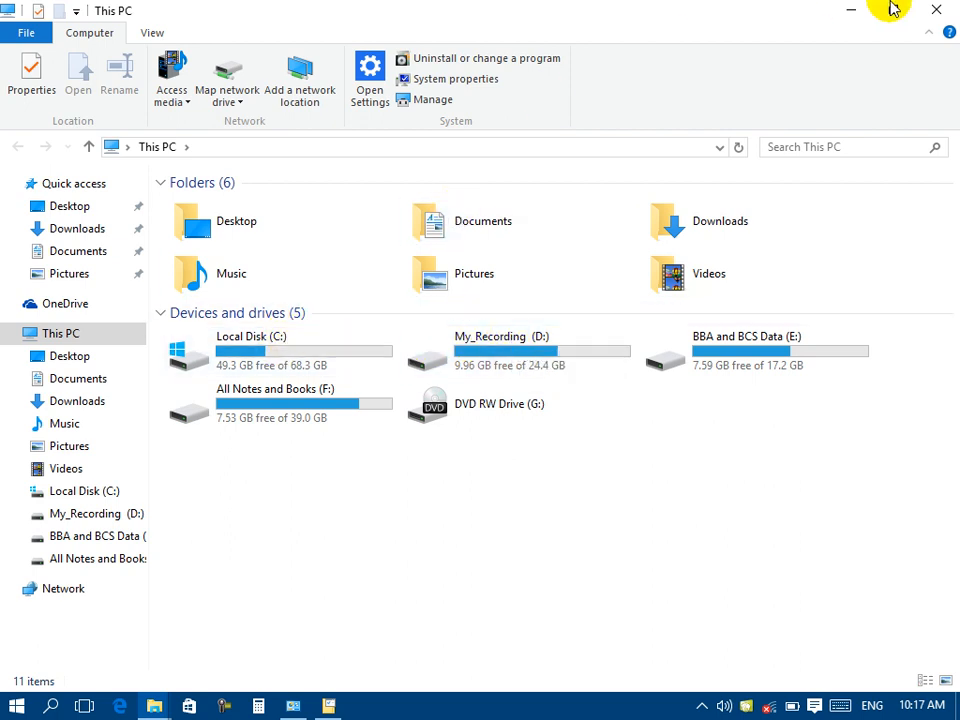
click(851, 10)
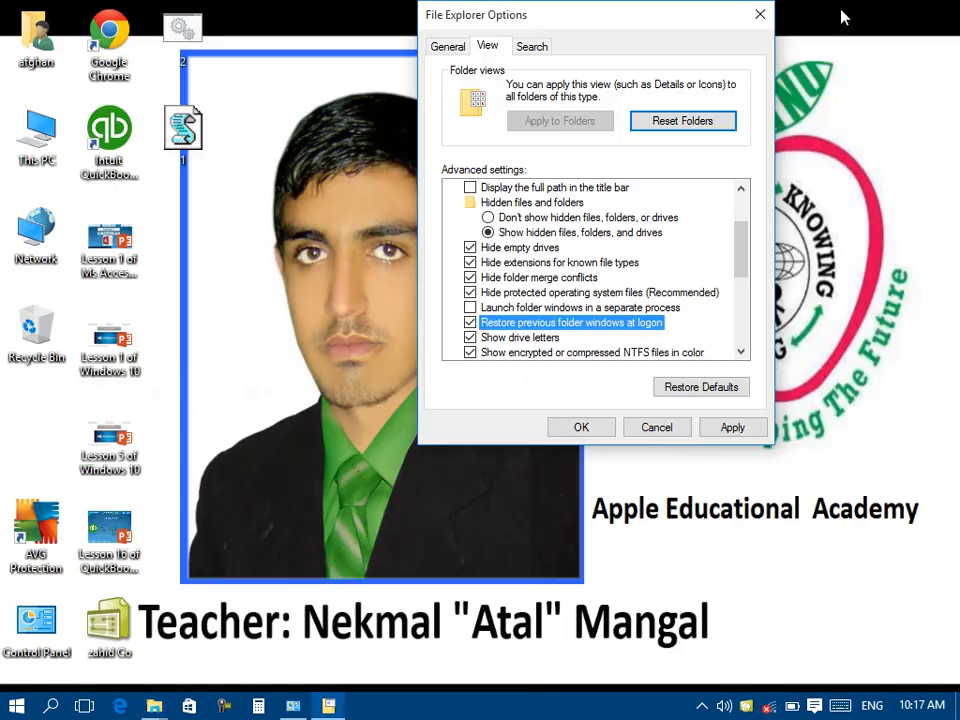
click(535, 338)
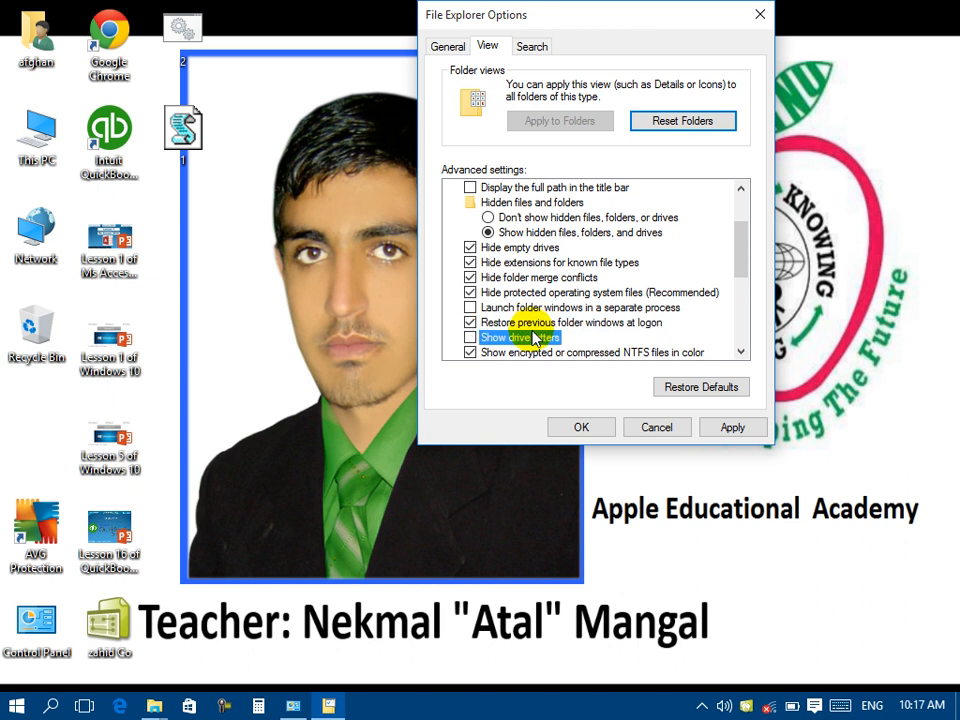
click(731, 426)
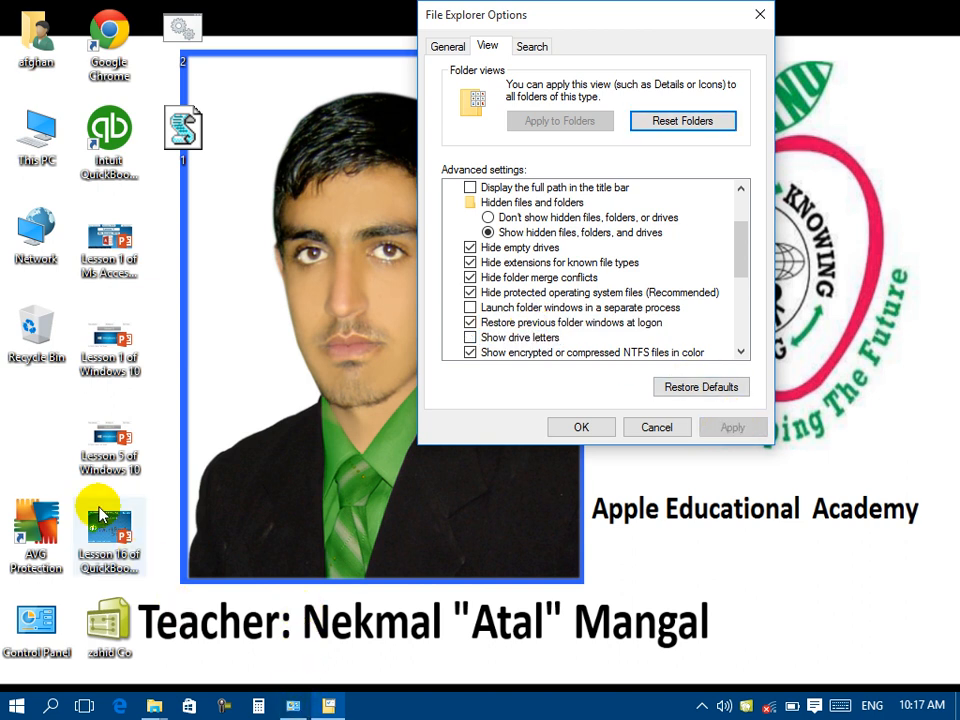
double_click(28, 144)
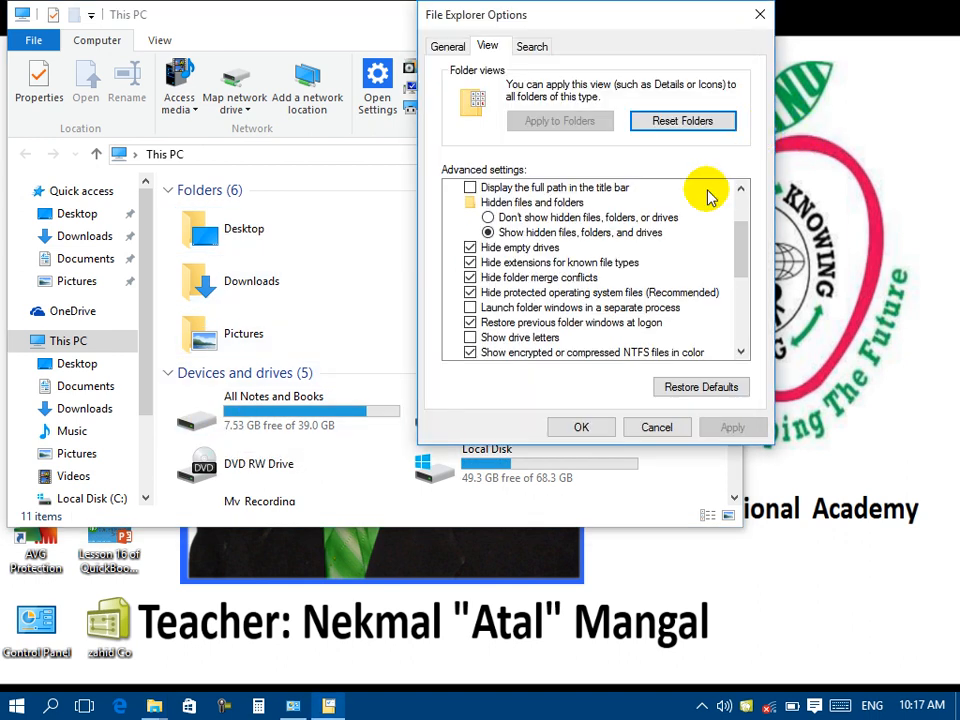
Step: Apply "Show drive letters" turned on and off again to compare the drive names in the open This PC window
click(470, 339)
click(729, 427)
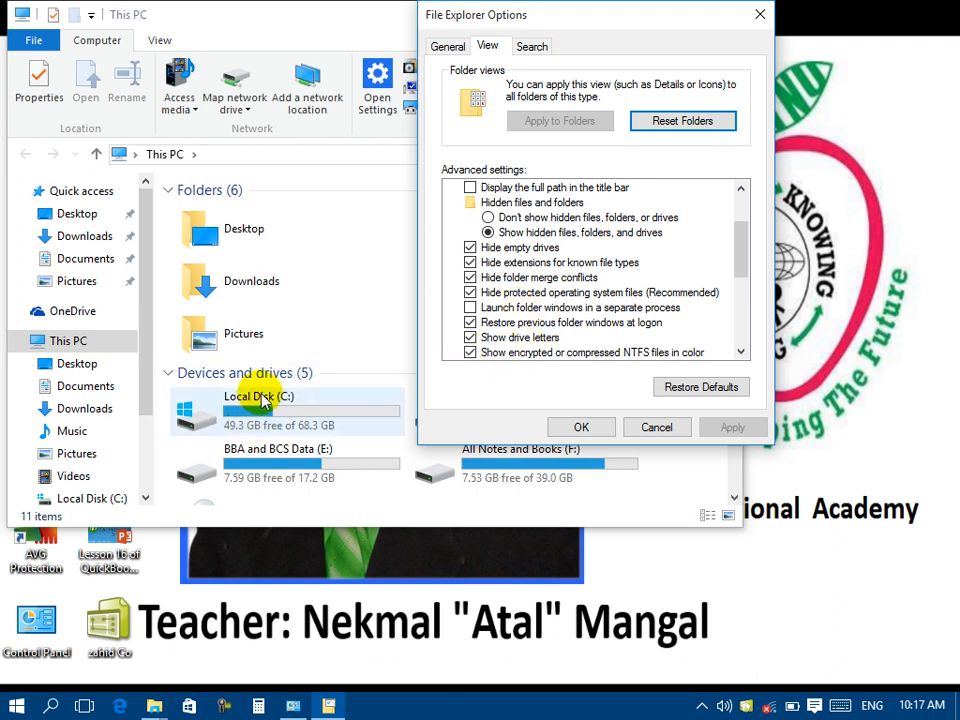
click(469, 337)
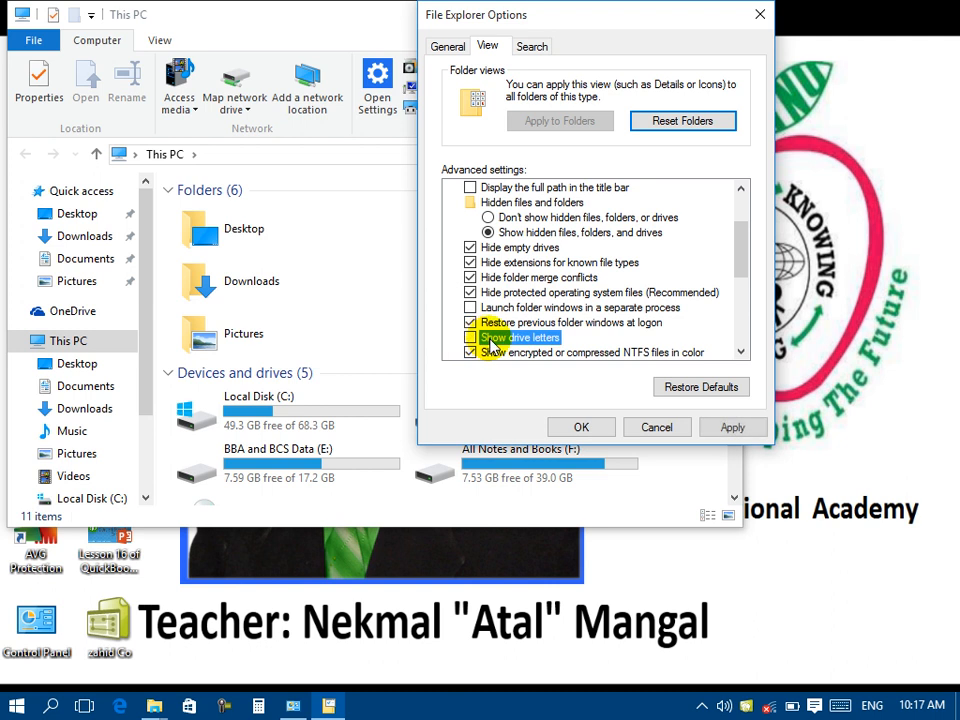
click(752, 432)
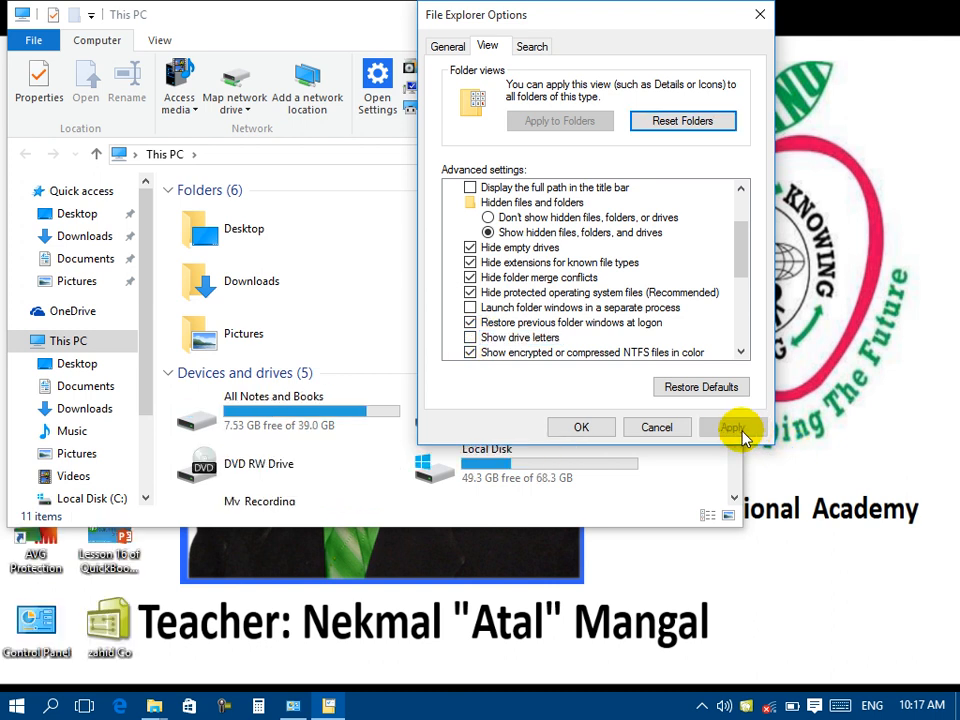
Step: Apply "Show drive letters" turned on, and close File Explorer Options and the This PC window
click(469, 337)
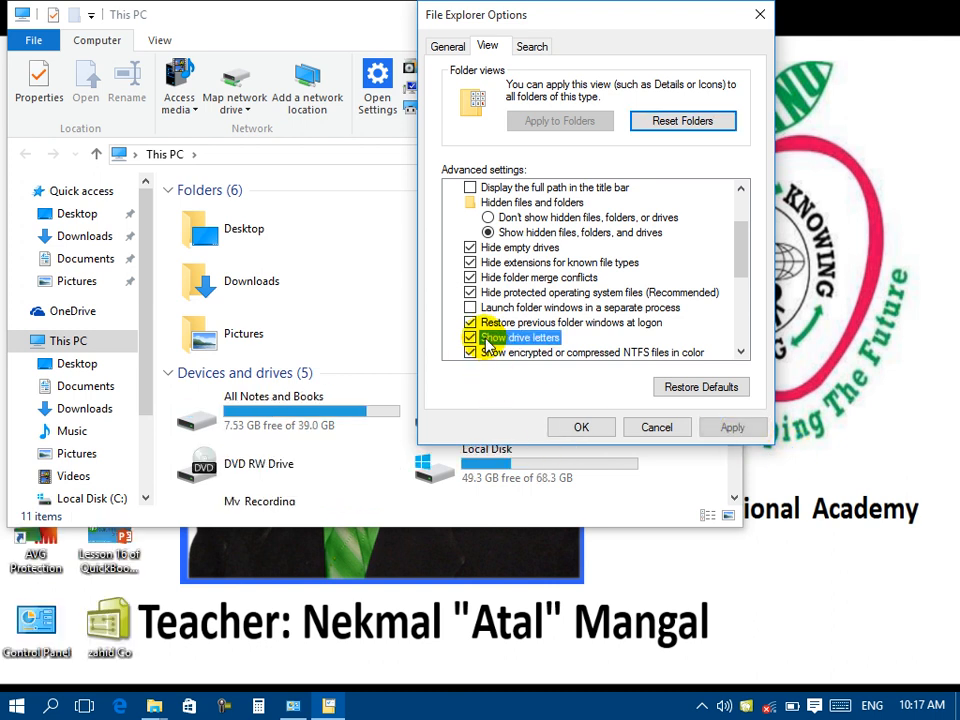
click(760, 429)
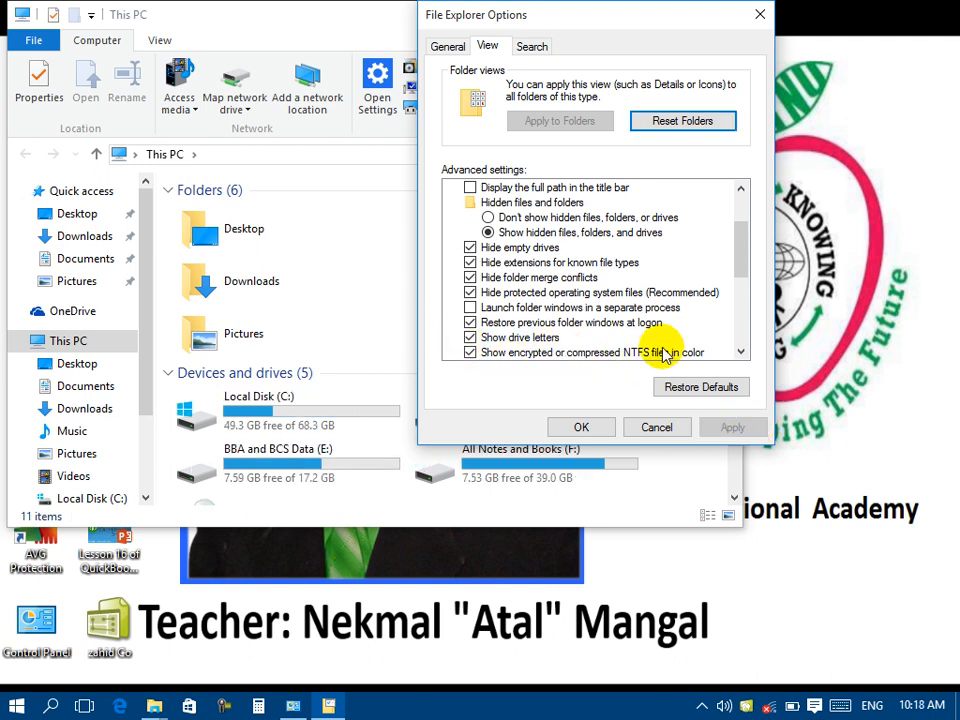
click(581, 426)
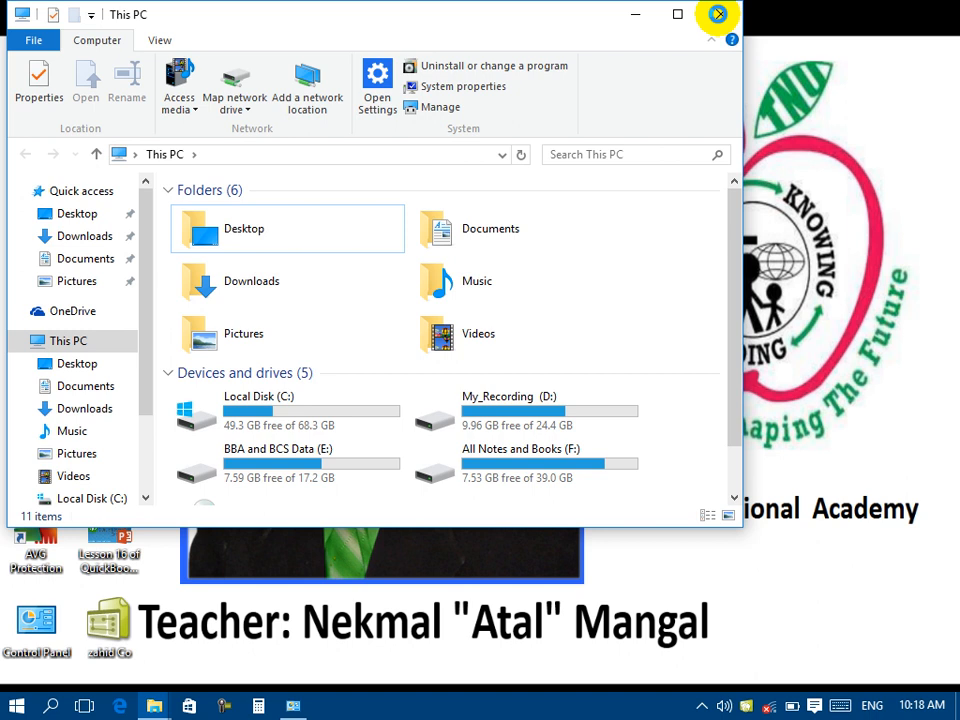
click(640, 22)
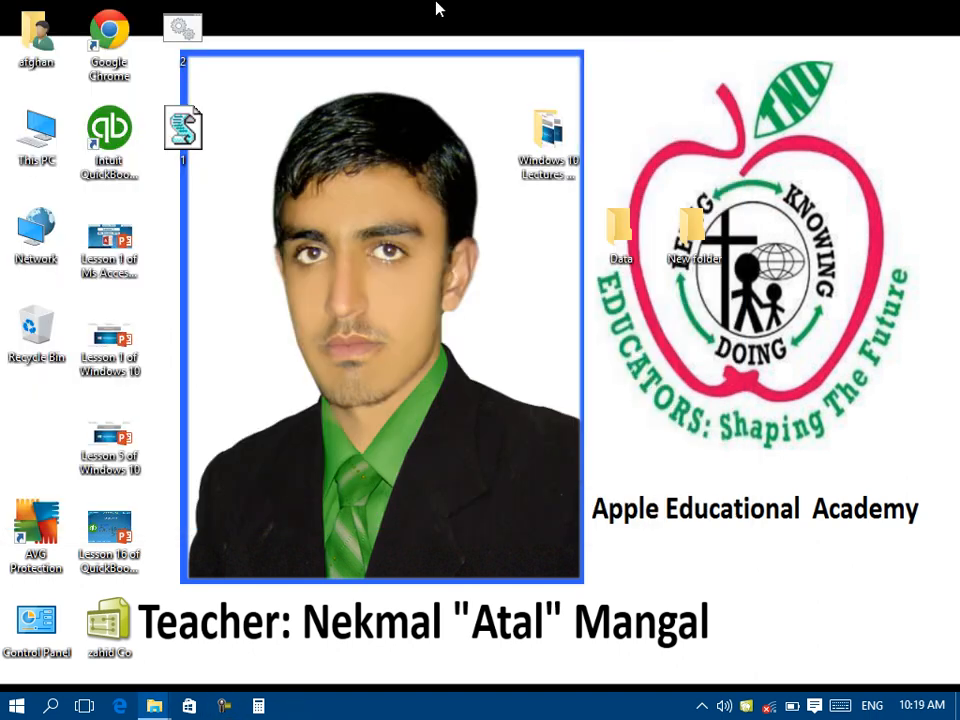
Step: Create a new folder on the desktop and keep its default name
right_click(430, 198)
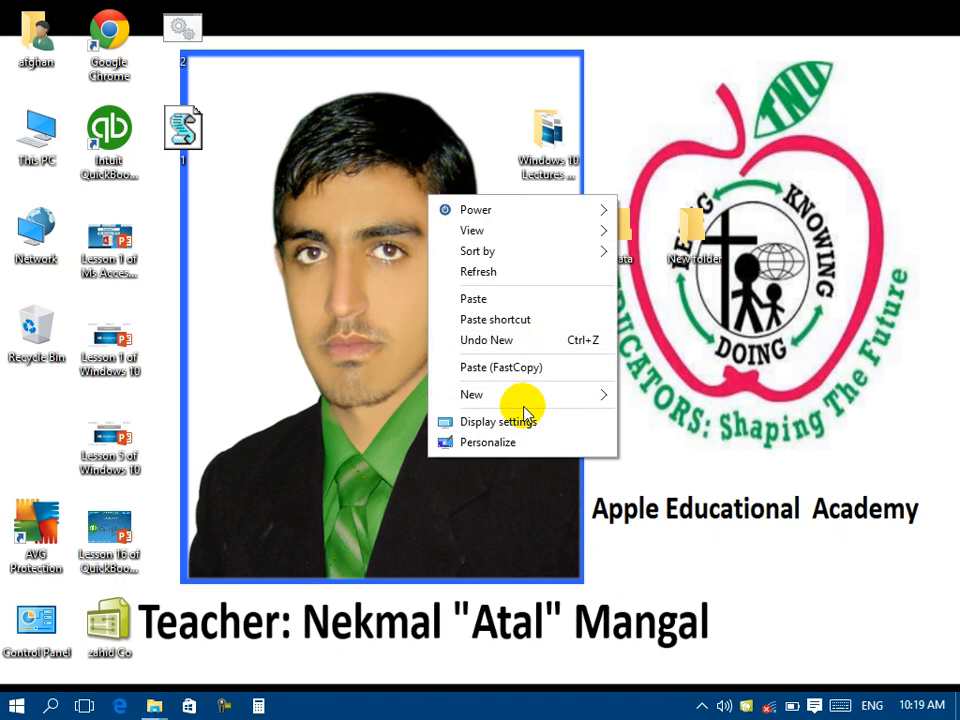
mouse_move(545, 396)
click(671, 392)
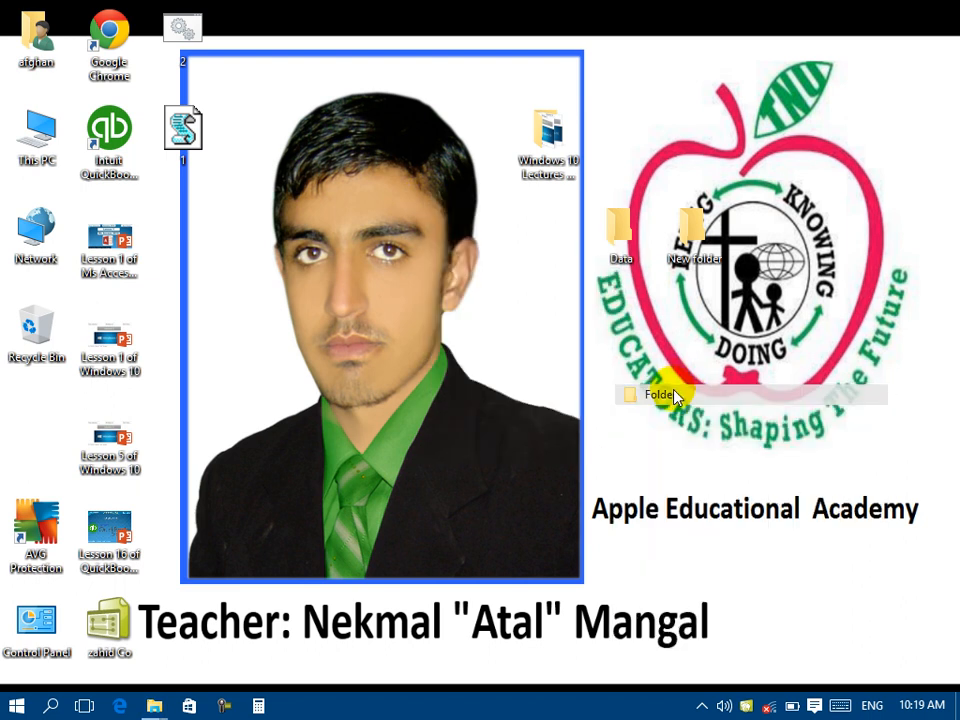
key(Return)
Step: Turn on "Compress contents to save disk space" in the advanced attributes of New folder (2), apply it and select the folder
right_click(469, 221)
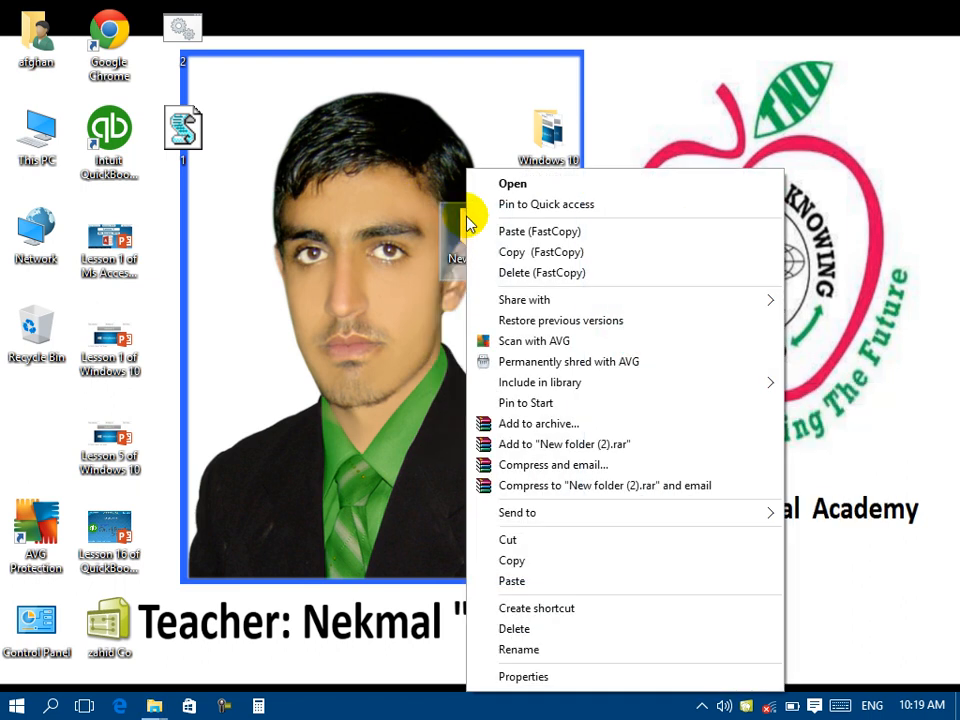
click(527, 677)
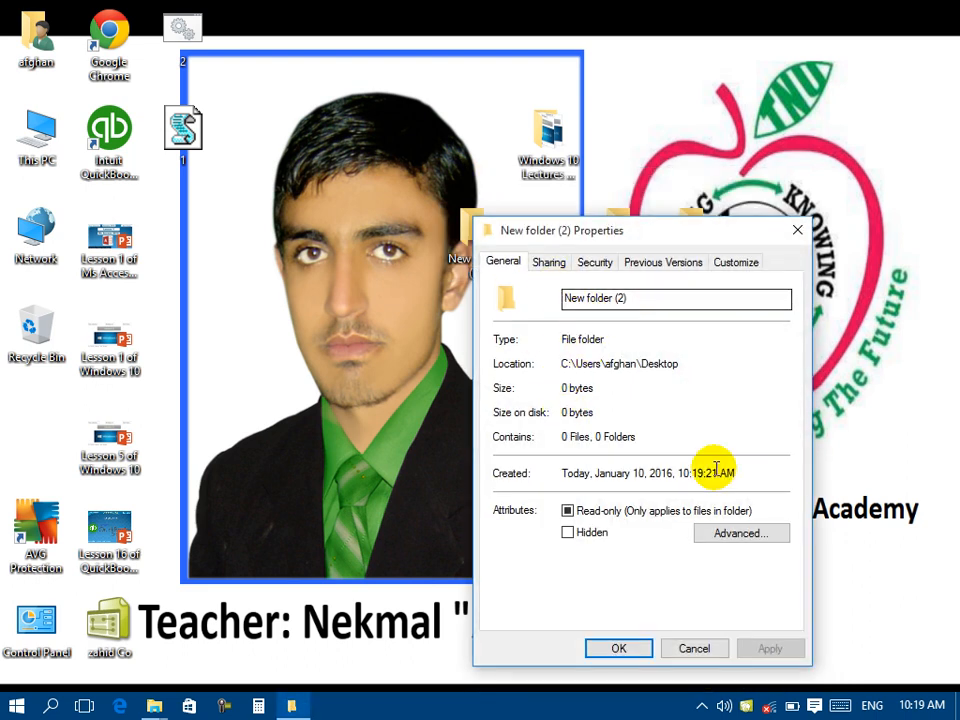
click(748, 533)
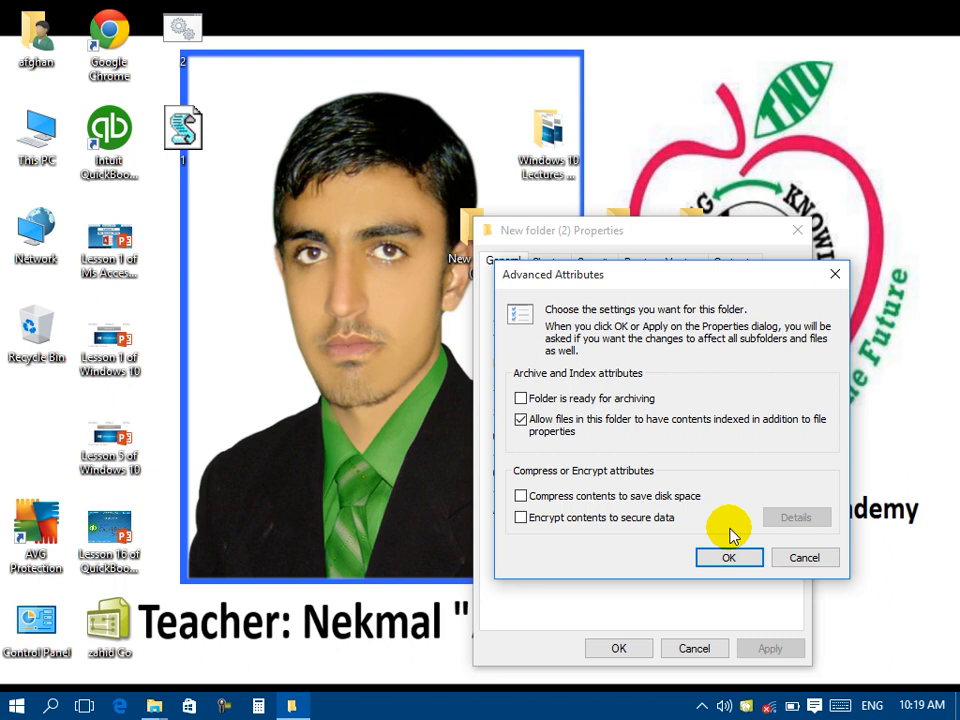
click(551, 500)
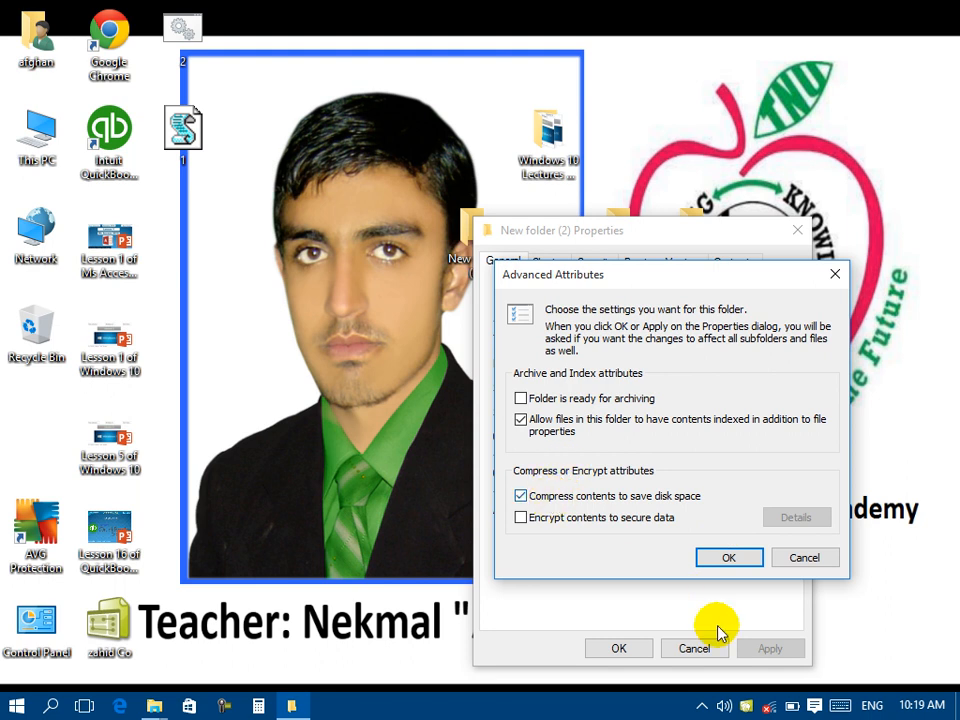
click(730, 557)
click(770, 649)
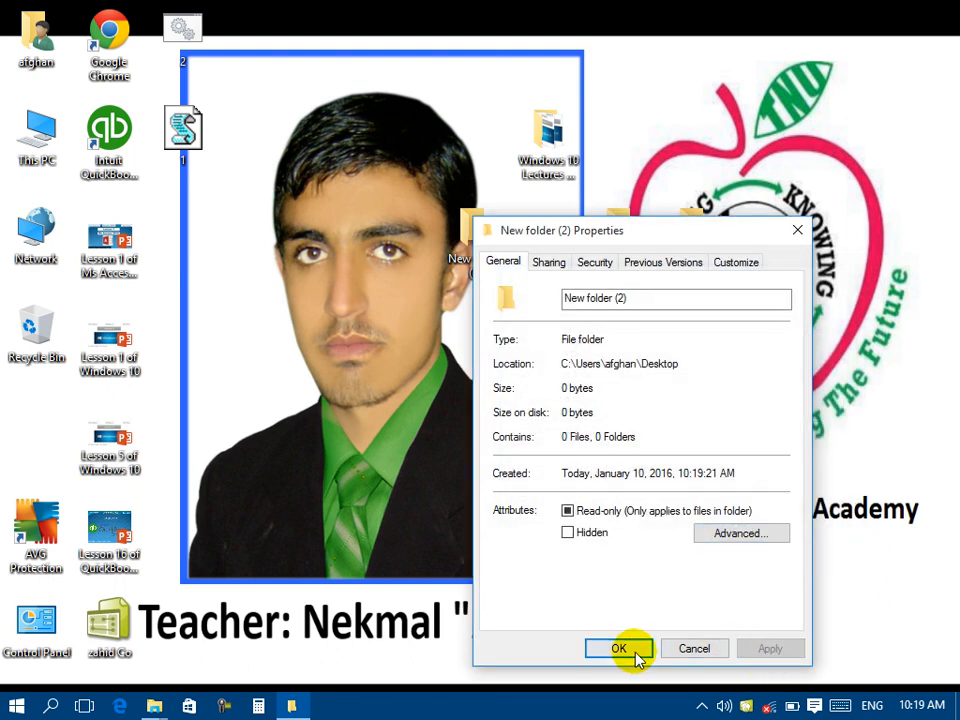
click(634, 648)
click(474, 230)
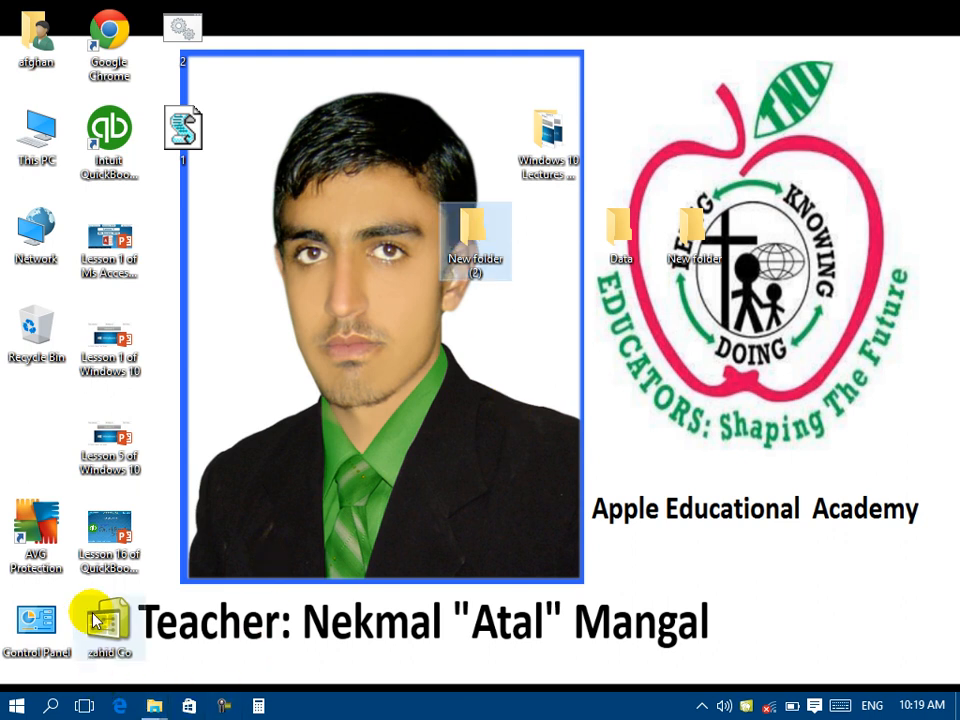
Step: Open File Explorer Options from Control Panel and apply "Show encrypted or compressed NTFS files in color" turned off
double_click(36, 620)
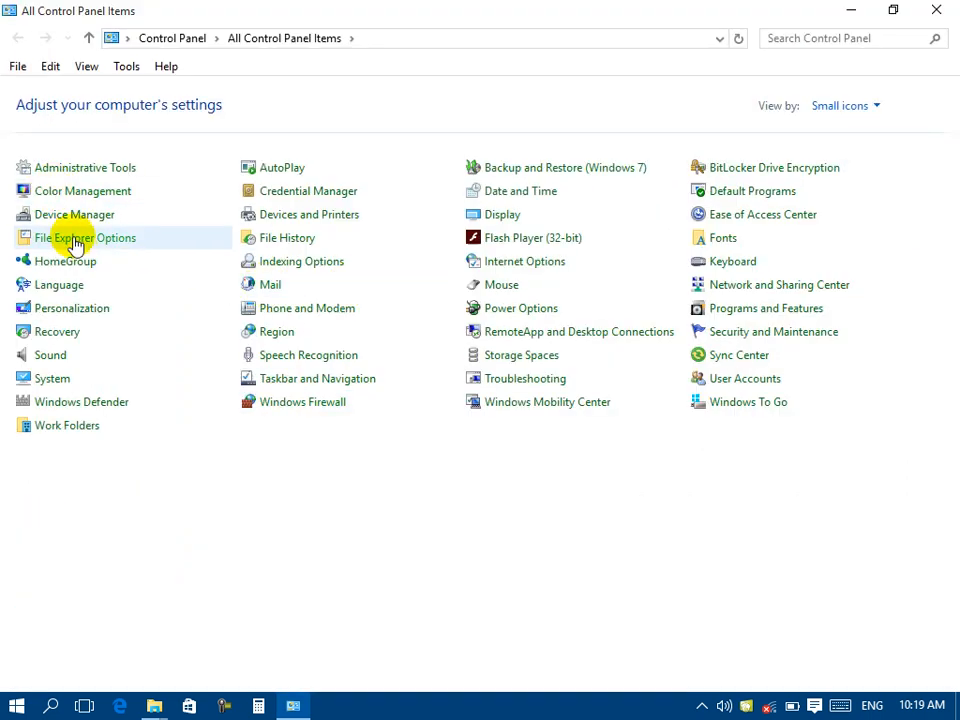
click(78, 248)
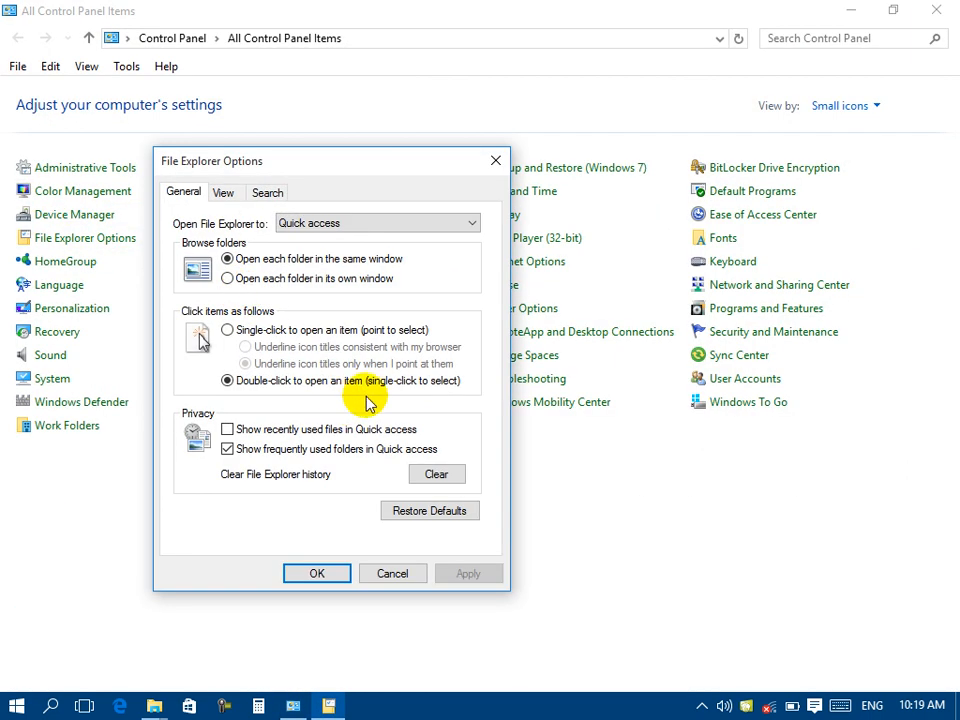
click(228, 196)
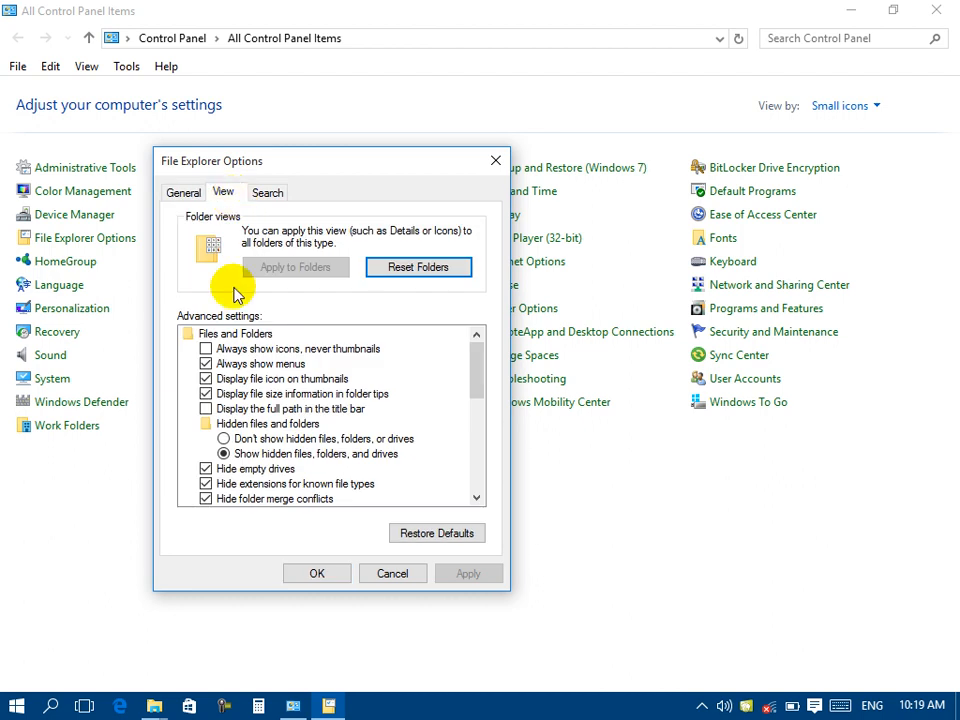
drag(478, 386, 476, 420)
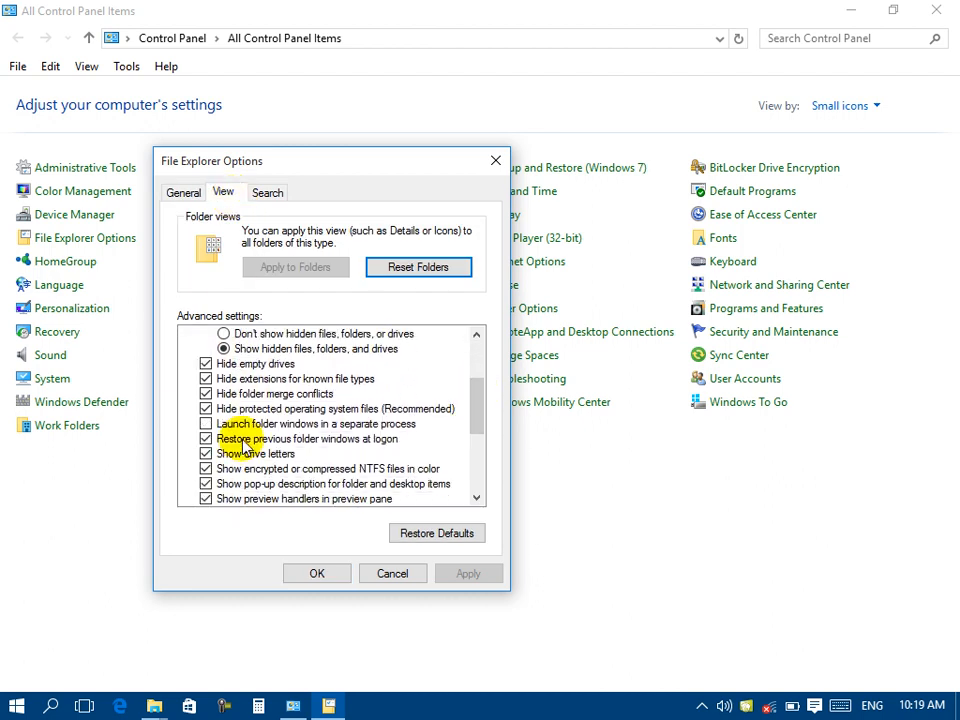
click(244, 470)
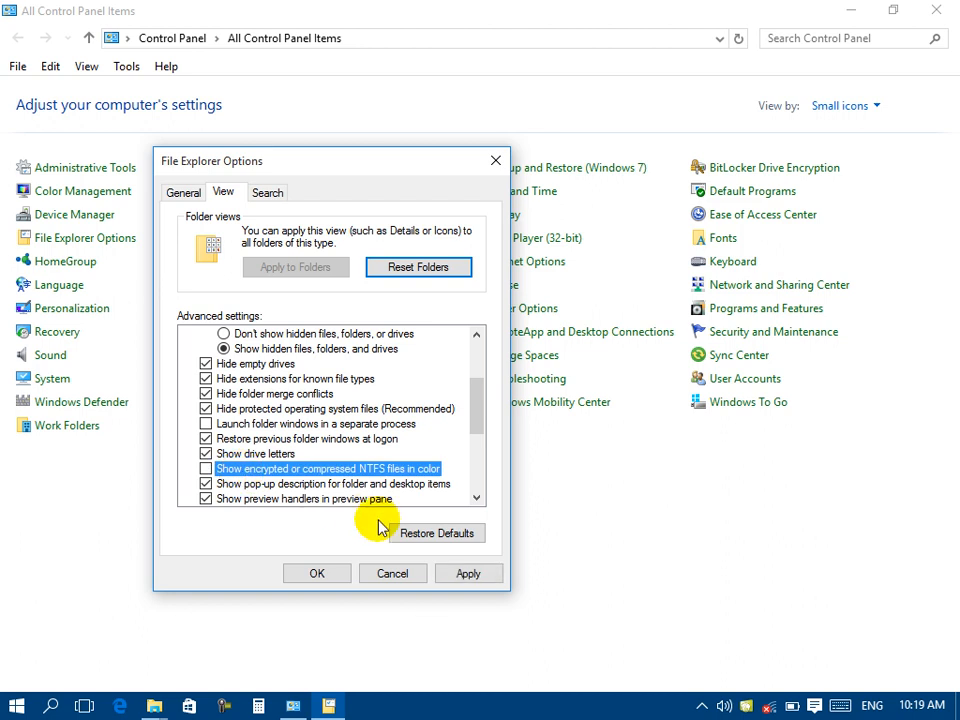
click(465, 575)
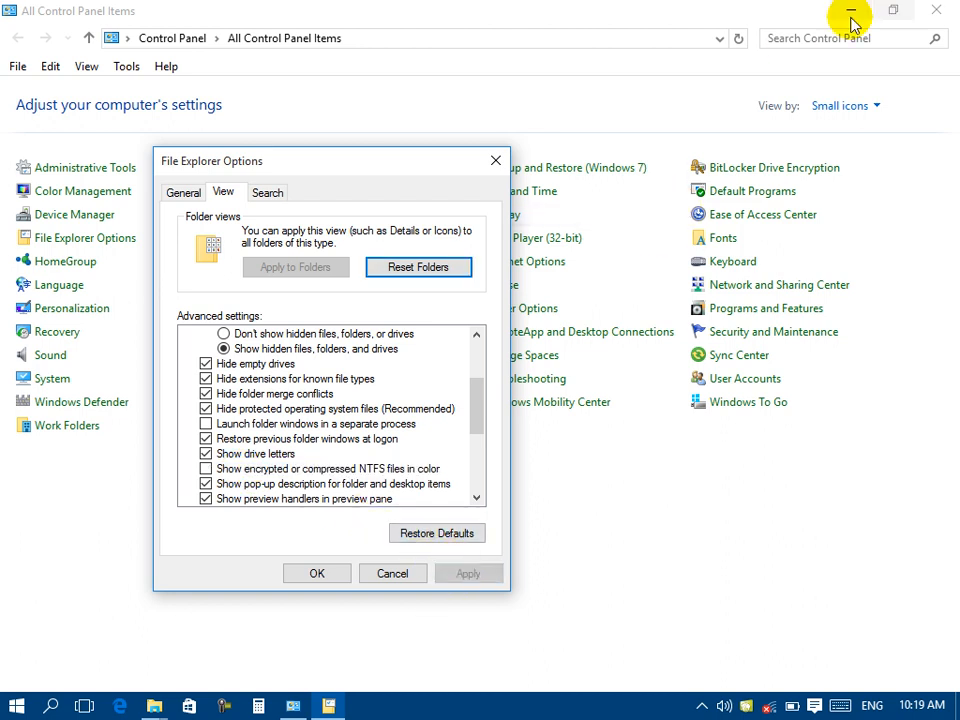
Step: Return to the desktop and select the Data folder and New folder to check the colour of their names
click(850, 12)
click(620, 232)
click(711, 270)
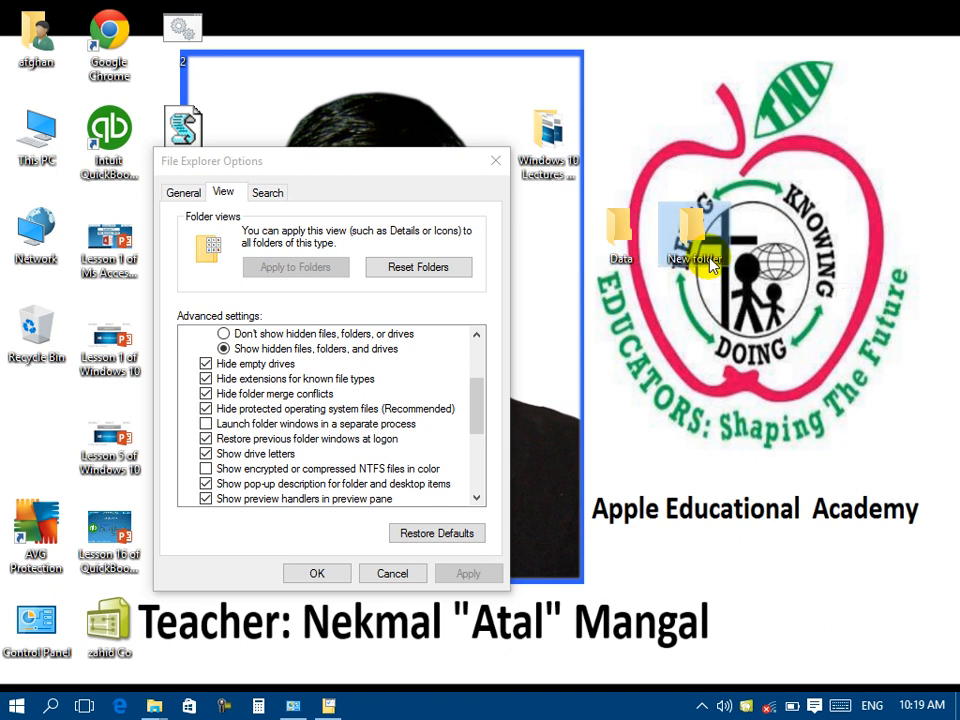
Step: Close File Explorer Options and select the Windows 10 Lectures Notes folder on the desktop to view its pop-up description
mouse_move(711, 266)
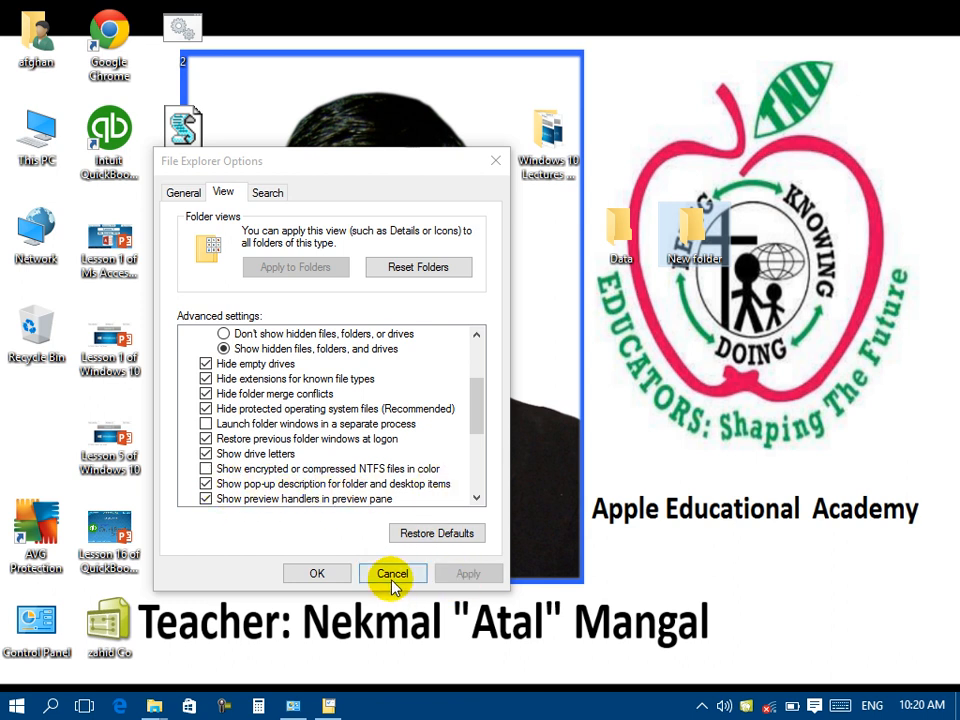
click(347, 574)
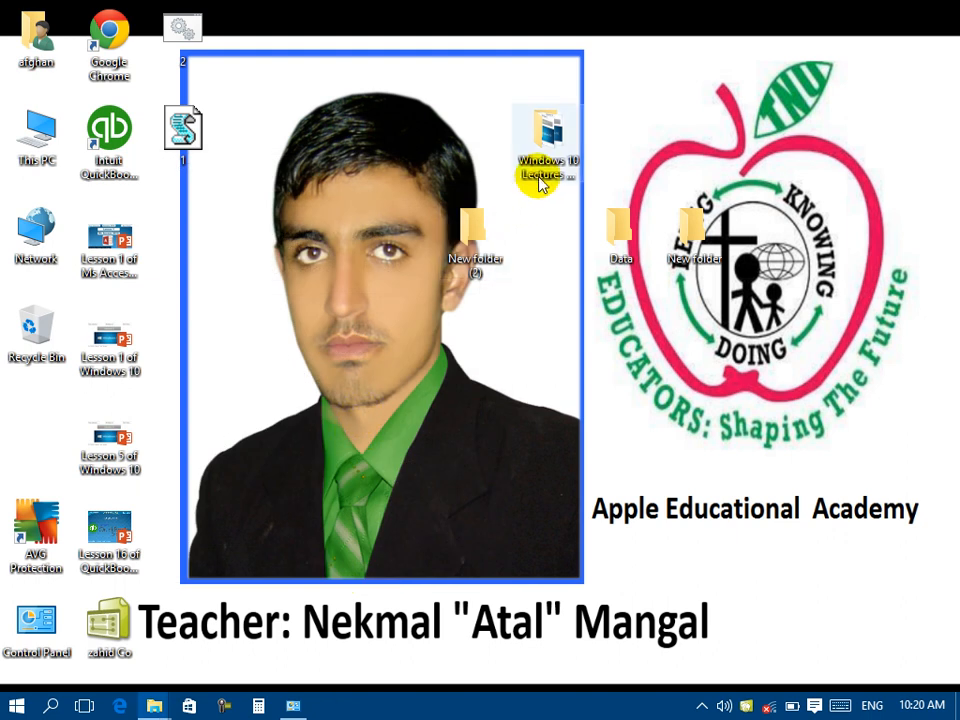
click(550, 160)
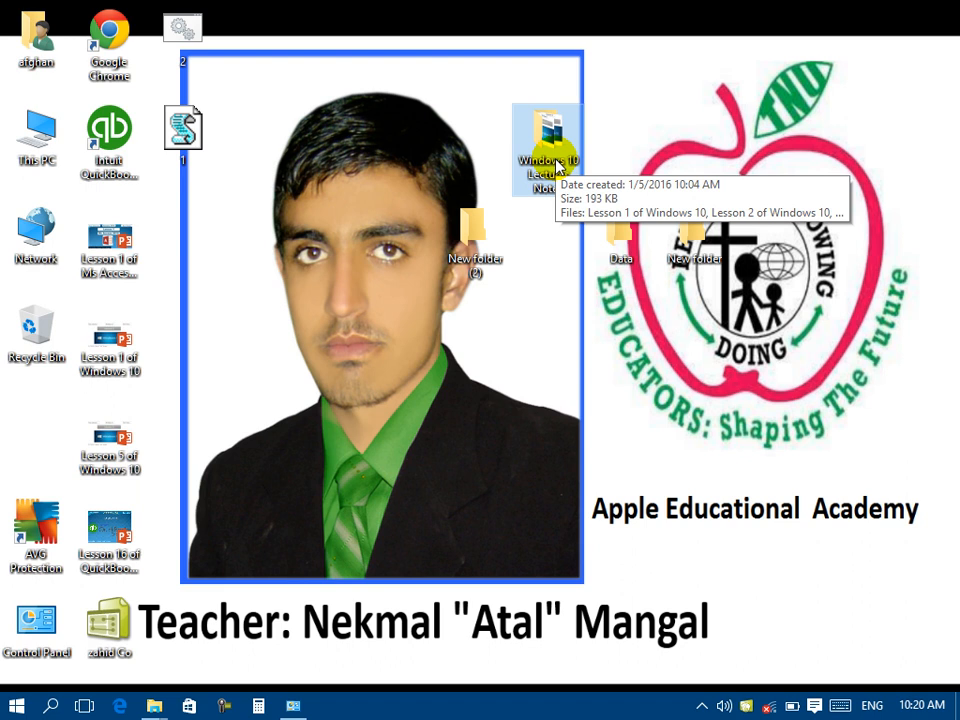
Step: Open File Explorer Options from Control Panel, switch "Show pop-up description for folder and desktop items" off and back on, and apply
click(293, 706)
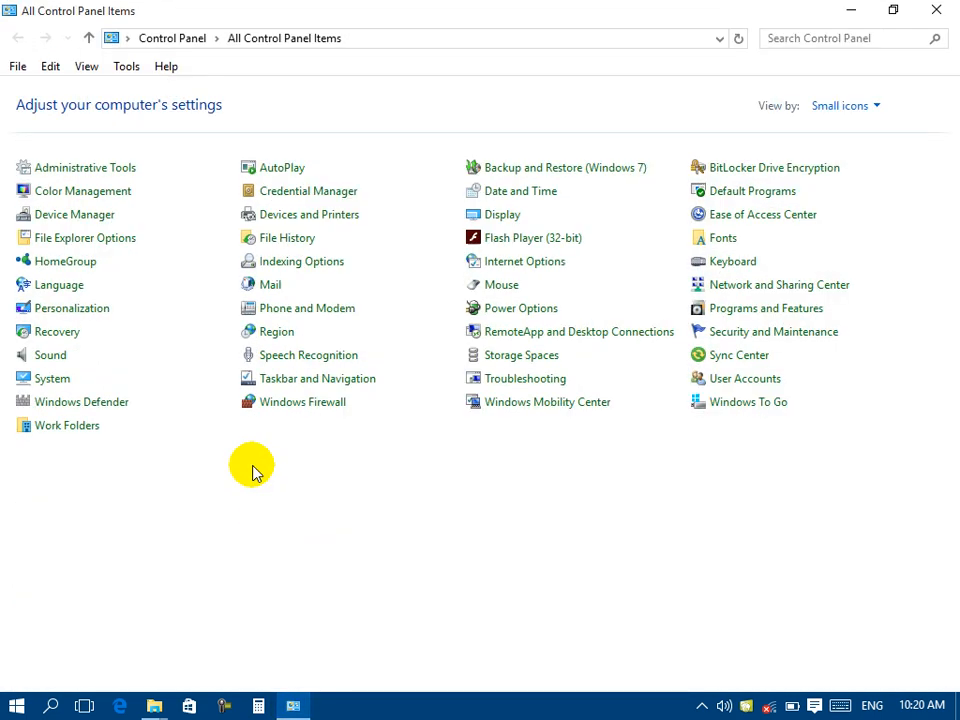
click(50, 240)
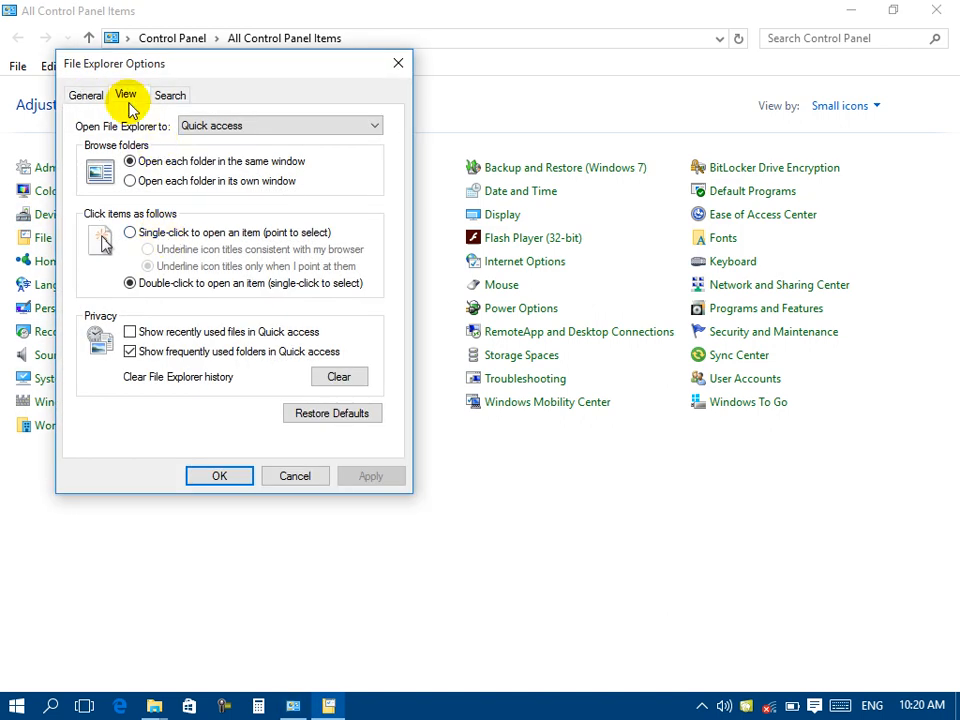
click(126, 96)
drag(380, 288, 381, 332)
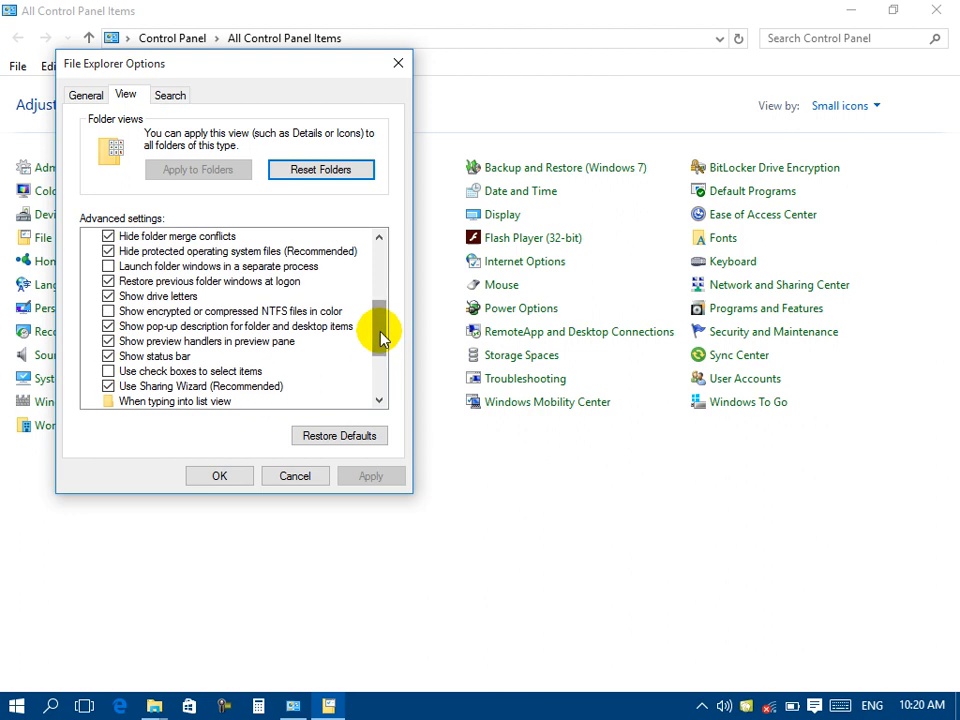
click(121, 331)
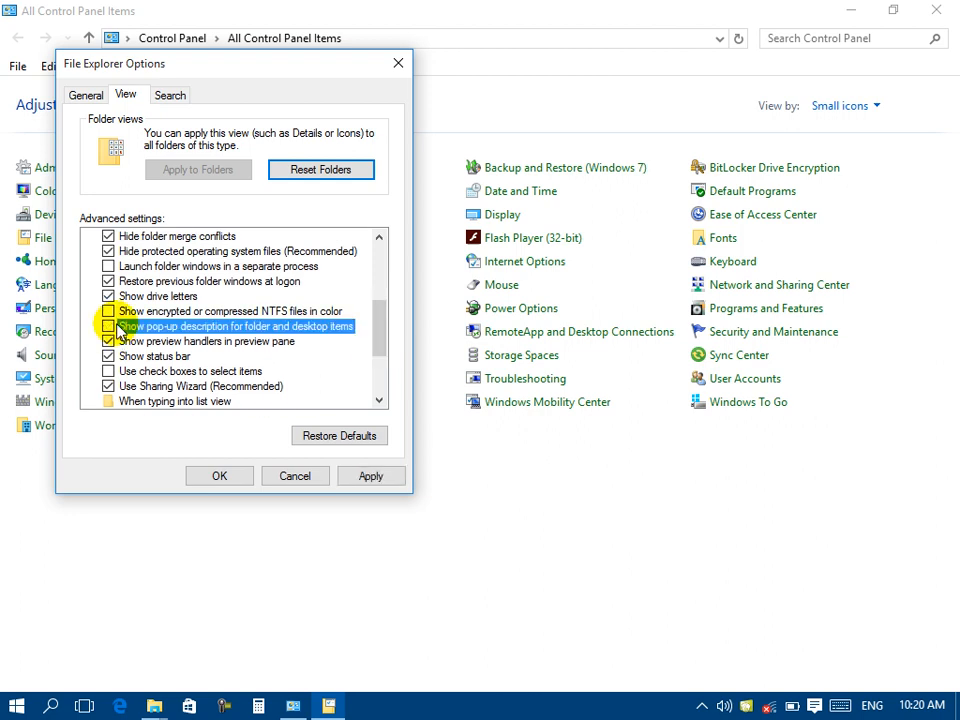
click(108, 326)
click(369, 475)
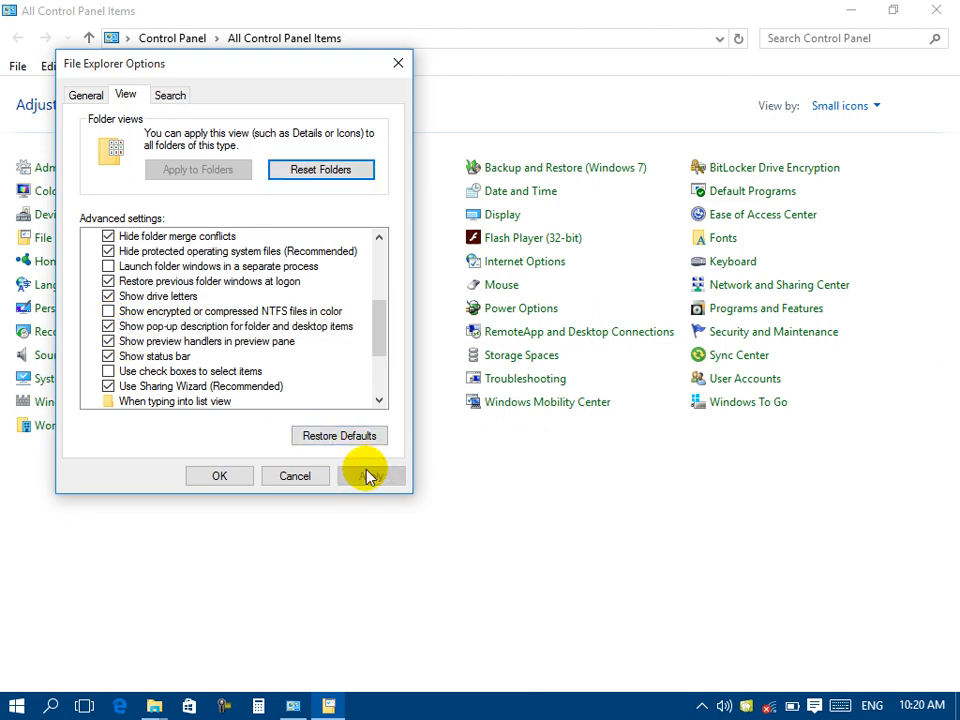
Step: View the Windows 10 Lectures Notes folder from the desktop as large thumbnails, selecting all its lesson files before closing it
click(848, 8)
click(848, 8)
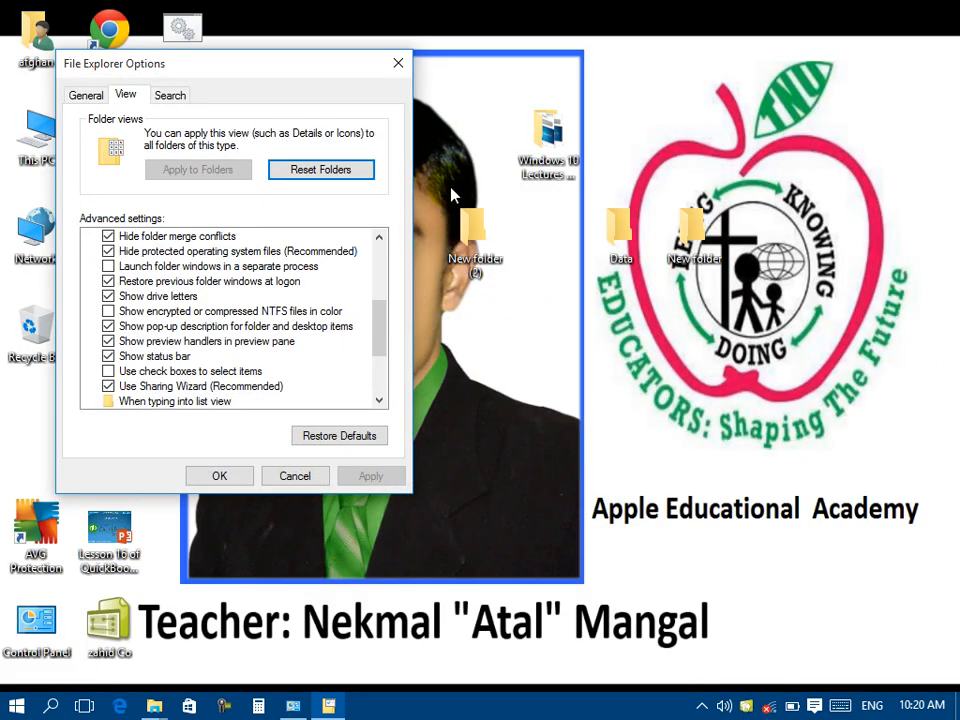
double_click(555, 135)
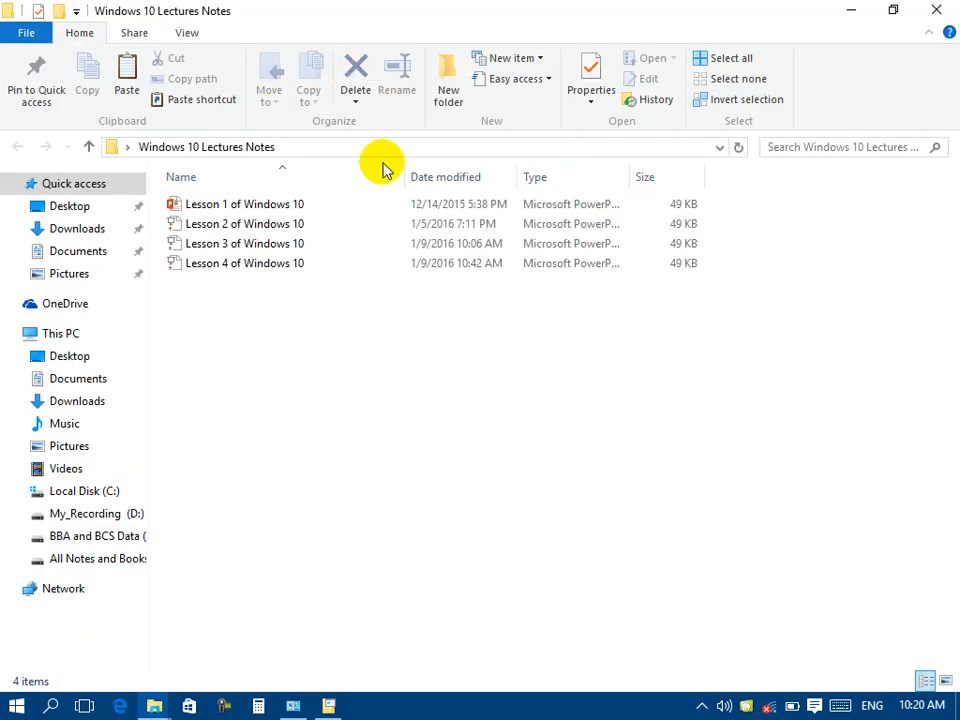
click(947, 682)
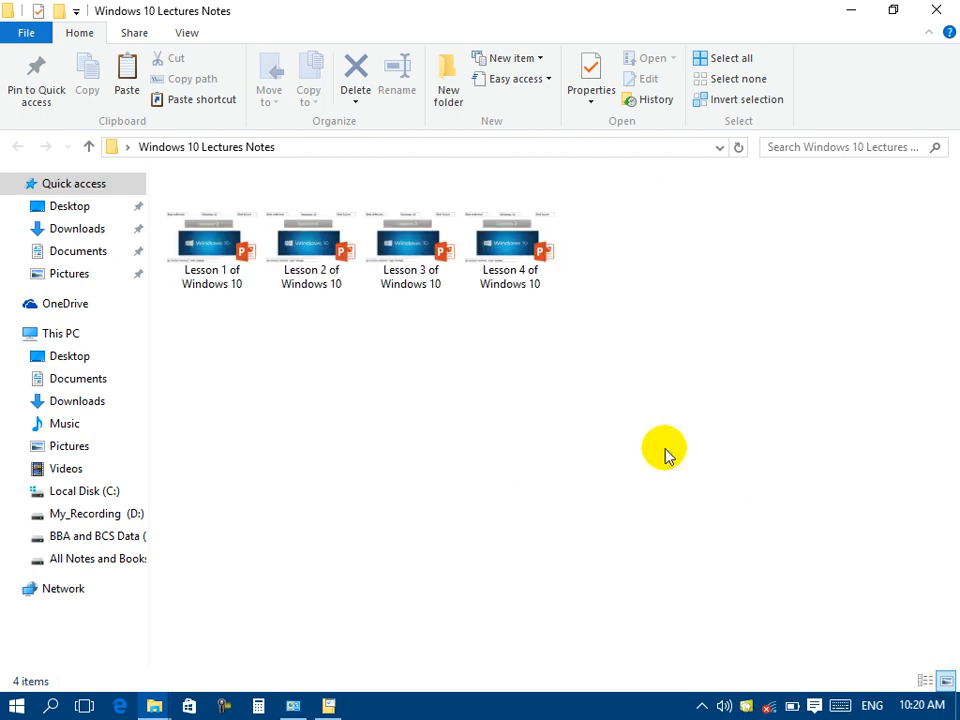
drag(564, 377, 160, 230)
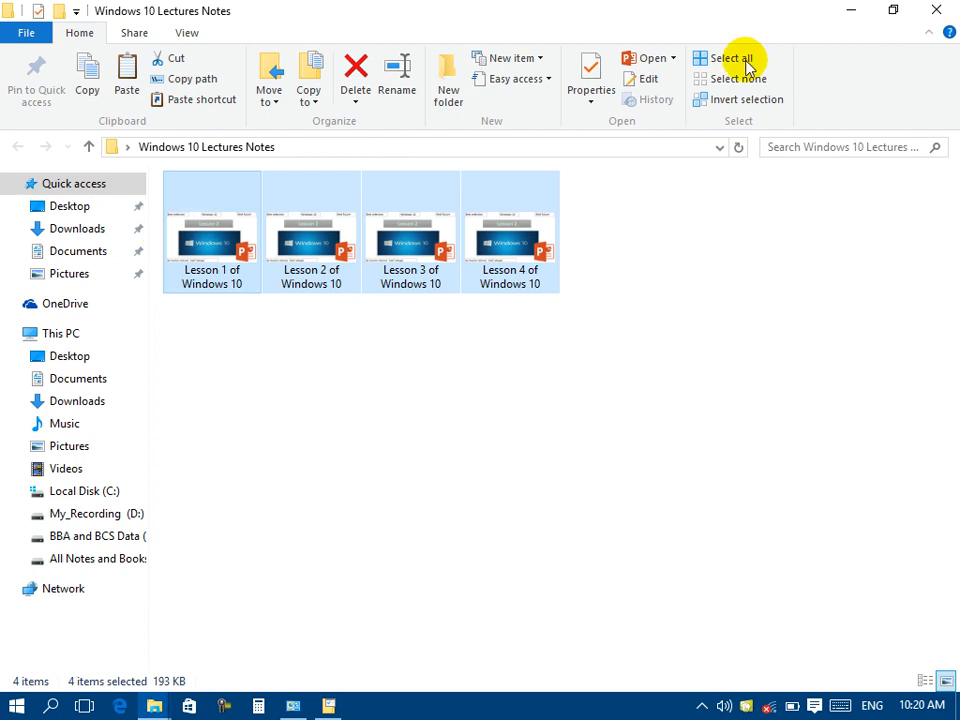
click(938, 10)
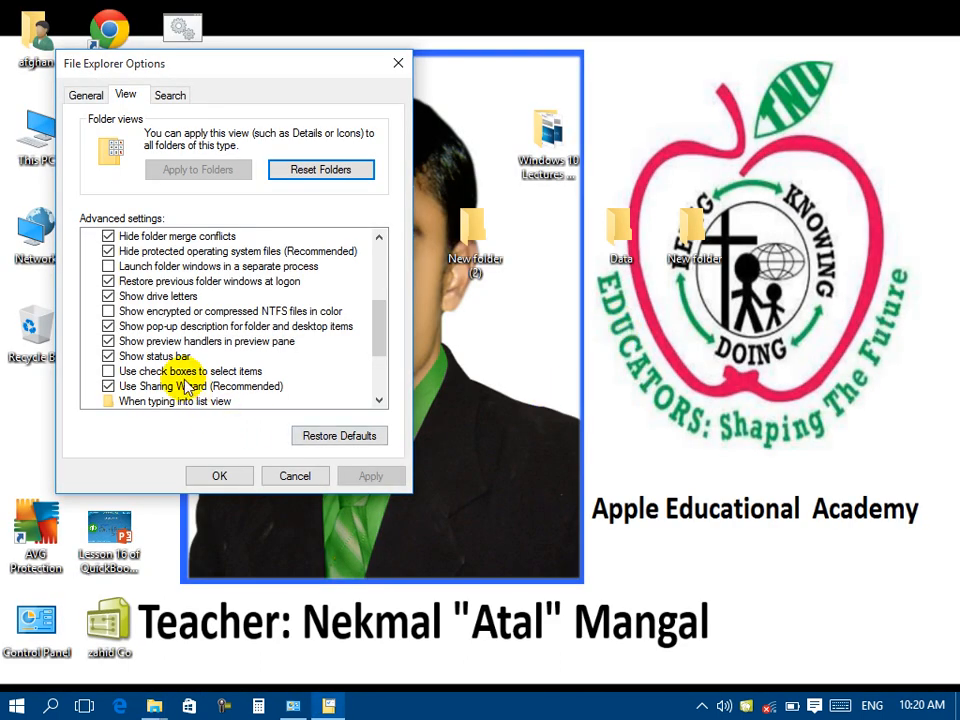
Step: Highlight "Show preview handlers in preview pane" and check the first lesson file in the Windows 10 Lectures Notes folder
click(110, 342)
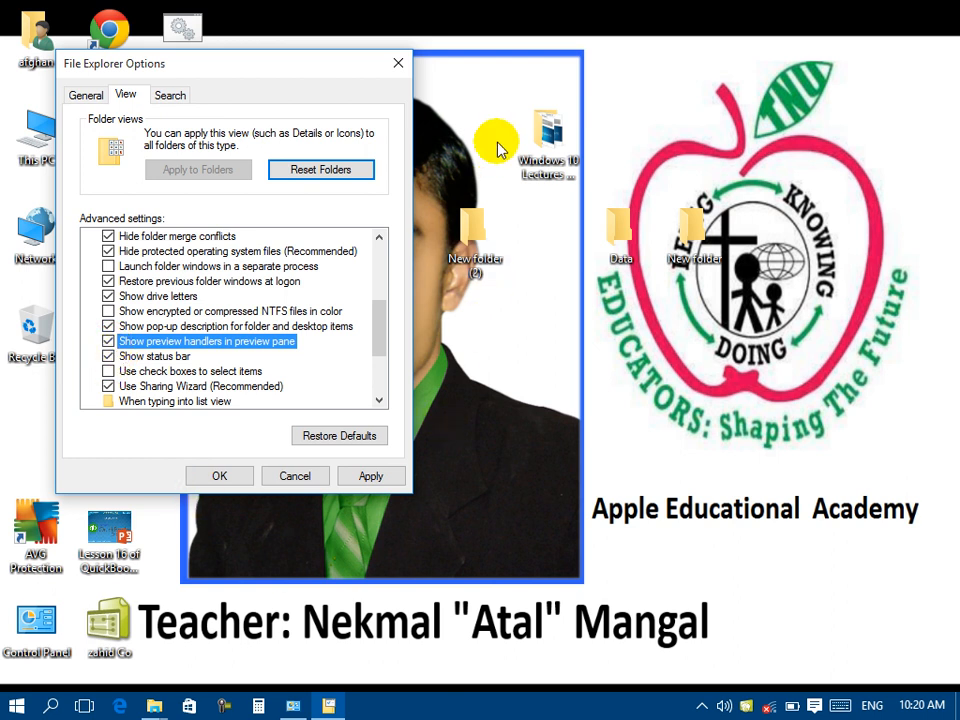
click(537, 145)
double_click(537, 145)
click(207, 232)
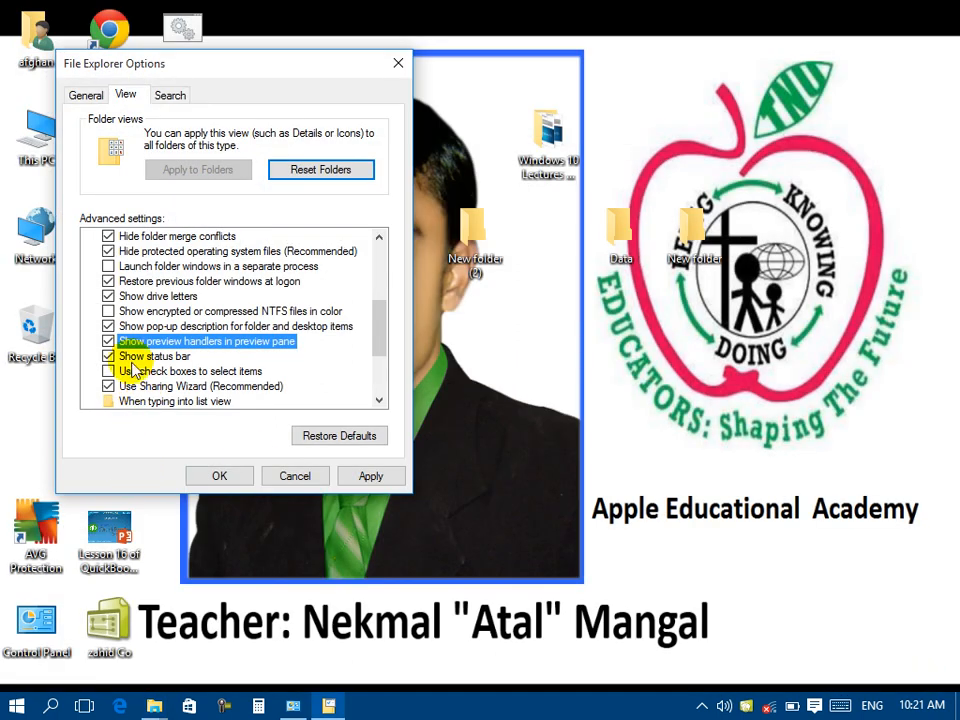
Step: Review the "Show status bar" and "Use check boxes to select items" options in the advanced settings
click(132, 358)
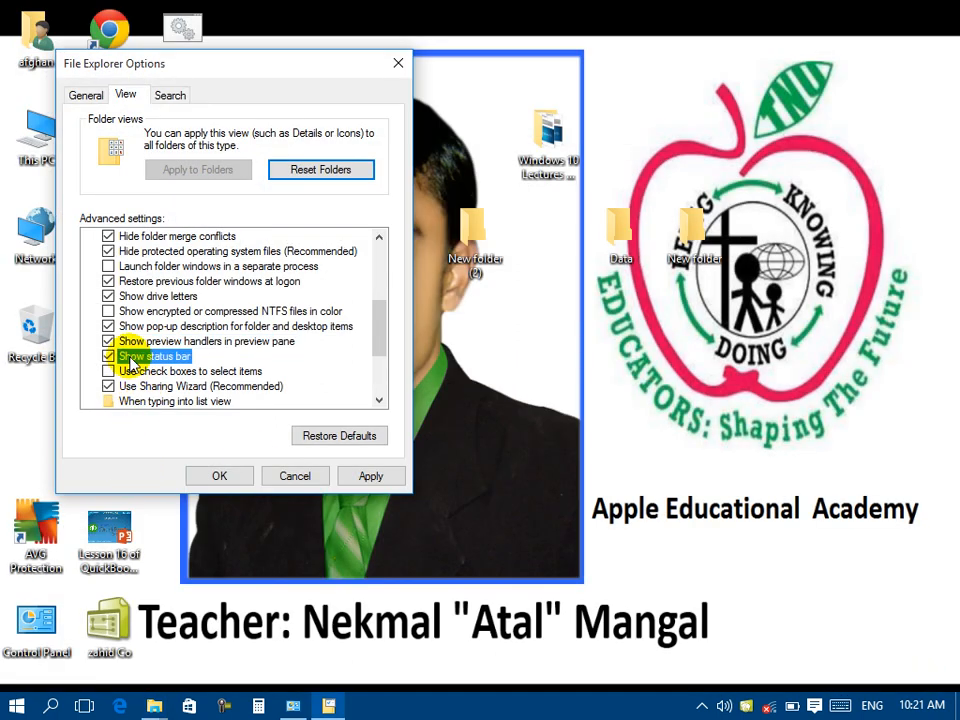
click(130, 374)
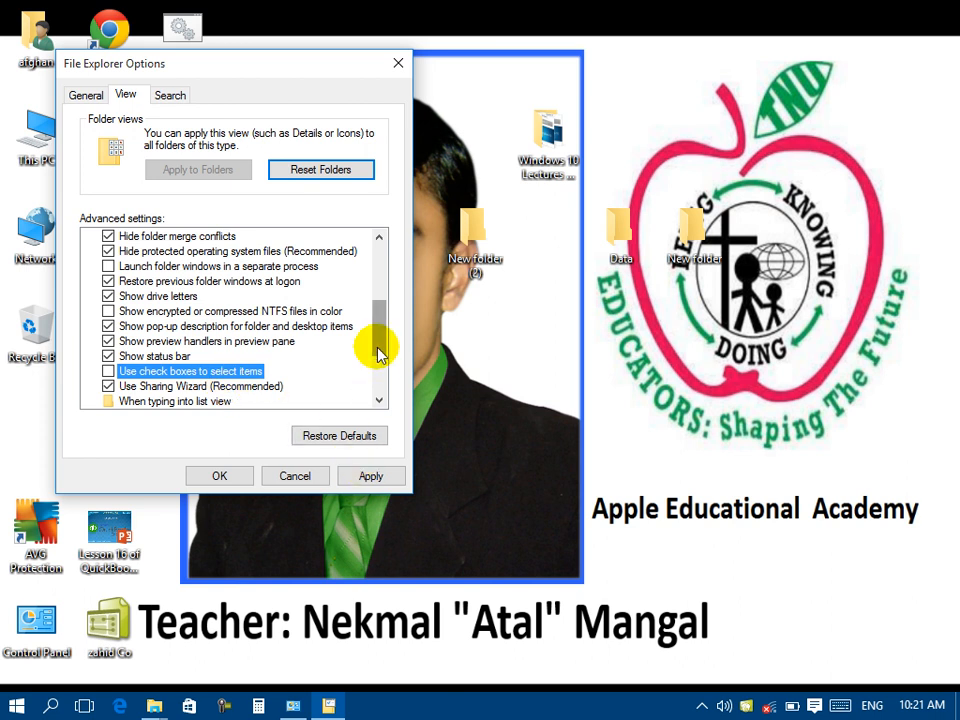
drag(378, 352, 383, 374)
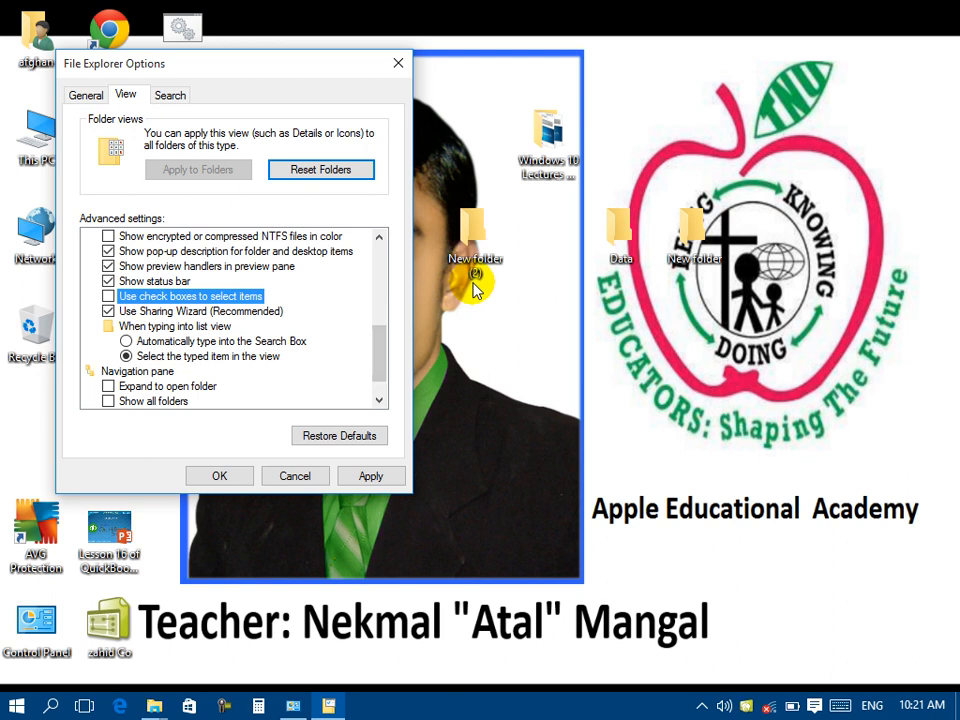
Step: Share the desktop's Data folder with Everyone through the specific people sharing wizard and finish the wizard
click(620, 231)
right_click(620, 231)
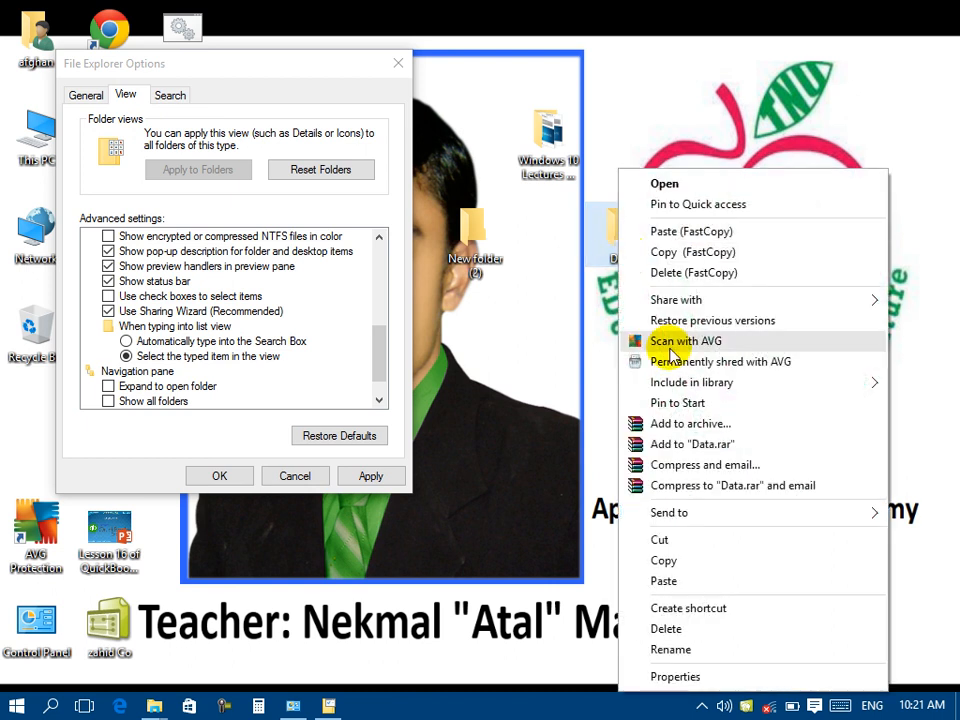
mouse_move(669, 300)
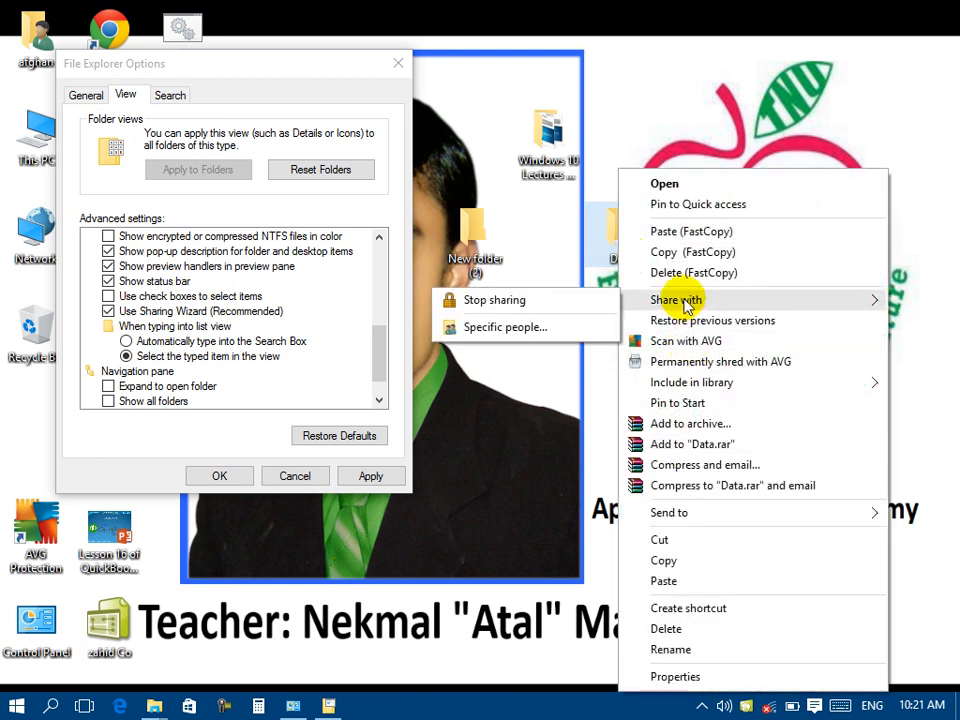
click(532, 330)
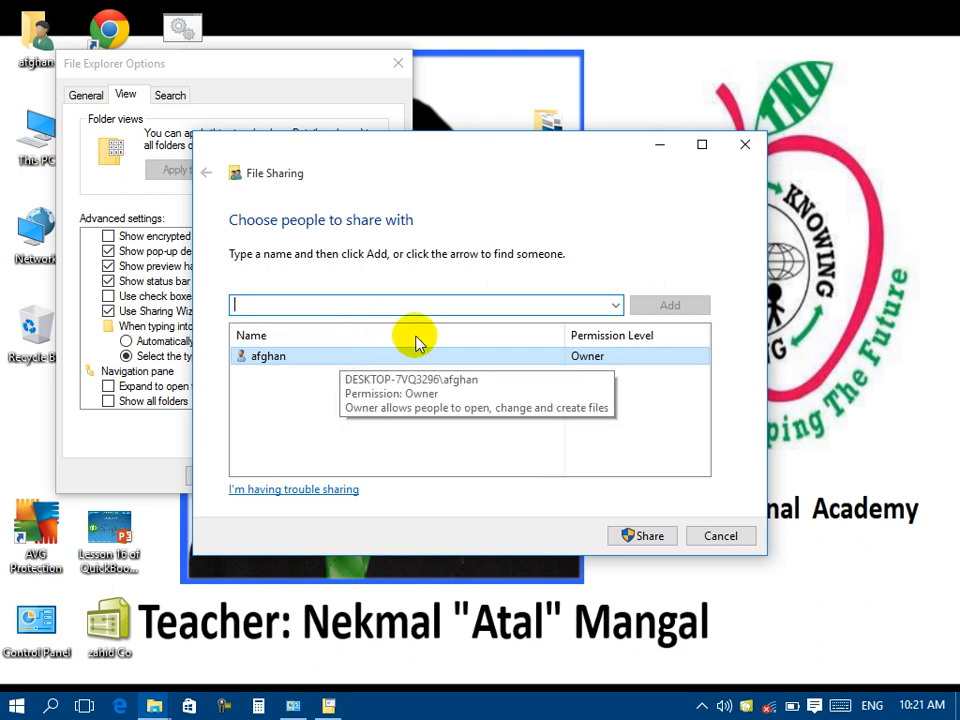
click(615, 305)
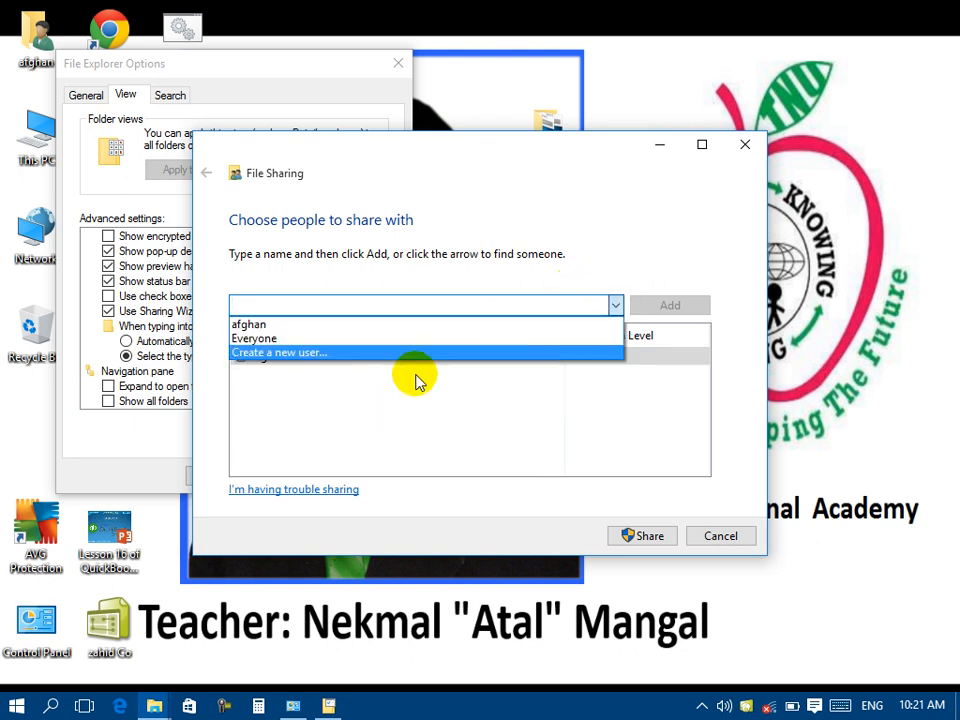
click(293, 338)
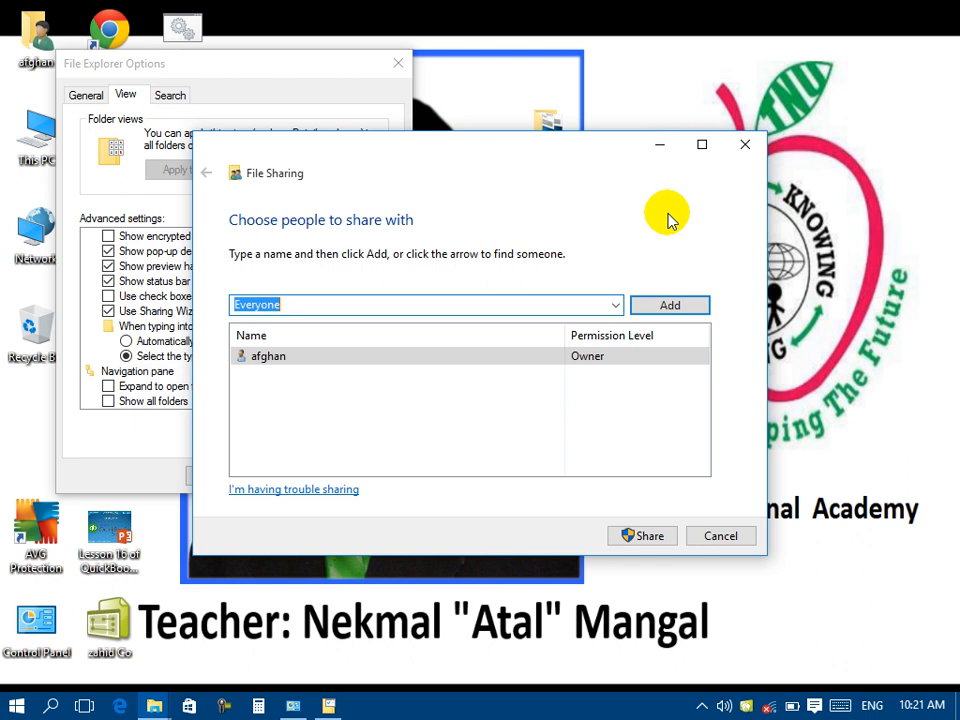
click(676, 321)
click(654, 535)
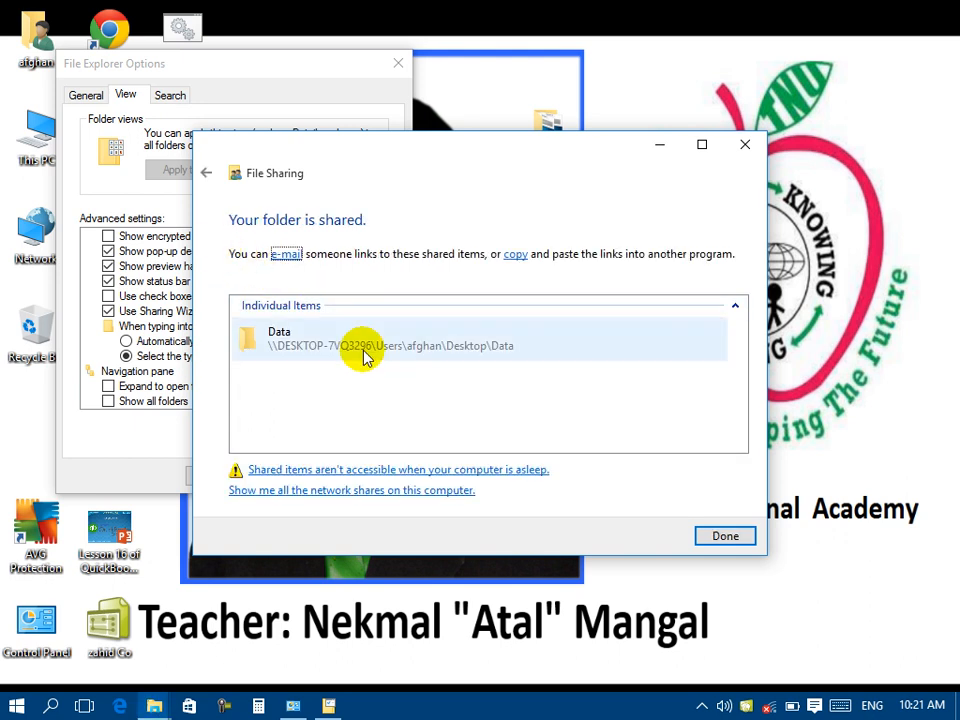
click(745, 536)
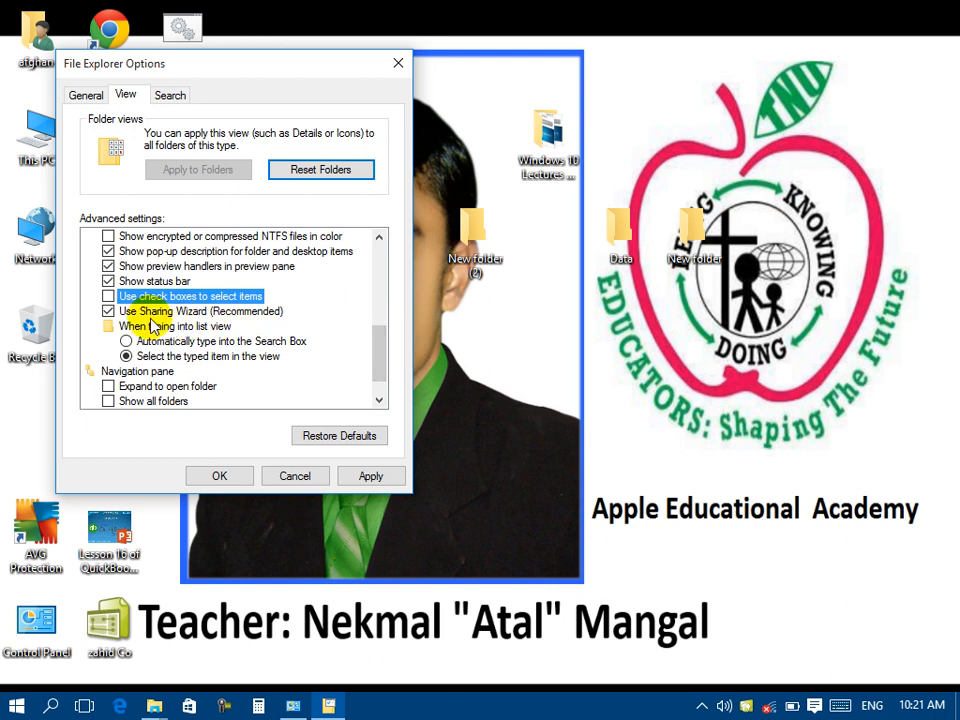
Step: Try "Automatically type into the Search Box", return to "Select the typed item in the view", and look at the Navigation pane options
click(142, 344)
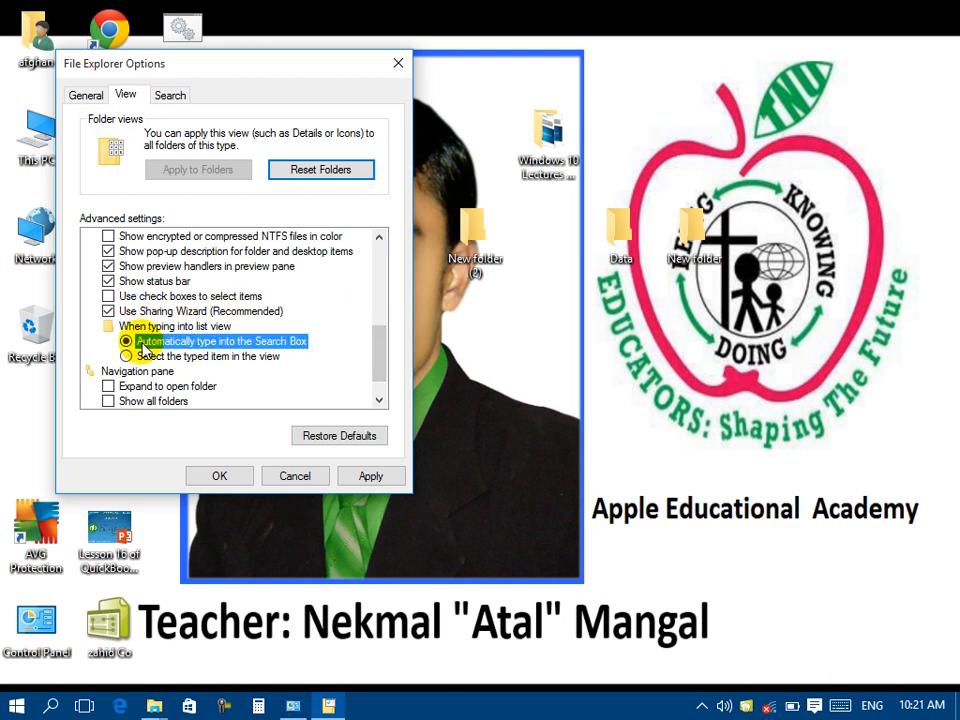
click(145, 357)
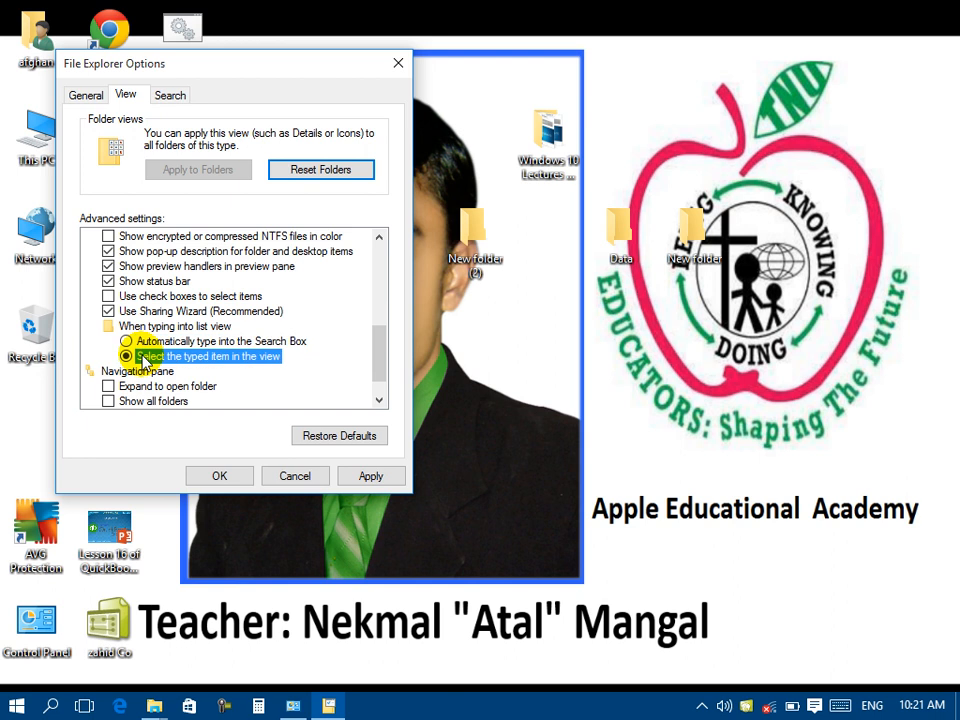
drag(381, 345, 385, 366)
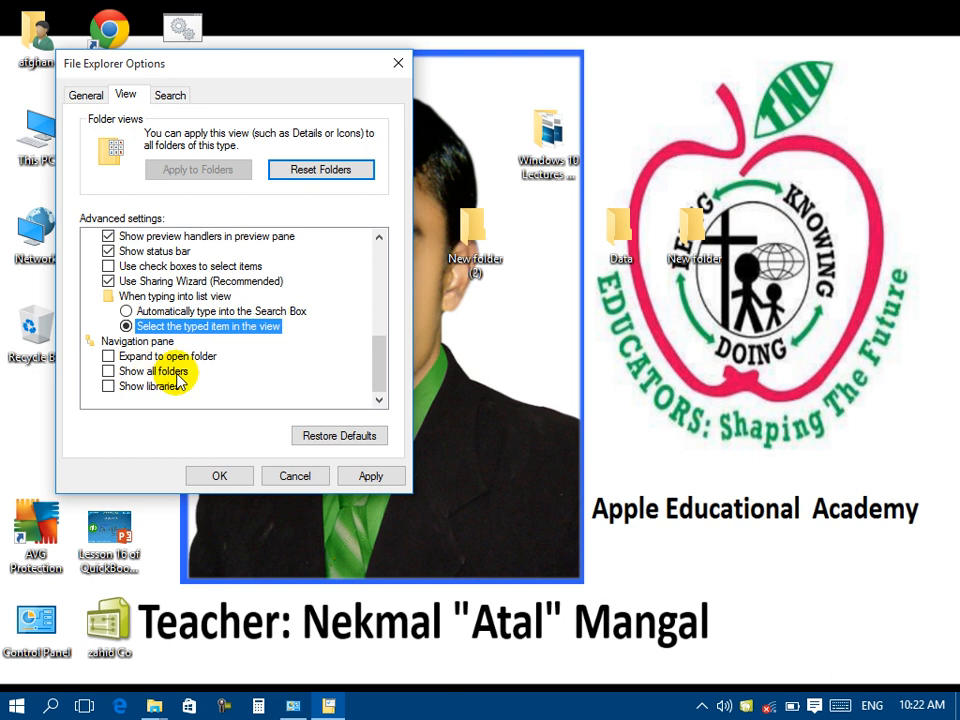
click(115, 344)
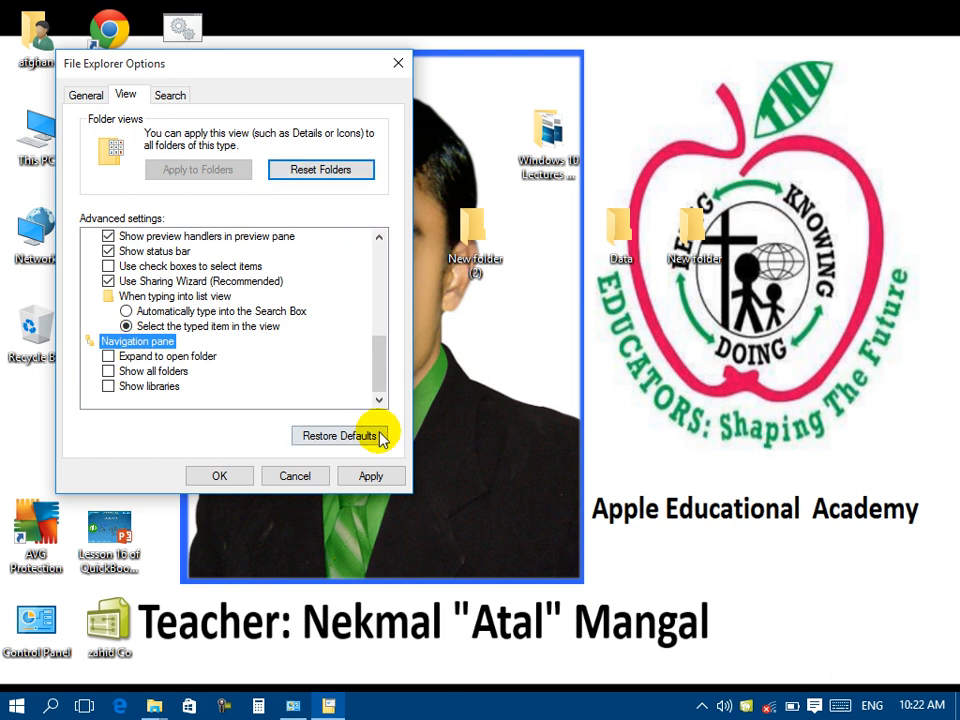
Step: Restore the default advanced settings, reset all folders of this type to the default view settings, and apply
click(340, 441)
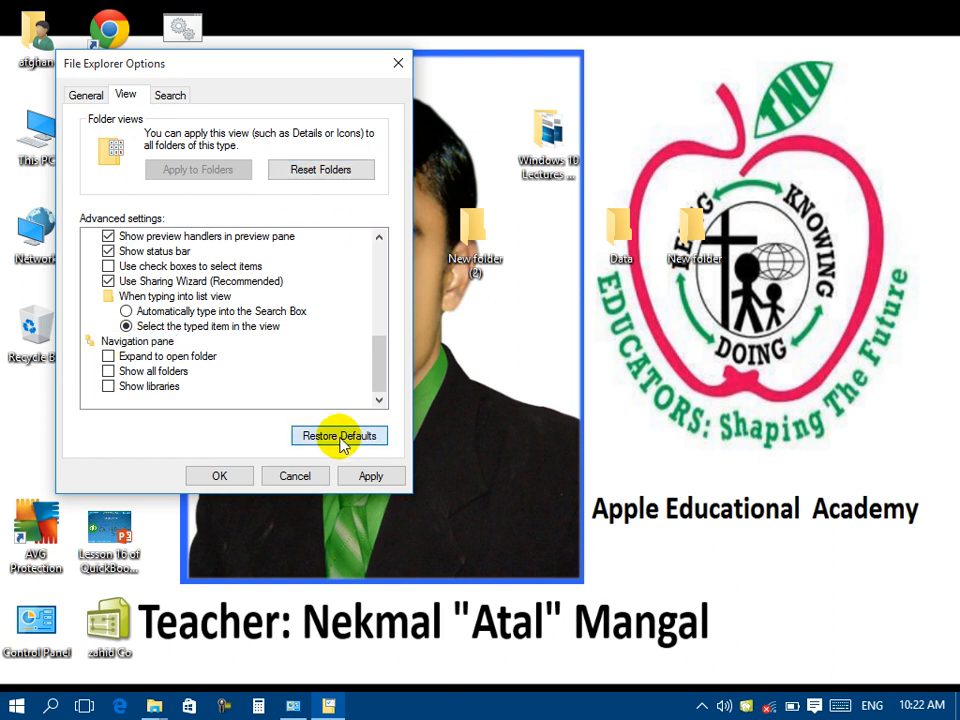
click(313, 168)
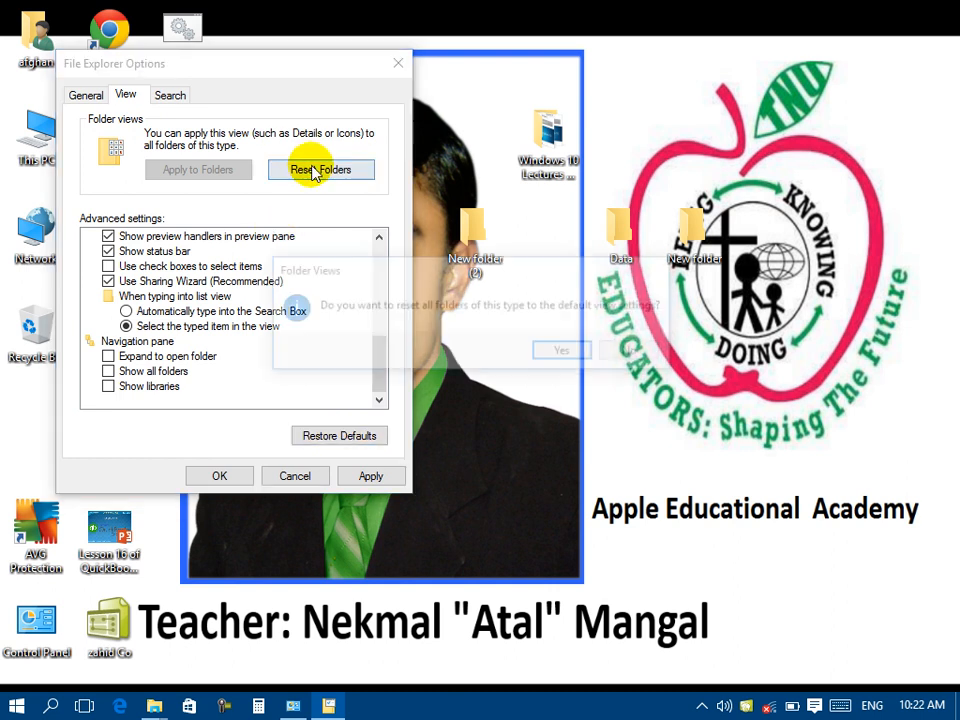
click(565, 353)
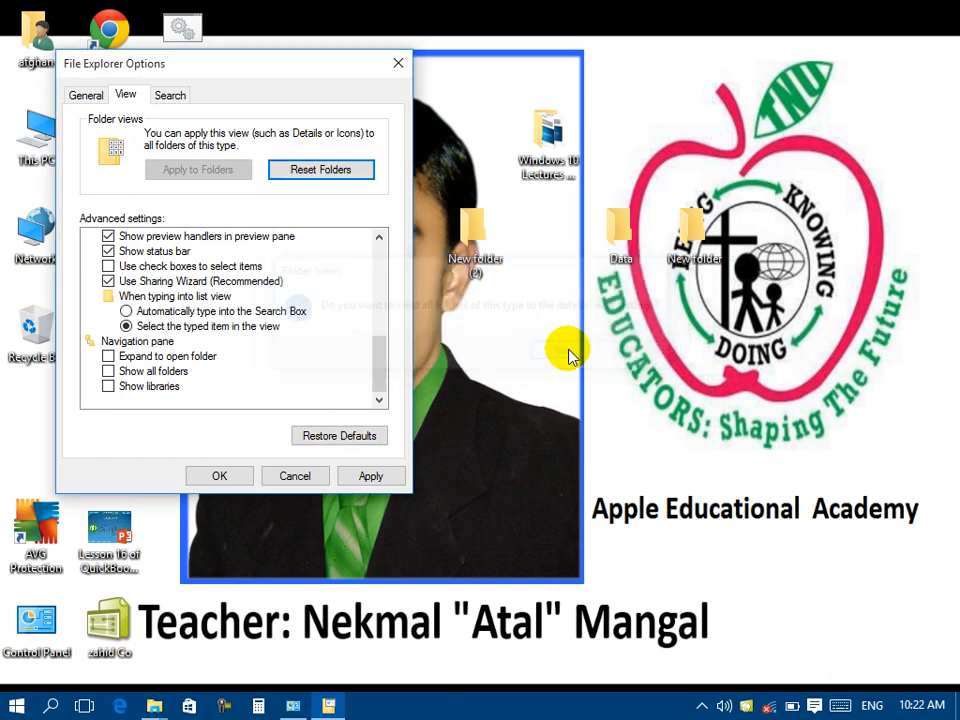
click(372, 476)
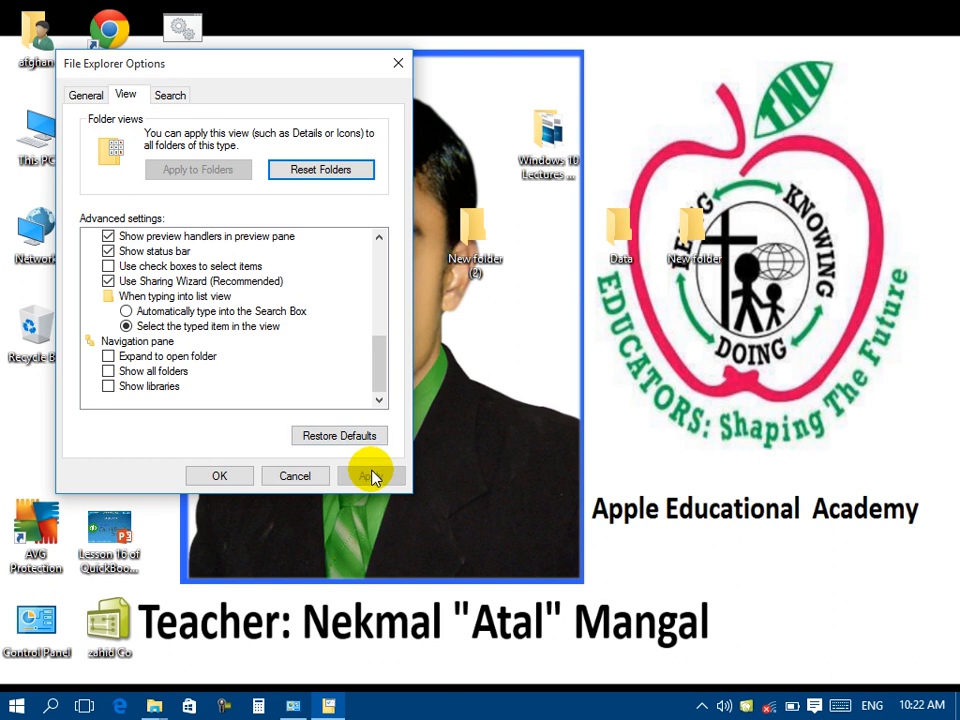
Step: View the Search settings of File Explorer Options and close the dialog without changes
click(174, 95)
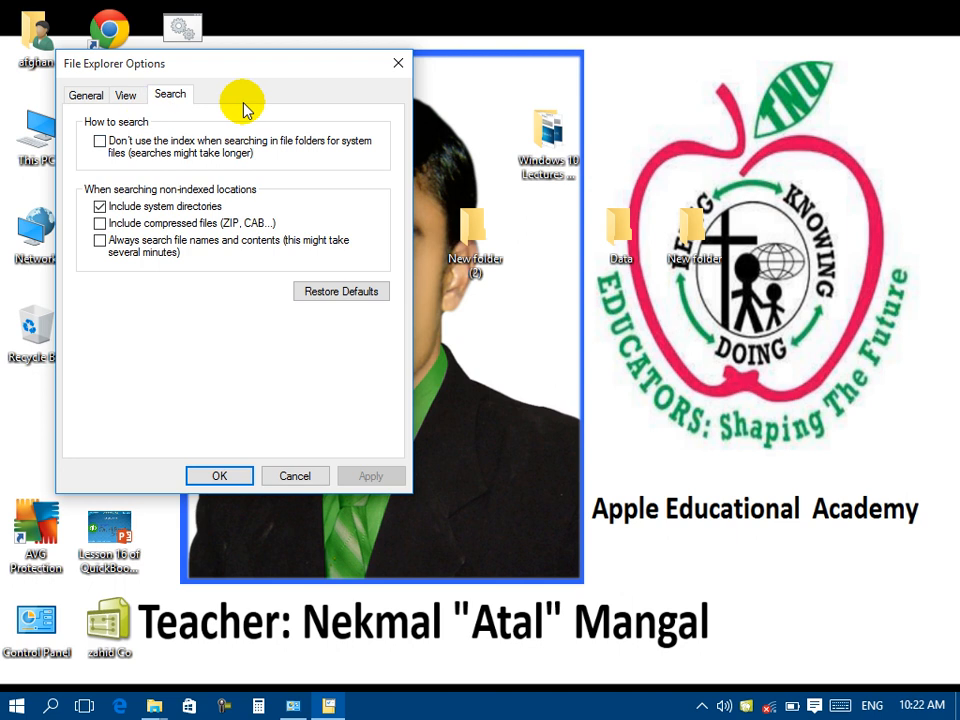
click(295, 477)
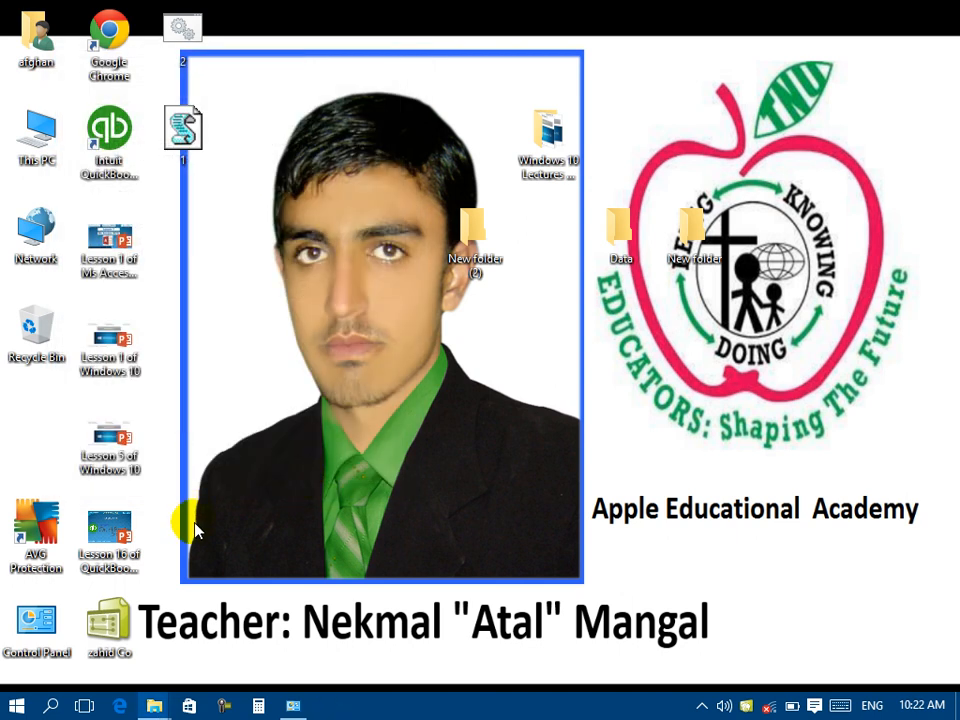
Step: Open Control Panel maximized, look at the HomeGroup settings, and return to the list of all items
double_click(57, 626)
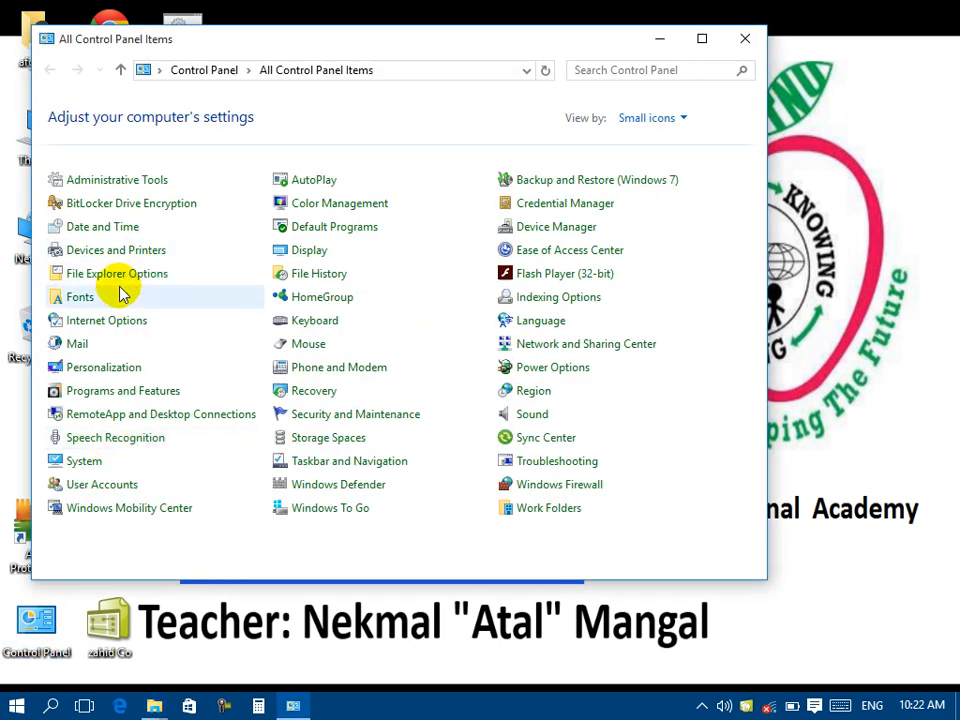
double_click(422, 48)
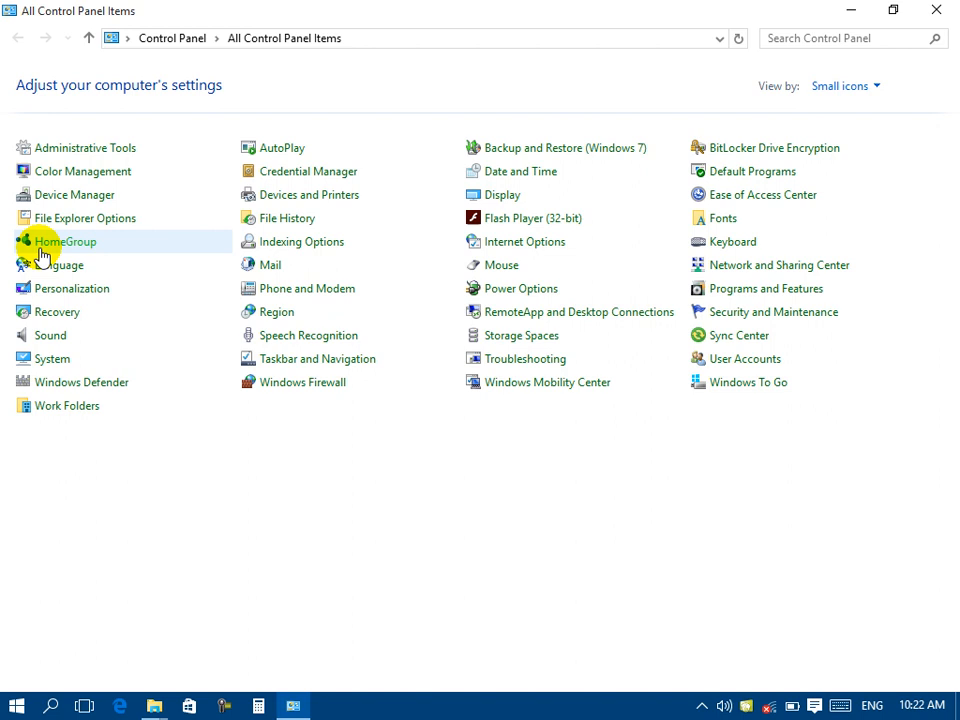
click(42, 246)
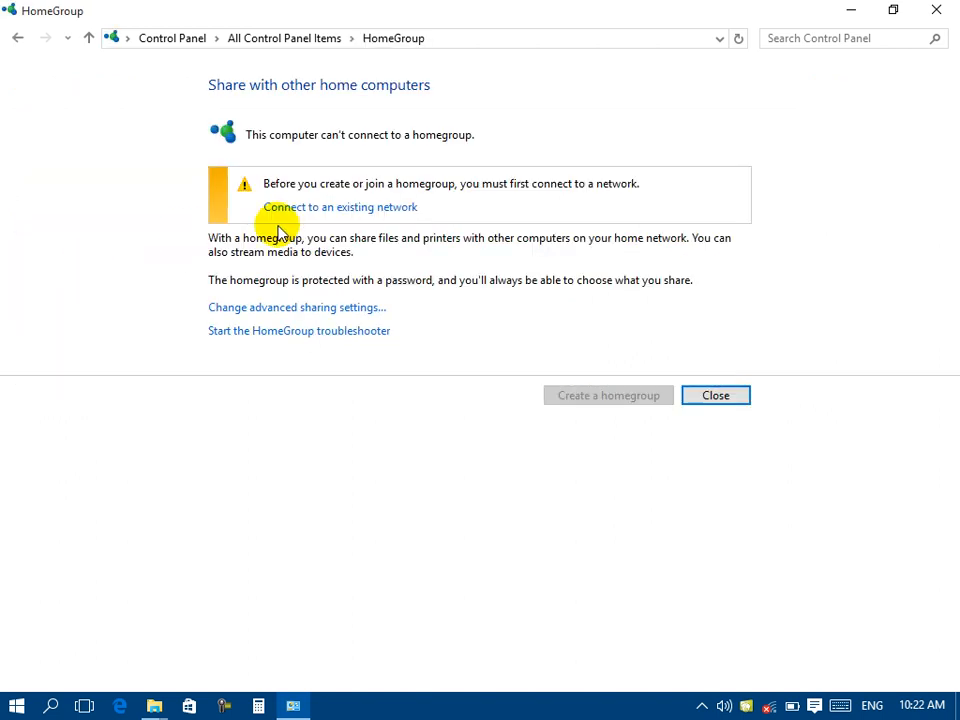
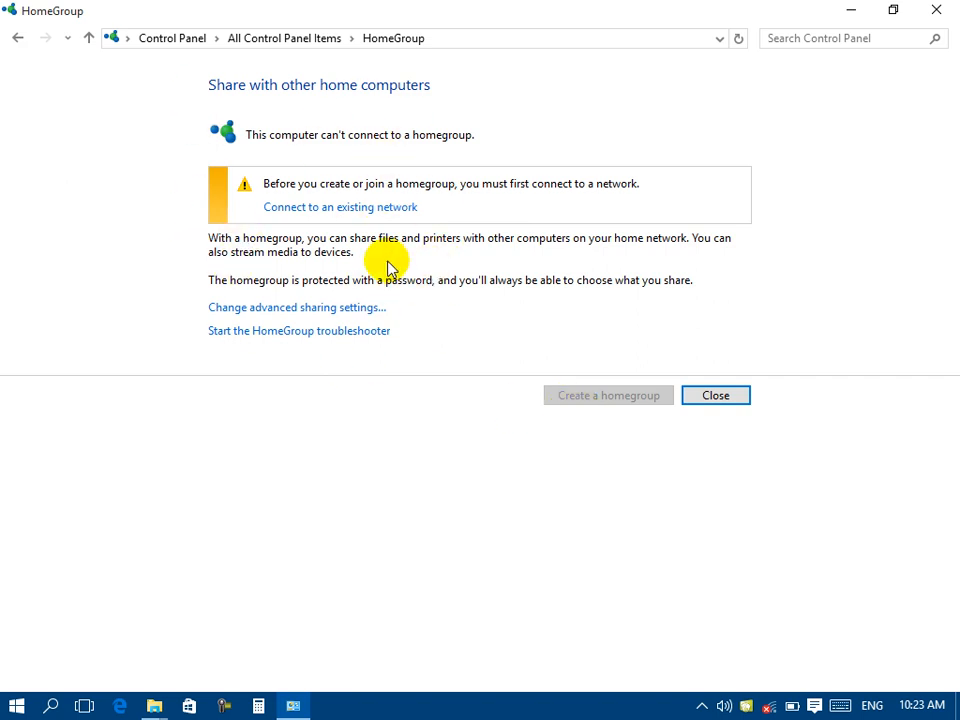
click(17, 44)
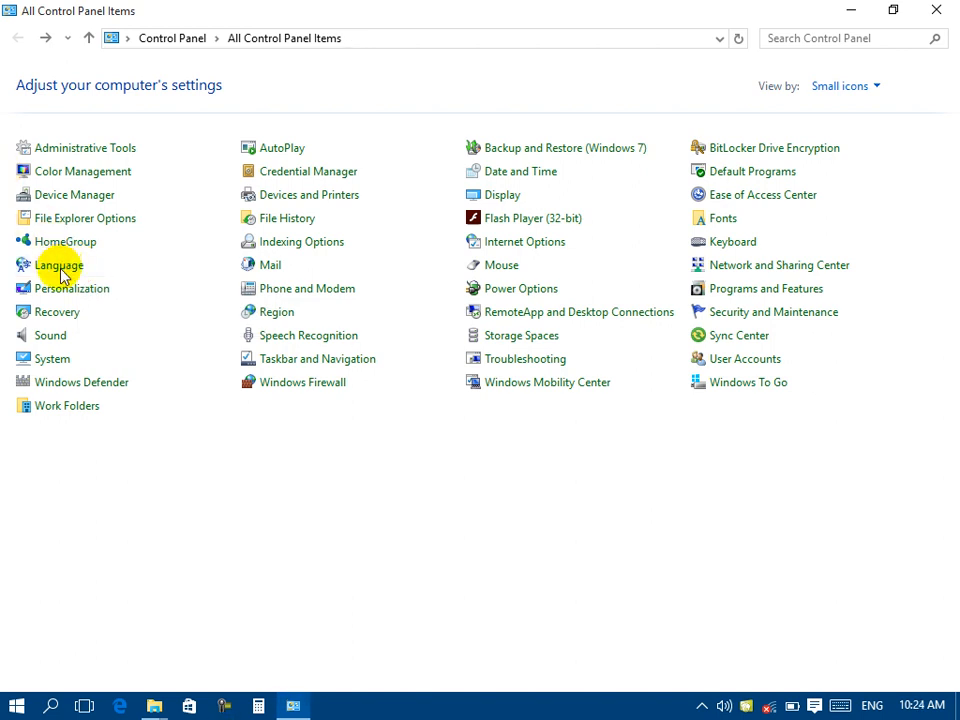
Step: Open the Language settings, view the options for English (United States), and preview its US keyboard layout
click(289, 705)
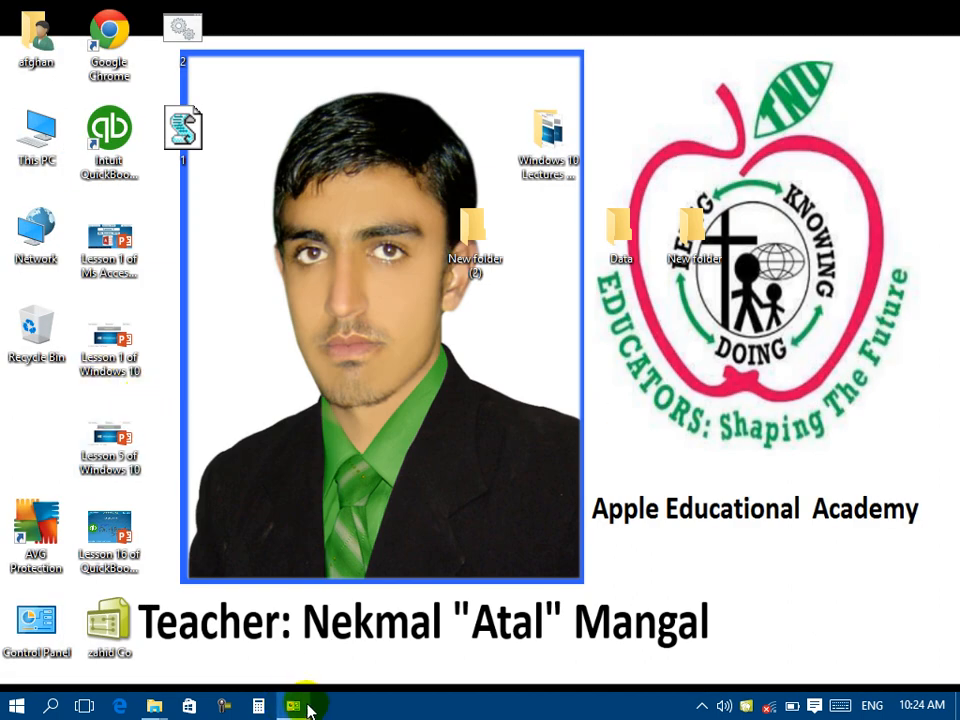
click(305, 708)
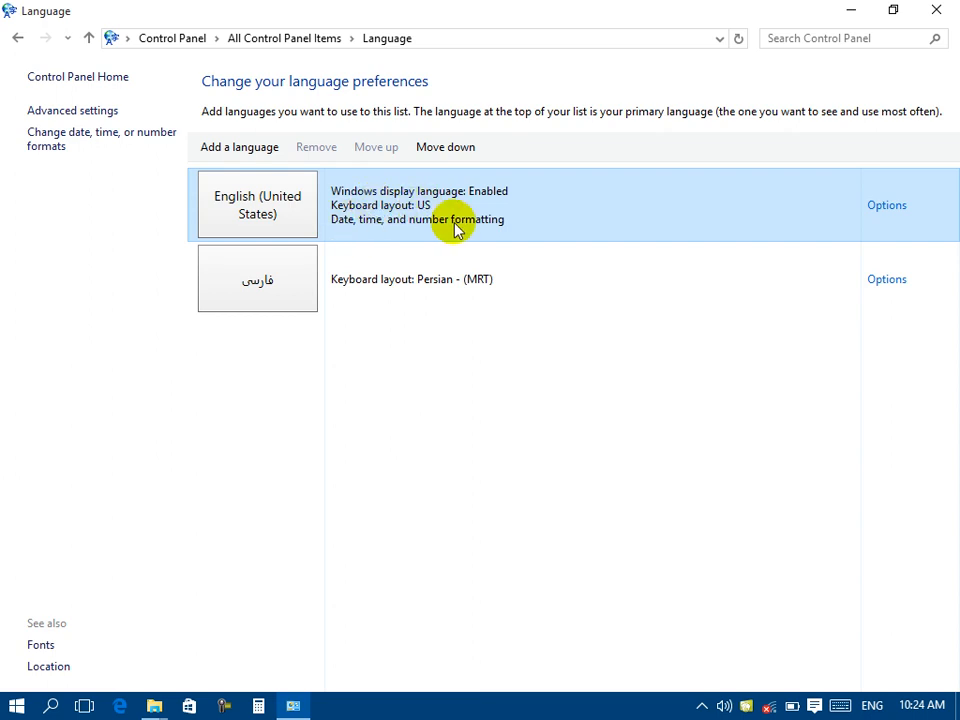
click(877, 221)
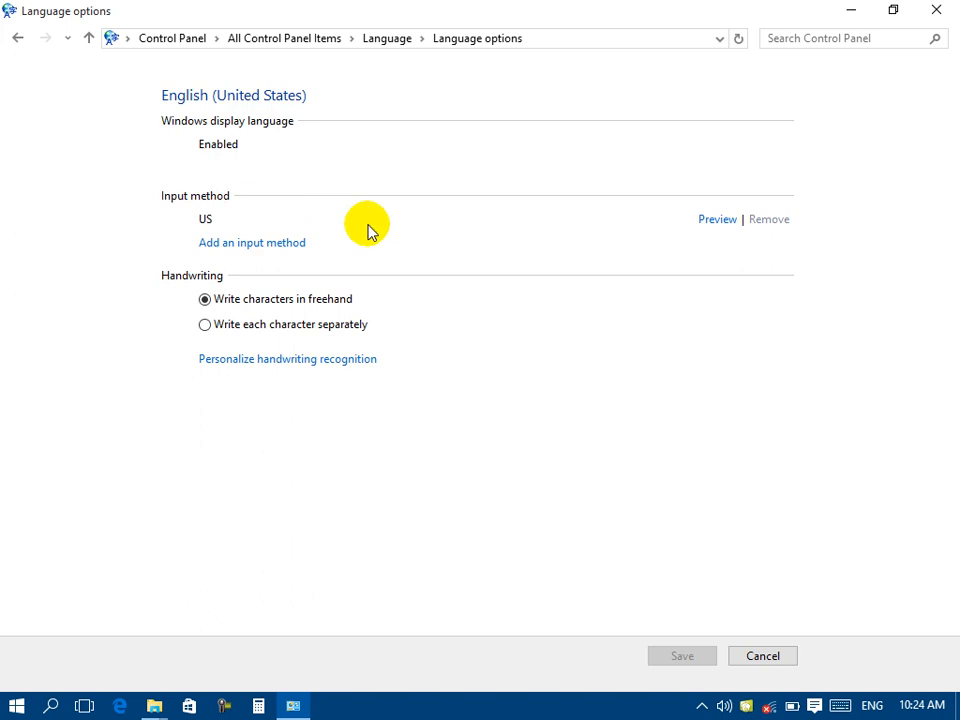
click(730, 223)
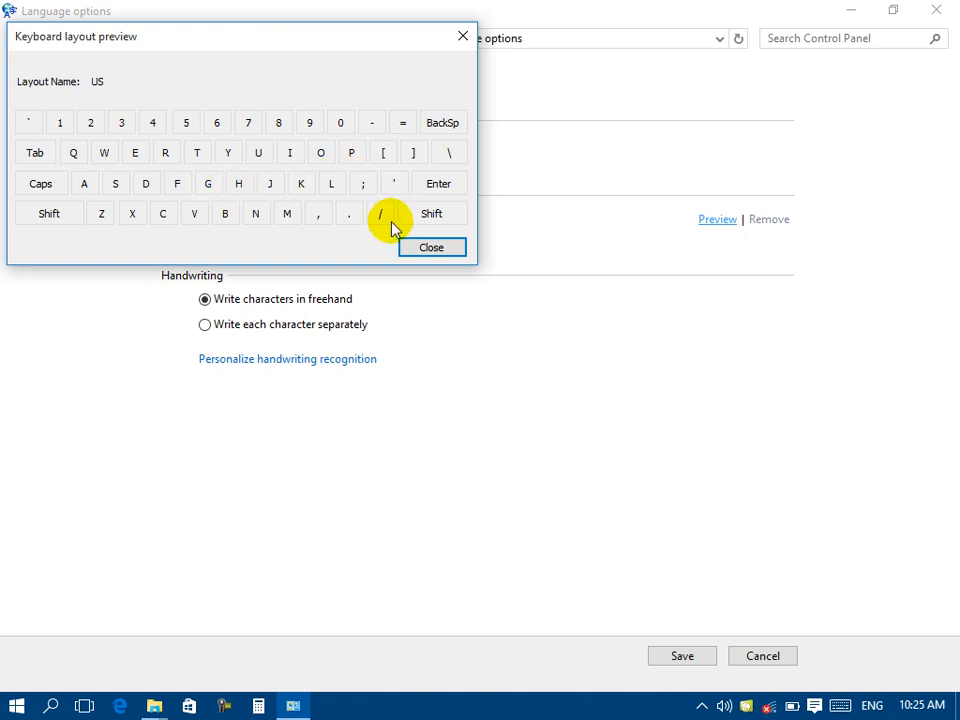
click(431, 247)
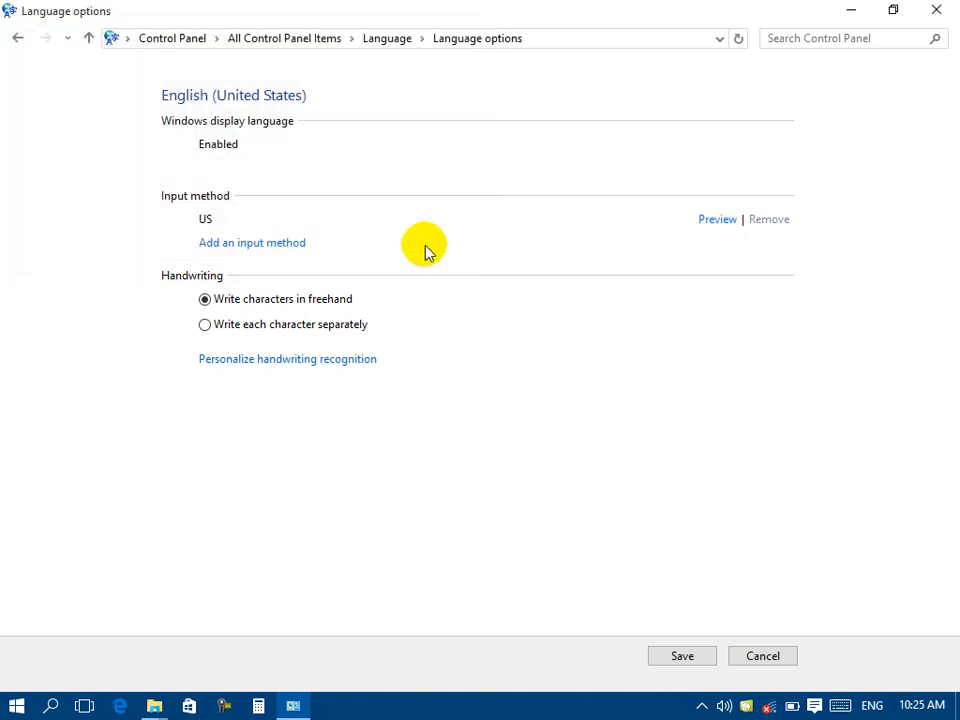
Step: View the input methods that can be added for English and preview the Irish keyboard layout without adding it
click(279, 250)
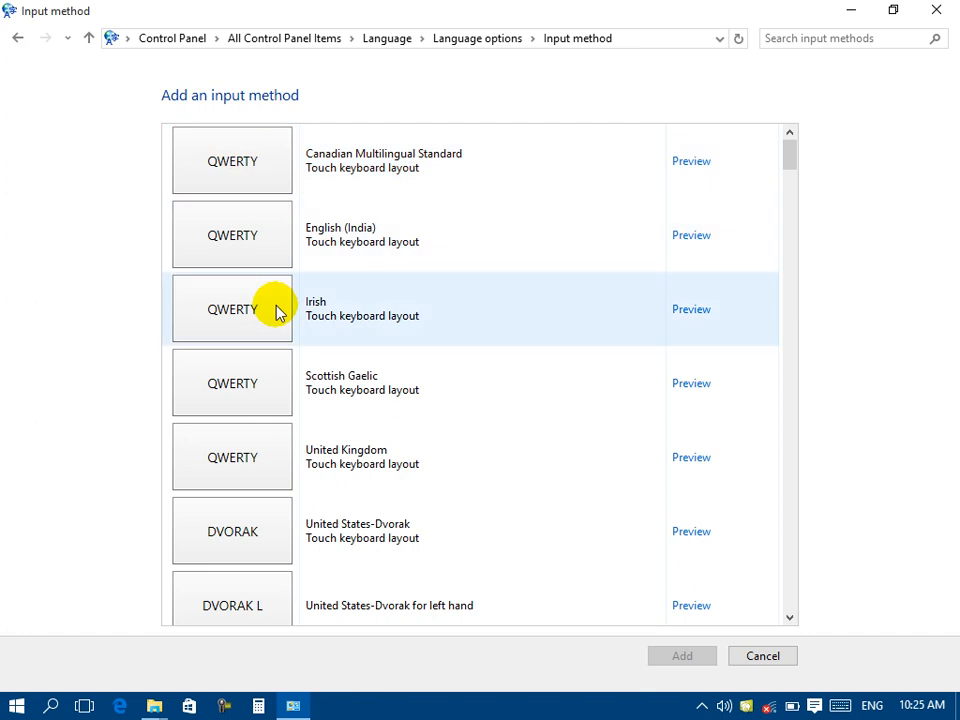
click(678, 314)
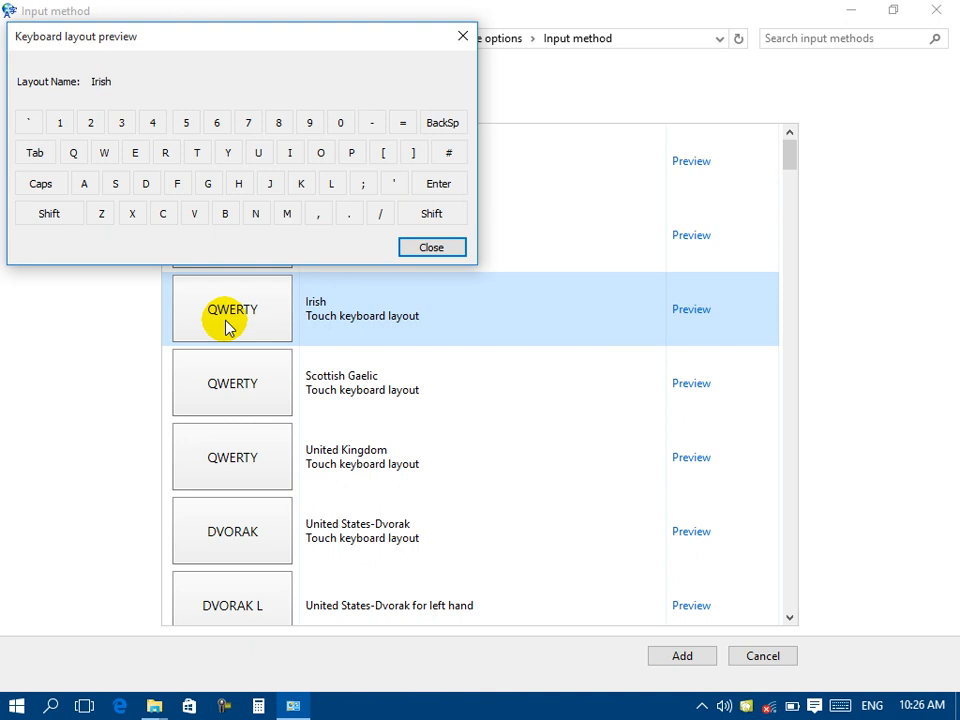
key(Escape)
key(Escape)
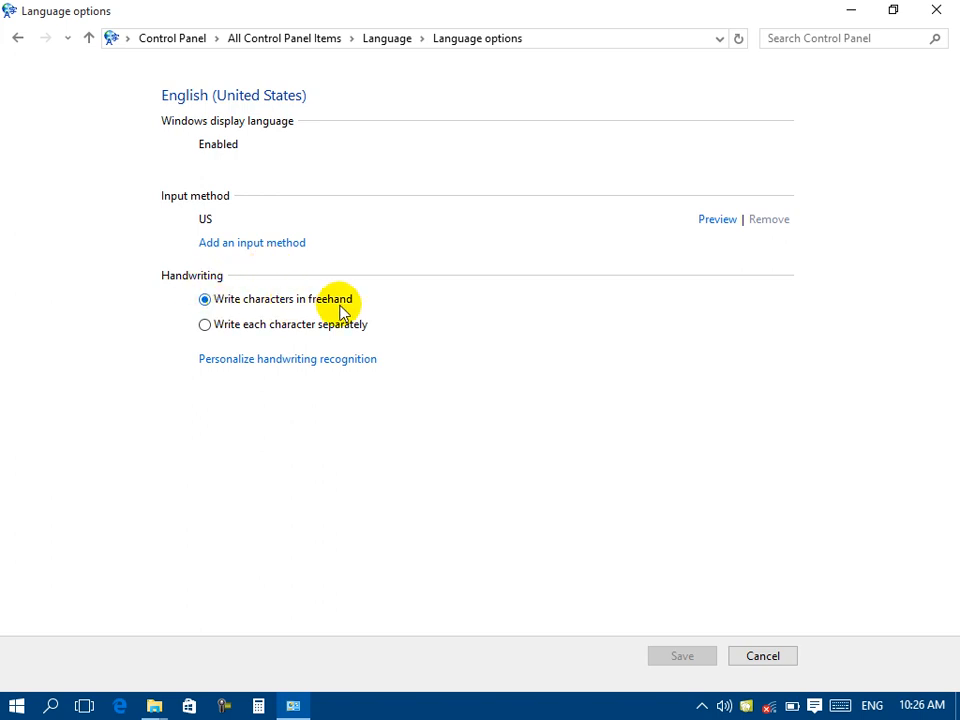
Step: Try the "Write each character separately" handwriting option and return to the language list without saving
click(240, 330)
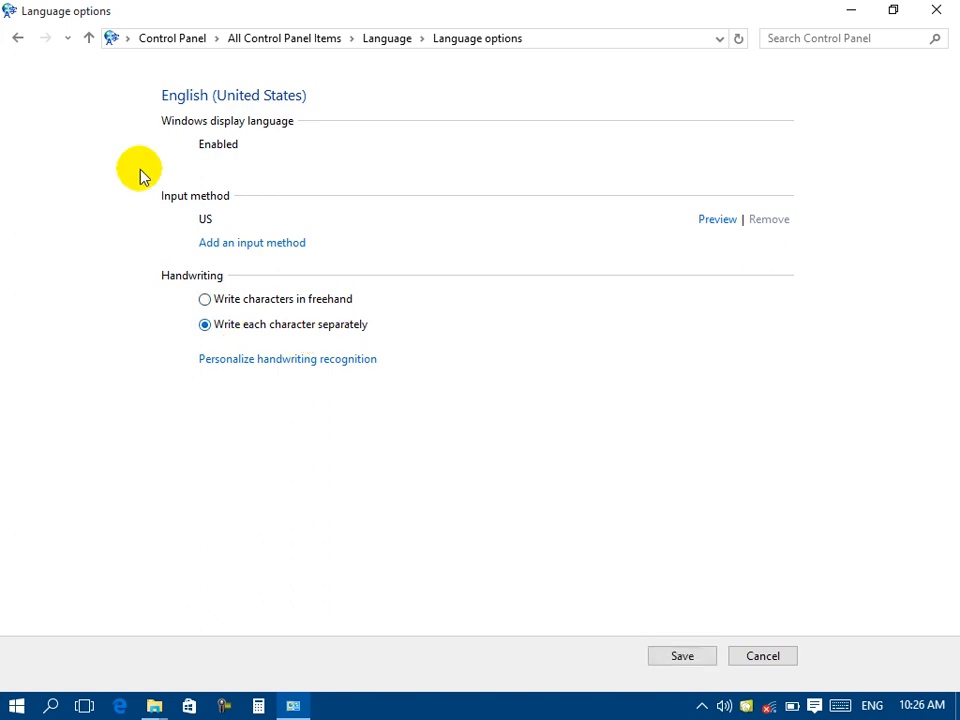
click(20, 45)
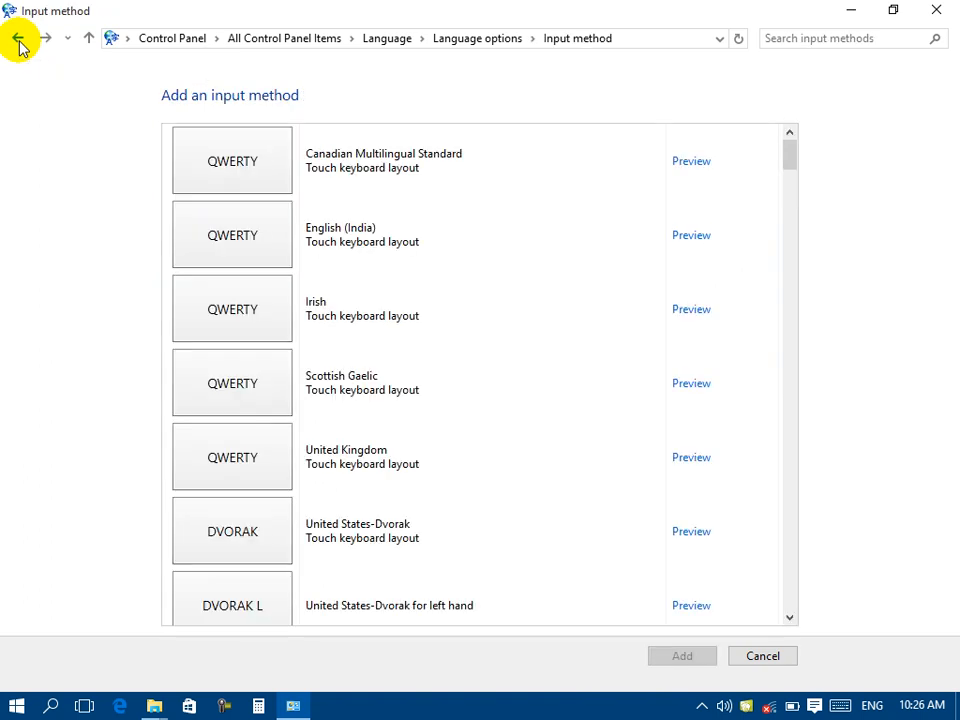
click(18, 42)
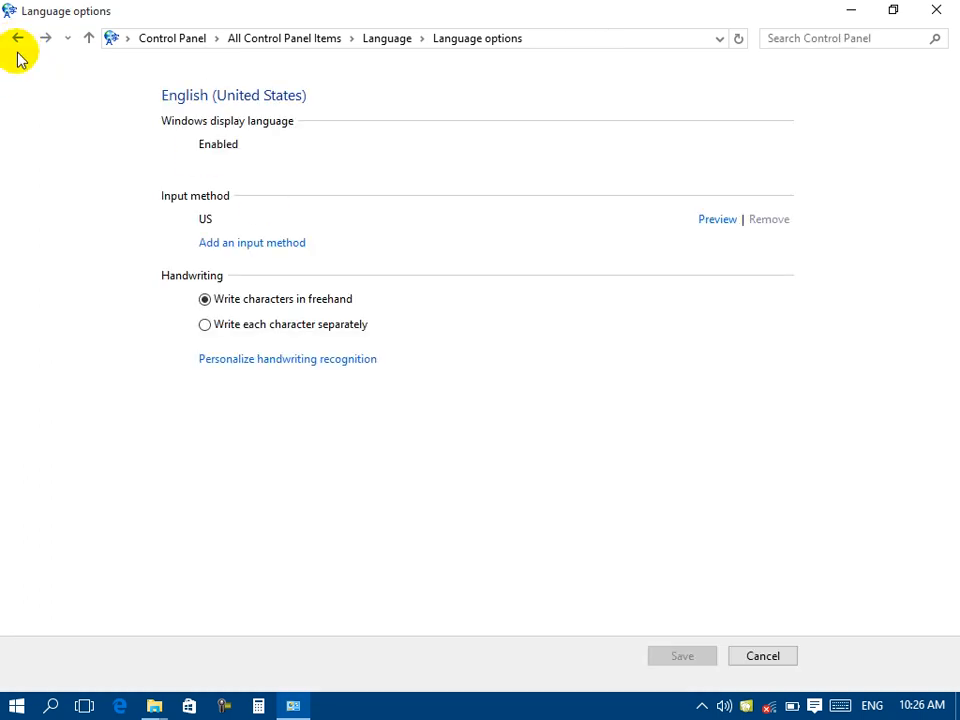
click(18, 40)
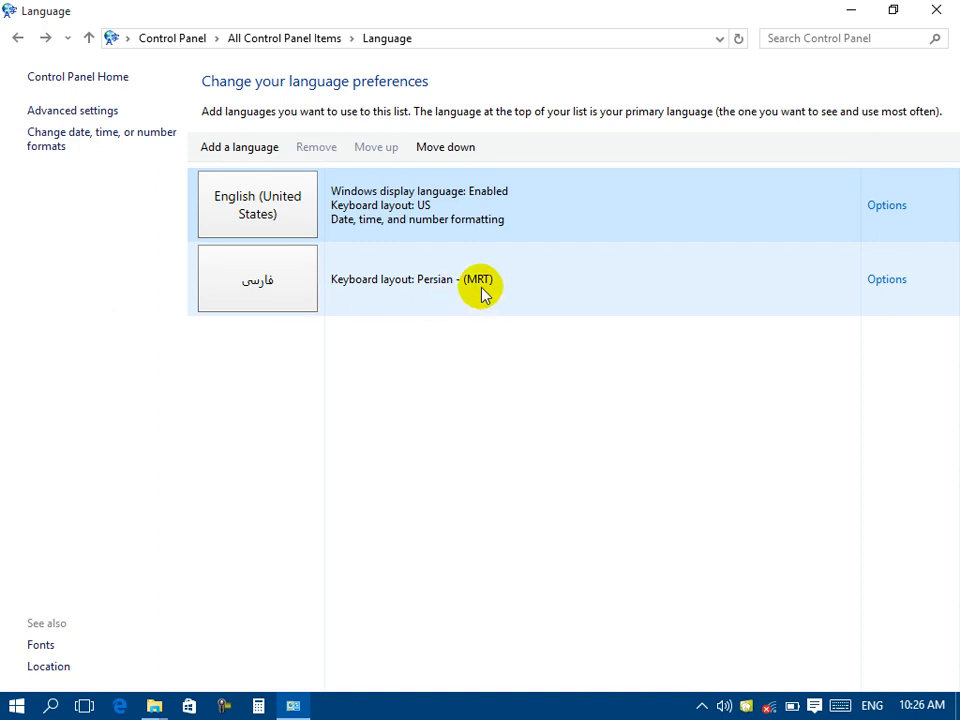
Step: Open the list of languages to add, group it by Writing system, and return the grouping to Language name
click(258, 150)
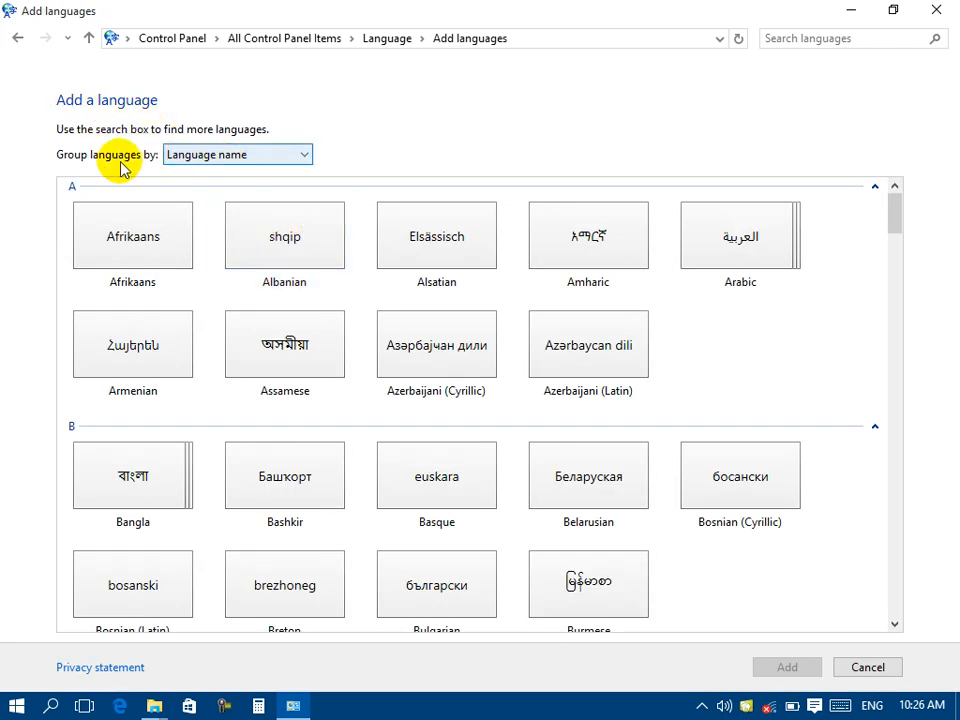
click(184, 157)
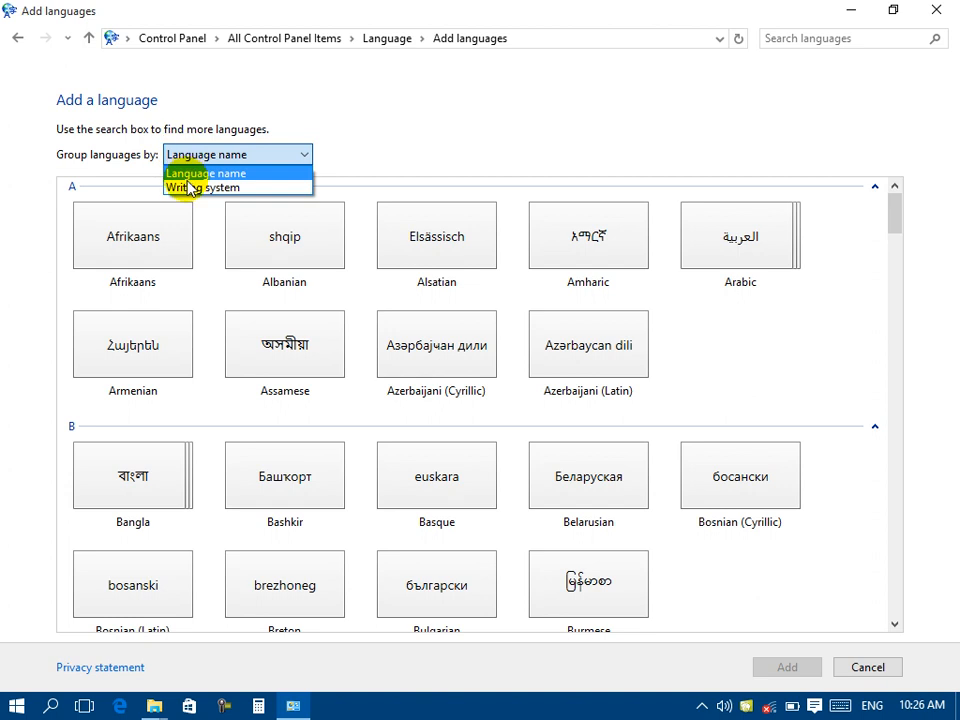
click(190, 188)
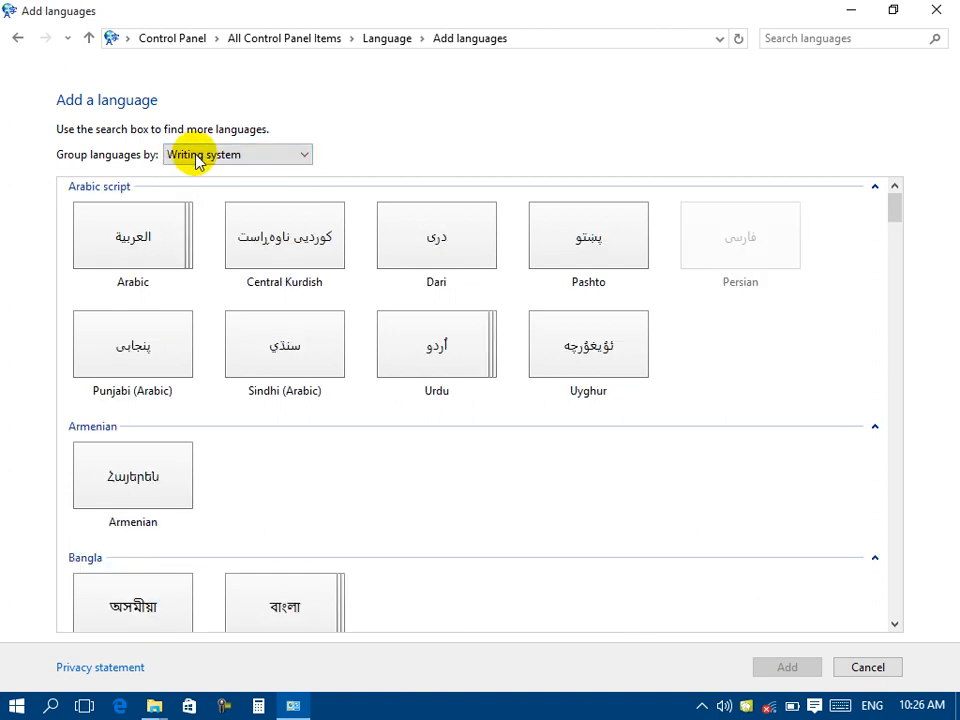
click(196, 158)
click(197, 175)
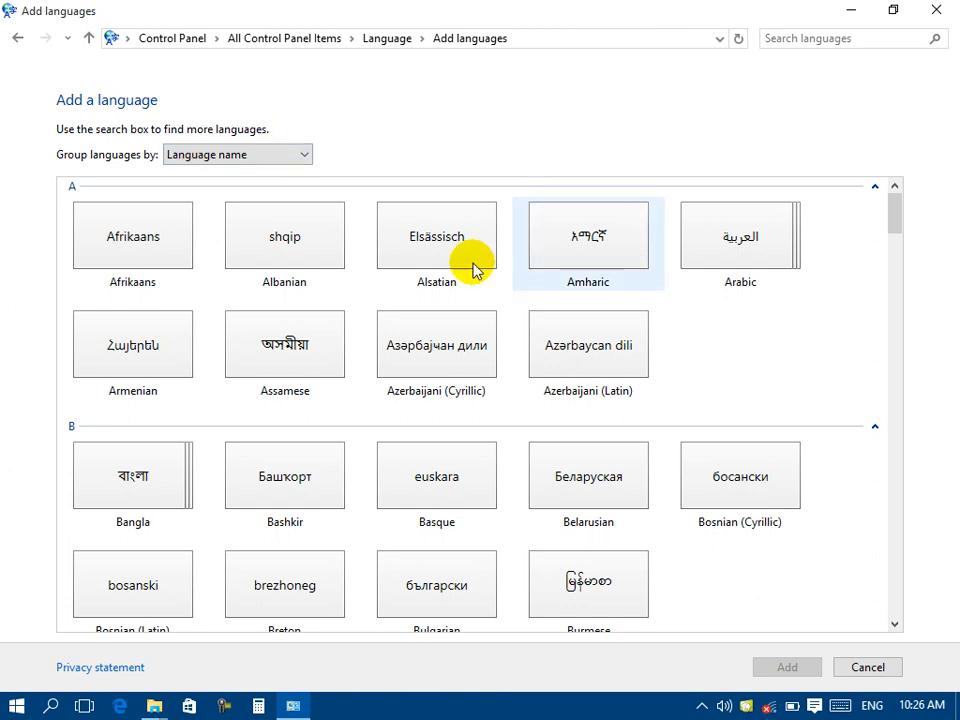
Step: Group the available languages by Writing system and browse through the script groups
click(280, 158)
click(274, 158)
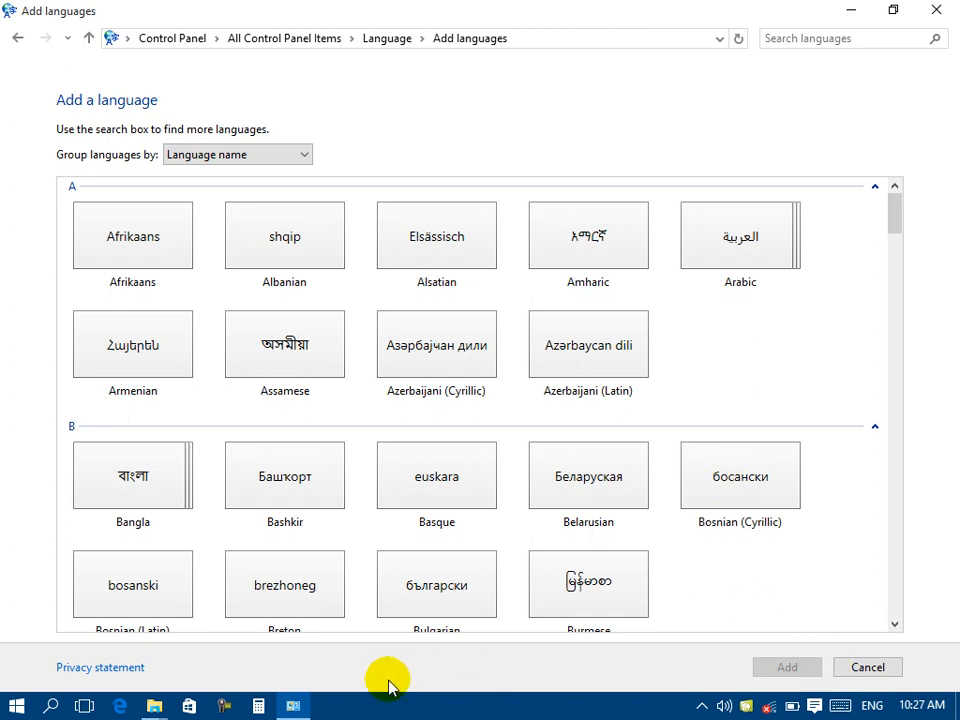
click(293, 706)
click(293, 706)
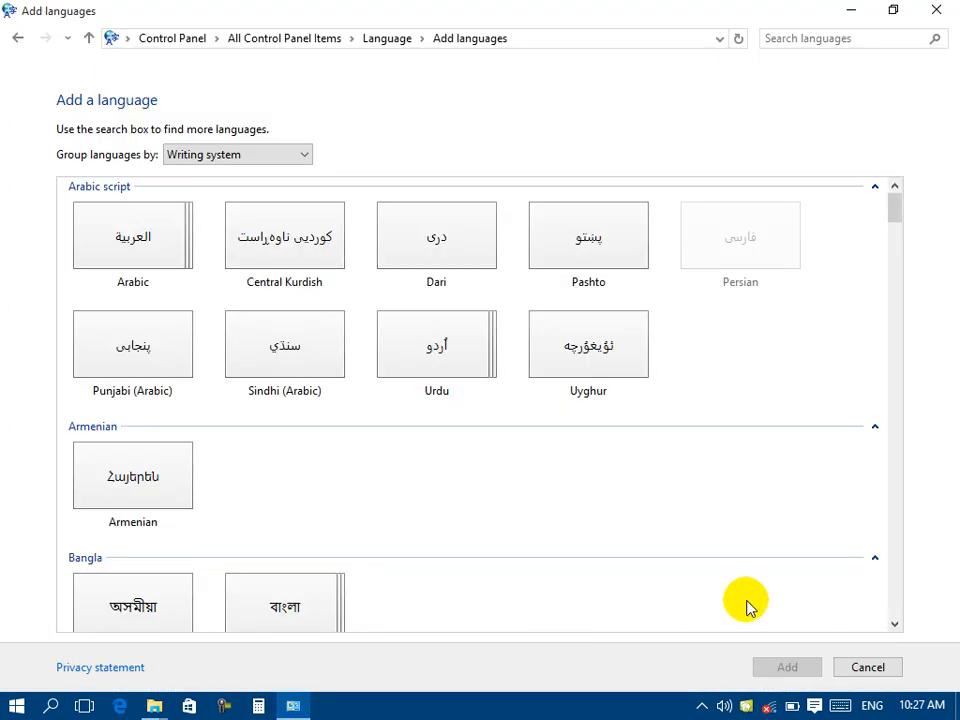
drag(904, 210, 896, 305)
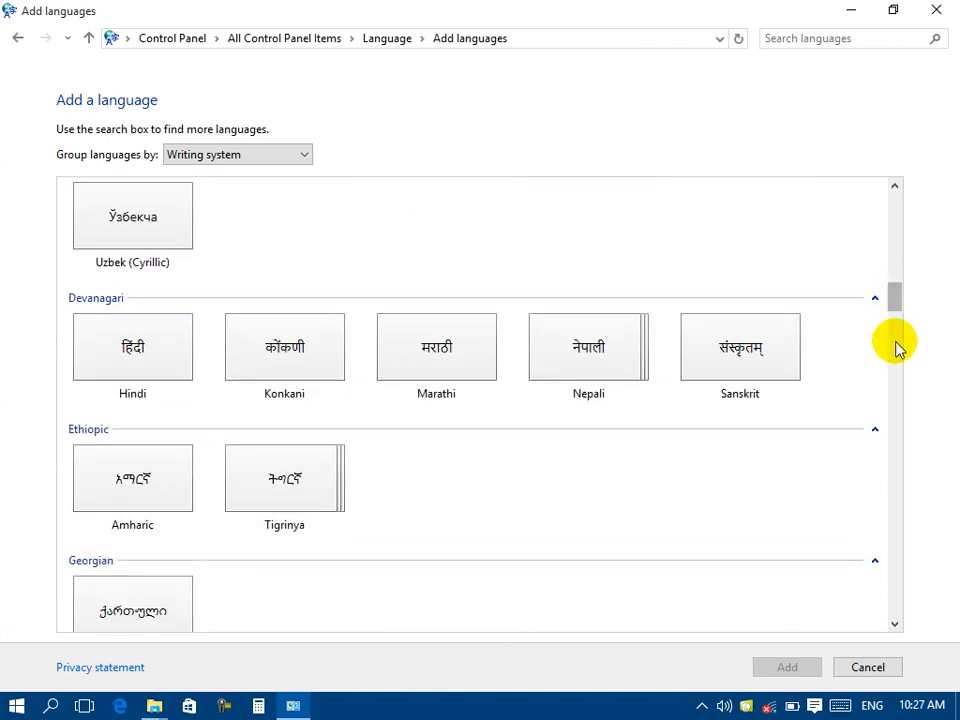
drag(896, 304, 868, 561)
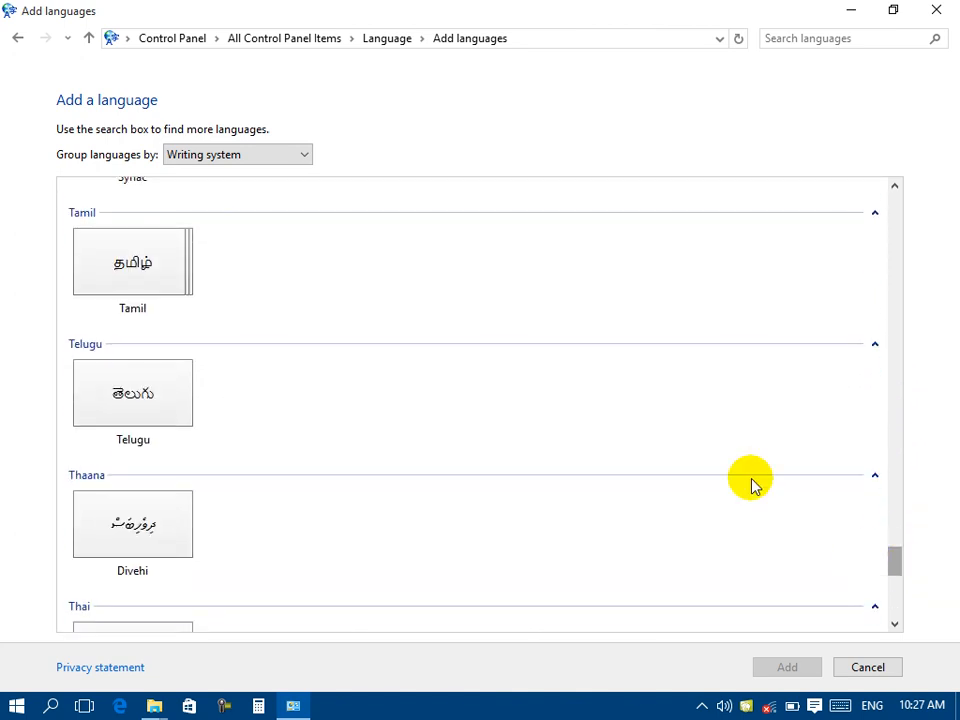
Step: Group the available languages by Language name and add Pashto to the language list
click(248, 158)
click(247, 175)
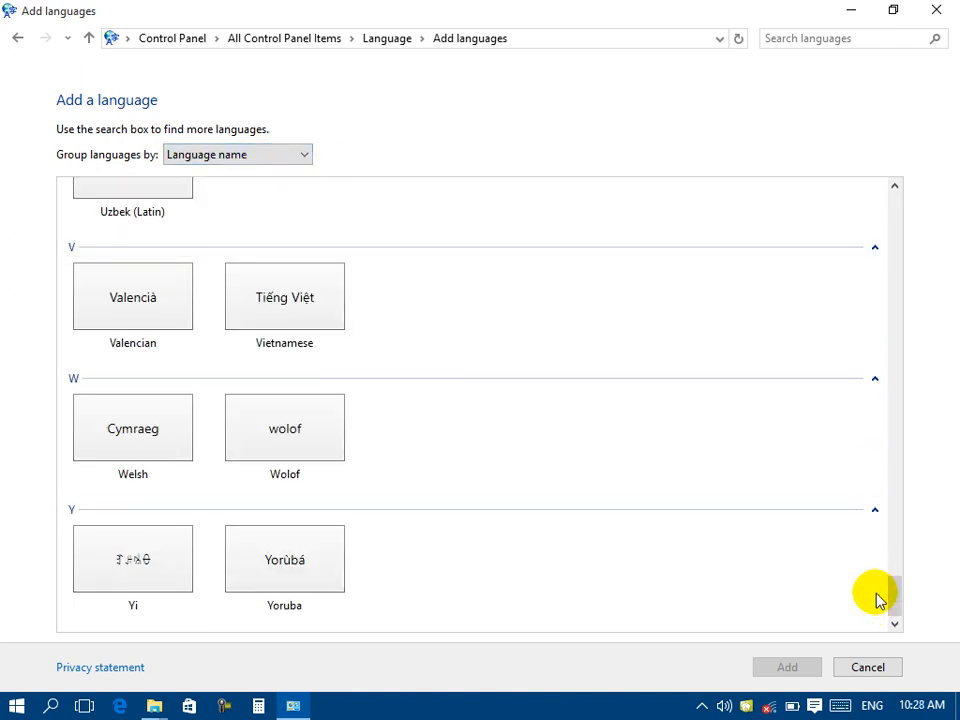
drag(896, 604, 894, 471)
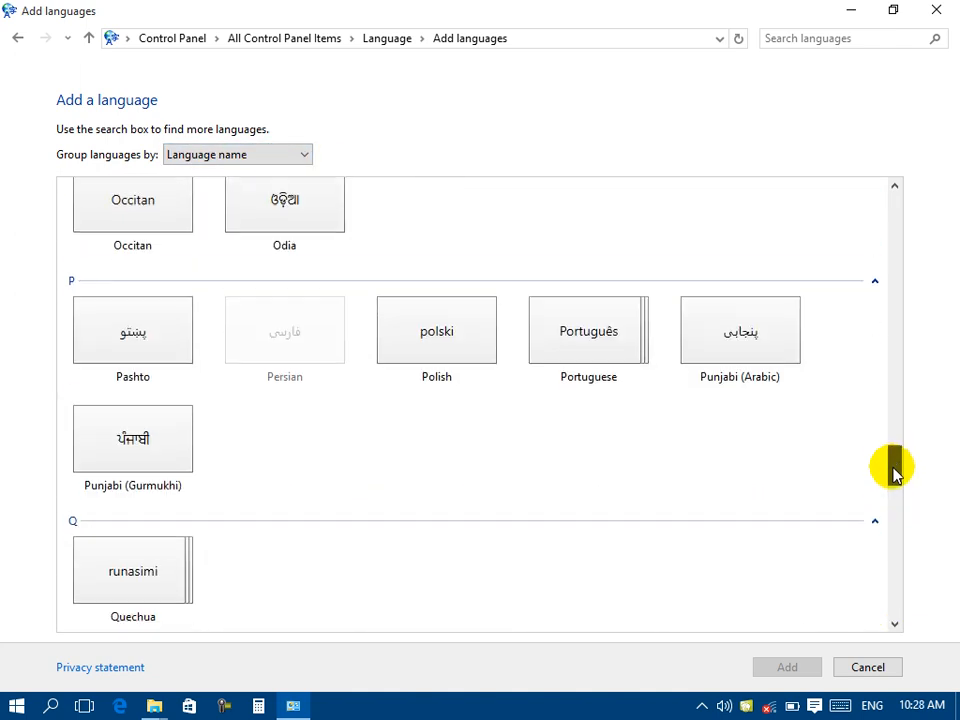
click(152, 348)
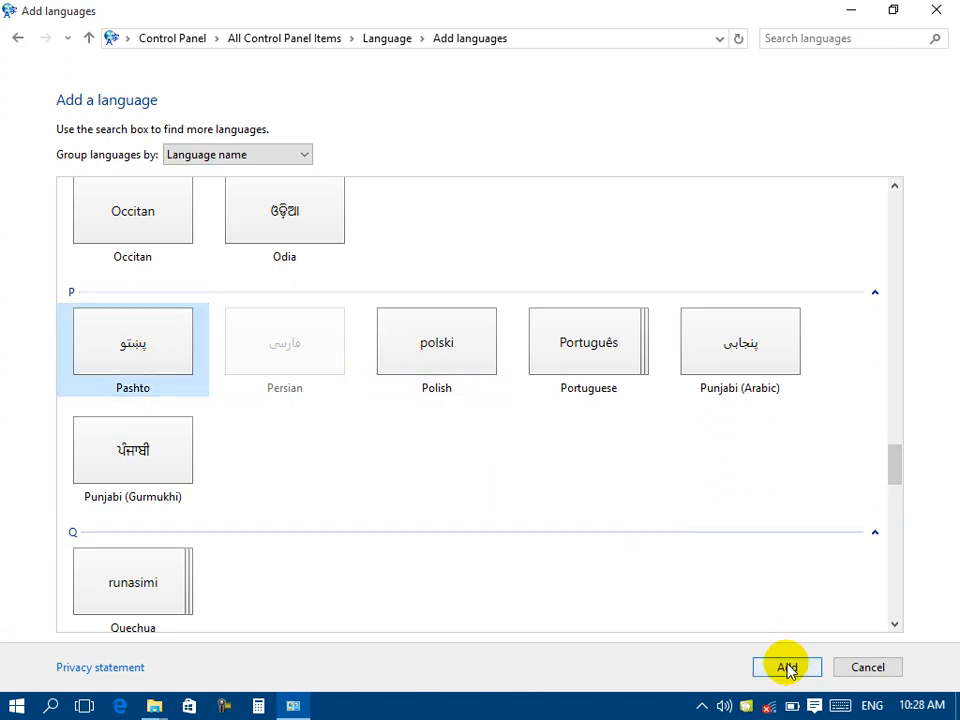
click(787, 668)
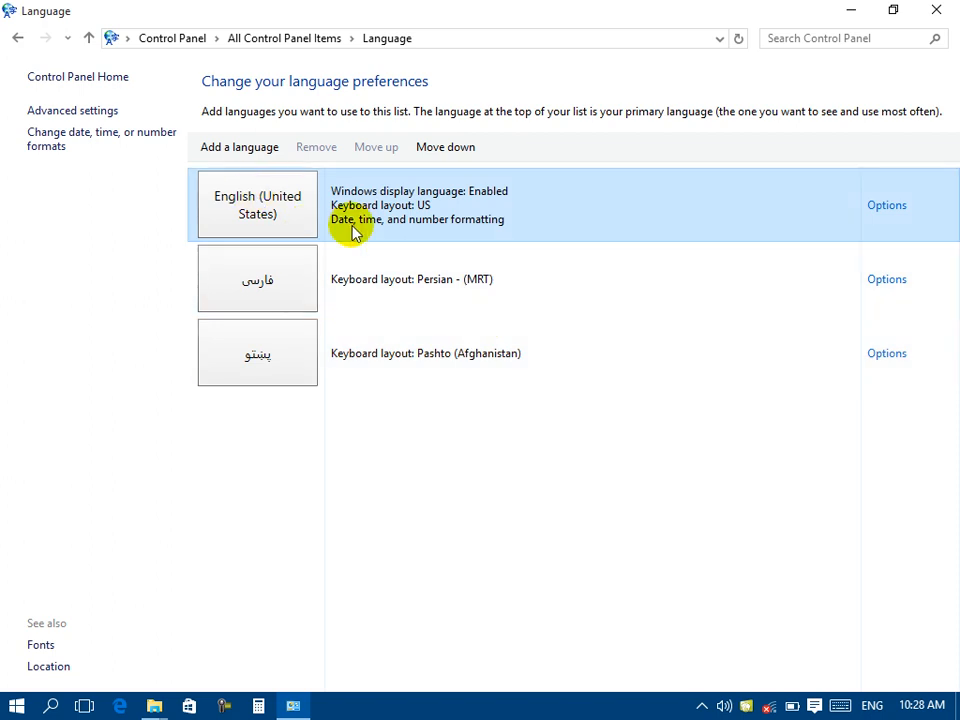
Step: Move Pashto up to first place in the language list and back down to last place
click(274, 364)
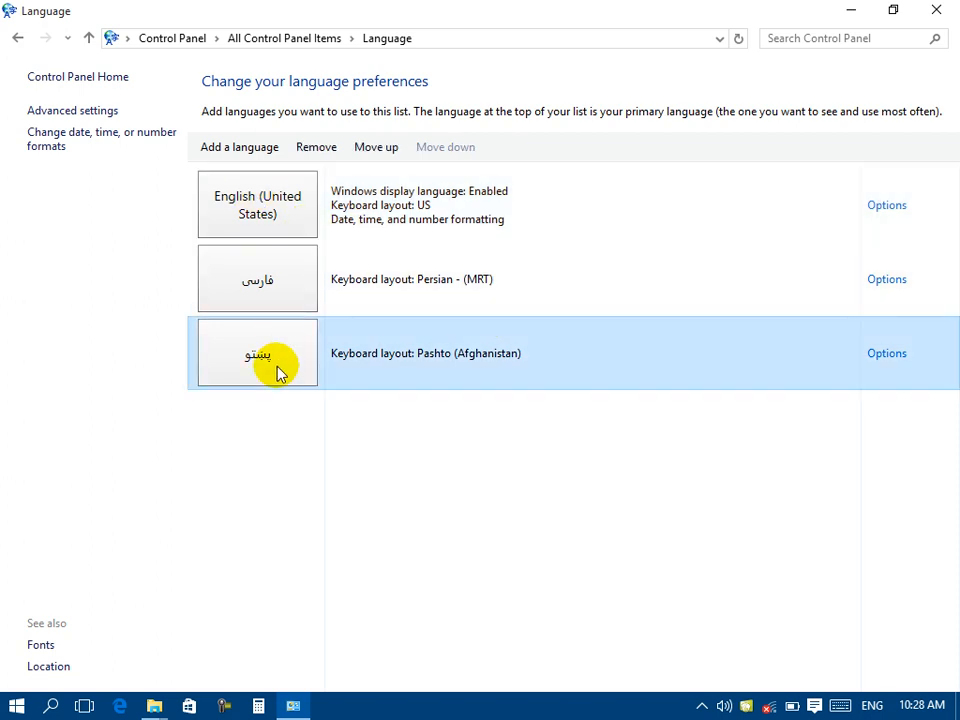
click(381, 152)
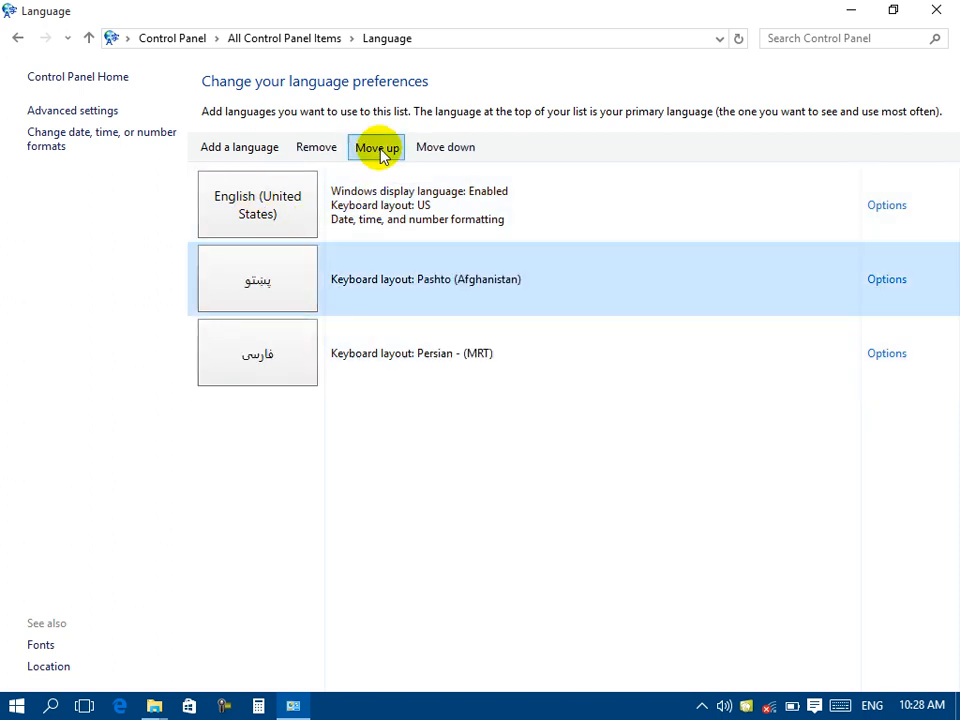
click(381, 152)
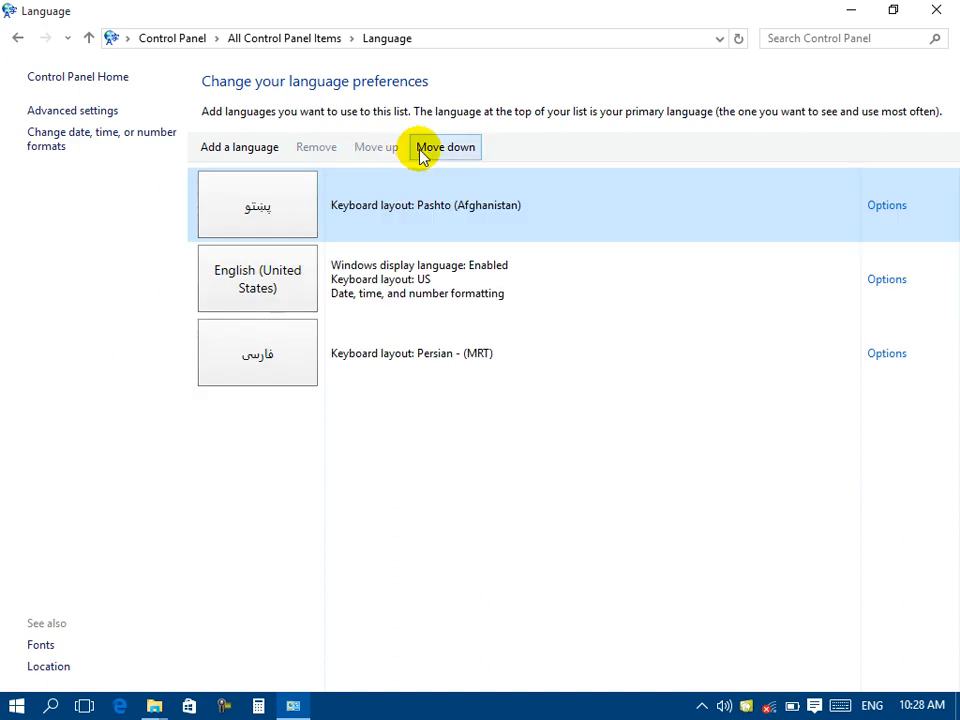
click(430, 155)
click(430, 155)
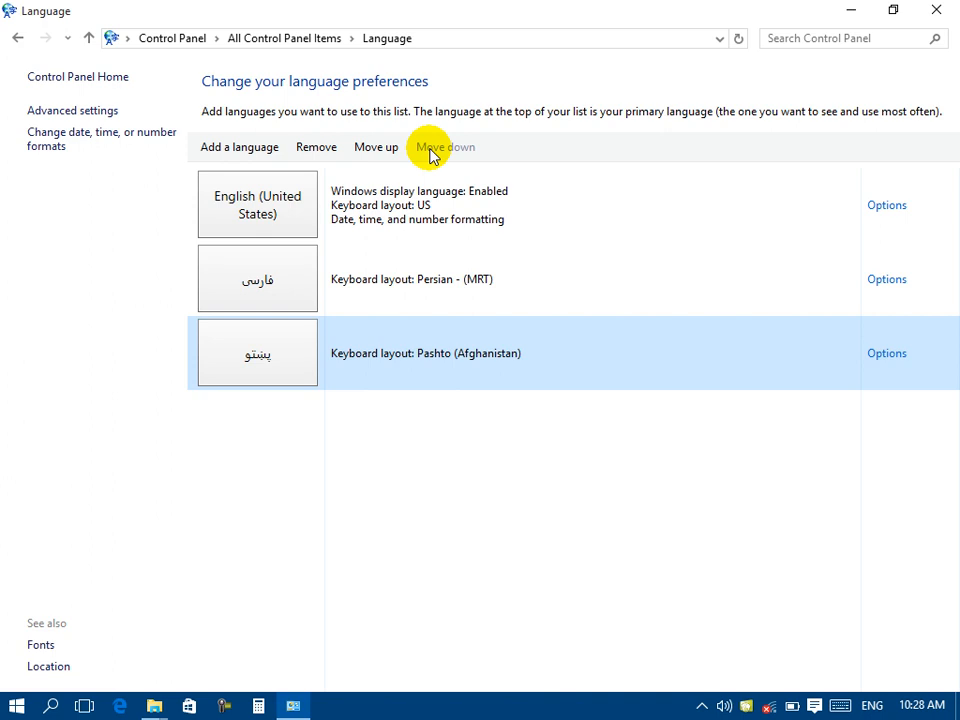
Step: Remove Persian from the language list
click(281, 266)
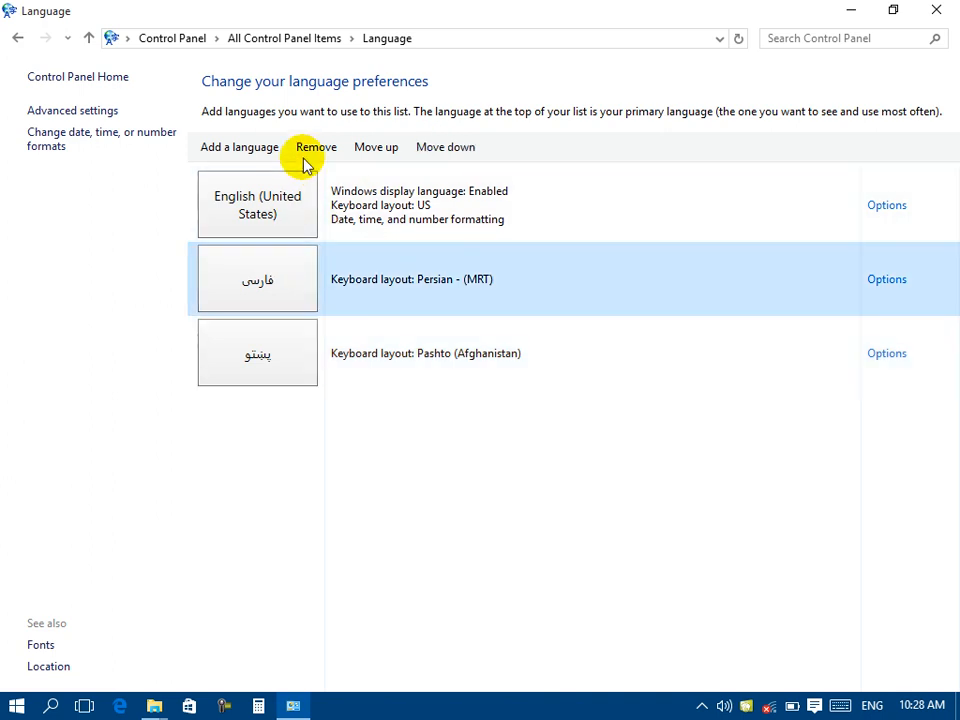
click(307, 150)
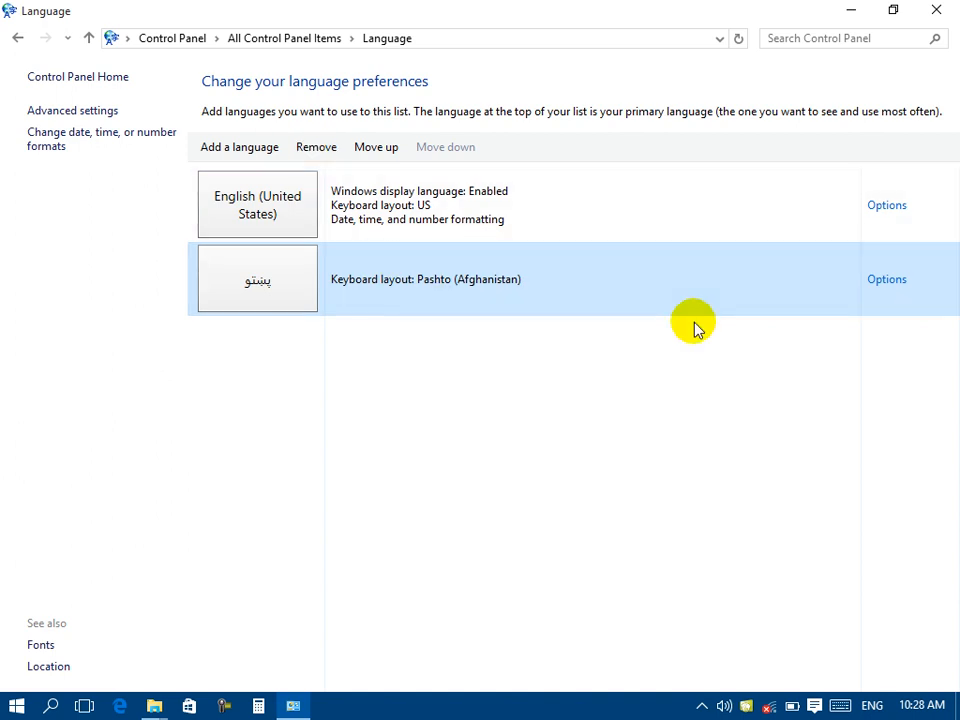
Step: Minimize the Language window and open a blank Notepad document with the Run command notepad
click(846, 14)
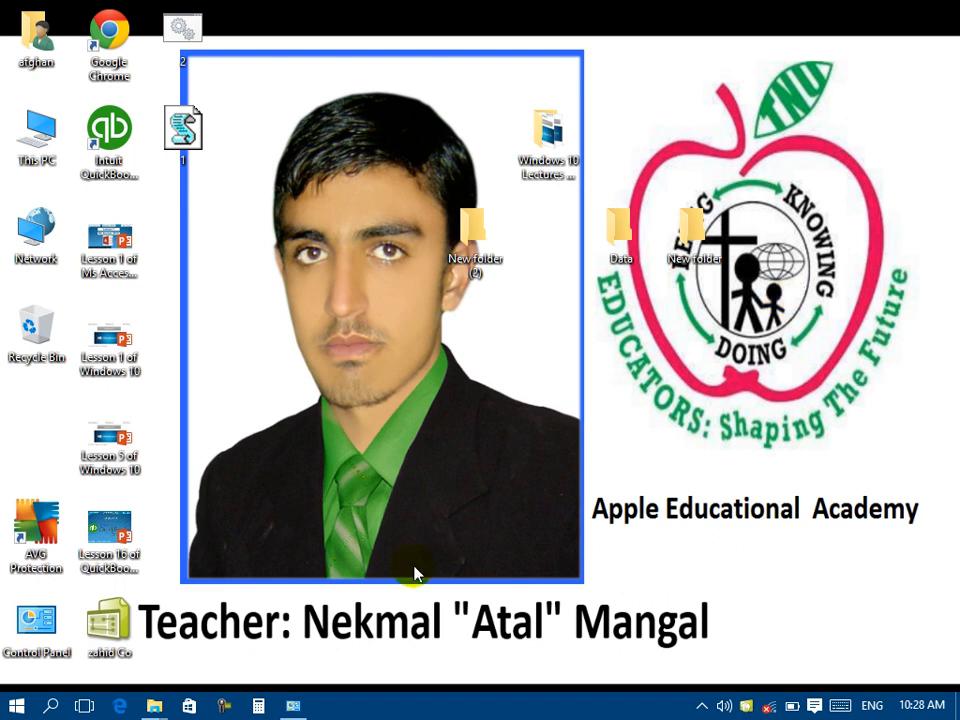
key(super+r)
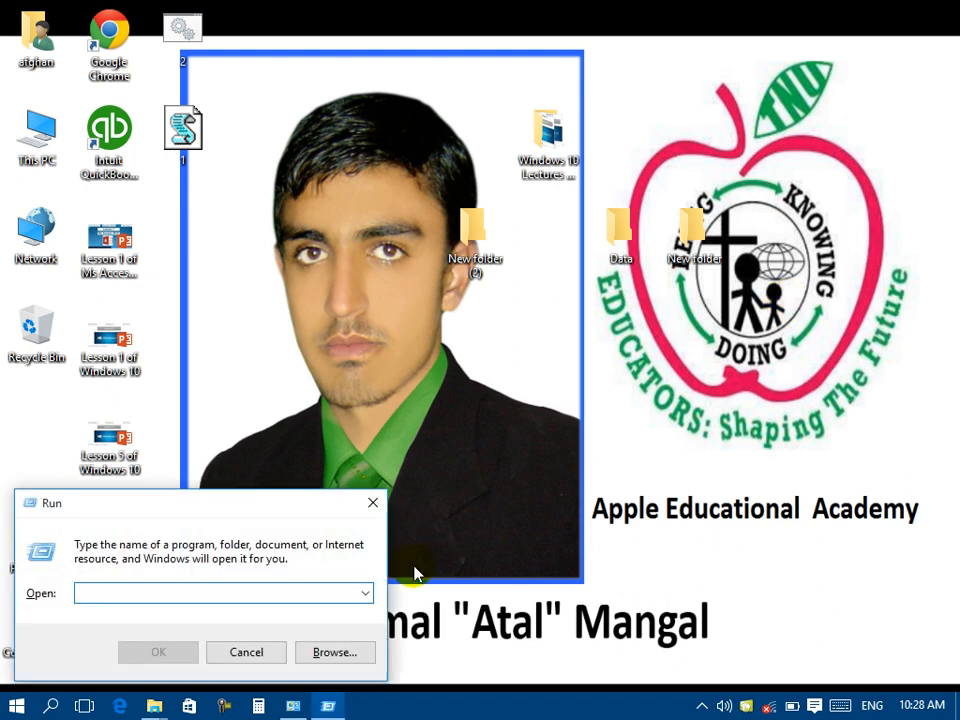
text(notepad)
key(Return)
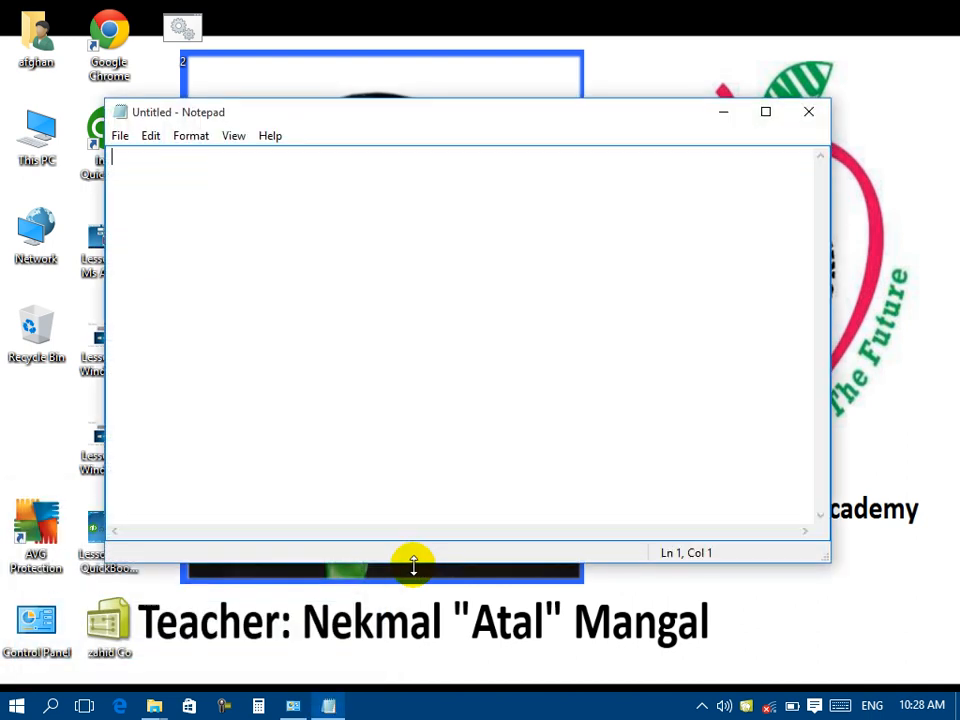
Step: Try out English and Pashto input in the blank document by switching the input language, and erase the test characters
text(cvcv)
key(BackSpace)
key(BackSpace)
key(BackSpace)
key(alt+shift)
text(یییییییییییی)
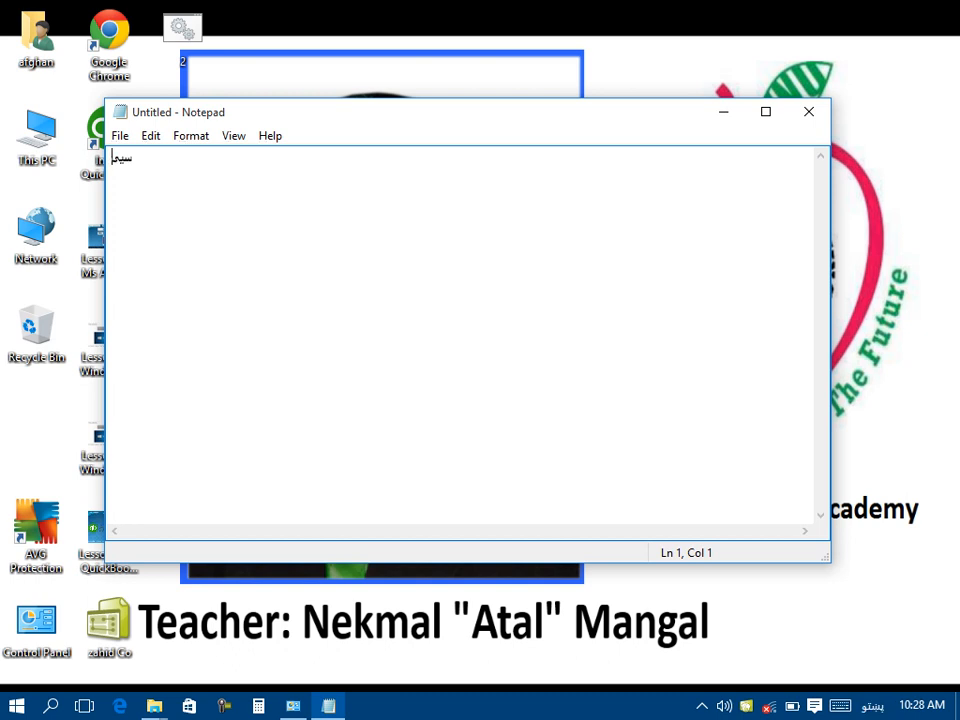
key(BackSpace)
key(BackSpace)
key(BackSpace)
key(BackSpace)
key(BackSpace)
key(BackSpace)
key(BackSpace)
key(BackSpace)
key(BackSpace)
key(BackSpace)
key(BackSpace)
key(BackSpace)
key(BackSpace)
key(BackSpace)
key(BackSpace)
key(BackSpace)
Step: Write a short English word, a run of Pashto letters and "dfddfdfdf" on one line, switching the input language between them
key(alt+shift)
text(asad)
key(alt+shift)
text(ښښښښښاعفففففخ)
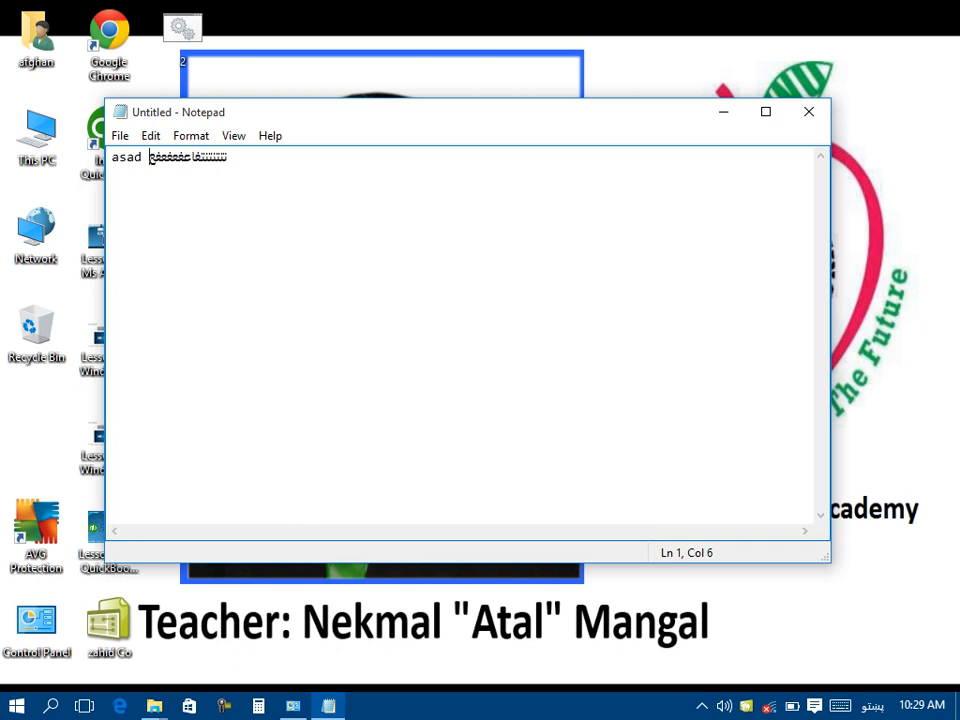
key(alt+shift)
text(dfddfdfdf)
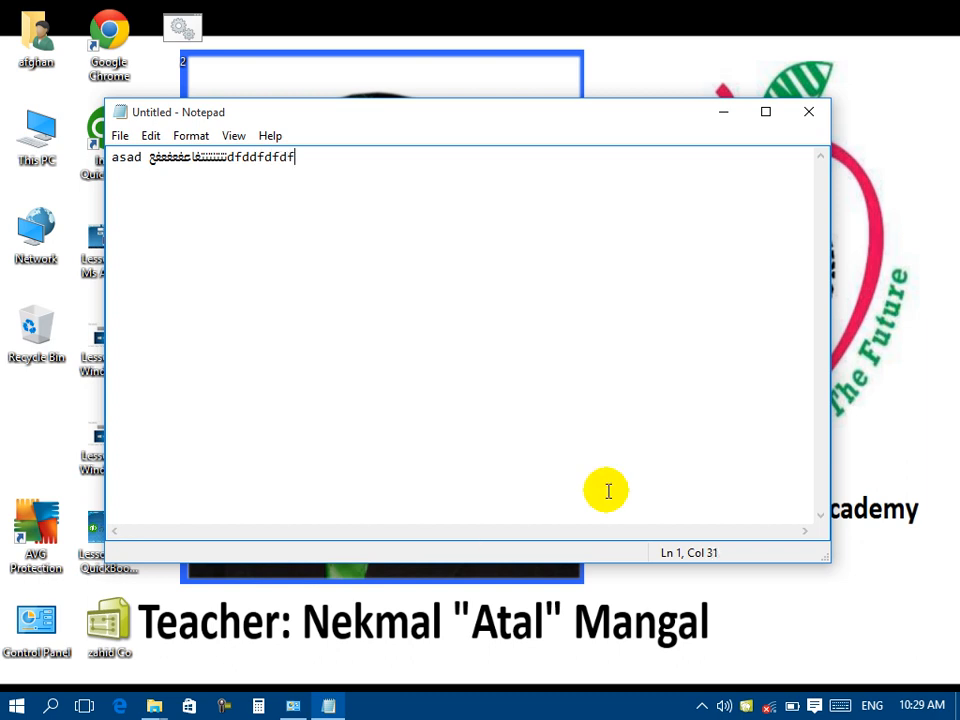
Step: Close Notepad without saving the text and switch back to the Control Panel Language window
click(800, 118)
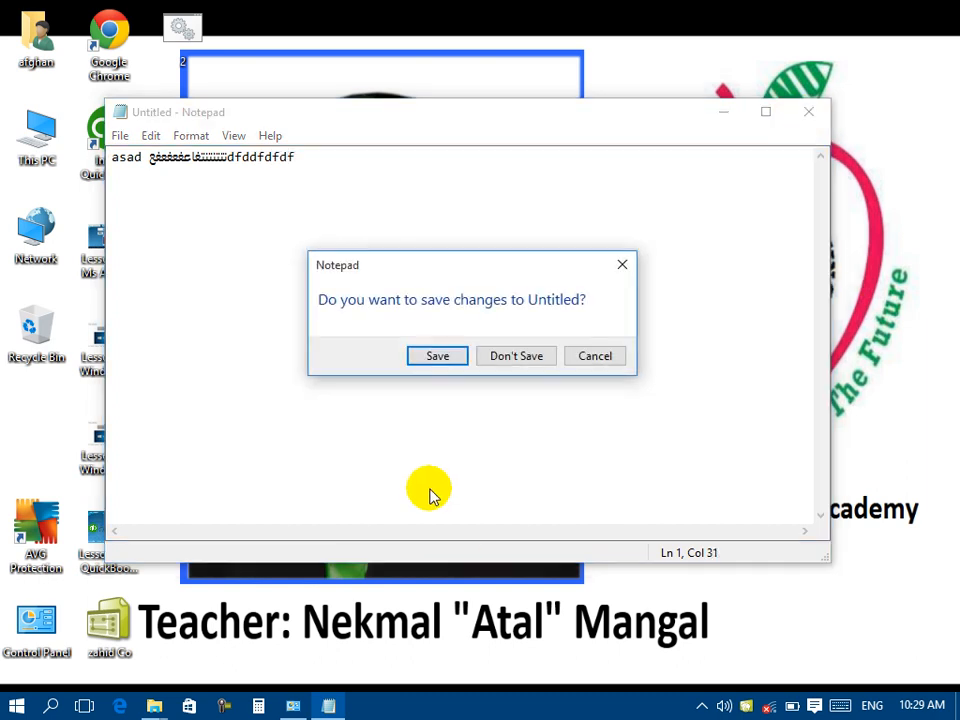
click(516, 356)
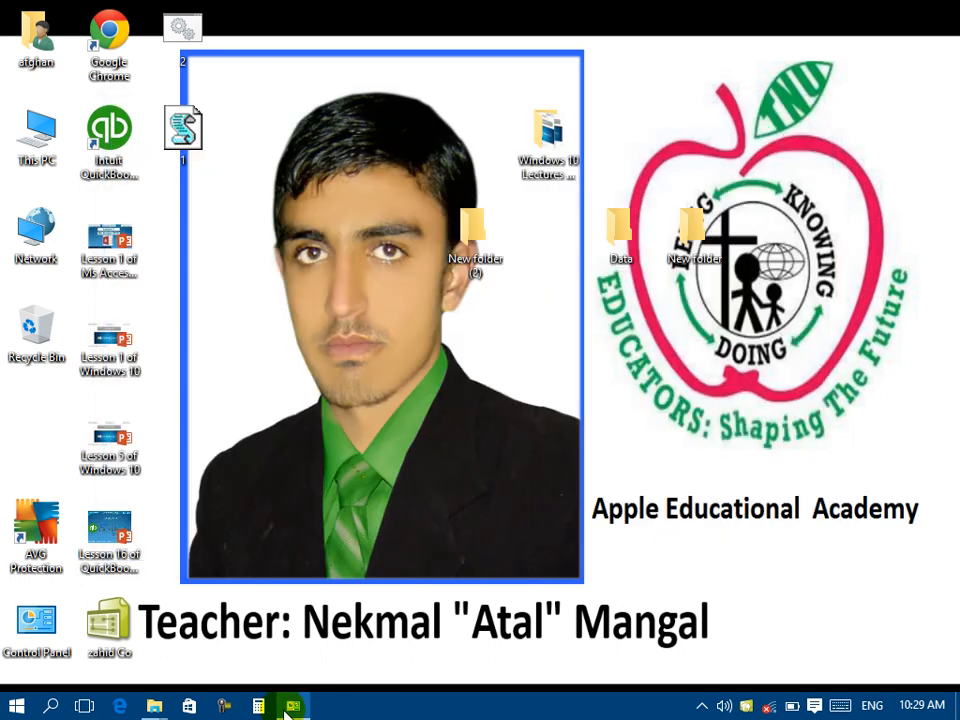
click(293, 706)
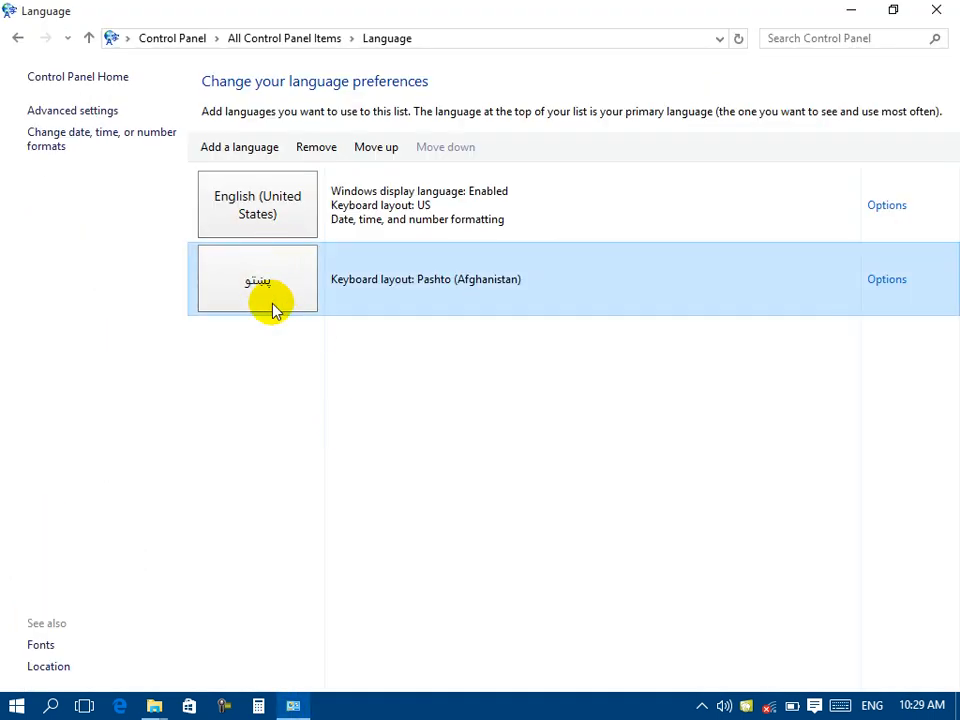
Step: Preview the Pashto (Afghanistan) keyboard layout in the Pashto language options, then return to the language list
click(885, 281)
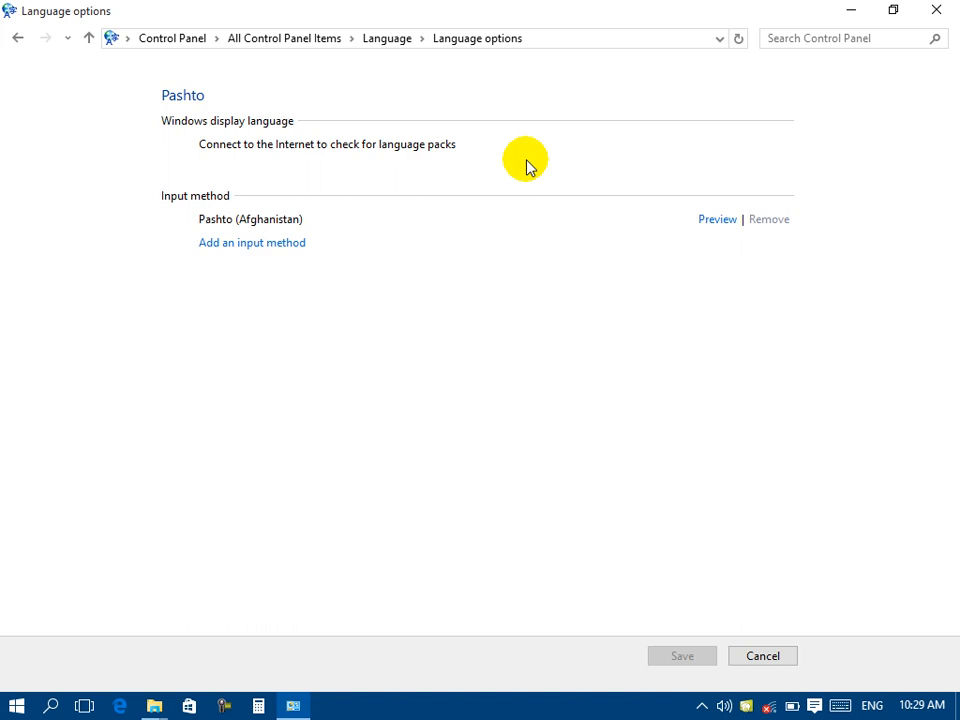
click(726, 221)
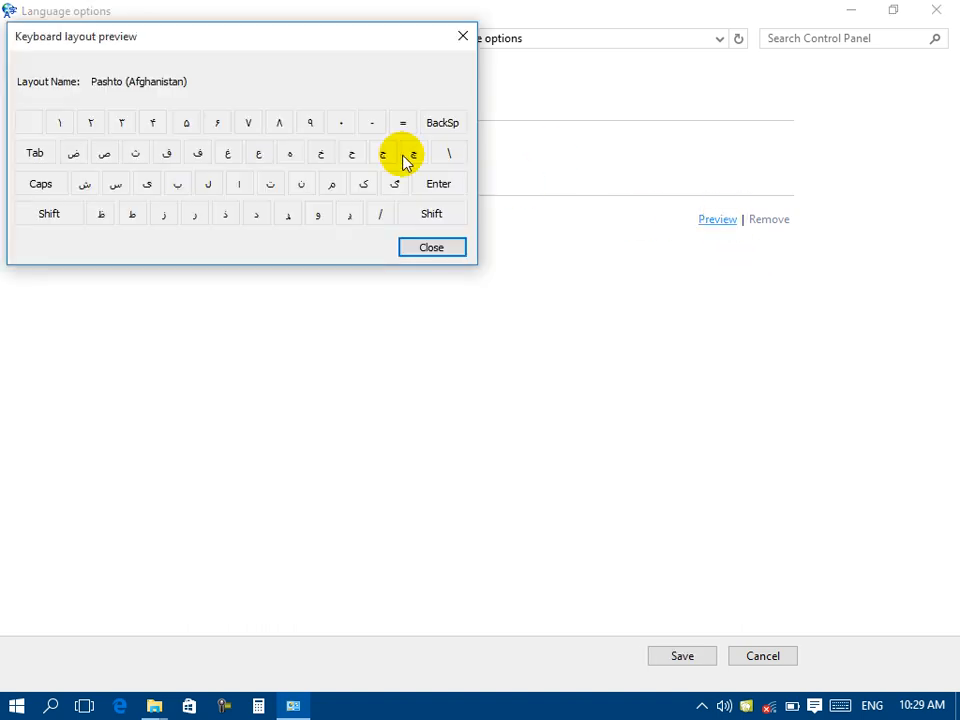
drag(286, 49, 463, 163)
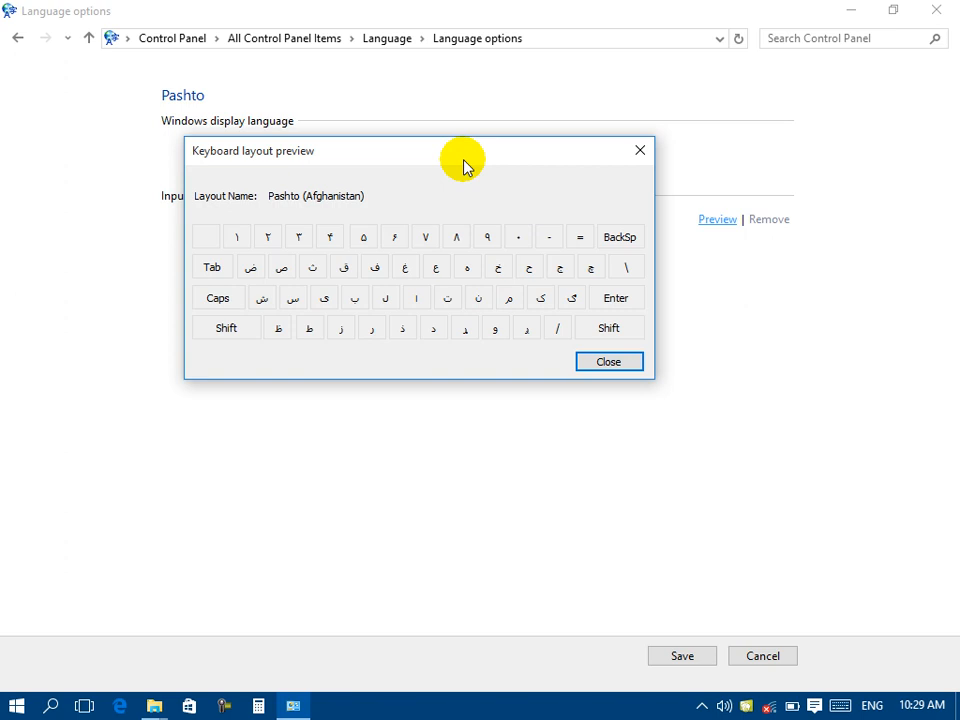
click(640, 150)
click(13, 37)
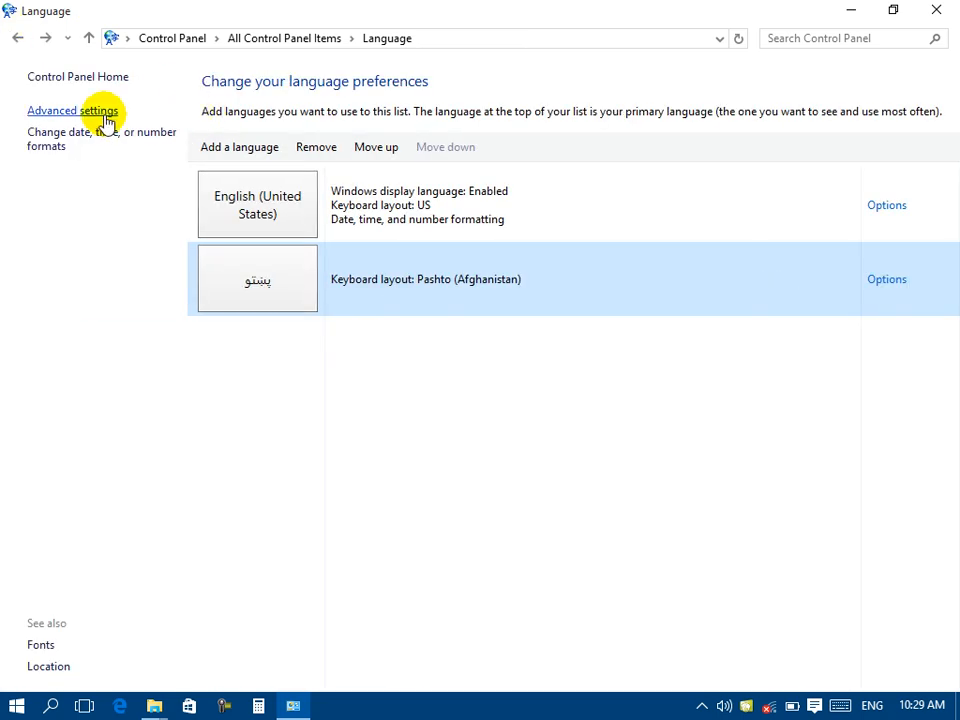
Step: Open the advanced language settings and try English (United States) as the display language override, restoring Use language list (recommended)
click(100, 113)
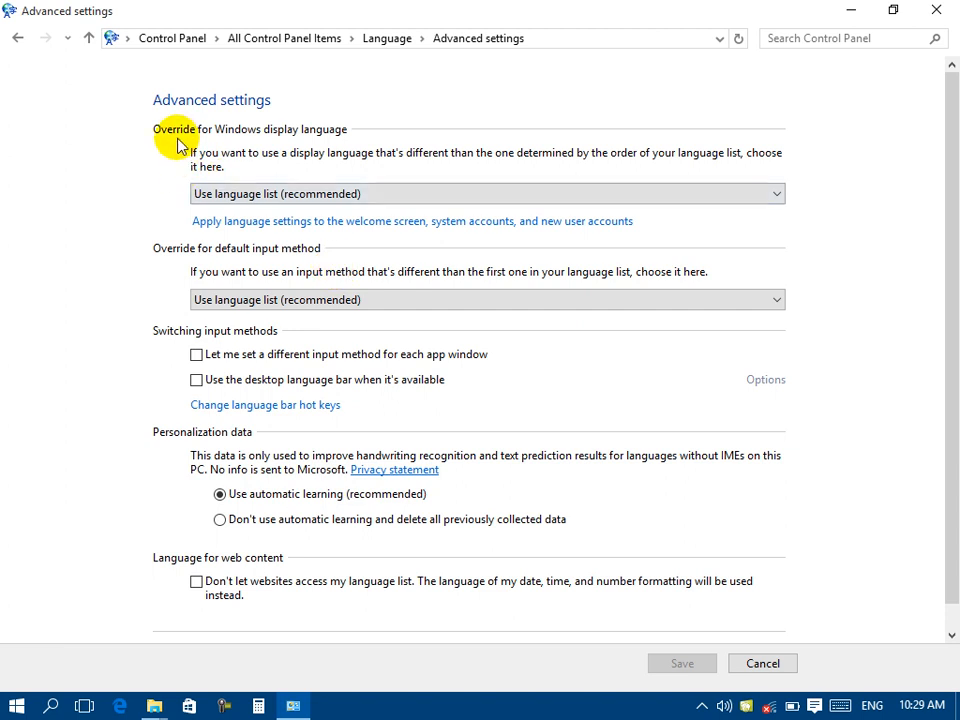
click(296, 196)
click(251, 226)
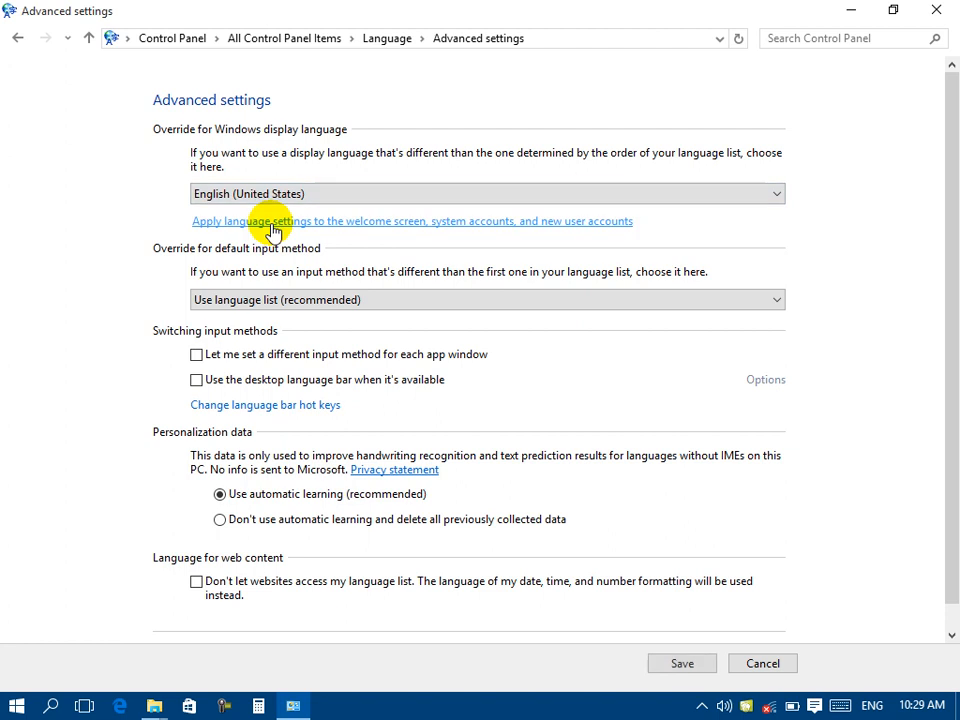
click(275, 197)
click(253, 212)
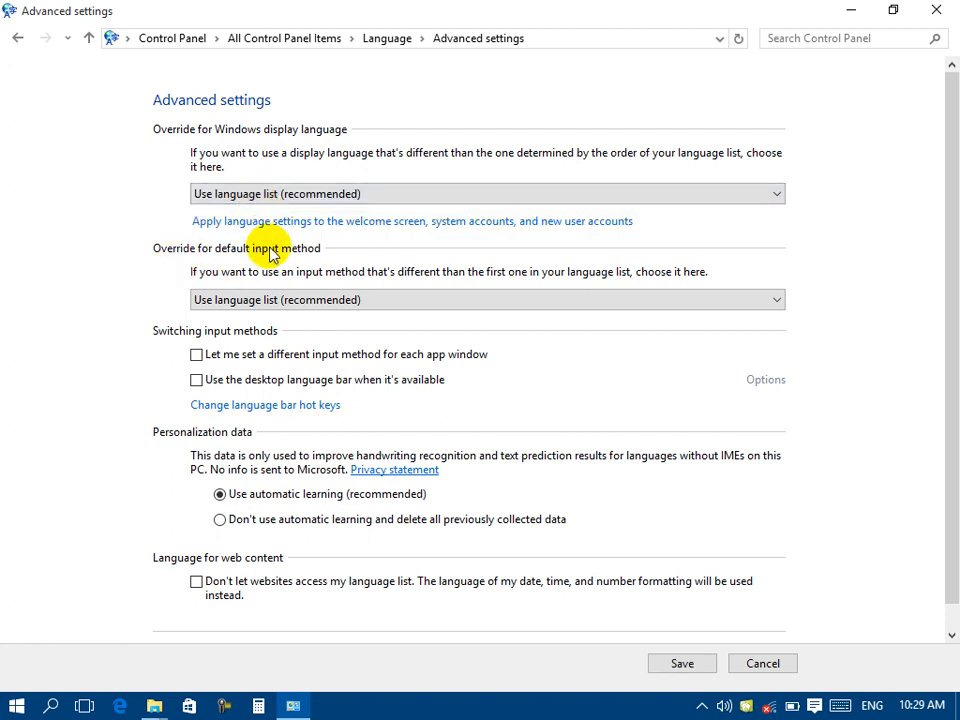
Step: Try English (United States) - US and Pashto (Afghanistan) as the default input method override, restoring Use language list (recommended)
click(235, 302)
click(237, 319)
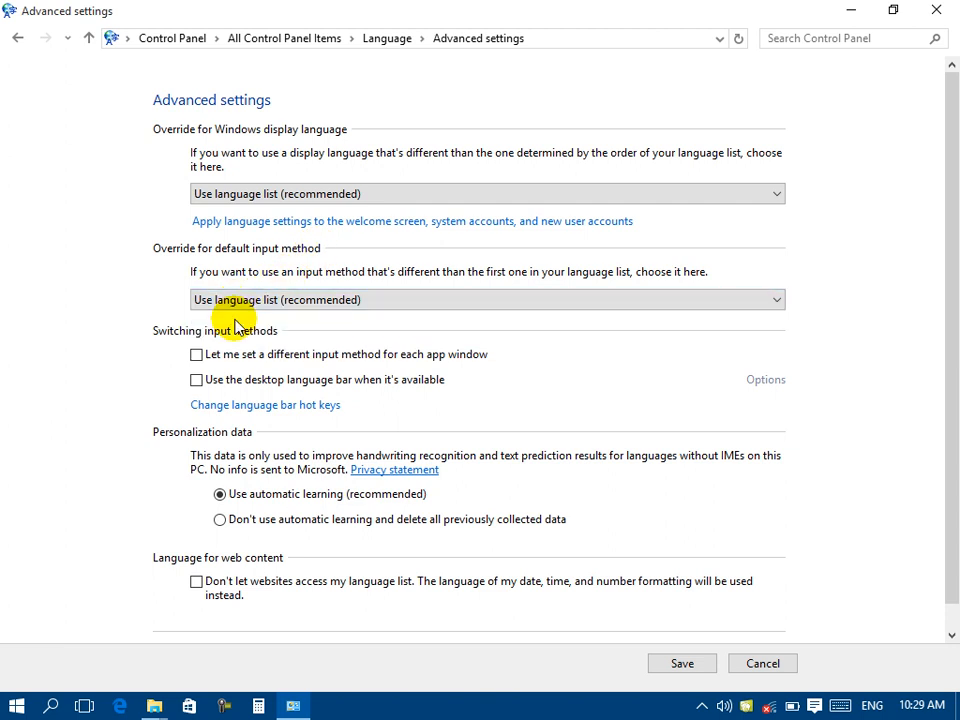
click(238, 306)
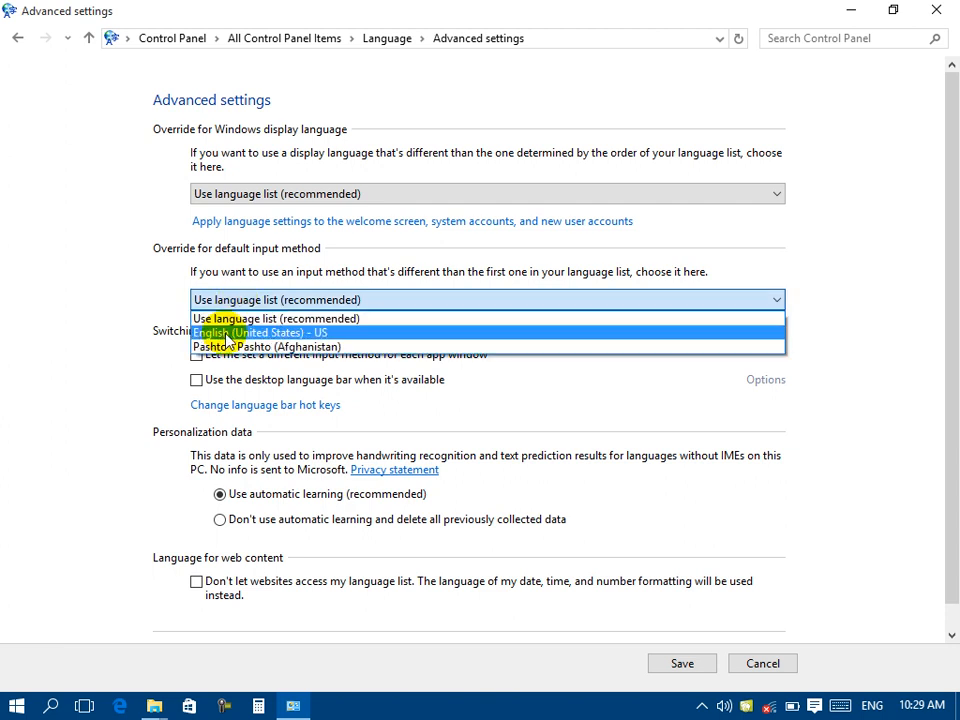
click(237, 329)
click(238, 306)
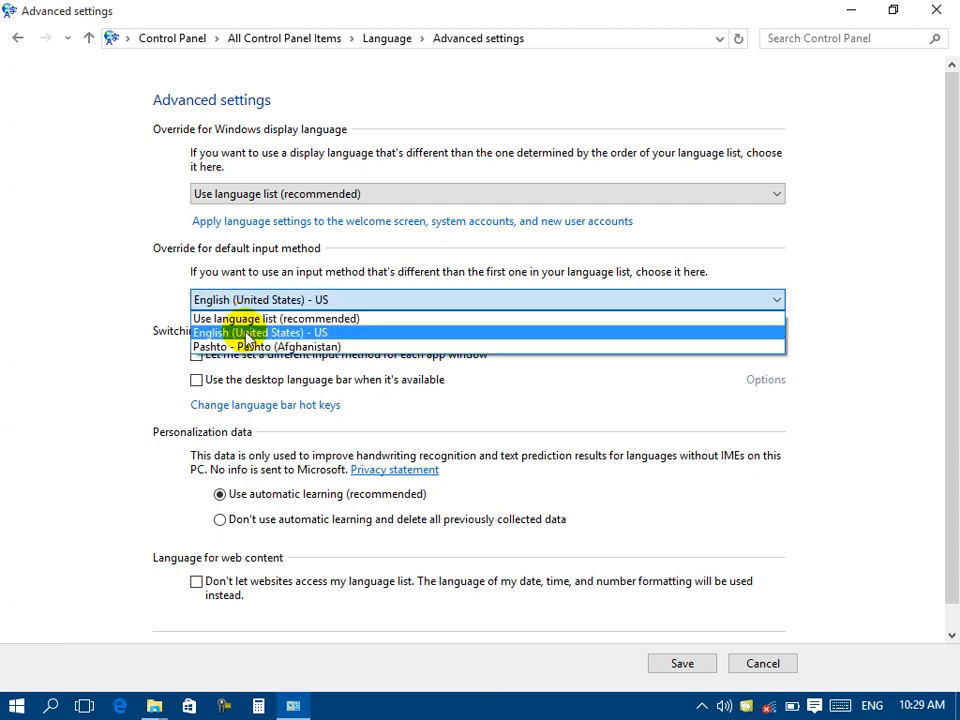
click(256, 348)
click(247, 302)
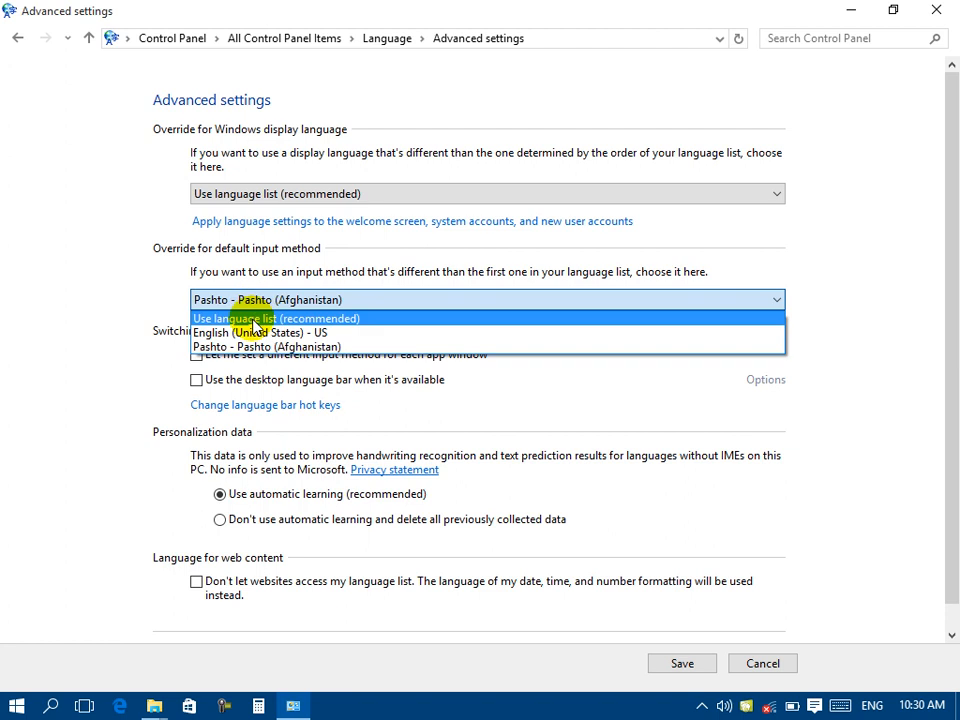
click(253, 320)
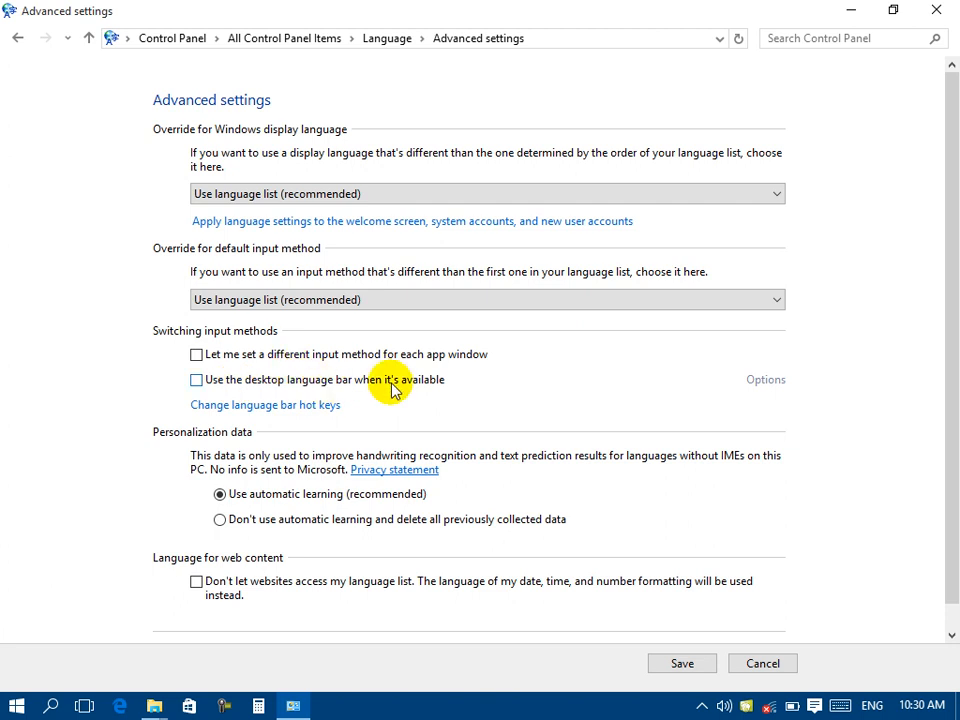
Step: Enable the desktop language bar when it's available, save the setting, and check the hidden taskbar icons
click(296, 384)
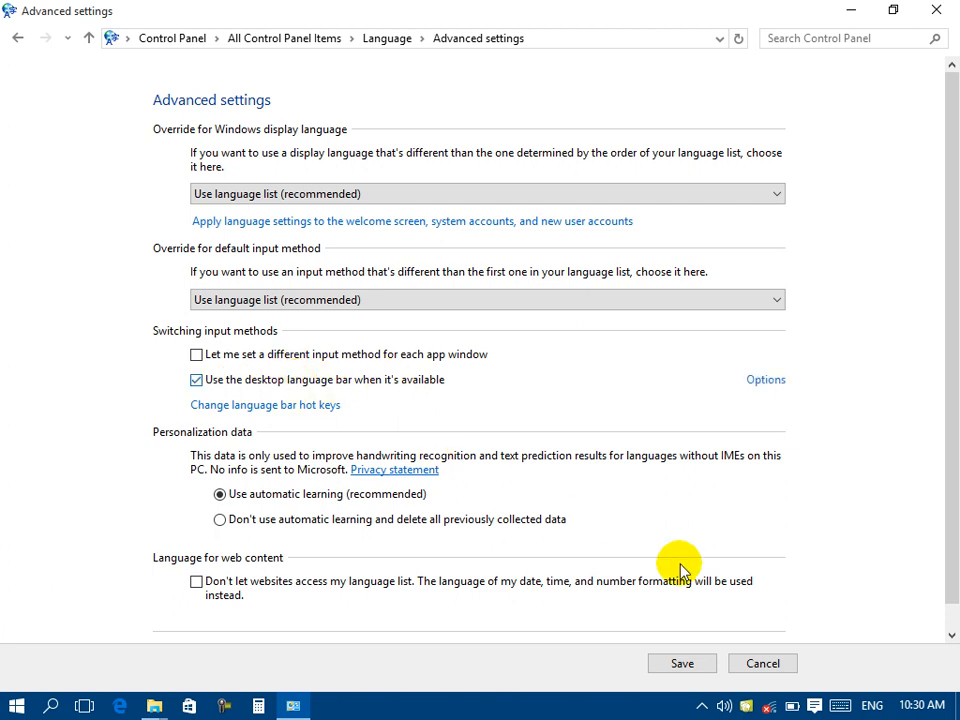
click(692, 665)
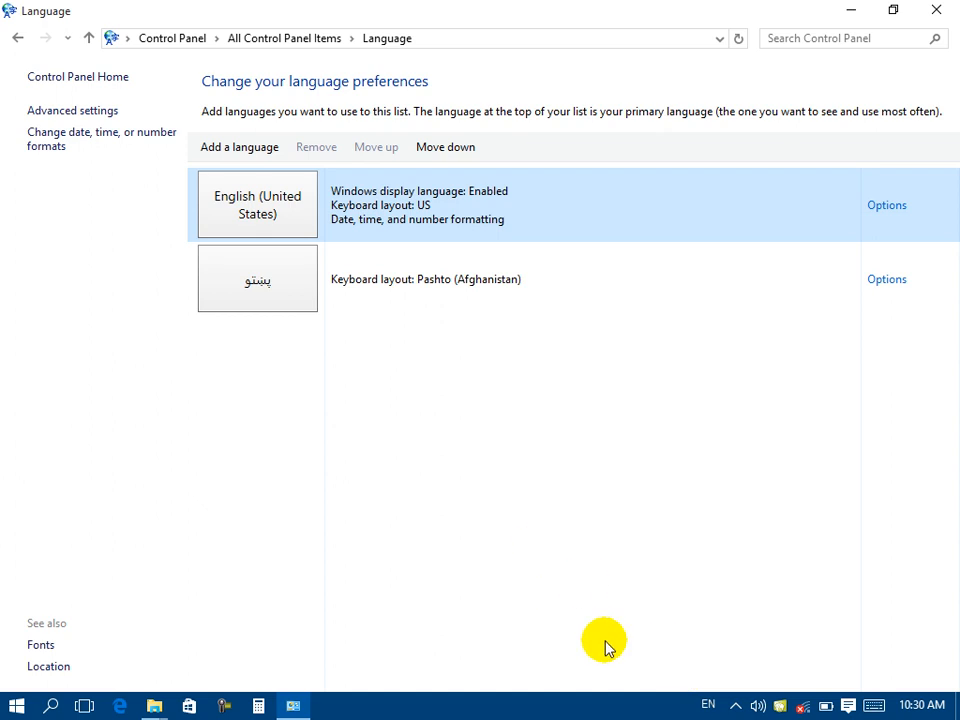
click(735, 707)
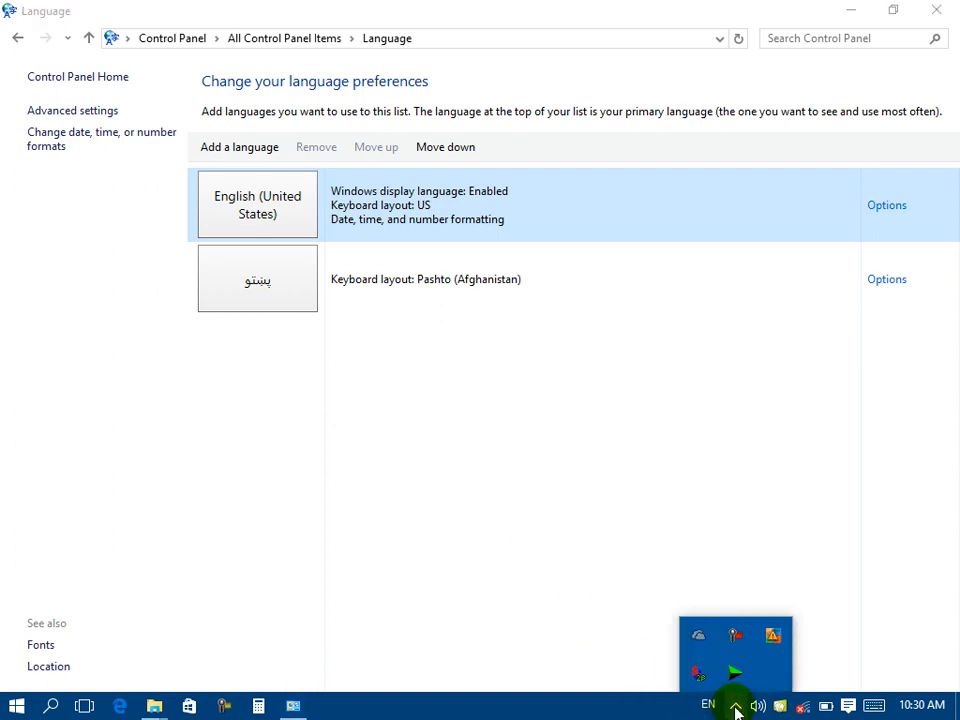
click(735, 707)
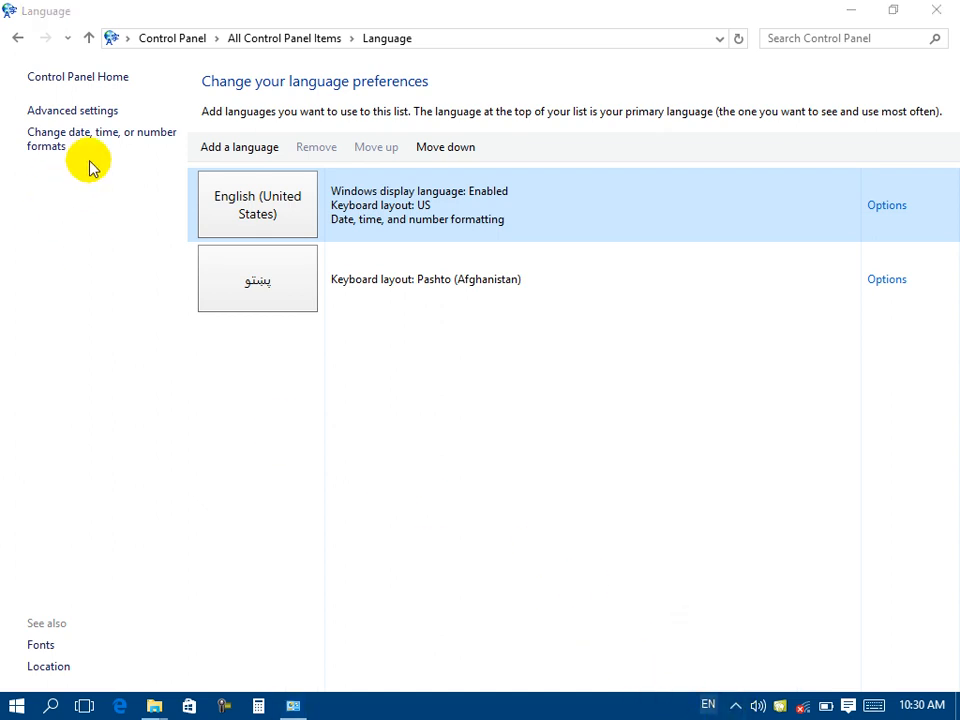
Step: Turn off the desktop language bar in the advanced language settings, save, and view the input methods offered from the taskbar
click(89, 109)
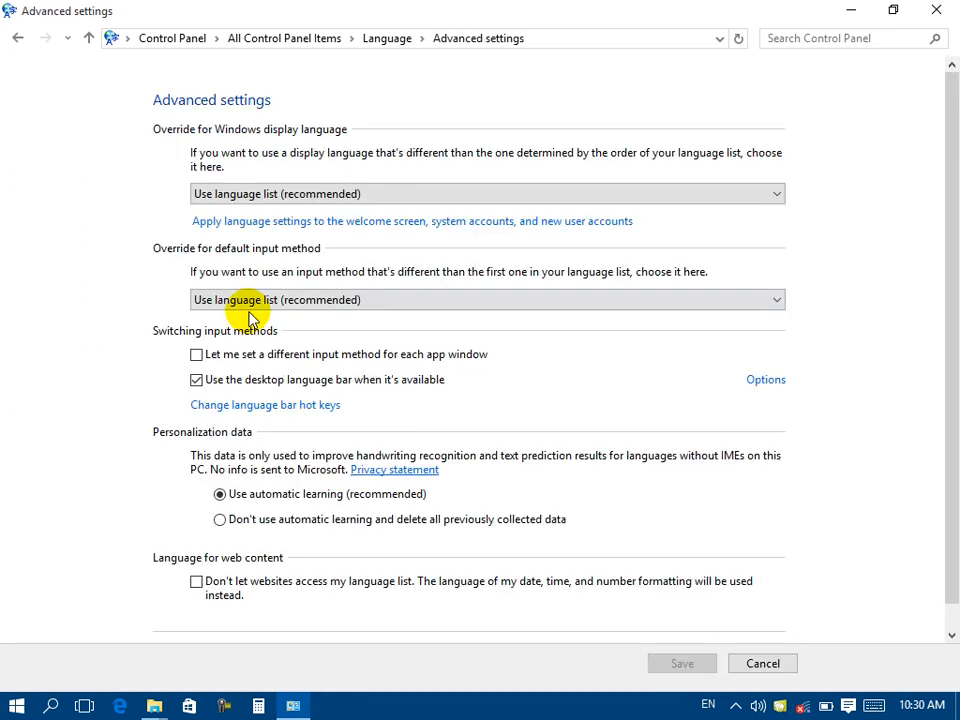
click(196, 379)
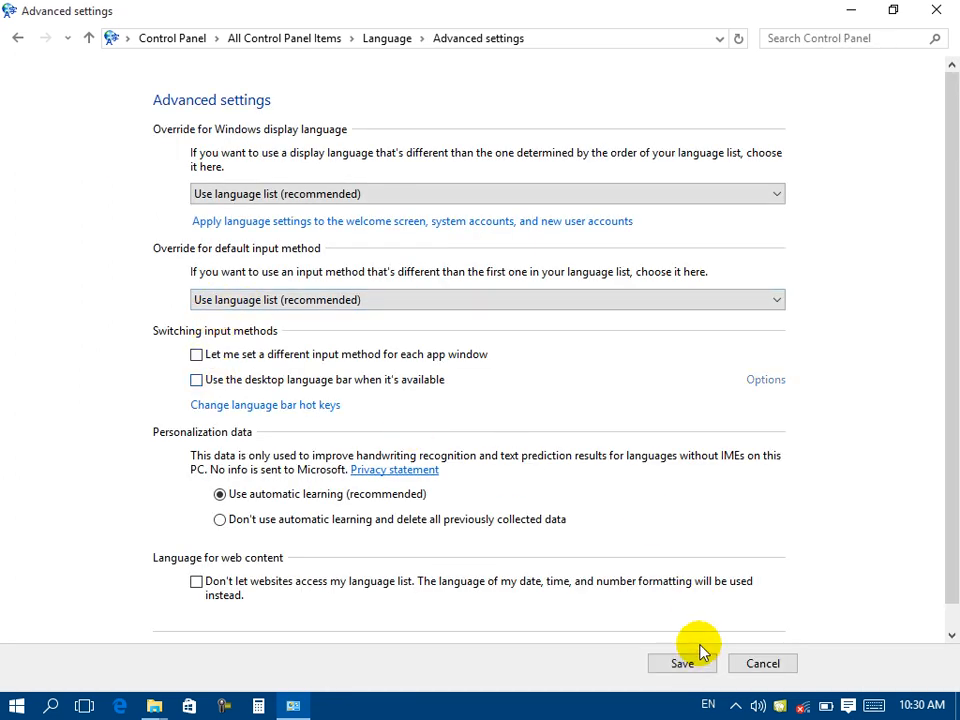
click(698, 664)
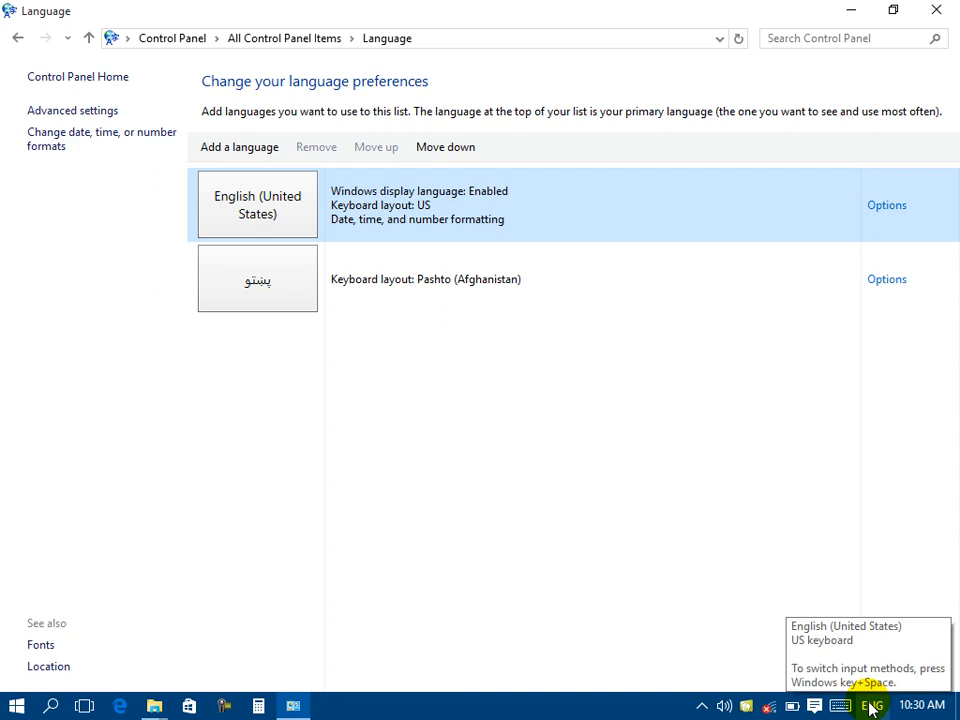
click(870, 708)
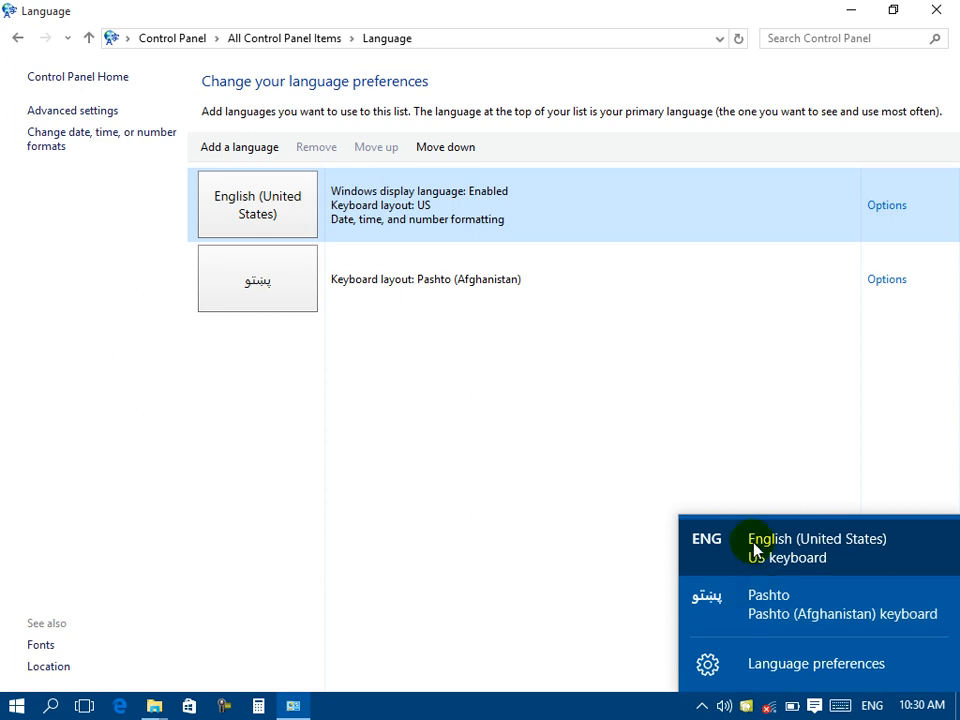
click(89, 116)
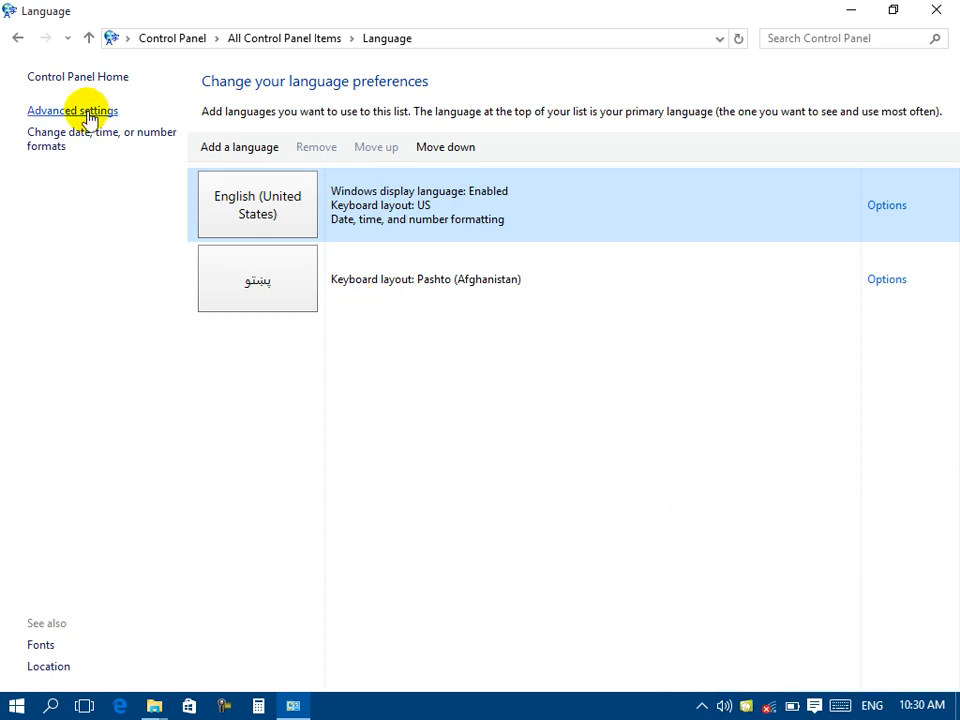
Step: In the language bar hot key settings, enable the key sequence Ctrl + Shift + 1 for switching to Pashto (Afghanistan)
click(89, 116)
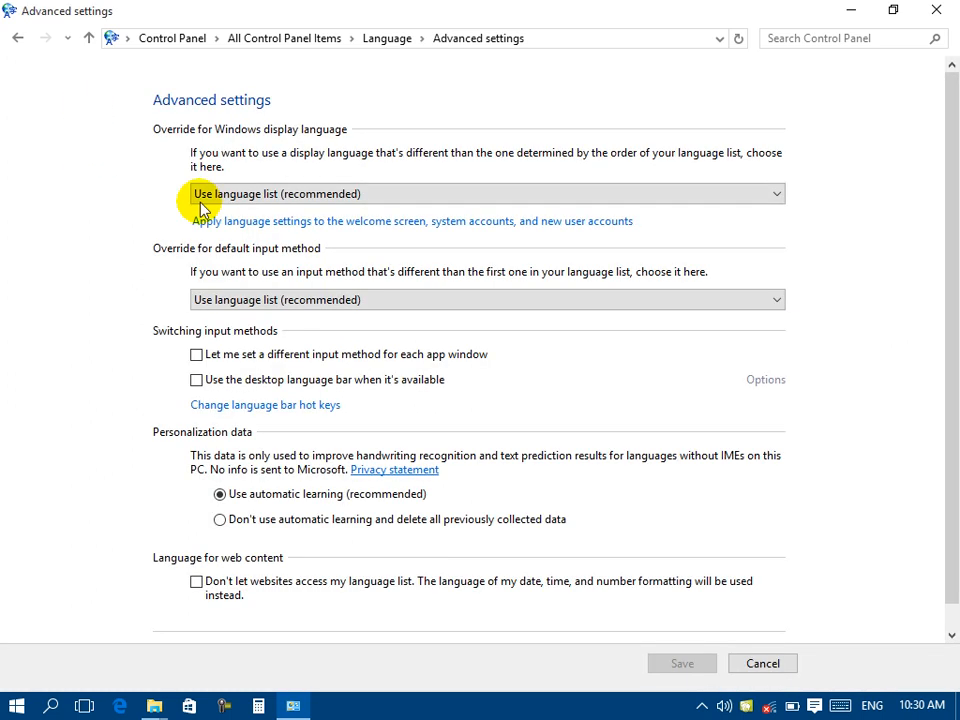
click(234, 408)
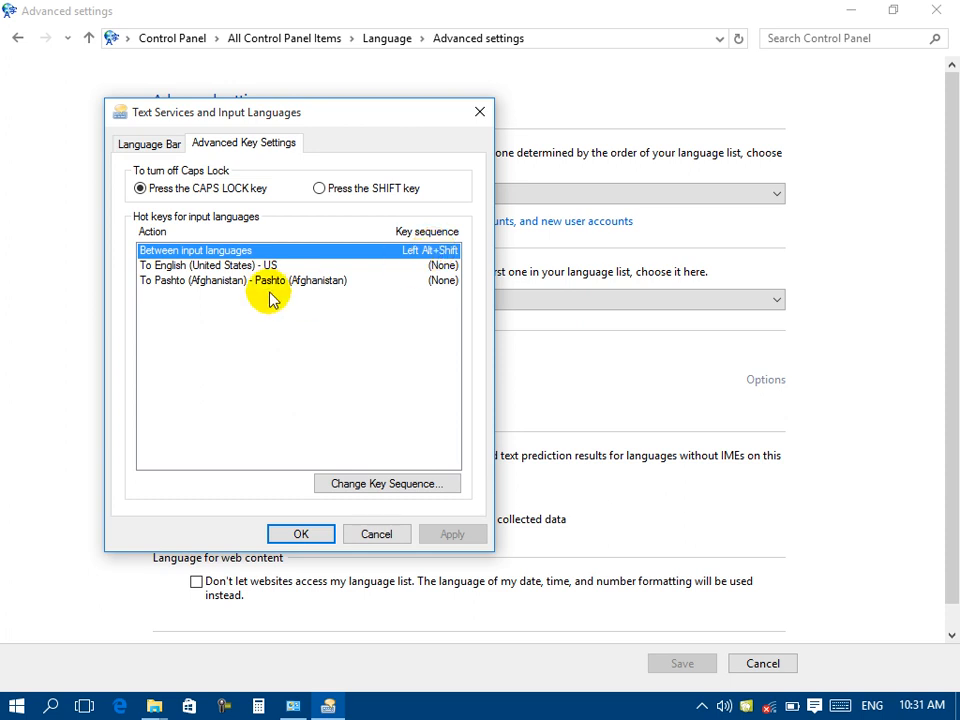
click(257, 284)
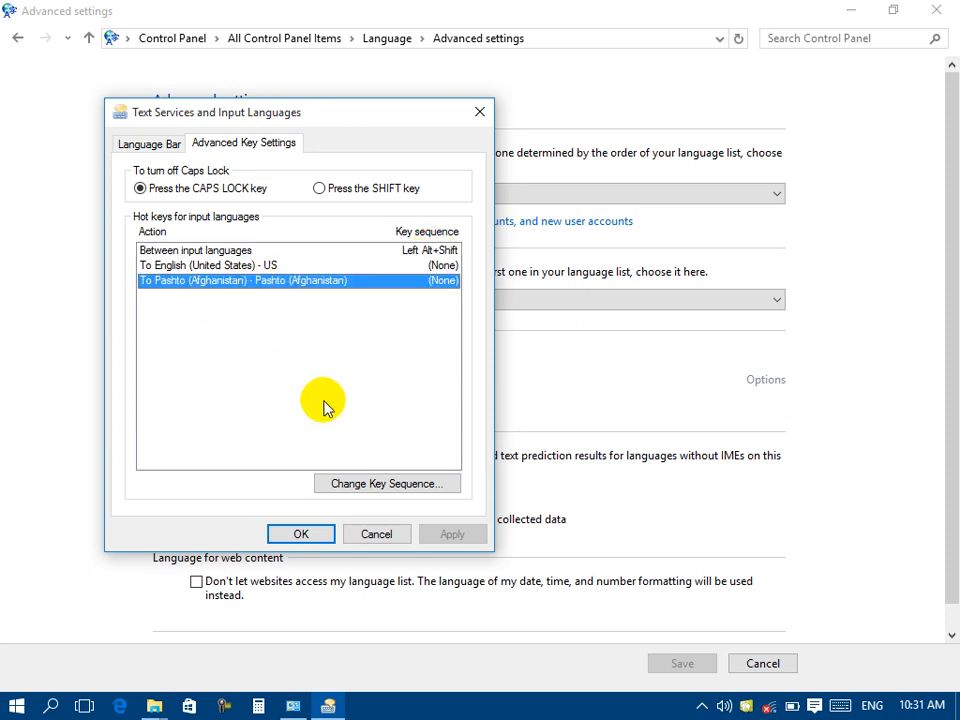
click(348, 486)
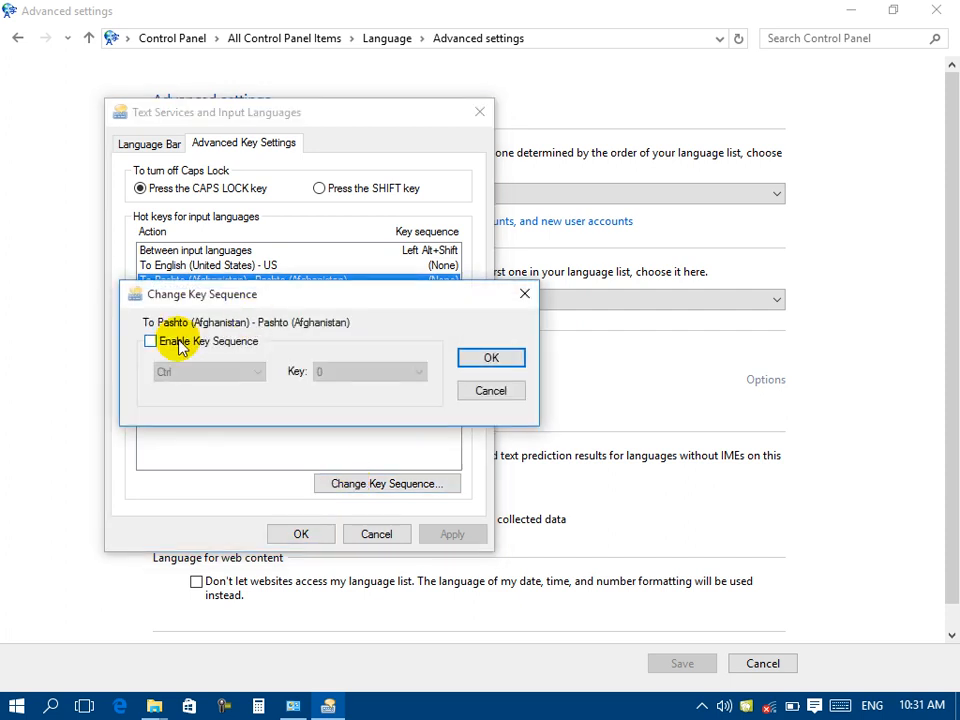
click(253, 376)
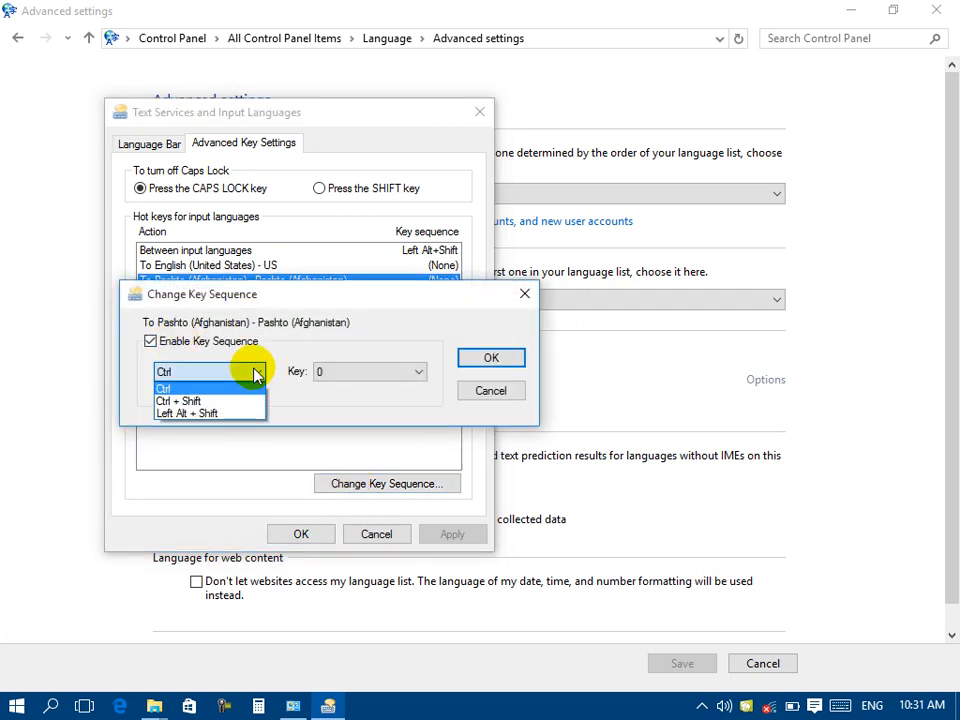
click(199, 404)
click(419, 376)
click(358, 402)
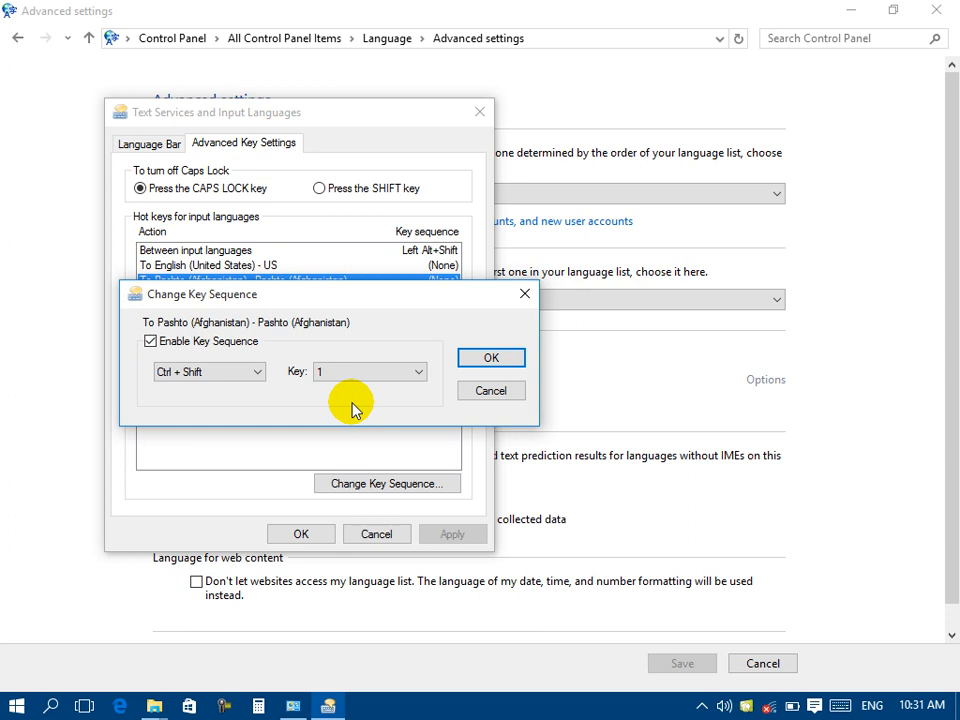
Step: Disable the key sequence for switching to Pashto (Afghanistan), confirm, and select the Between input languages action
click(174, 346)
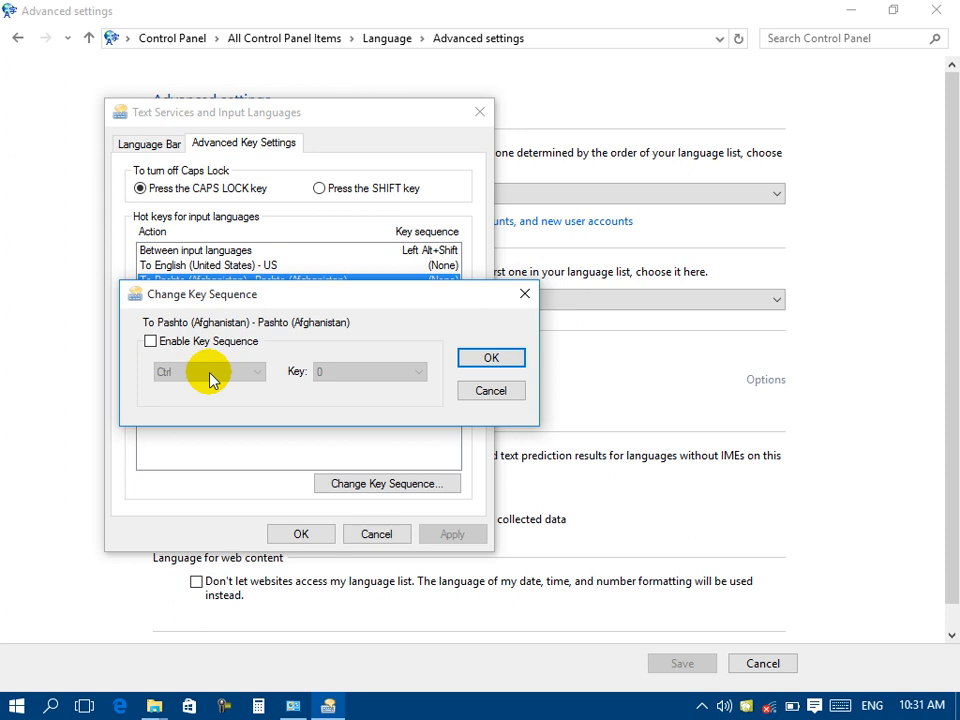
click(518, 358)
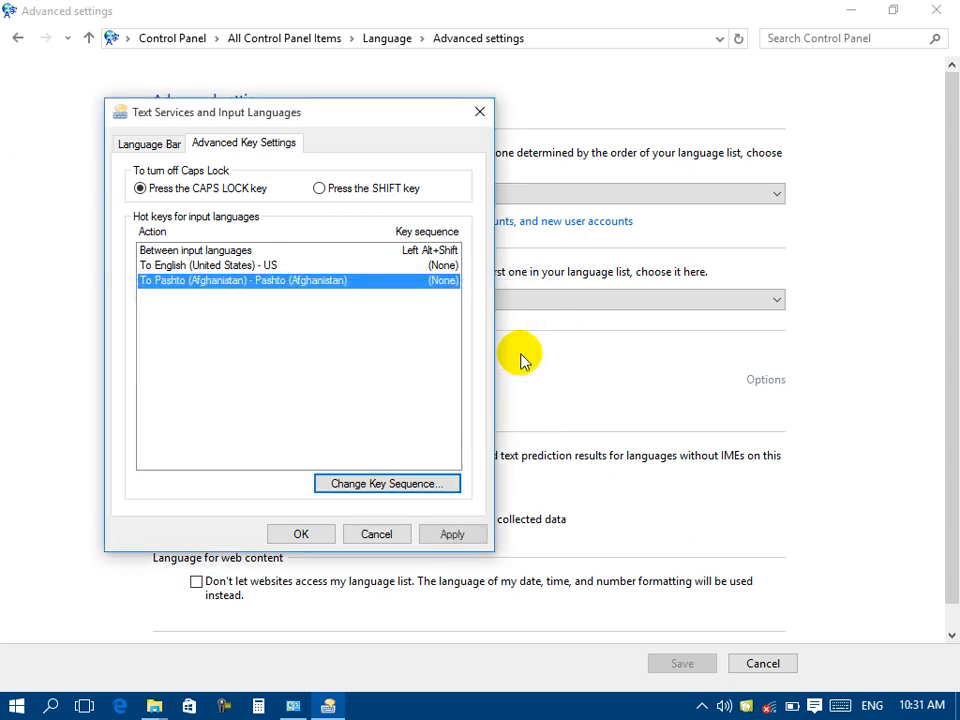
click(415, 252)
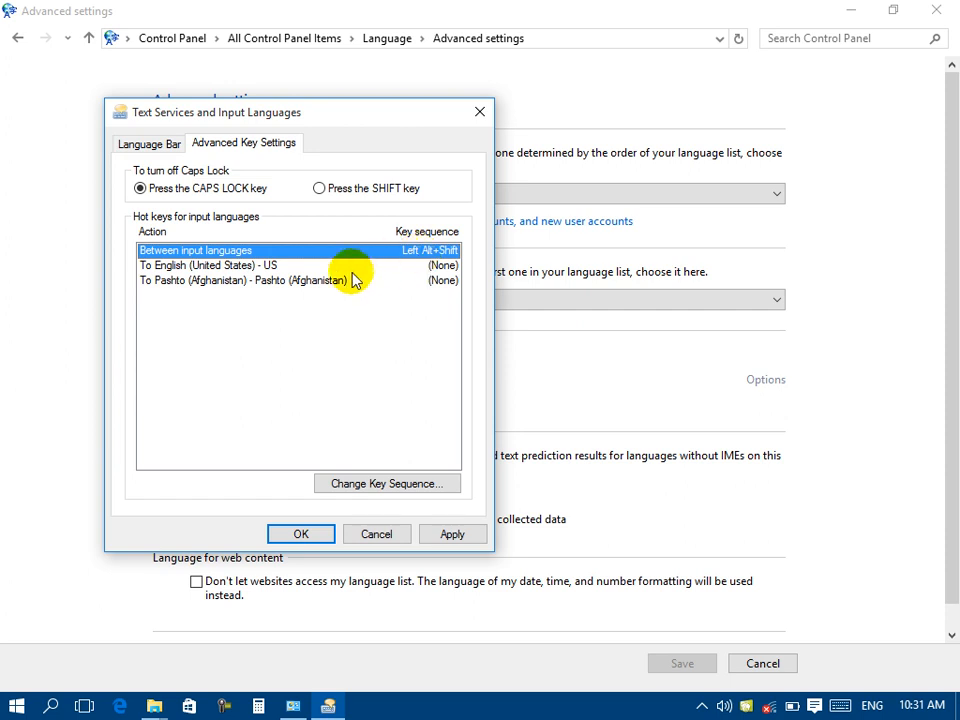
Step: Apply Floating On Desktop as the language bar placement, and change the placement to Hidden and apply it
click(148, 148)
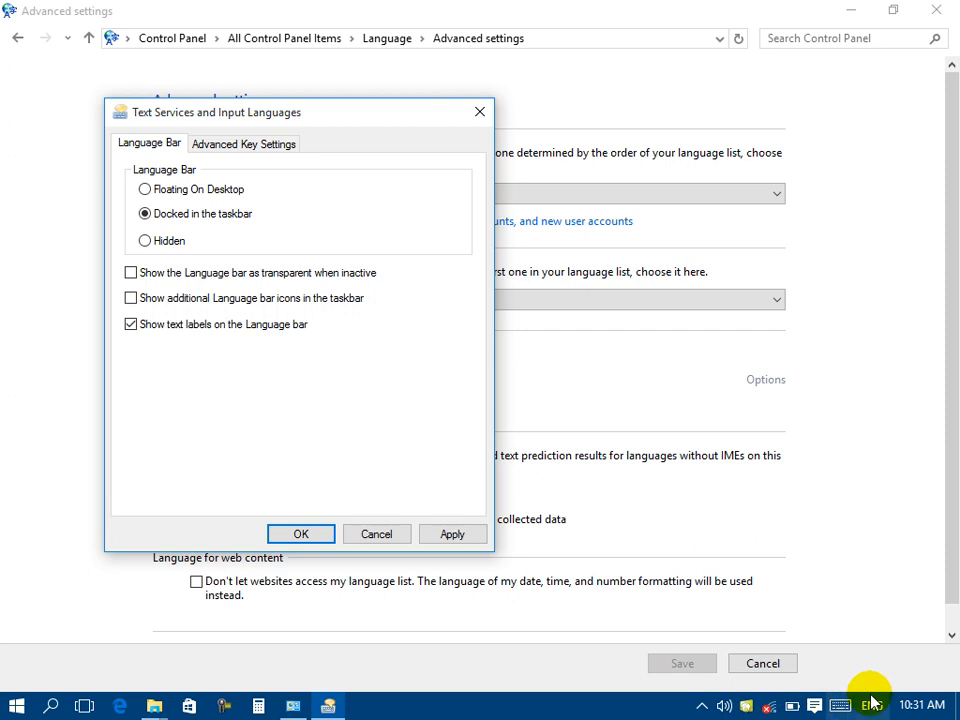
click(186, 191)
click(452, 534)
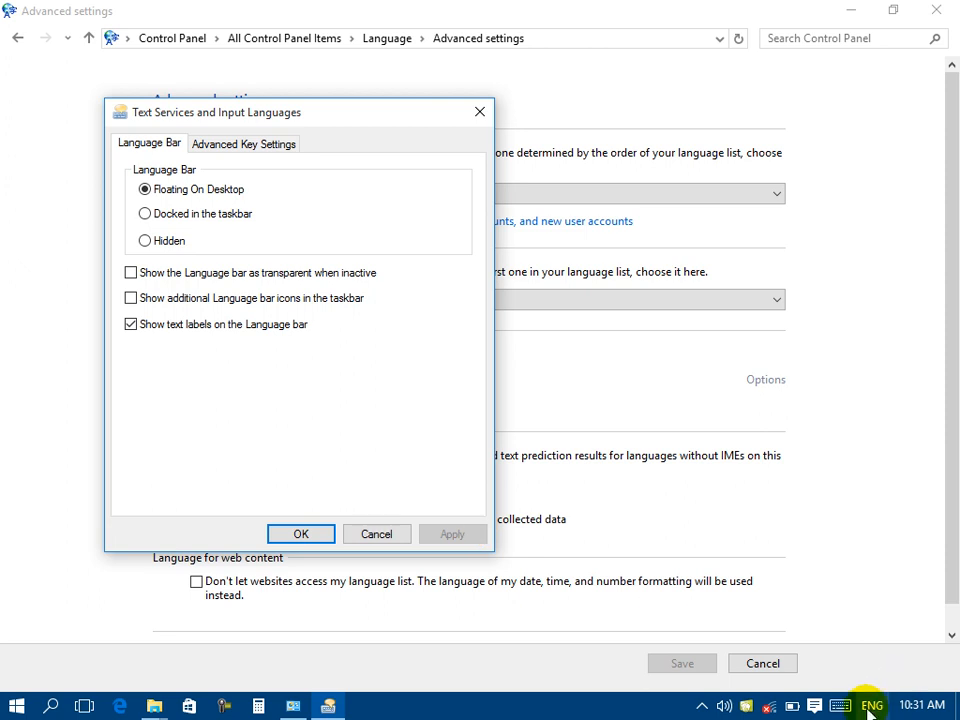
click(148, 241)
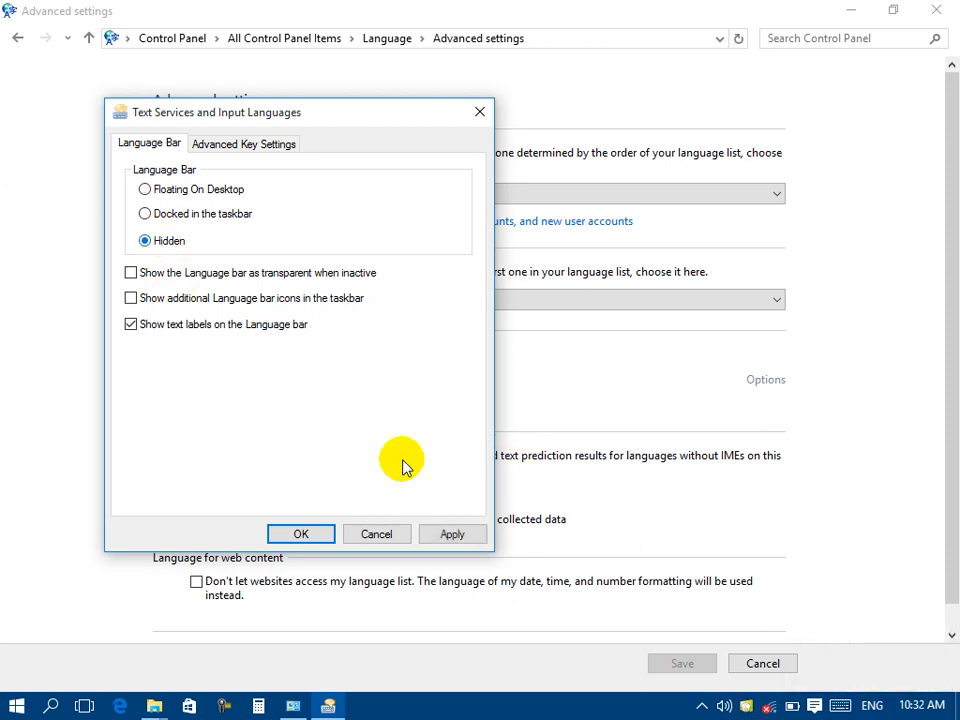
click(450, 538)
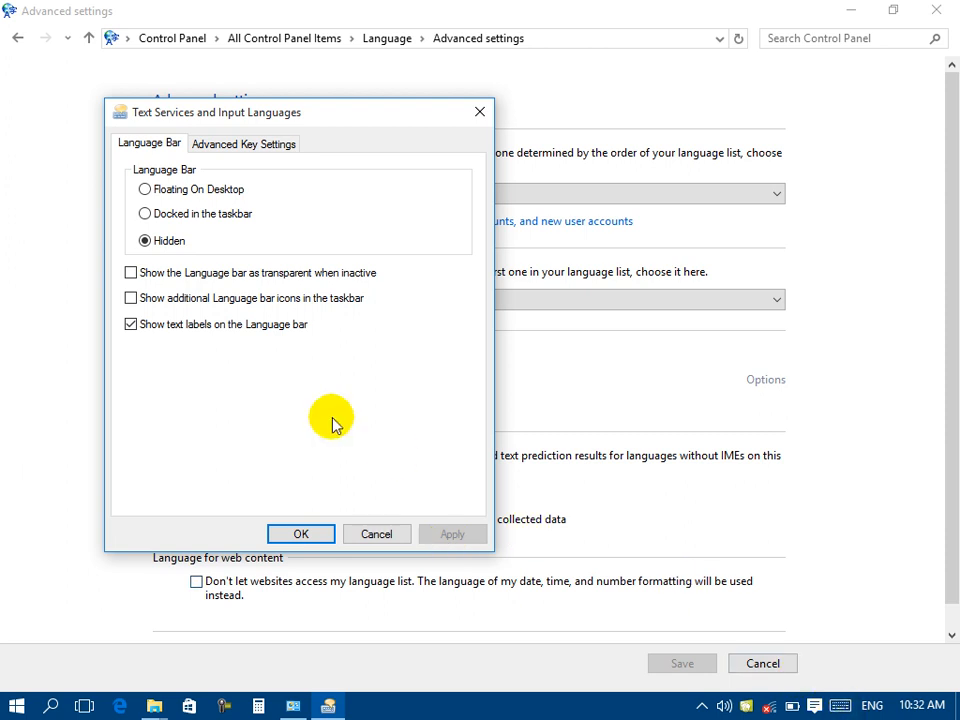
Step: Turn off text labels on the language bar, dock the bar in the taskbar, and apply both changes
click(204, 325)
click(440, 535)
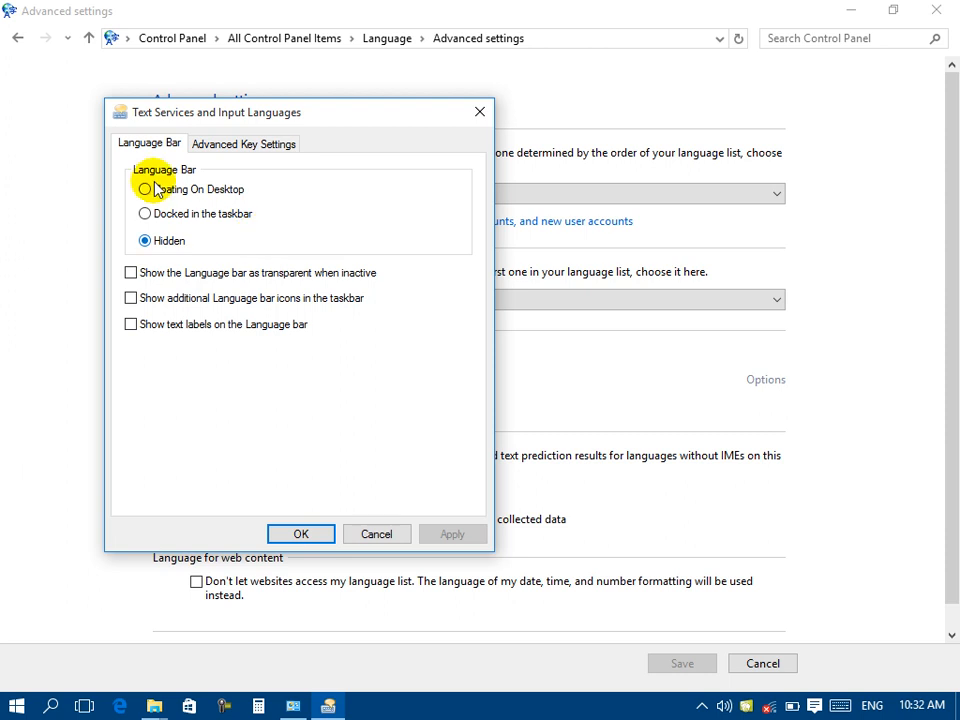
click(183, 214)
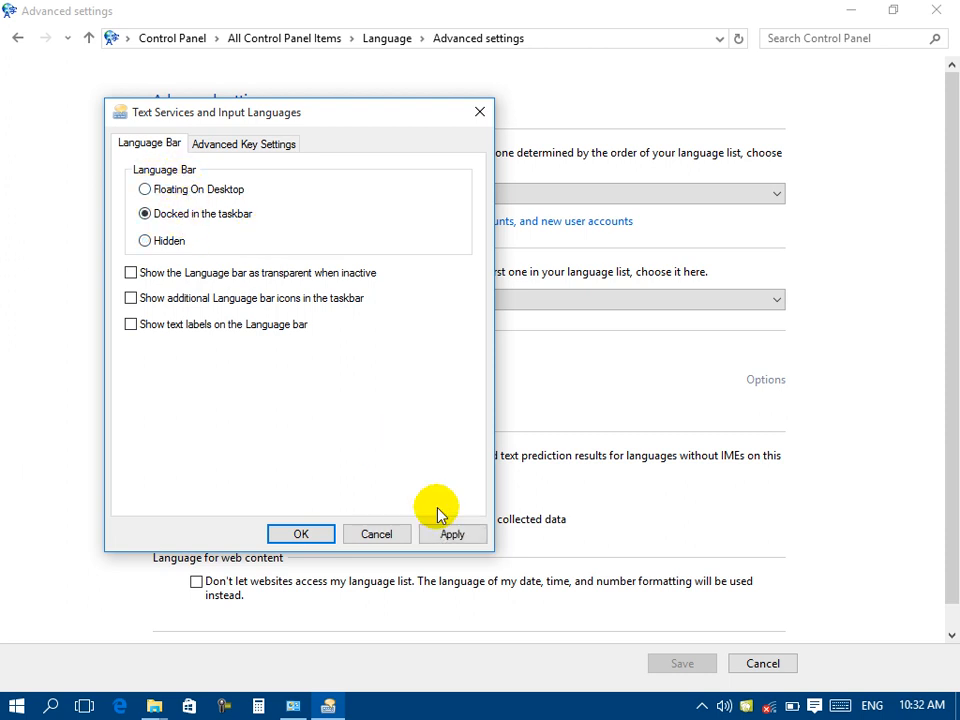
click(446, 534)
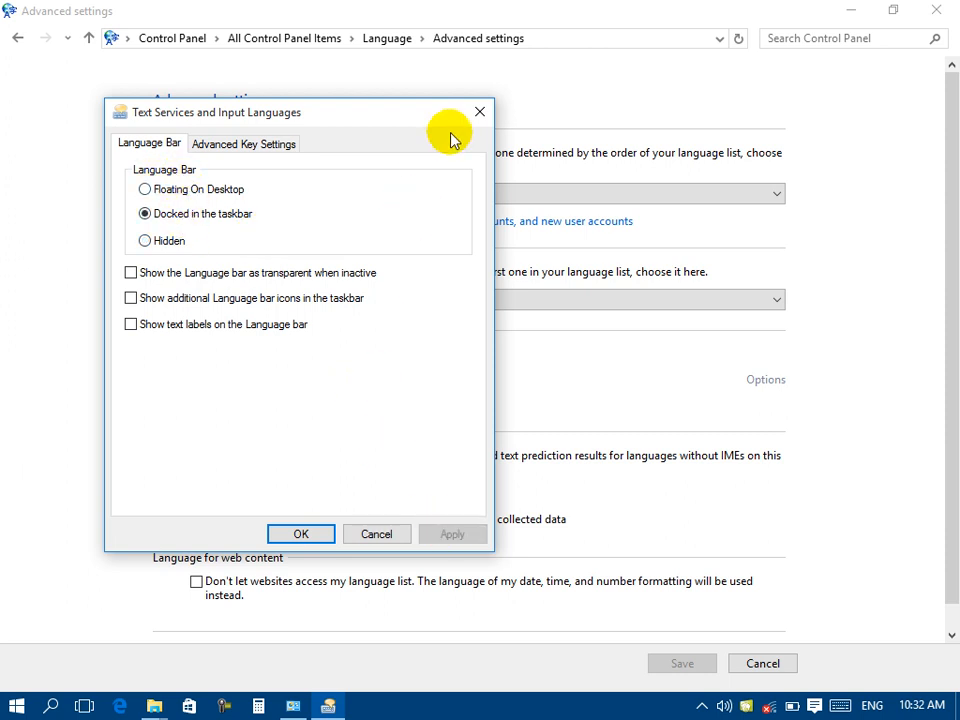
click(489, 111)
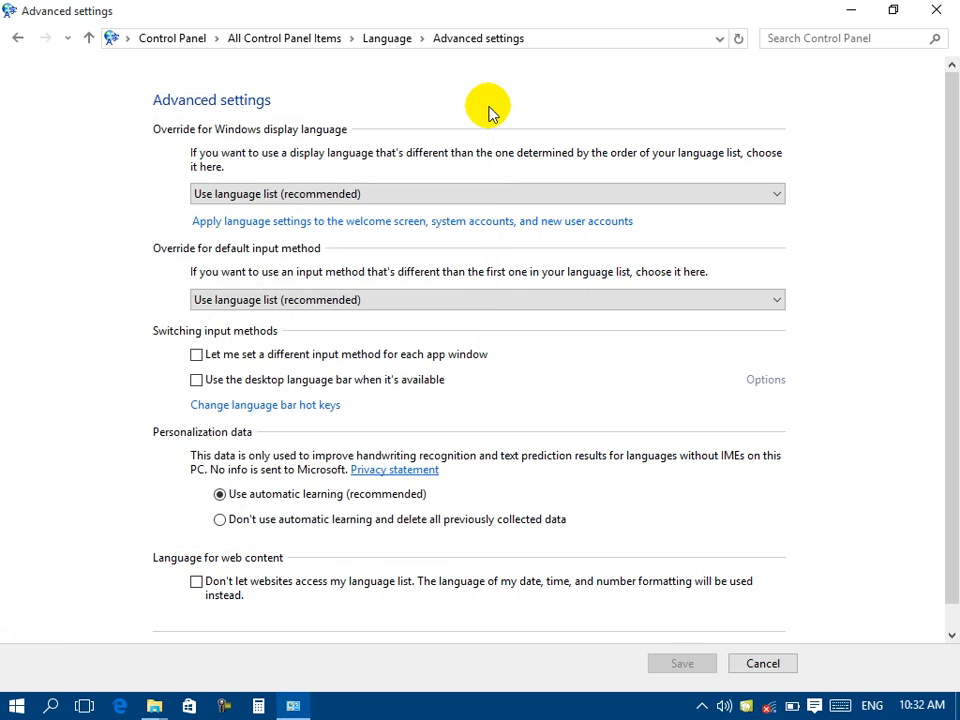
Step: Enable the desktop language bar, save, and review the language bar placement options from the advanced language settings
click(272, 388)
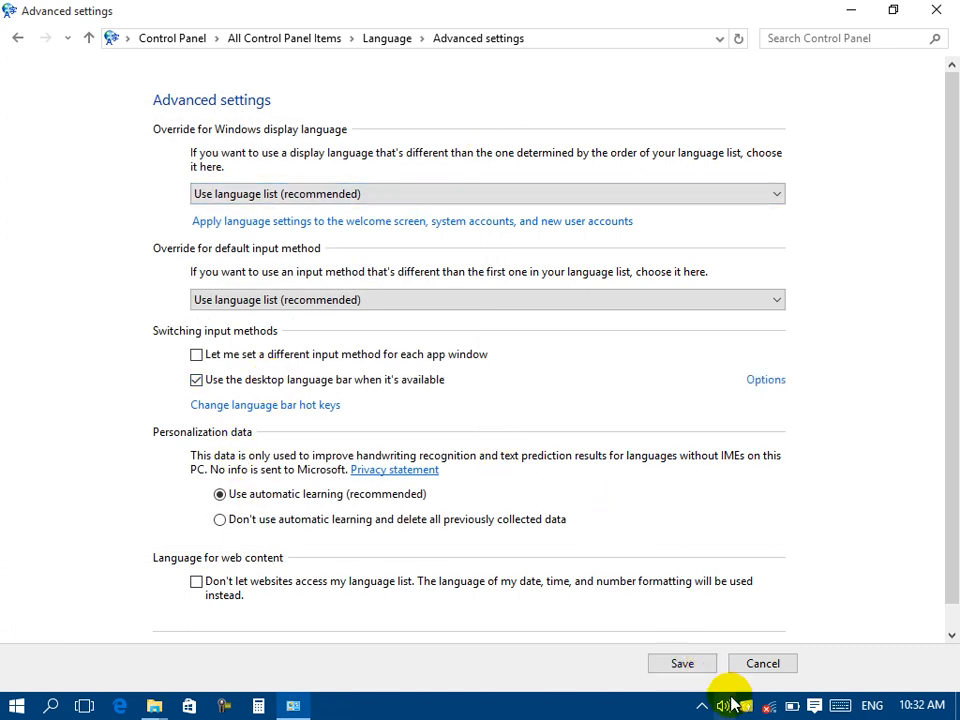
click(703, 667)
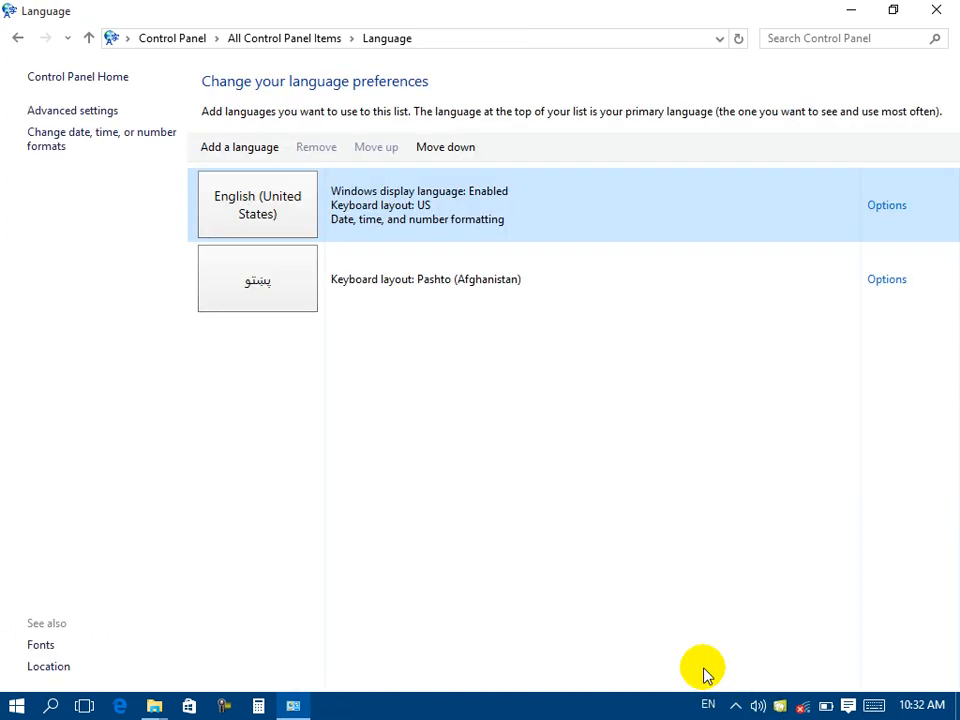
click(98, 110)
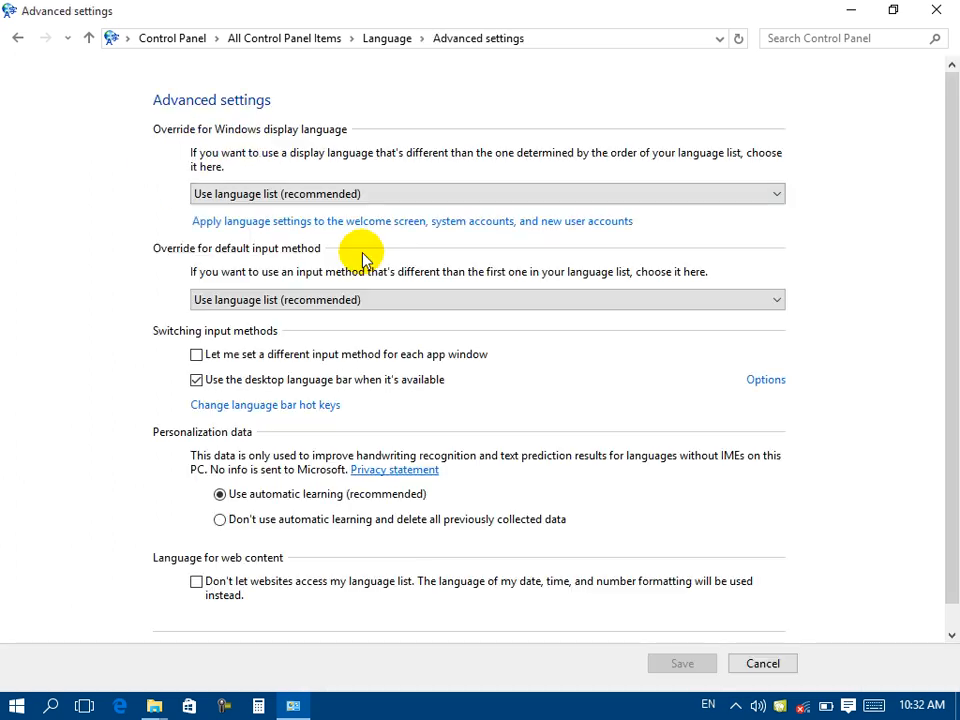
click(296, 405)
click(206, 172)
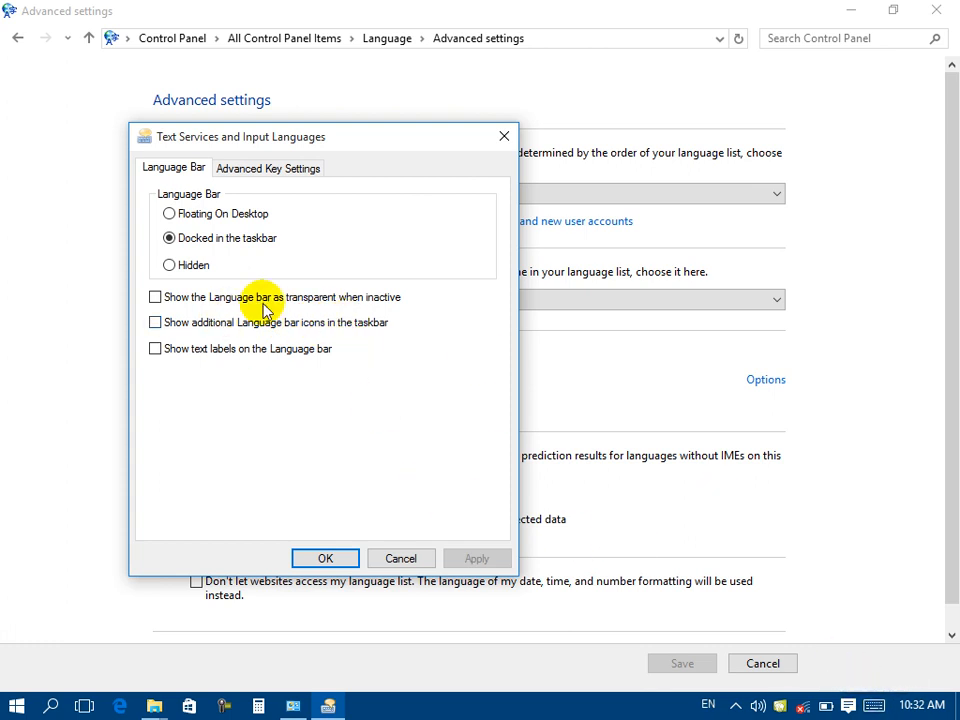
click(400, 559)
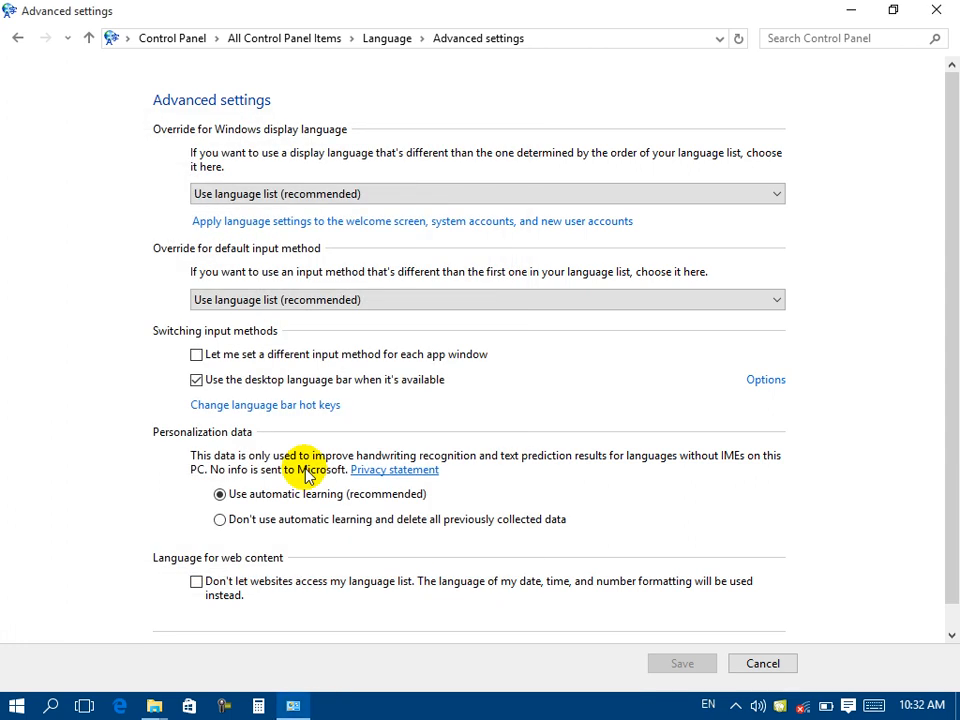
Step: Turn off the desktop language bar, save, and review the advanced settings page before returning to the language list
click(196, 379)
click(690, 663)
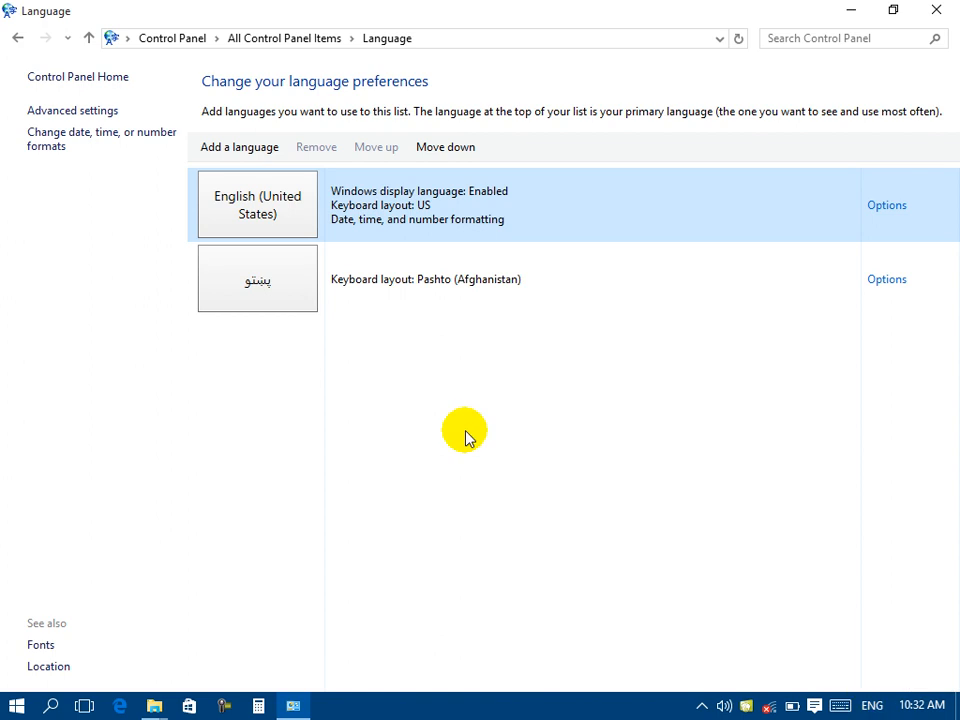
click(76, 111)
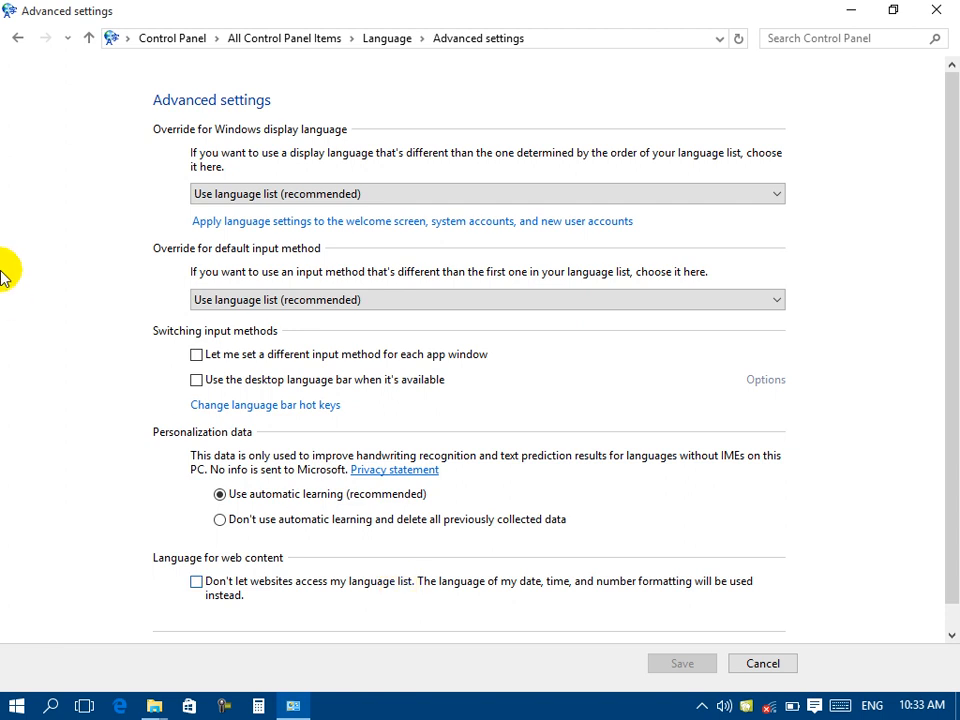
click(17, 38)
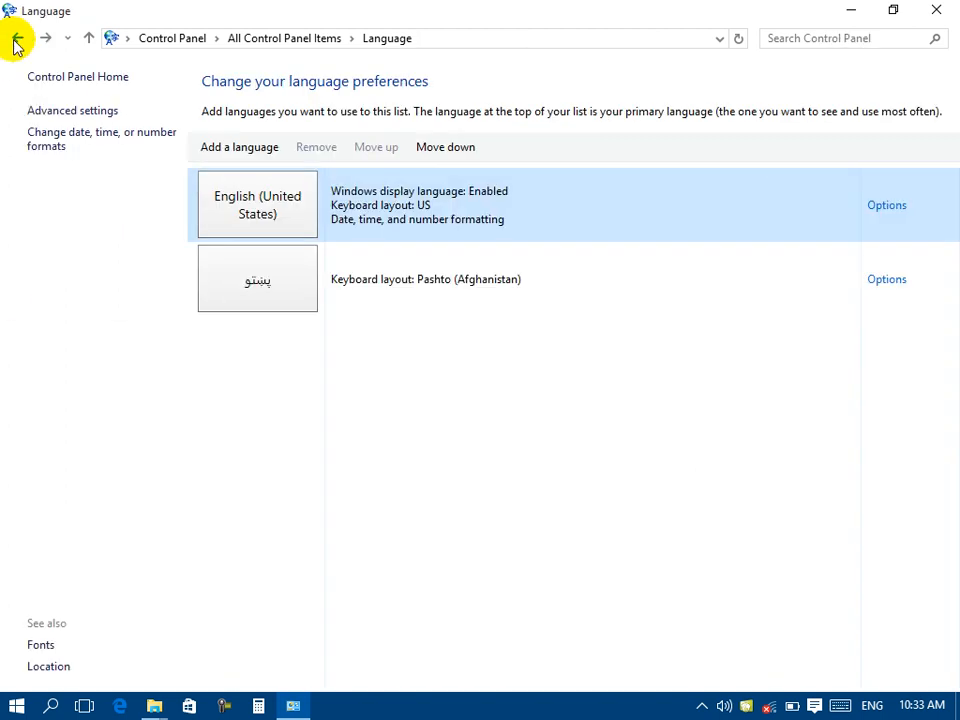
Step: Open the date, time and number format settings and keep Match Windows display language (recommended) as the format
click(78, 148)
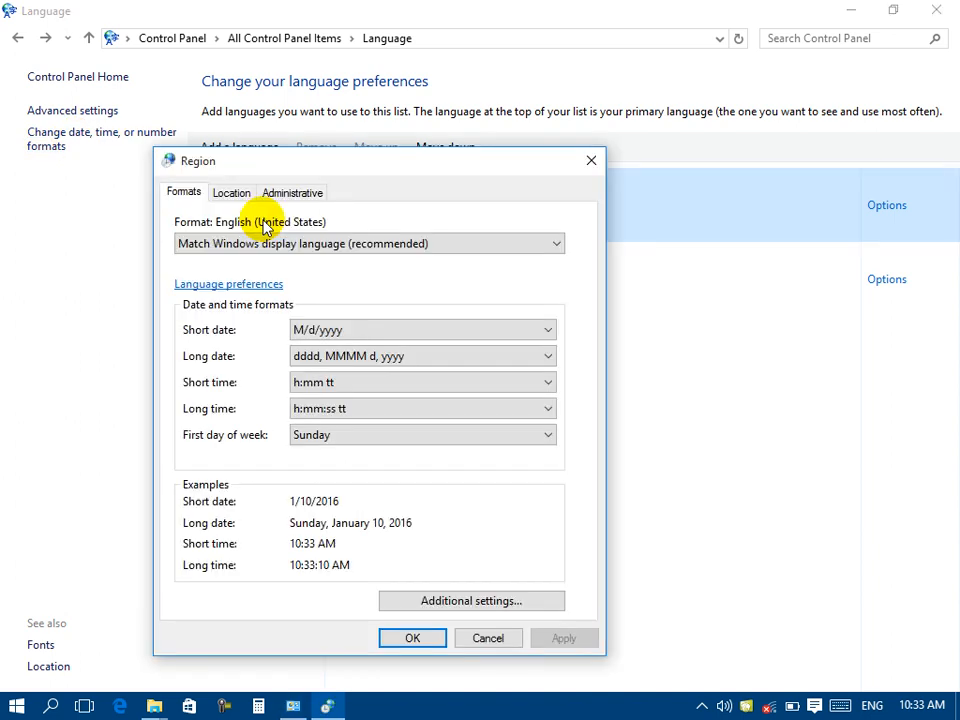
click(195, 196)
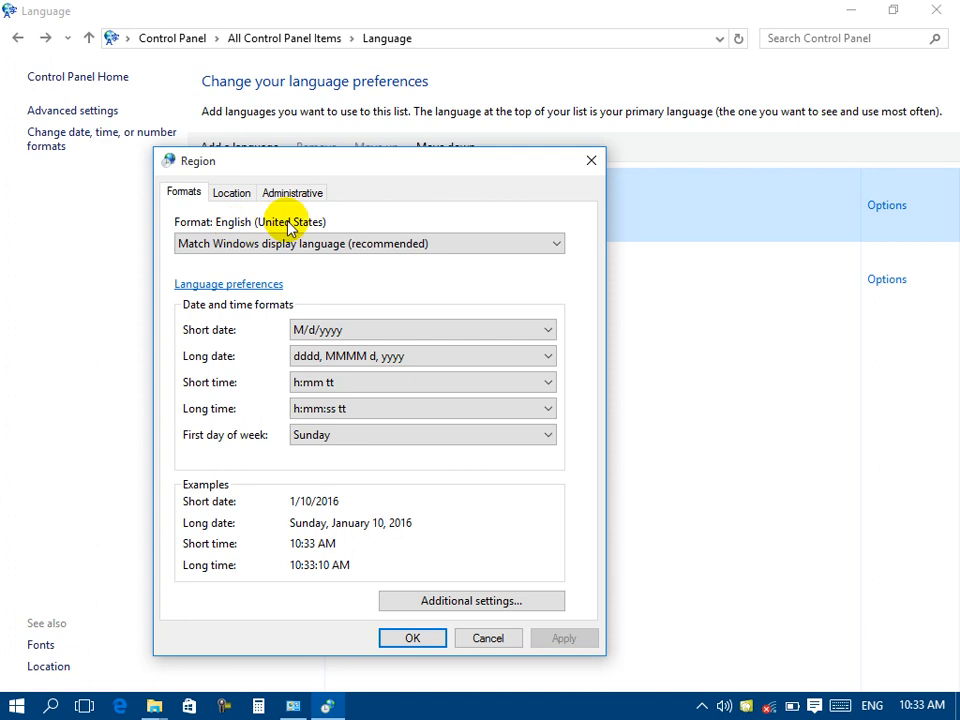
click(251, 250)
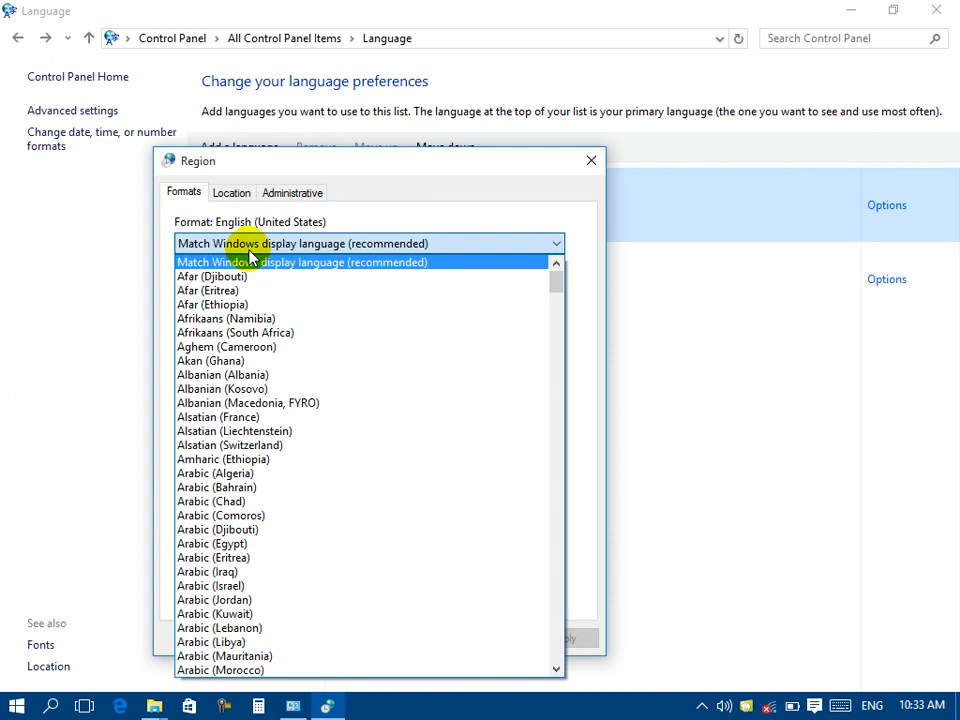
click(352, 266)
Step: Try out the Afar (Djibouti), Pashto (Afghanistan) and Persian regional formats one after another
click(350, 245)
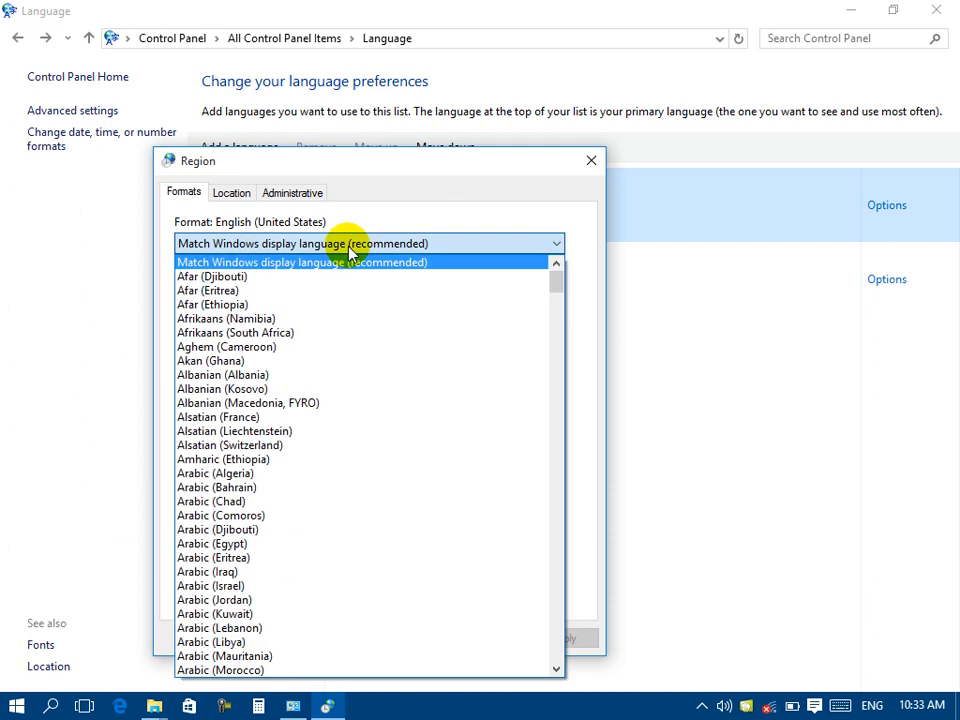
click(251, 279)
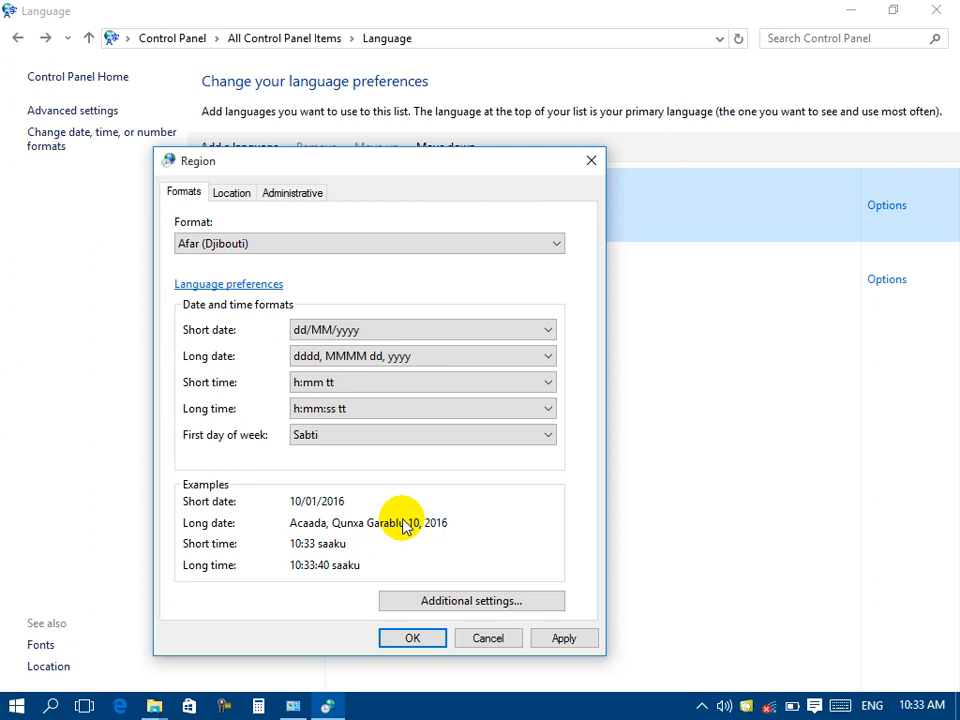
click(229, 243)
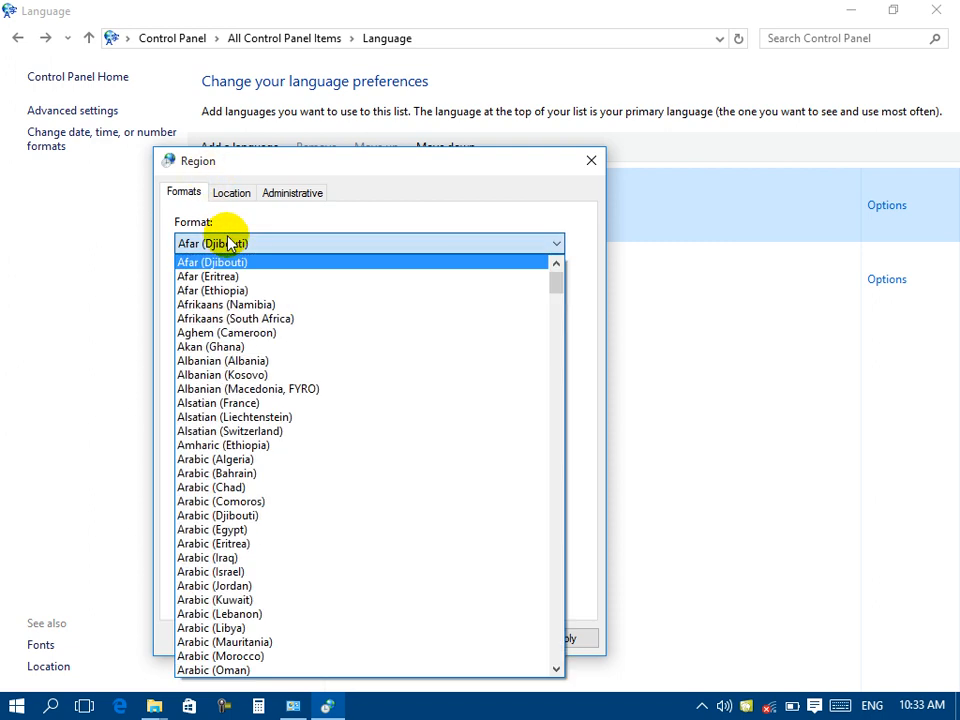
key(p)
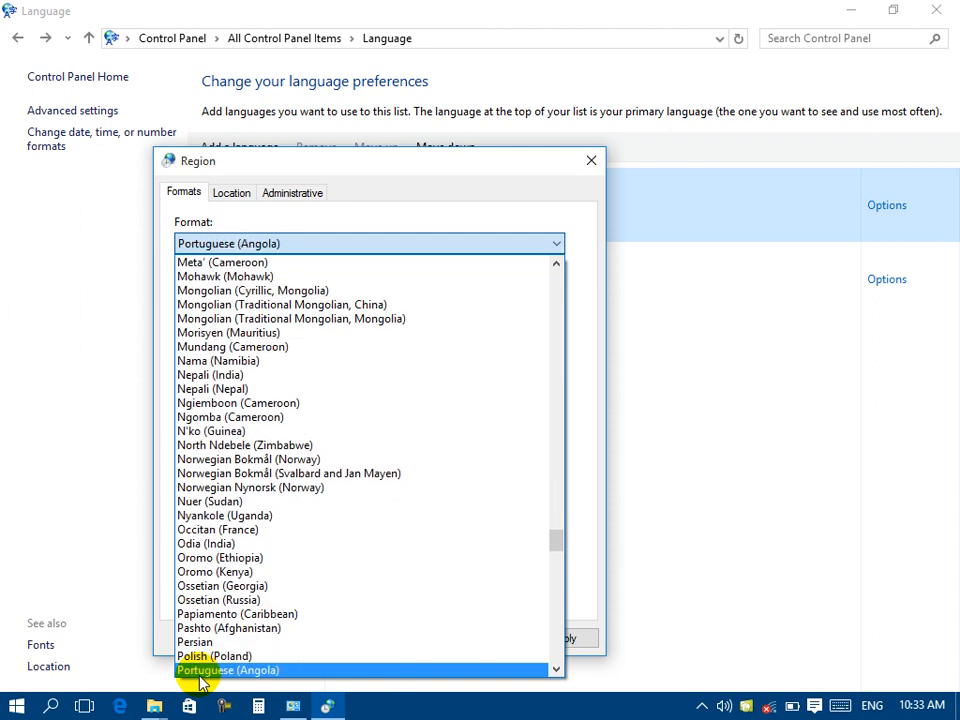
click(180, 628)
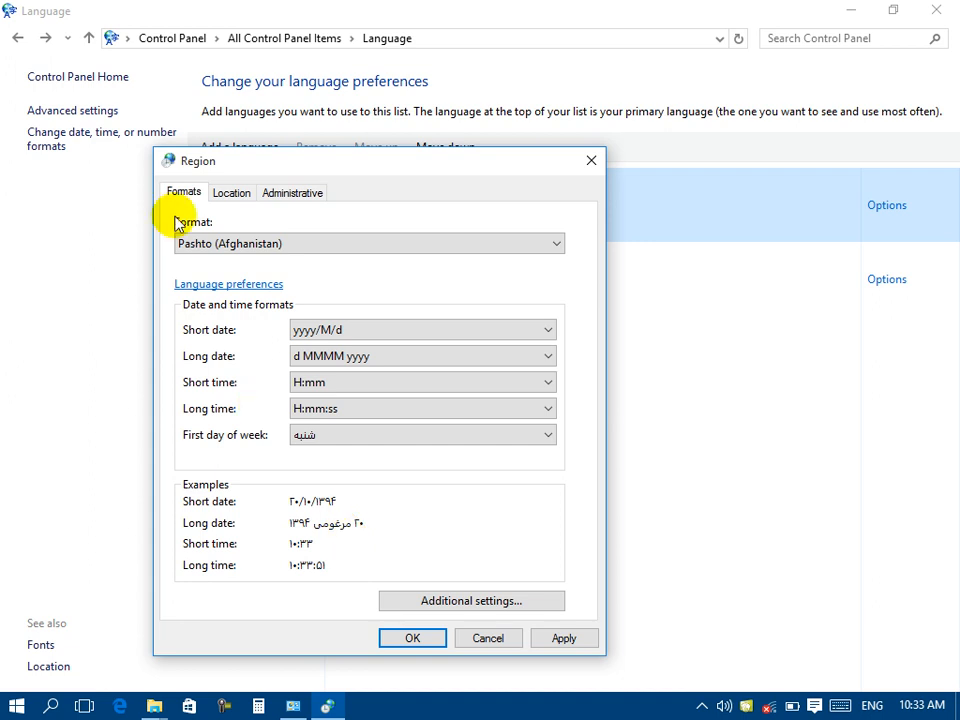
click(225, 244)
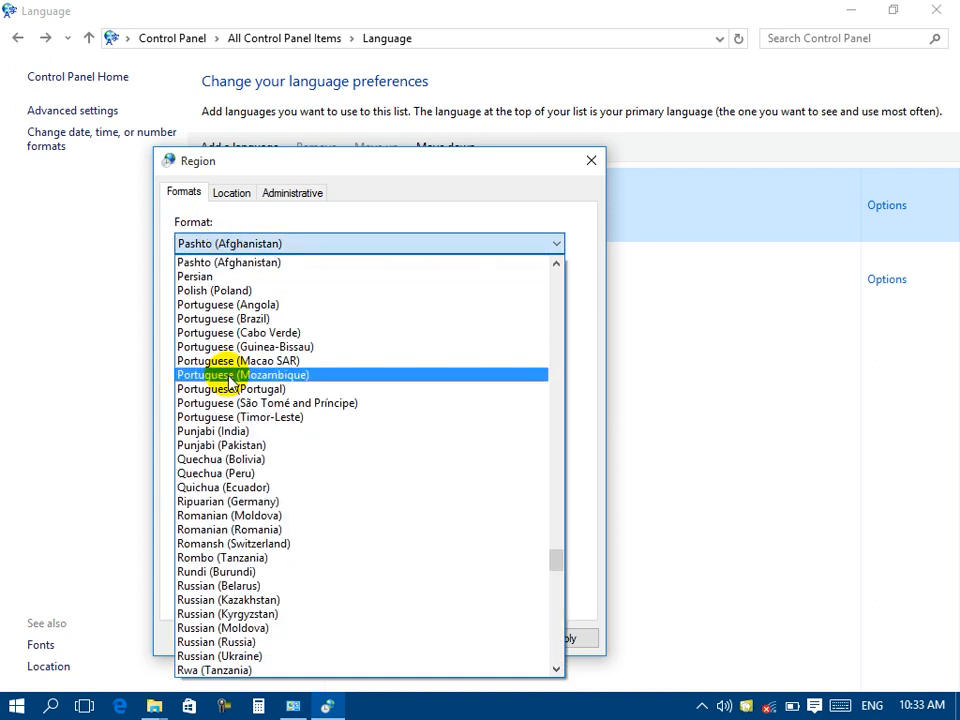
click(200, 277)
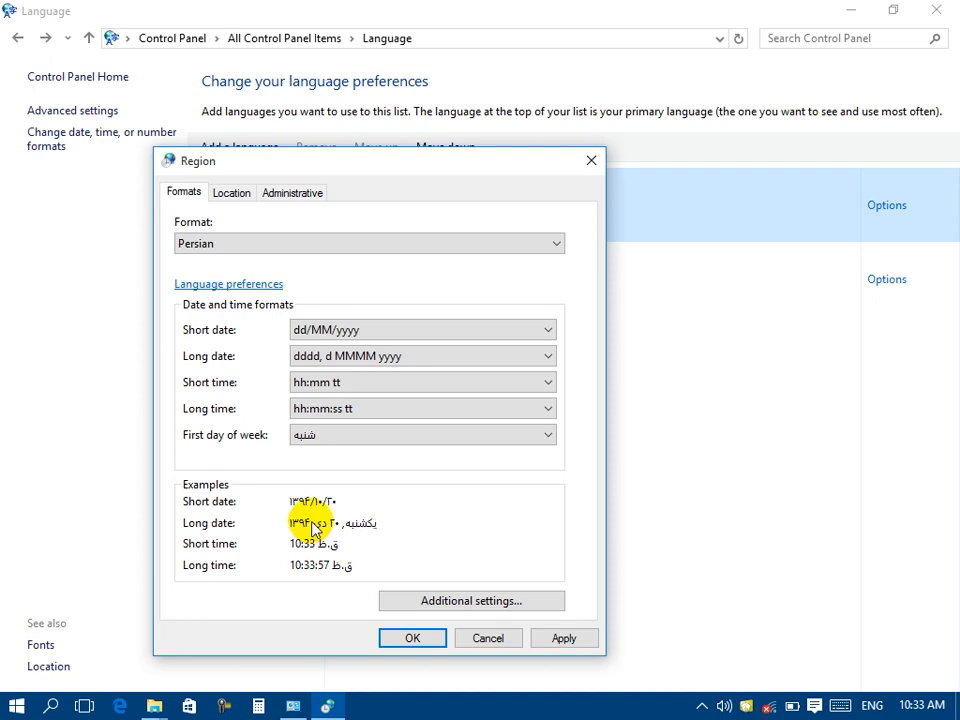
Step: Set the regional format back to Match Windows display language (recommended) and apply it
click(248, 243)
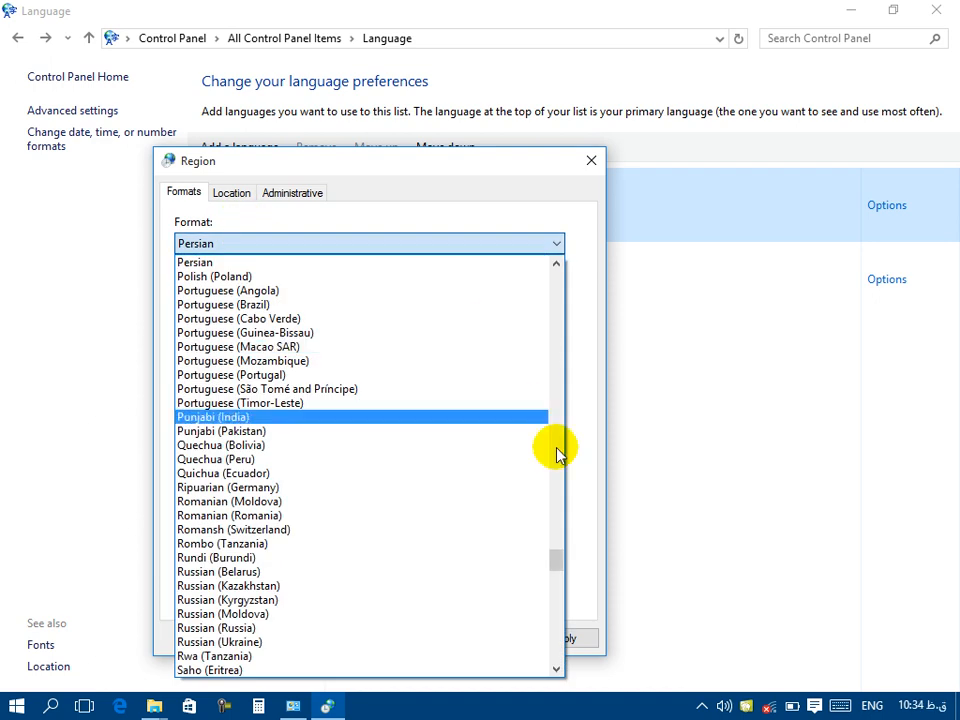
drag(558, 561, 553, 261)
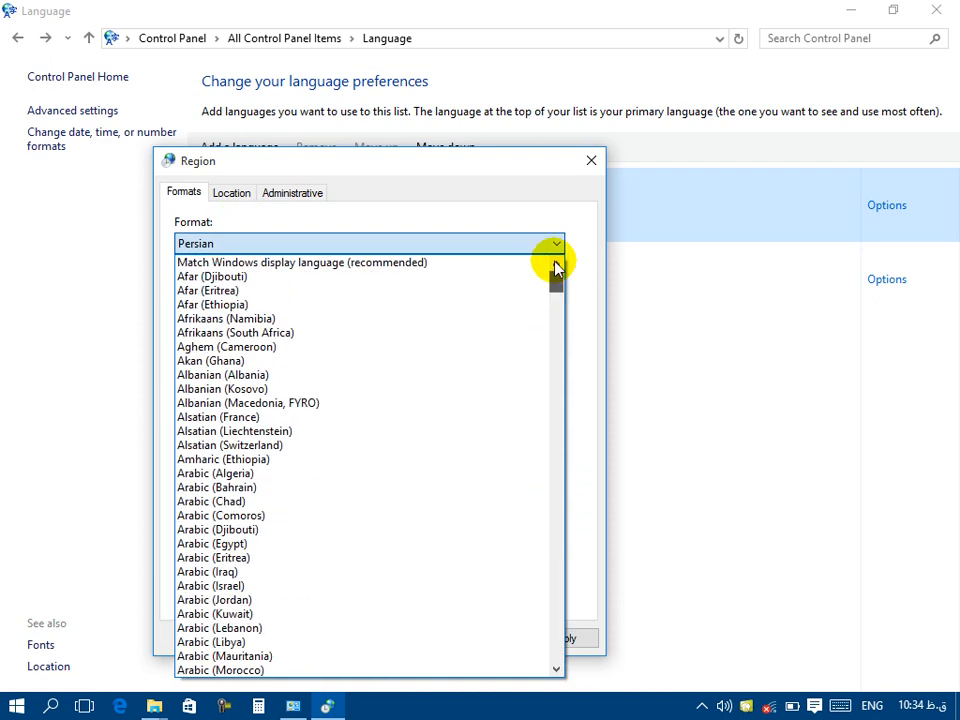
click(310, 263)
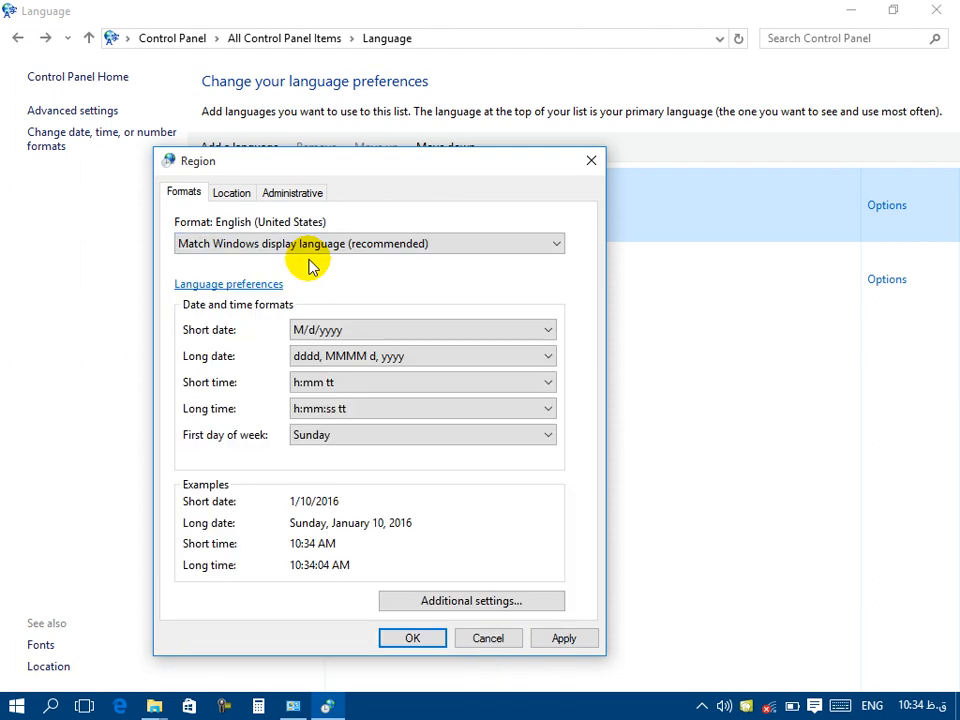
click(564, 640)
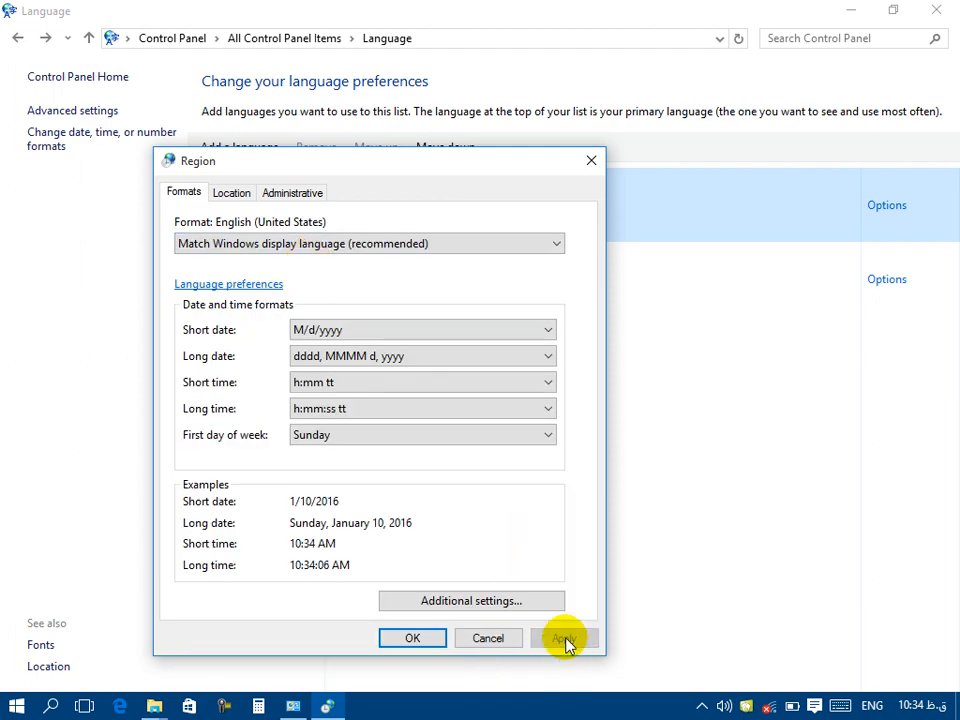
Step: View the language preferences linked from the Region dialog, and close the Language and File Explorer windows
mouse_move(925, 708)
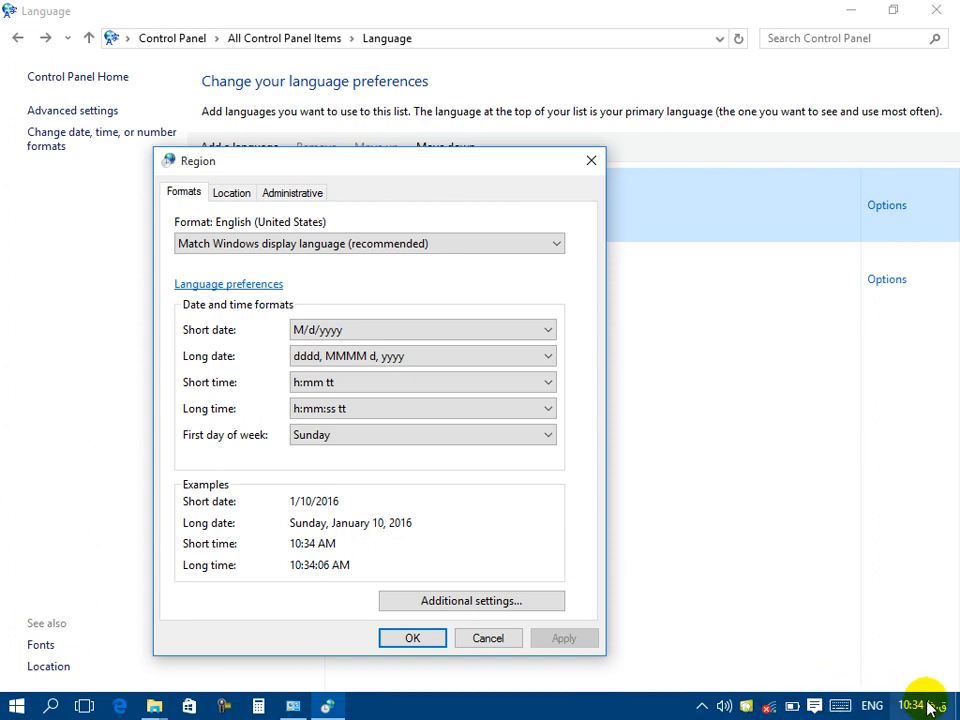
click(232, 286)
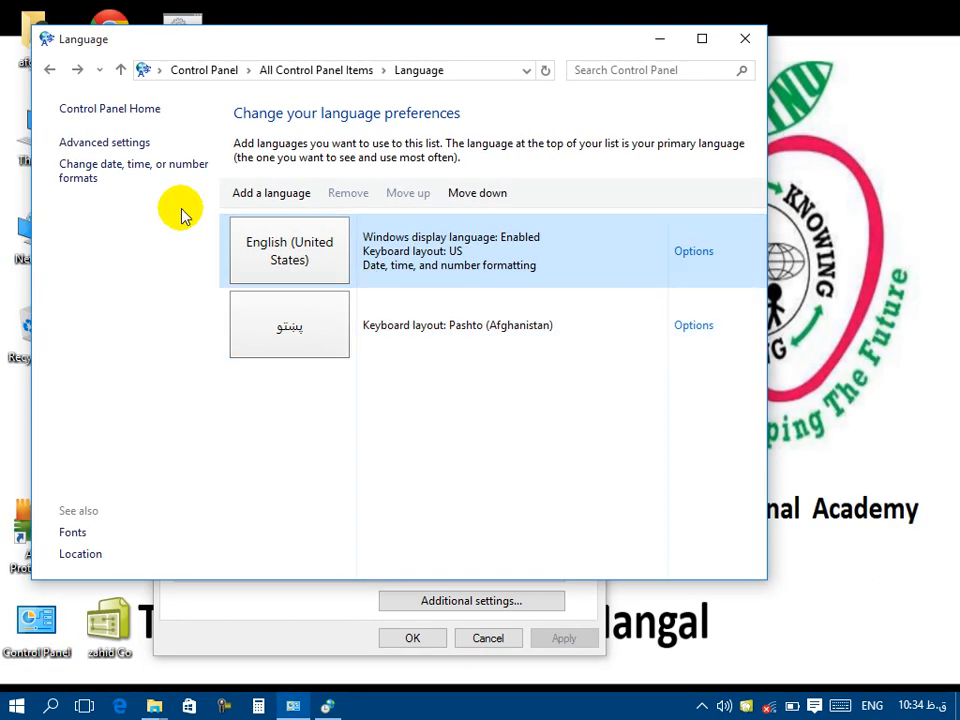
click(746, 40)
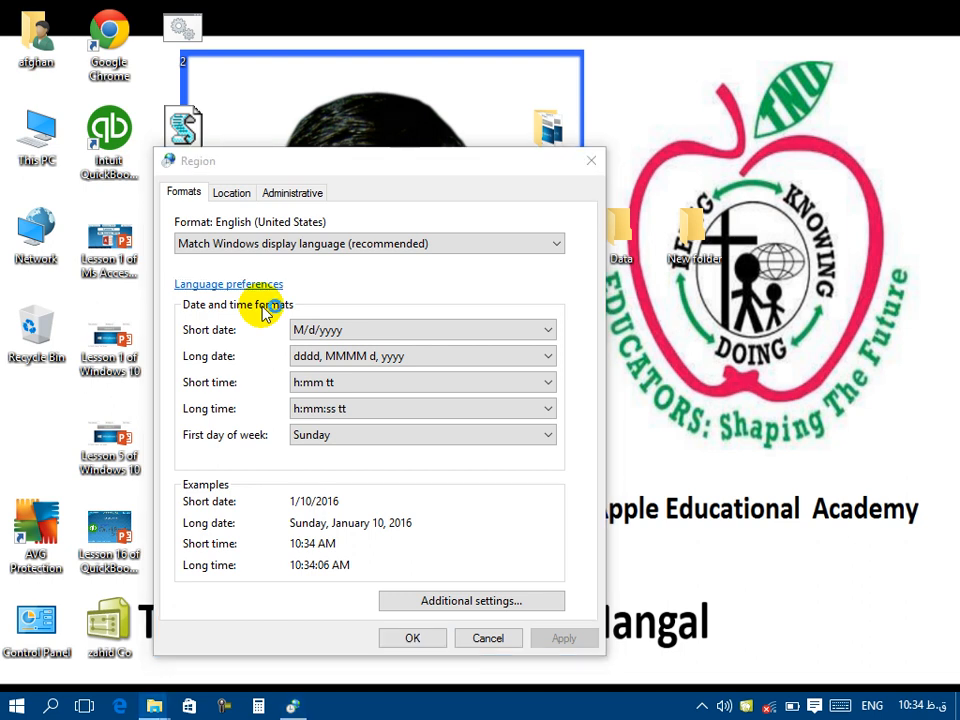
key(super+e)
click(938, 9)
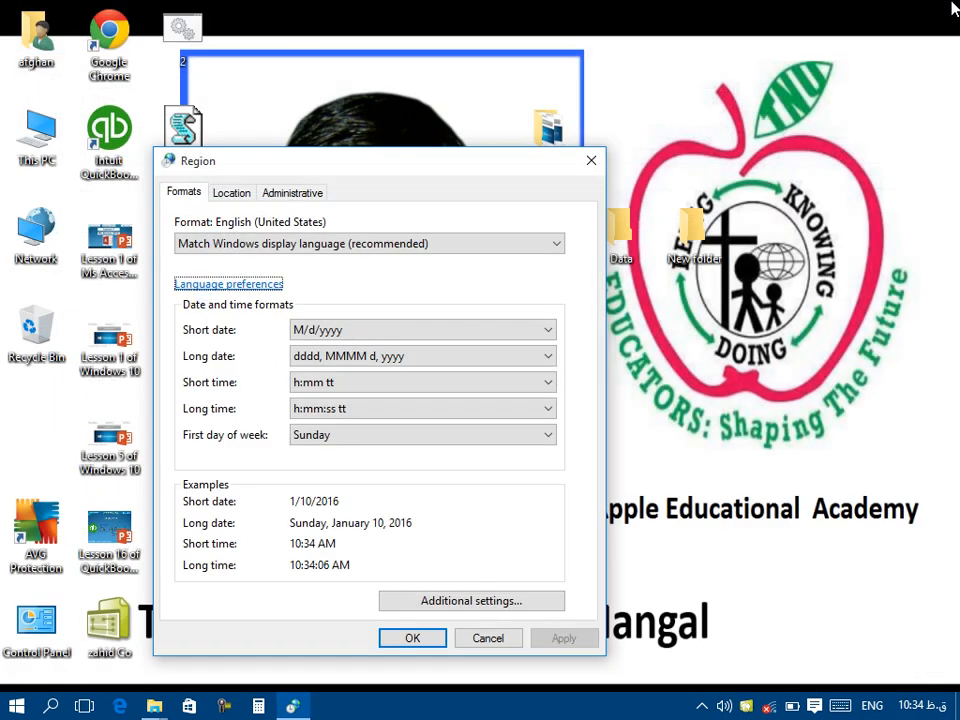
Step: Launch Excel by running the command excel and create a blank workbook
key(super+r)
text(ec)
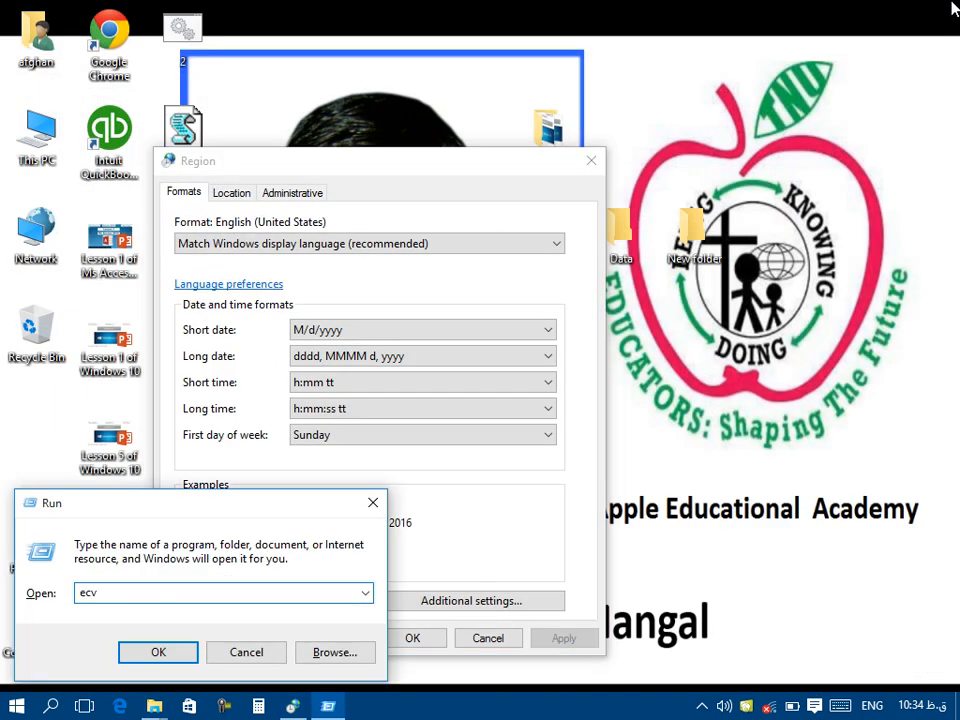
key(BackSpace)
text(xcel)
key(Return)
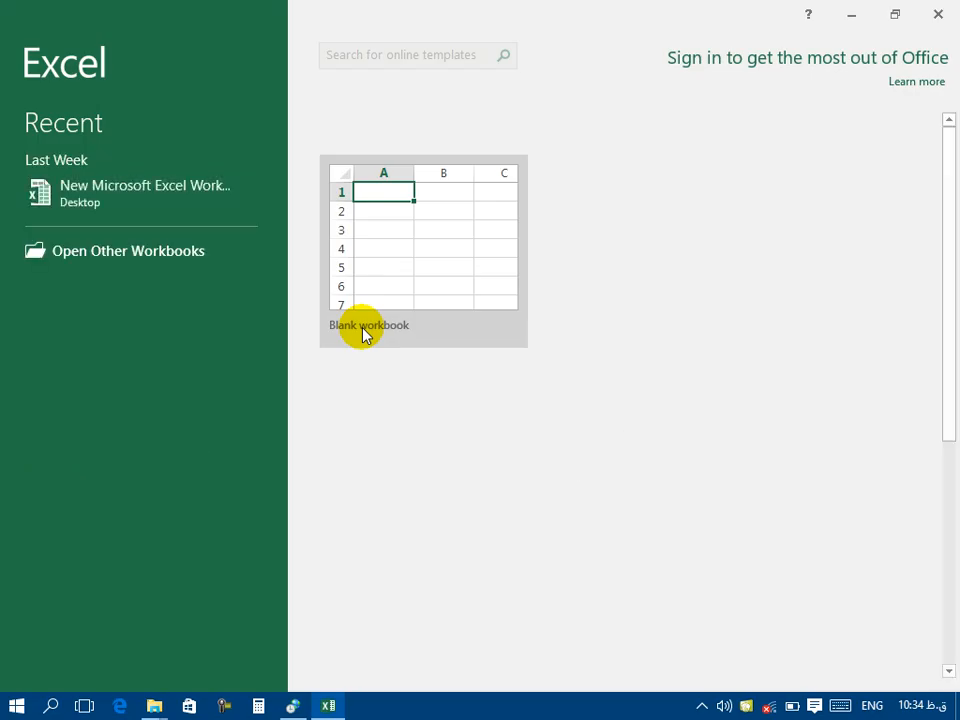
click(377, 191)
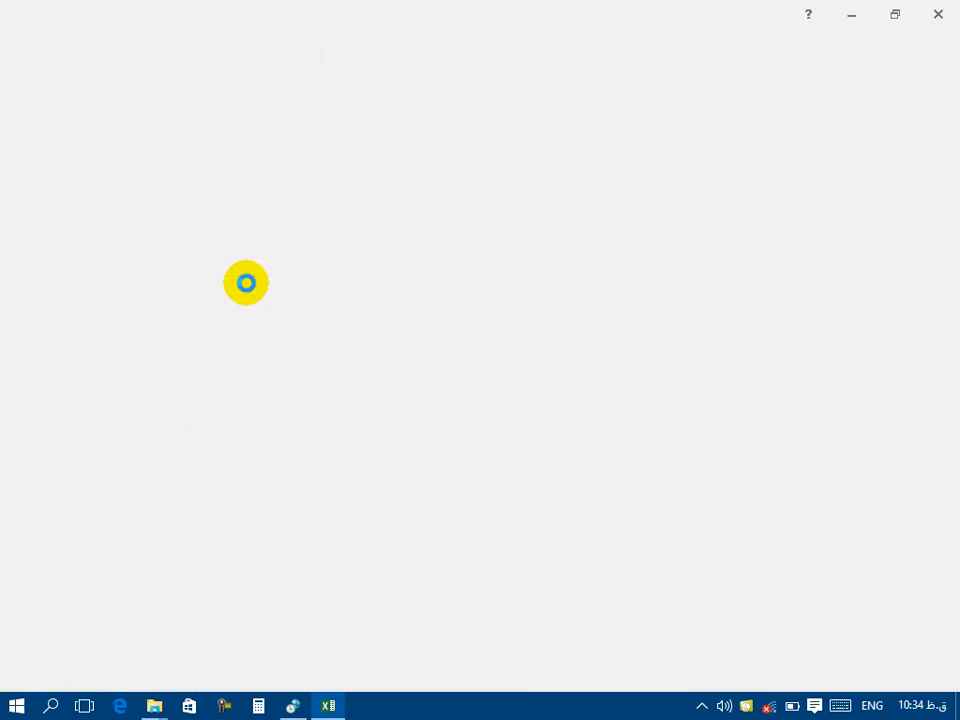
Step: Enter the date 1/10/2016 in cell C3 and widen column D to roughly double its width
click(199, 251)
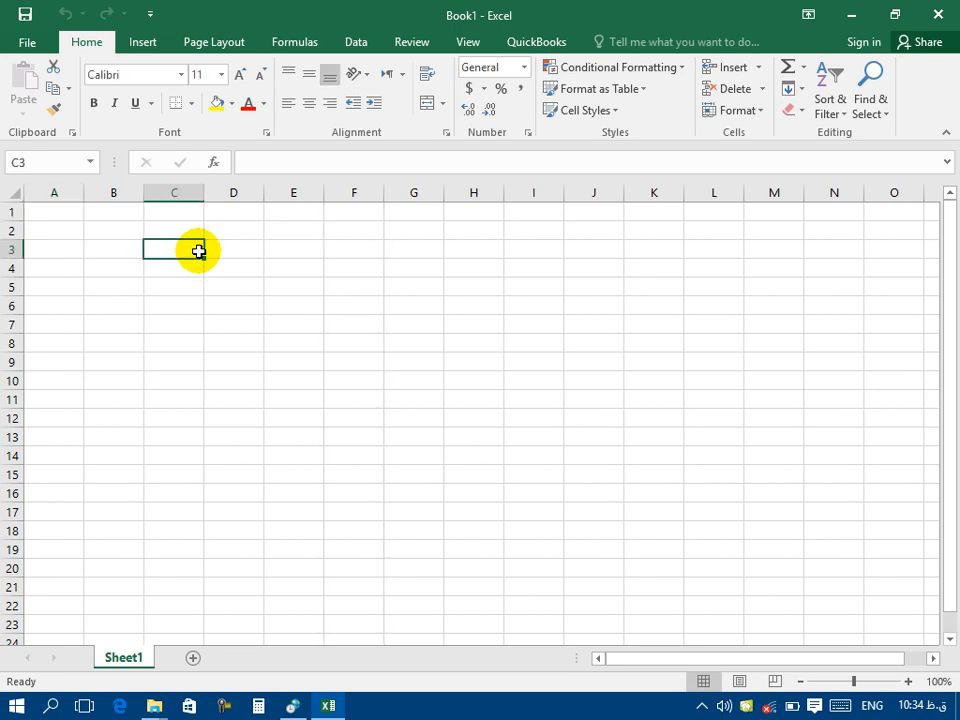
text(1/10/2016)
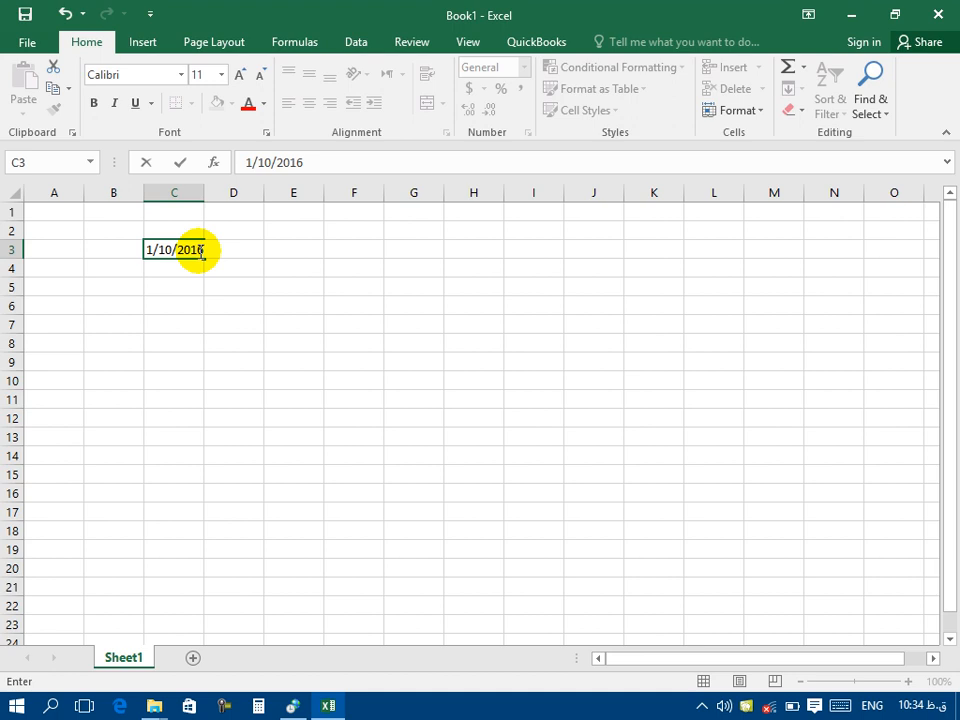
key(F2)
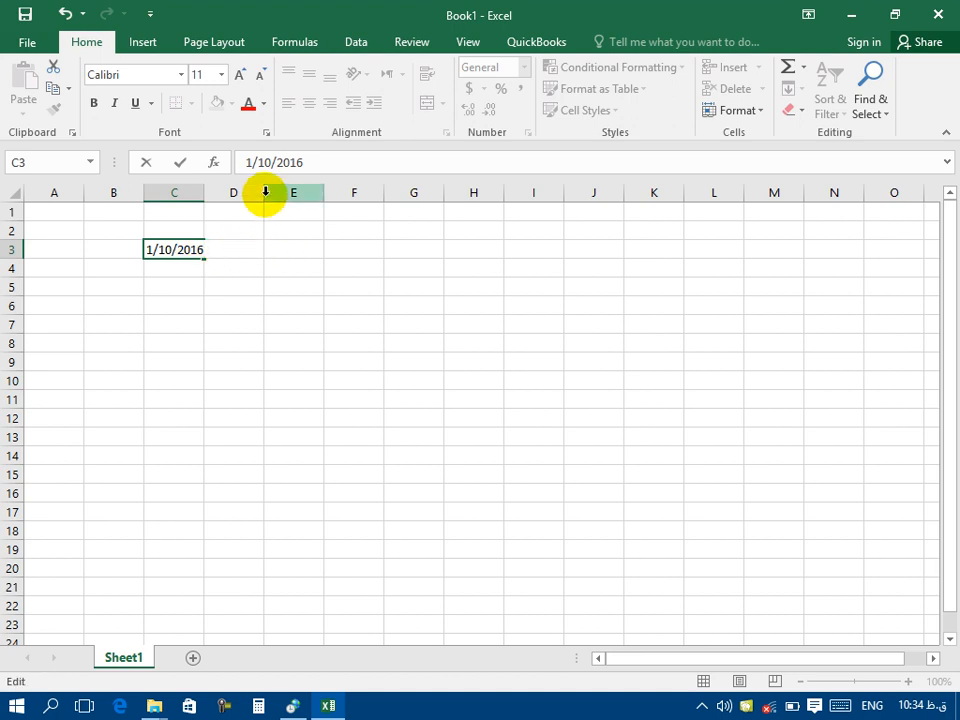
click(265, 192)
drag(265, 190, 329, 191)
Step: Insert the current time, 10:34 AM, in cell D3 and reselect that cell
click(247, 257)
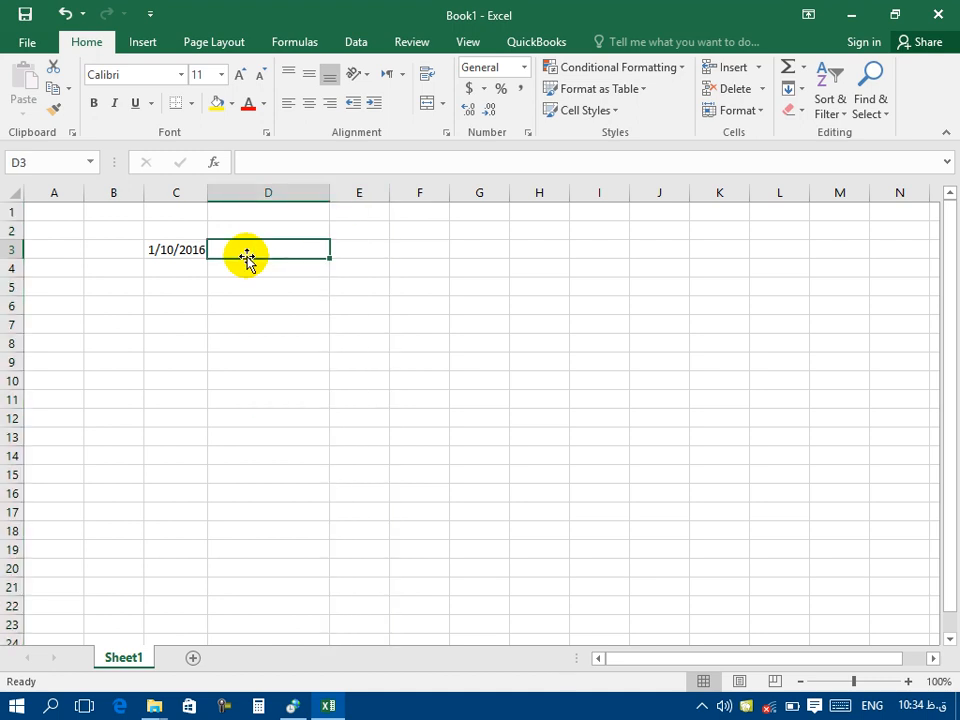
key(ctrl+shift+semicolon)
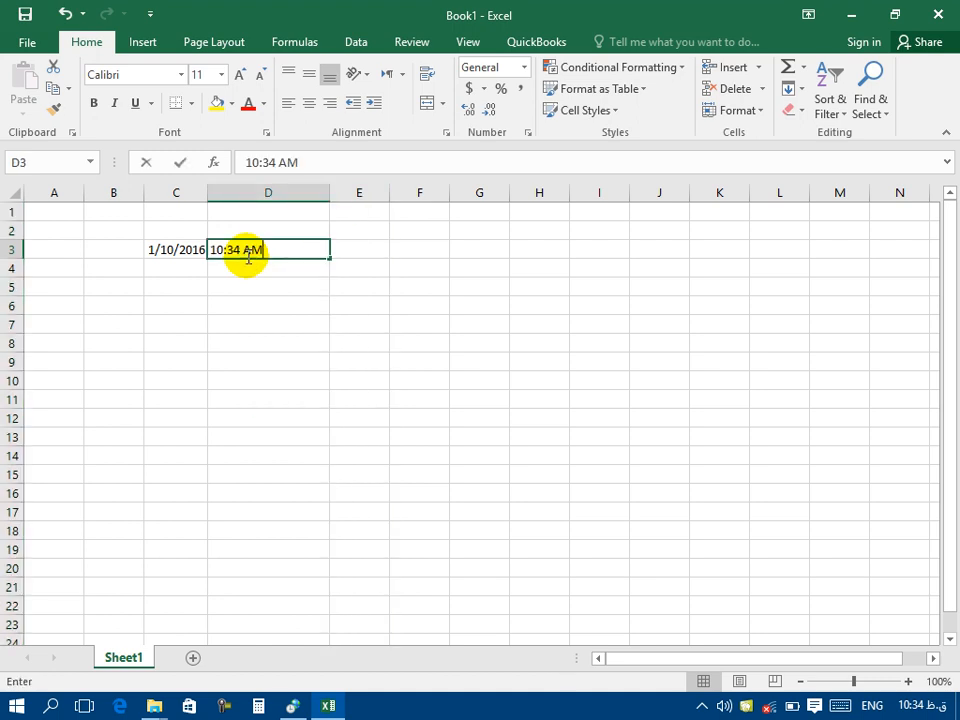
click(317, 283)
click(239, 249)
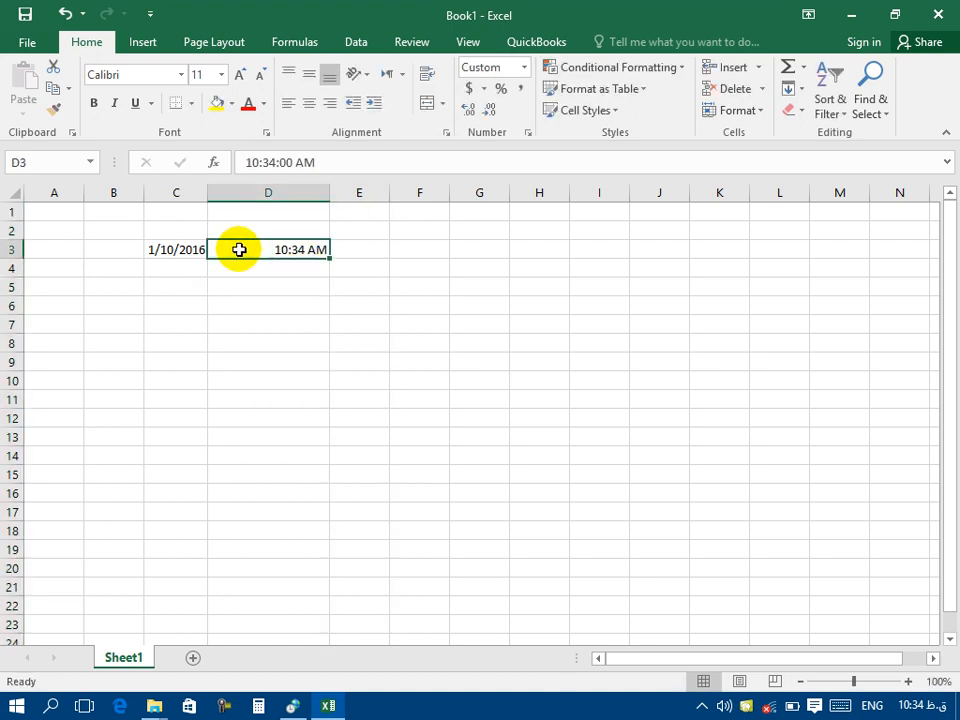
Step: Switch to the Region dialog and select M/d/yyyy as the short date format
click(292, 706)
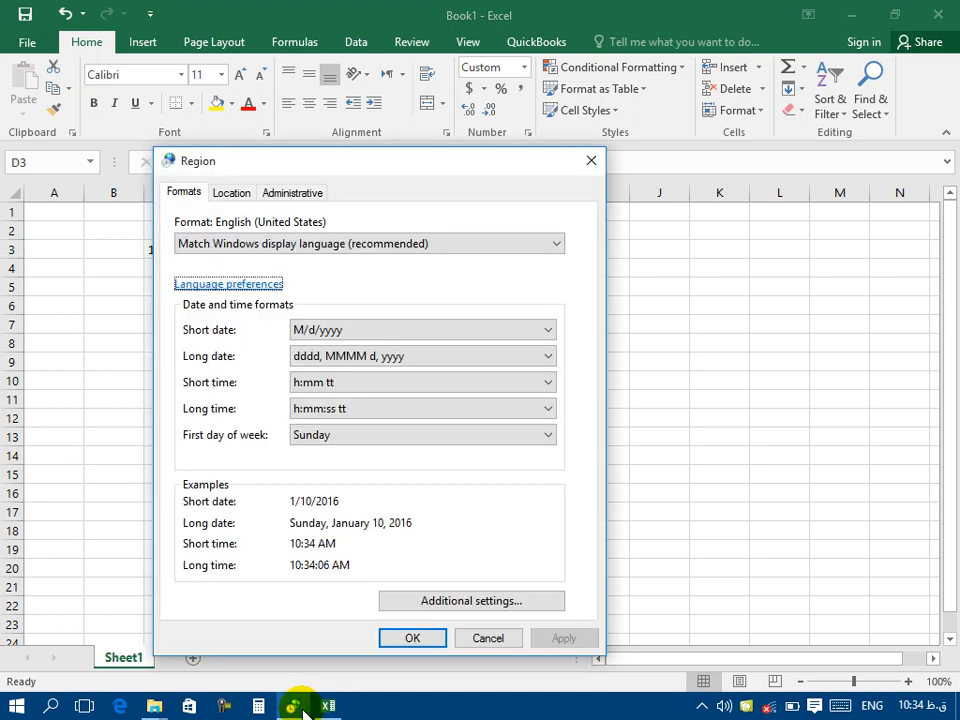
click(310, 340)
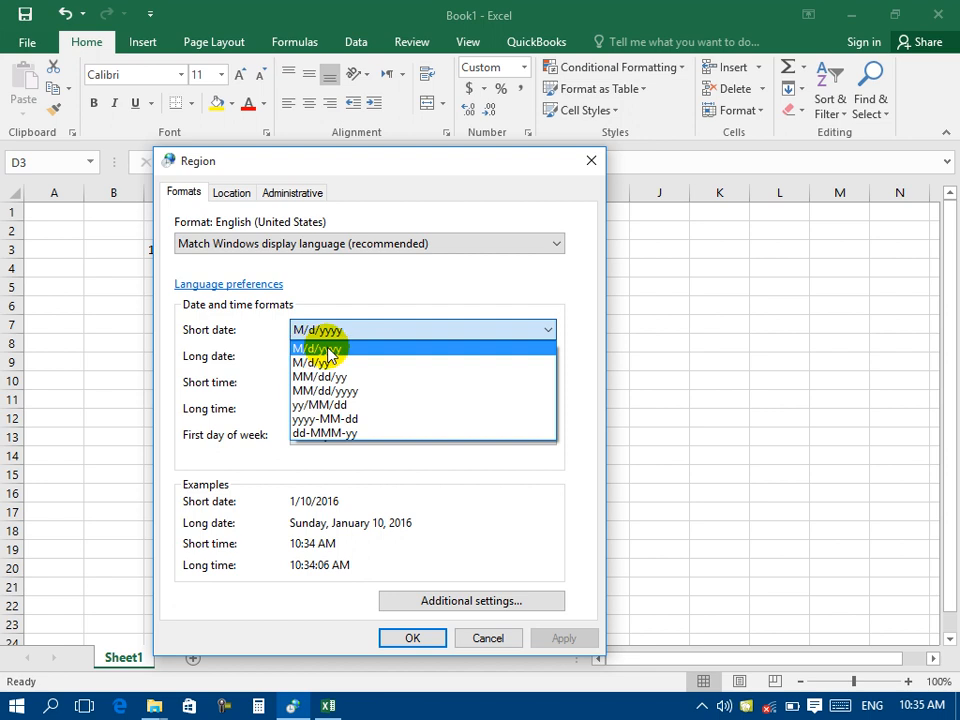
click(329, 354)
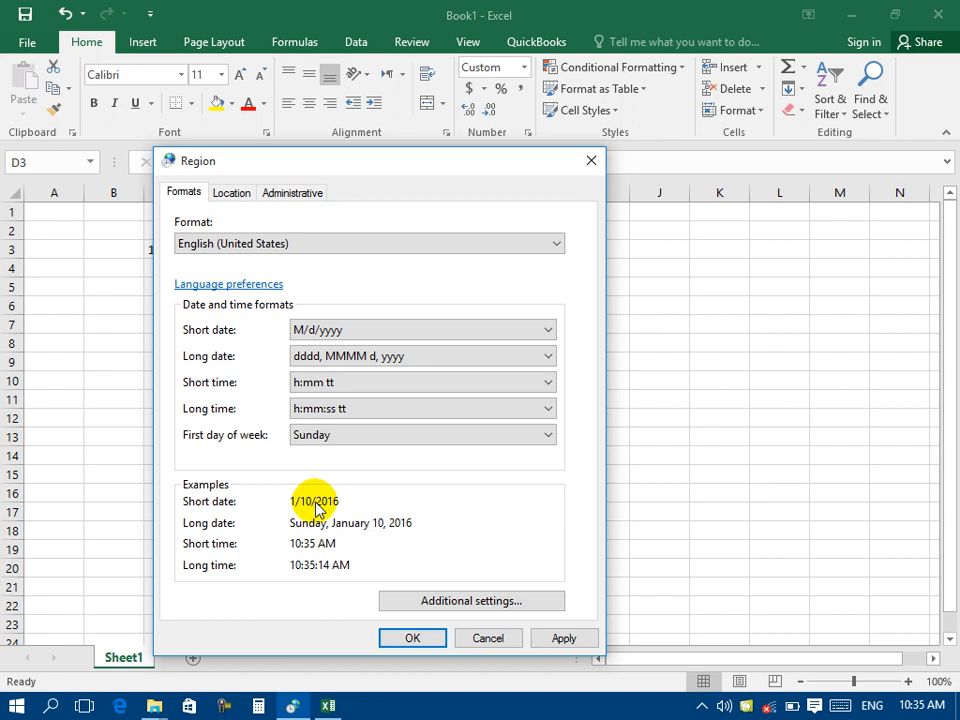
Step: Try the short date formats M/d/yy, MM/dd/yy and yy/MM/dd, and set the short date back to M/d/yyyy
click(335, 330)
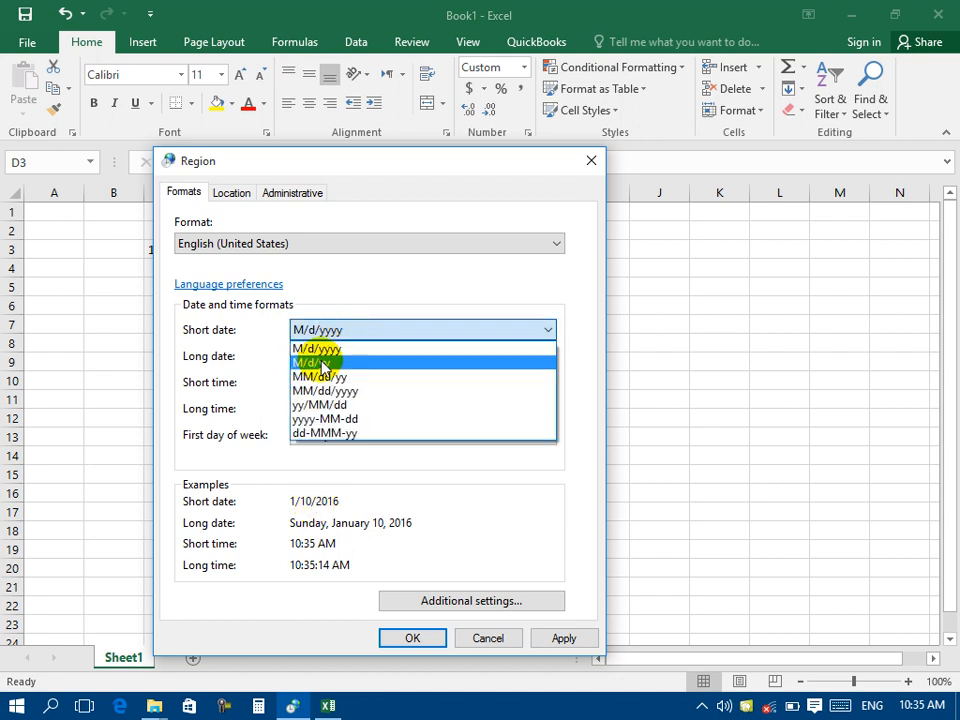
click(322, 363)
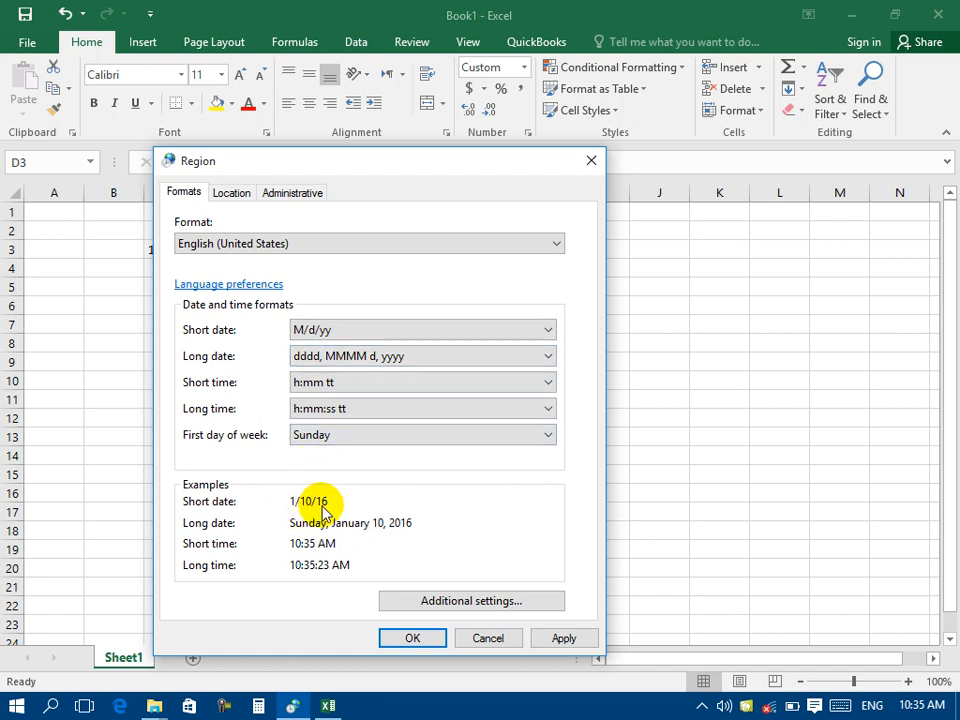
click(311, 330)
click(310, 378)
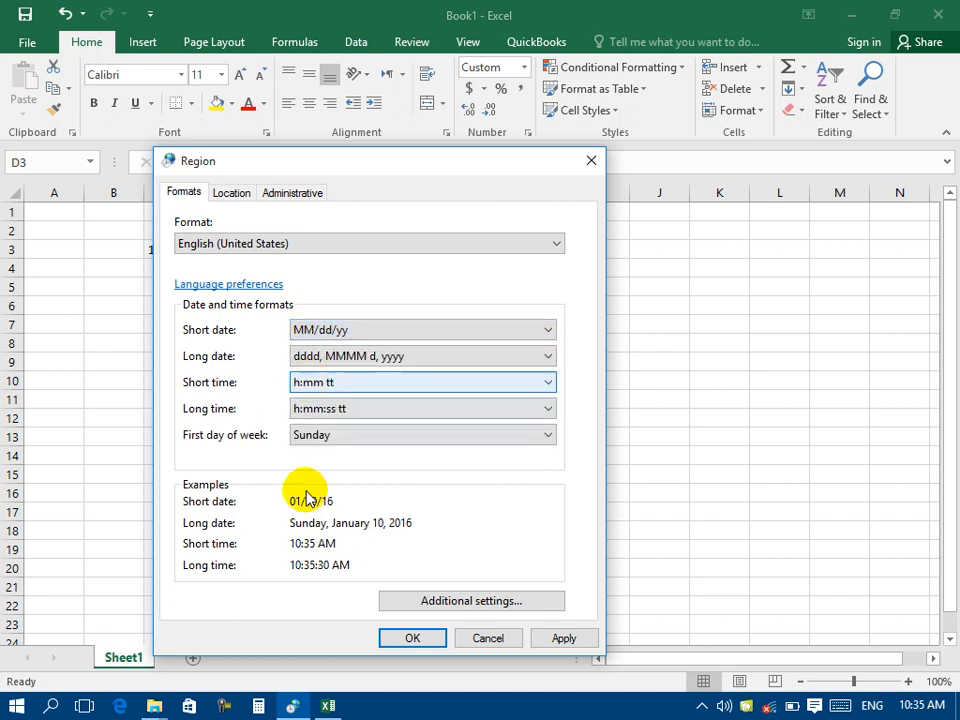
click(328, 338)
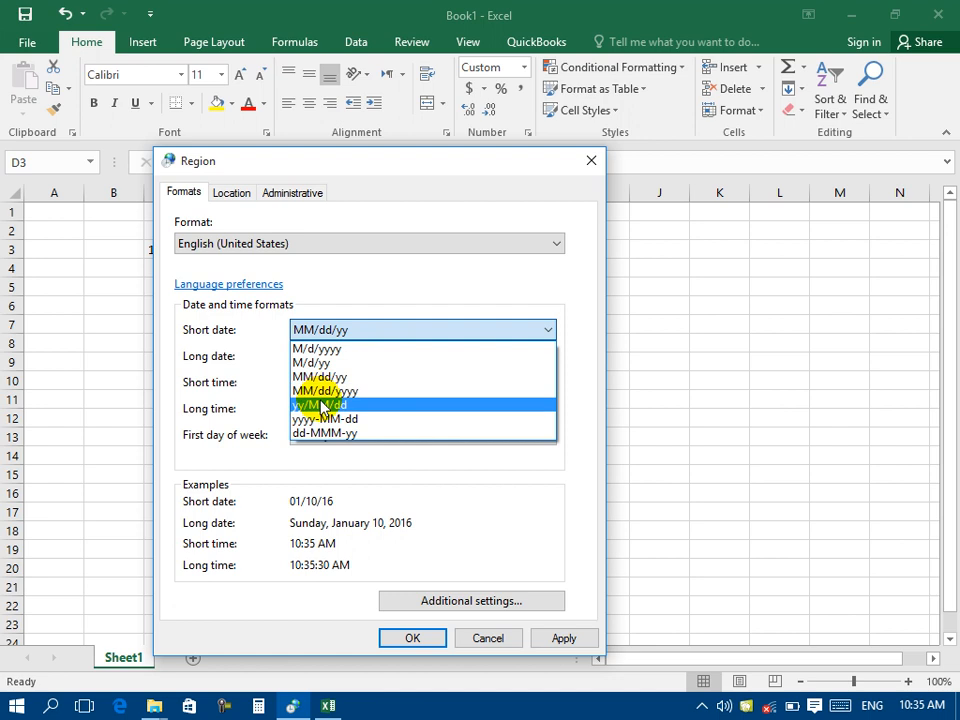
click(323, 405)
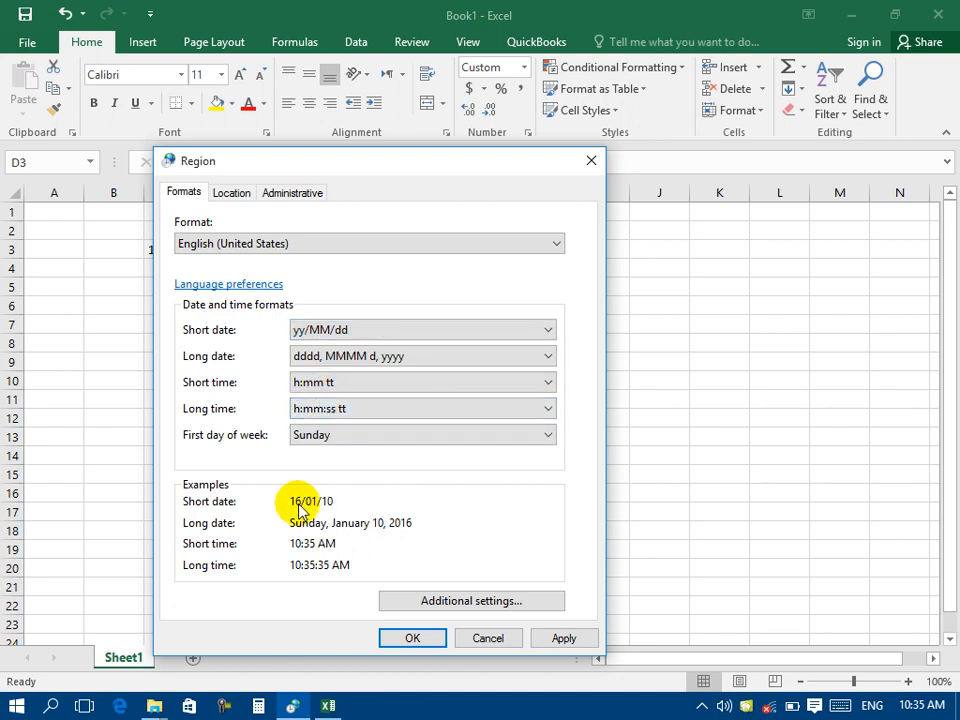
click(312, 334)
click(314, 349)
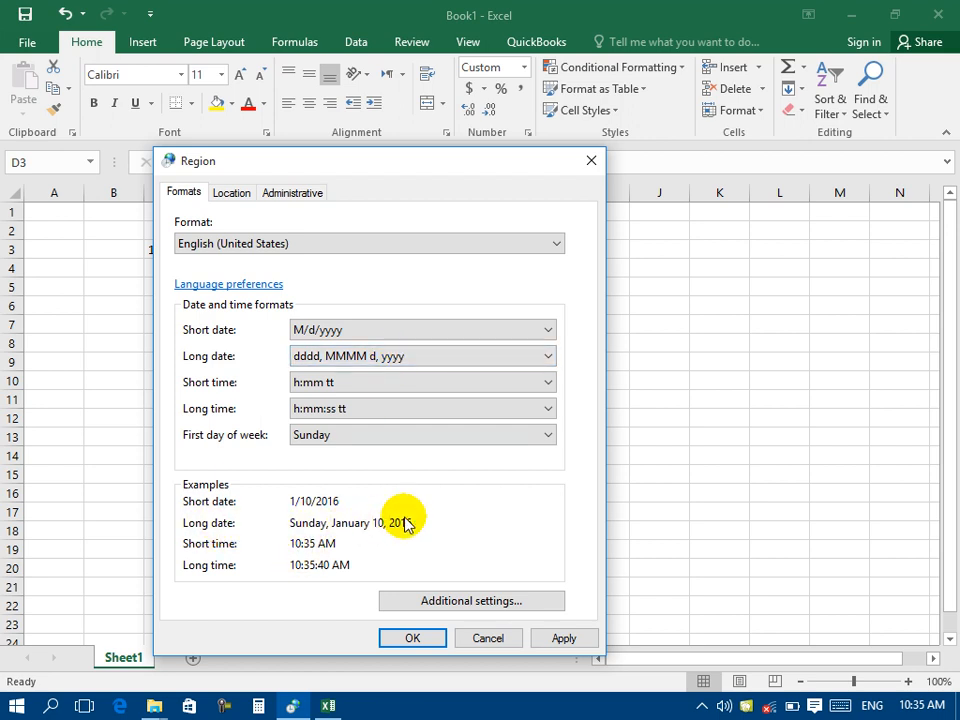
Step: Try the long date format dddd, d MMMM, yyyy, and set the long date to d MMMM, yyyy
click(364, 356)
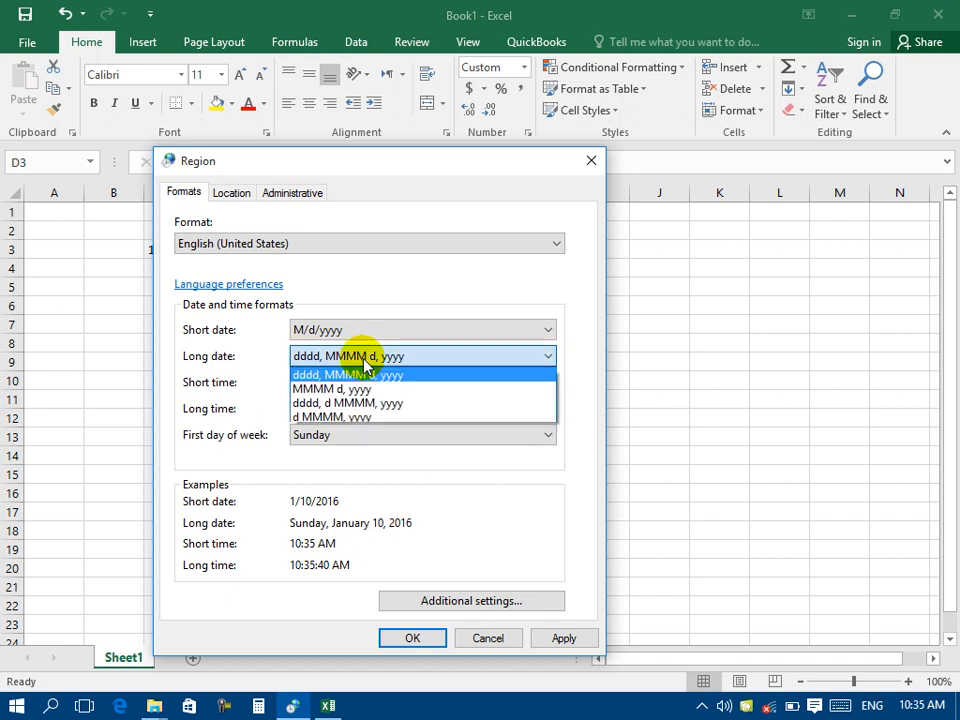
click(362, 404)
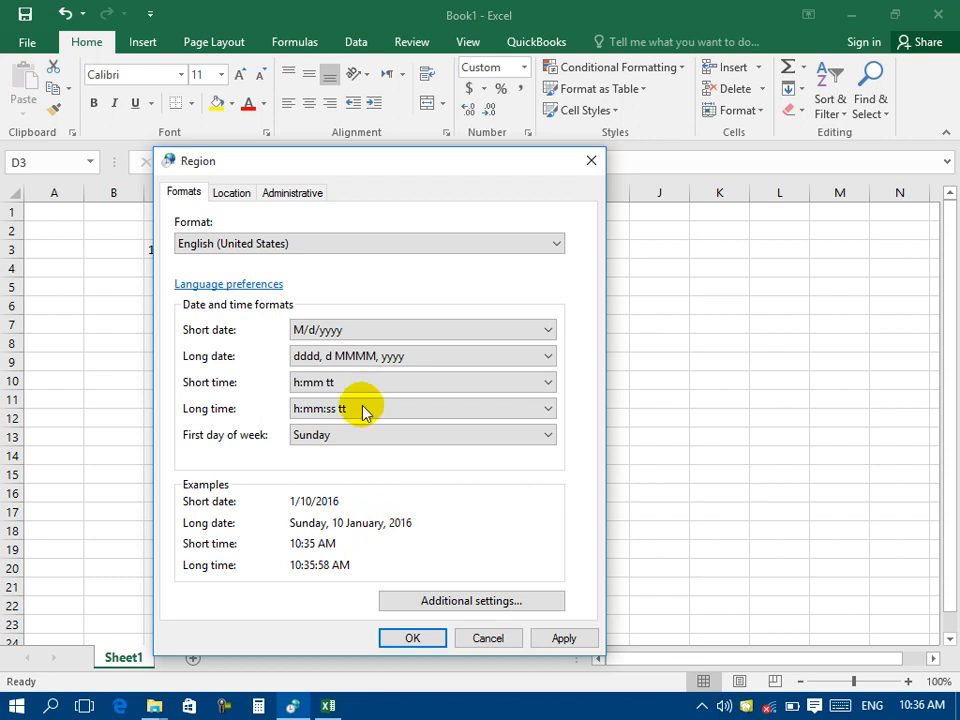
click(326, 358)
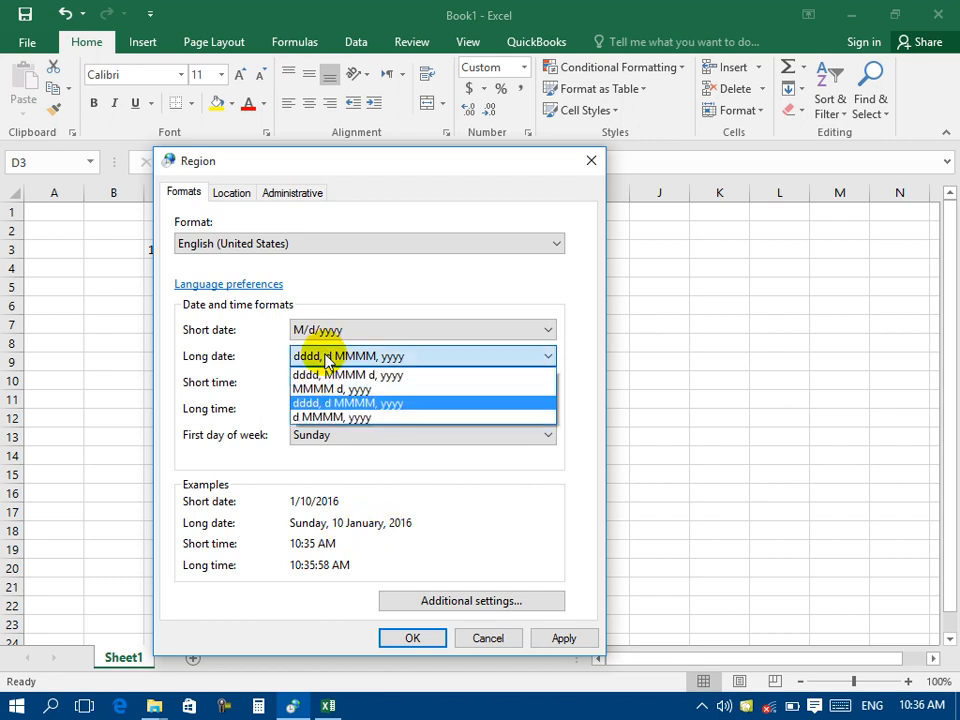
click(325, 418)
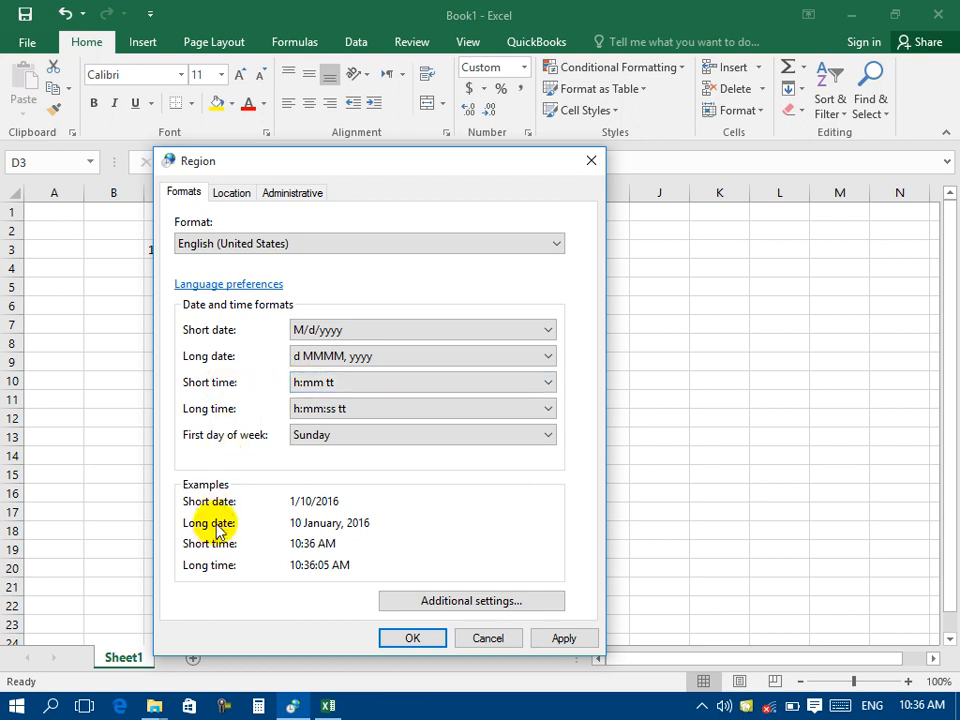
Step: Try the short time formats hh:mm tt, H:mm and HH:mm
click(336, 390)
click(333, 416)
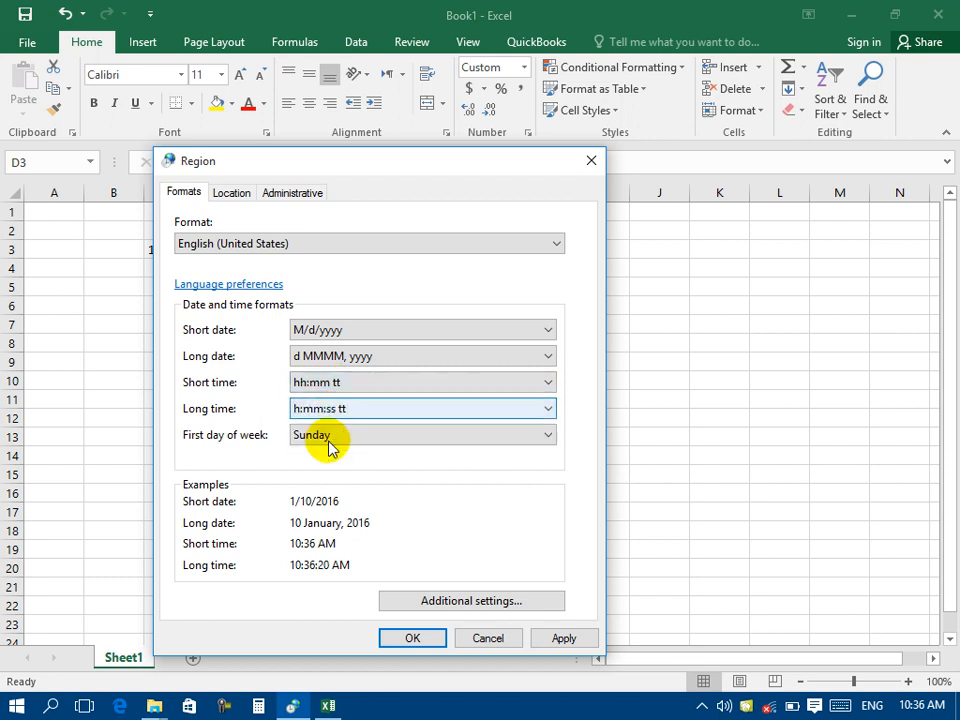
click(326, 390)
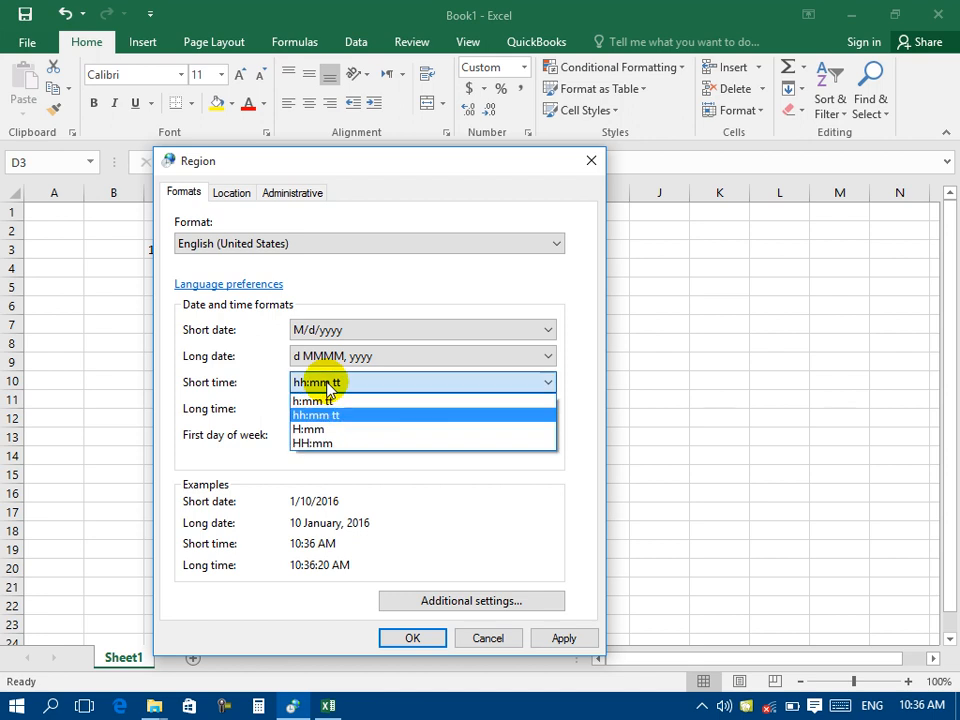
click(308, 428)
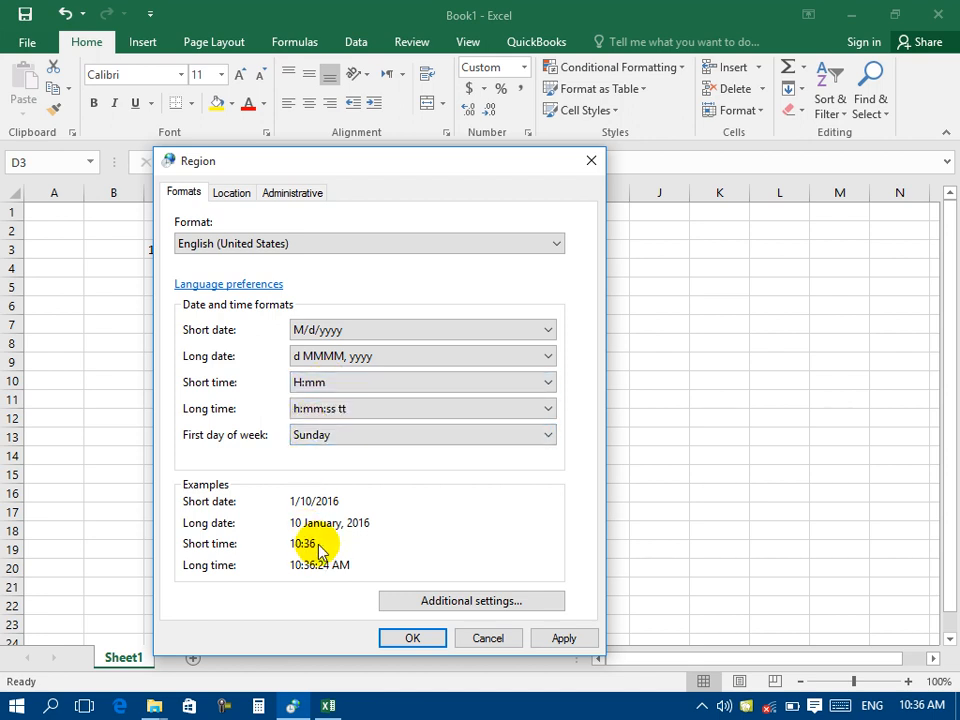
click(326, 386)
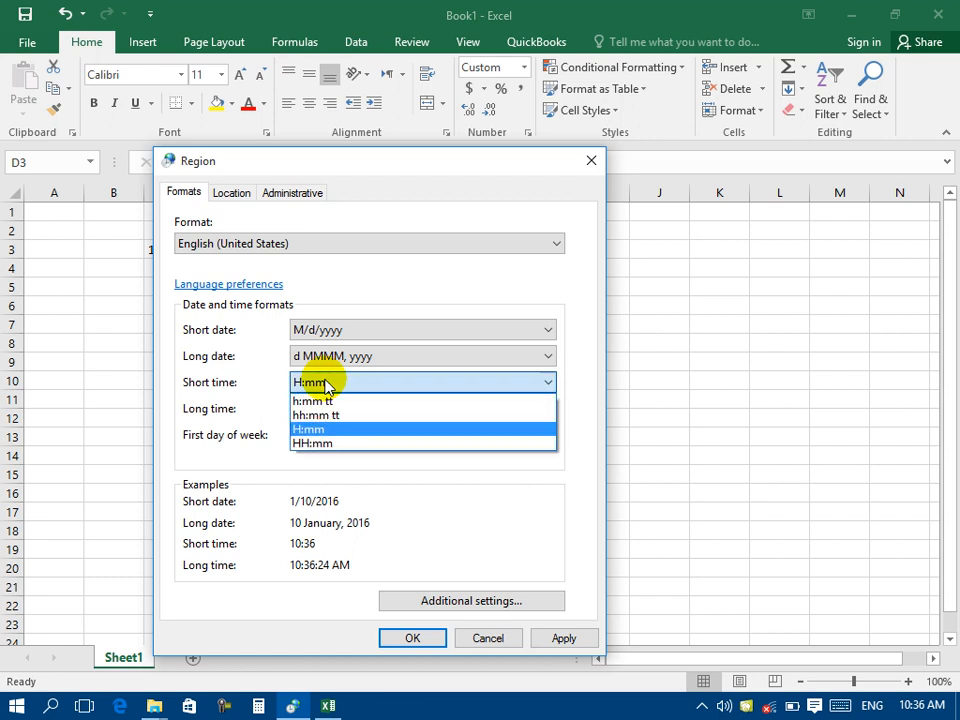
click(318, 443)
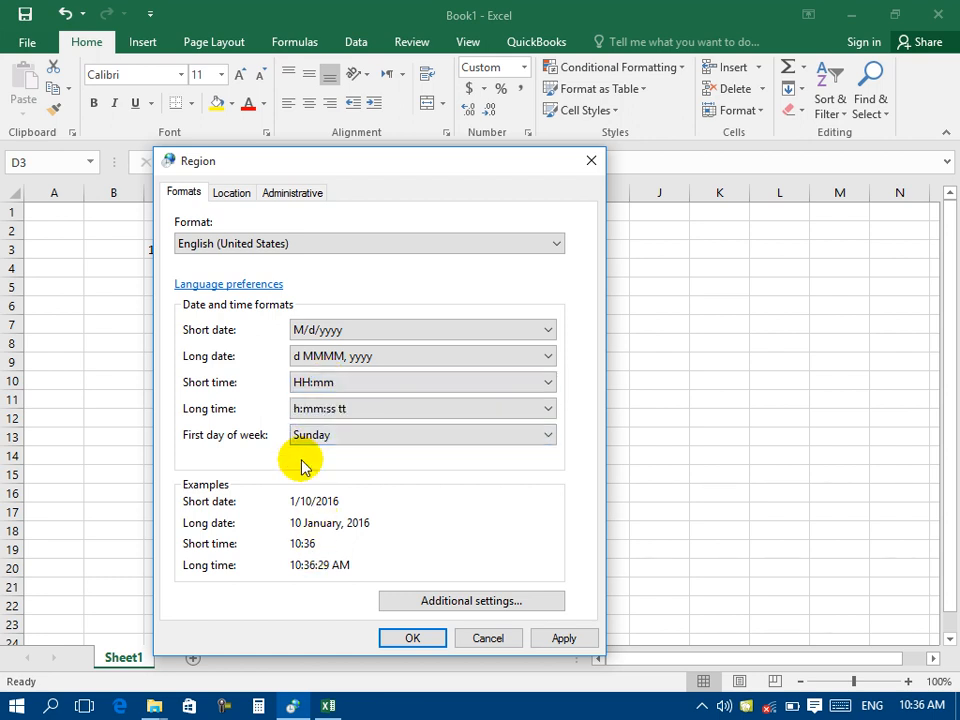
Step: Set the long time format to H:mm:ss
click(300, 408)
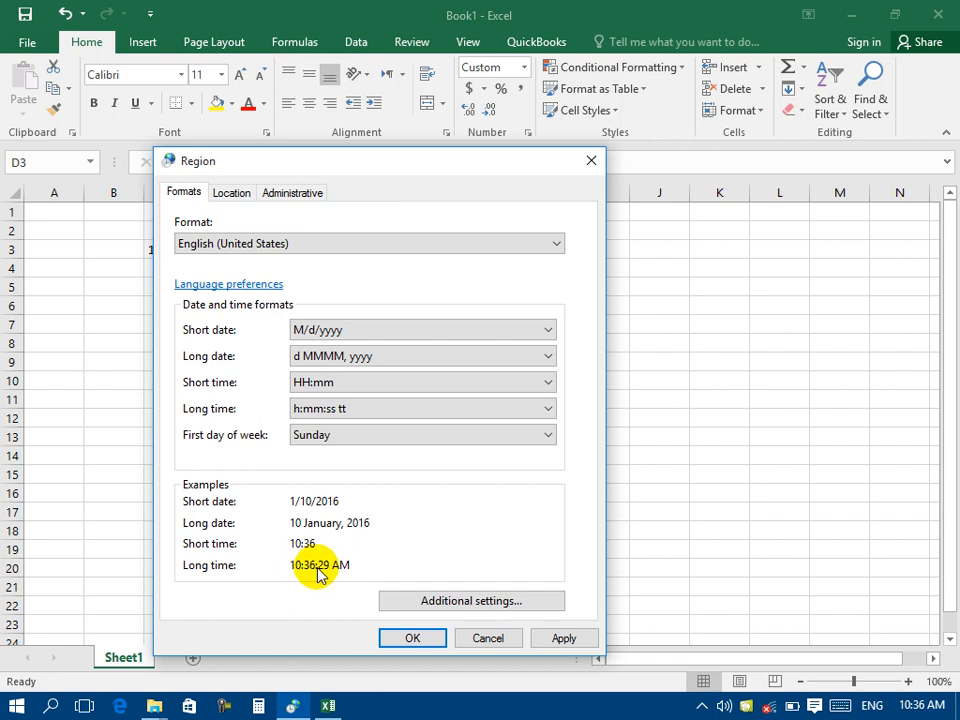
click(313, 410)
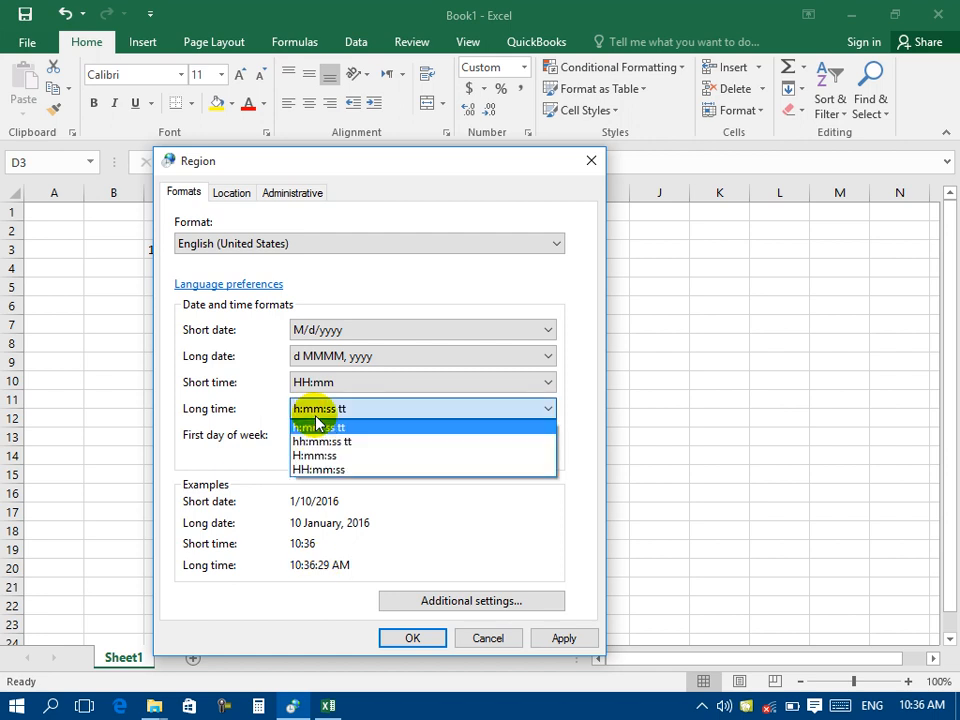
click(314, 456)
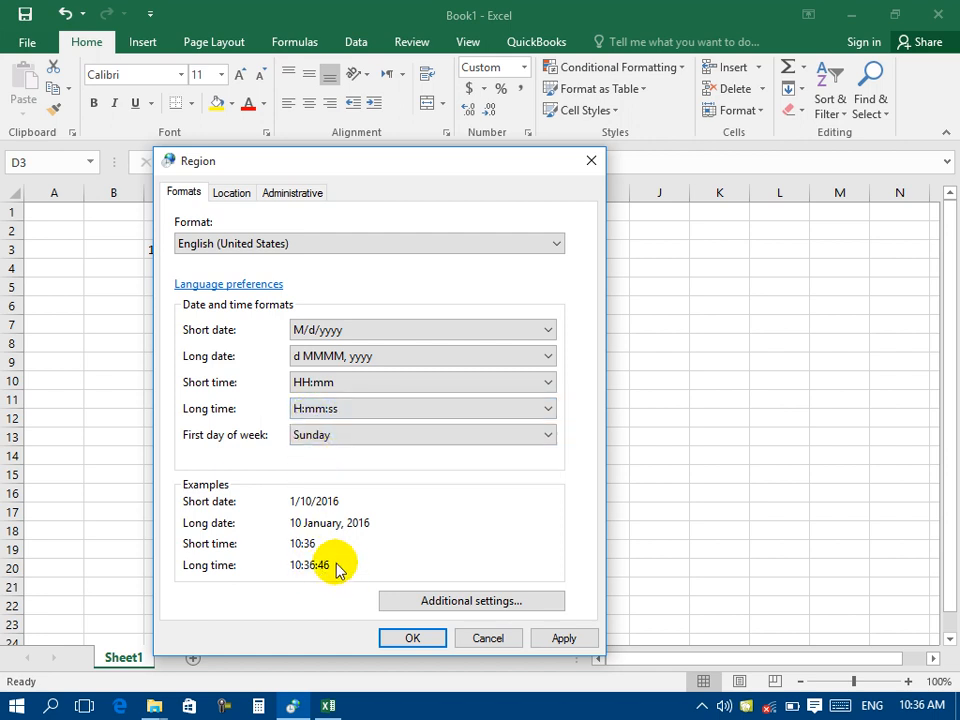
Step: Set the short time format to H:mm and select Sunday as the first day of the week
click(321, 383)
click(321, 430)
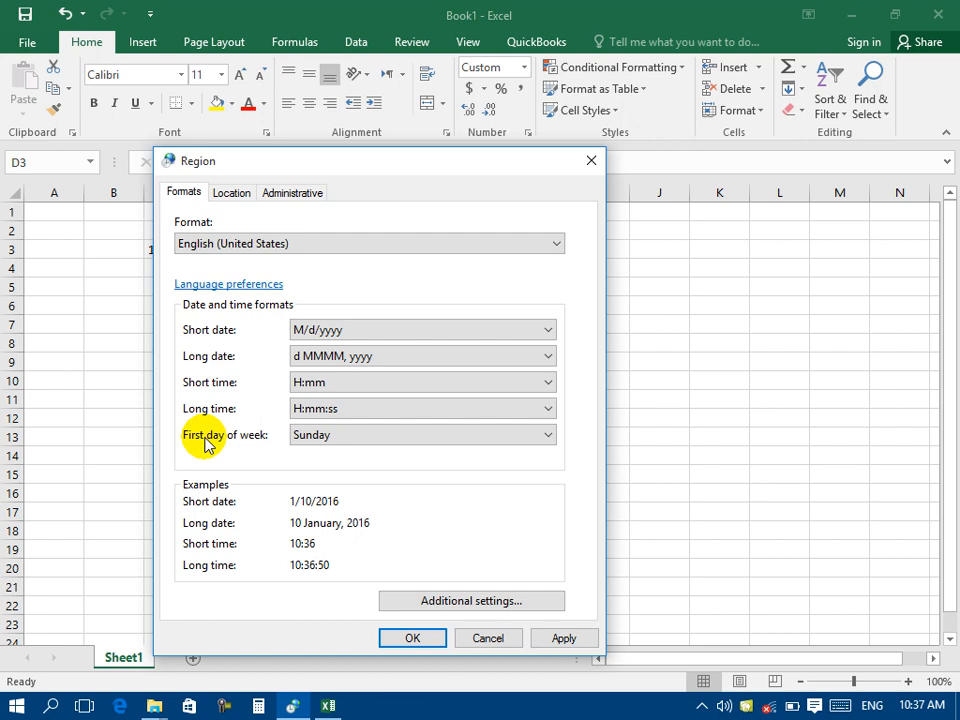
click(300, 436)
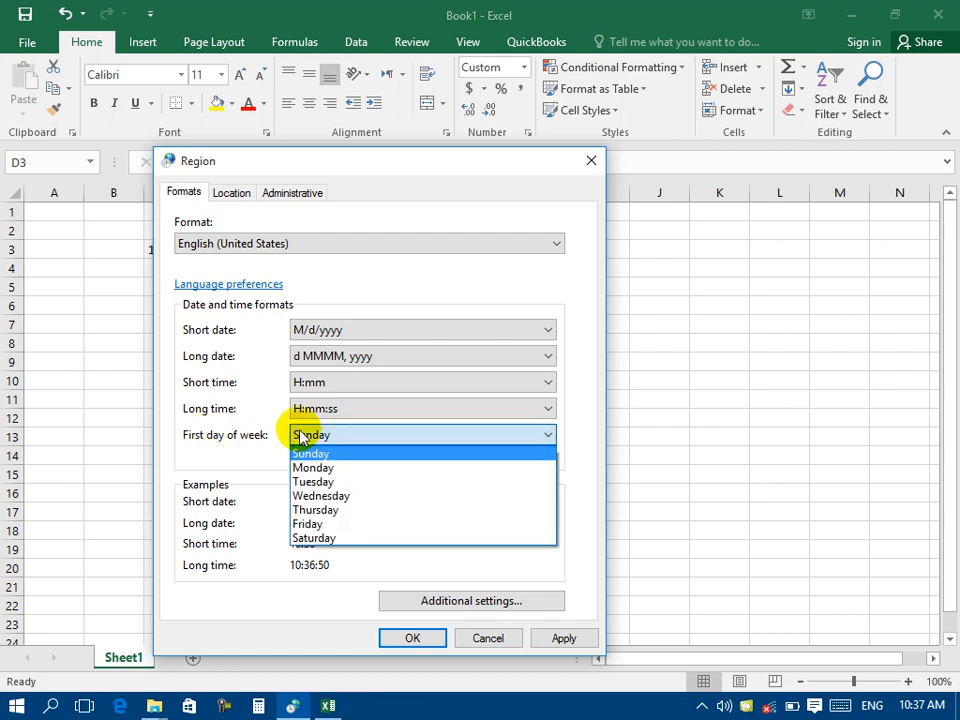
click(306, 453)
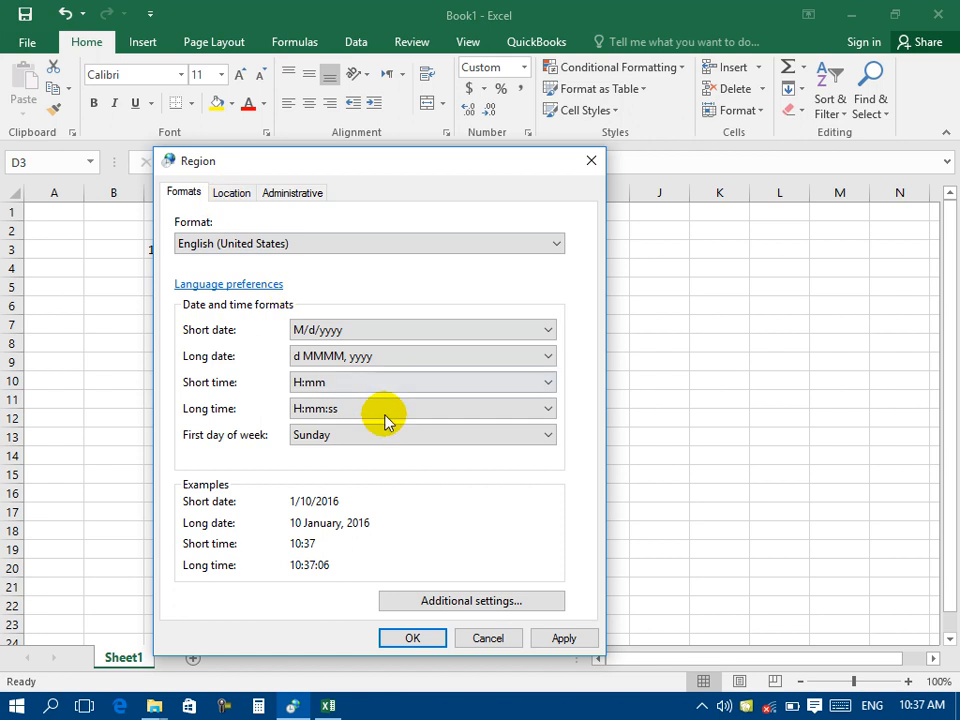
Step: Open the additional format settings and examine the decimal symbol against the decimals in the positive number example
click(437, 601)
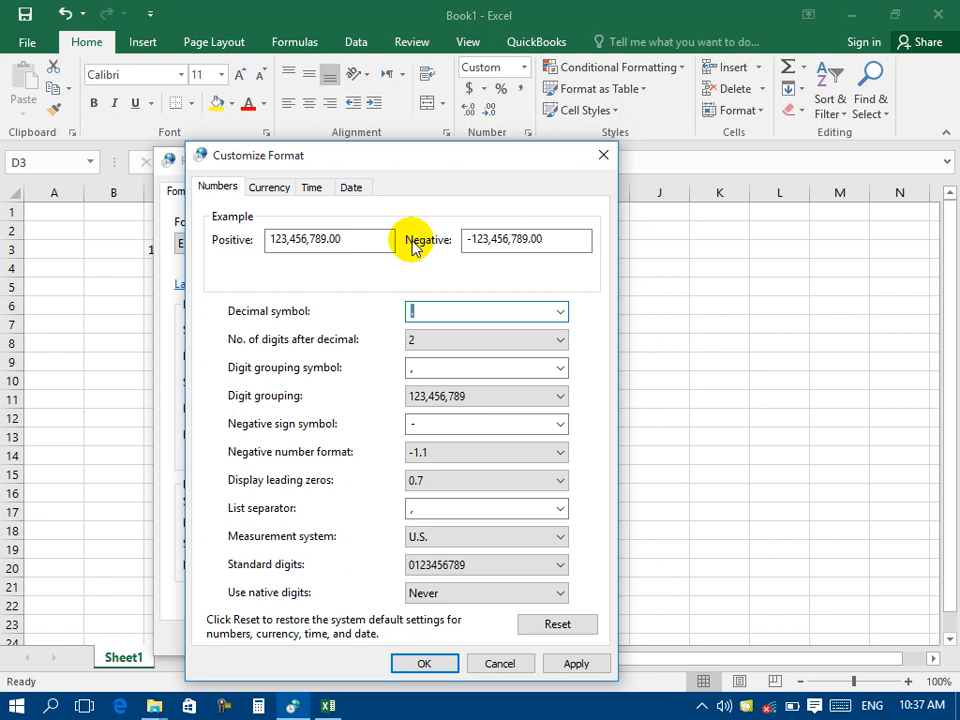
click(421, 315)
drag(328, 240, 349, 238)
click(416, 315)
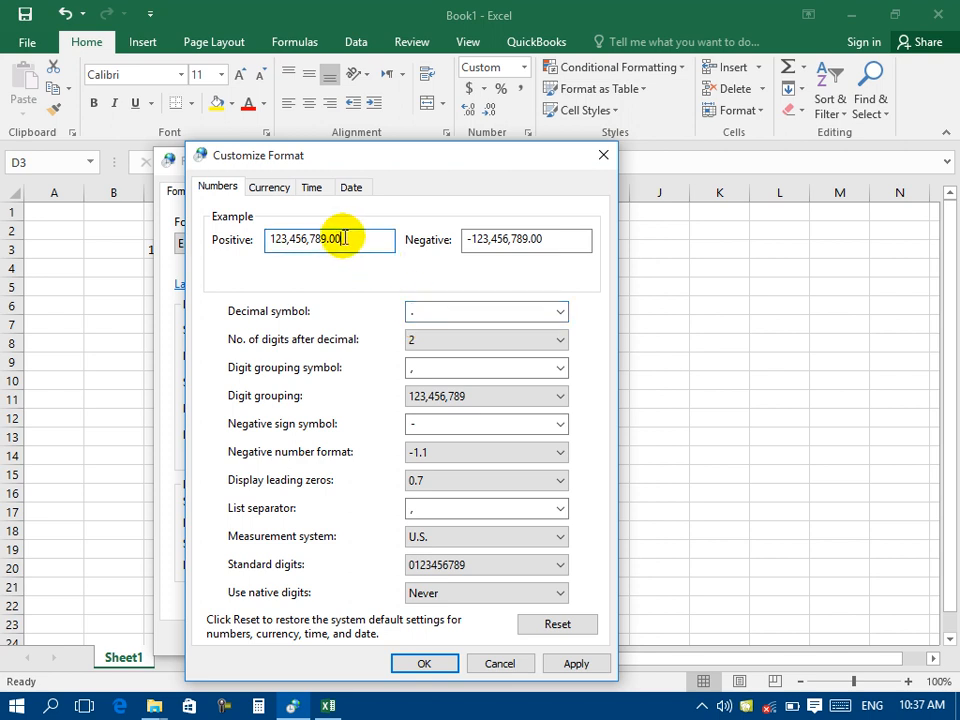
Step: Apply a colon as the decimal symbol, check it in the positive example, and restore the period as decimal symbol
click(474, 315)
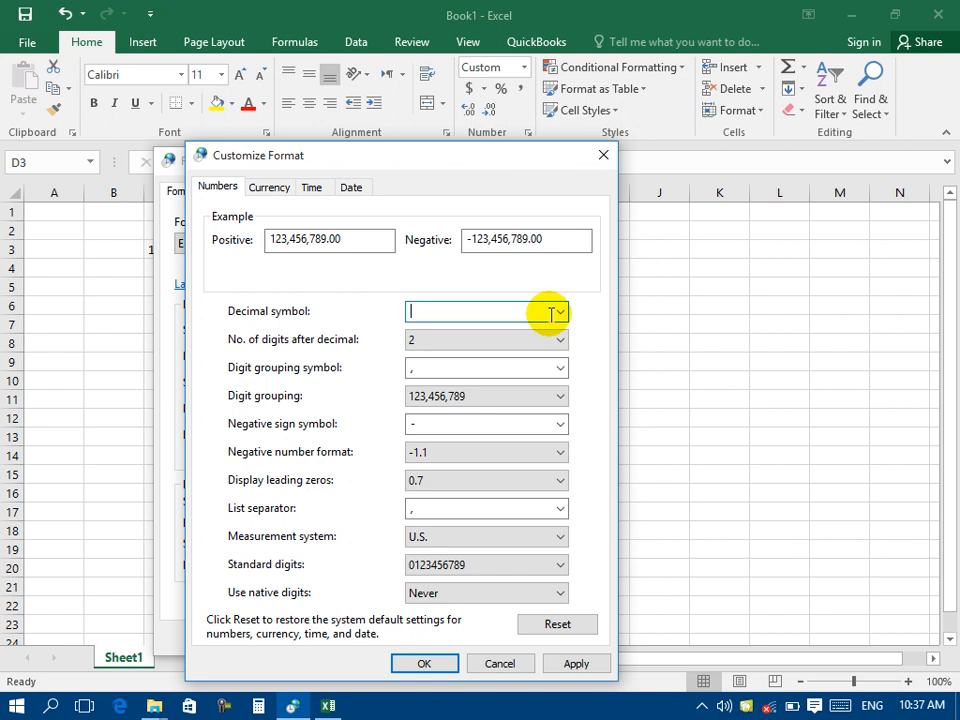
text(:)
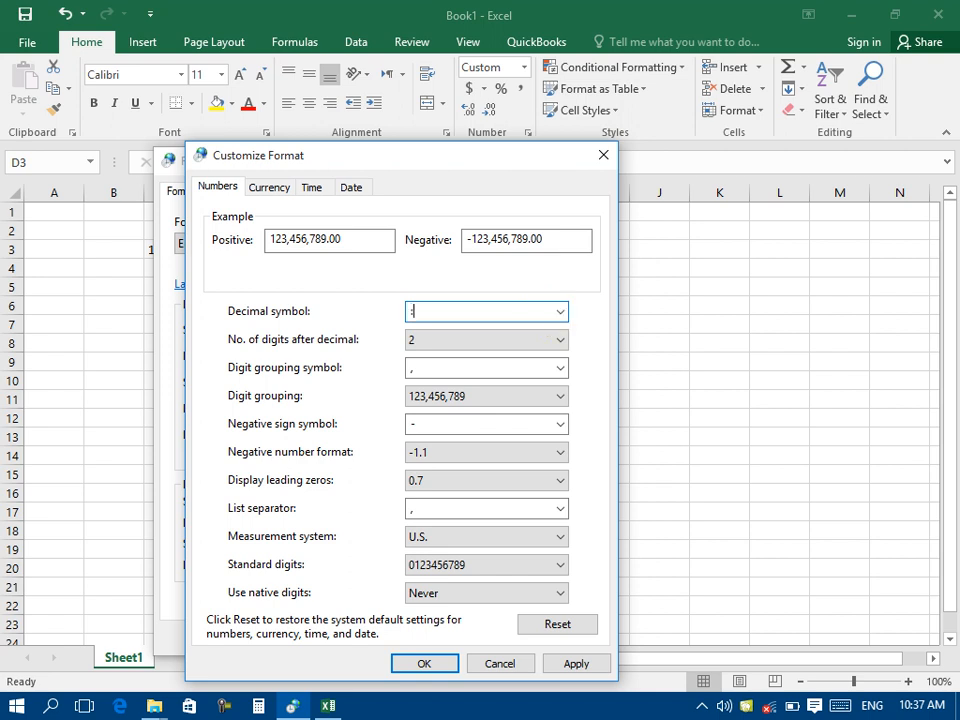
click(566, 664)
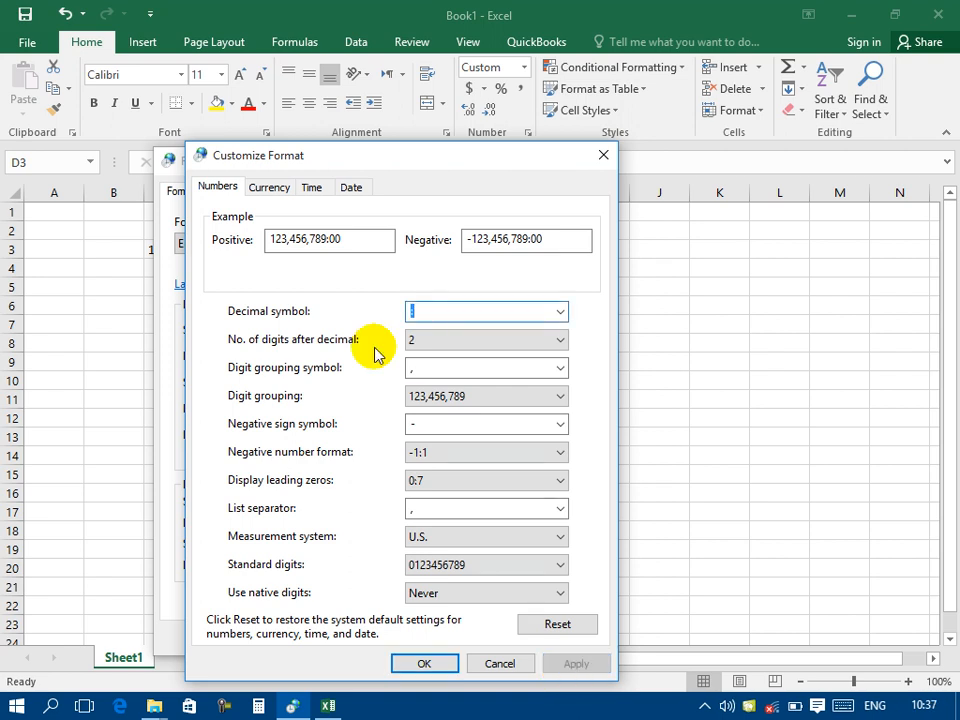
drag(328, 238, 366, 238)
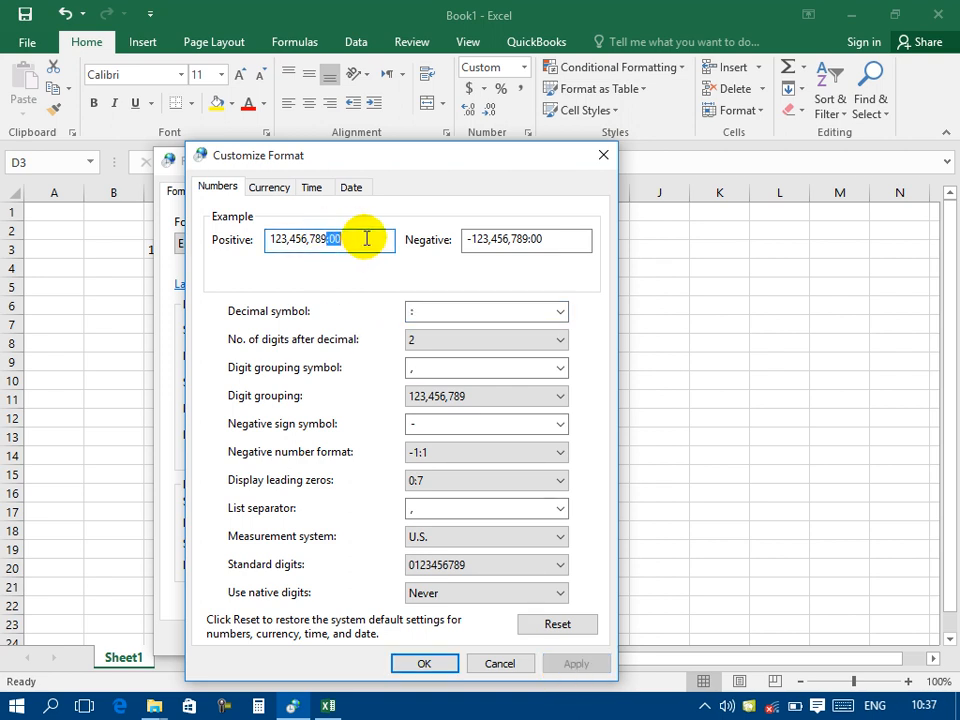
click(560, 311)
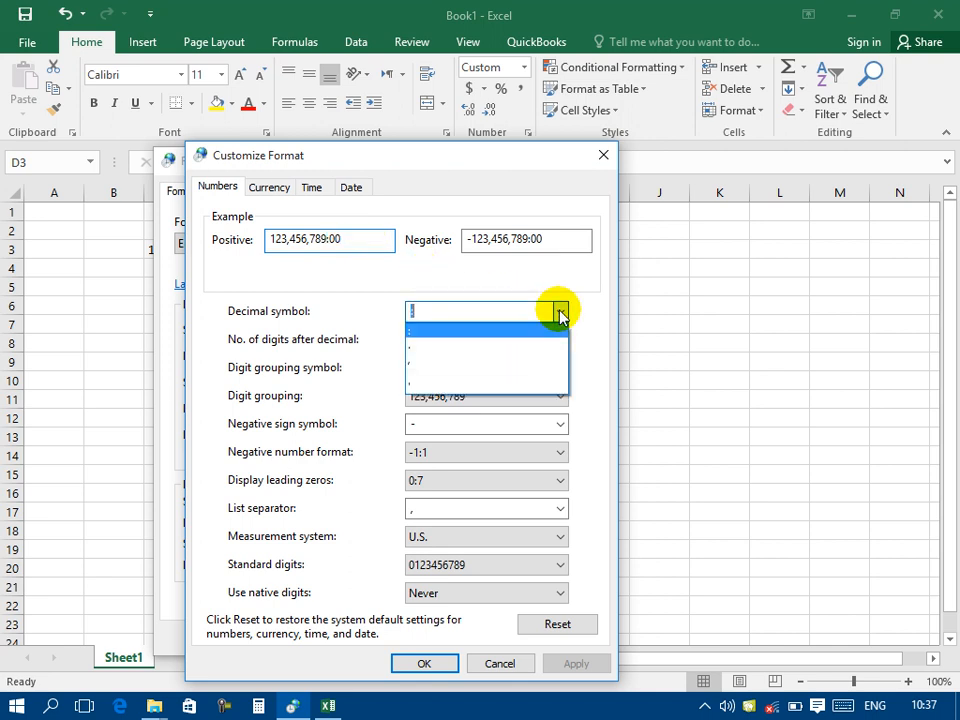
click(431, 348)
click(580, 666)
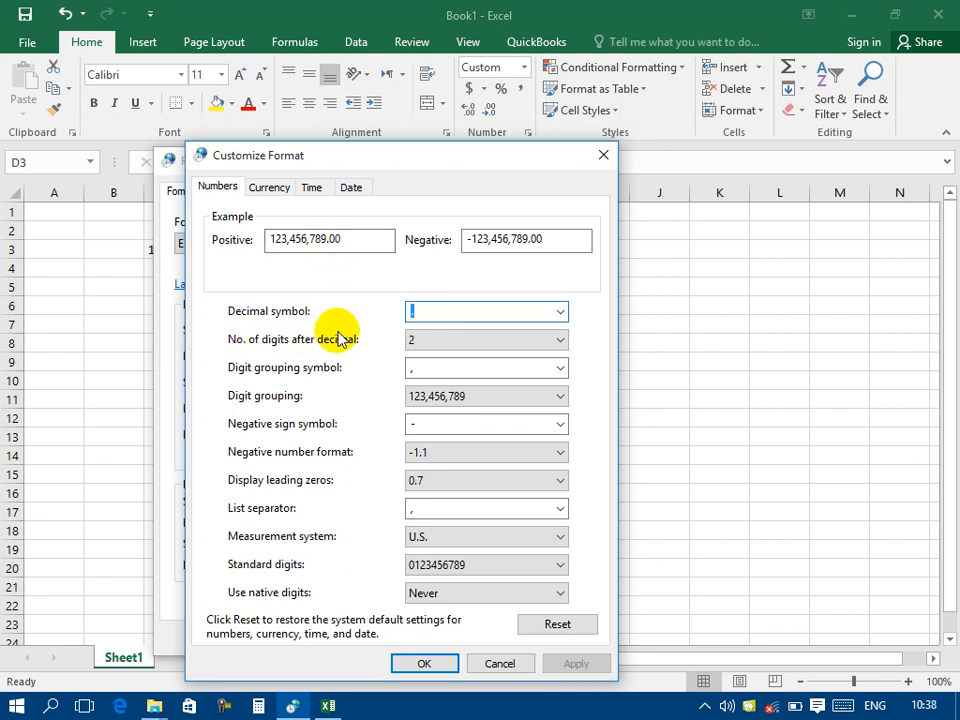
Step: Set the number of digits after the decimal to 3, apply it, and check the decimals in the negative example
drag(330, 239, 365, 240)
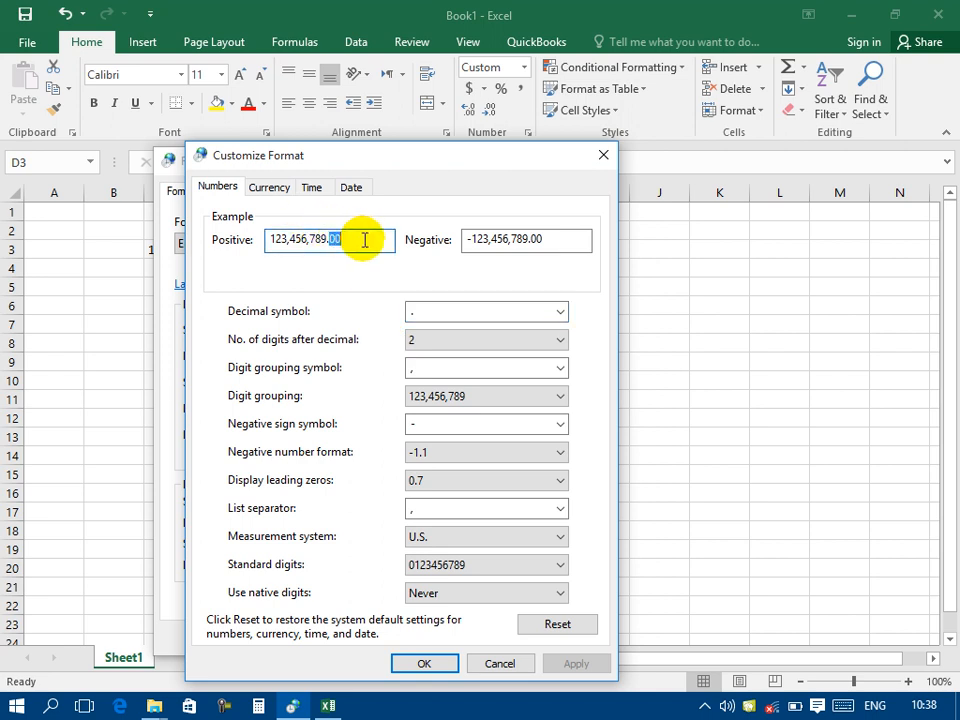
click(415, 341)
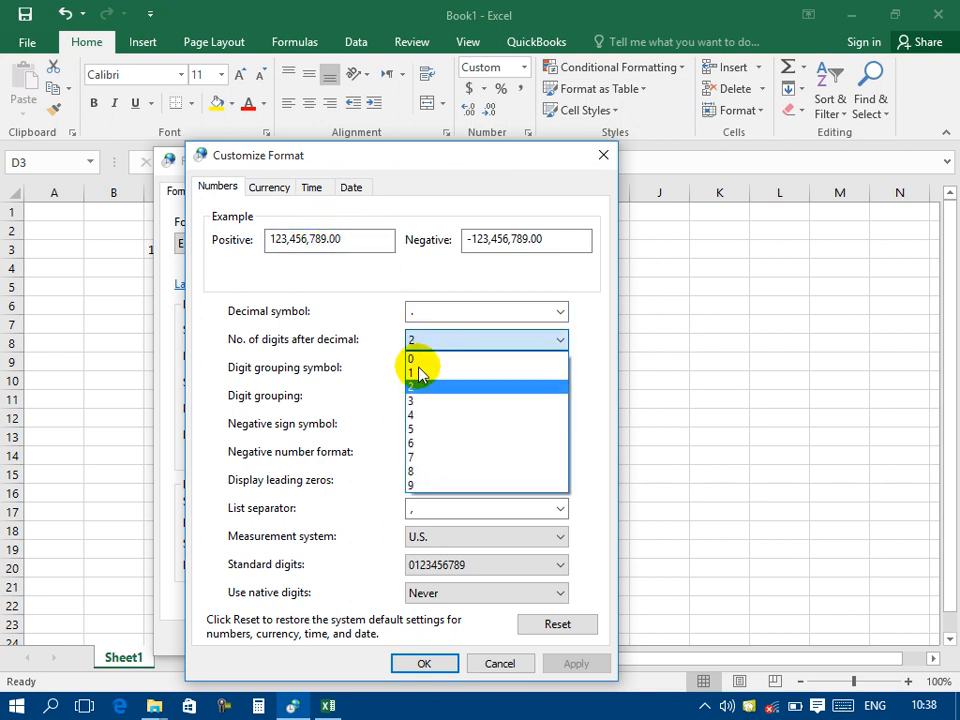
click(420, 400)
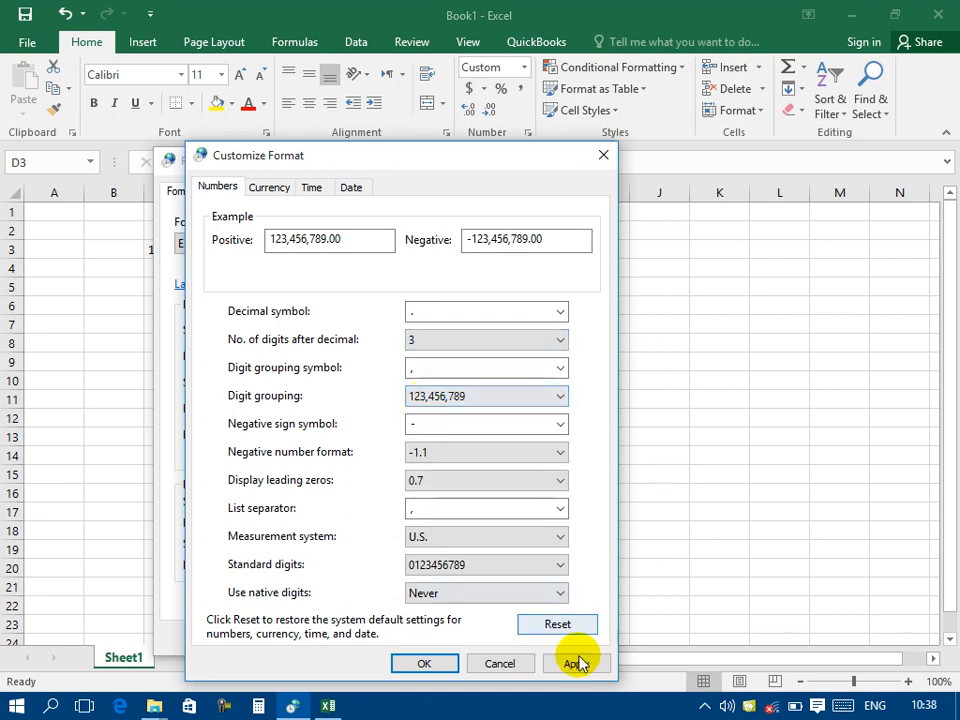
click(575, 664)
drag(531, 239, 553, 238)
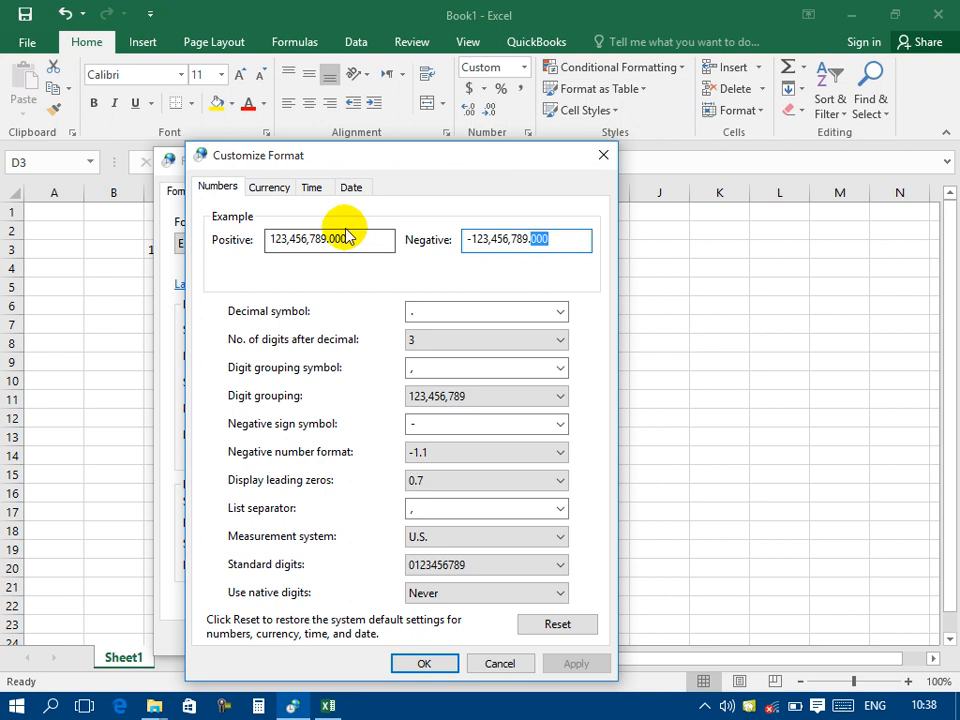
Step: Apply 9 digits after the decimal to preview the examples, and restore the setting to 3
click(479, 349)
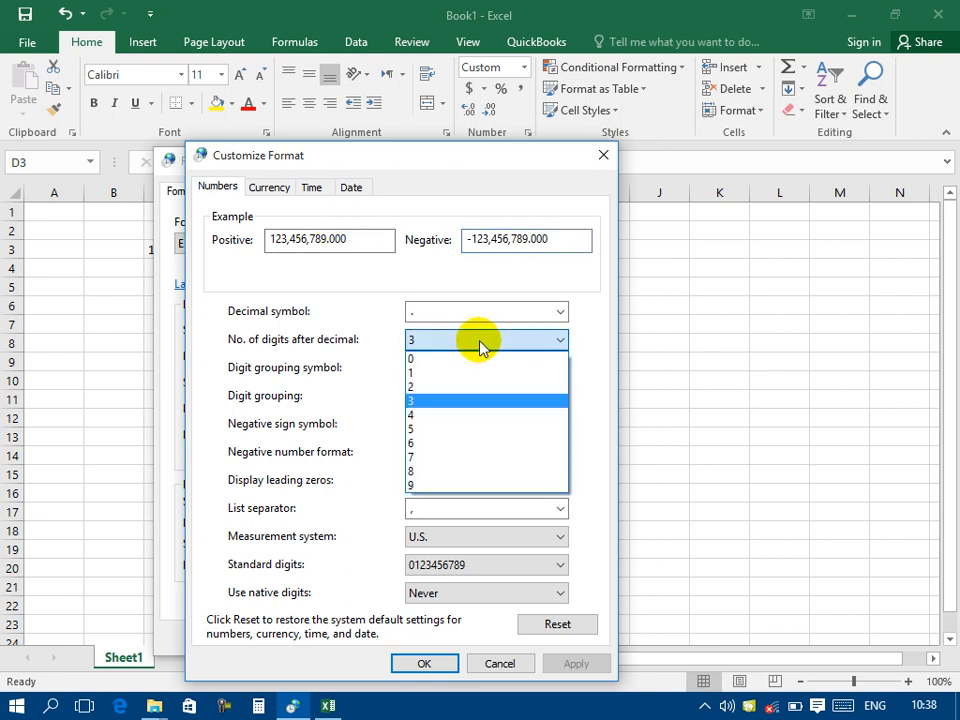
click(440, 484)
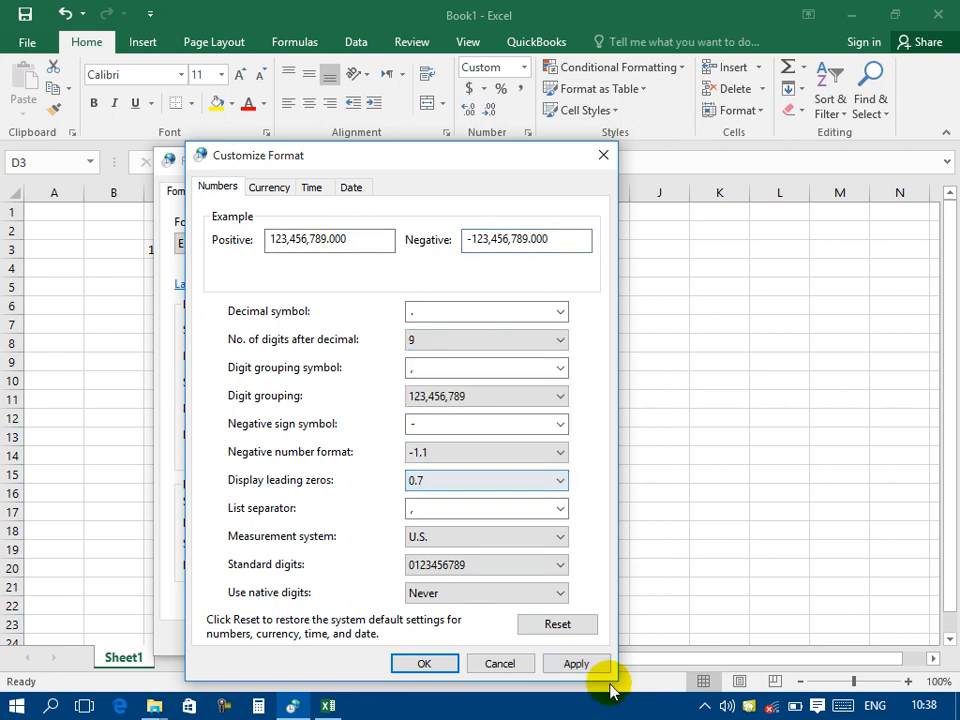
click(576, 664)
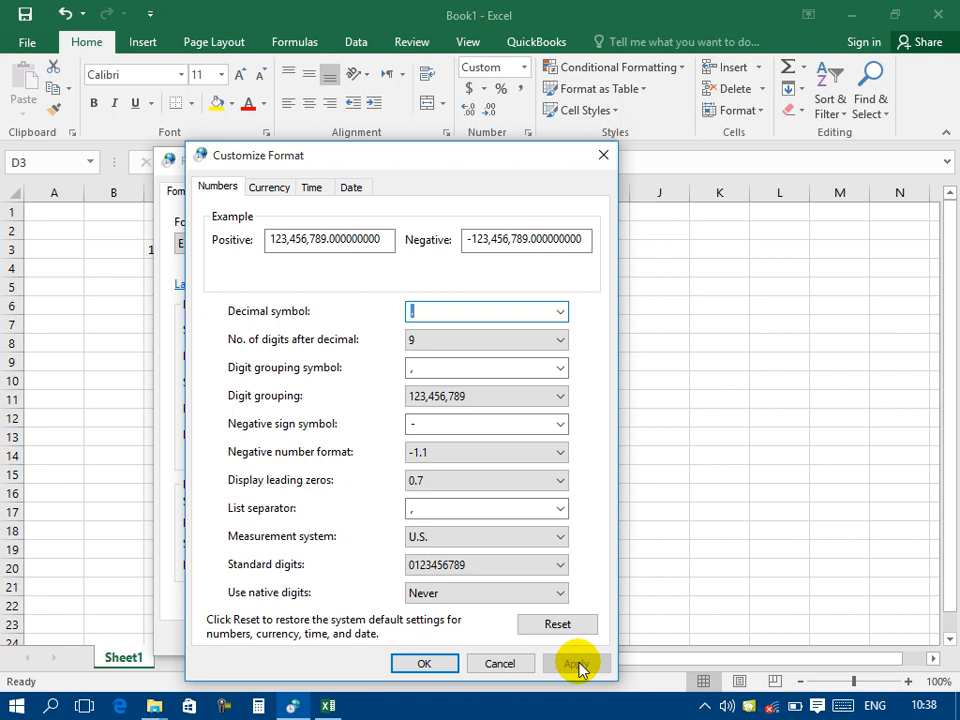
click(519, 340)
click(420, 400)
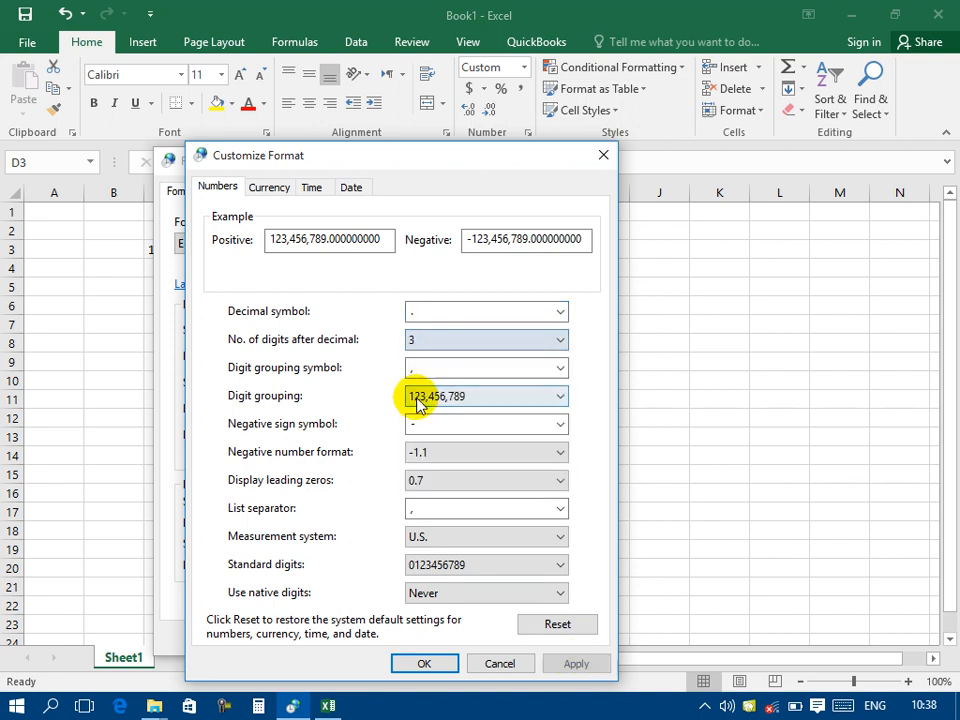
click(576, 668)
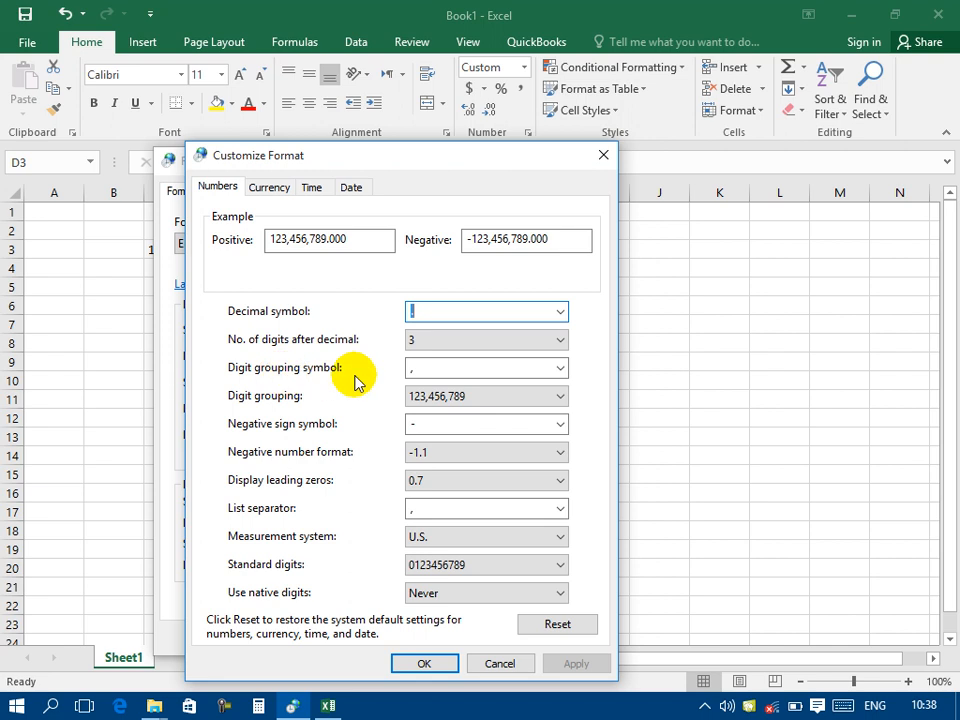
Step: Examine the digit grouping symbol in the positive example and apply an apostrophe (') as the grouping symbol
drag(287, 241, 295, 241)
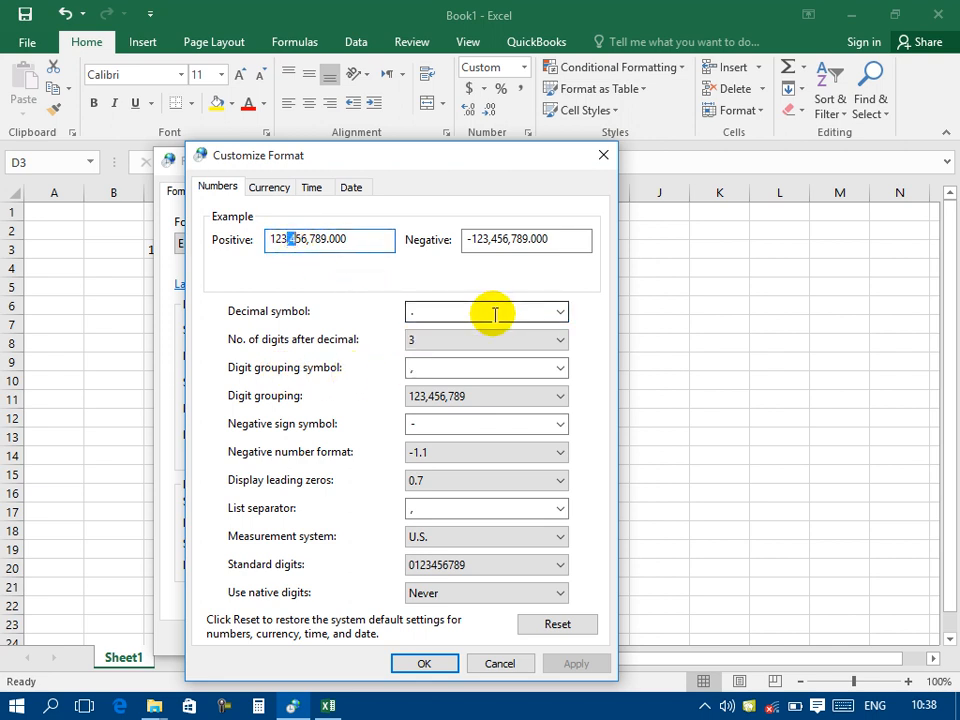
click(559, 368)
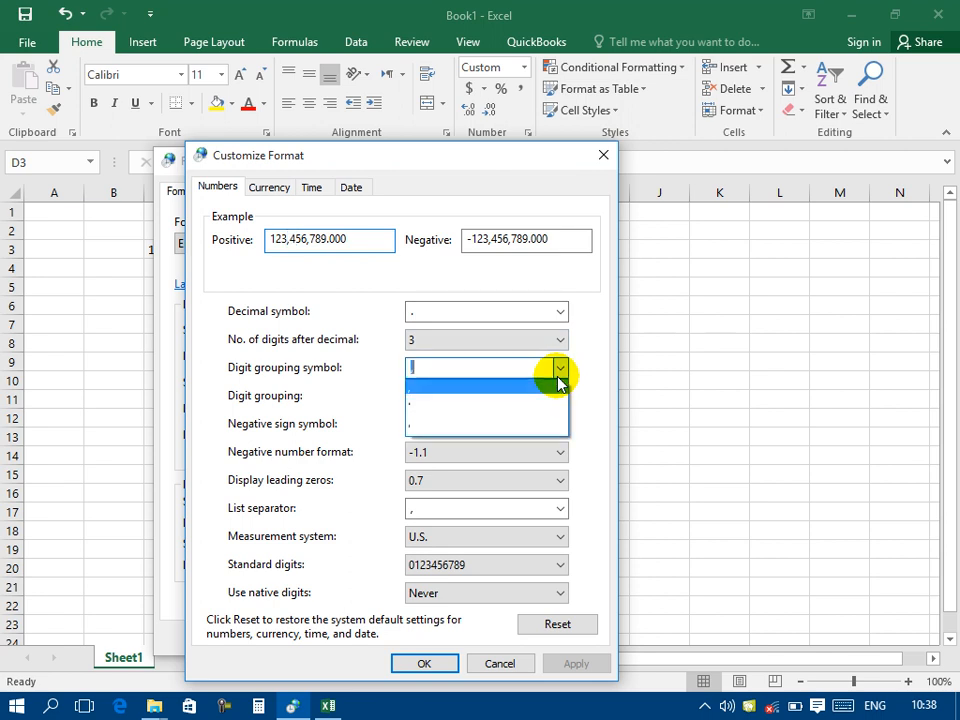
click(418, 422)
click(566, 666)
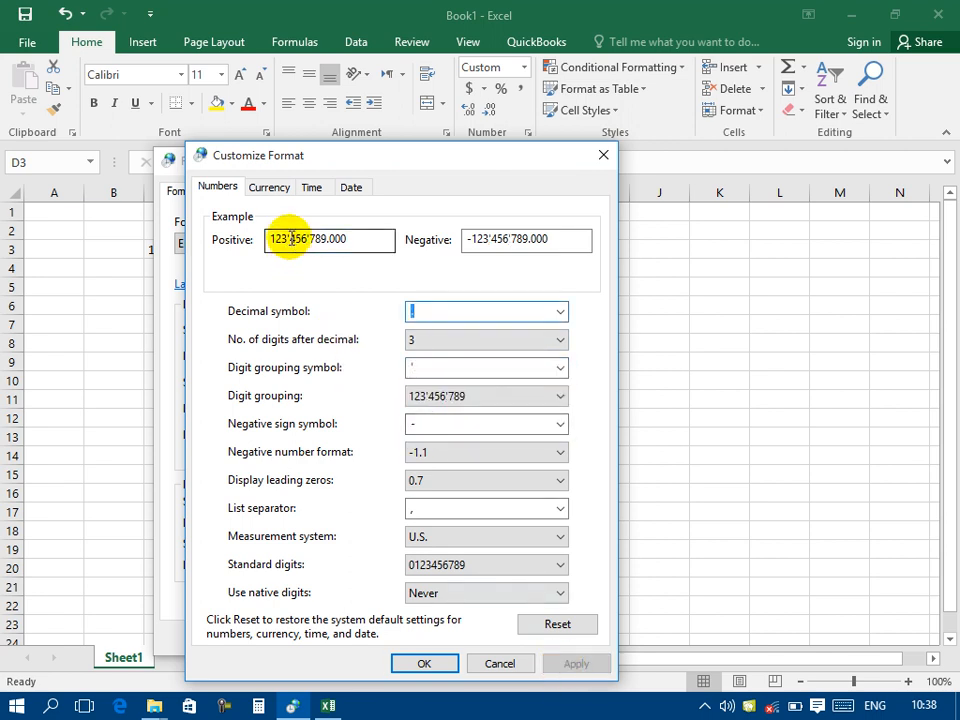
Step: Replace the digit grouping symbol with an asterisk (*) and apply it
click(428, 368)
key(BackSpace)
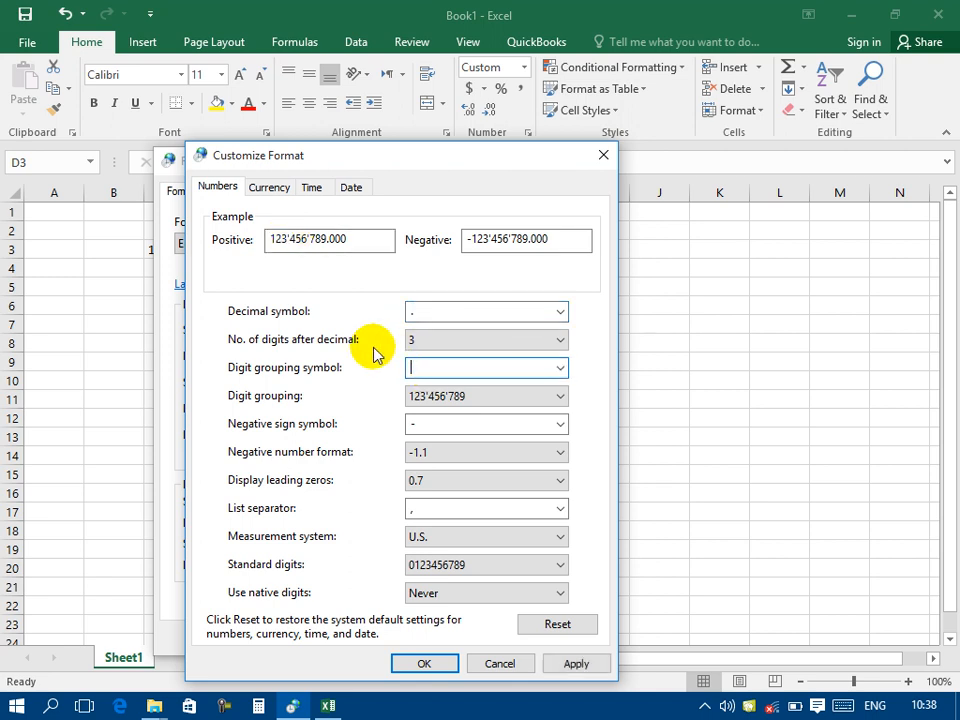
text(*)
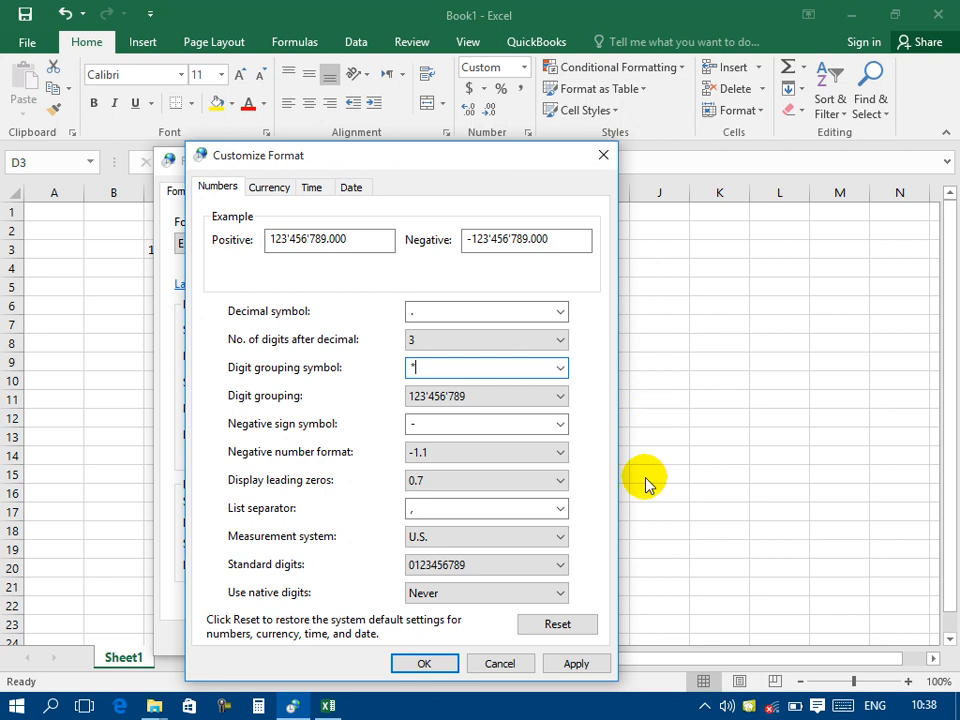
click(576, 666)
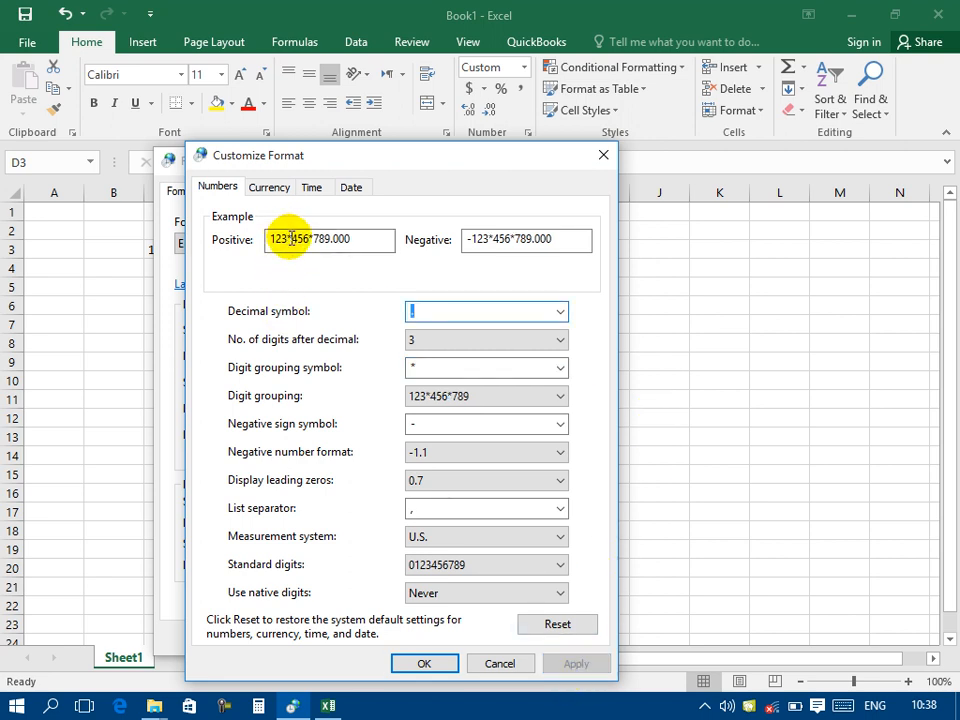
Step: Restore the comma as the digit grouping symbol and apply the change
double_click(499, 368)
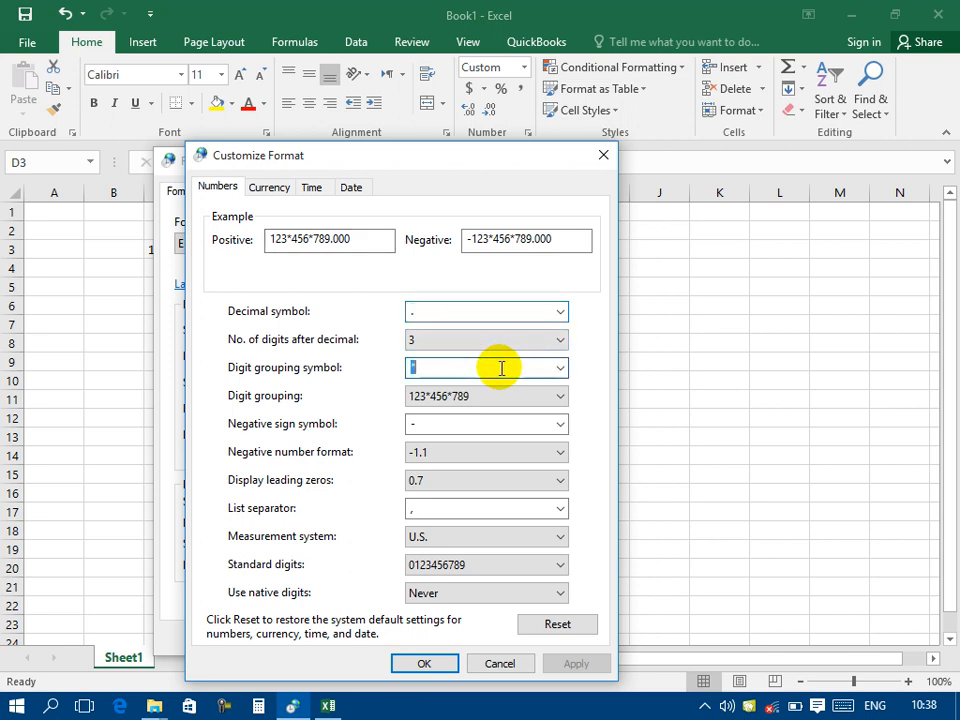
click(560, 368)
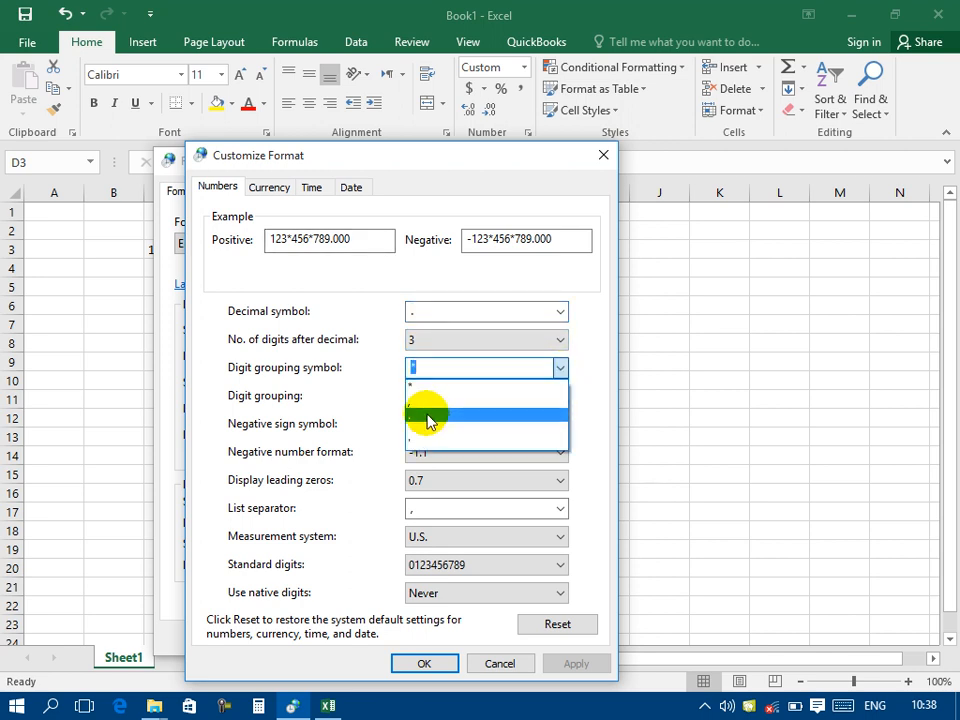
click(427, 408)
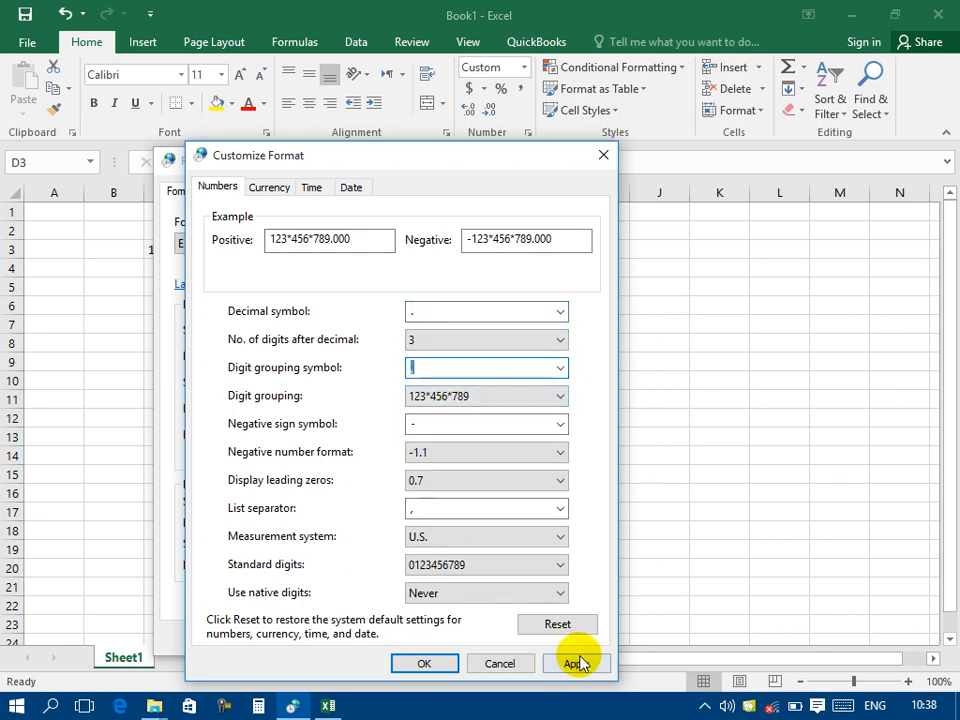
click(578, 663)
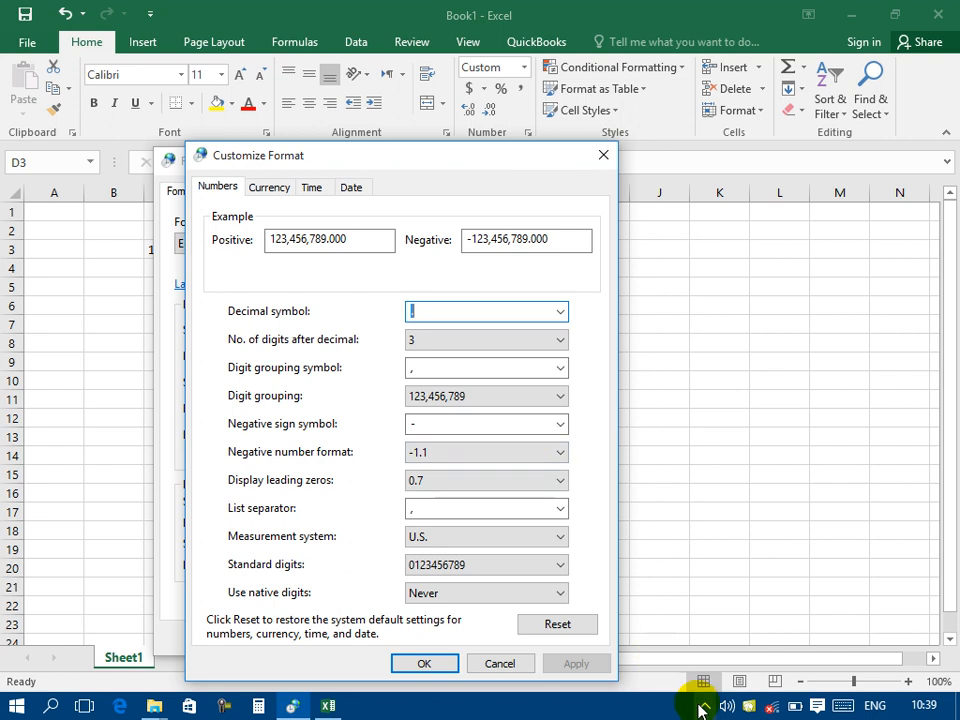
click(703, 707)
click(703, 707)
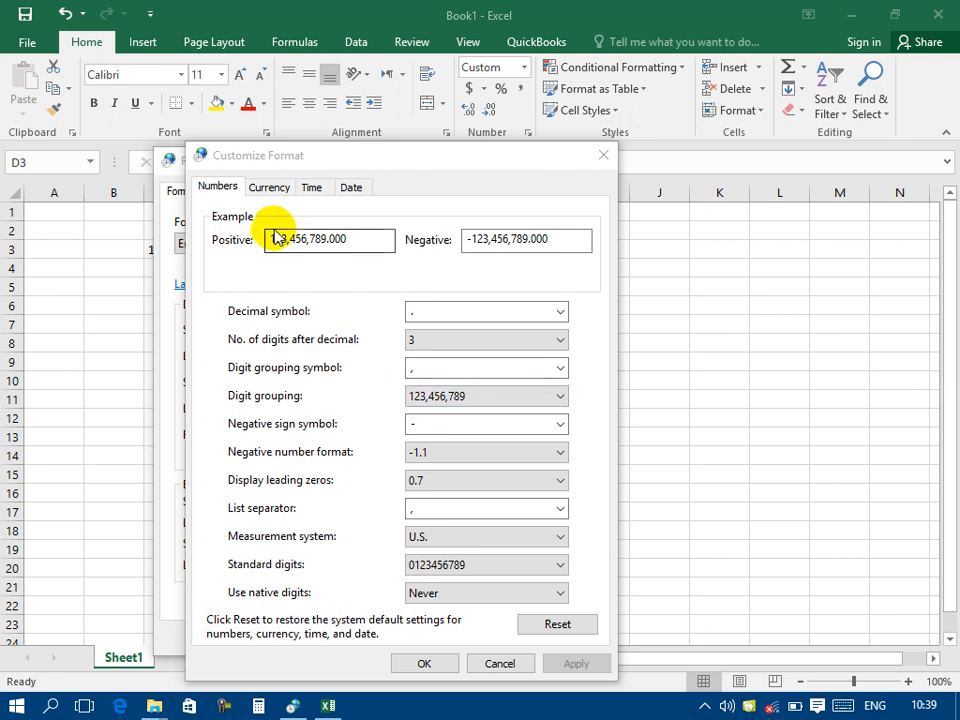
Step: Apply the digit grouping 123456,789 and check the last grouped digits in the positive number example
drag(272, 237, 372, 231)
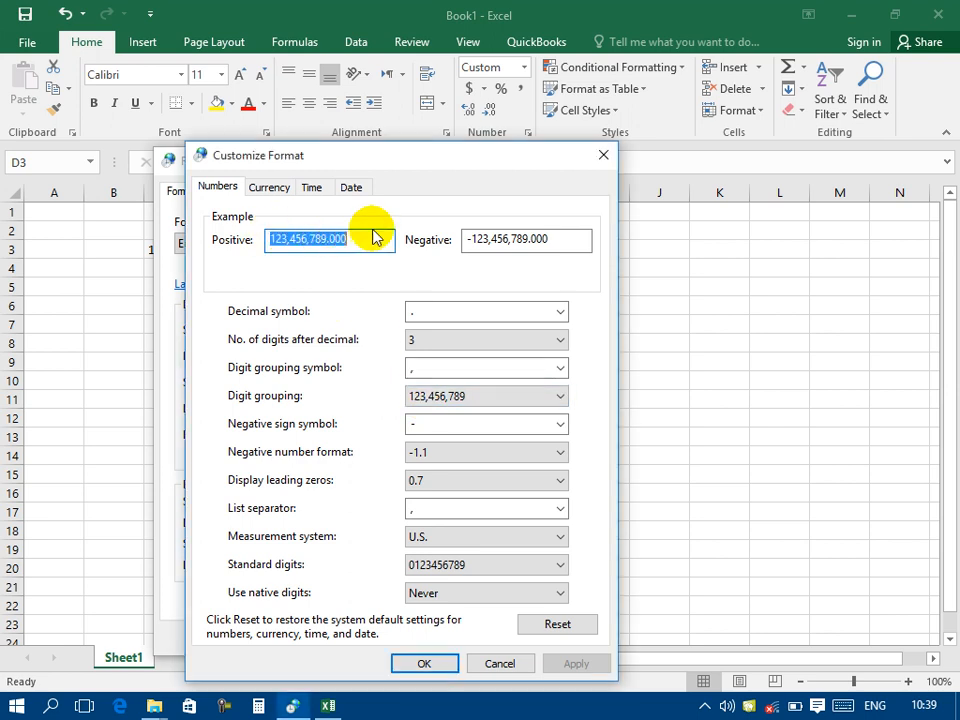
click(425, 398)
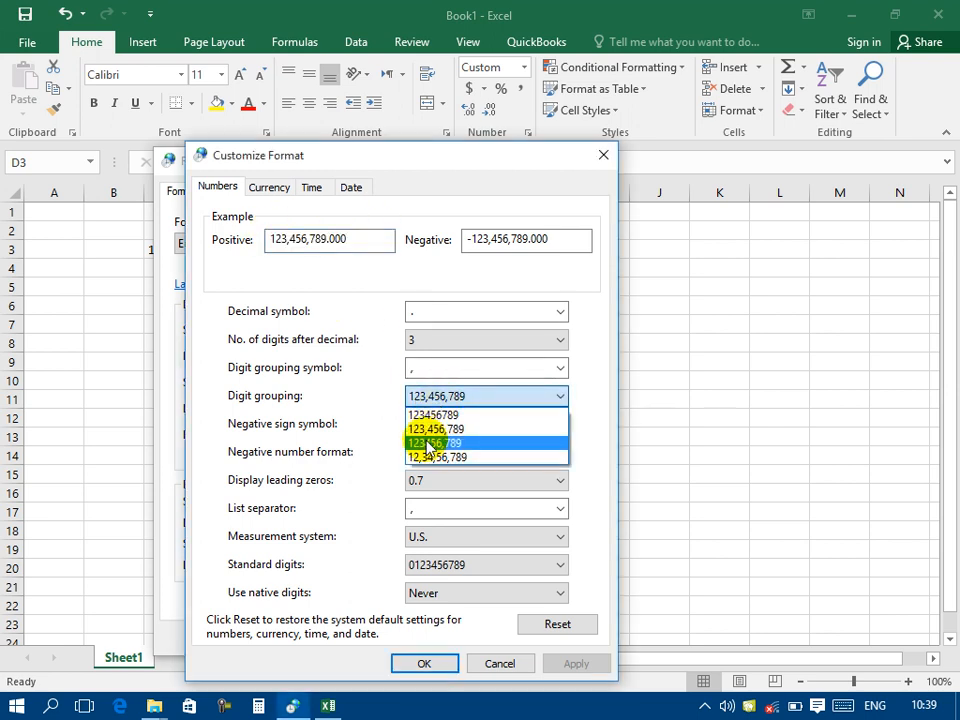
click(428, 444)
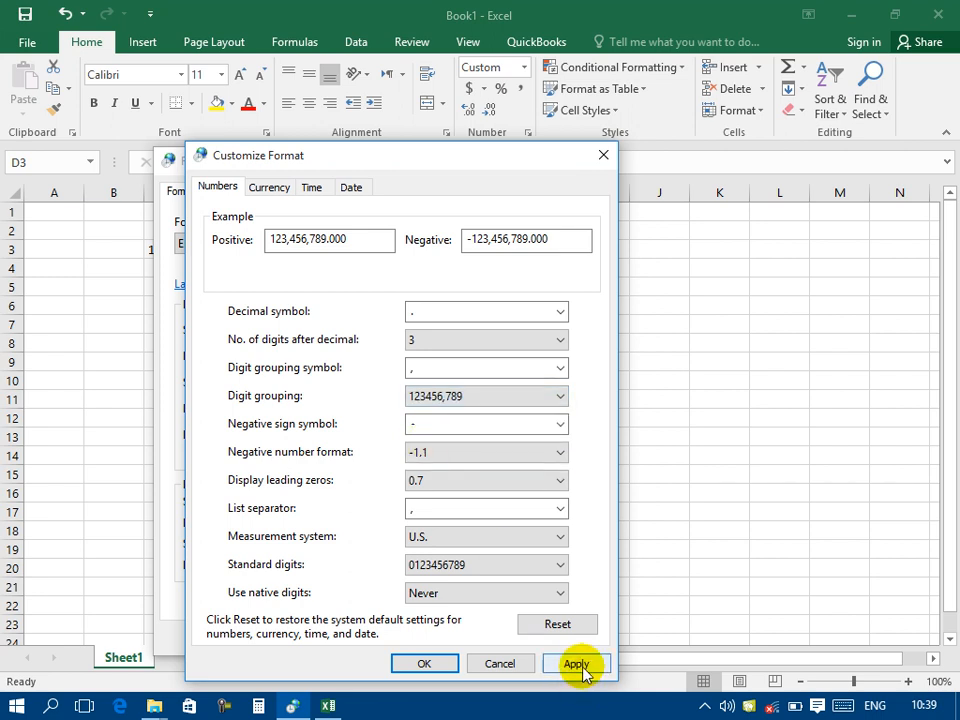
click(578, 665)
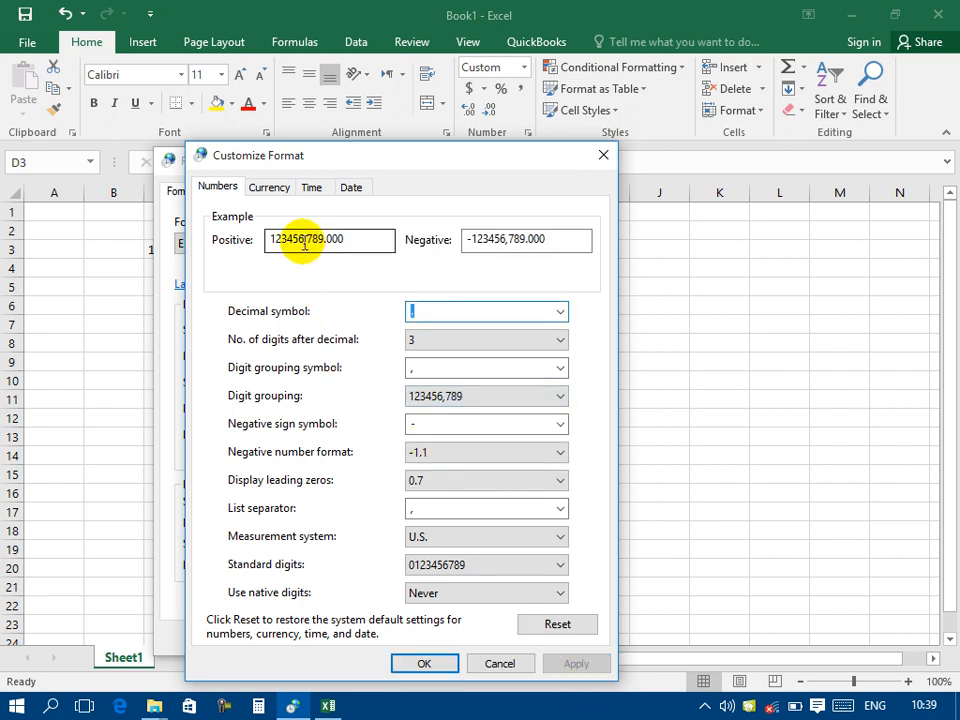
drag(305, 245, 322, 245)
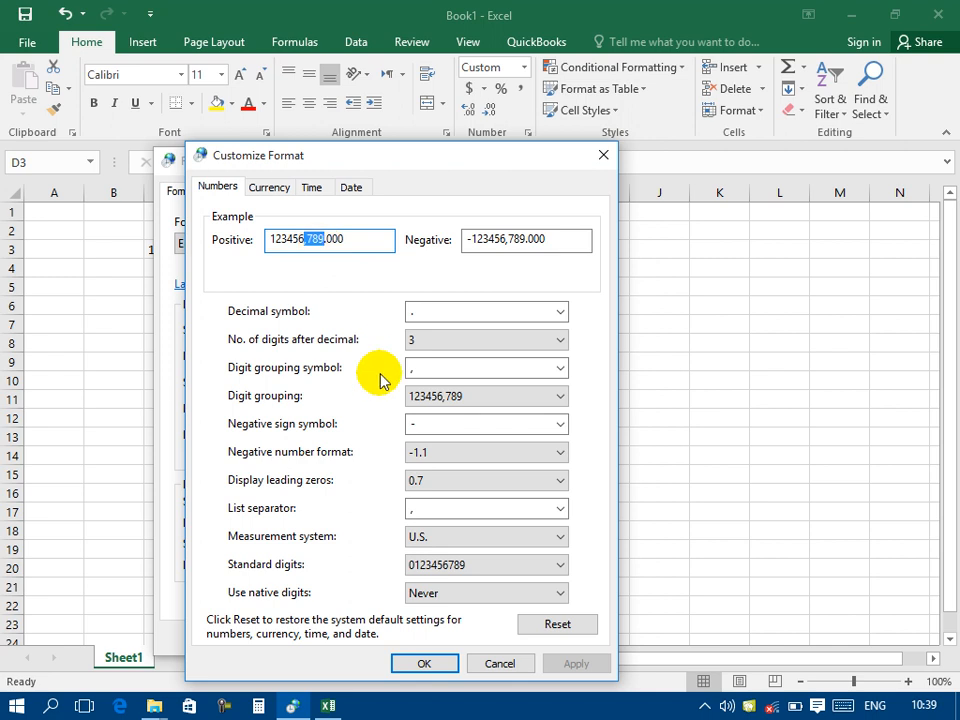
Step: Apply the digit grouping 12,34,56,789 to preview it, and restore the 123,456,789 grouping
click(431, 394)
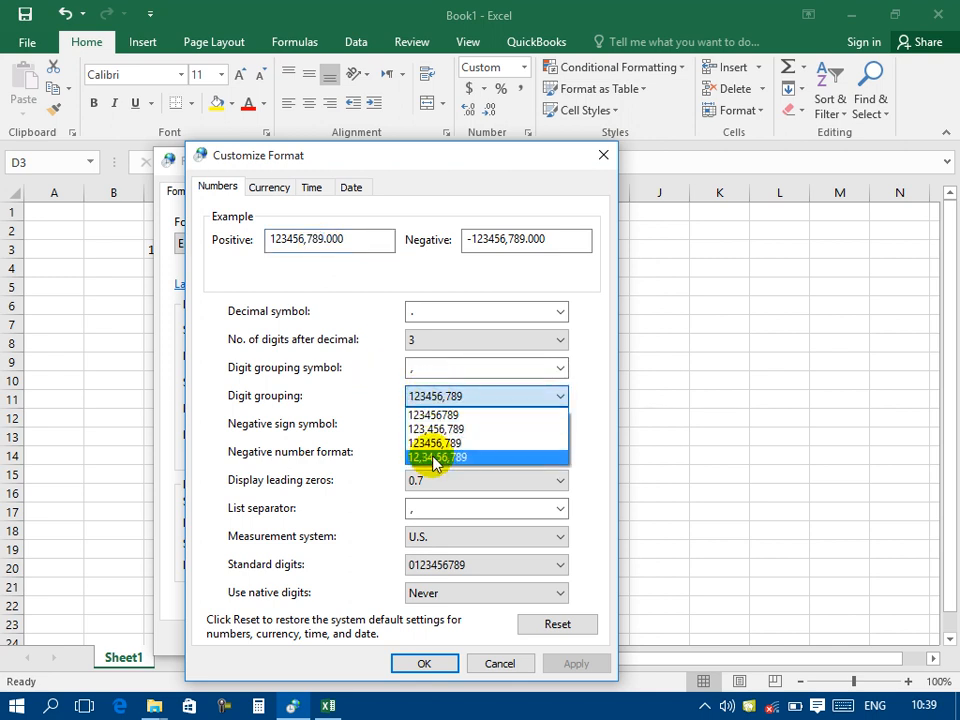
click(433, 458)
click(604, 662)
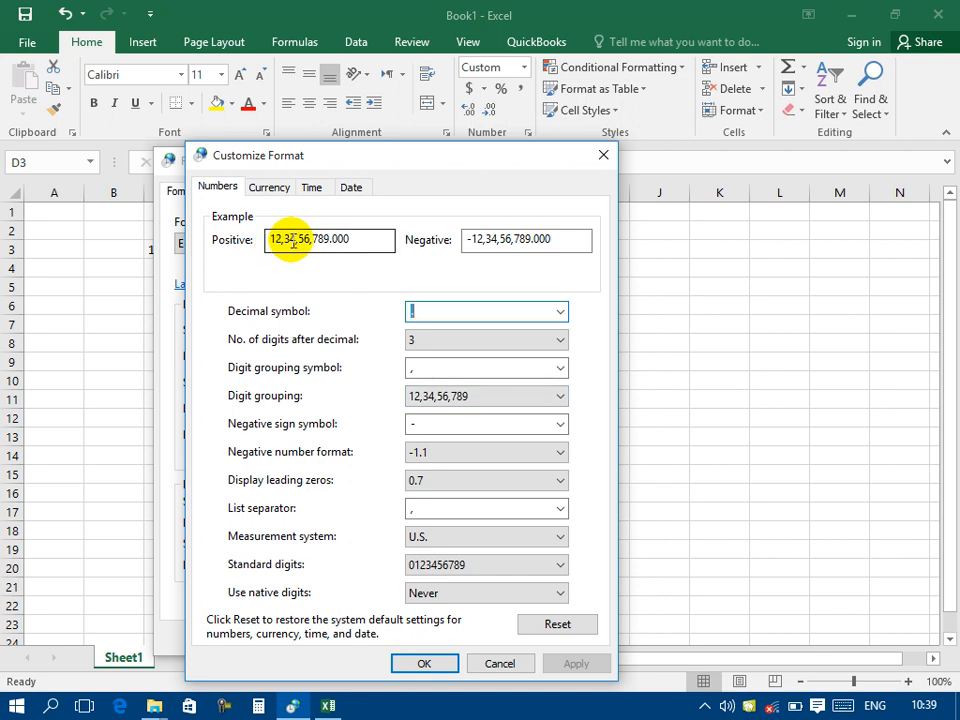
click(428, 397)
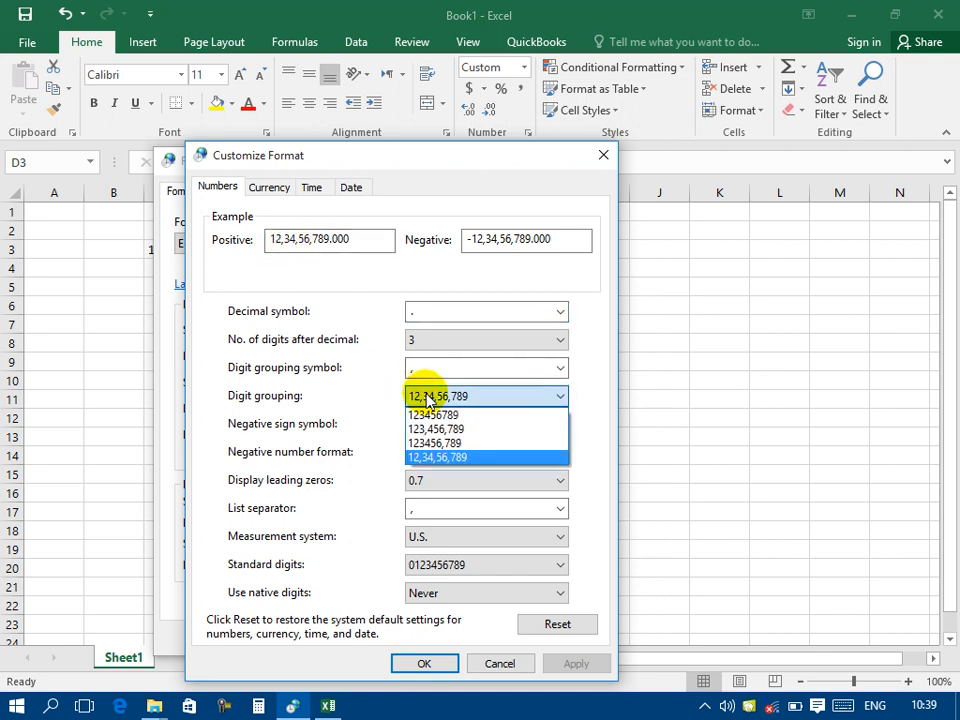
click(436, 429)
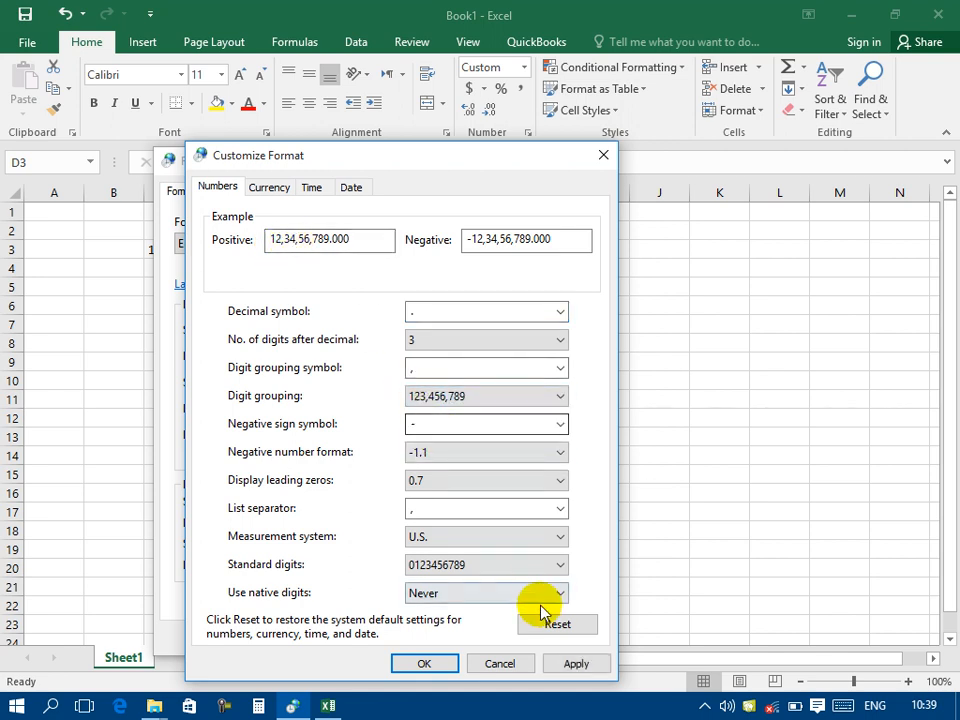
click(568, 665)
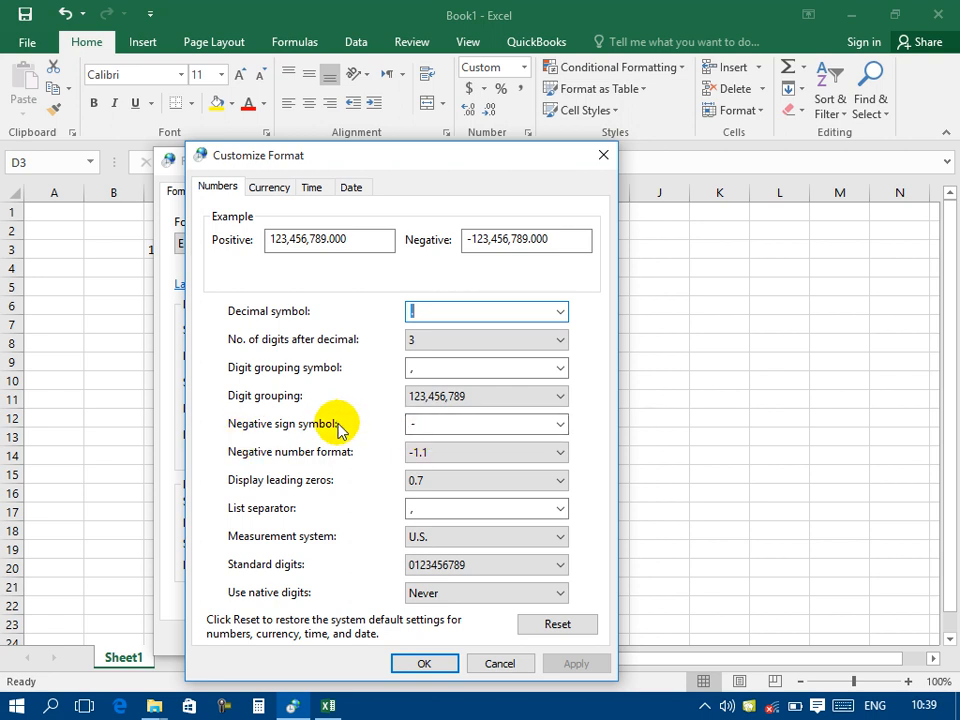
Step: Set the negative sign symbol to a backslash (\), apply it, and check the sign in the negative number example
double_click(465, 240)
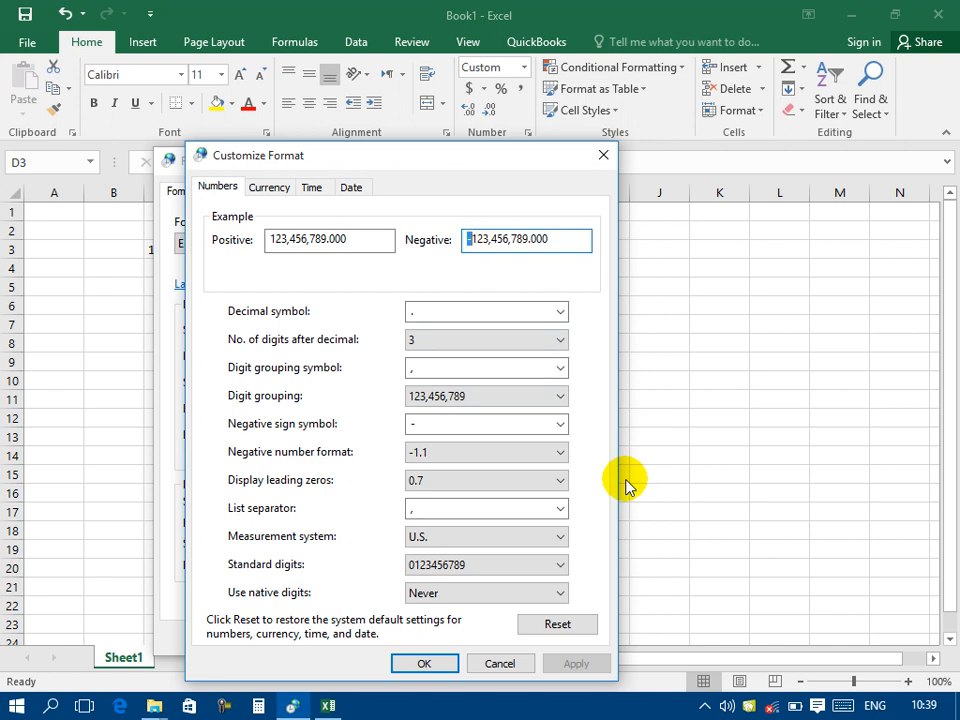
double_click(440, 423)
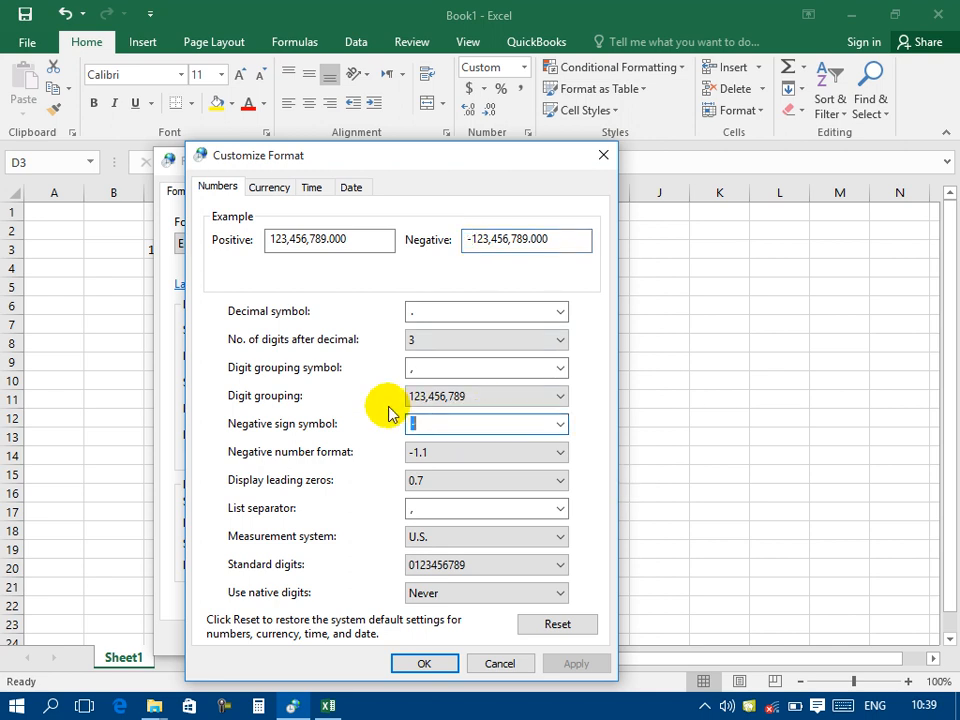
text(\)
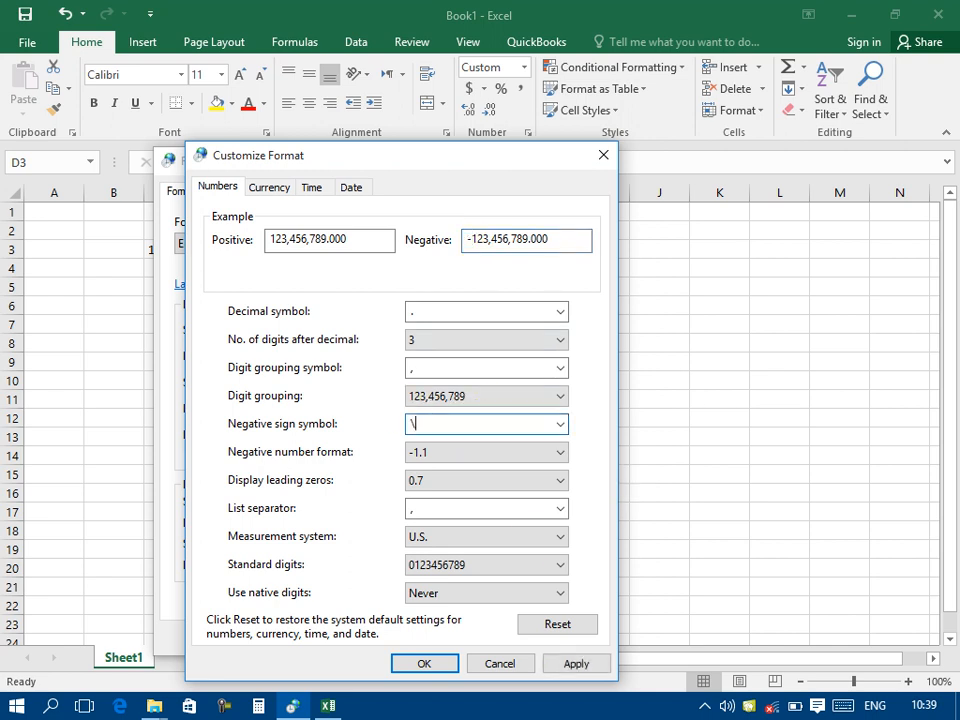
click(580, 663)
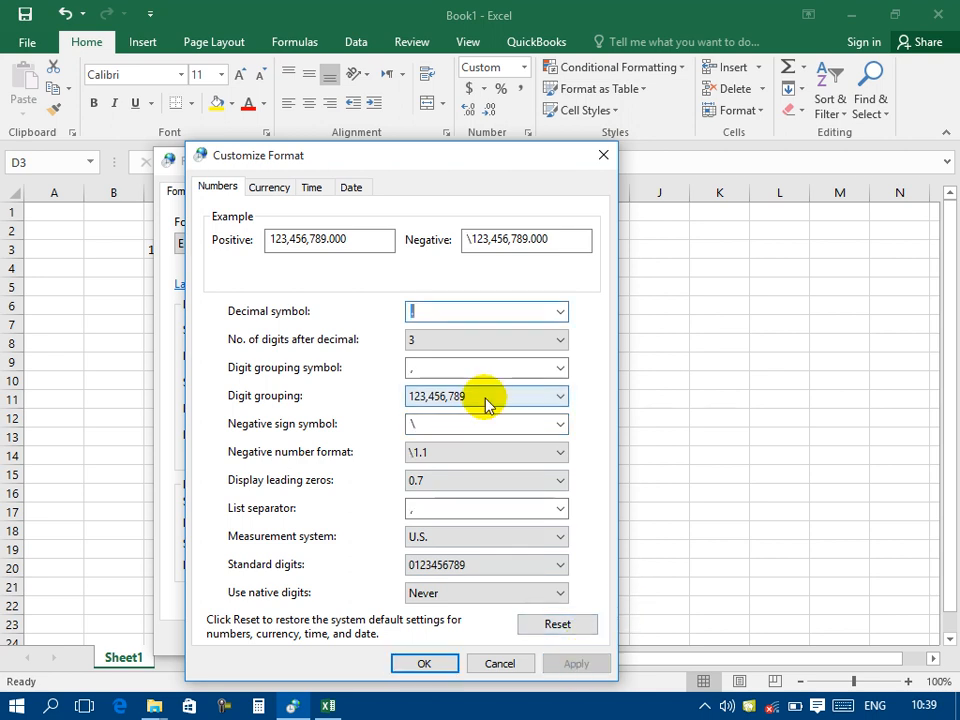
click(466, 240)
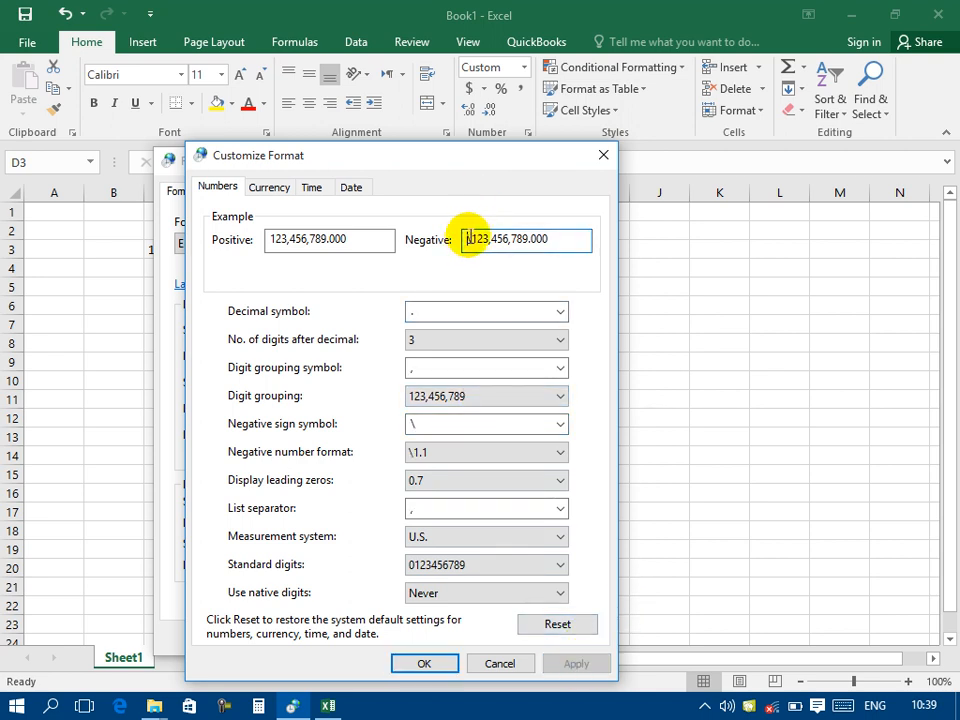
Step: Restore the hyphen (-) as the negative sign symbol, apply it, and check the negative number example
drag(467, 423, 396, 428)
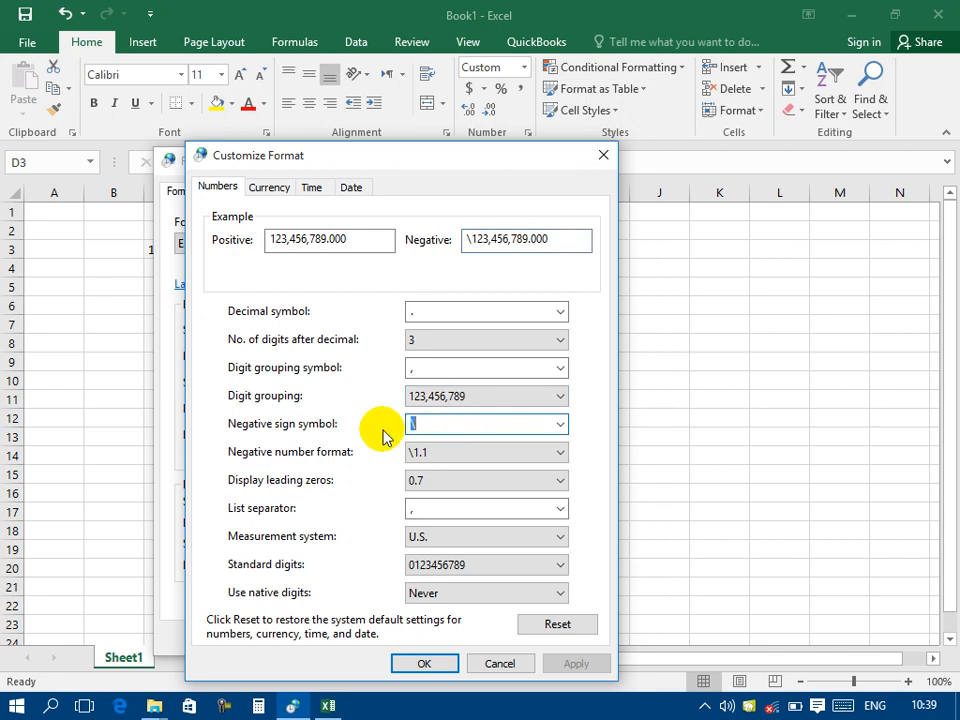
text(-)
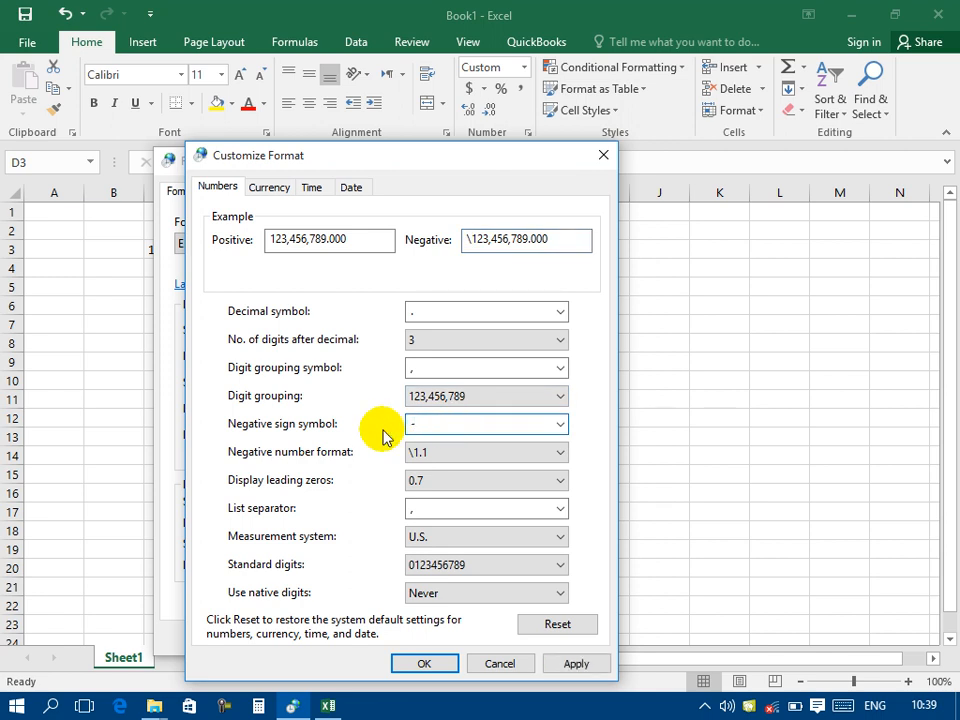
click(560, 667)
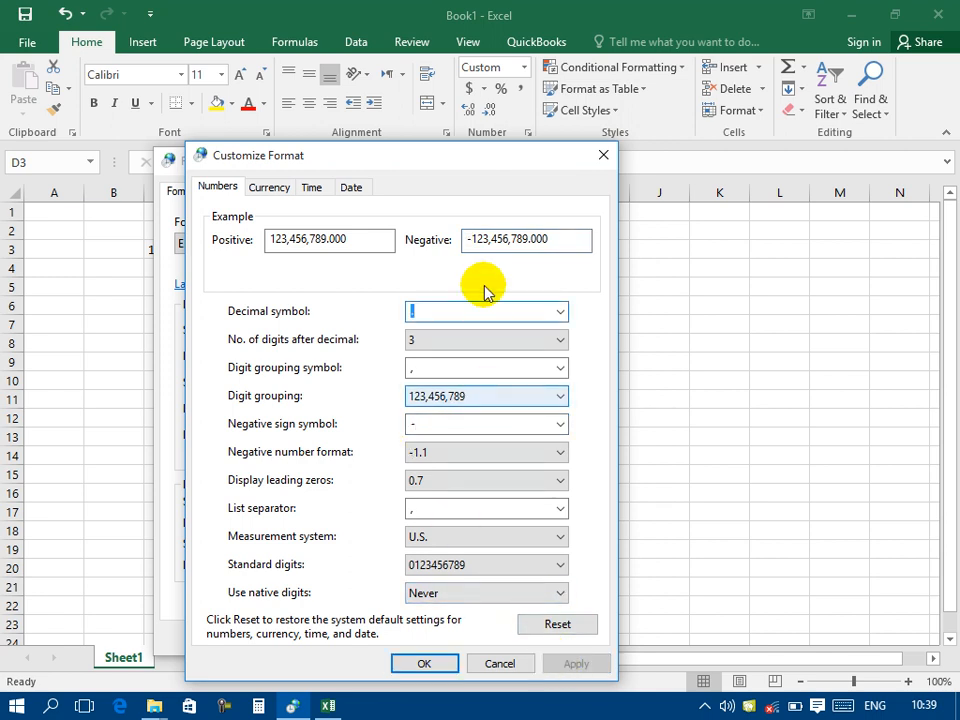
drag(468, 240, 603, 252)
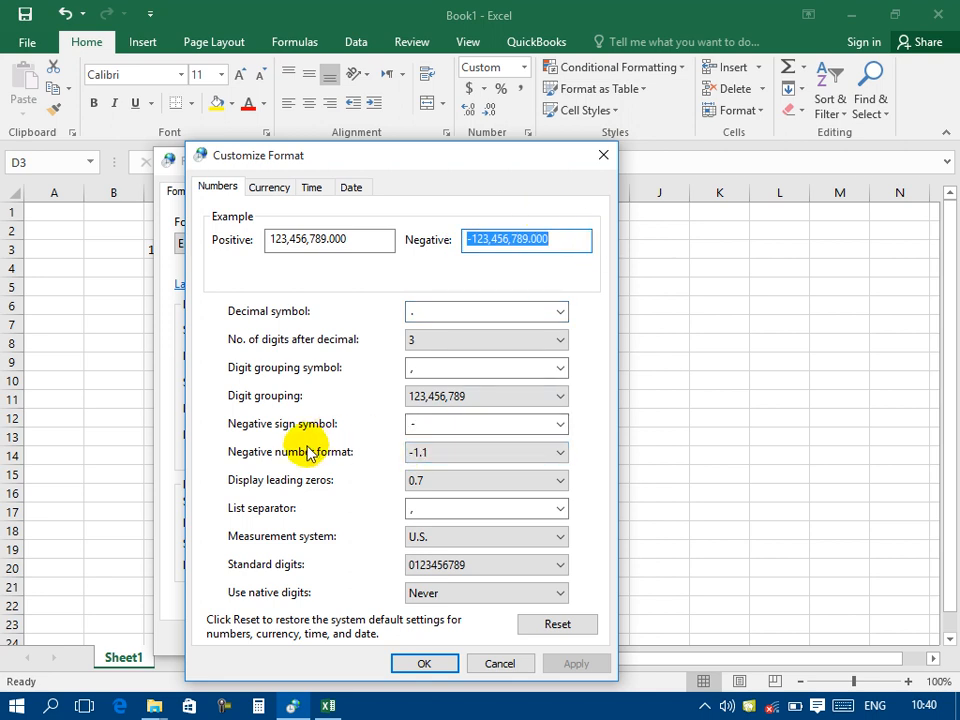
click(477, 240)
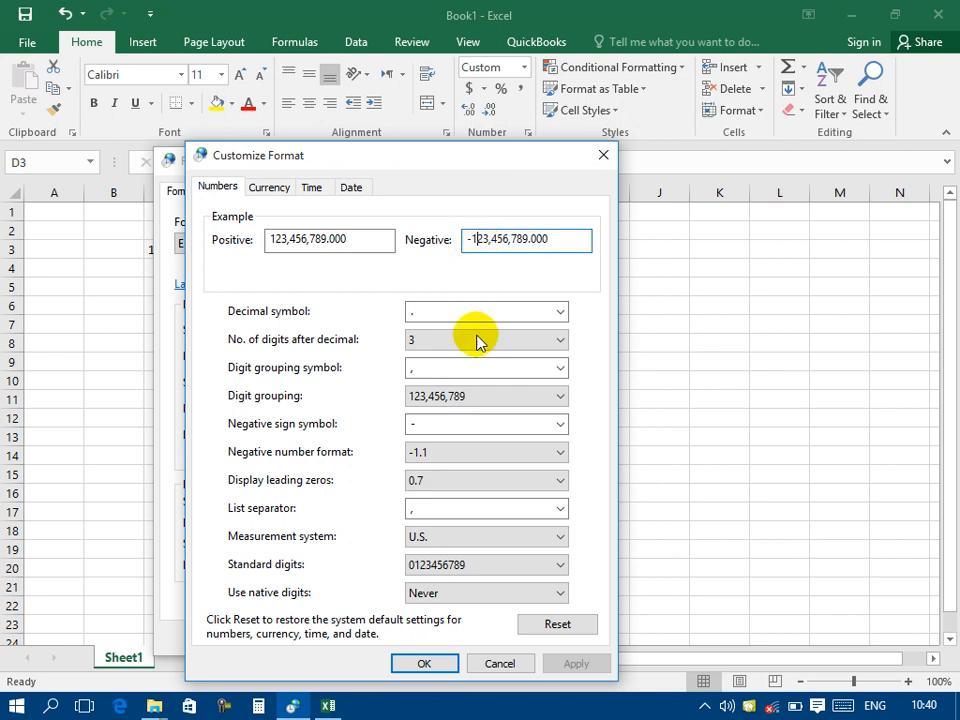
Step: Apply the negative number format (1.1) to preview it in the negative example, and restore the -1.1 format
click(458, 455)
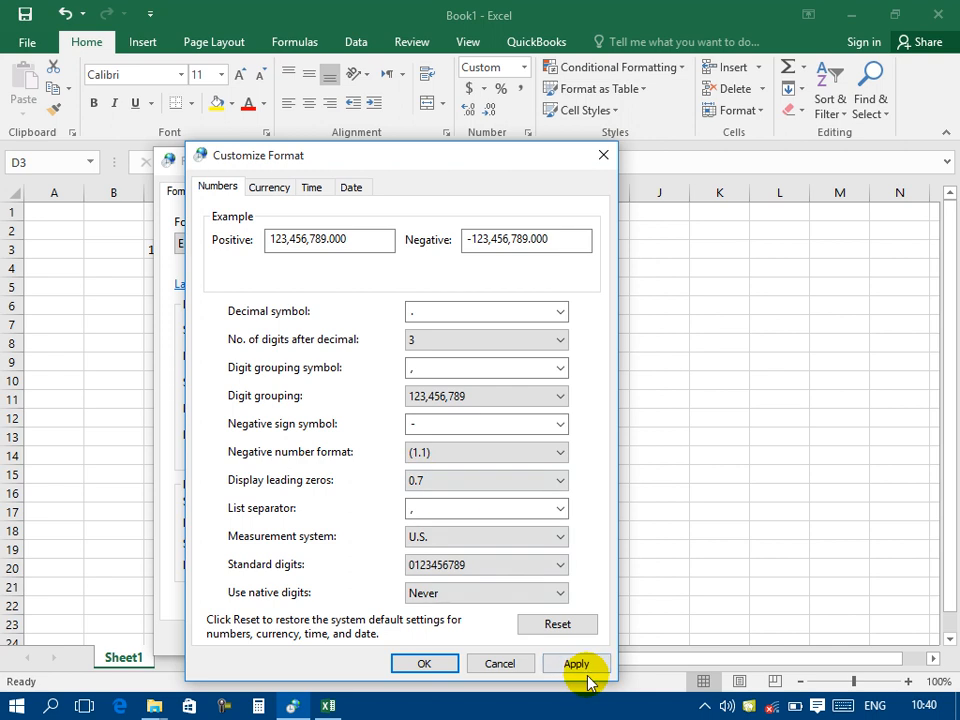
click(585, 664)
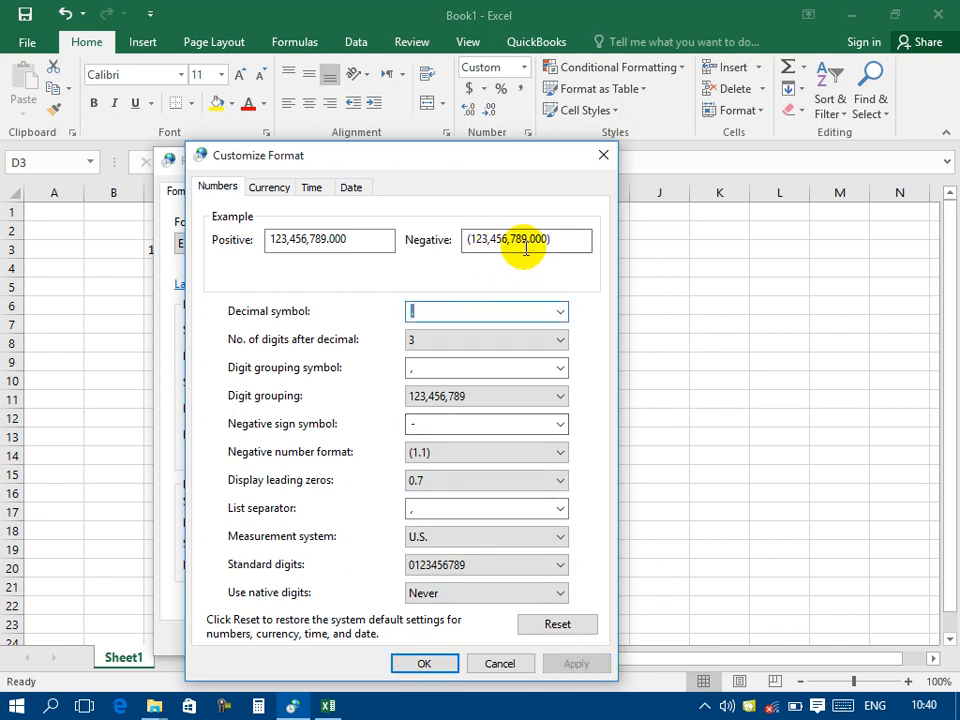
drag(552, 241, 437, 262)
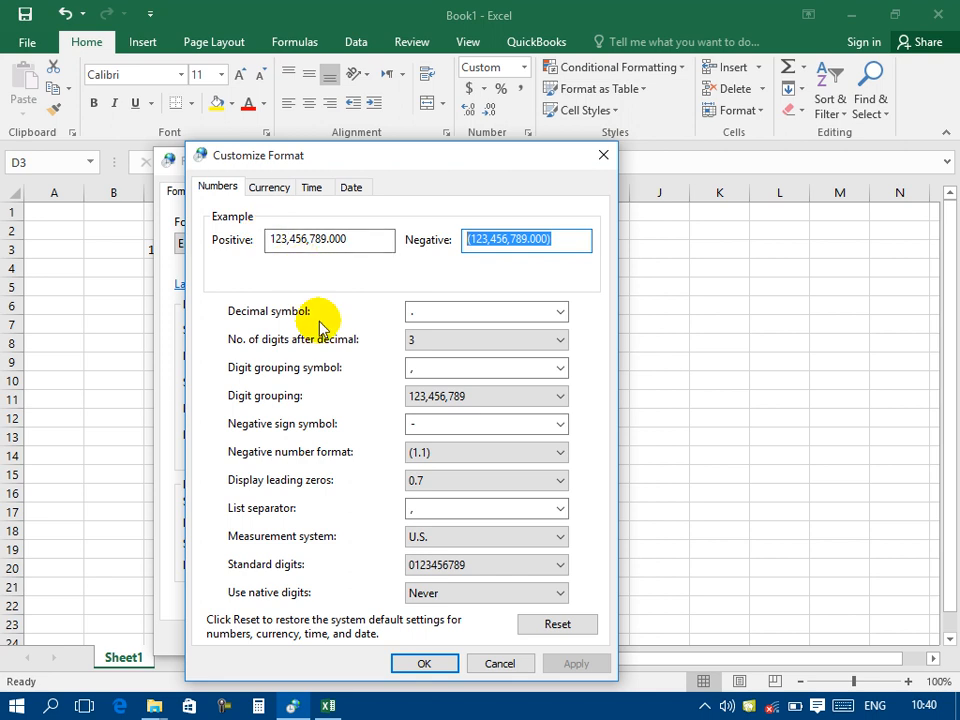
click(439, 458)
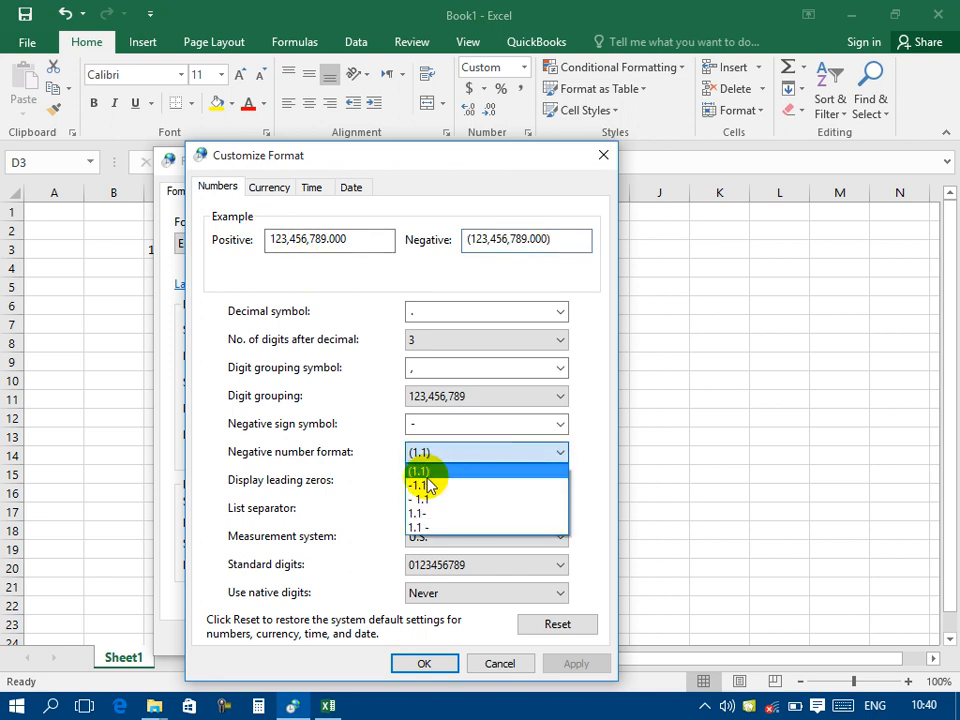
click(427, 485)
click(567, 666)
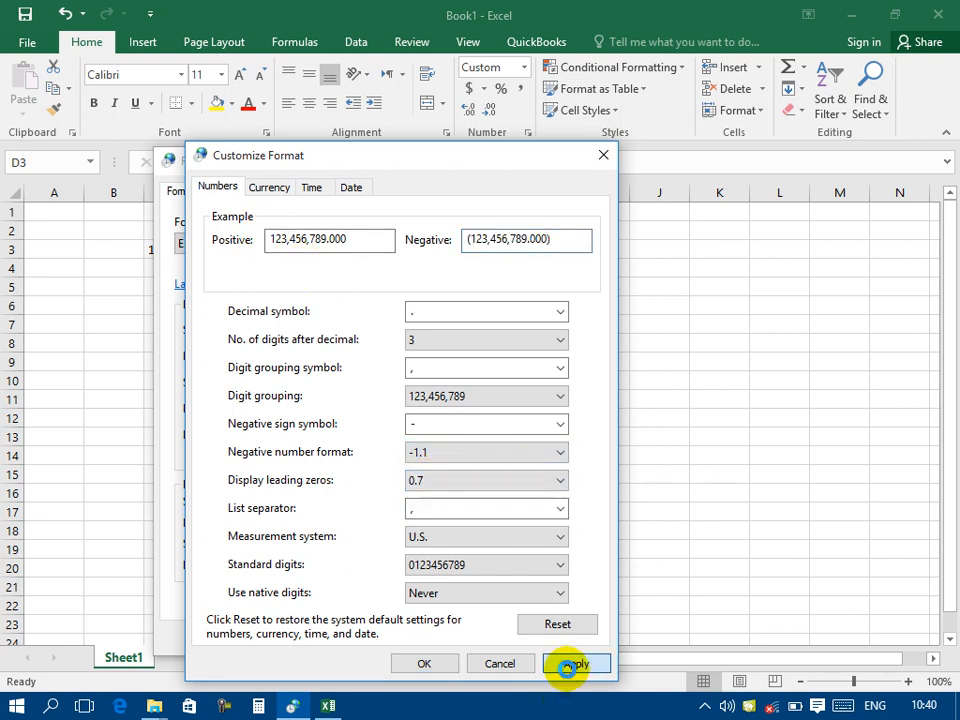
Step: Apply the negative number format 1.1- to preview the trailing sign, and set the format back to -1.1
click(446, 462)
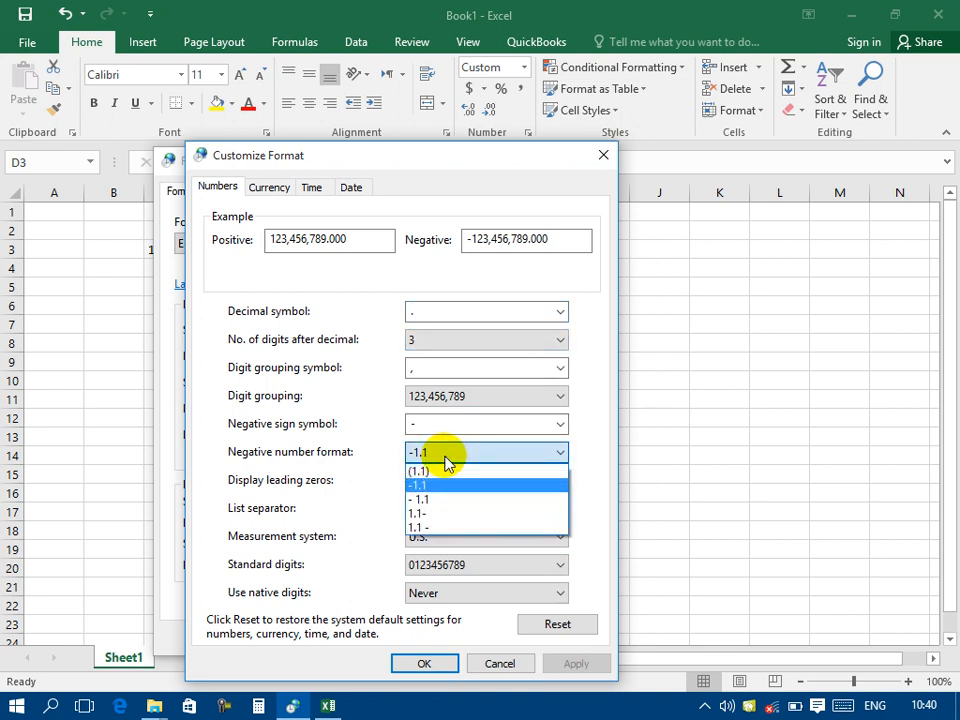
click(417, 512)
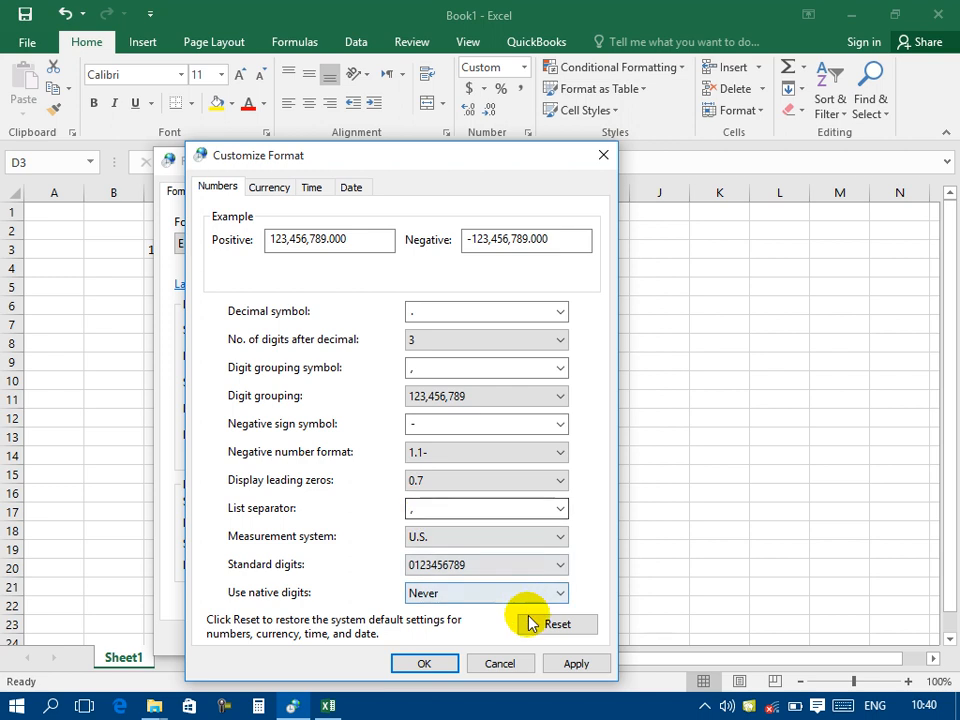
click(575, 664)
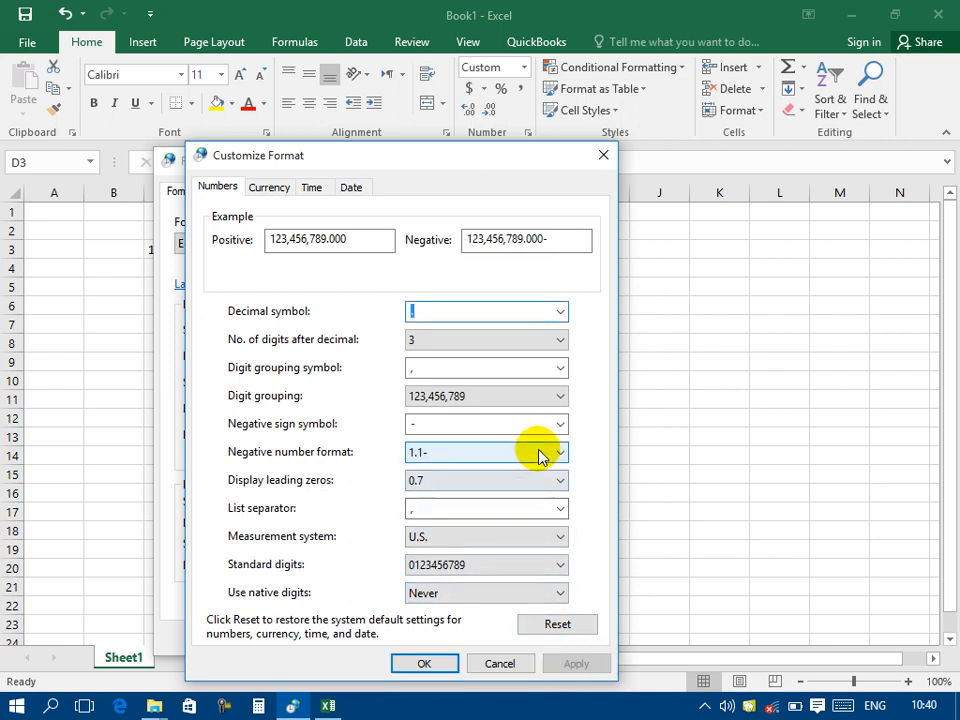
click(507, 456)
click(456, 486)
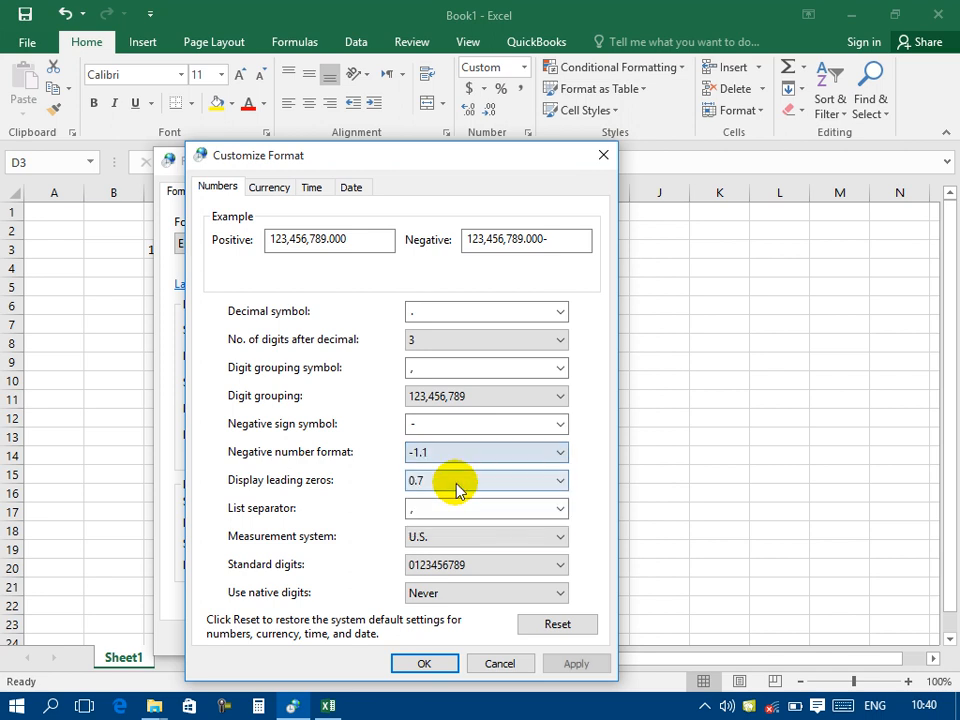
click(567, 666)
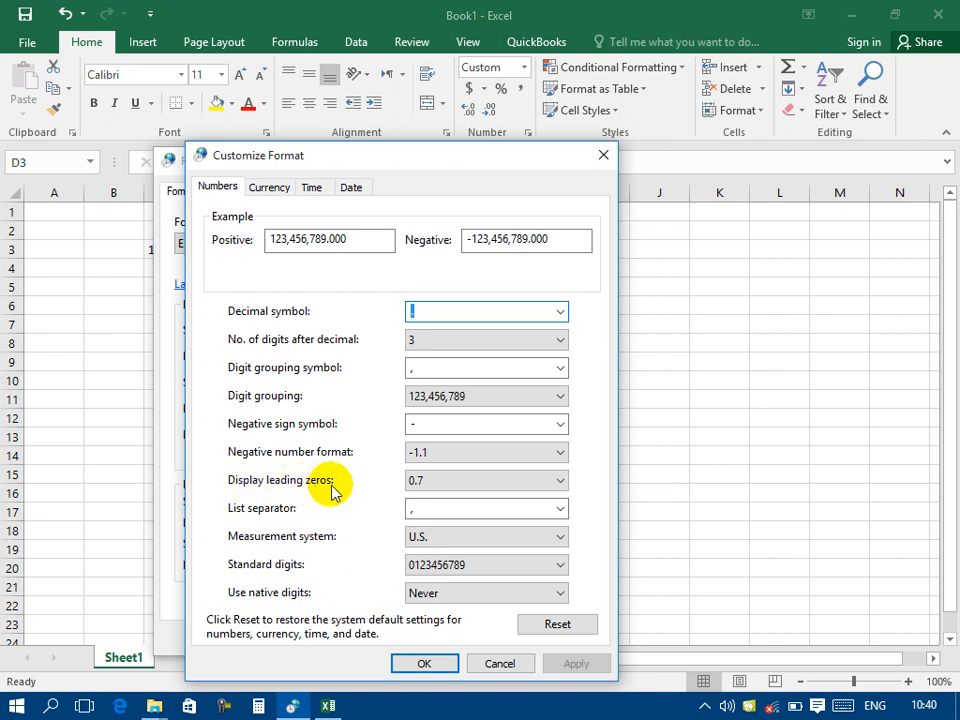
Step: Apply the leading zeros display .7, and return it to 0.7
click(430, 481)
click(426, 500)
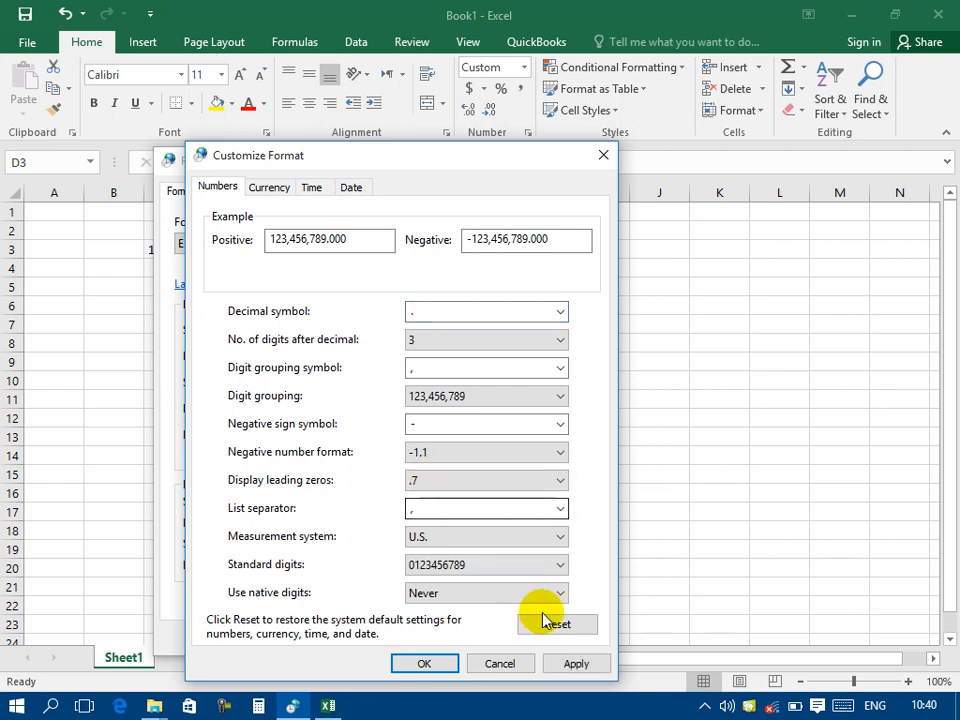
click(575, 664)
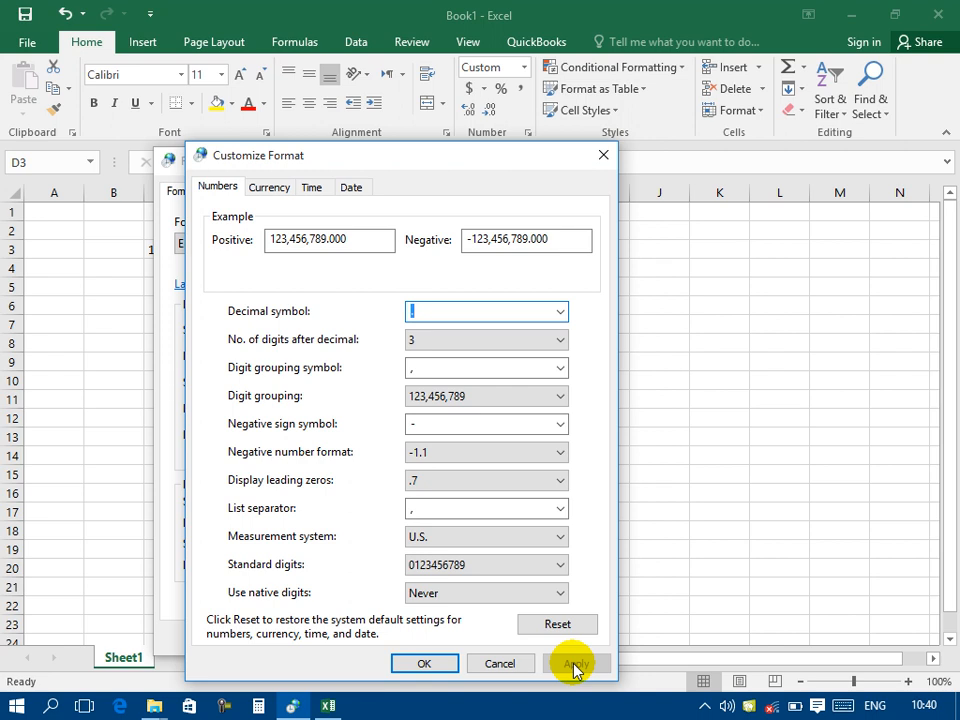
click(478, 482)
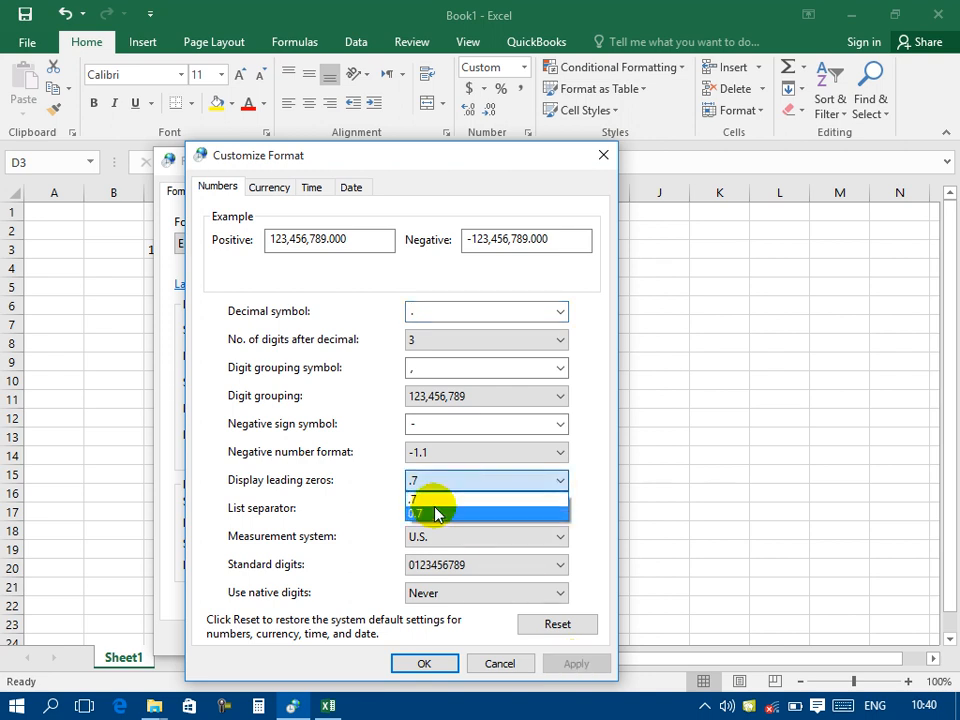
click(432, 512)
click(575, 664)
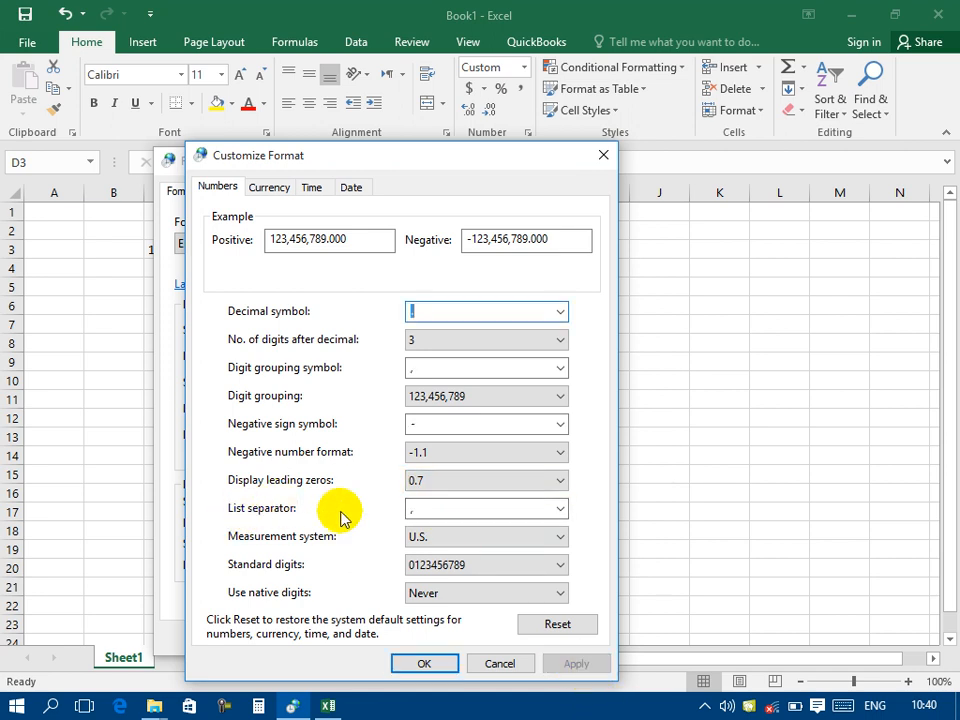
Step: Switch to the Excel sheet and enter =sum(100,200,300) in cell F7 to demonstrate the comma as list separator
click(427, 512)
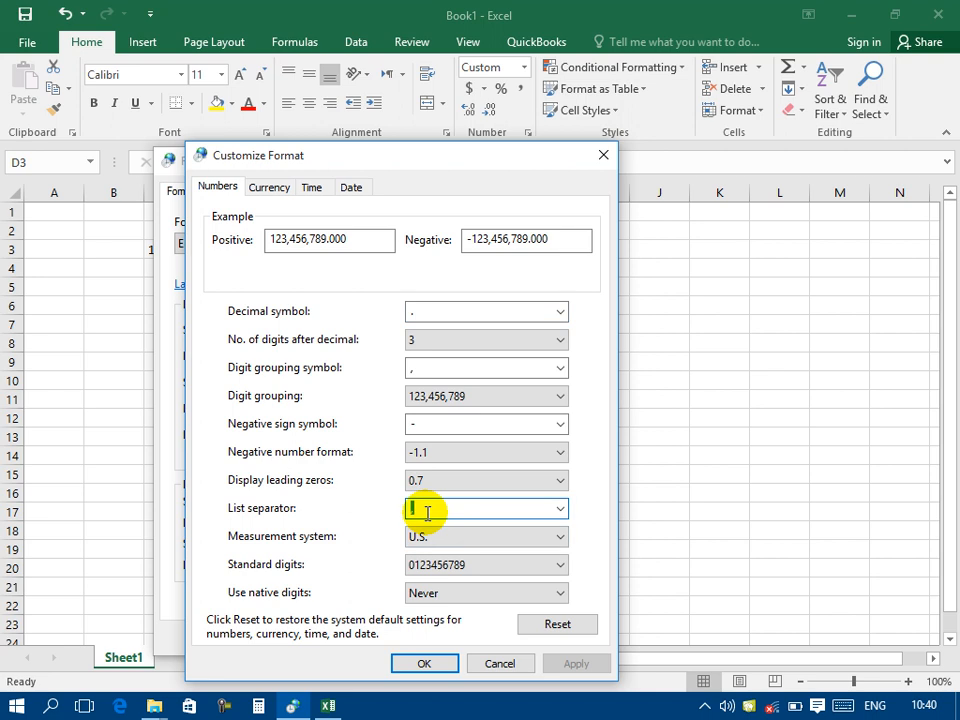
click(677, 369)
click(440, 328)
text(=sum)
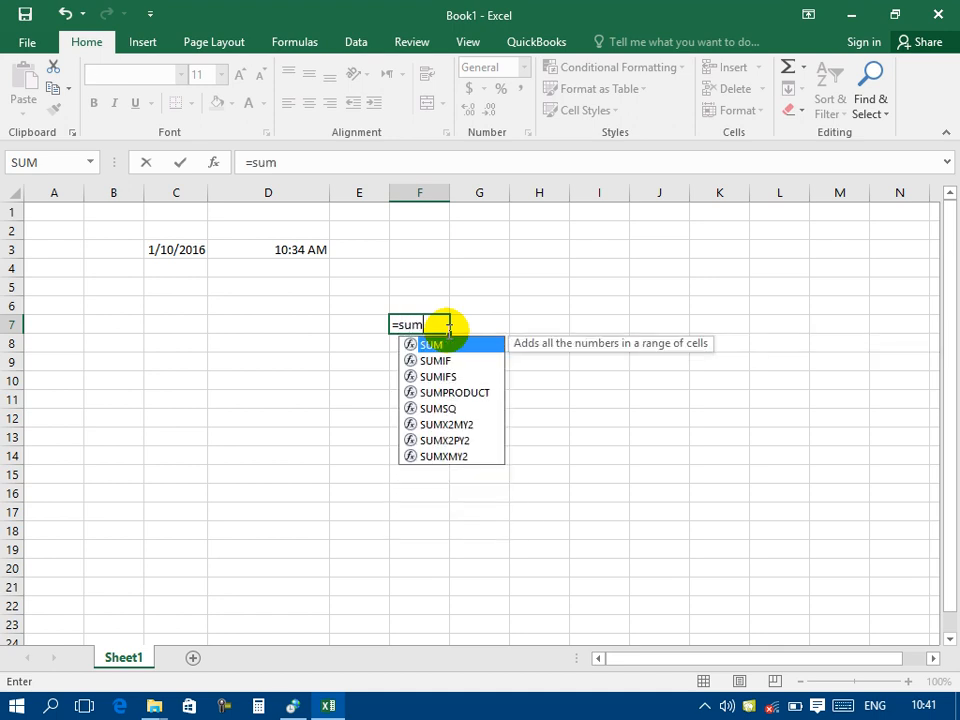
text((100)
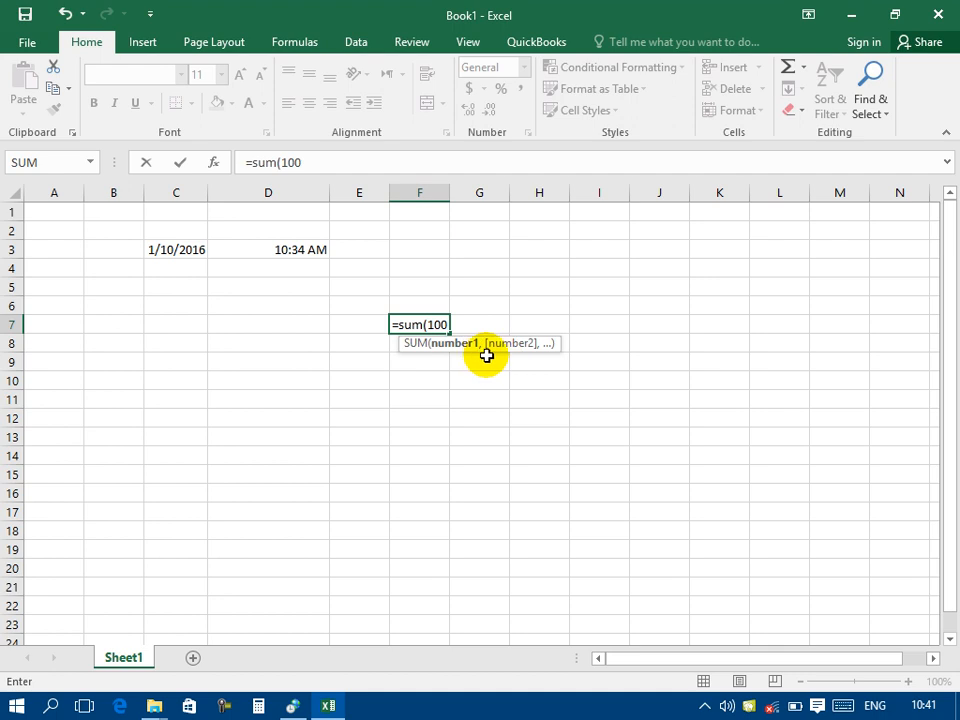
text(,)
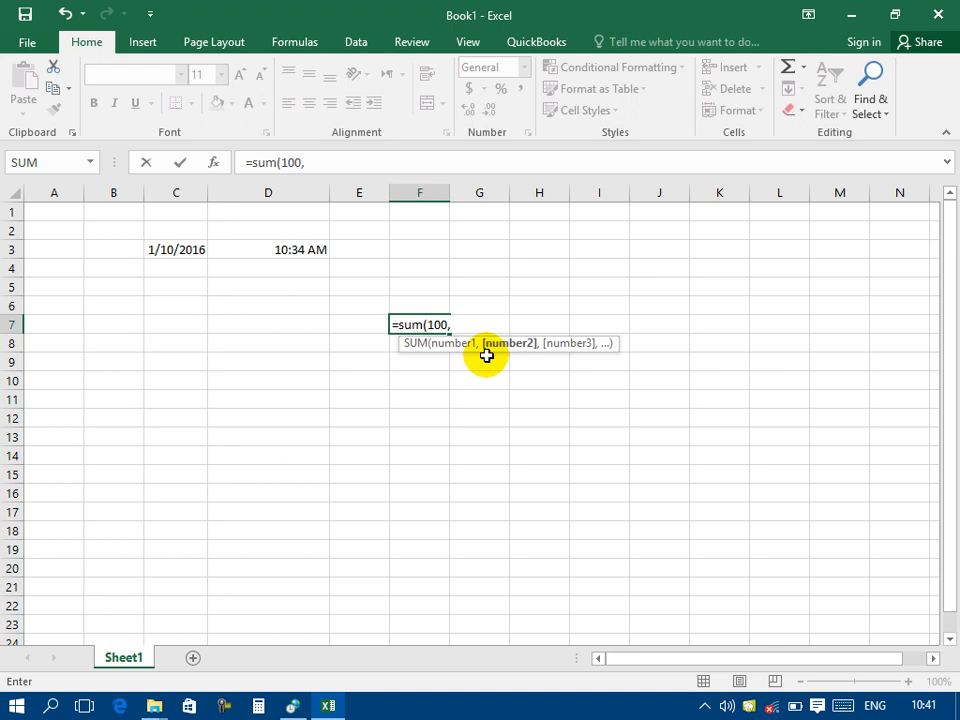
text(200,300)
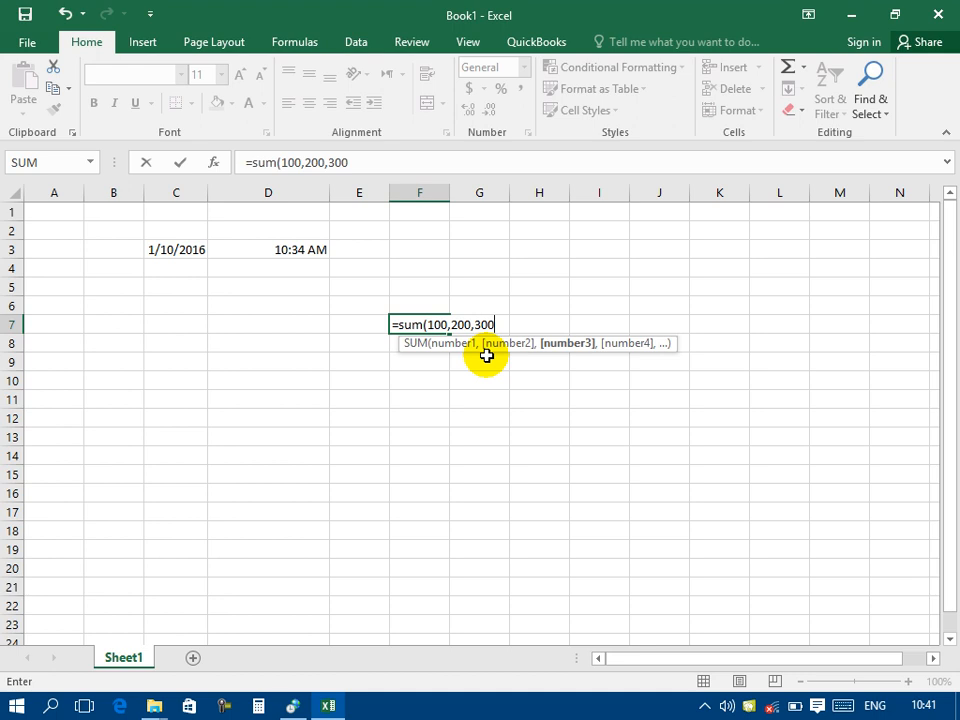
text()\)
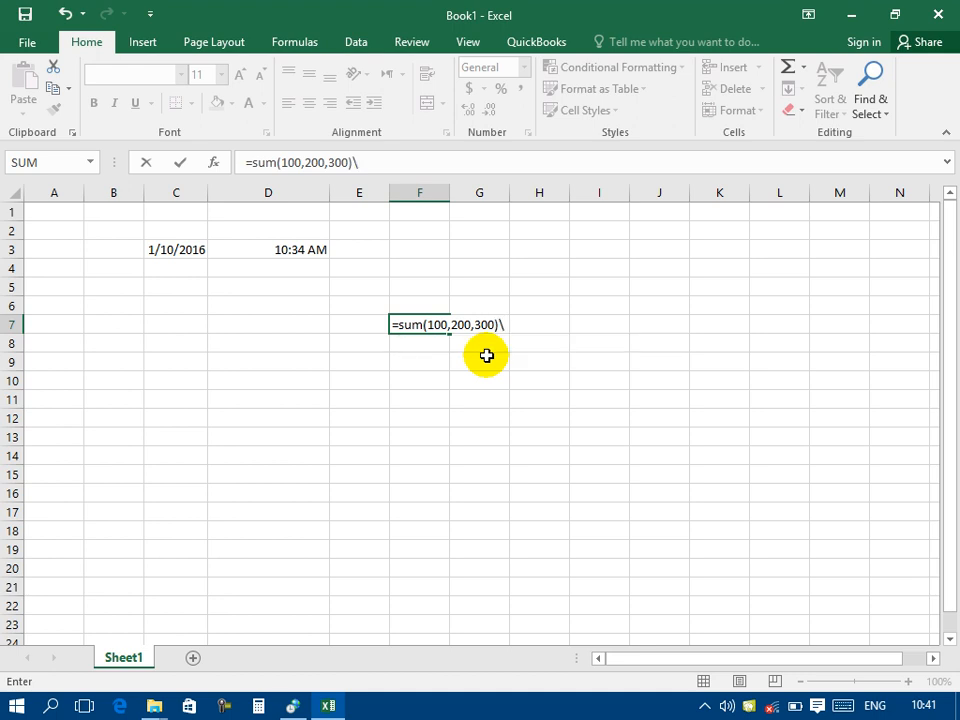
key(Return)
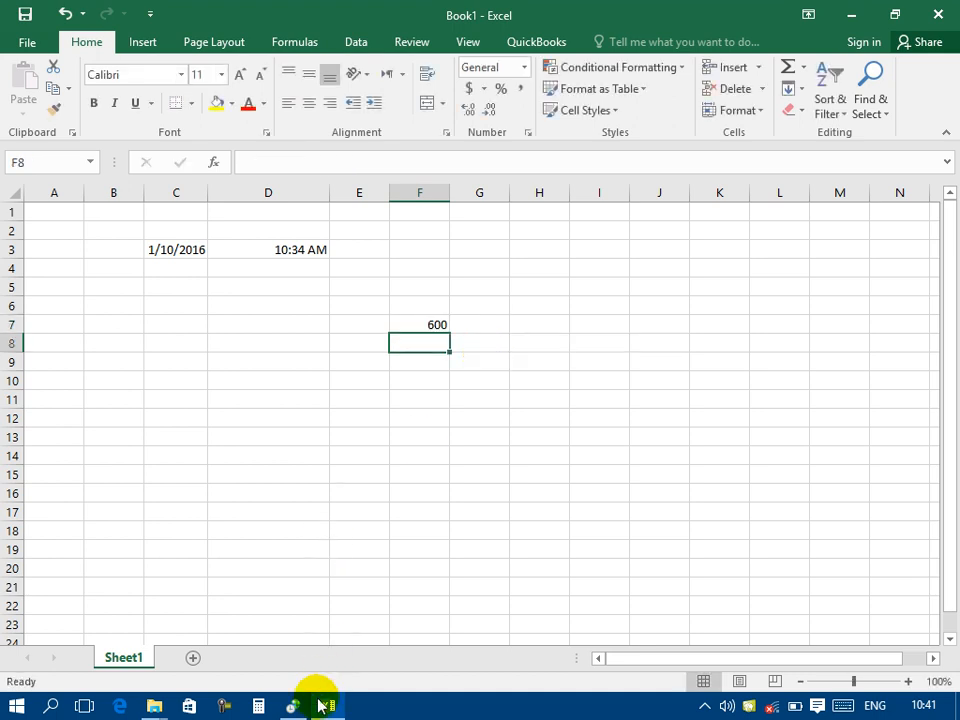
Step: Return to the Customize Format dialog, clear the list separator, apply the change, and confirm the dialog
click(293, 706)
click(560, 510)
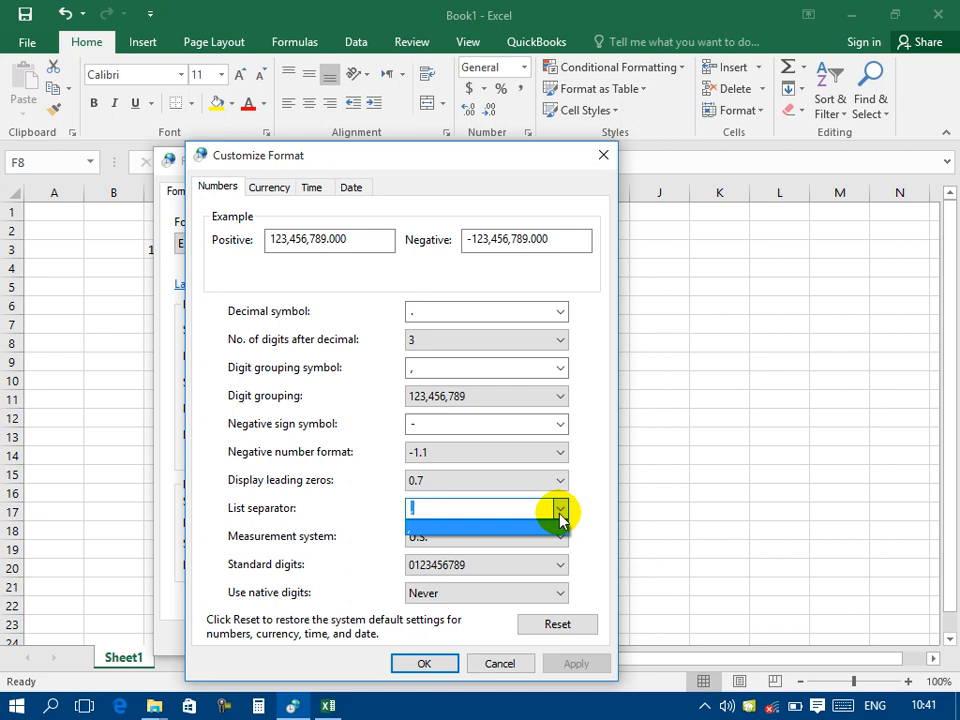
key(BackSpace)
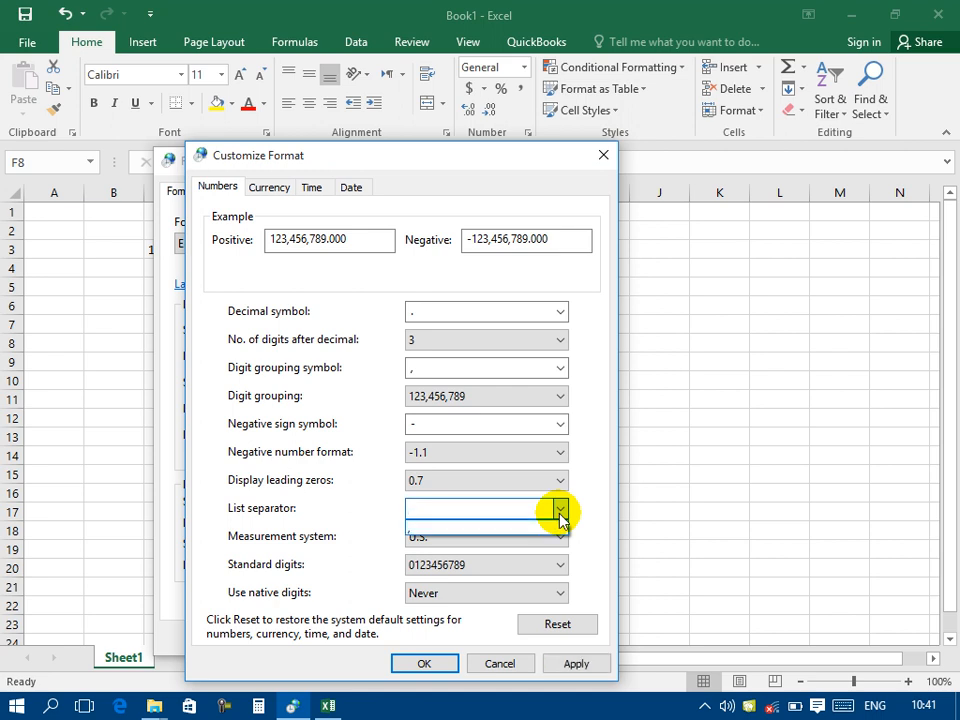
click(576, 664)
click(426, 665)
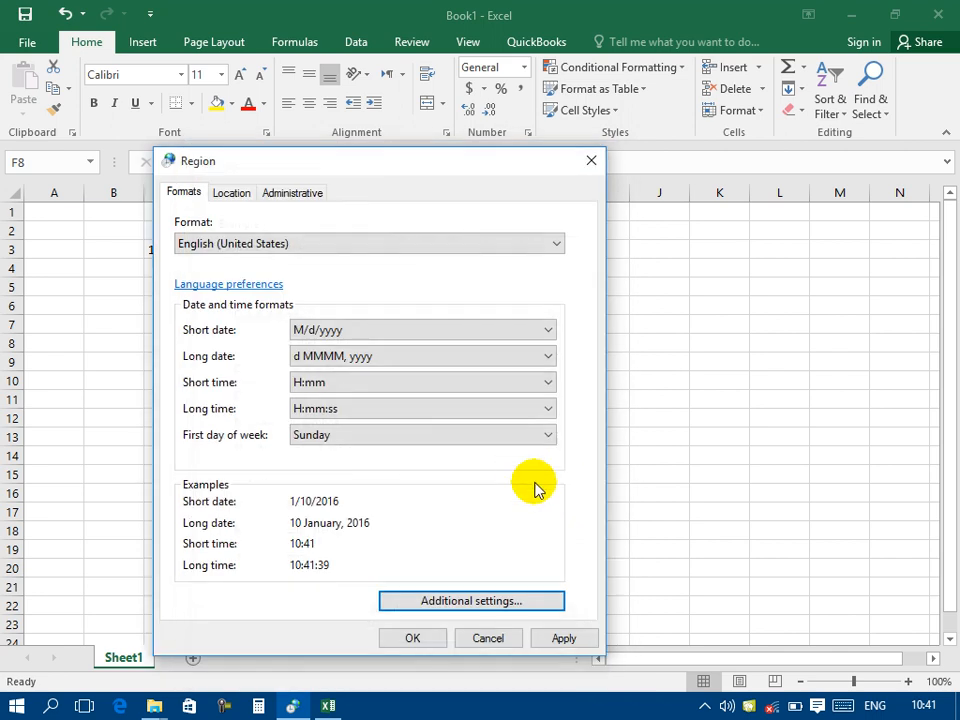
Step: Switch to the Excel sheet and try the comma separator in a =sum(100 formula in cell F8
click(686, 488)
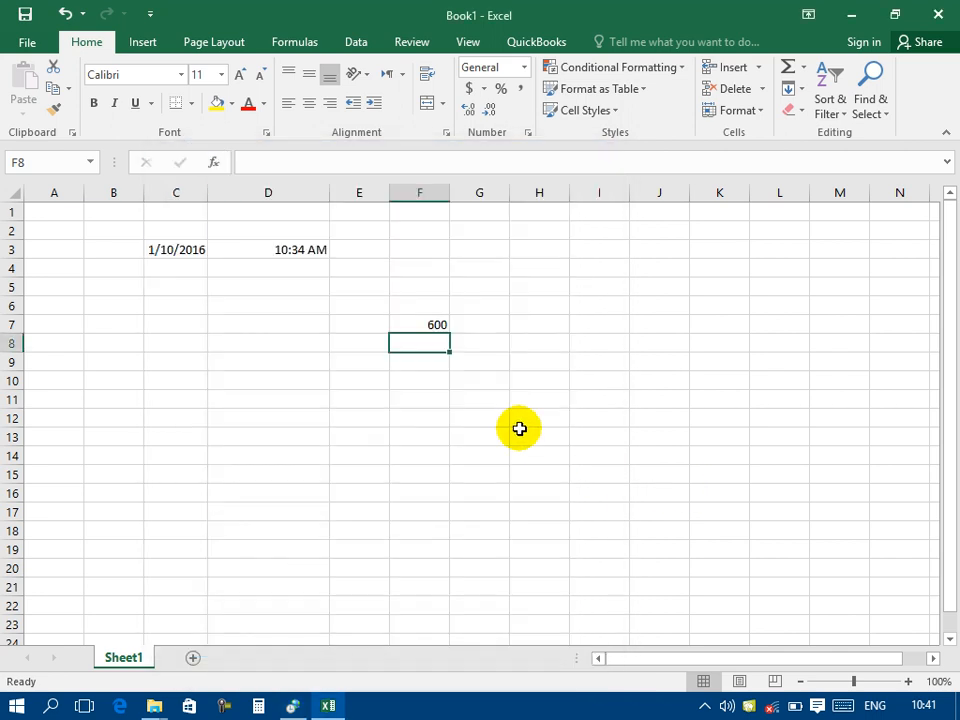
text(=sum)
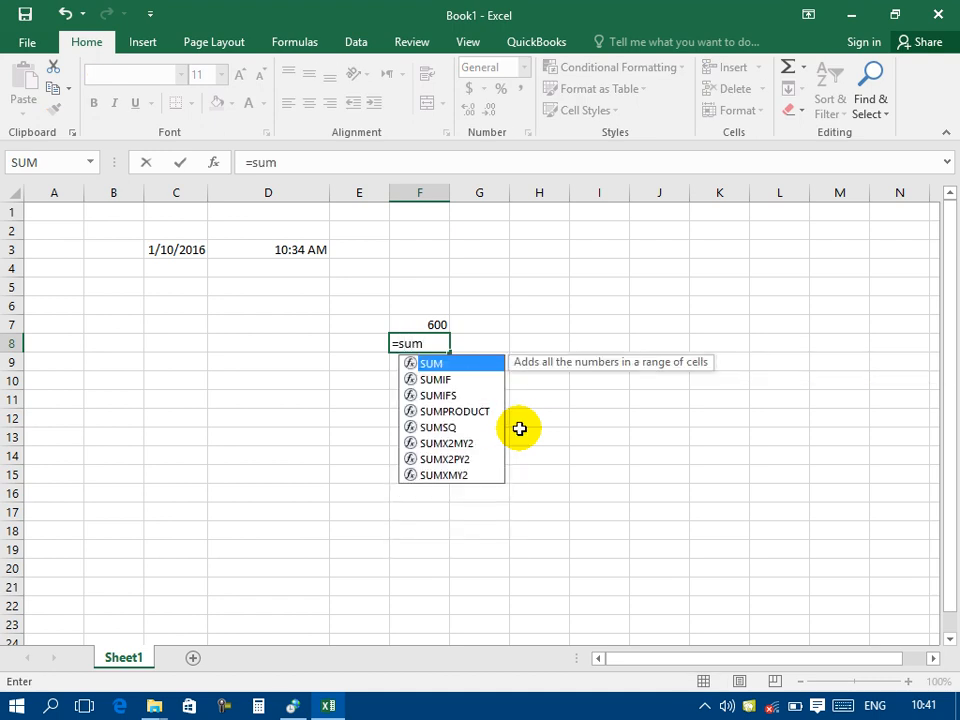
text((100)
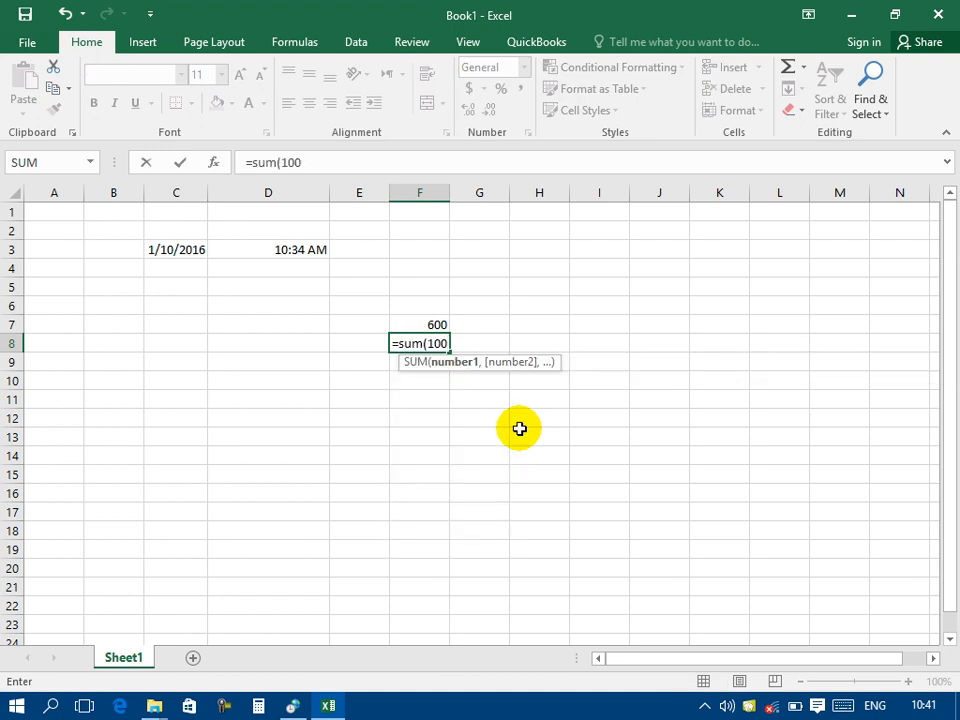
text(,)
key(BackSpace)
Step: Switch back to the Region dialog, apply its settings, and close it with confirmation
click(293, 706)
click(555, 640)
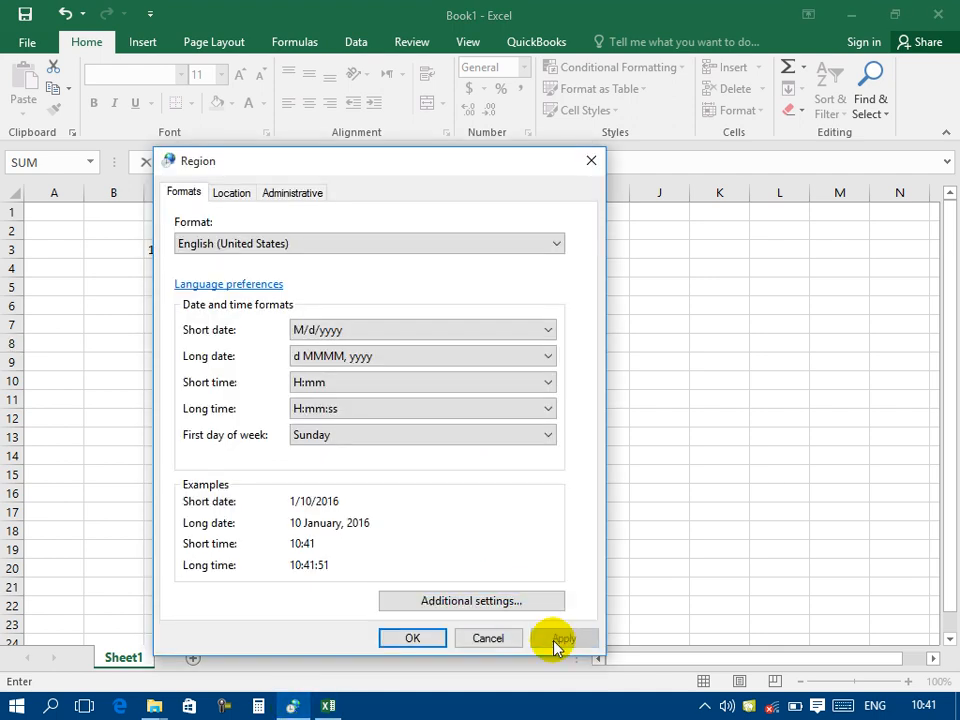
click(412, 638)
Step: Try the comma again in the unfinished F8 sum formula, and delete the whole entry
text(,)
key(BackSpace)
key(BackSpace)
key(BackSpace)
key(BackSpace)
key(BackSpace)
key(BackSpace)
key(BackSpace)
key(BackSpace)
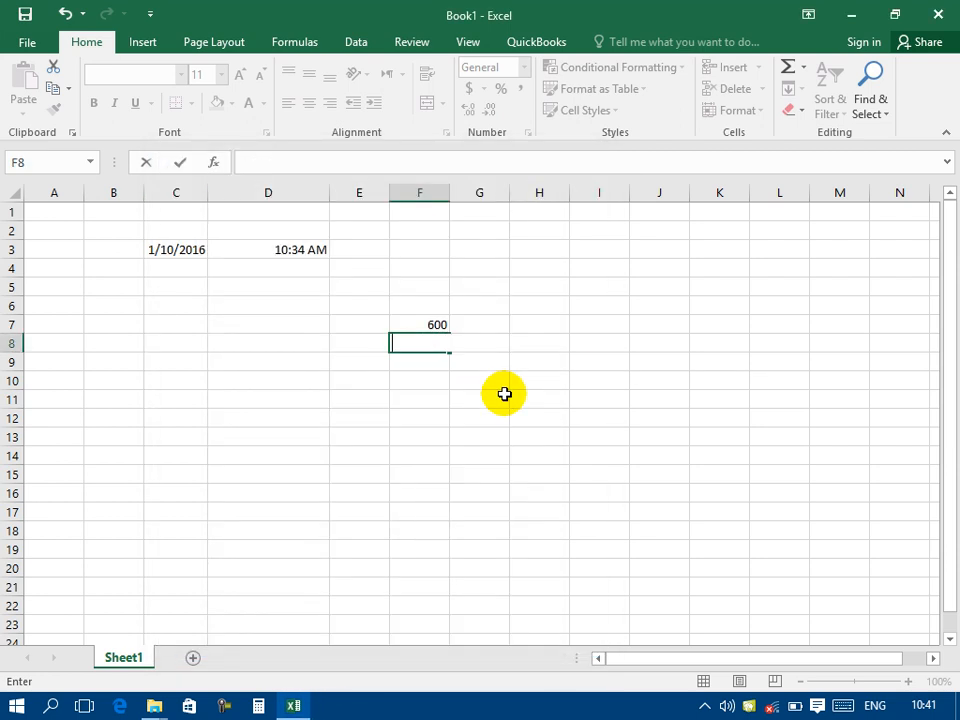
key(BackSpace)
Step: Leave the empty F8 entry and close the Book1 workbook without saving its changes
click(544, 350)
key(alt+F4)
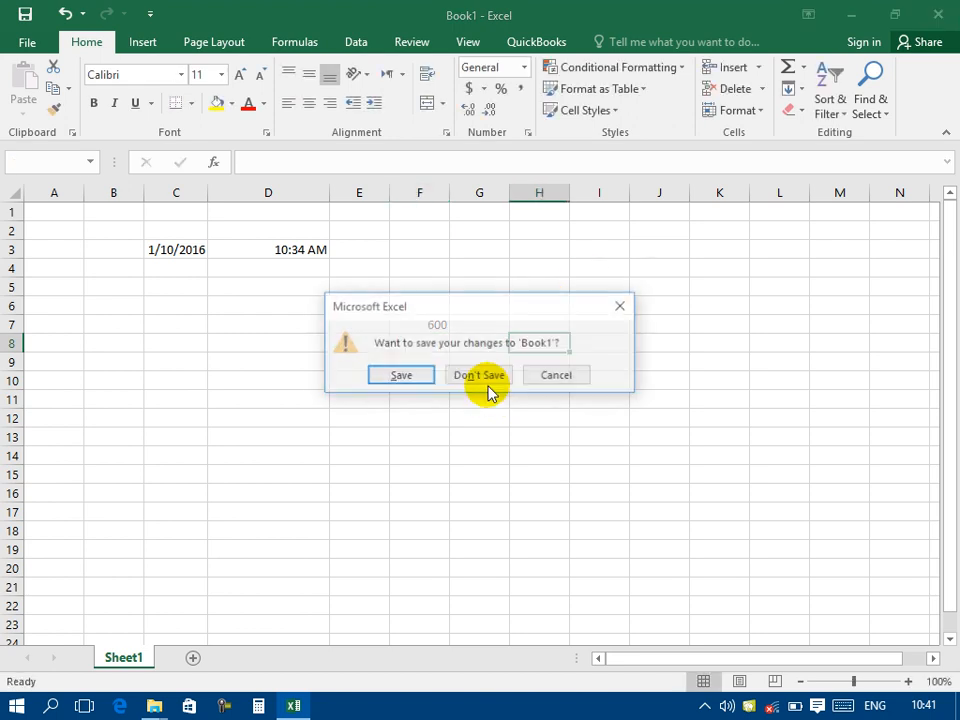
click(476, 373)
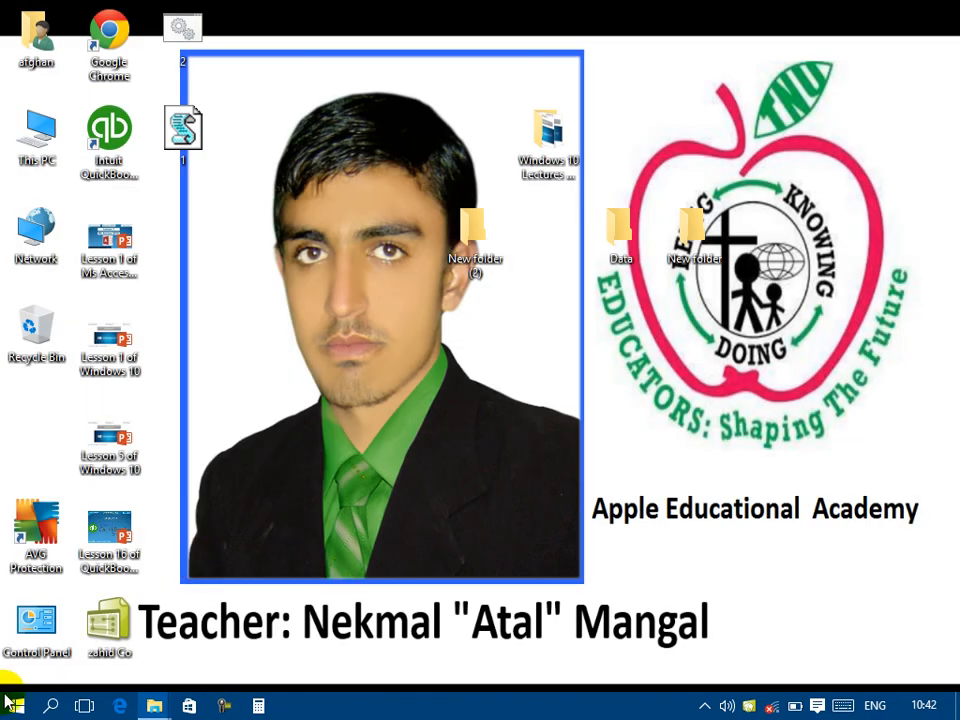
Step: Relaunch Excel with the Run command and create a blank workbook
key(super+r)
text(e)
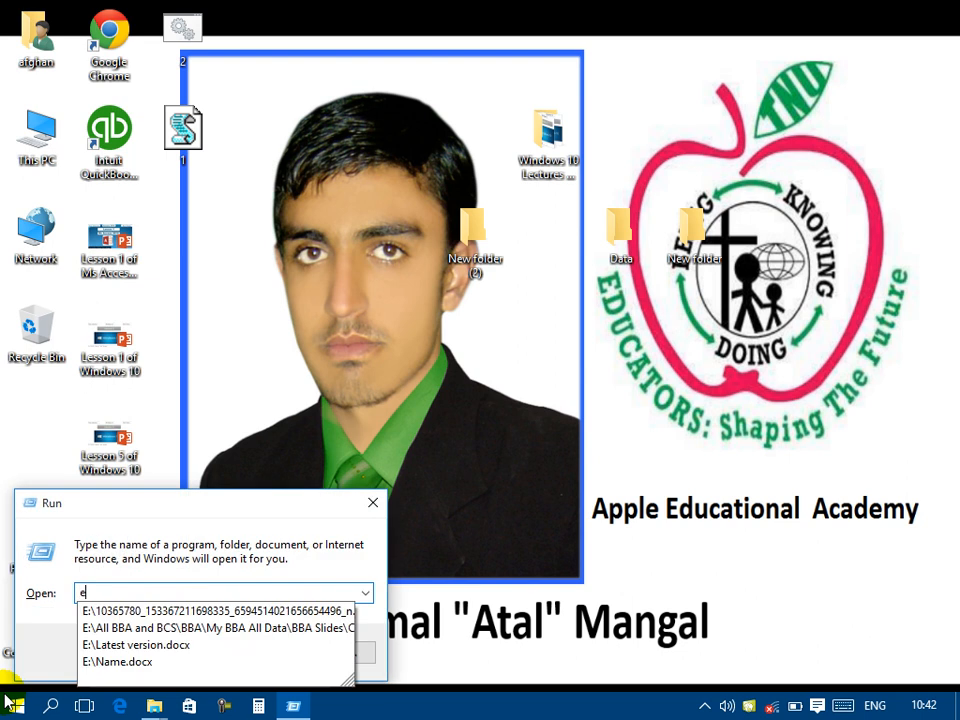
text(xc)
key(Return)
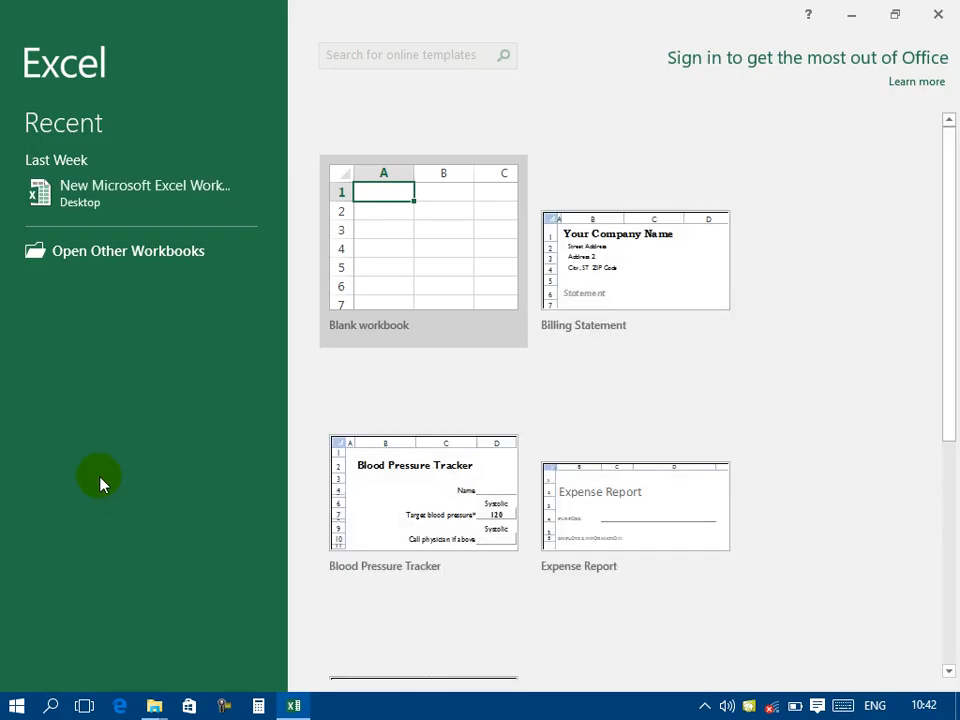
click(371, 304)
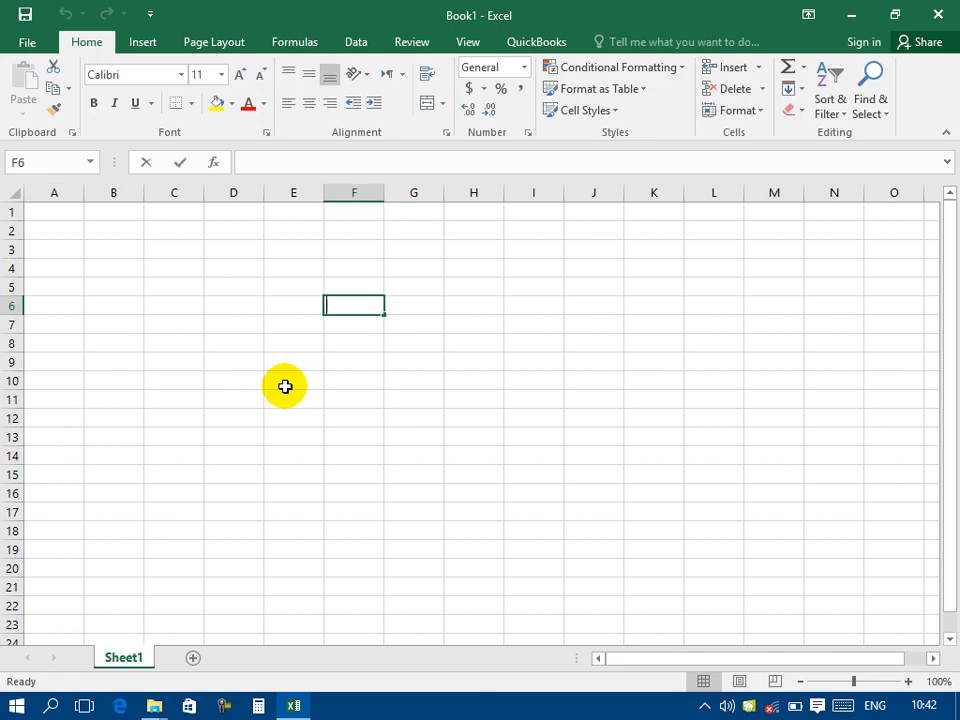
Step: Enter the formula =sum(100,300) with a comma separator in cell F6, accepting Excel's typo correction
text(=su)
text(m())
key(BackSpace)
key(BackSpace)
text(()
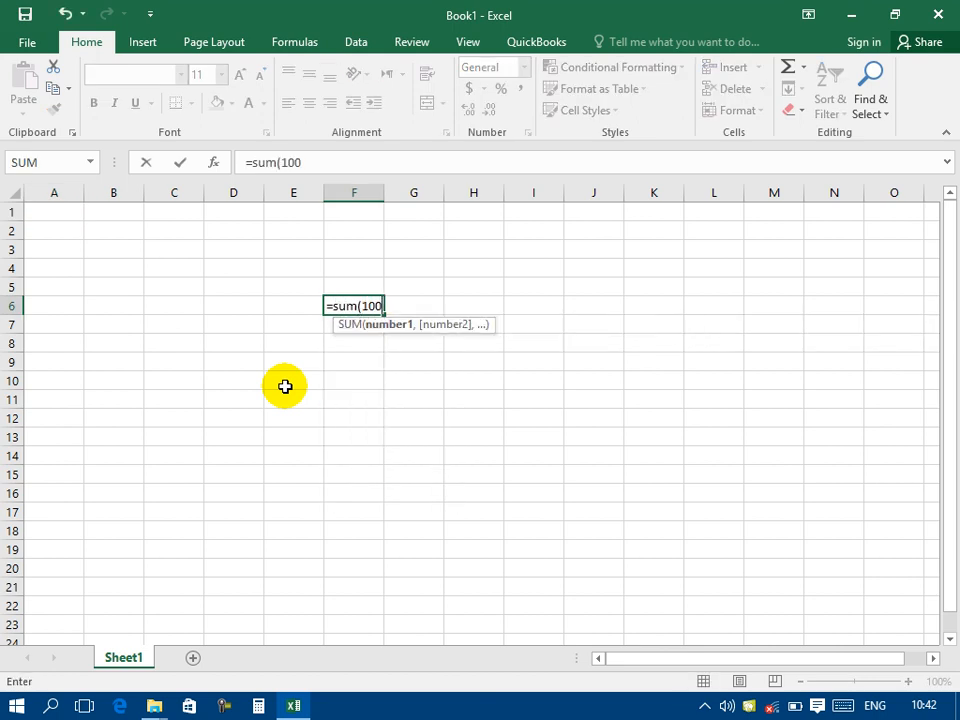
text(100,3o)
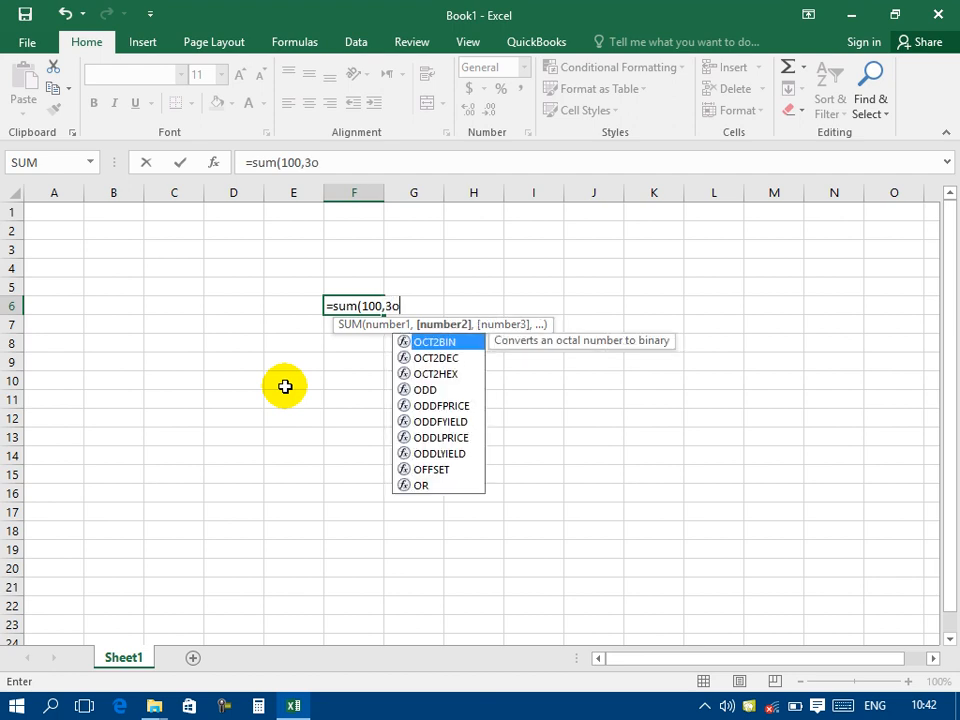
key(Escape)
text(0)\)
key(Return)
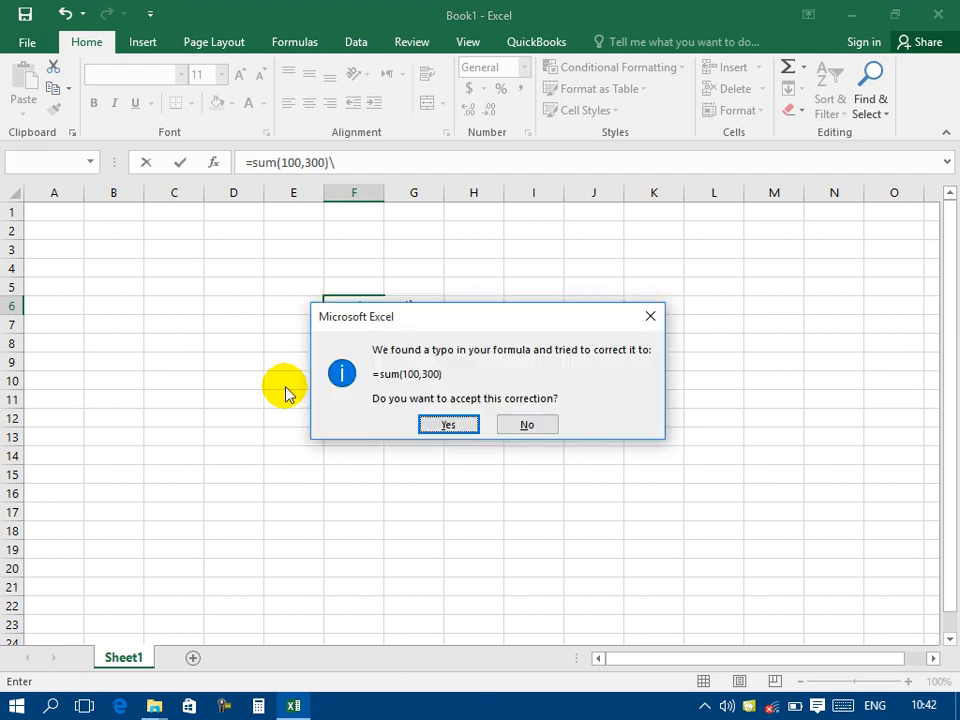
click(422, 423)
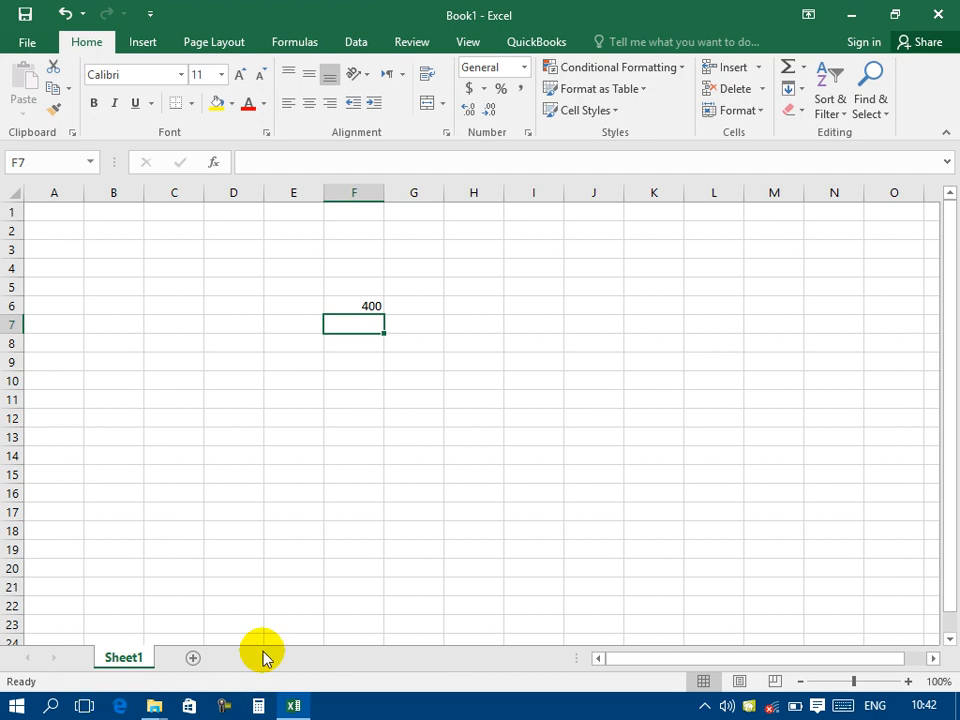
Step: Open Control Panel from the desktop, go through Language to the Region formats, and open the additional format settings
key(super+d)
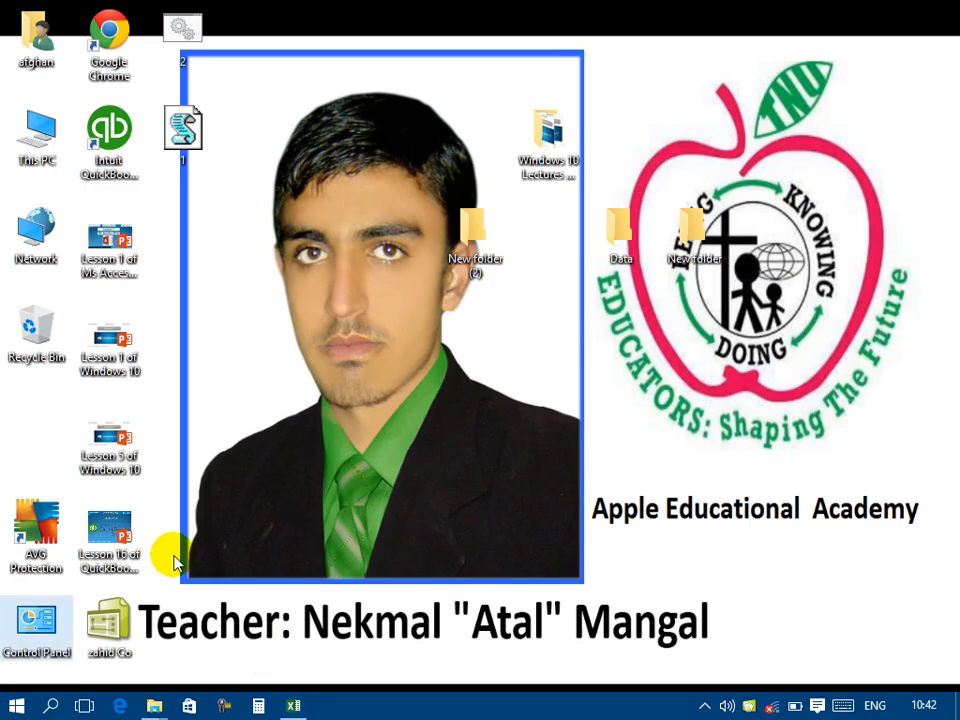
double_click(30, 640)
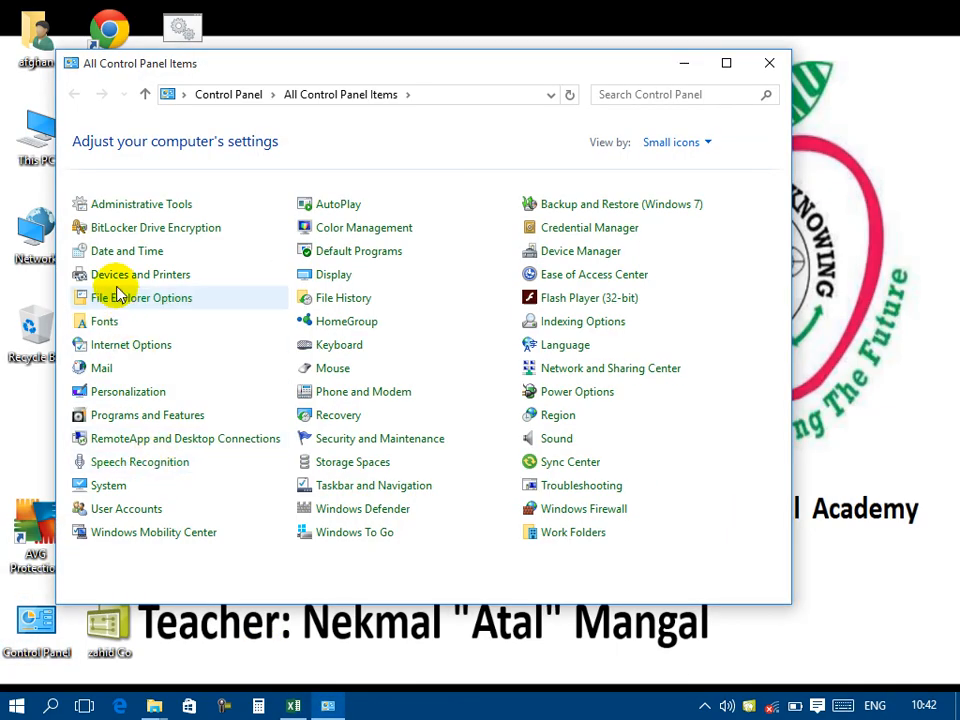
double_click(473, 72)
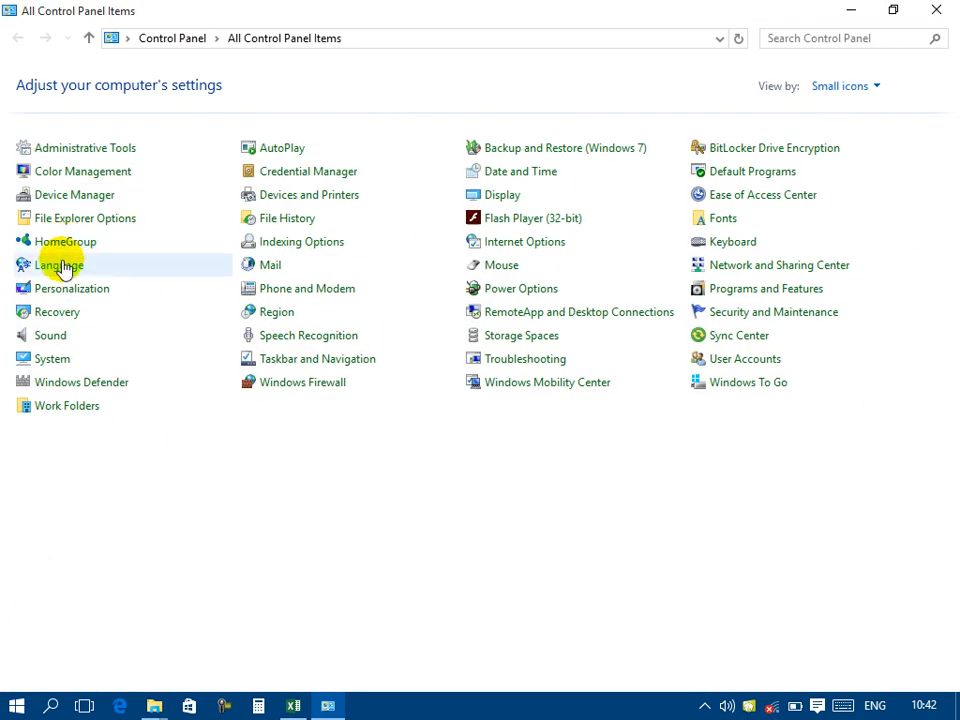
click(62, 267)
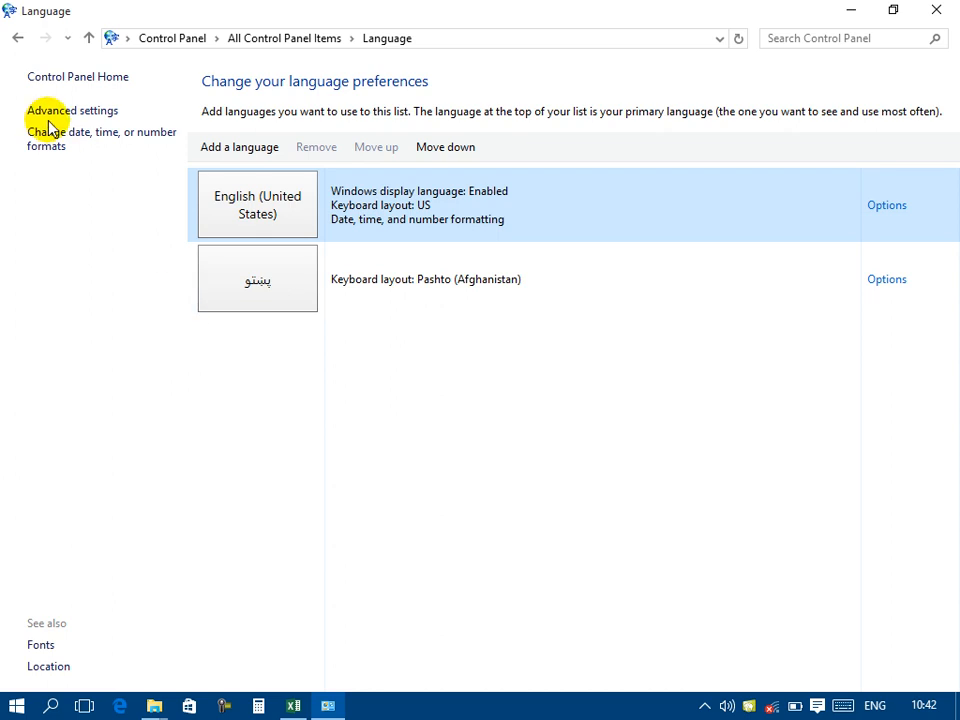
click(58, 142)
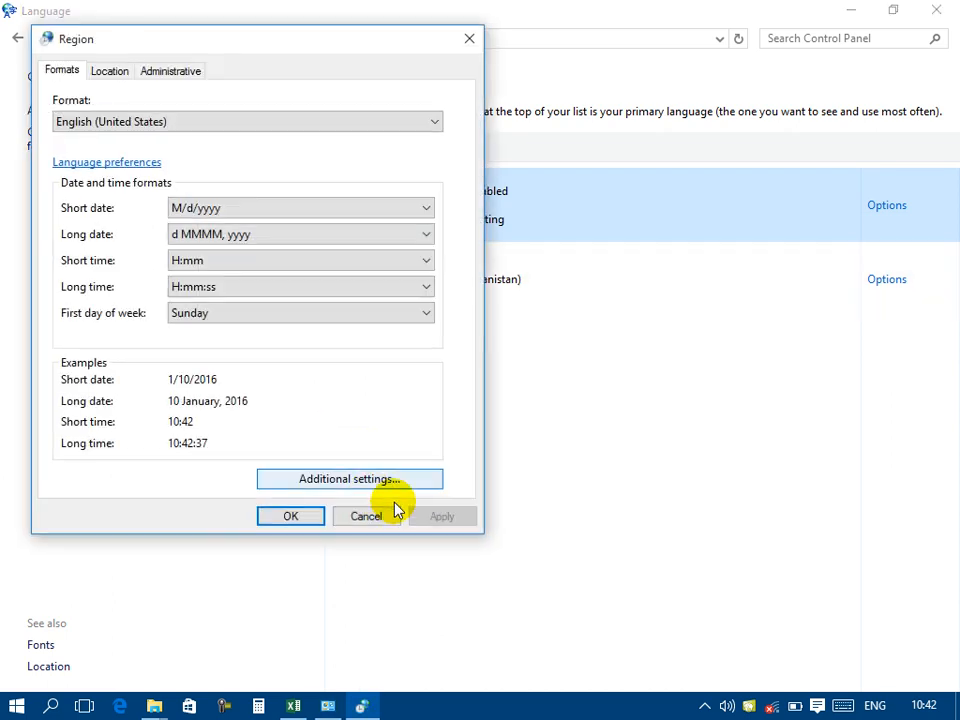
click(372, 494)
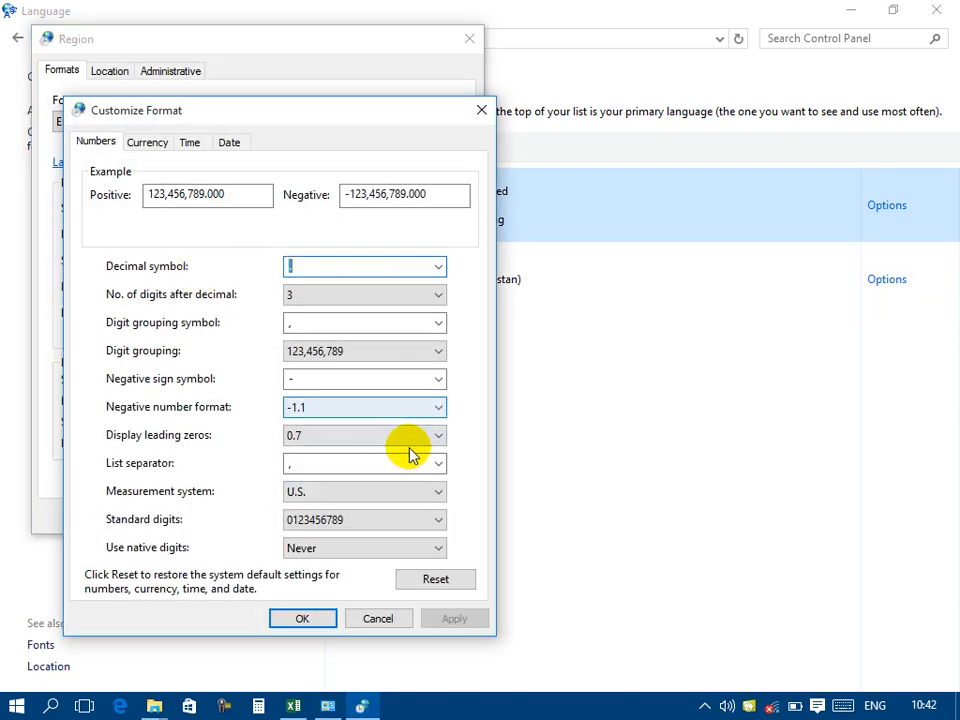
Step: Check the list separator choices, keeping the comma, and choose U.S. as the measurement system
click(437, 463)
click(340, 474)
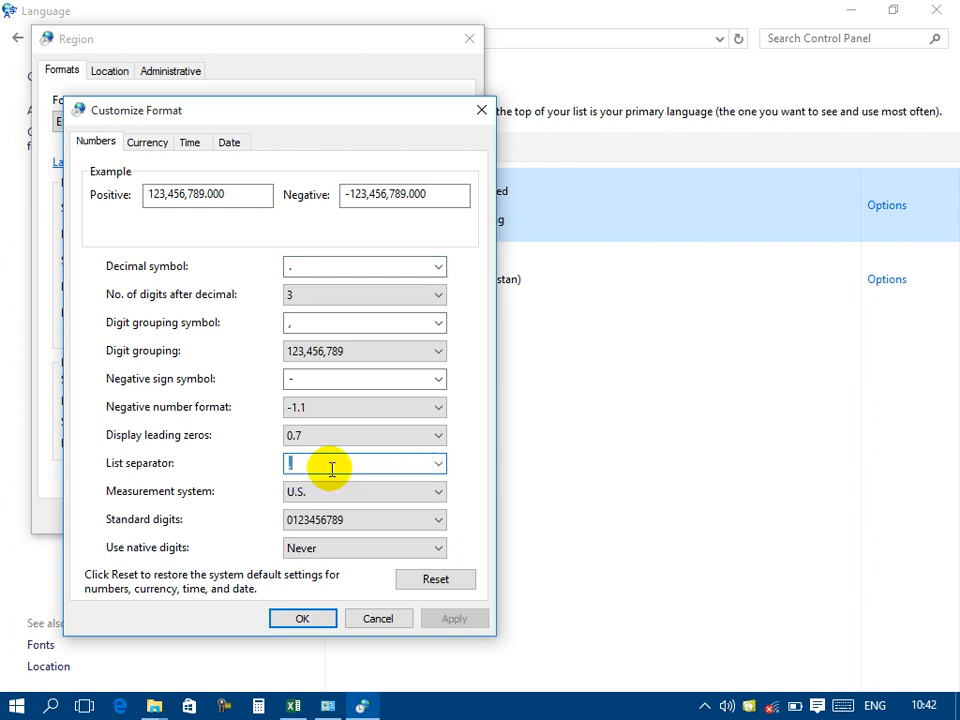
drag(330, 464, 273, 458)
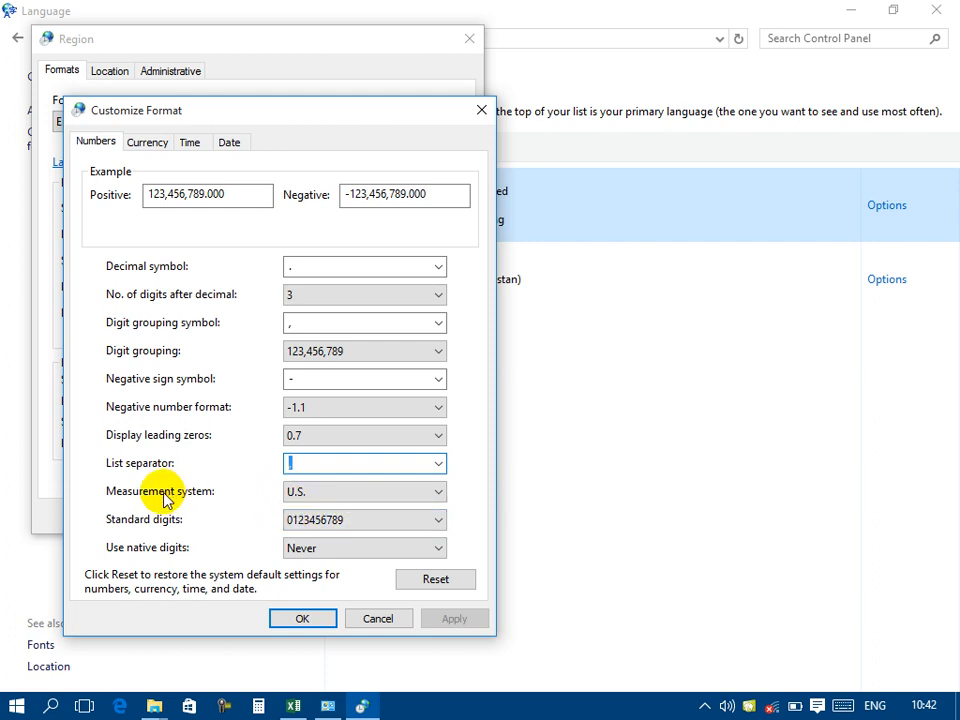
click(298, 493)
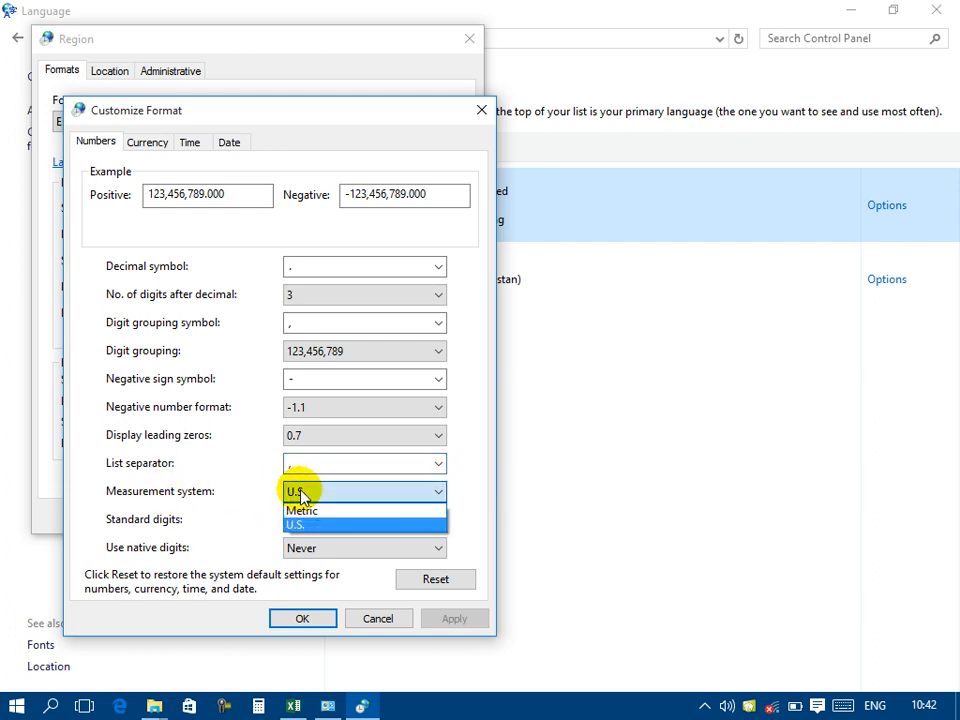
click(300, 526)
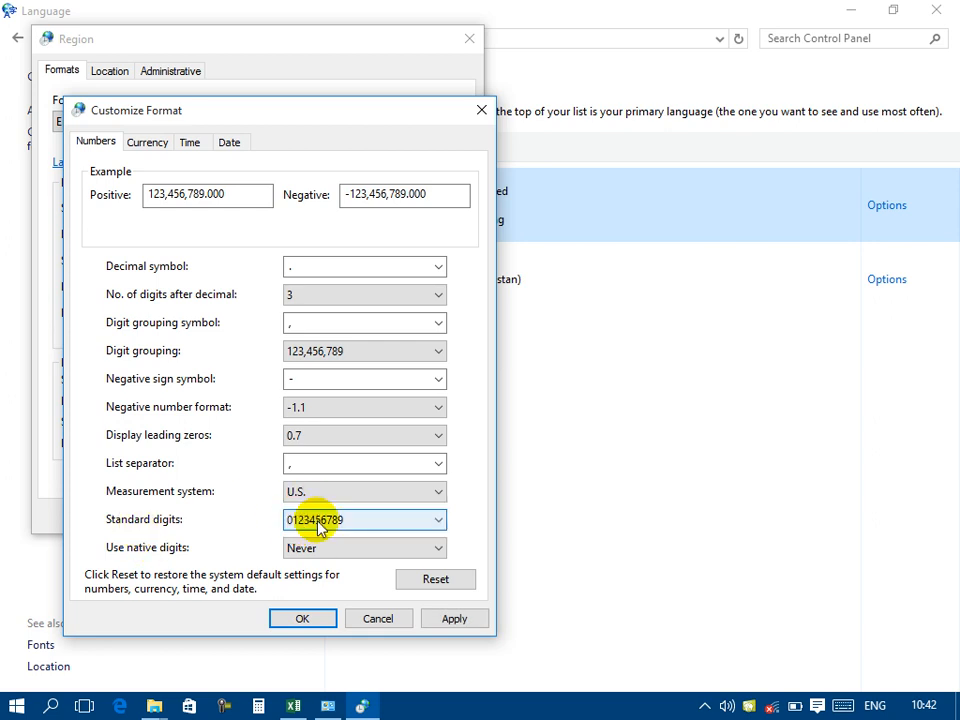
click(318, 526)
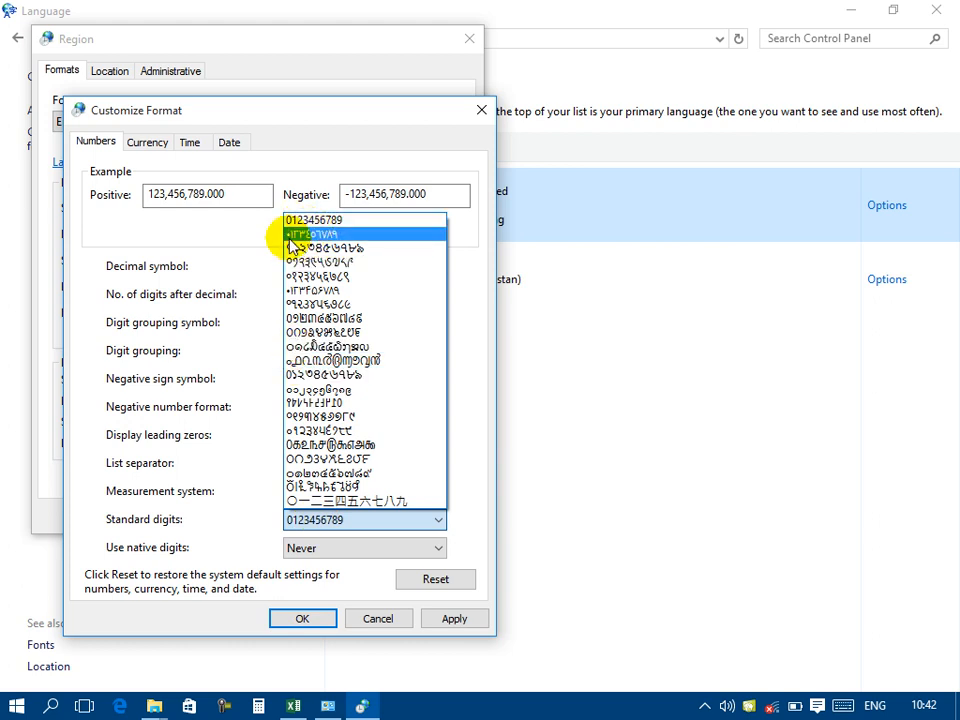
click(328, 221)
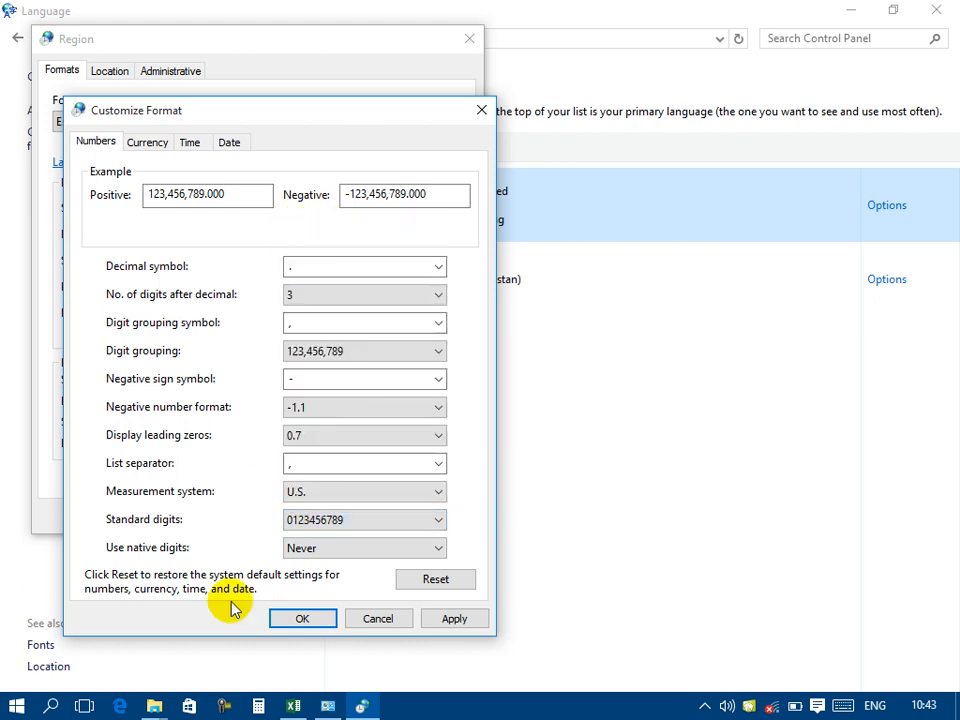
click(295, 549)
click(300, 581)
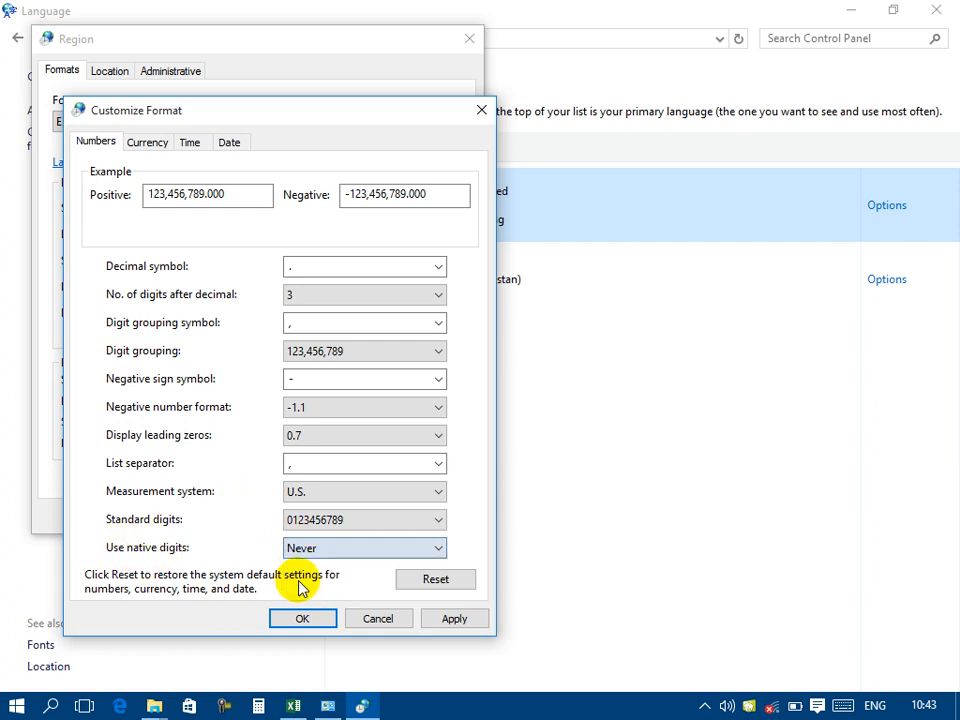
Step: Examine the currency format settings and the currency symbol in the positive example amount
click(147, 143)
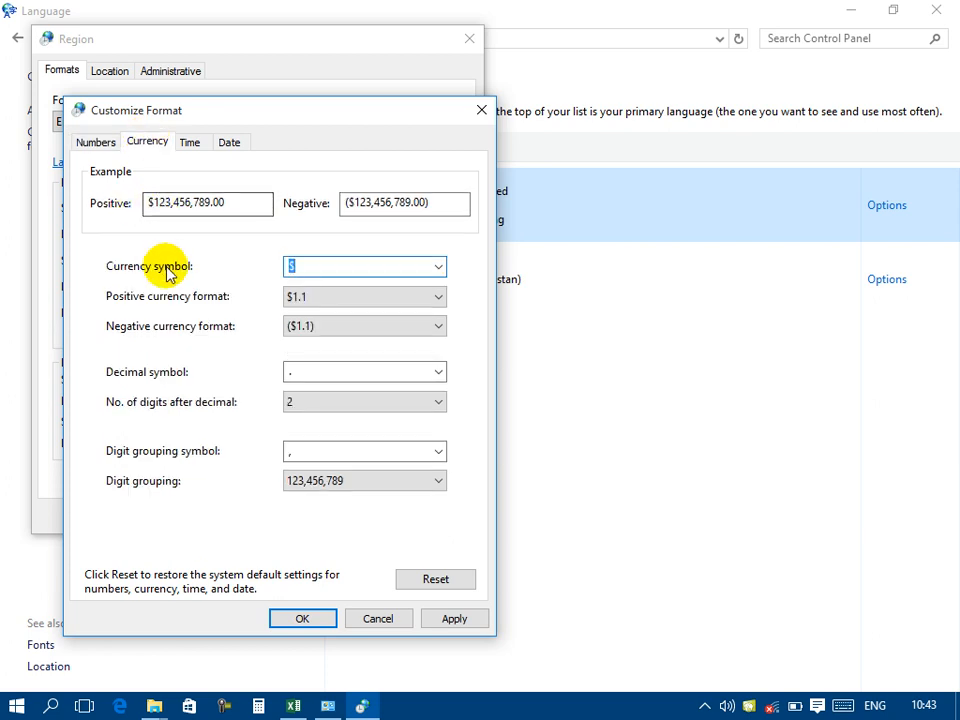
click(95, 142)
click(148, 143)
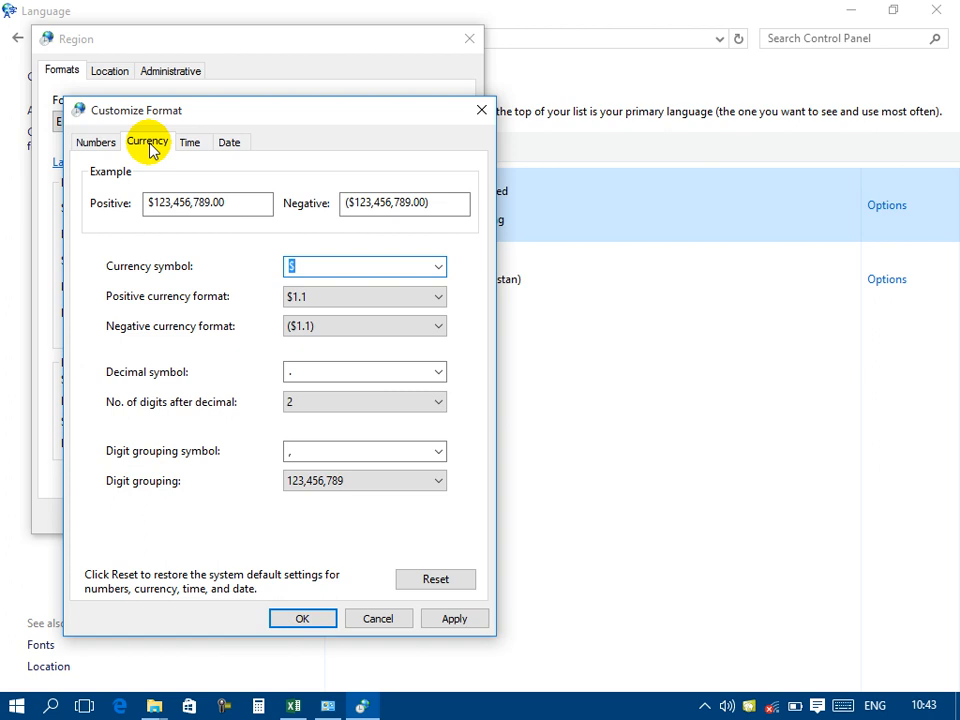
drag(150, 205, 236, 193)
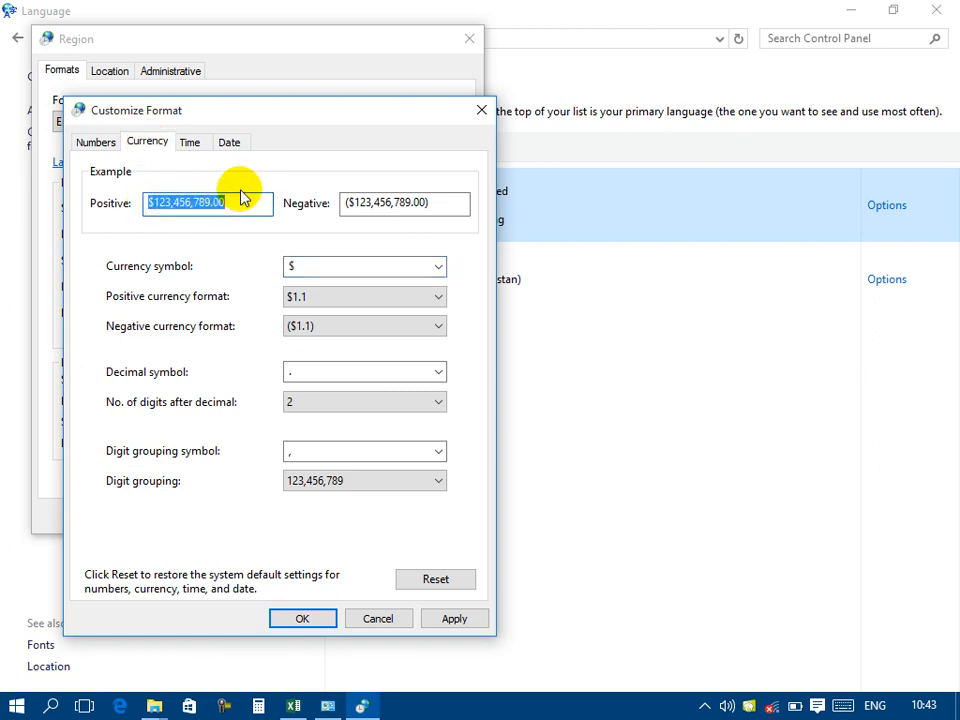
drag(240, 197, 154, 199)
click(164, 208)
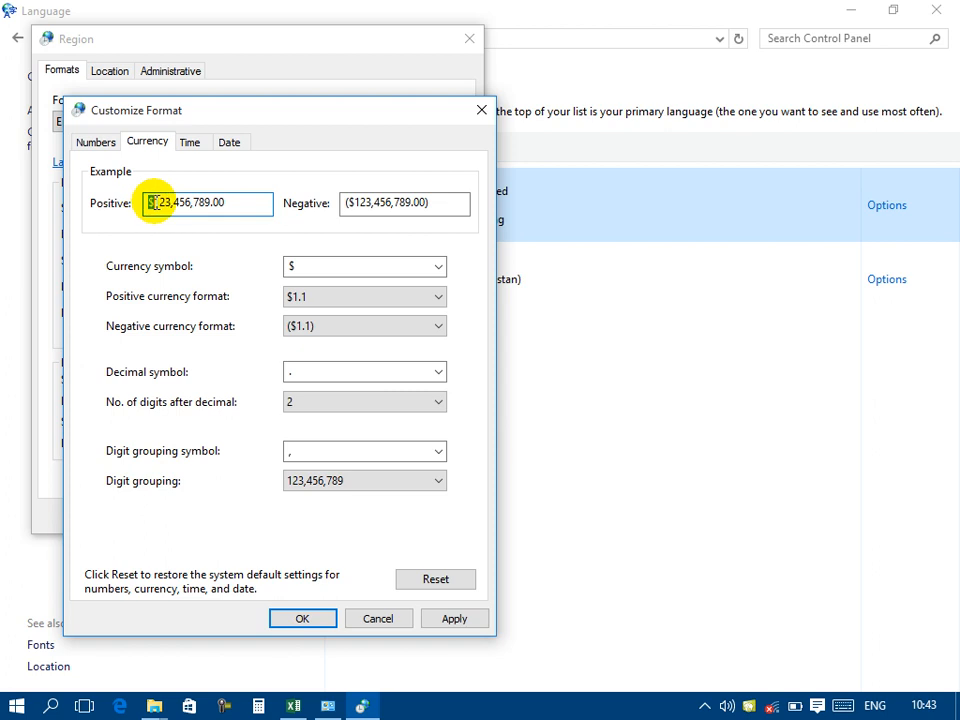
Step: Set the currency symbol to € and apply the change
click(440, 270)
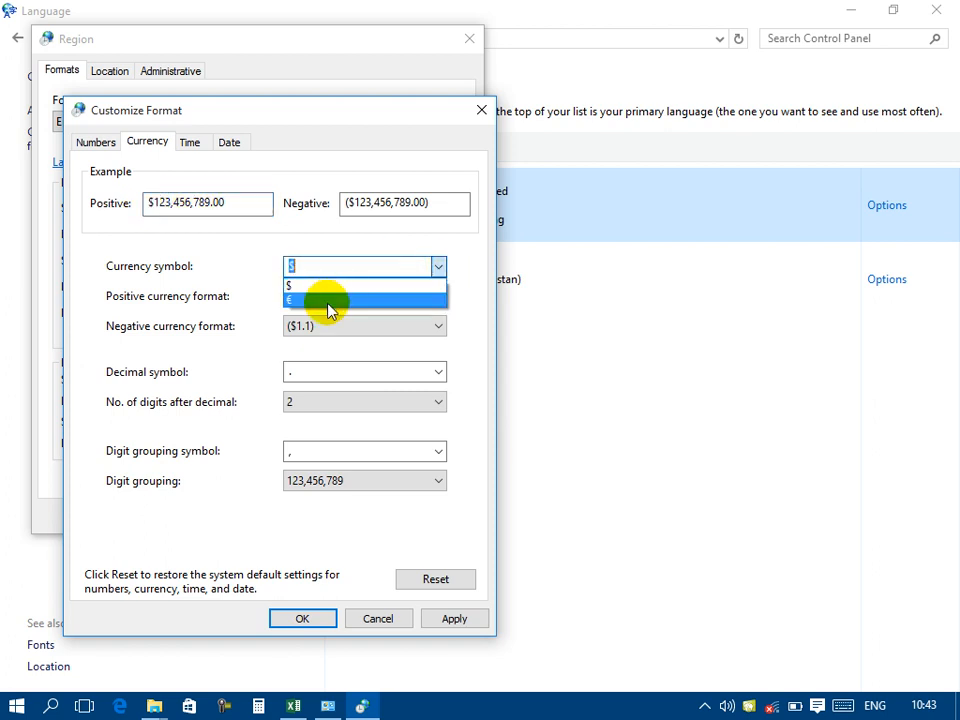
click(328, 302)
click(463, 618)
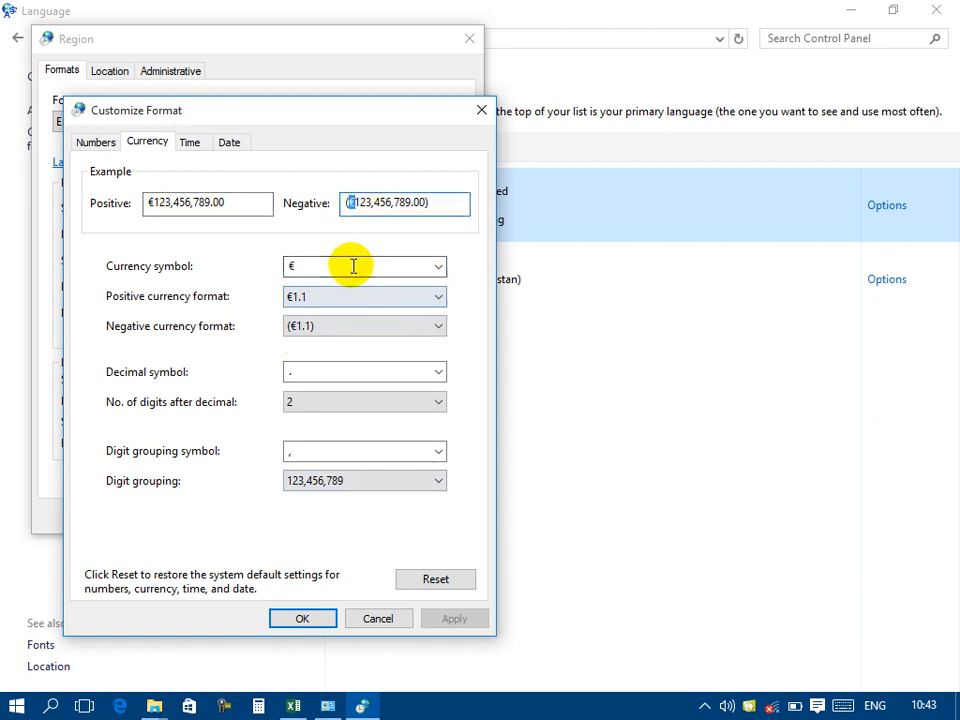
Step: Try to replace the currency symbol with the custom text AF and apply it
click(439, 265)
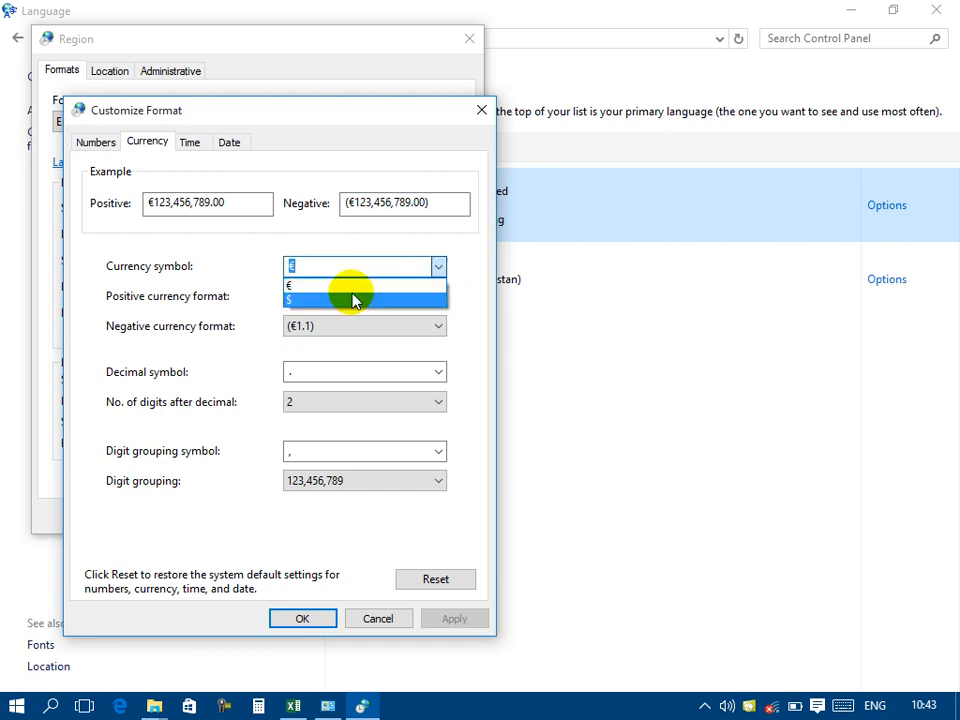
key(BackSpace)
text(A)
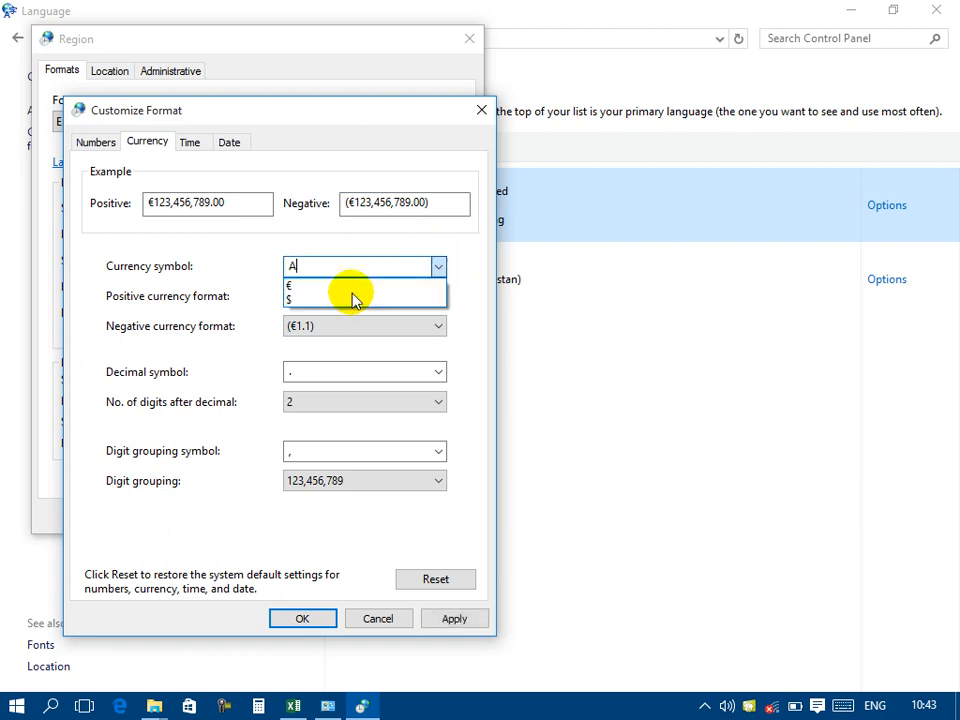
text(F)
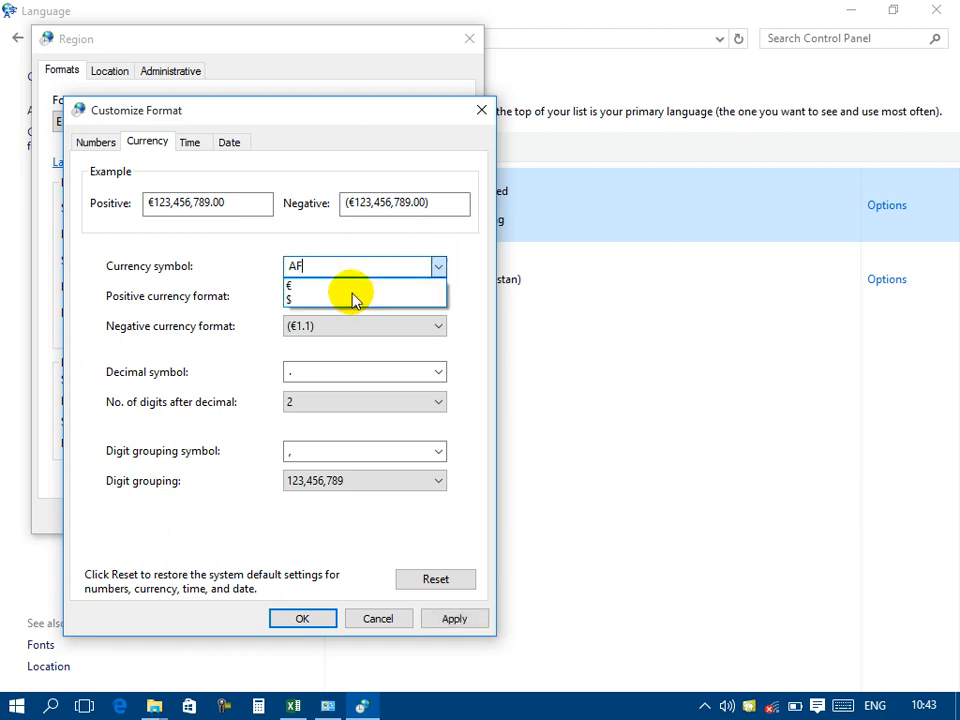
click(450, 628)
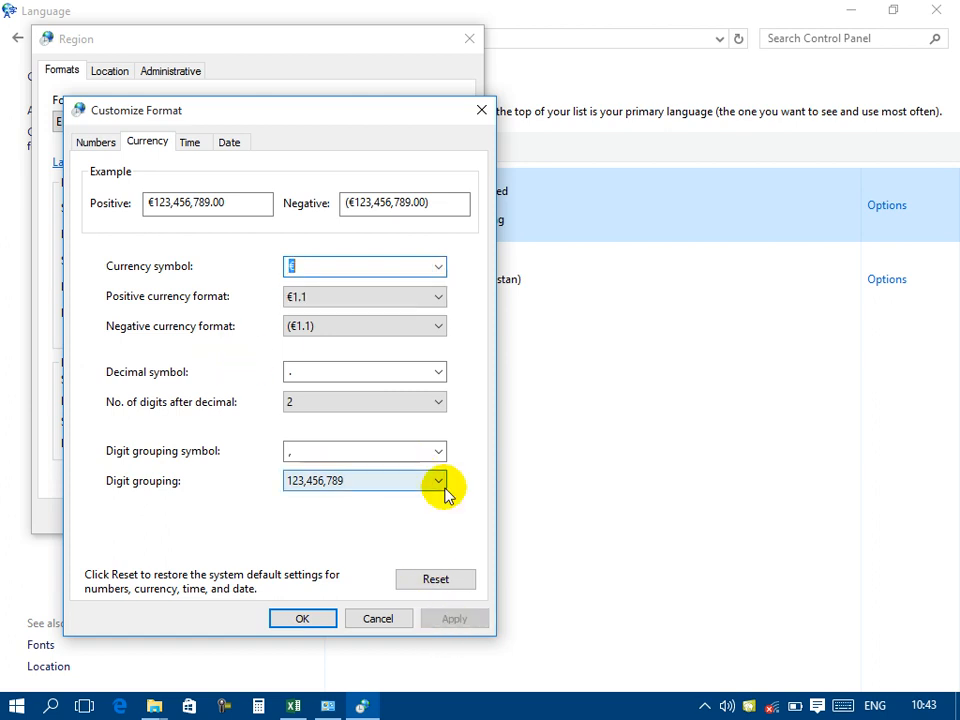
Step: Clear the currency symbol, set it to "Af" including the quotation marks, and apply the change
key(BackSpace)
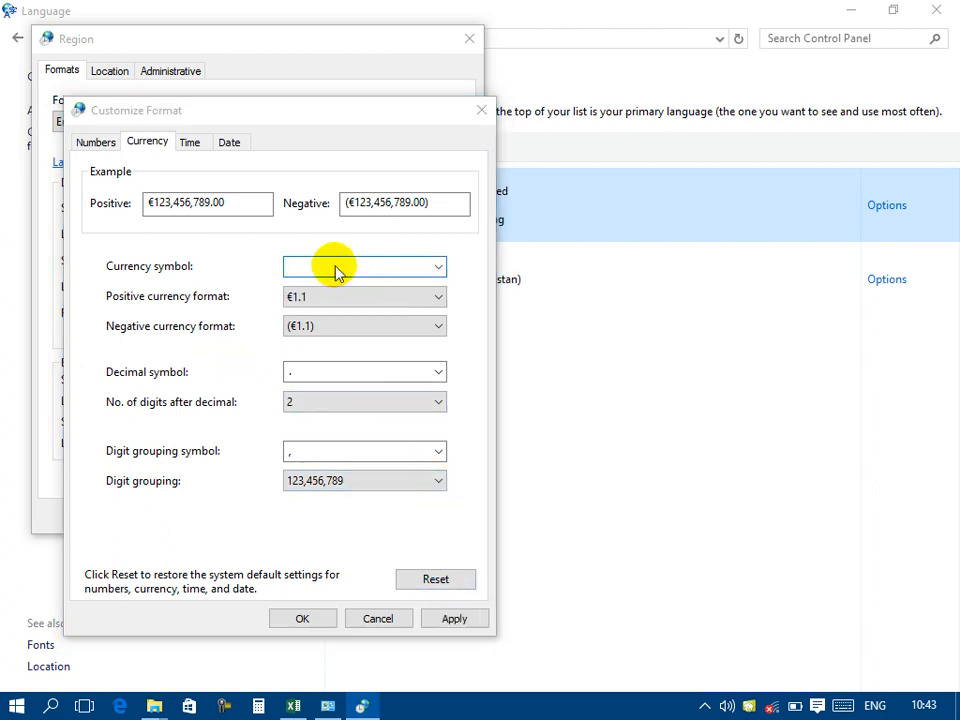
key(Return)
click(658, 422)
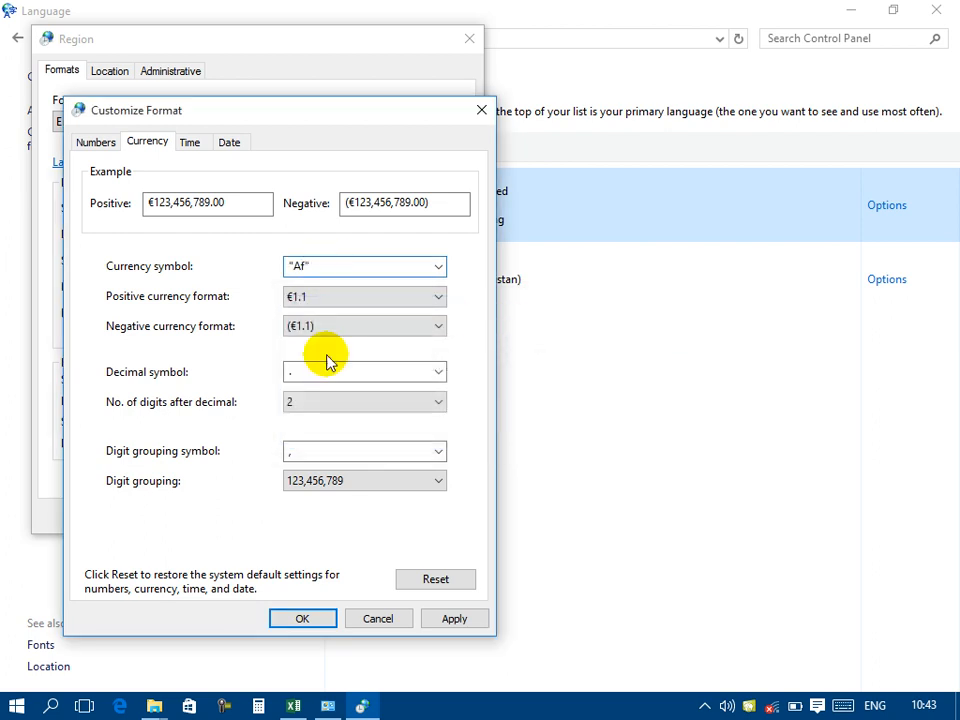
click(437, 620)
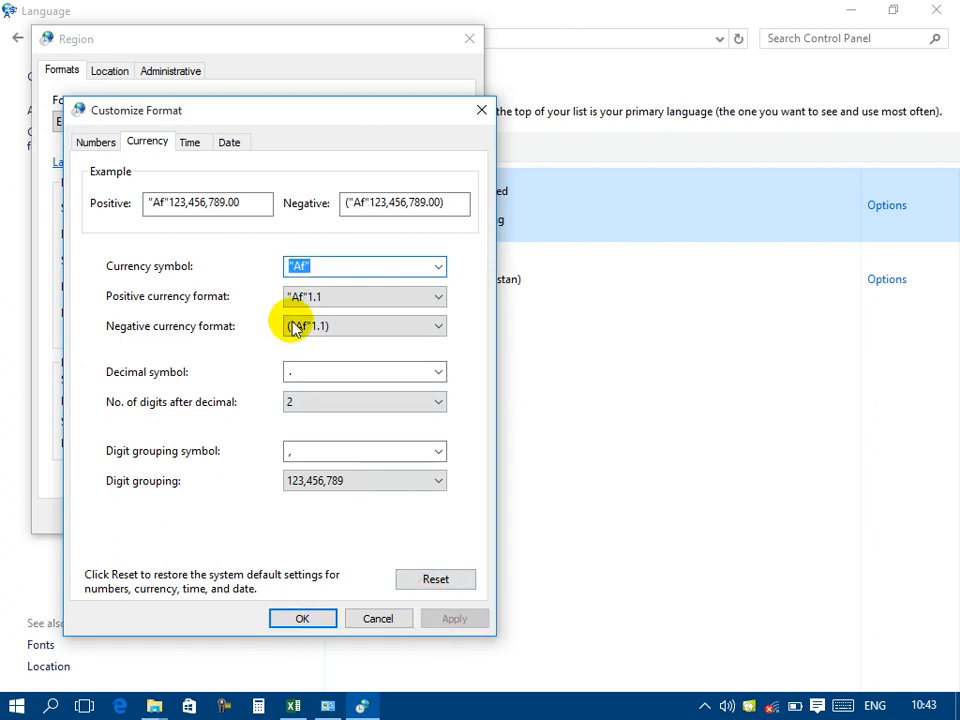
Step: Set the currency symbol to $ and apply the change
drag(150, 202, 163, 202)
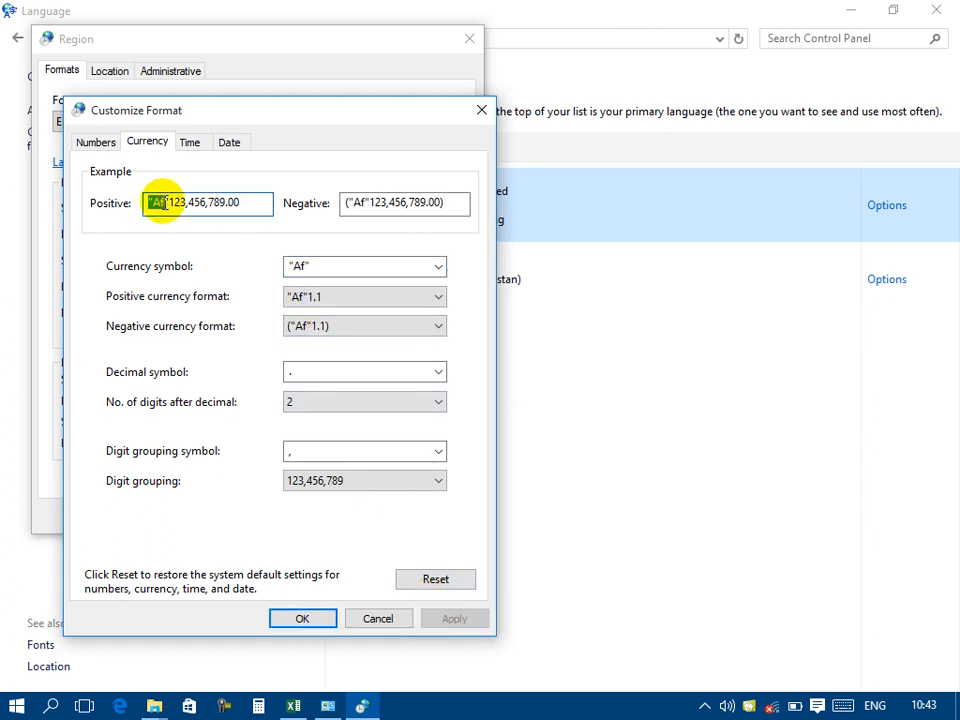
click(437, 267)
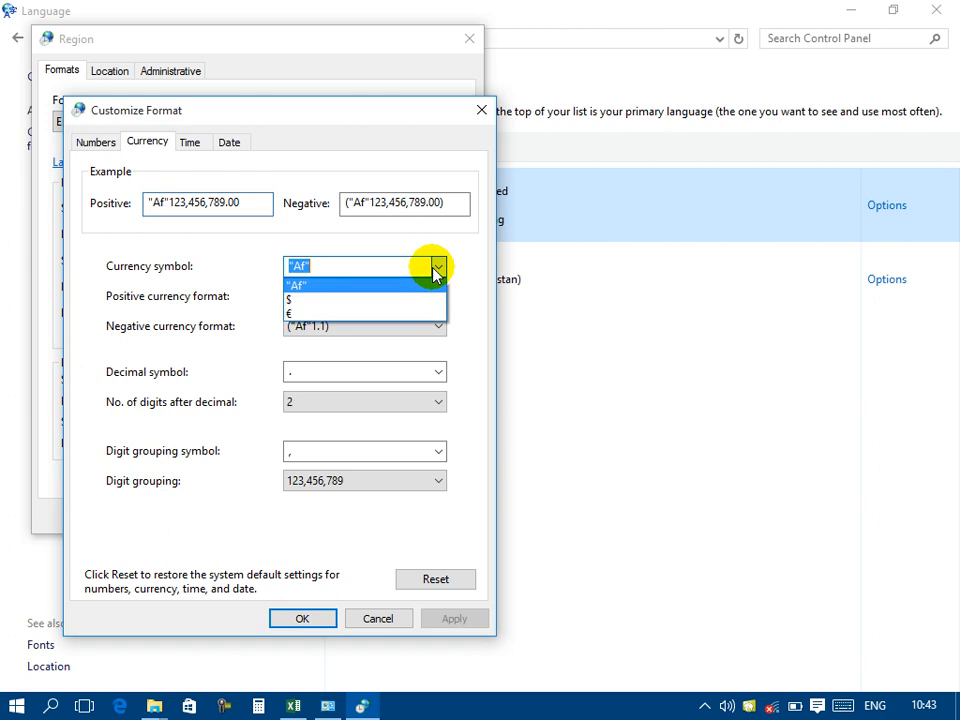
click(290, 300)
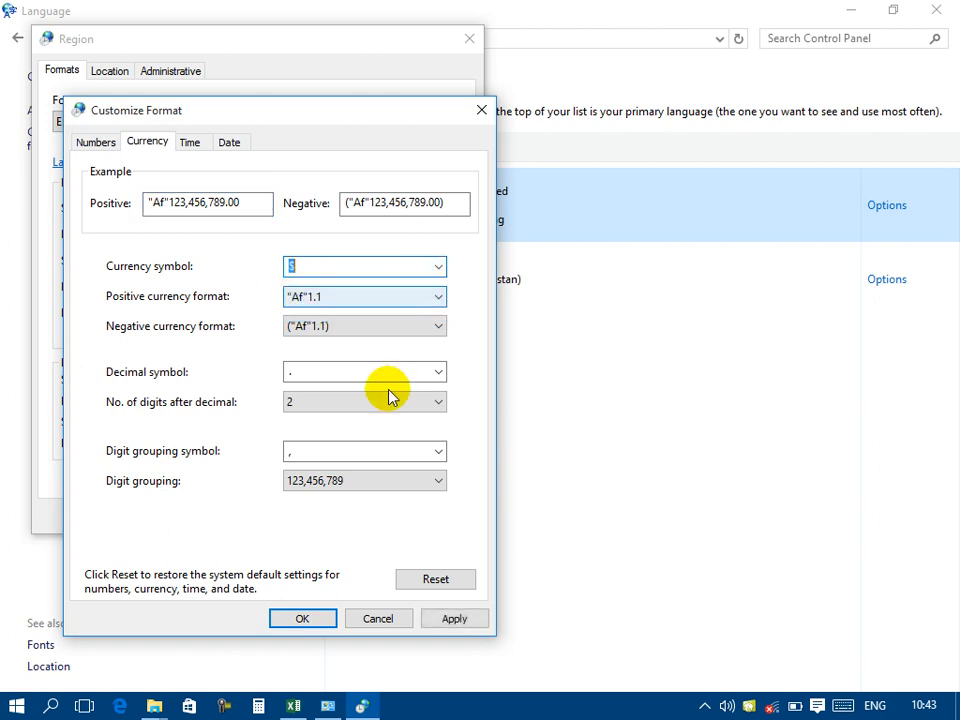
click(455, 619)
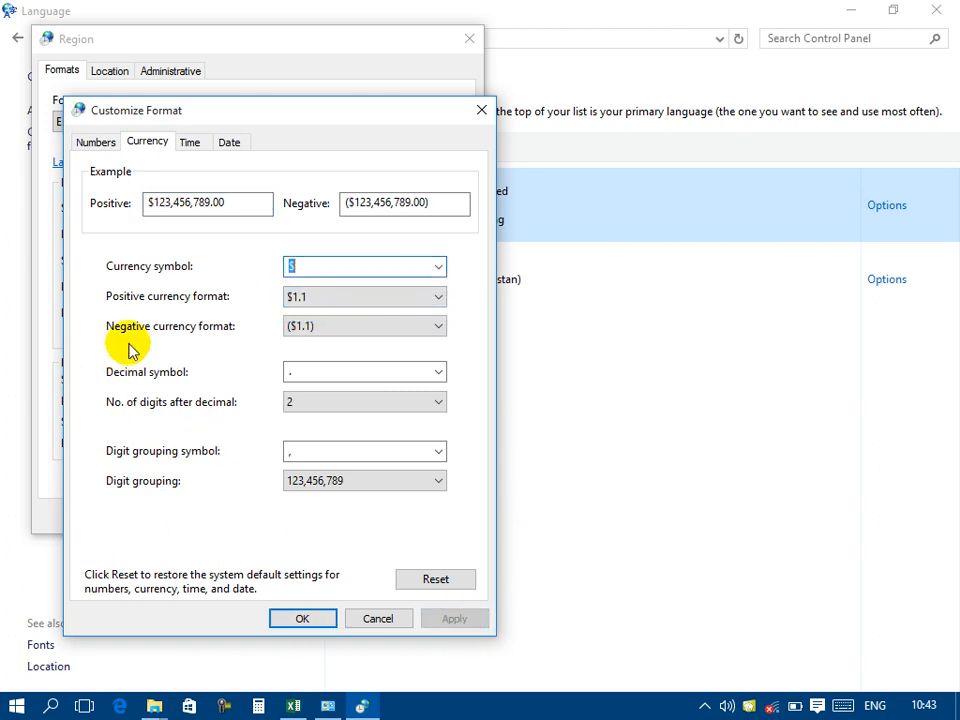
Step: Try the positive currency format 1.1$ and restore it to $1.1, applying each change
click(294, 304)
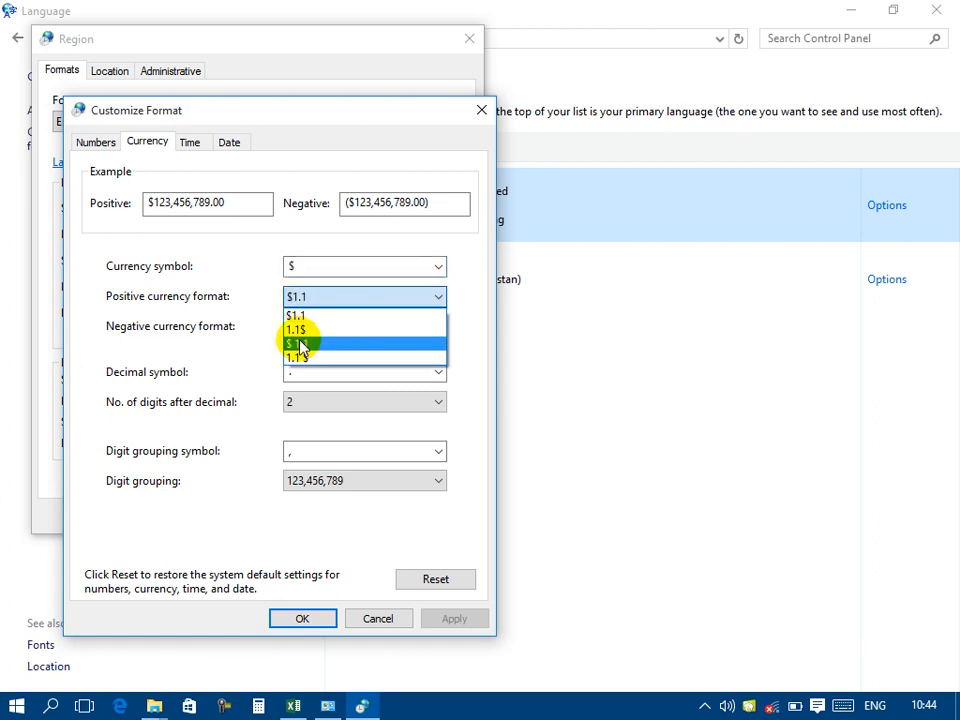
click(298, 331)
click(454, 619)
drag(228, 202, 220, 202)
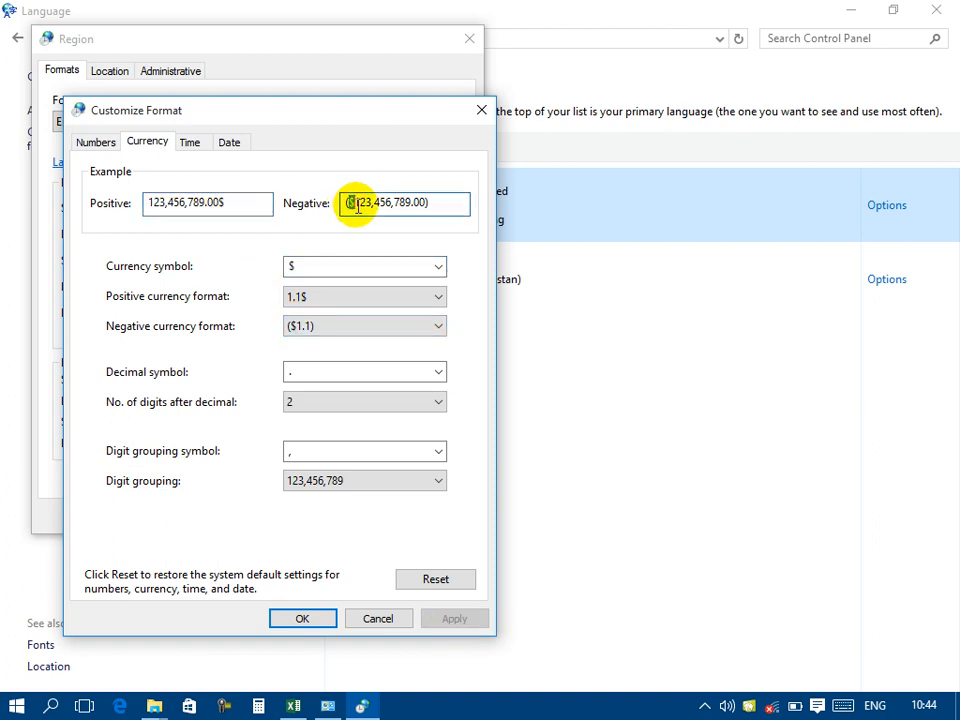
click(350, 297)
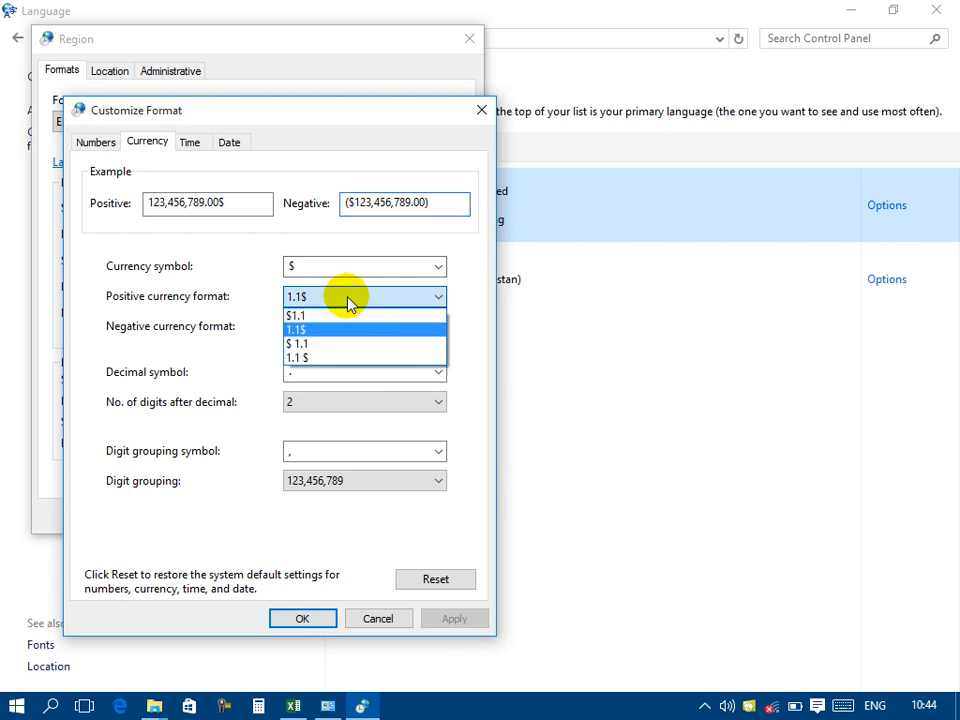
click(352, 313)
click(454, 618)
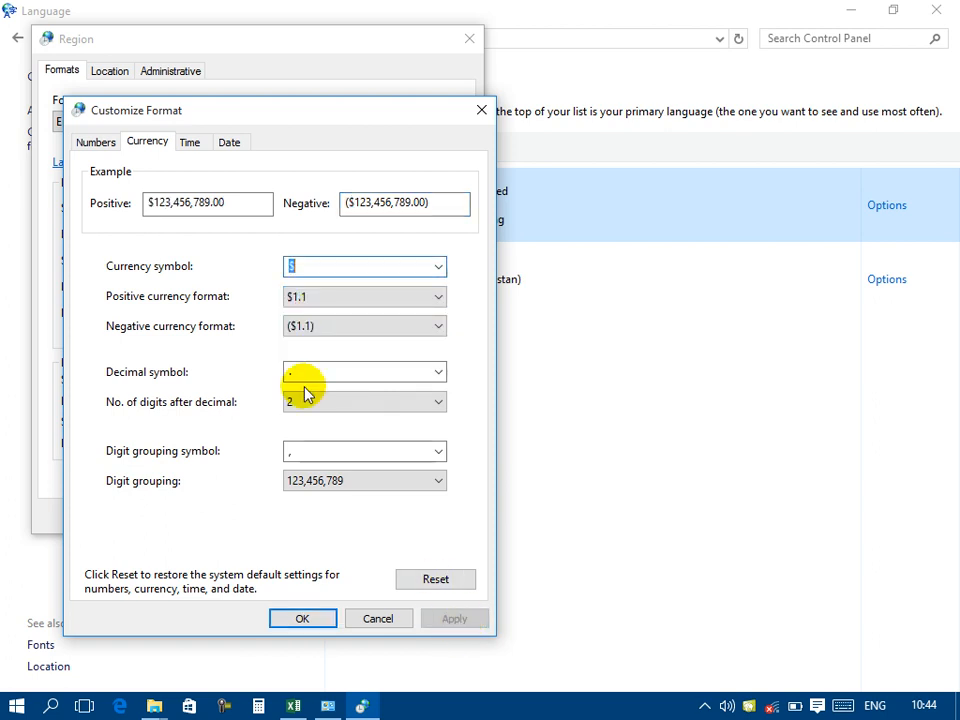
Step: Set the negative currency format to -$1.1 and apply the change
click(320, 325)
click(334, 325)
drag(429, 197, 317, 229)
click(321, 326)
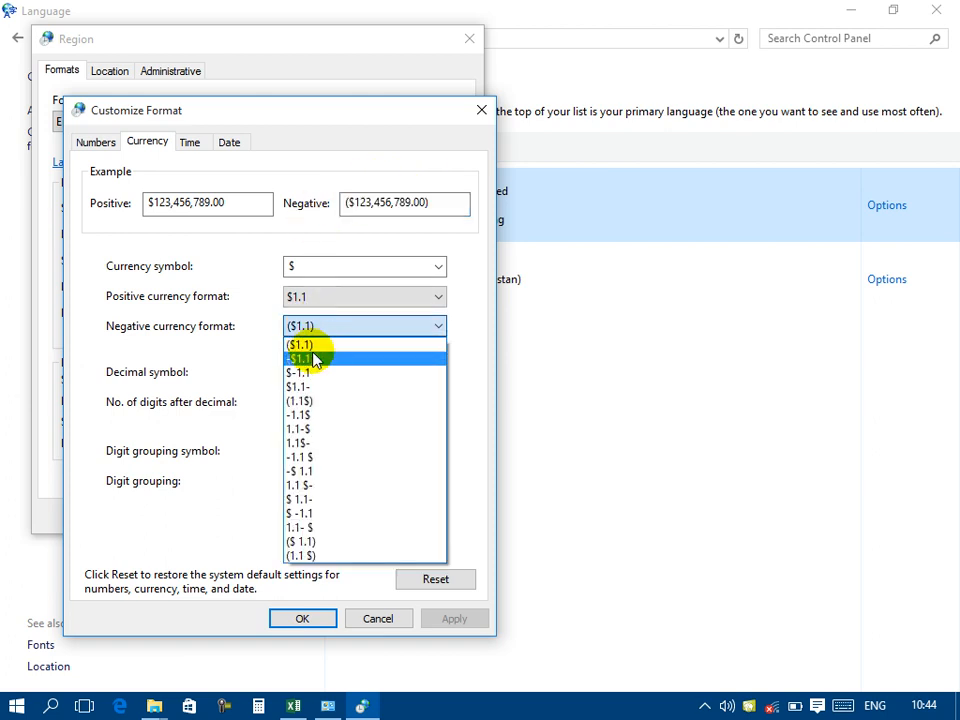
click(306, 360)
click(447, 618)
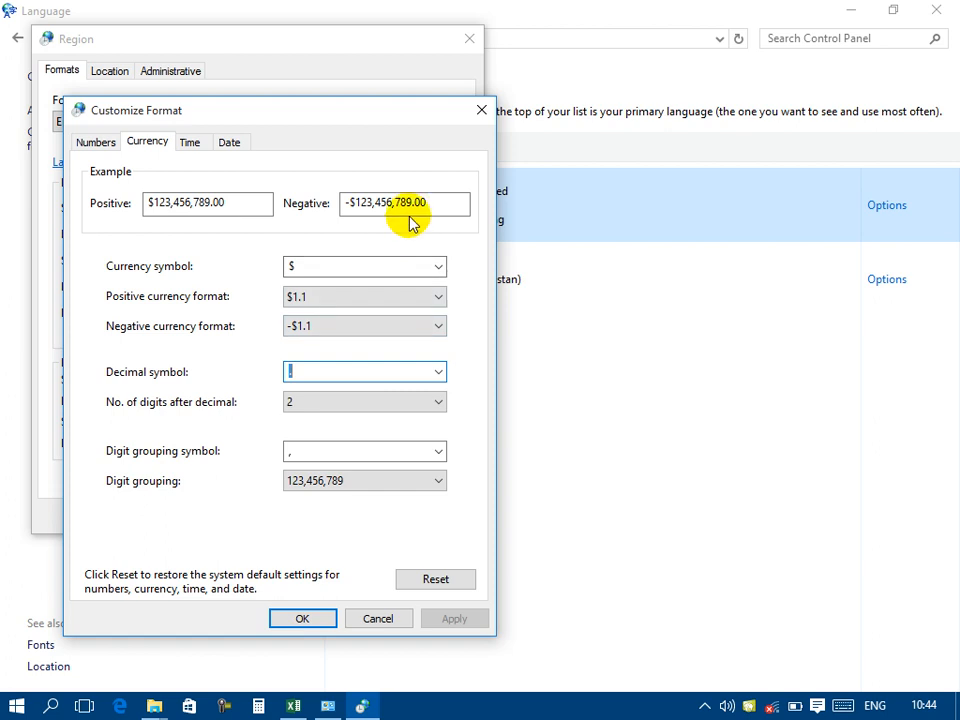
Step: Set the number of digits after the decimal to 3 for currency amounts and apply the change
drag(411, 201, 438, 199)
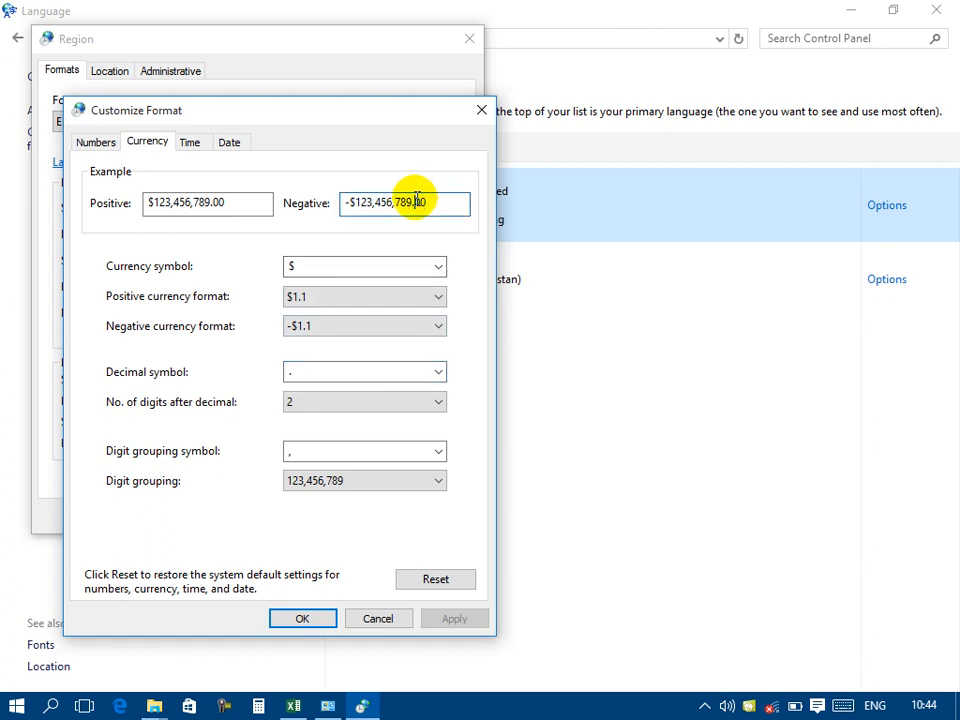
click(304, 400)
click(304, 463)
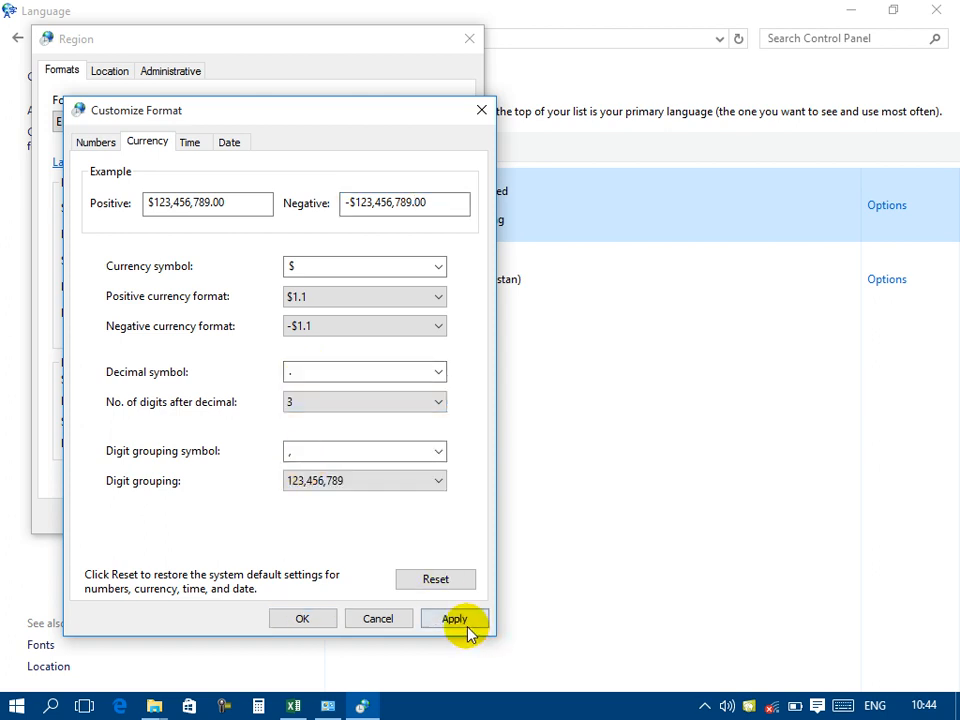
click(467, 626)
drag(411, 203, 432, 203)
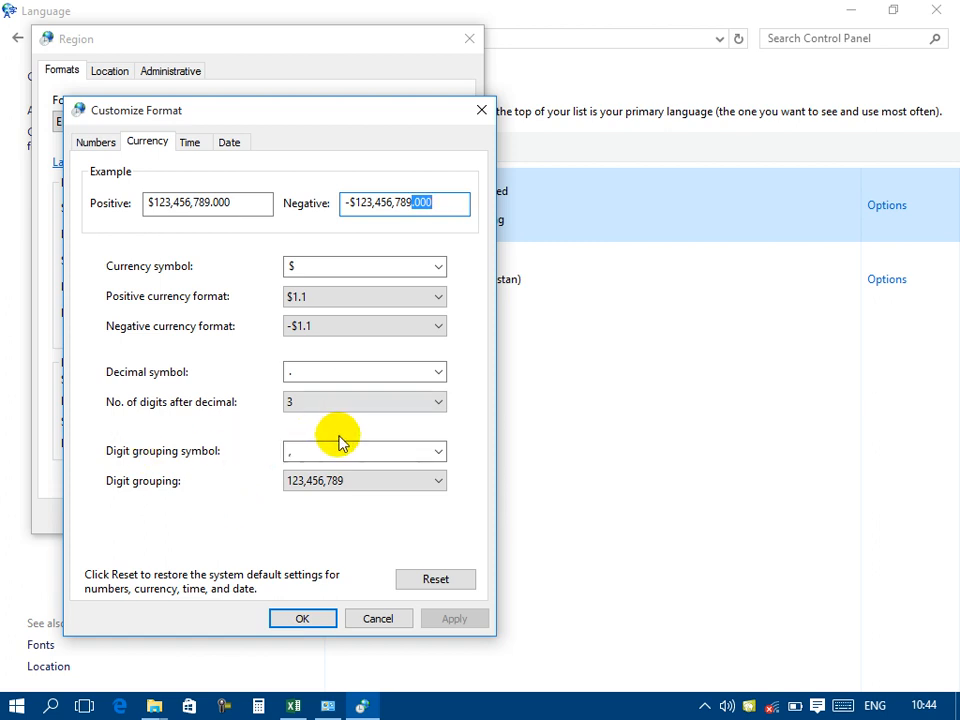
Step: Examine the available choices for the currency digit grouping symbol and the digit grouping
click(439, 451)
click(313, 453)
click(310, 482)
click(307, 481)
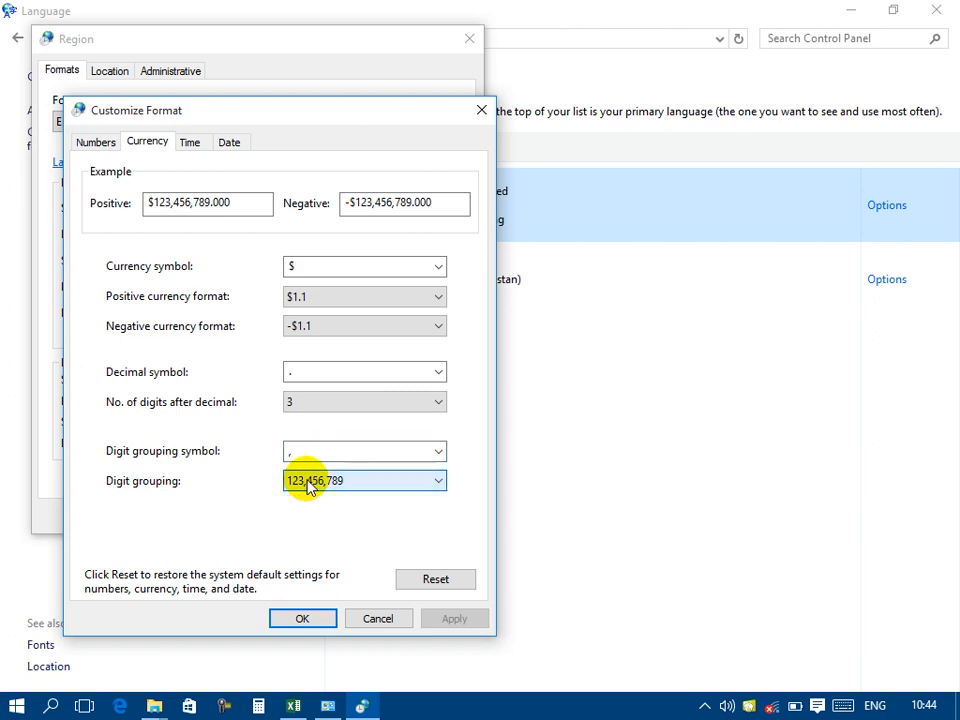
Step: Open the time format settings and examine the short and long time examples and the short time notation
click(205, 143)
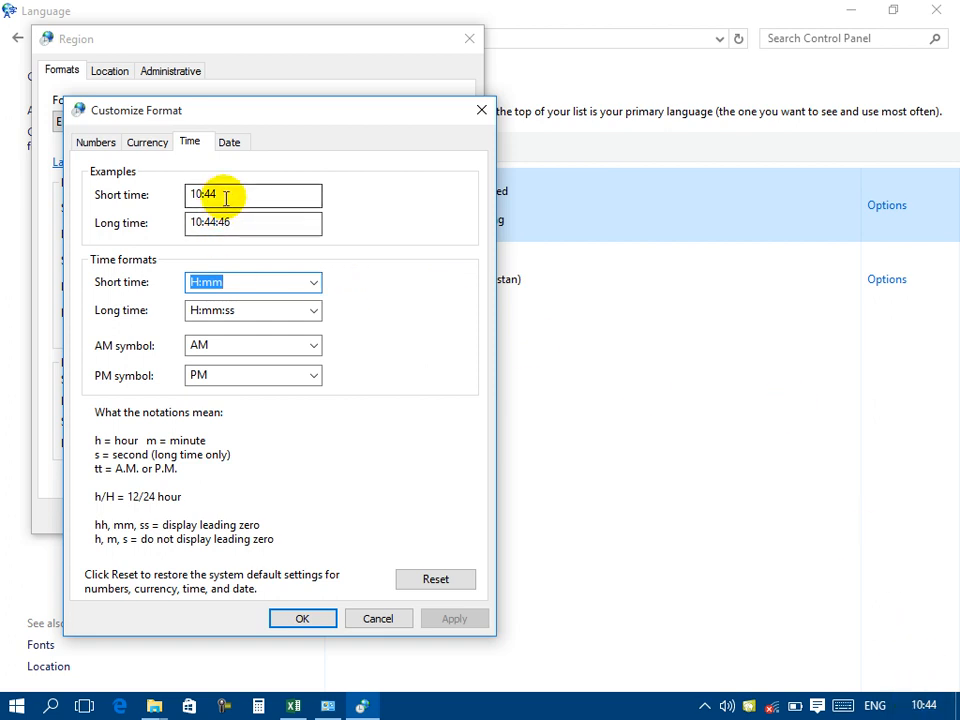
drag(225, 197, 190, 192)
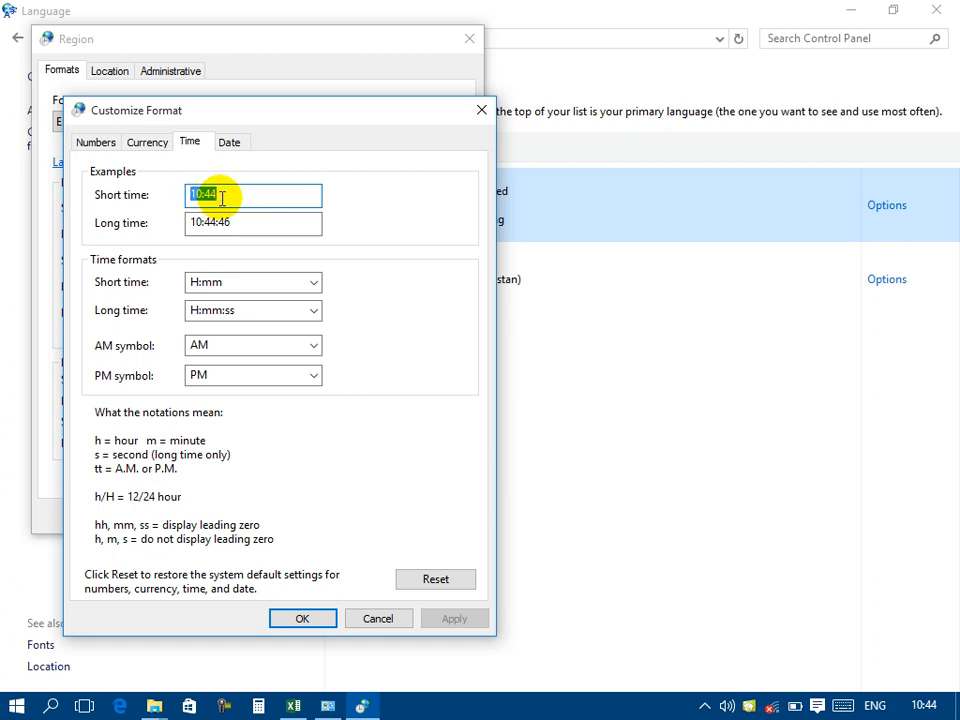
drag(253, 220, 152, 226)
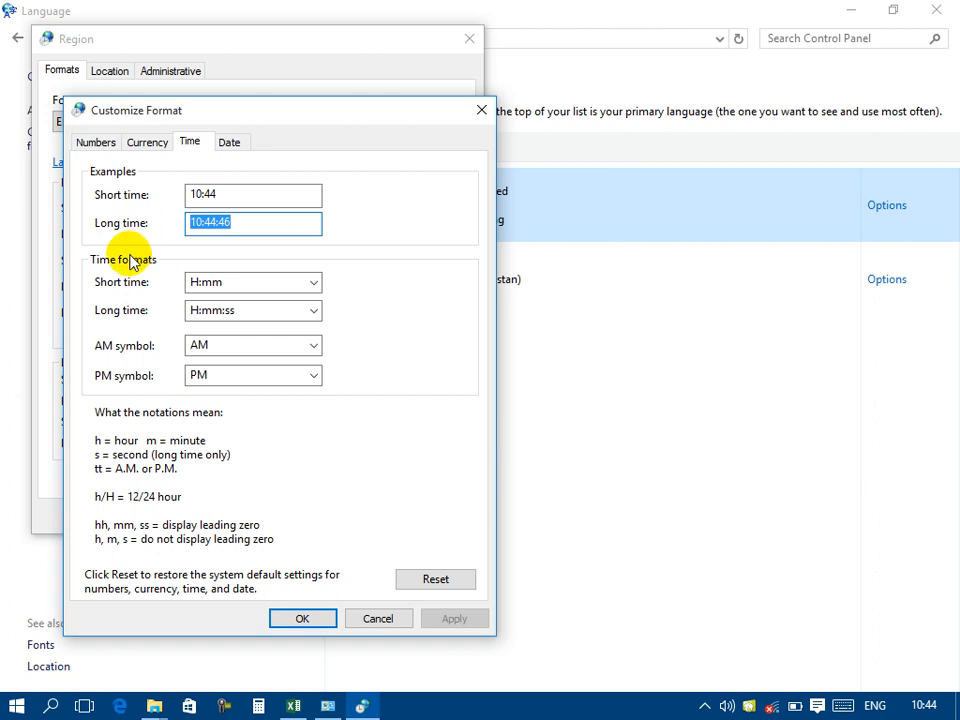
drag(190, 282, 266, 280)
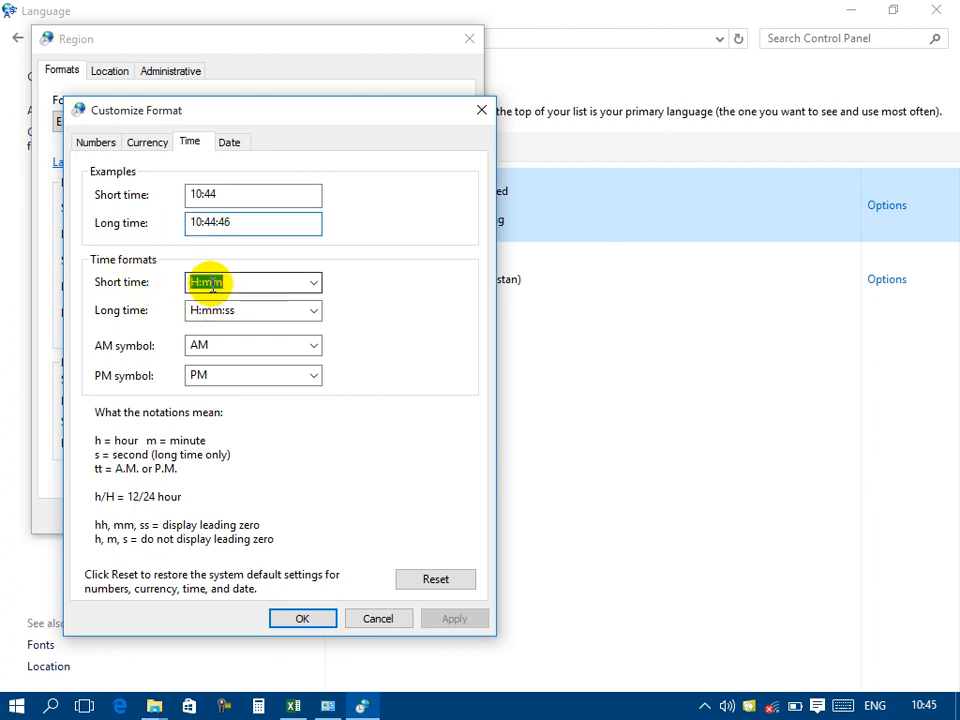
Step: Set the short time format to hh:mm tt and apply the change
click(314, 282)
click(245, 316)
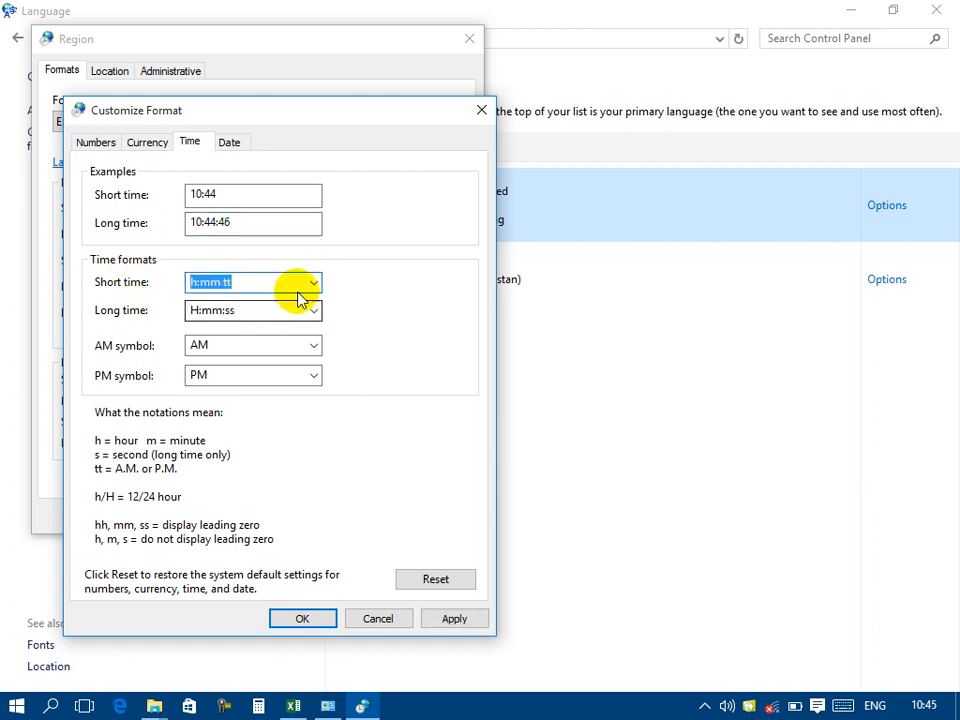
click(313, 282)
click(275, 339)
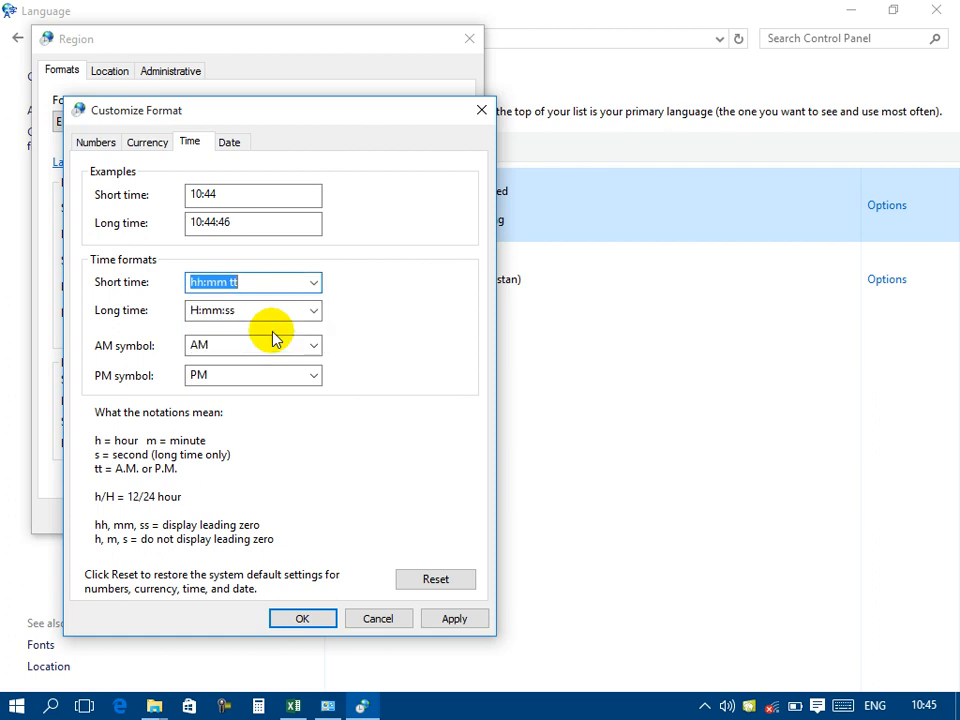
click(447, 617)
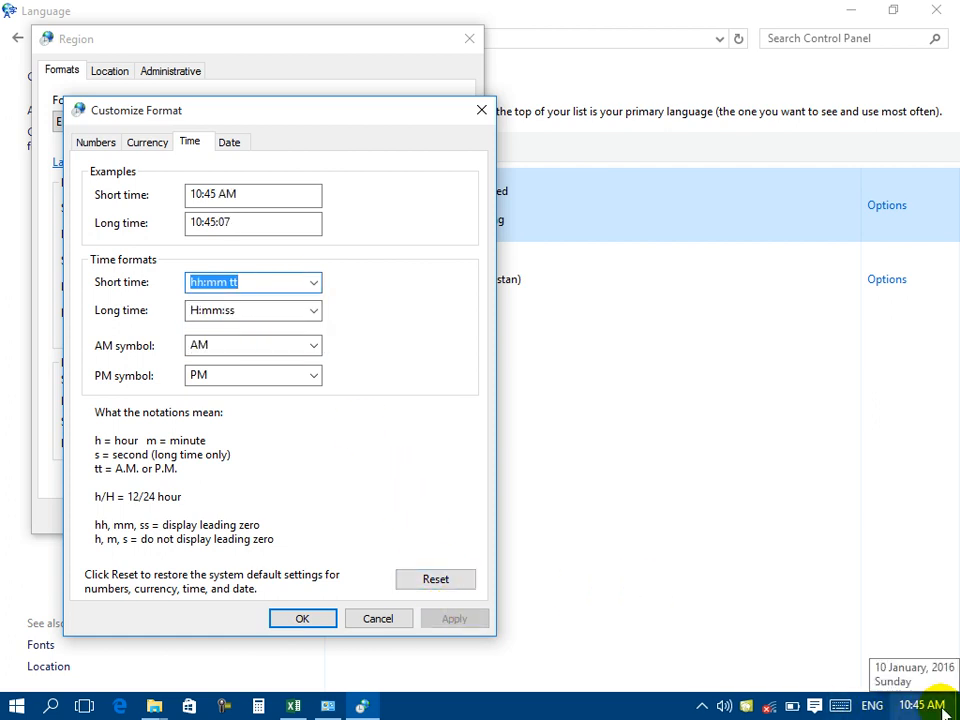
Step: Try the short time format HH:mm and restore it to hh:mm tt, applying each change
click(316, 283)
click(256, 343)
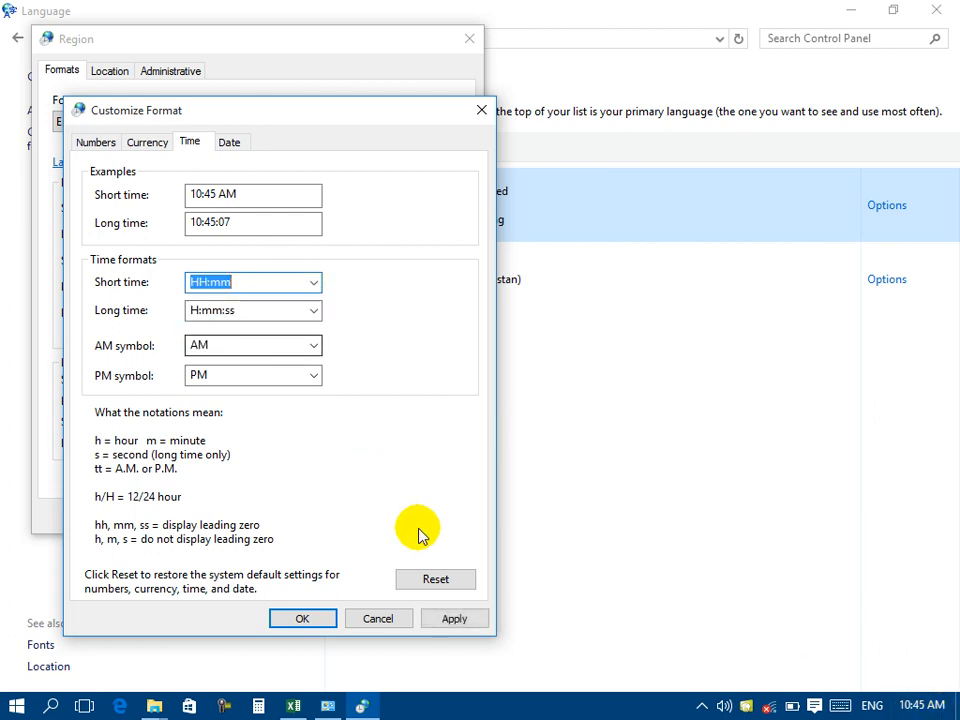
click(436, 617)
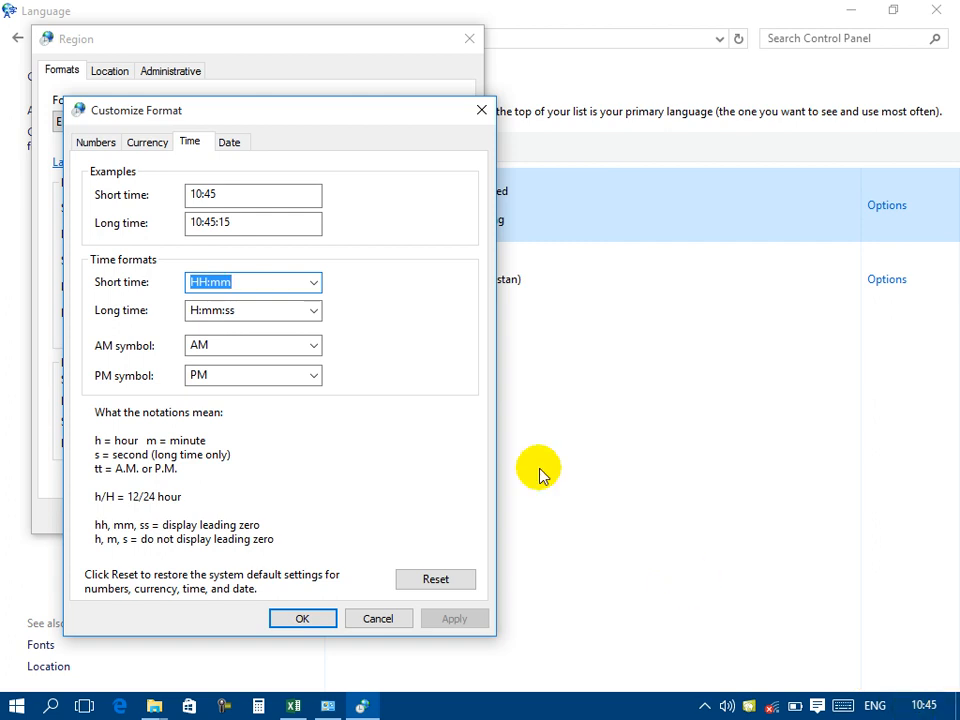
click(310, 286)
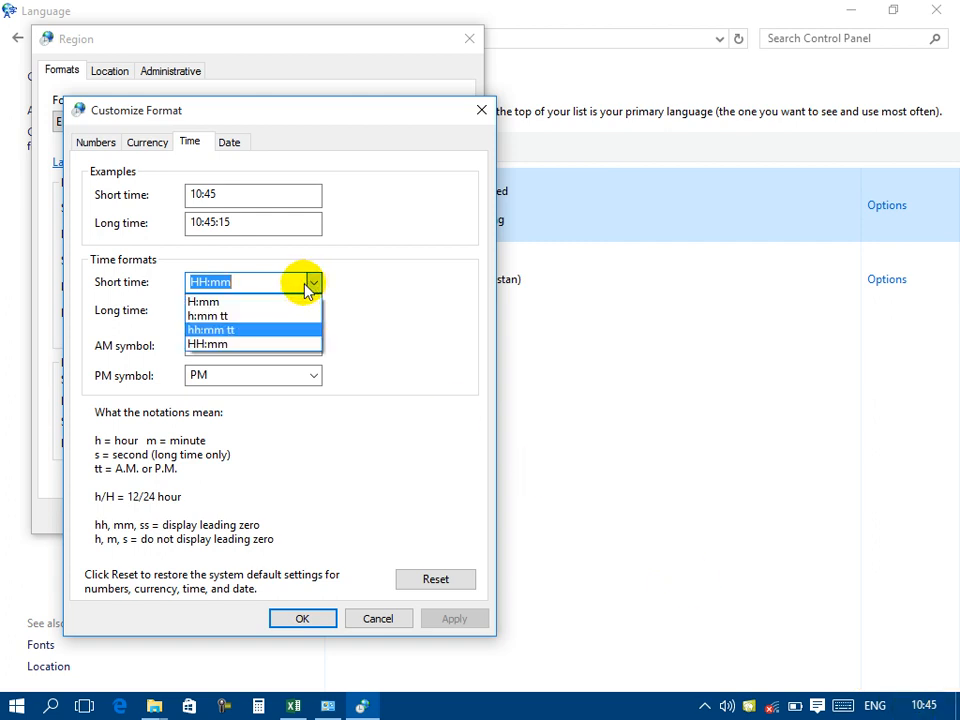
click(228, 331)
click(450, 620)
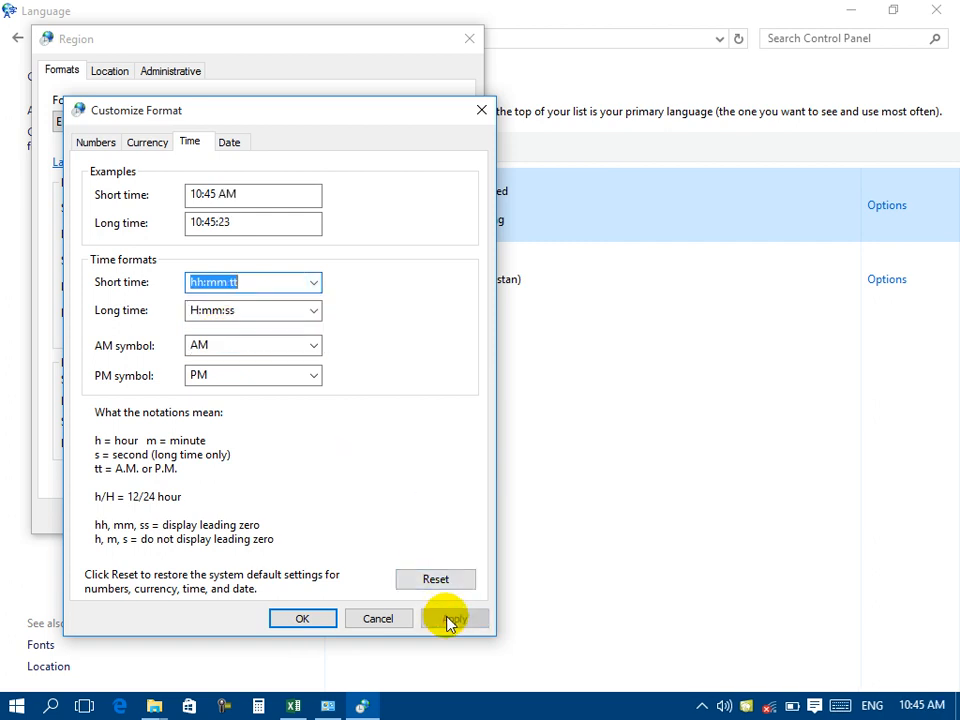
Step: Compare the long time example with the detailed time by opening the taskbar clock's calendar
double_click(250, 225)
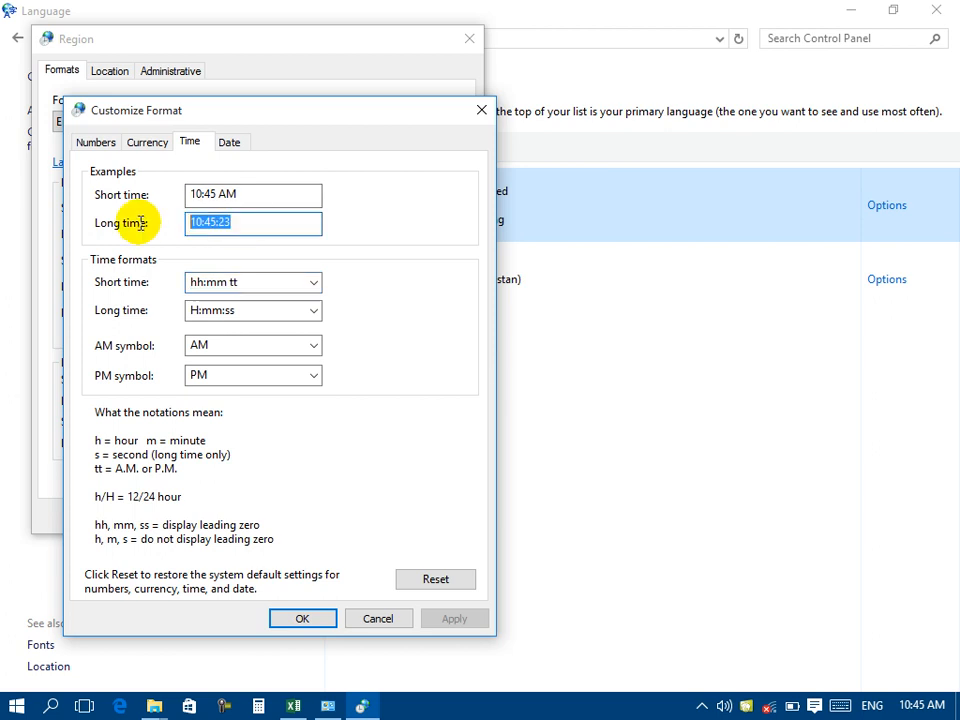
click(912, 706)
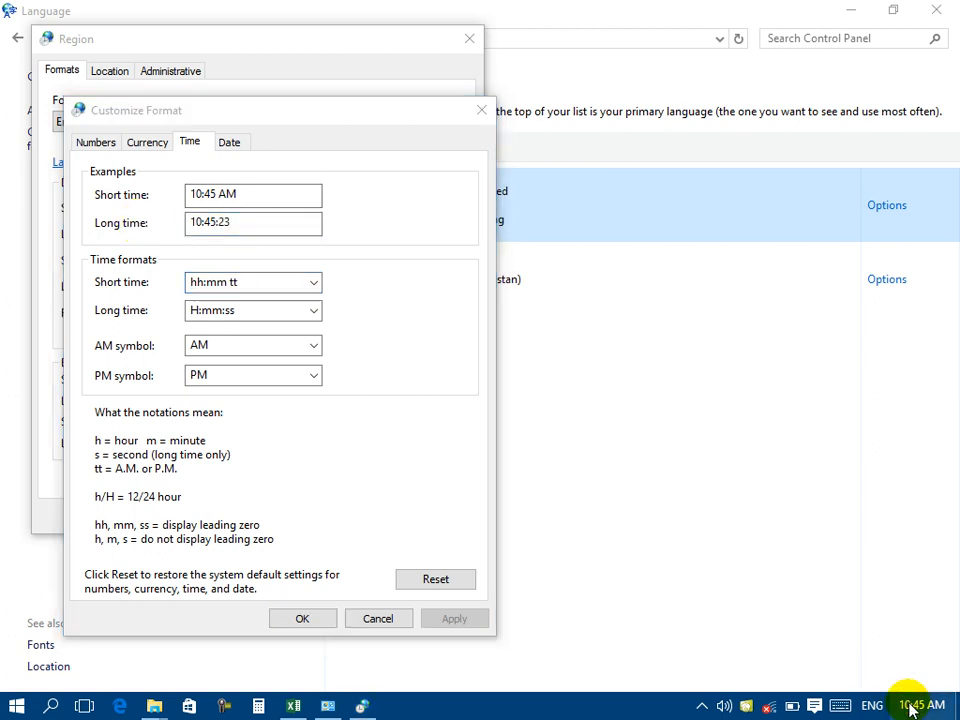
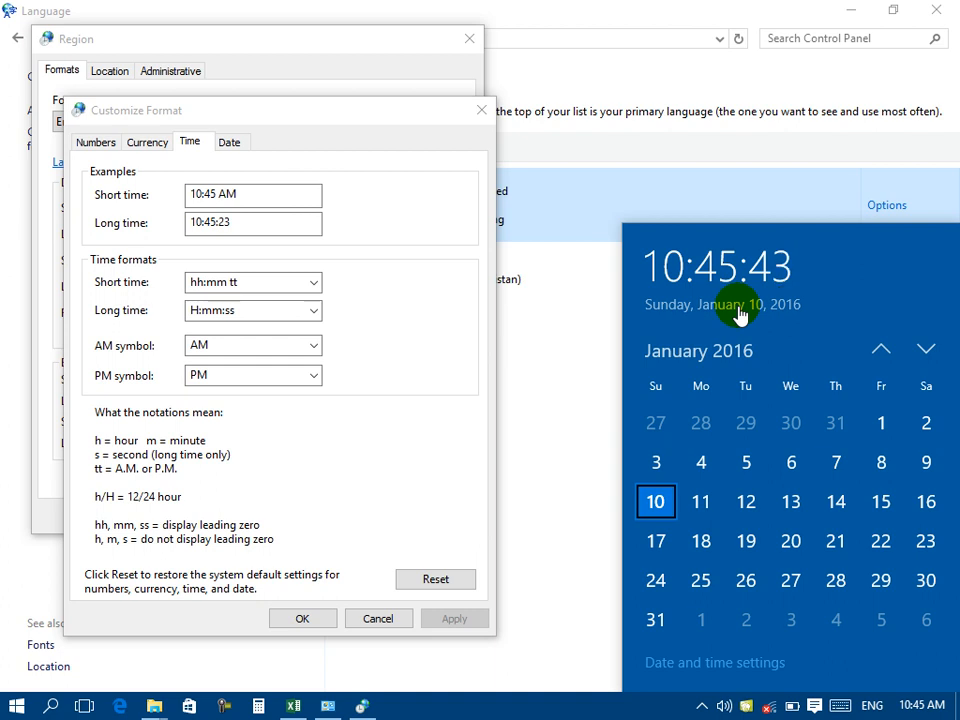
Step: Try the long time format h:mm:ss tt, return it to H:mm:ss and apply
click(314, 311)
click(250, 341)
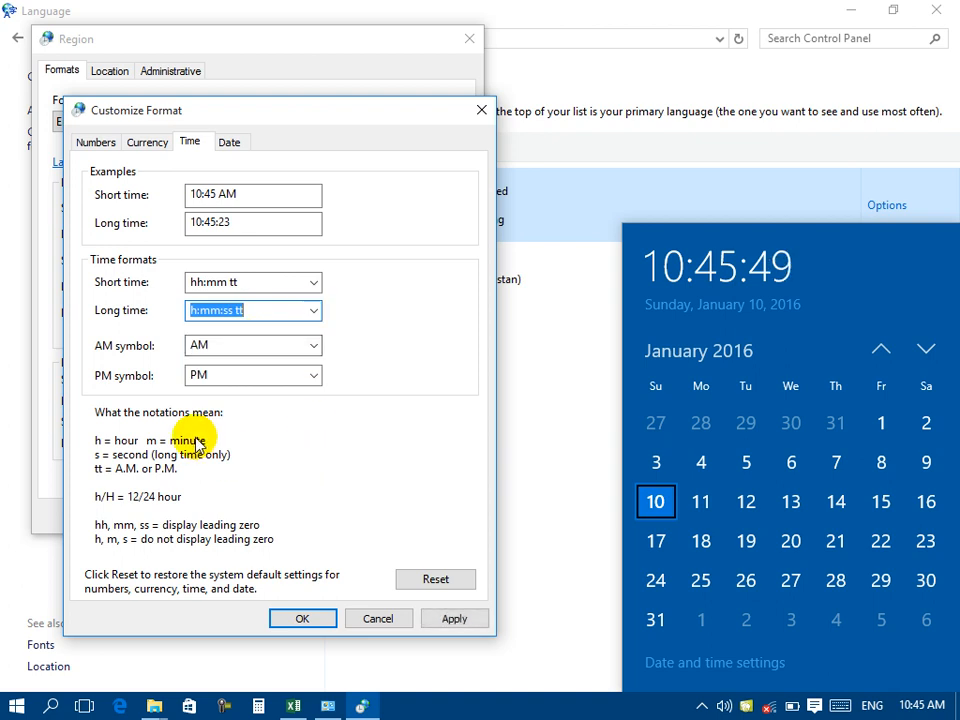
click(313, 311)
click(243, 335)
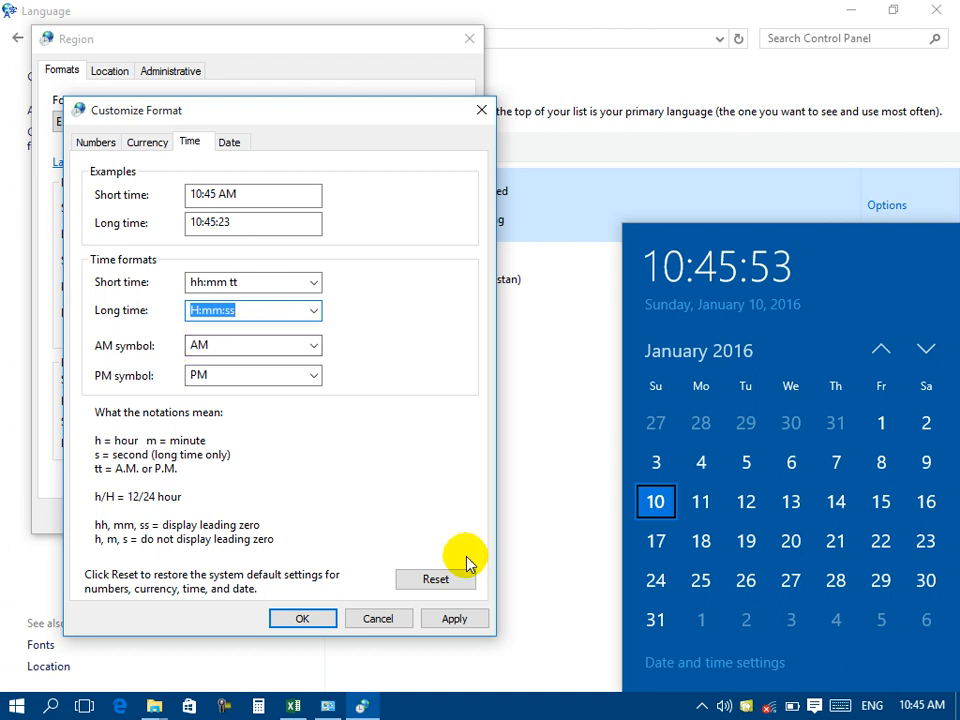
click(466, 619)
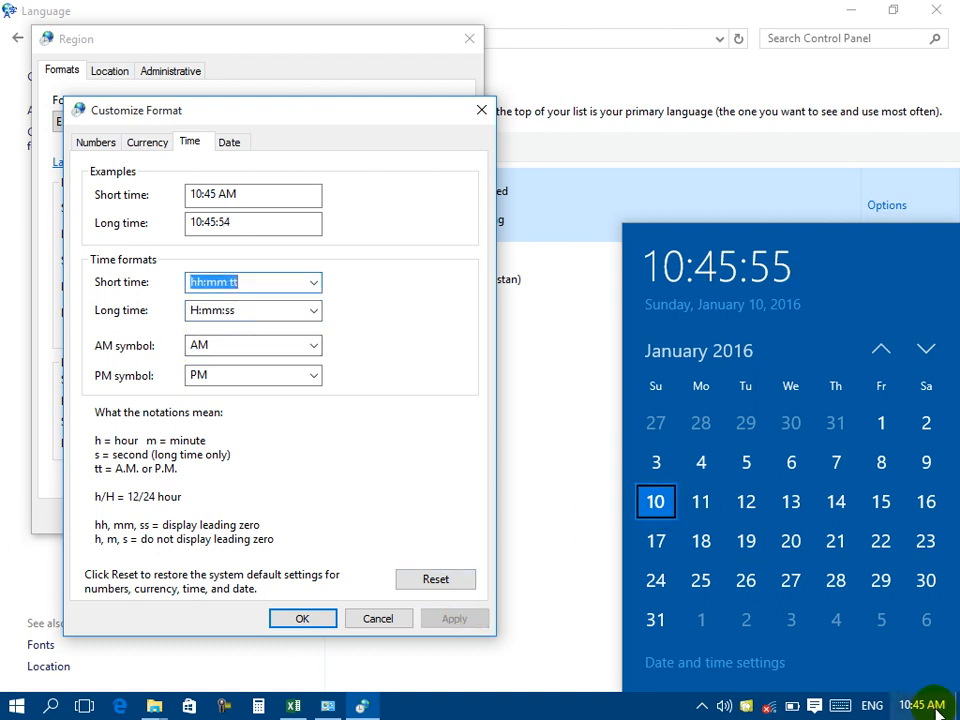
Step: Replace the AM symbol with the custom text Day and apply the change
click(314, 346)
key(BackSpace)
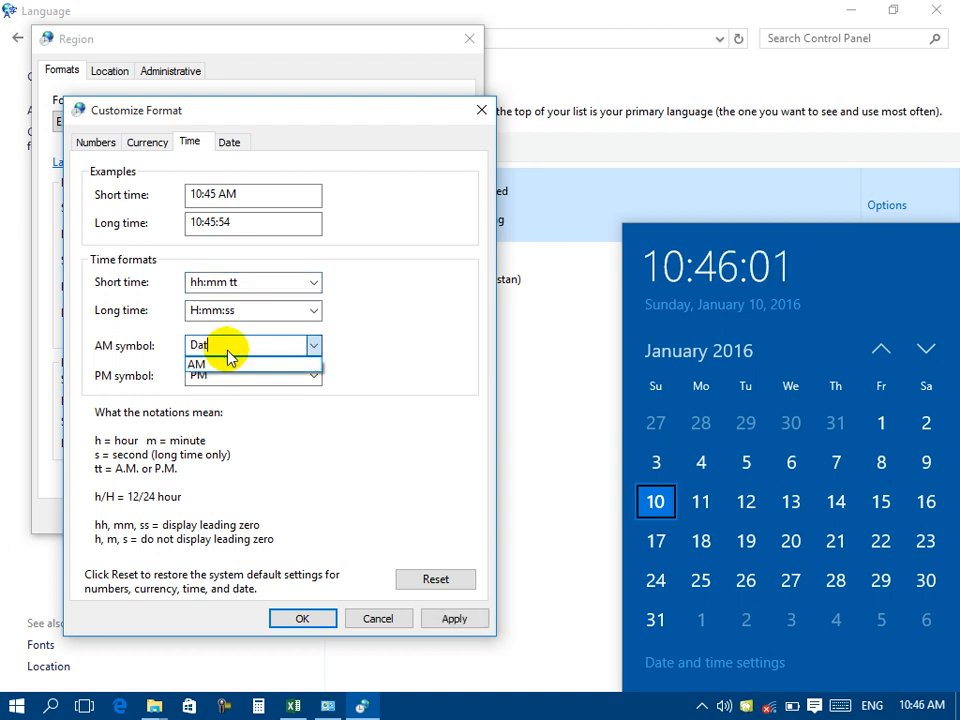
click(454, 620)
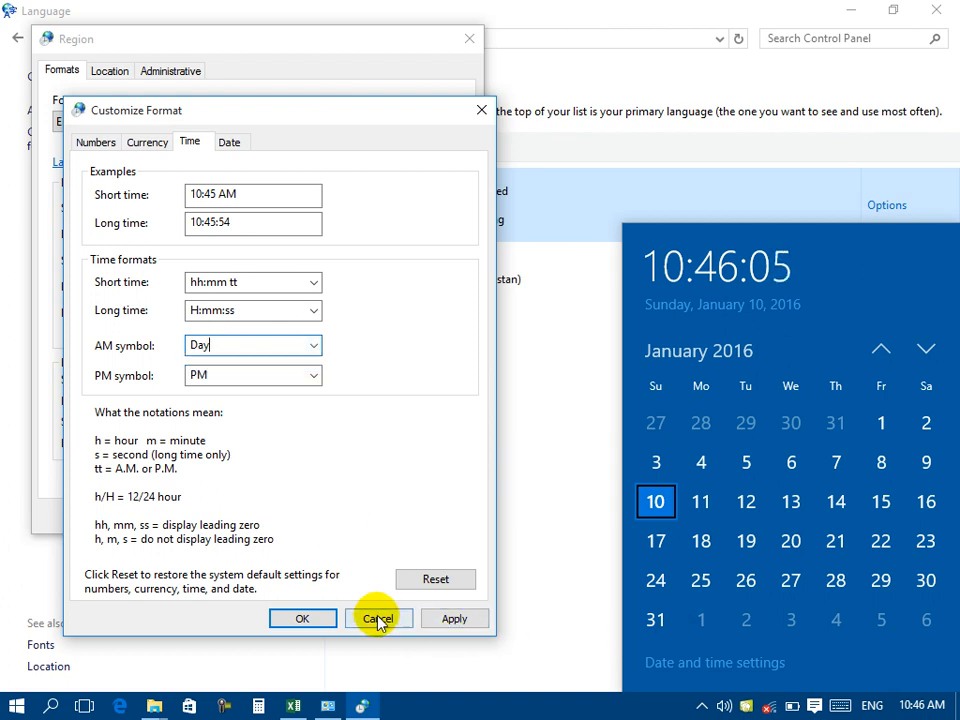
click(433, 620)
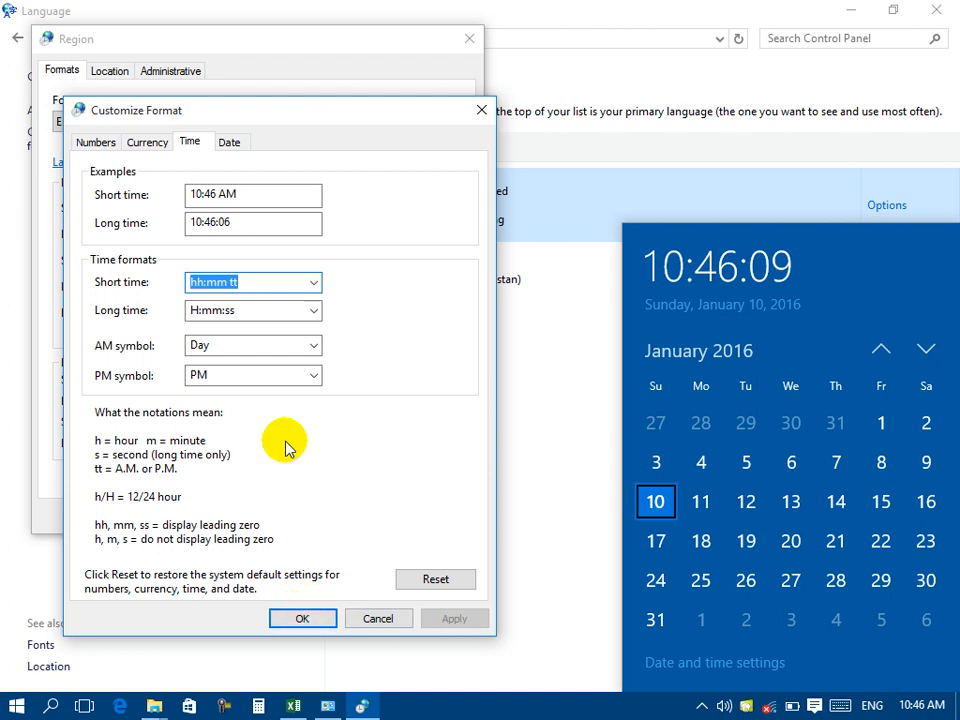
Step: Try the long time format h:mm:ss tt with the short time format hh:mm tt, applying each selection
click(313, 309)
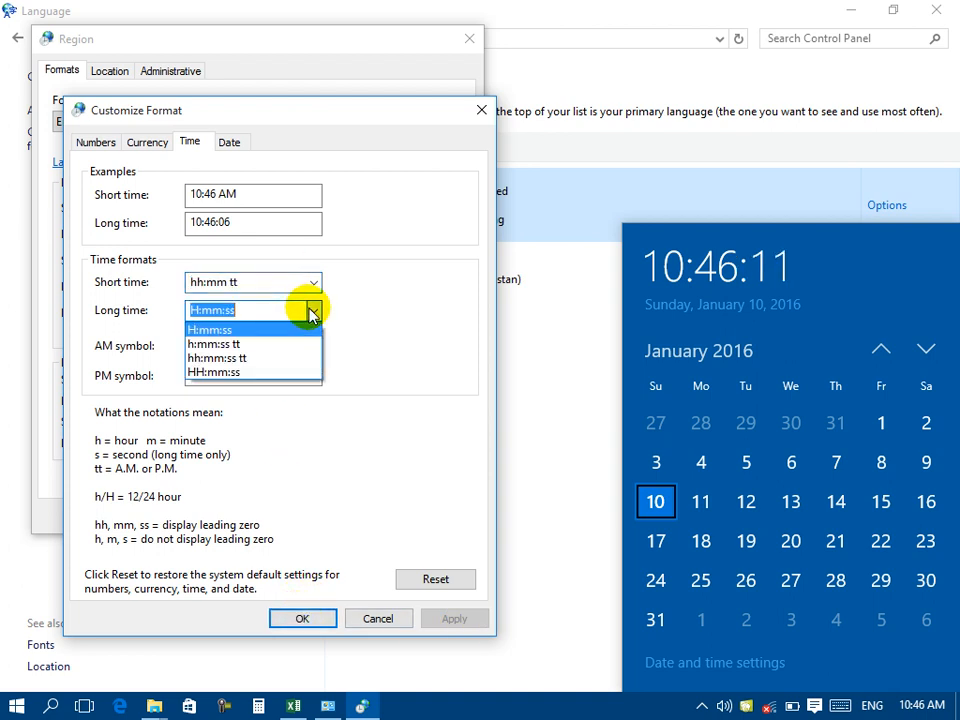
click(262, 343)
click(463, 622)
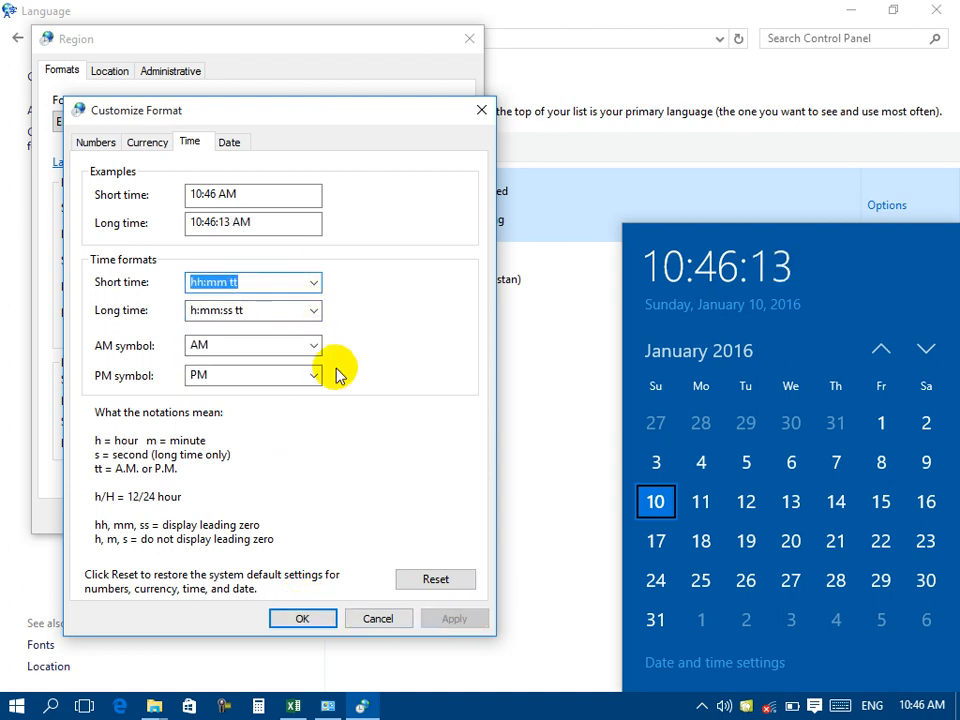
click(314, 282)
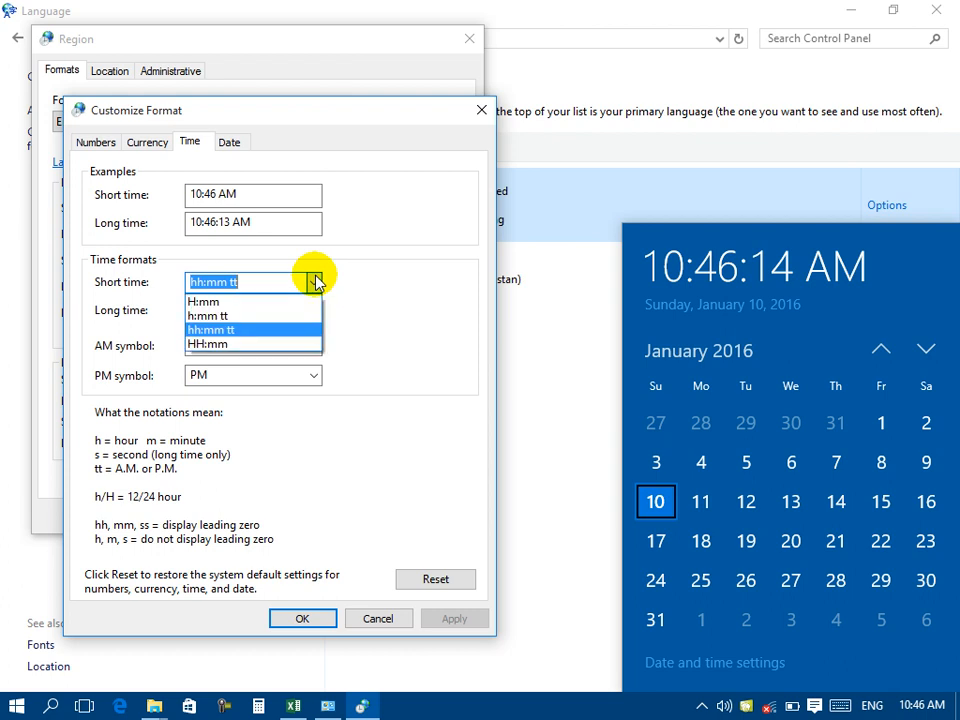
click(250, 336)
click(454, 618)
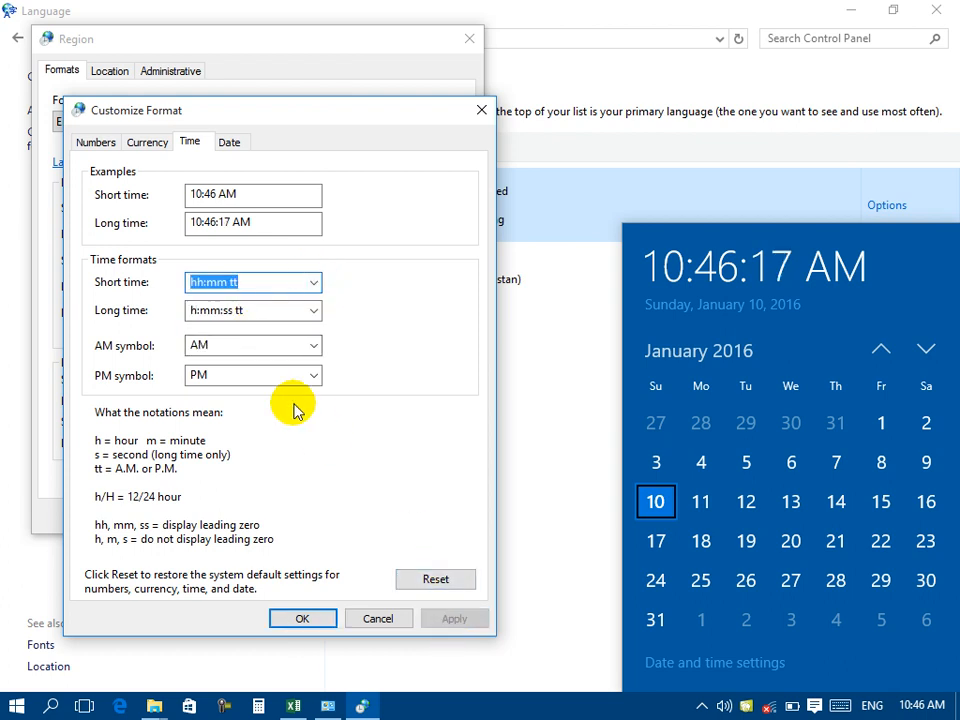
Step: Set the AM symbol to Day and the PM symbol to Night, applying each change
click(314, 345)
key(BackSpace)
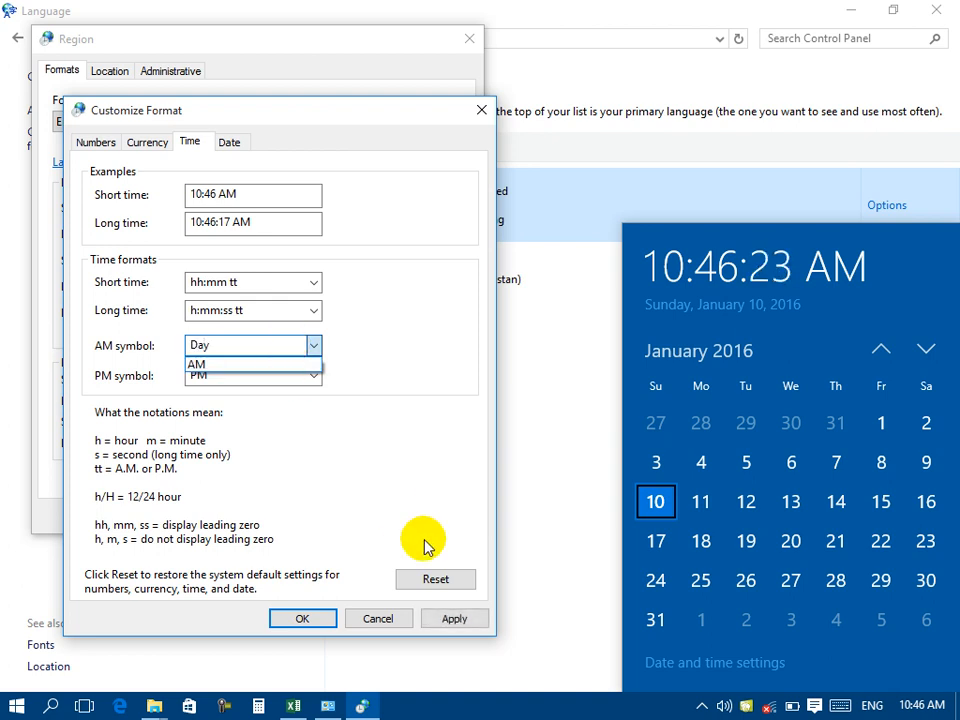
click(534, 356)
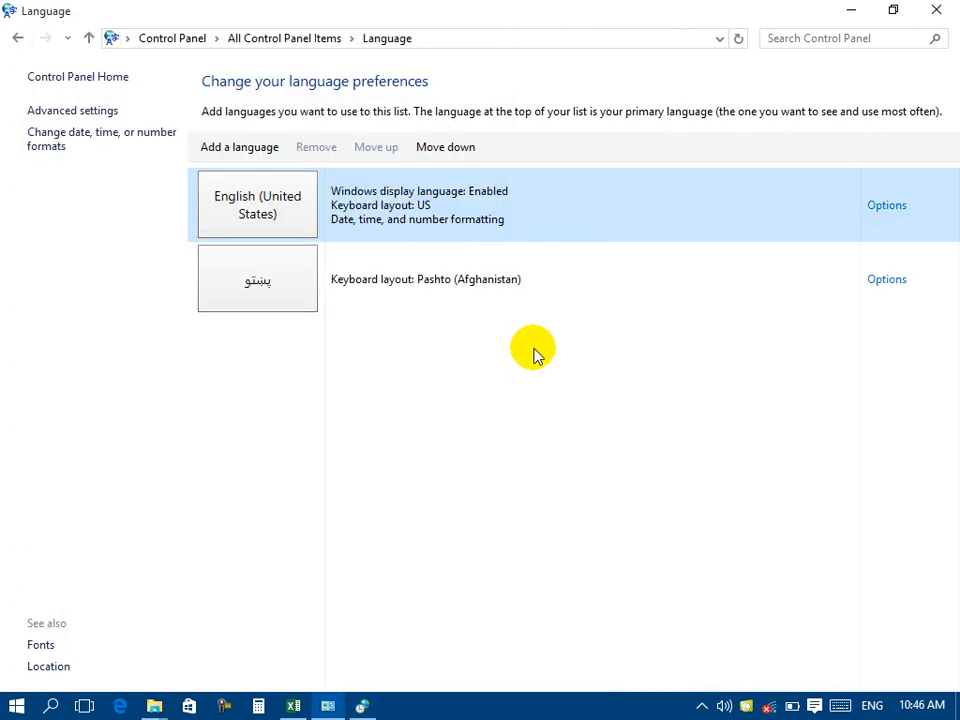
click(364, 707)
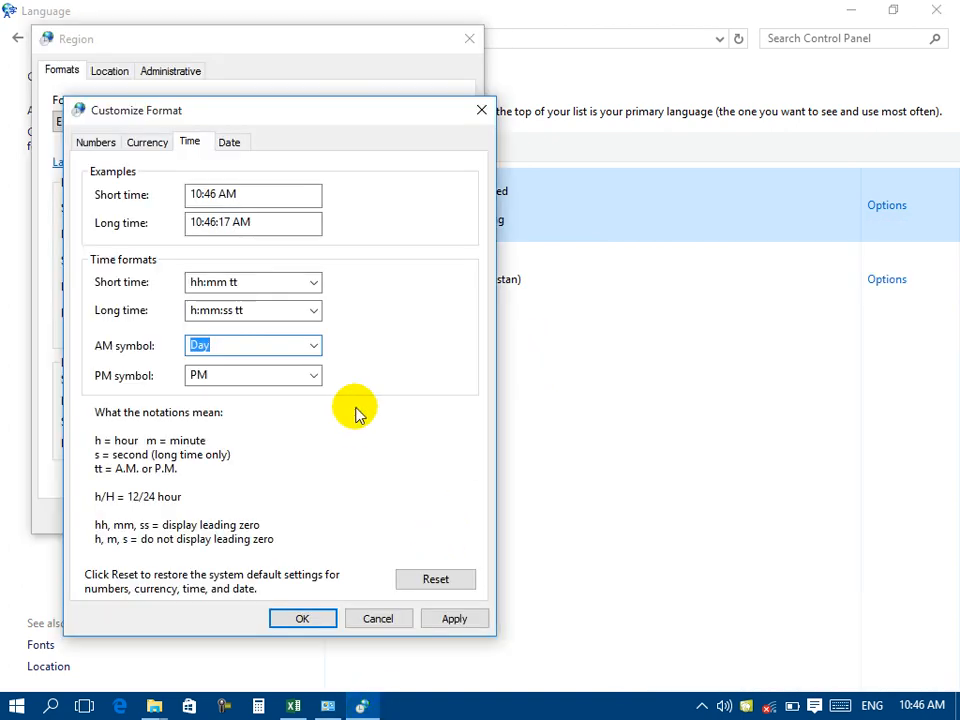
click(454, 622)
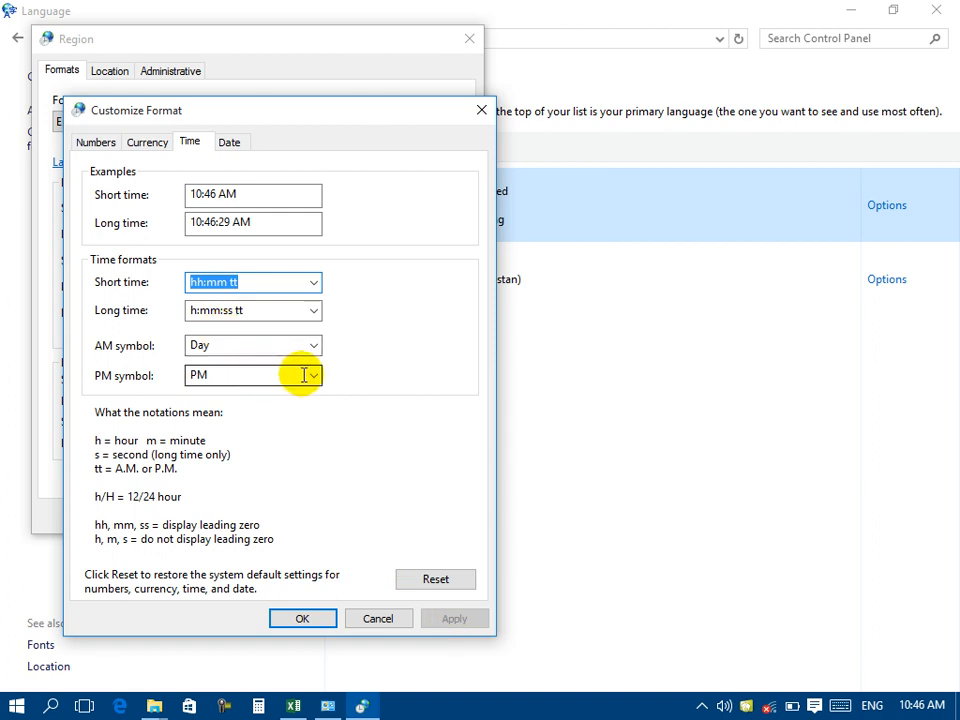
double_click(199, 375)
text(Night)
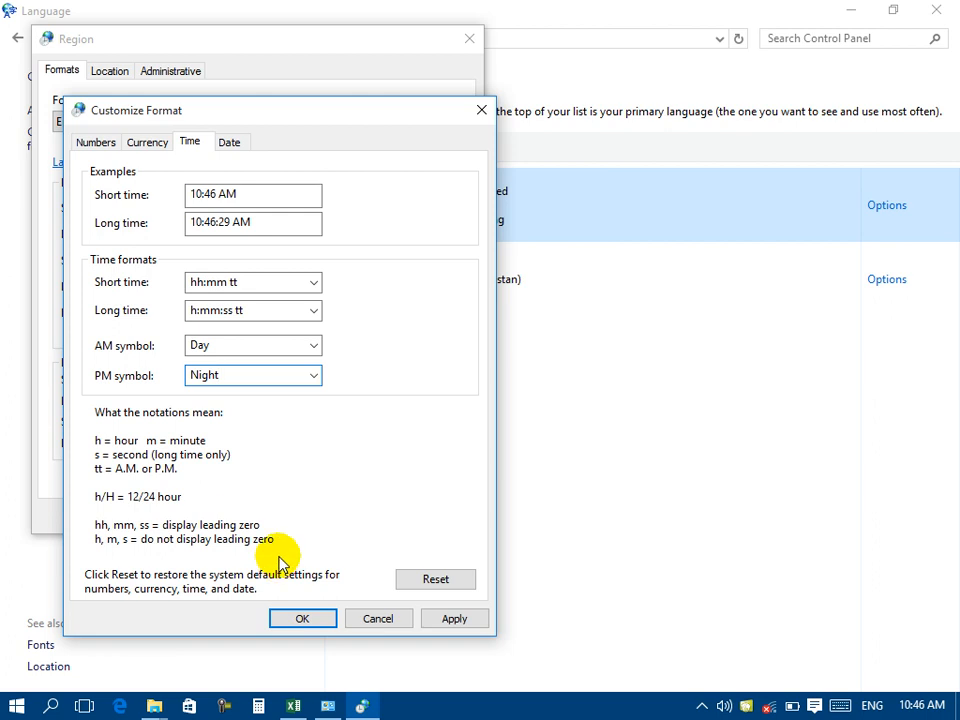
click(443, 627)
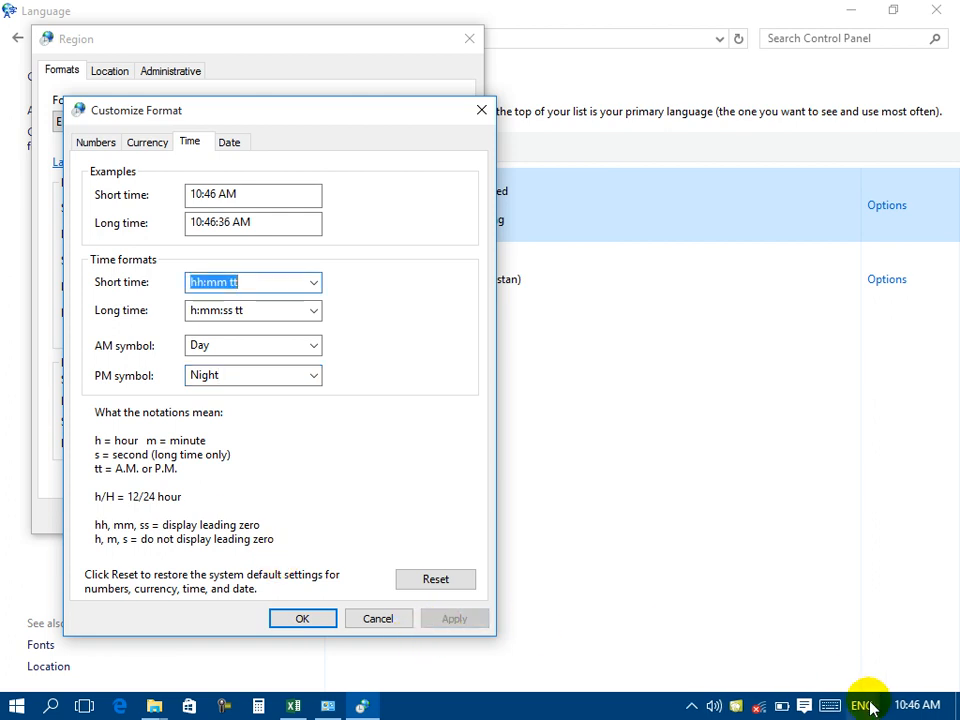
Step: Try the 24-hour short time format HH:mm and apply it
click(314, 282)
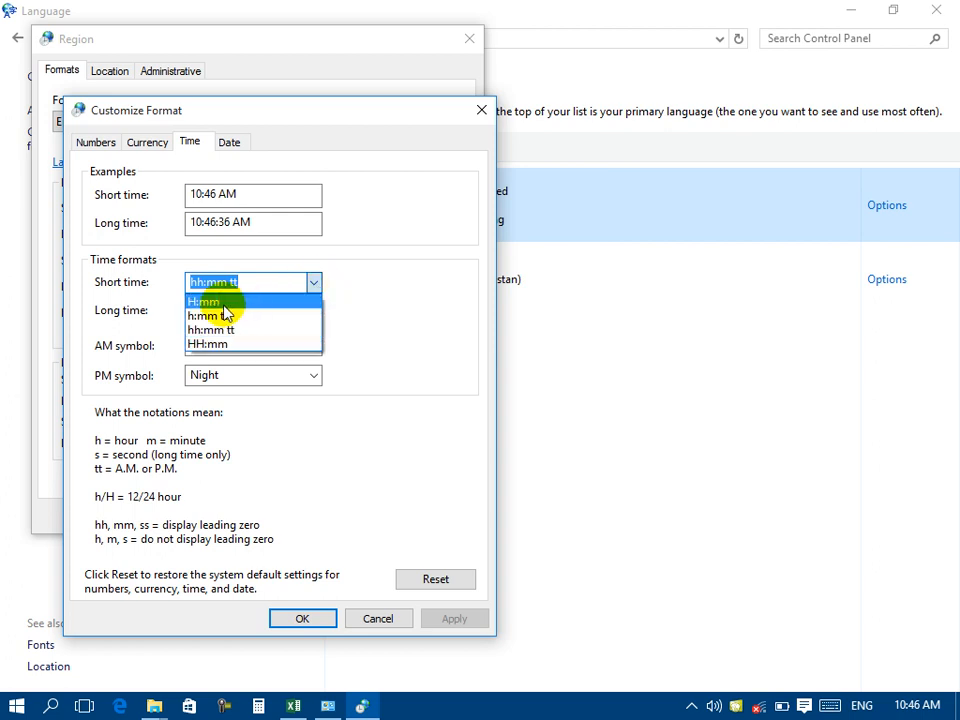
click(222, 344)
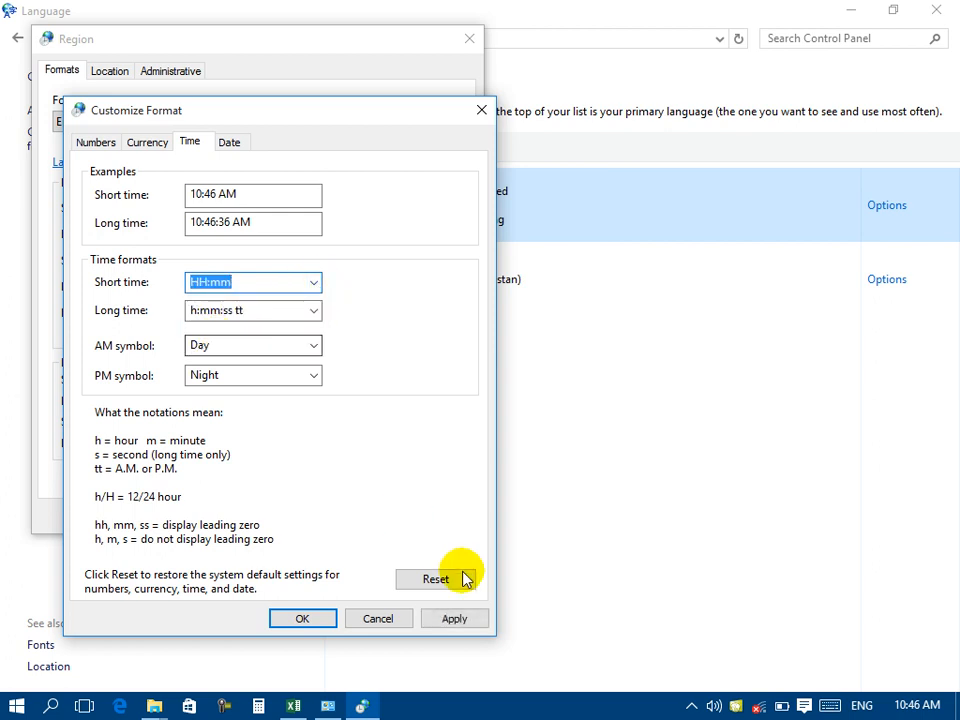
click(456, 620)
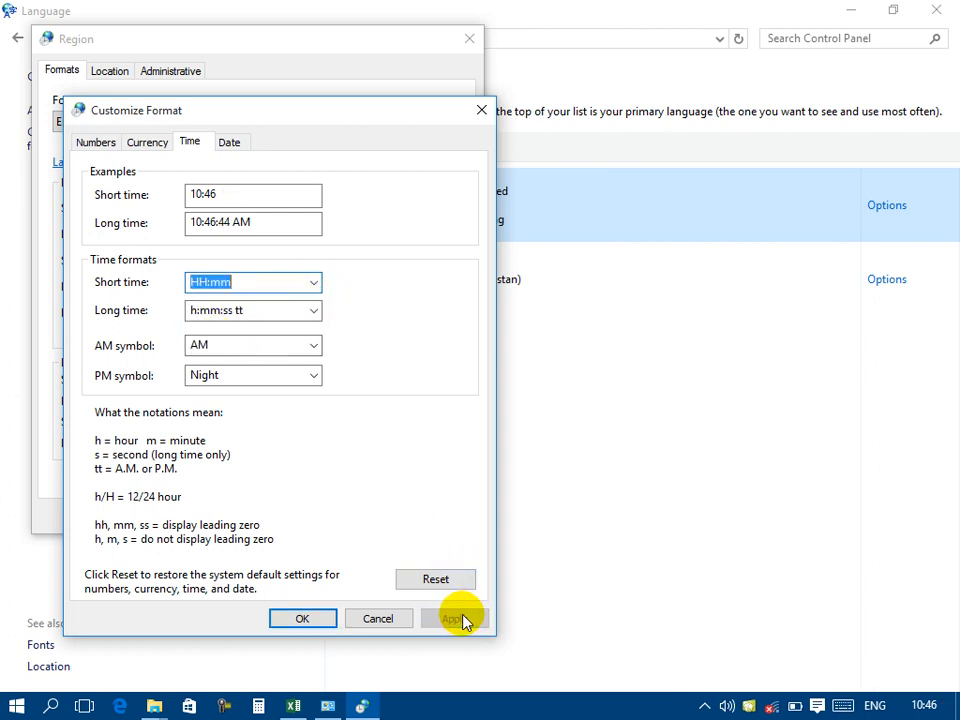
Step: Set the AM symbol to Day again and apply the change
click(314, 345)
click(314, 345)
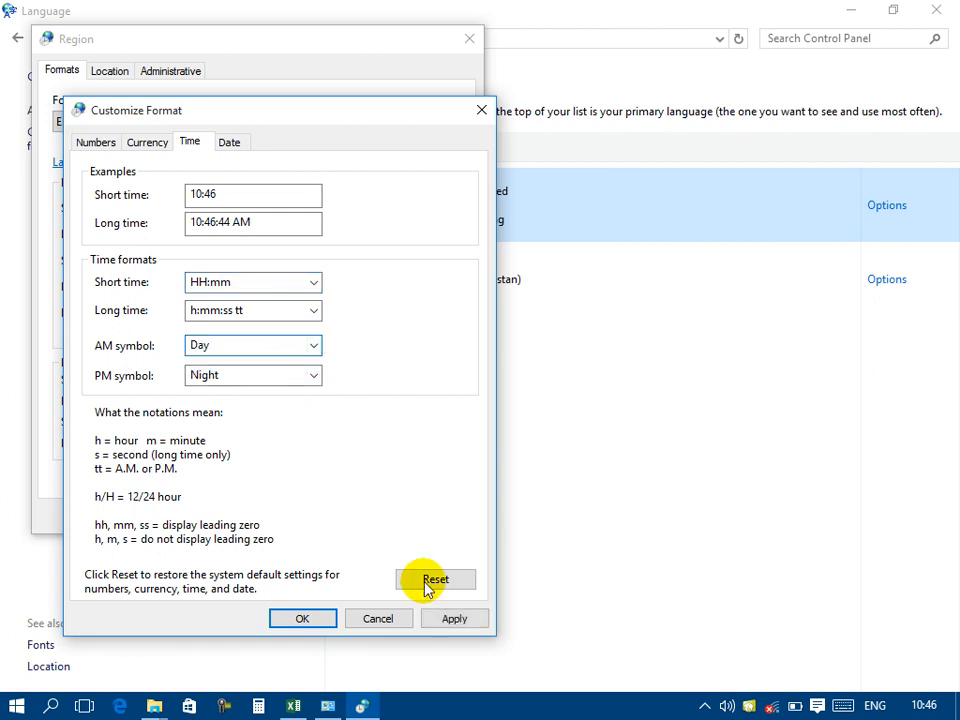
click(443, 615)
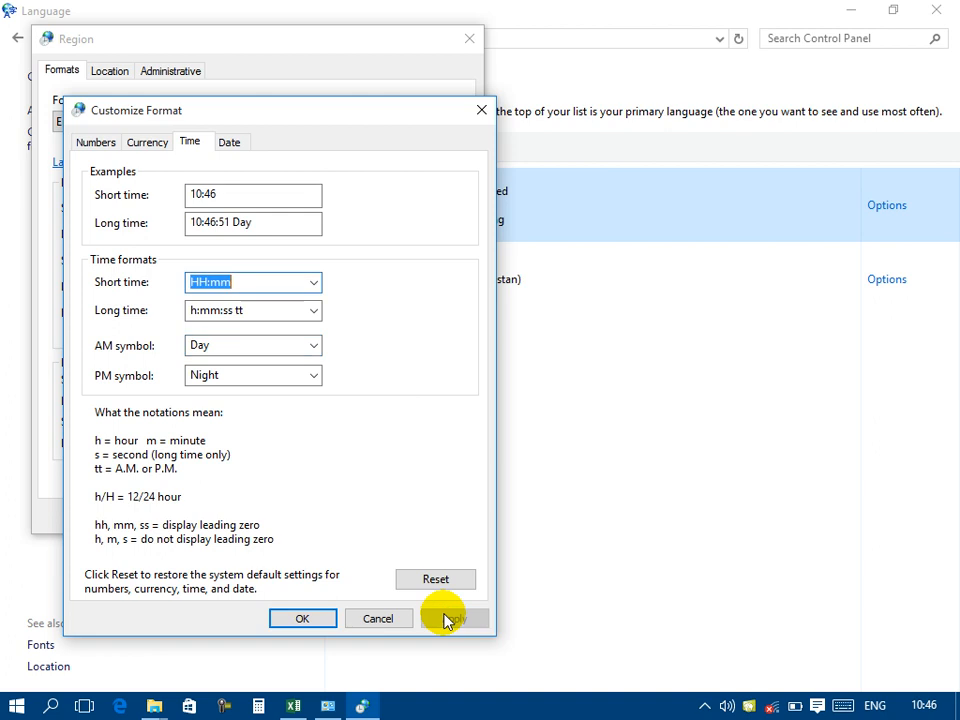
Step: Set the long time format to hh:mm:ss tt and the short time format to h:mm tt, applying each change
click(314, 310)
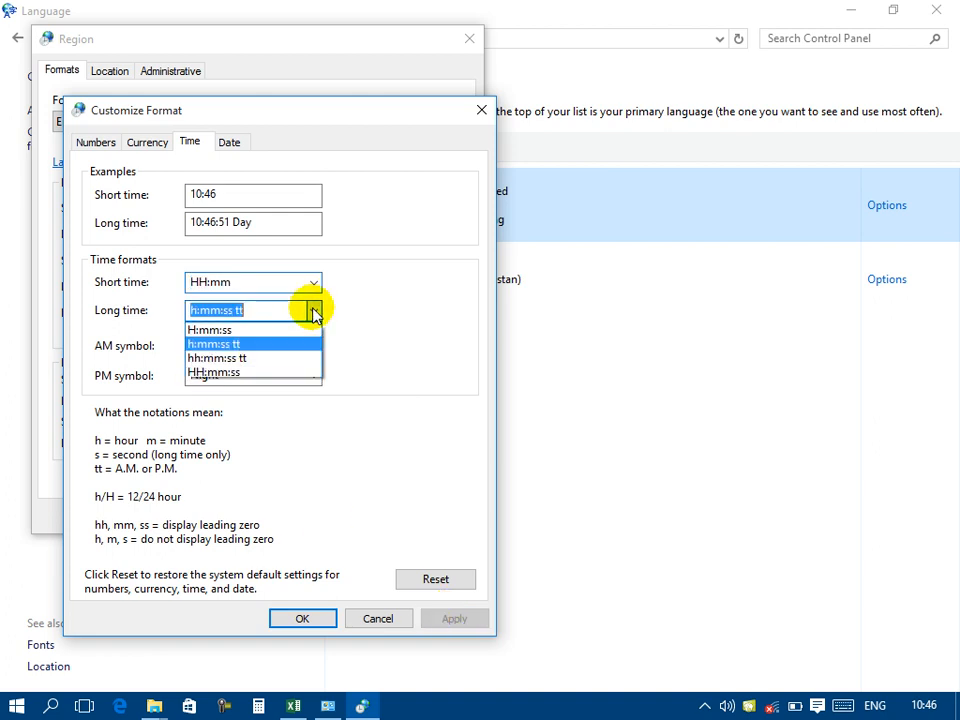
click(261, 358)
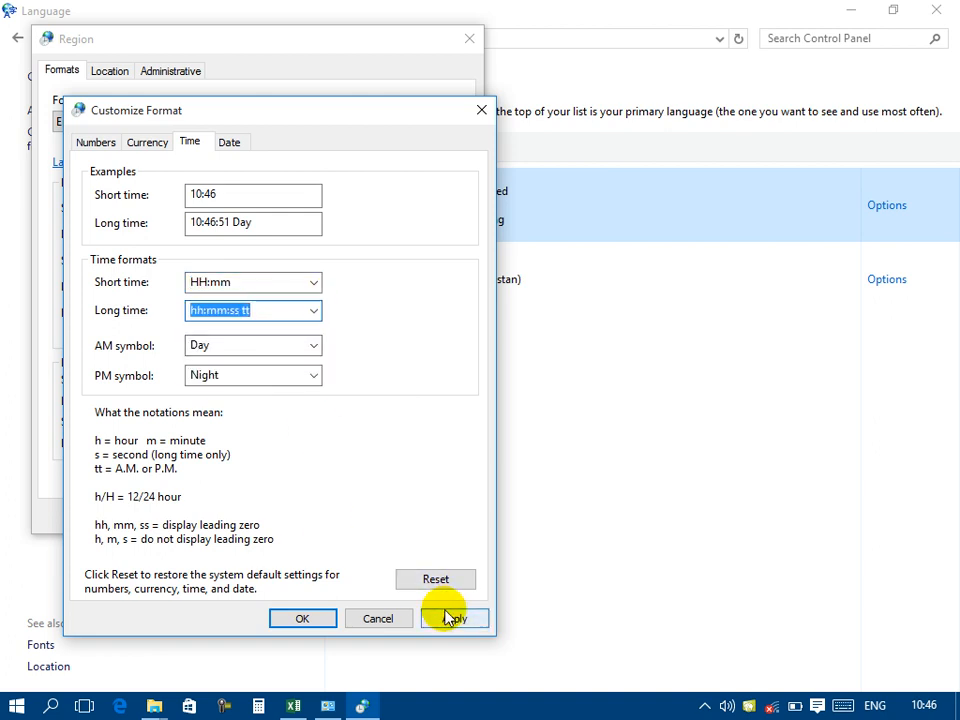
click(450, 619)
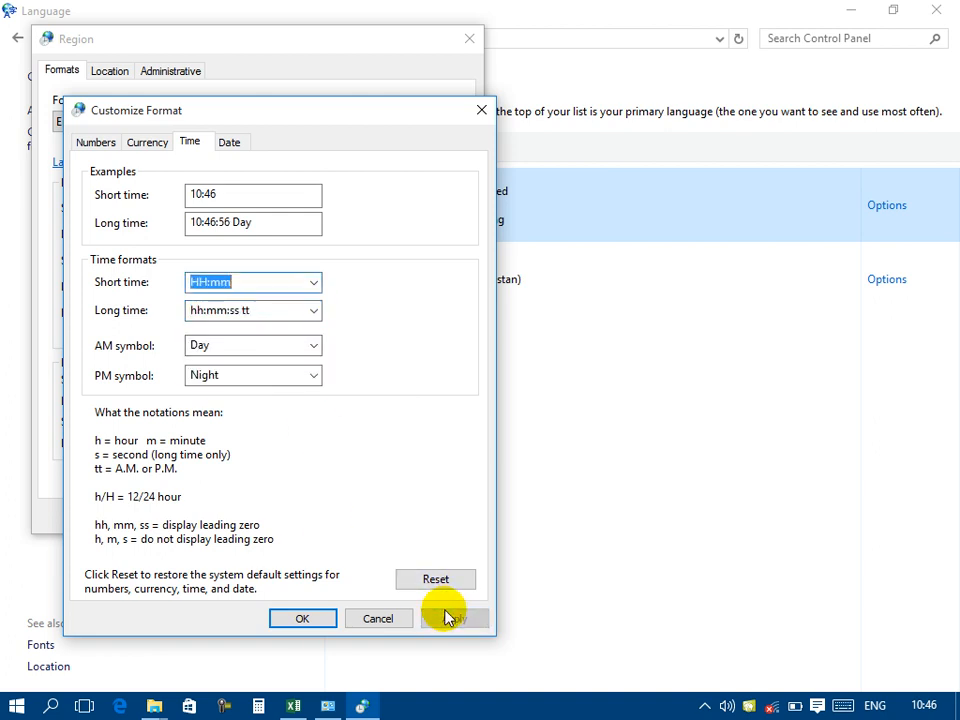
click(313, 283)
click(270, 314)
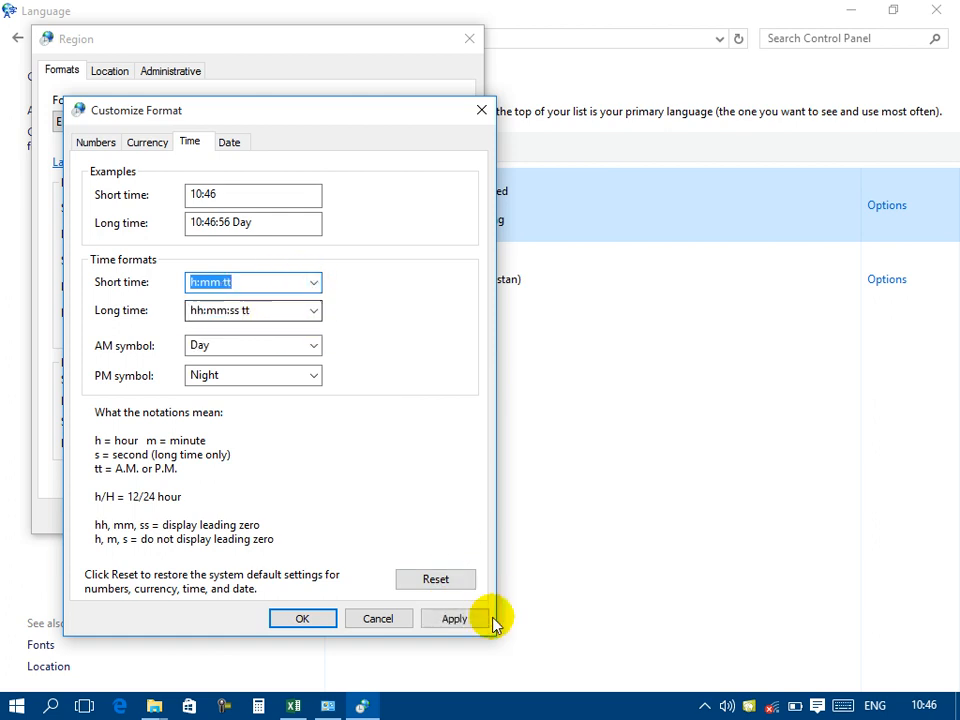
click(463, 620)
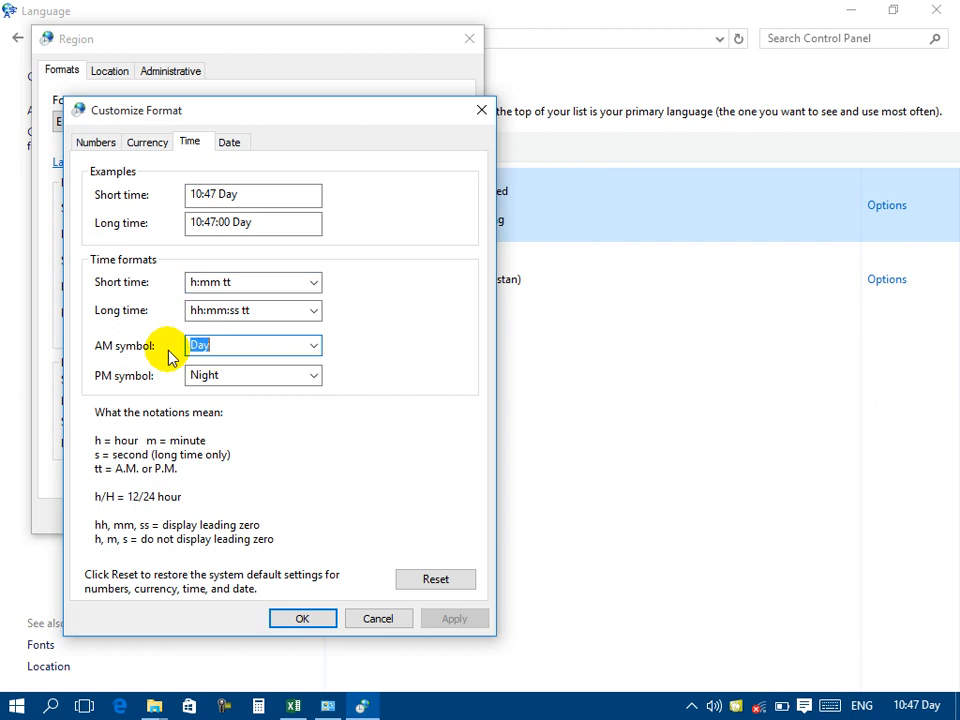
Step: Check the custom PM symbol, reselect Day as the AM symbol from its available options, and apply it
double_click(215, 372)
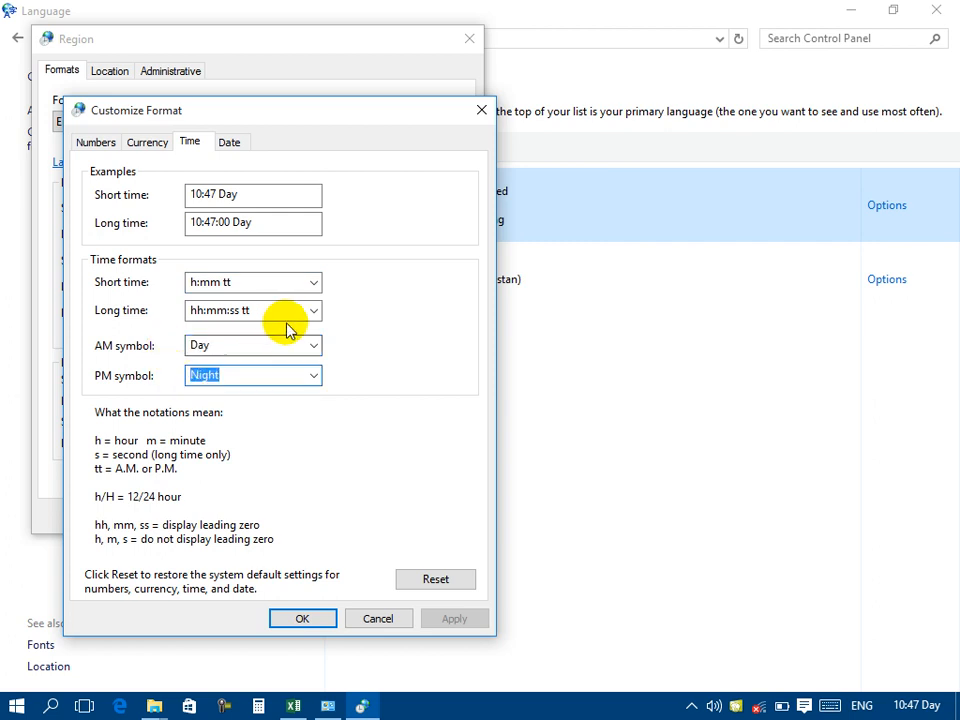
click(314, 345)
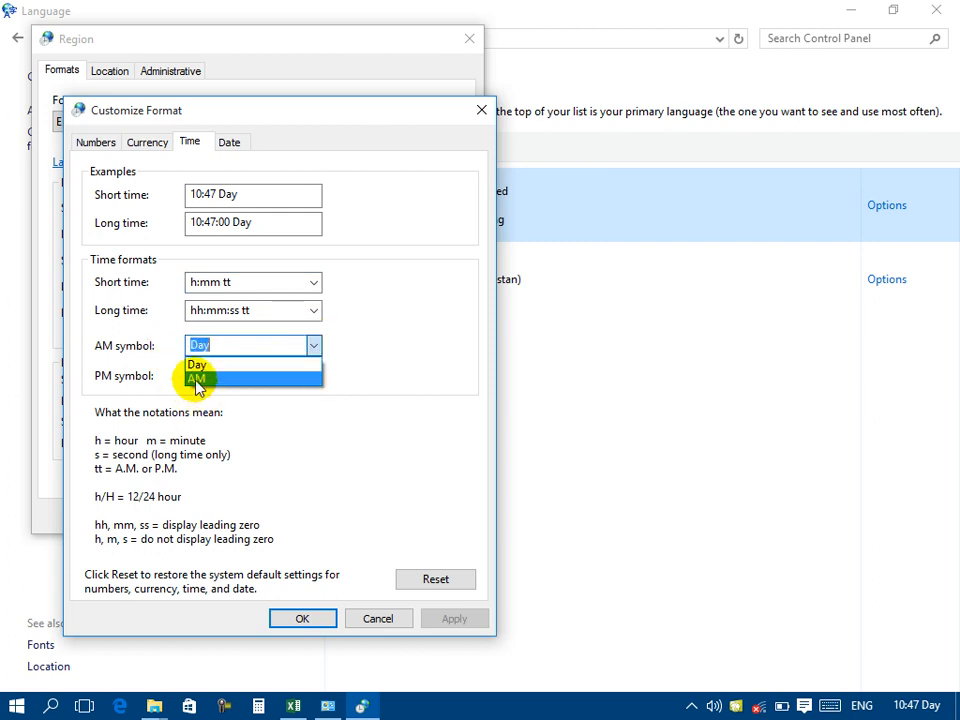
click(212, 365)
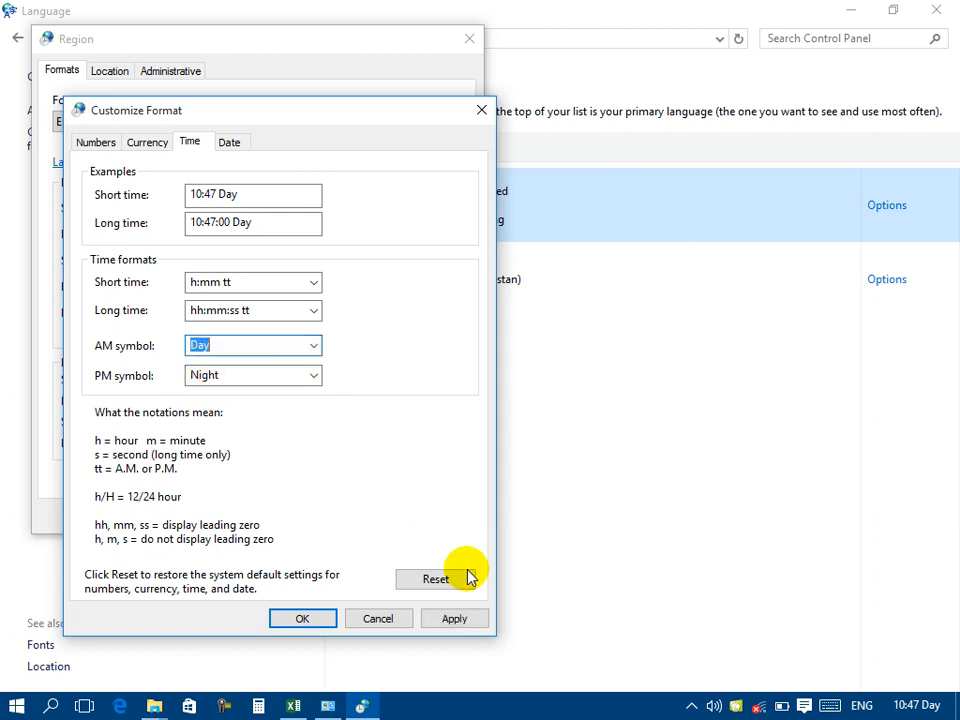
click(454, 619)
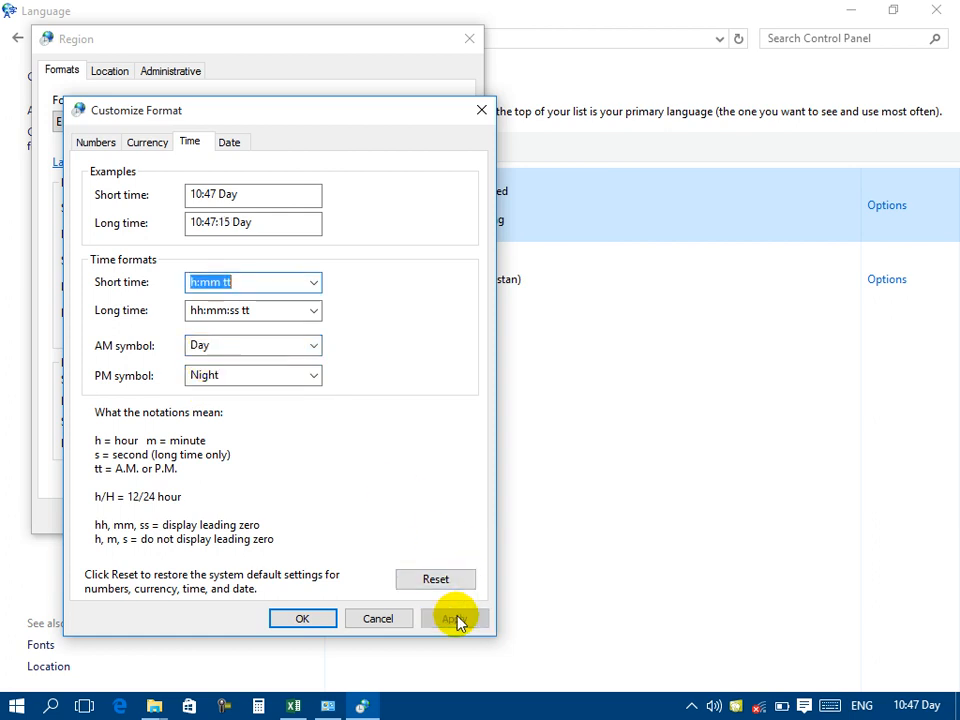
Step: Select M/d/yyyy as the short date format in the date settings and confirm the customized formats
click(232, 143)
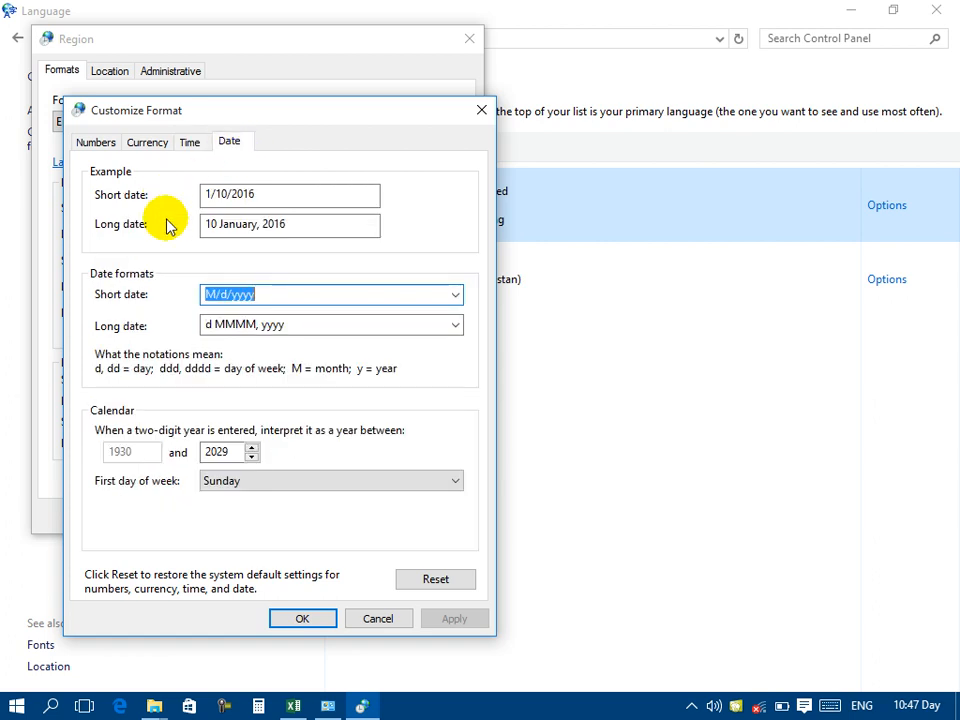
drag(257, 197, 137, 199)
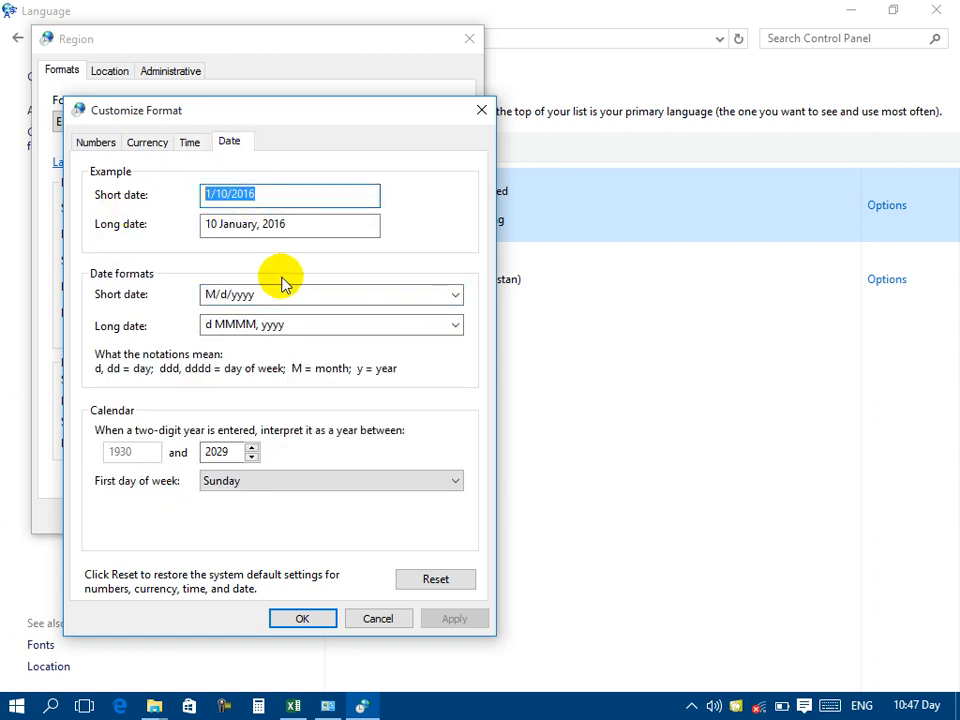
click(455, 296)
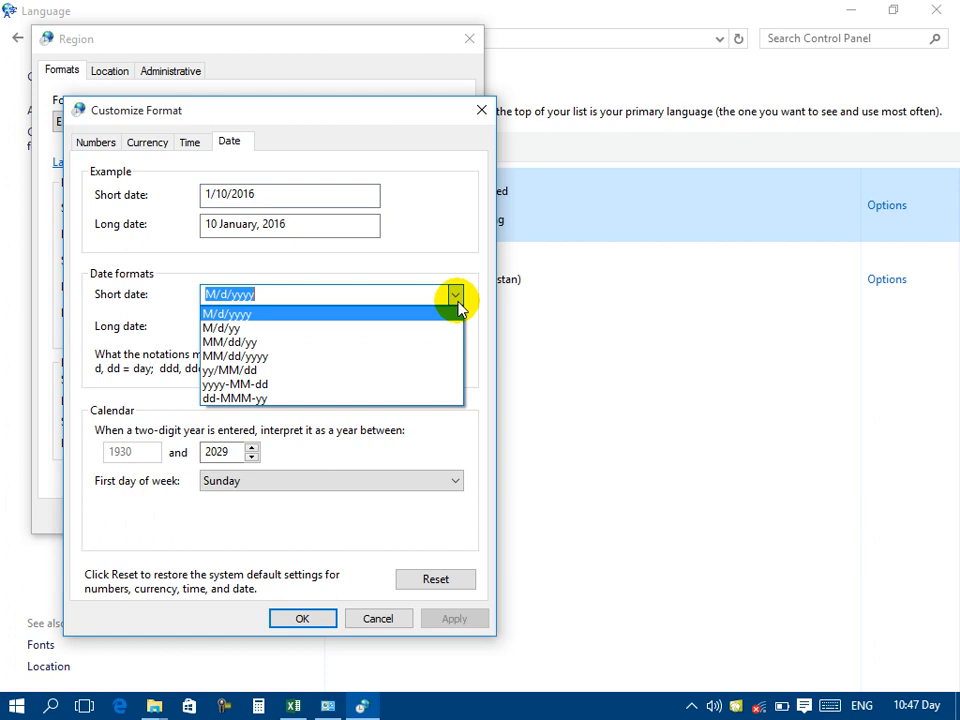
click(296, 314)
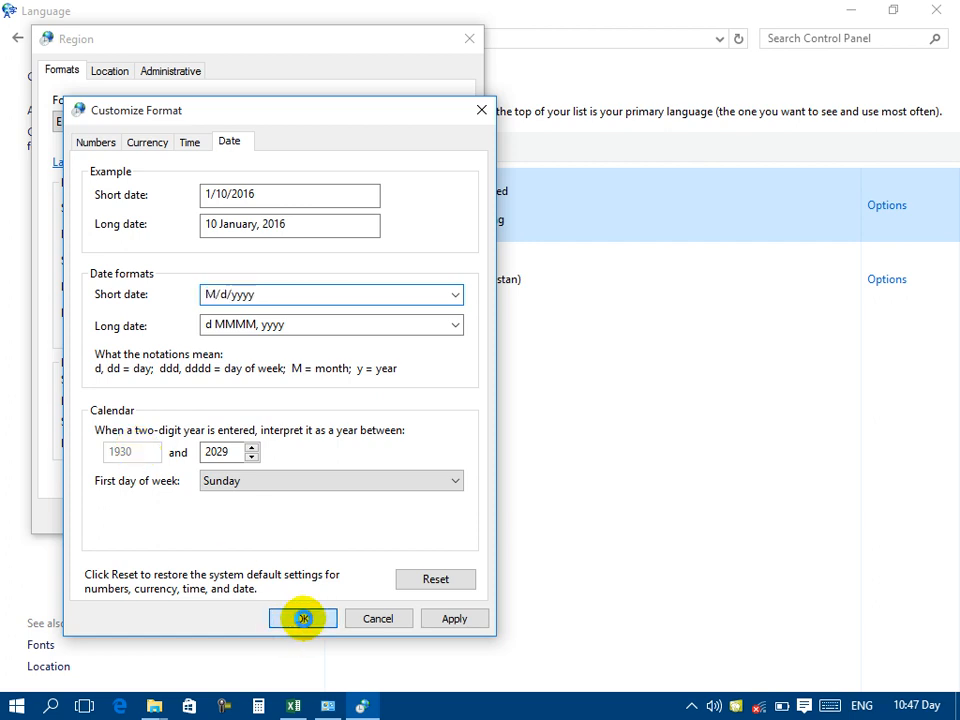
click(302, 618)
Step: Switch to the Excel workbook and enter the date 1/10/2016 in cell F7
click(295, 705)
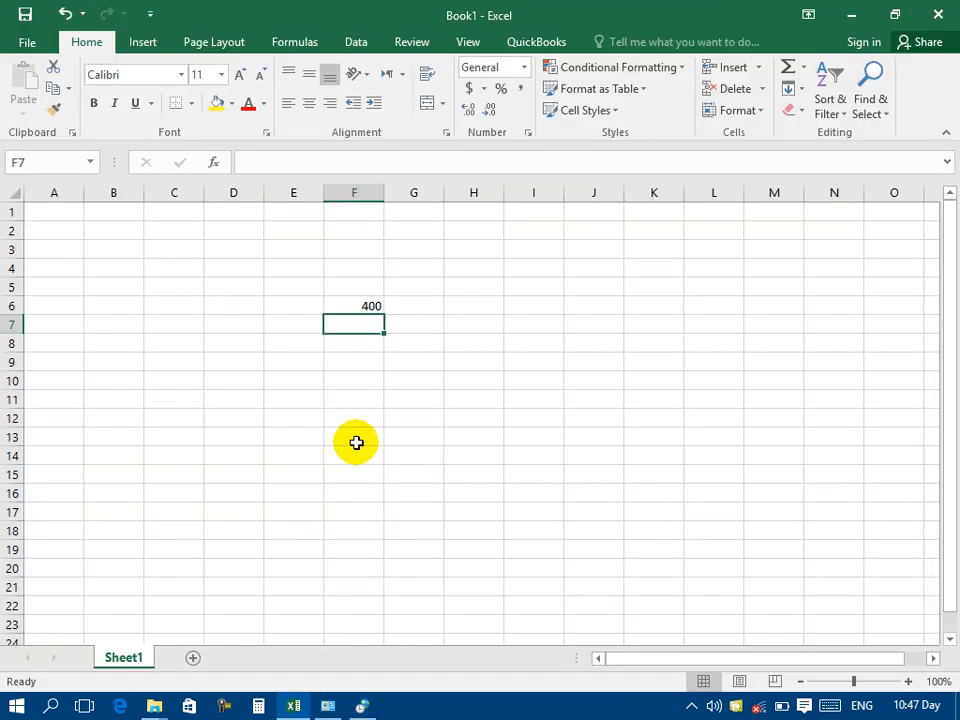
text(1/1)
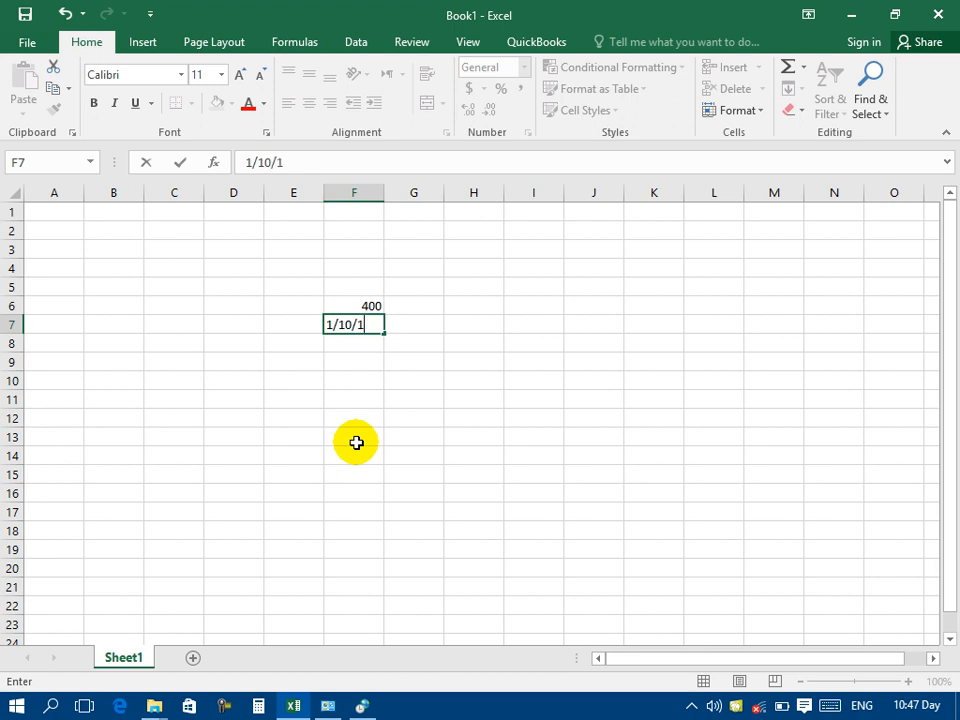
text(0/2016)
key(Return)
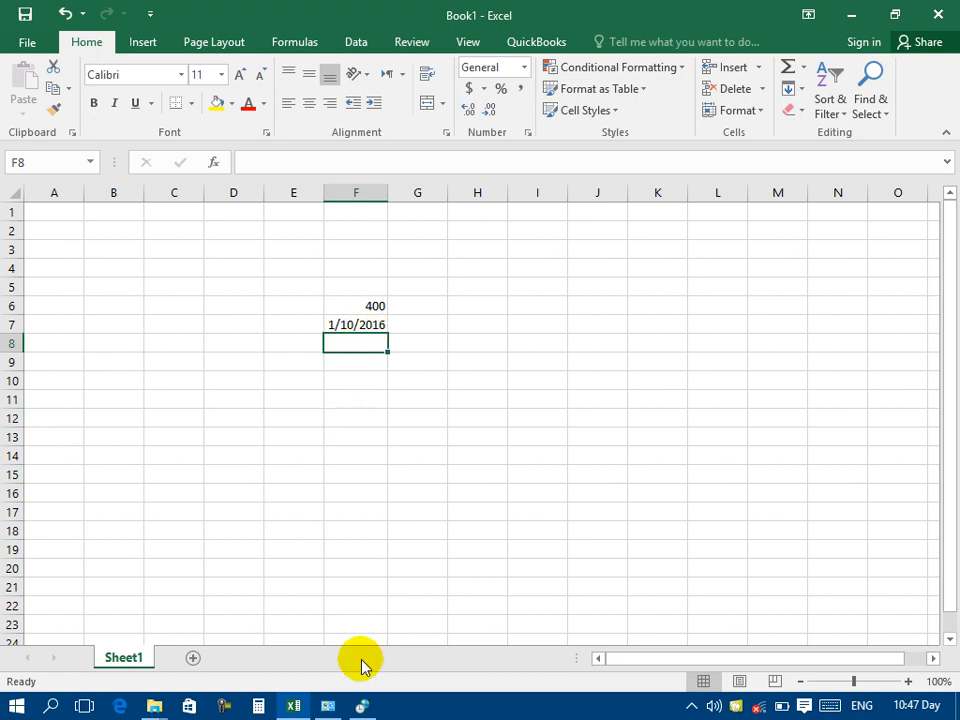
Step: Return to the Region date customization and raise the upper limit for interpreting two-digit years to 2044
click(362, 705)
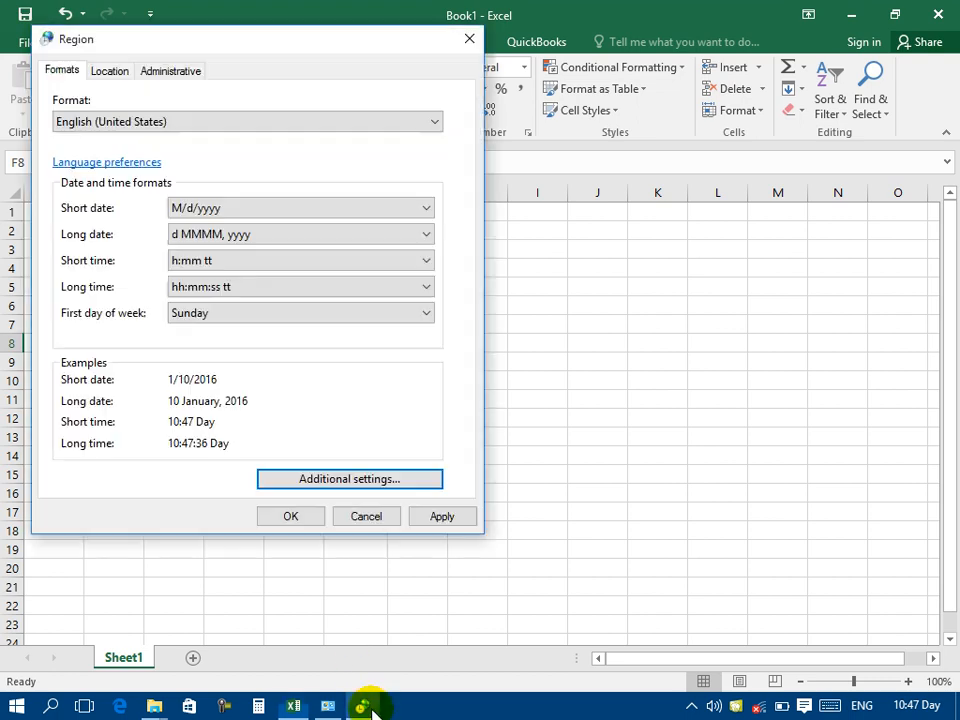
click(302, 482)
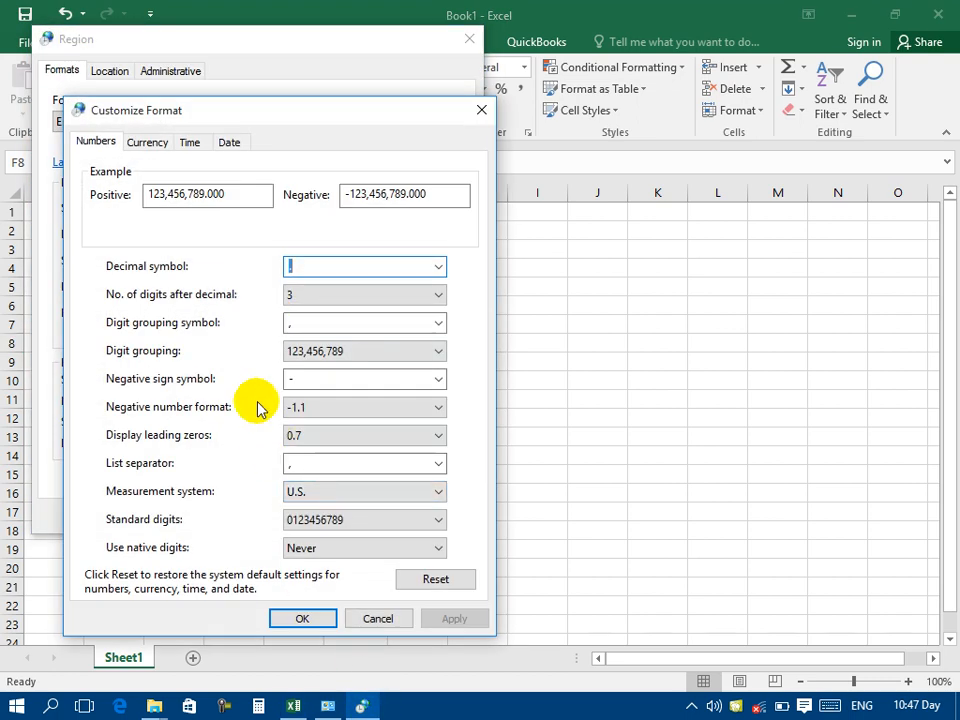
click(229, 142)
click(252, 448)
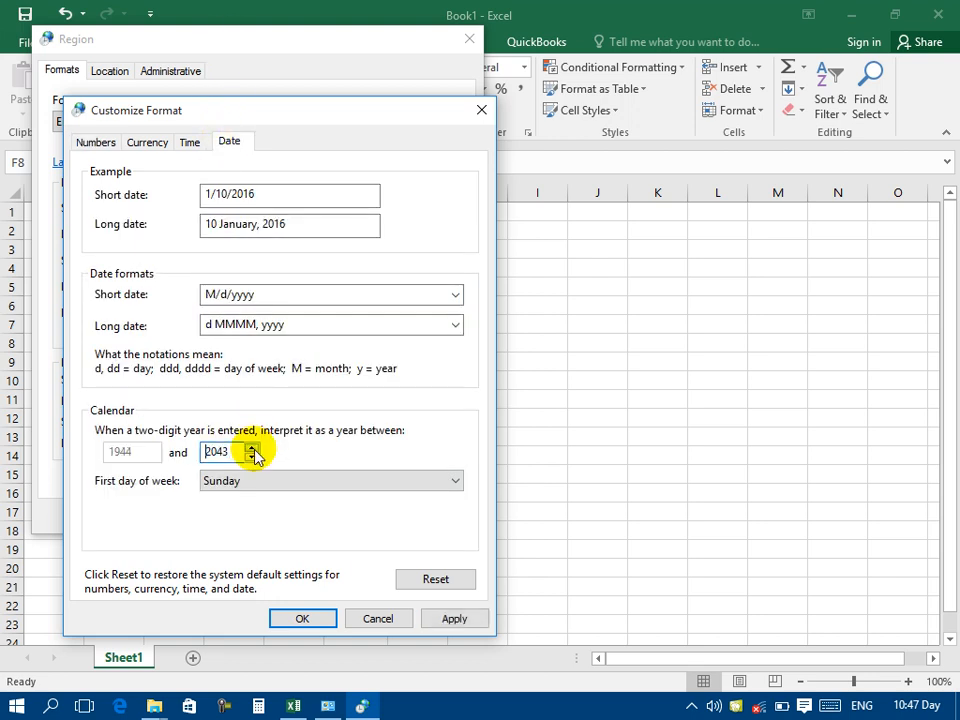
click(252, 448)
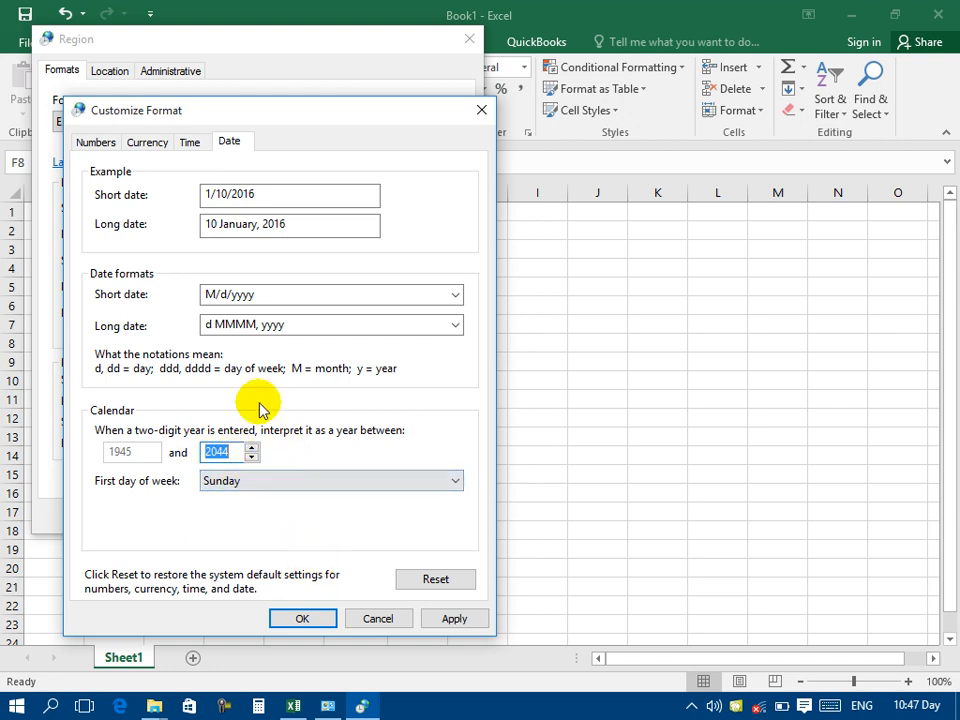
Step: Choose Sunday as the first day of the week, then apply and confirm the customized date settings
click(252, 484)
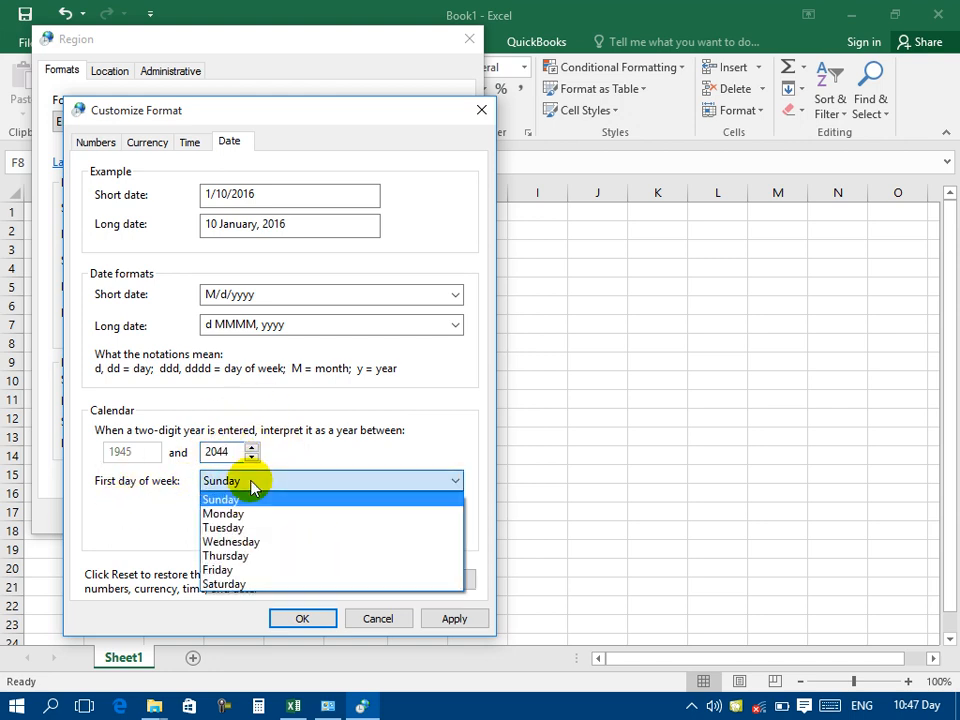
click(248, 499)
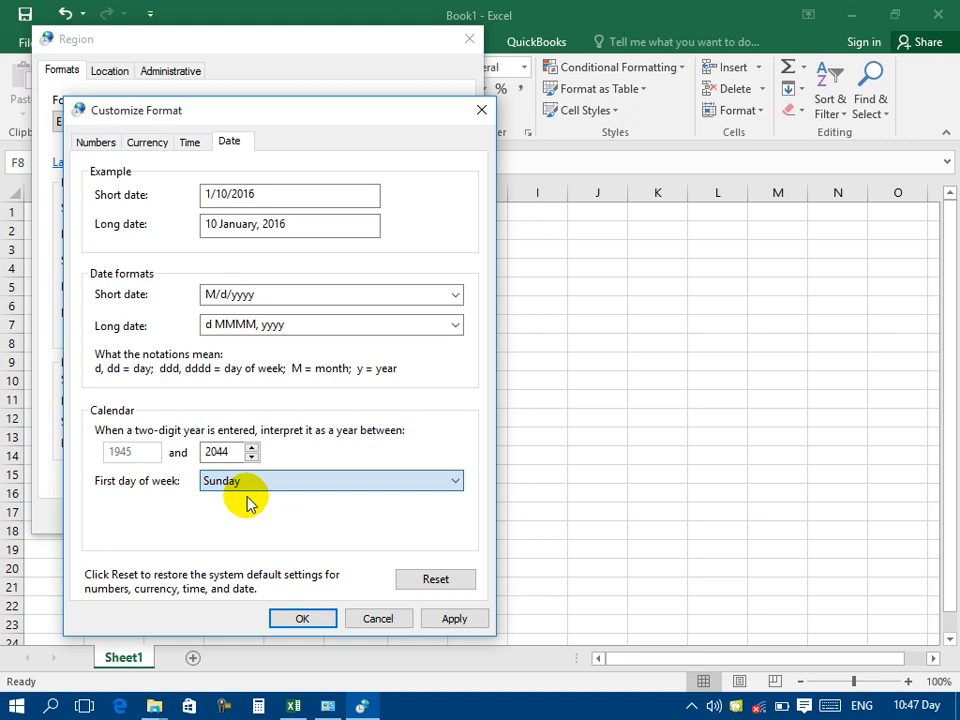
click(454, 619)
click(301, 618)
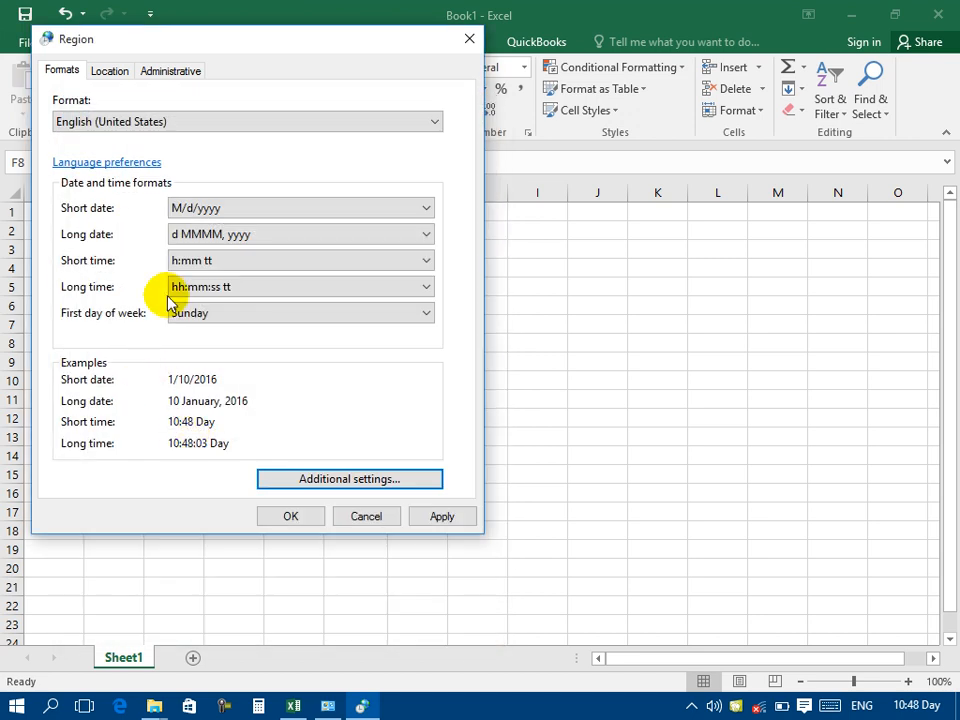
Step: Select United States as the home location in the Region location settings and apply it
click(112, 74)
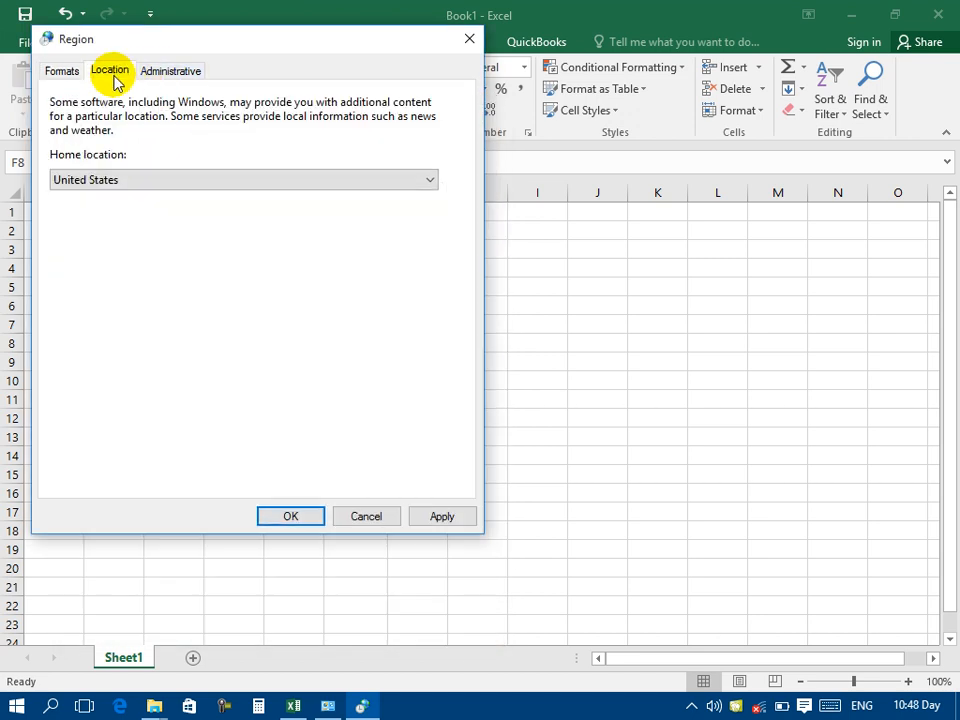
click(99, 186)
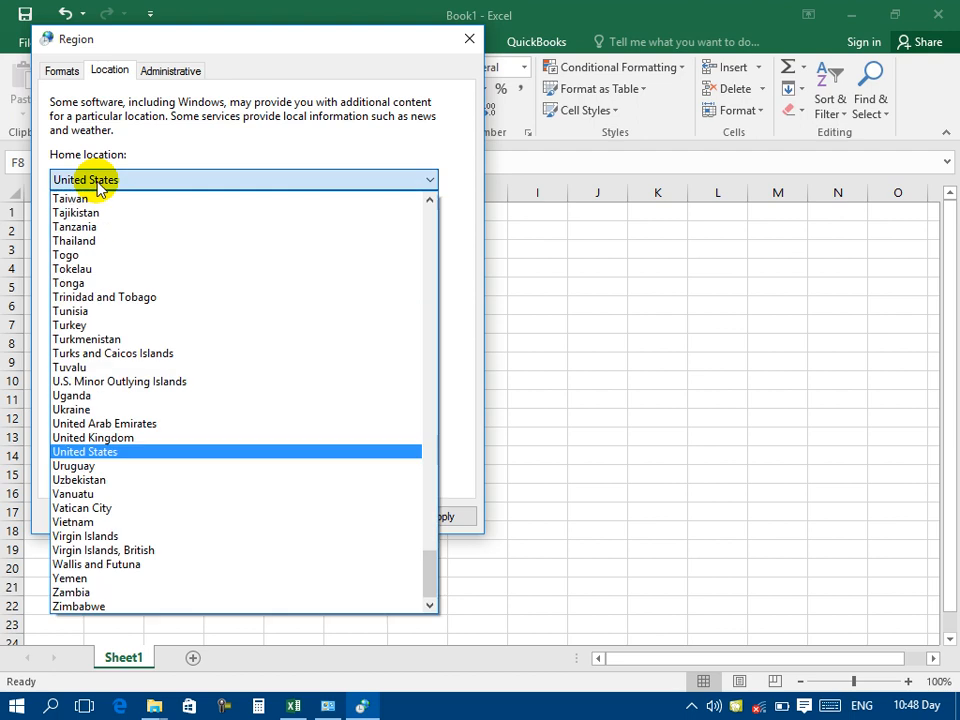
click(101, 452)
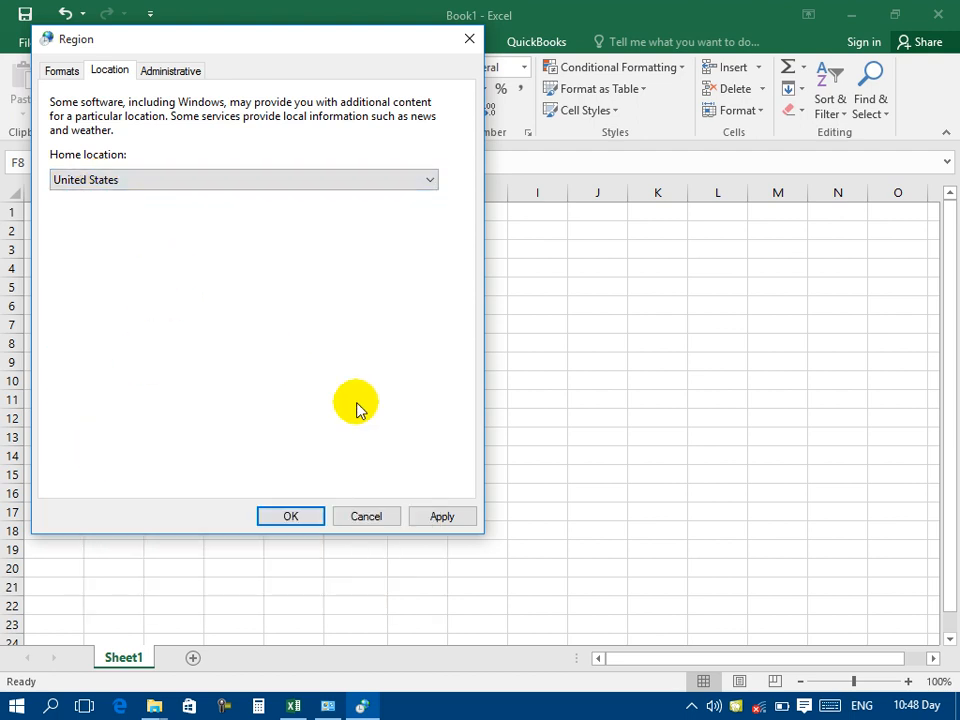
click(442, 514)
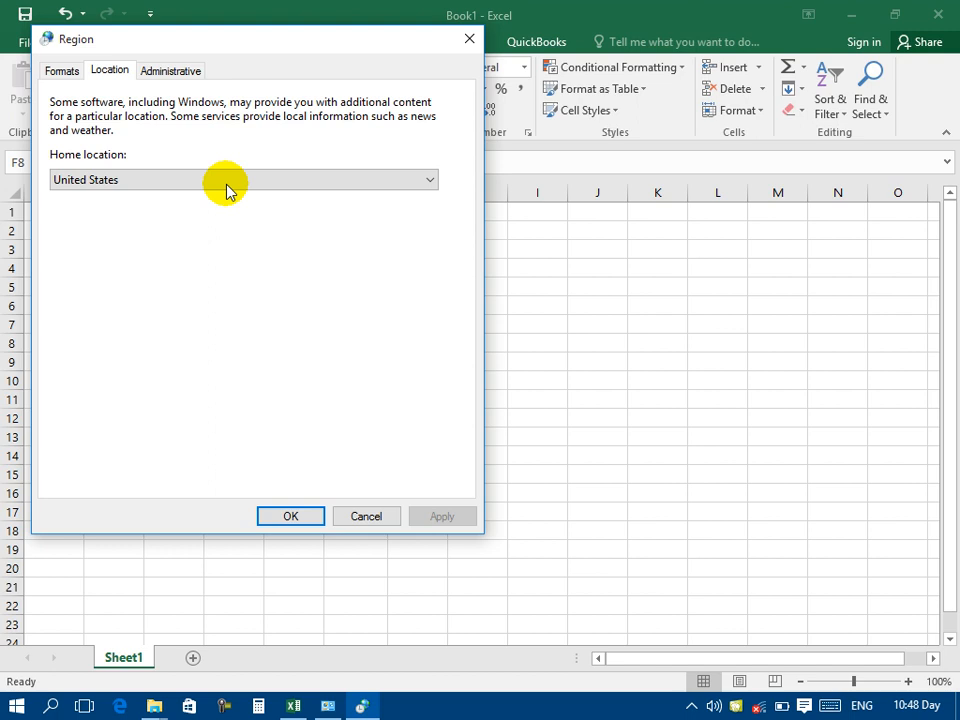
Step: Copy the current international settings to new user accounts from the Region administrative settings
click(172, 74)
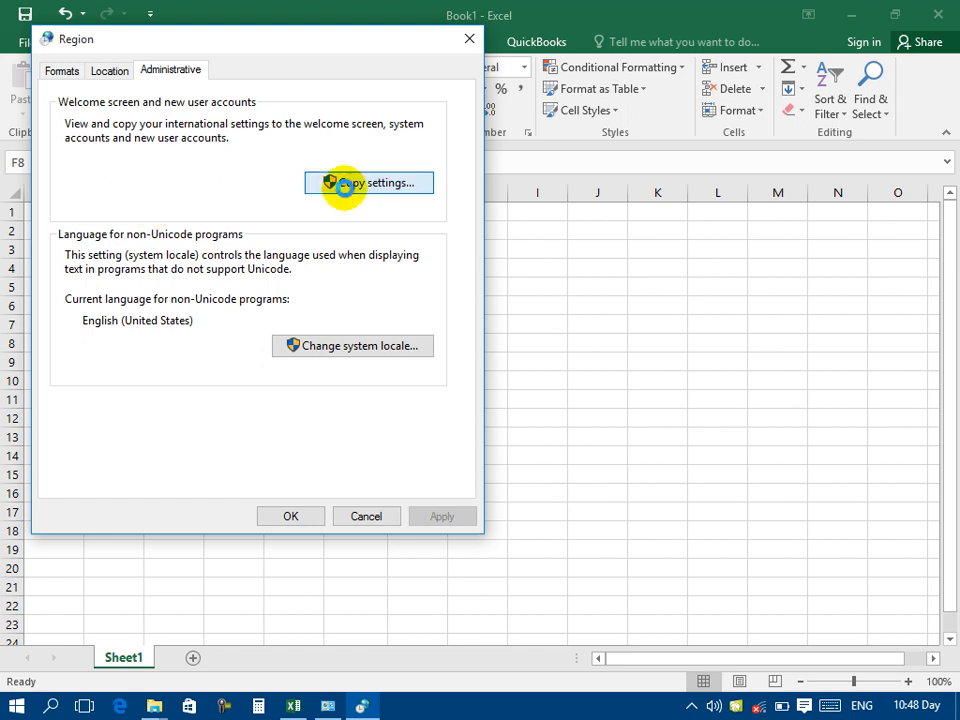
click(344, 185)
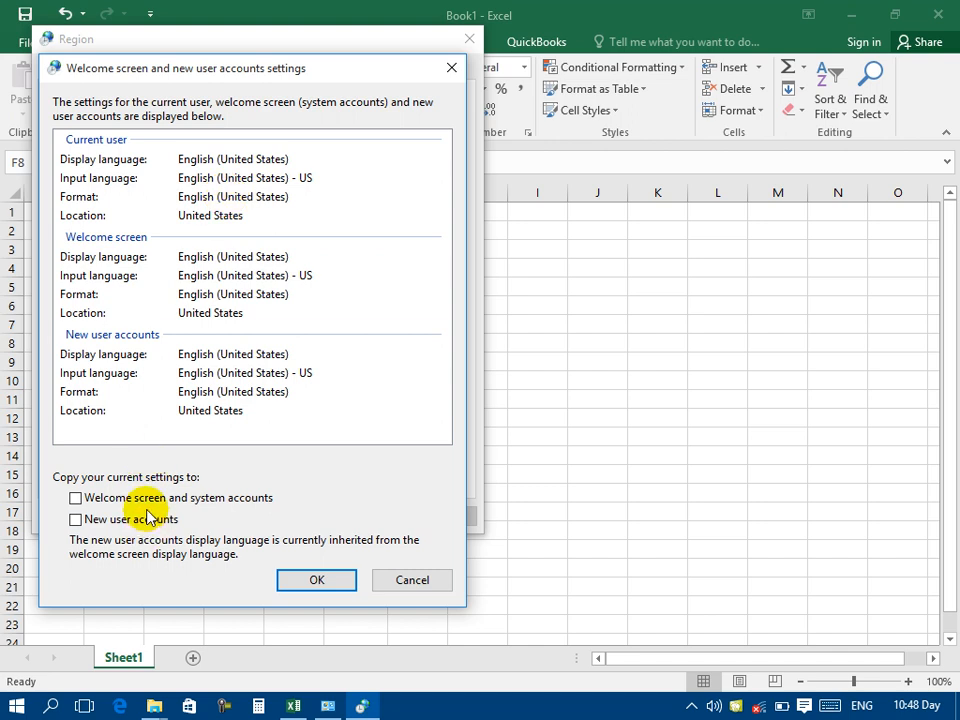
click(118, 521)
click(118, 521)
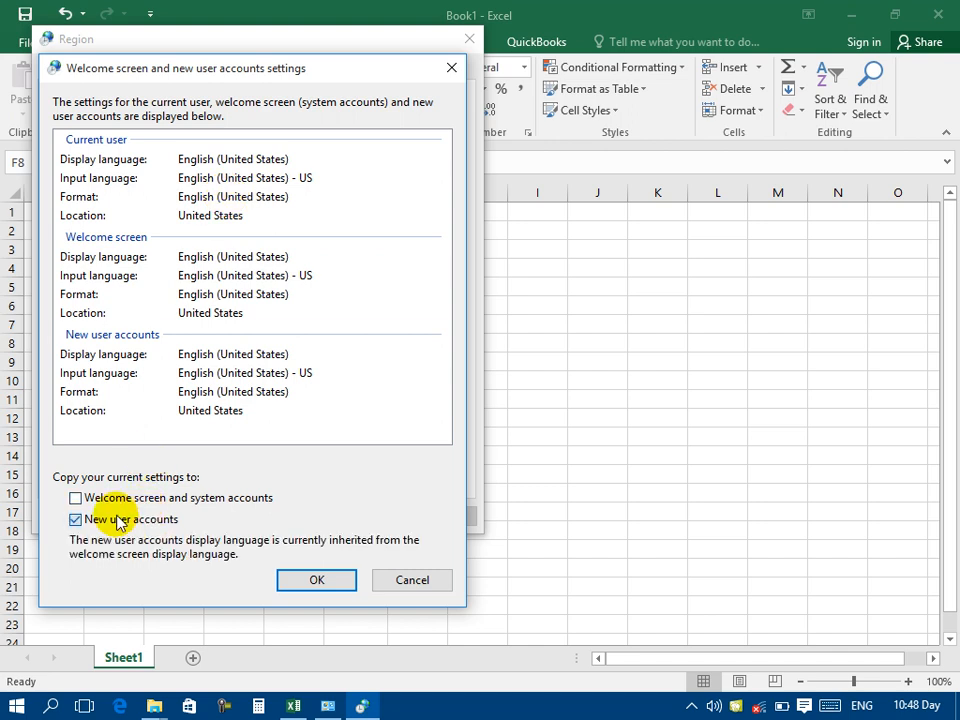
click(314, 579)
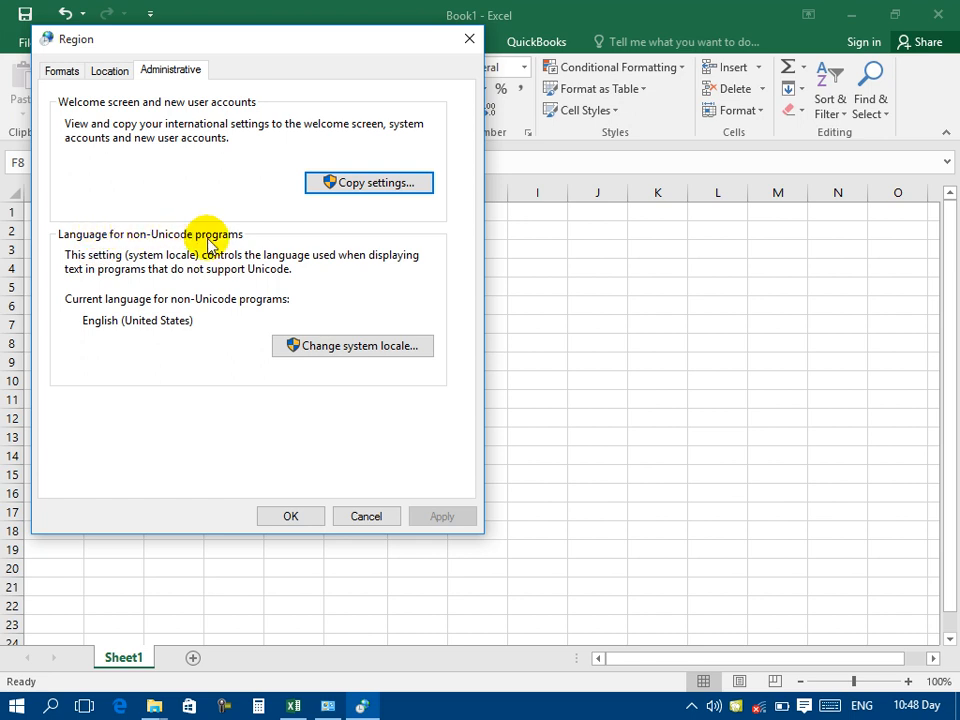
Step: Inspect the system locale choice for non-Unicode programs, then leave it and the Region dialog without saving changes
click(323, 347)
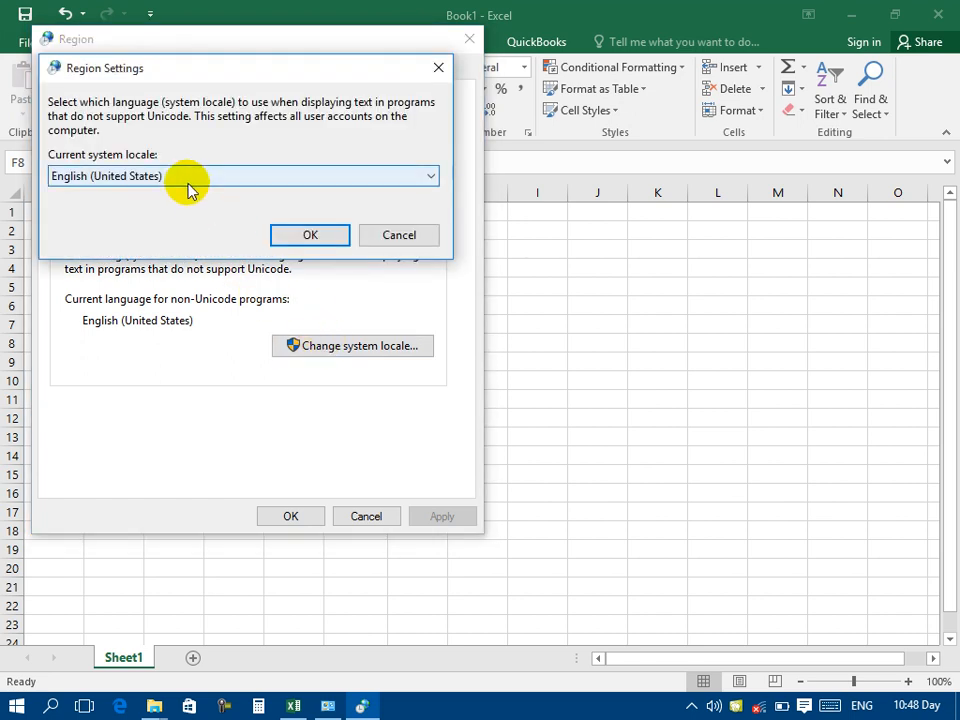
click(188, 185)
click(186, 189)
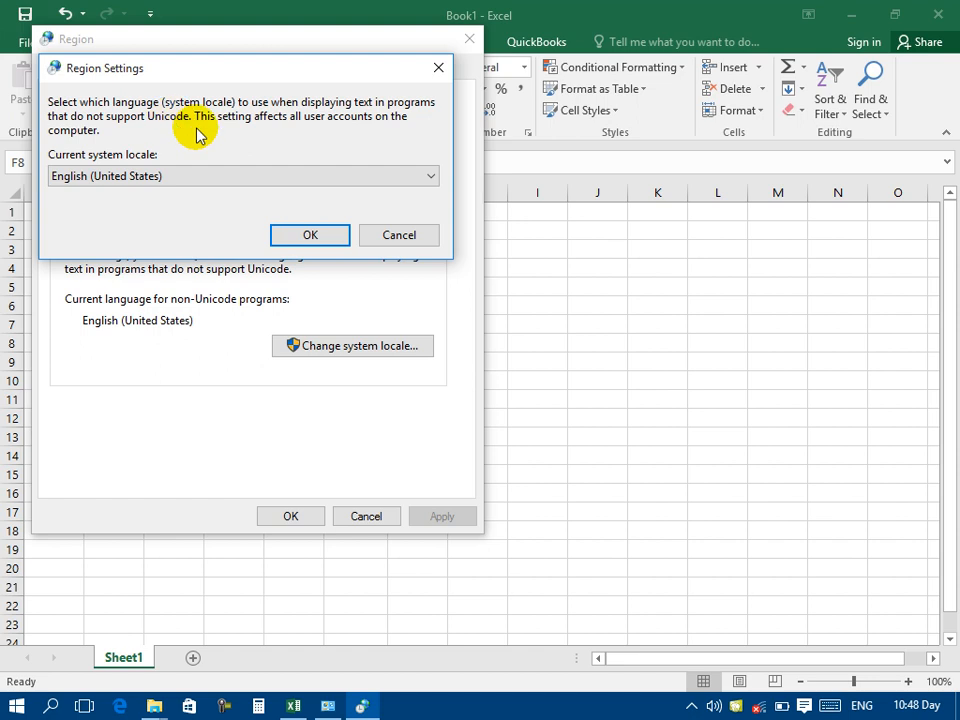
click(246, 177)
click(246, 178)
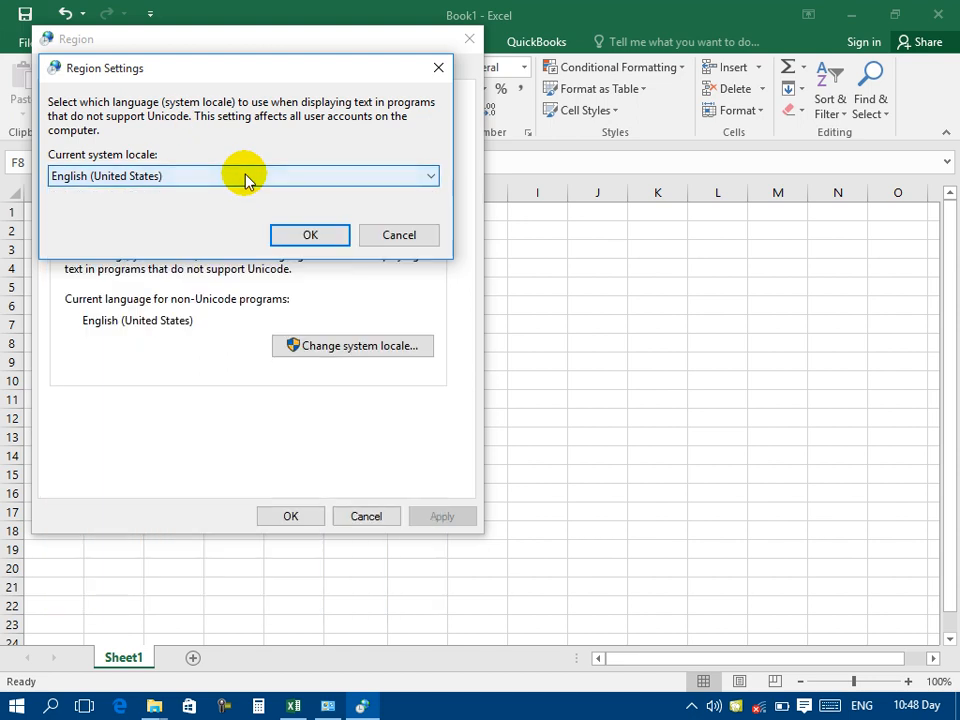
click(392, 237)
click(367, 518)
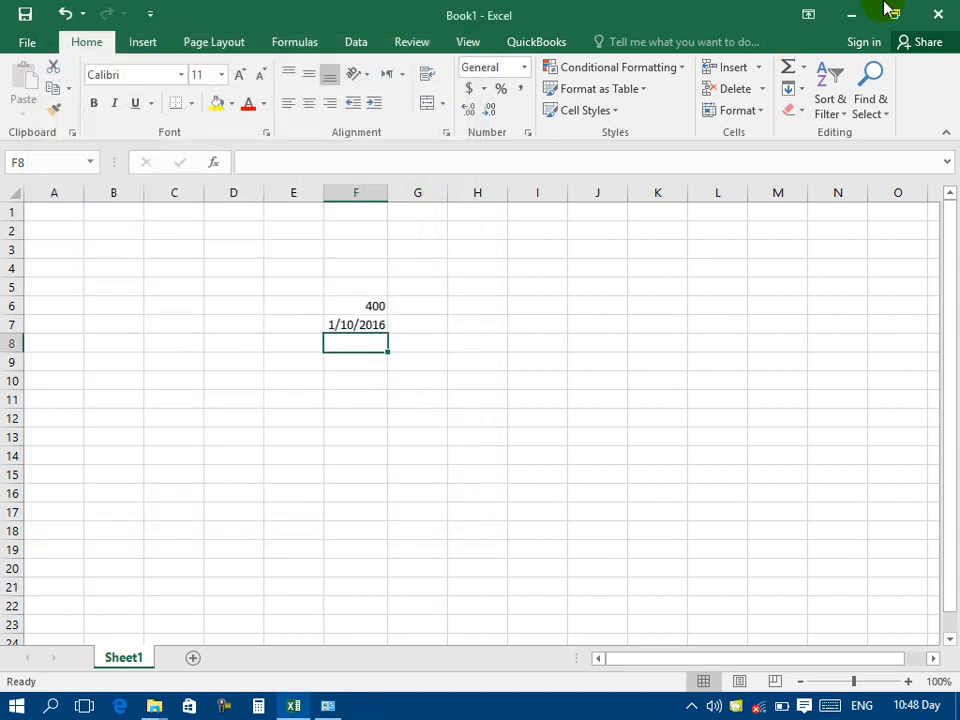
Step: Close the Book1 workbook without saving and return from the Language page to All Control Panel Items
click(947, 11)
click(472, 377)
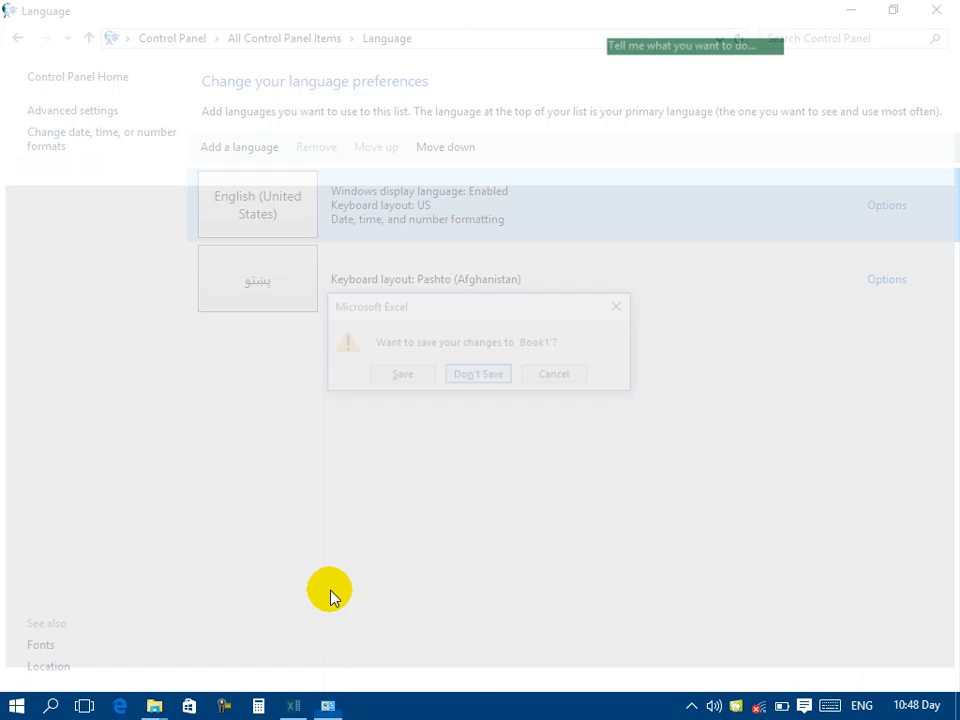
click(17, 40)
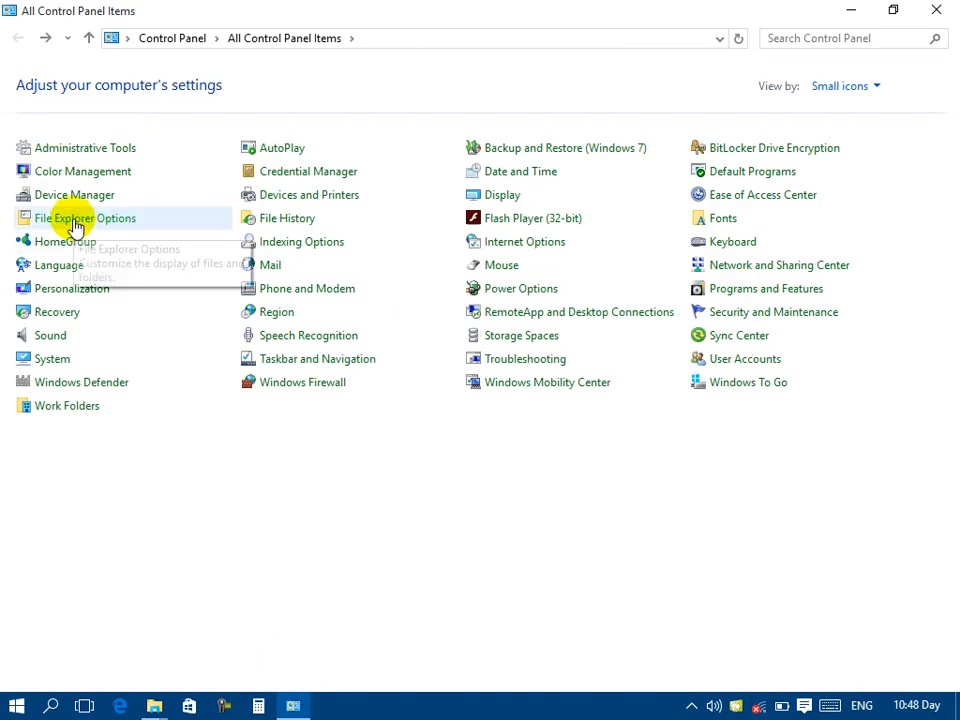